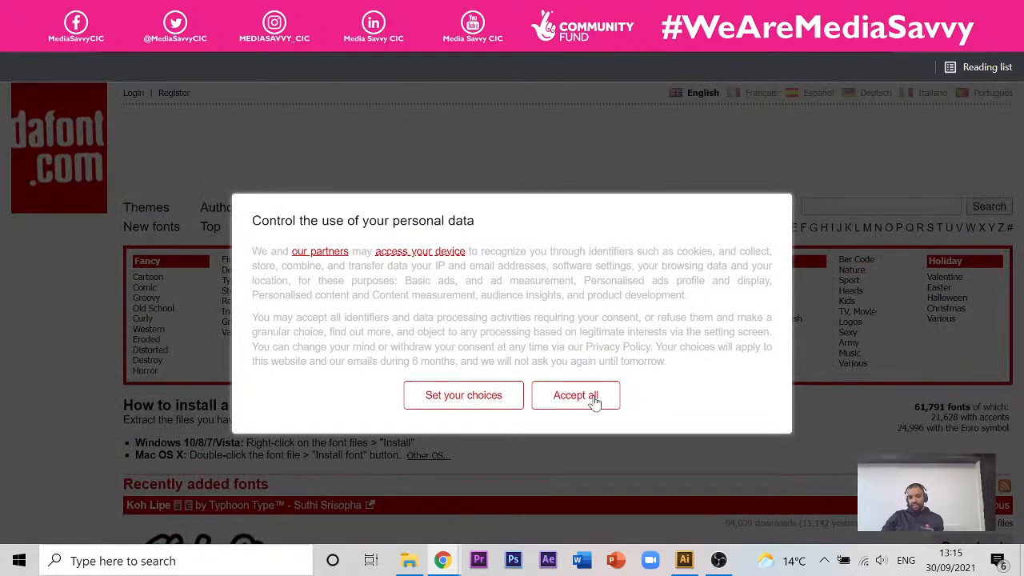
Accept all personal data uses in the dafont.com consent notice and look through the recently added fonts with their licence labels
left_click(590, 393)
scroll(680, 336, "down", 3)
scroll(370, 383, "down", 2)
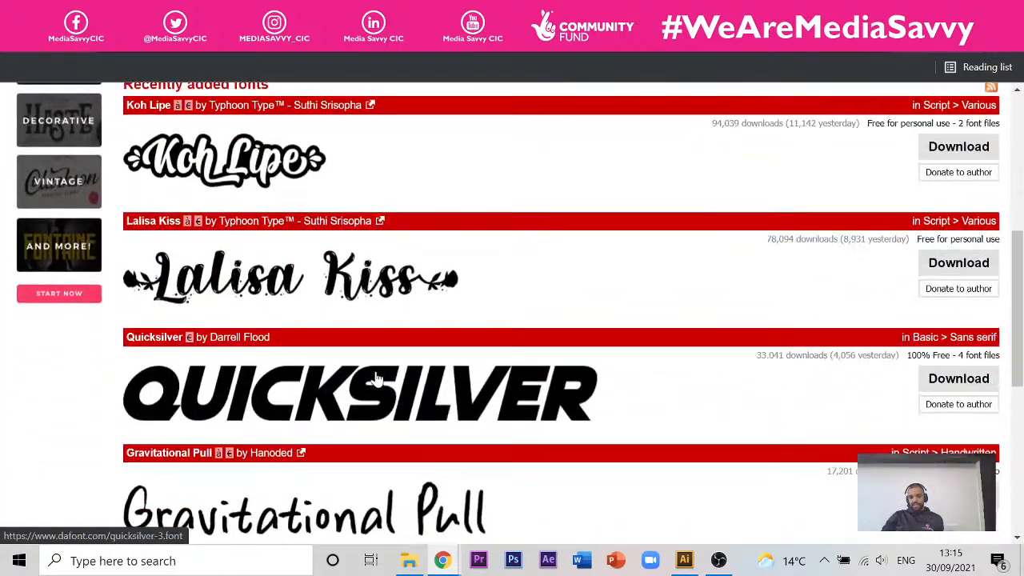
scroll(247, 263, "up", 2)
scroll(246, 314, "down", 1)
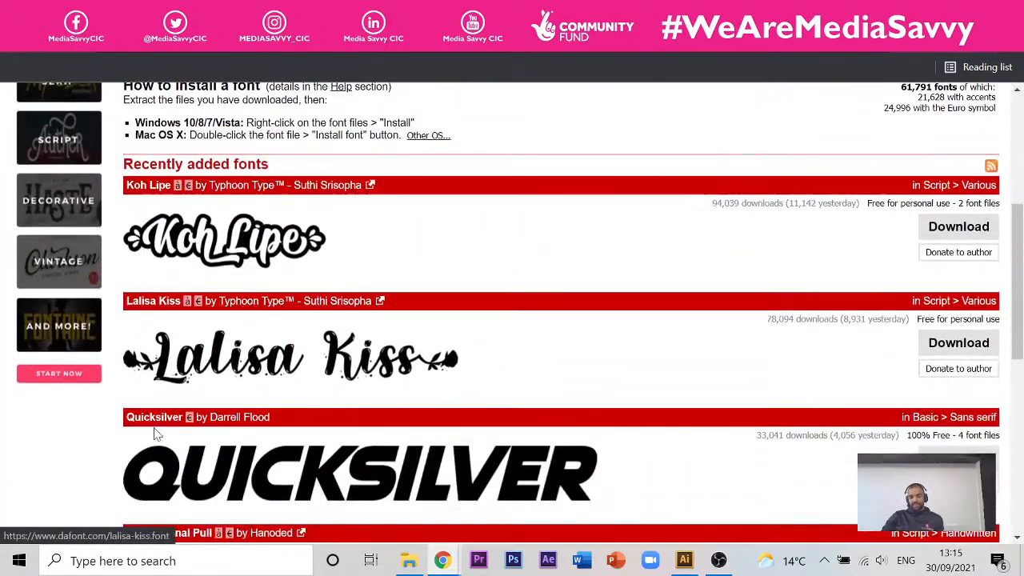
scroll(370, 392, "down", 2)
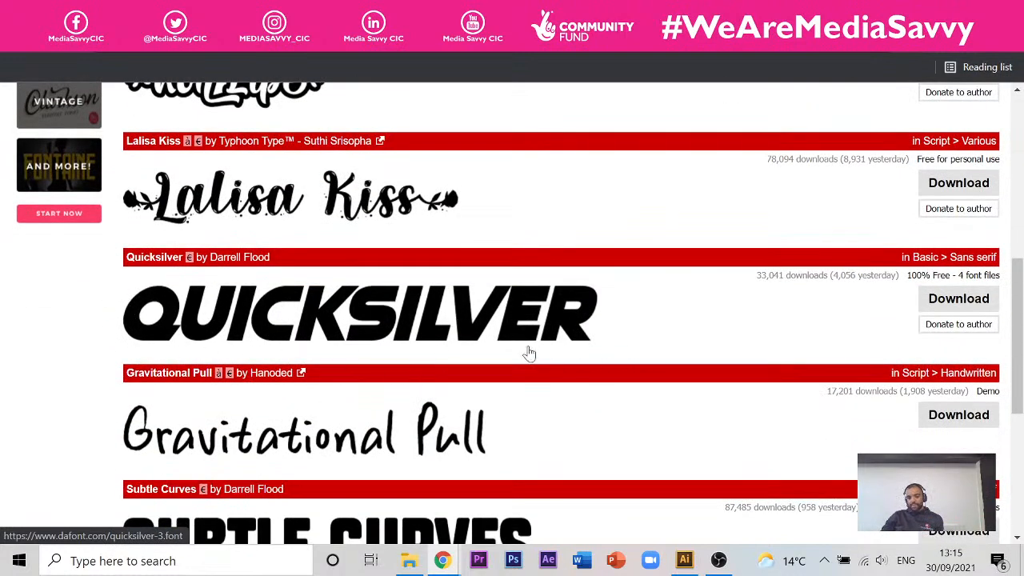
scroll(527, 321, "down", 4)
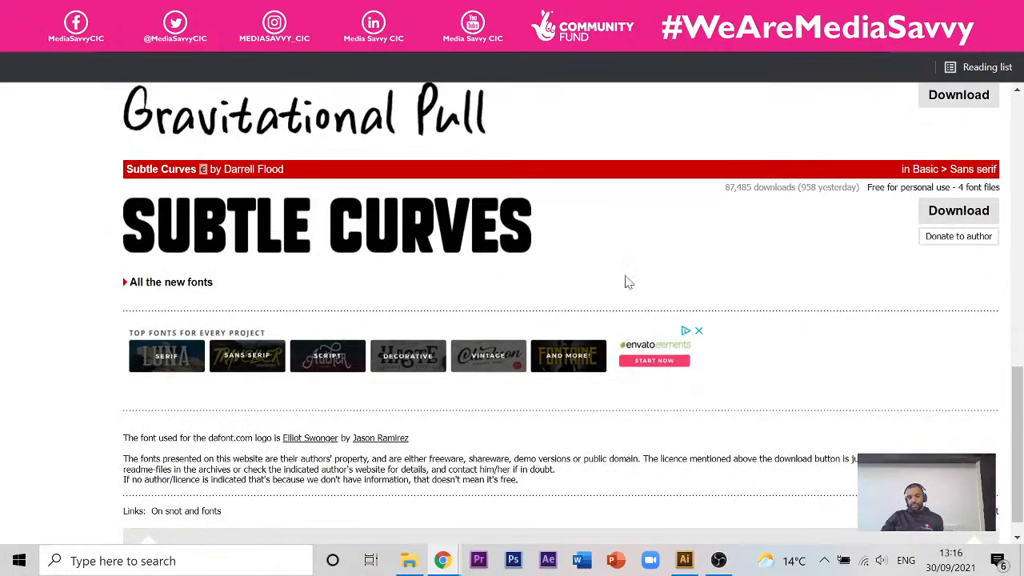
scroll(338, 357, "up", 15)
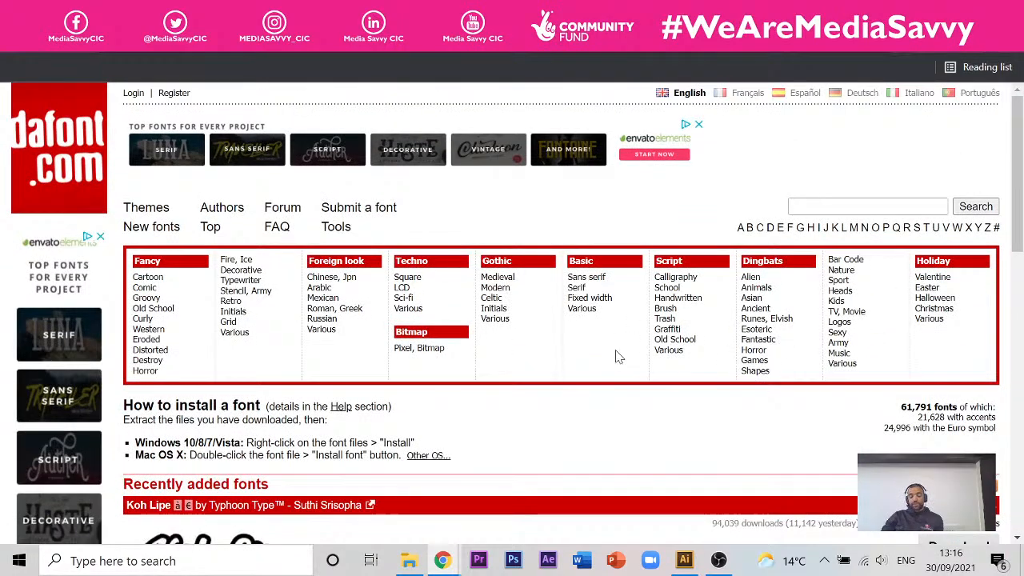
scroll(662, 400, "down", 1)
scroll(662, 400, "down", 6)
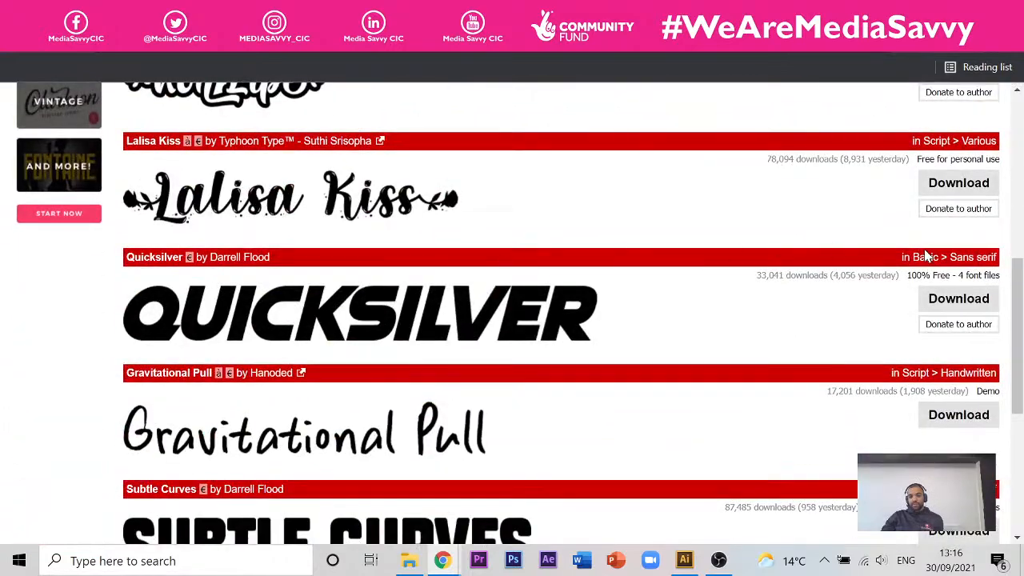
scroll(507, 304, "down", 1)
scroll(506, 304, "up", 4)
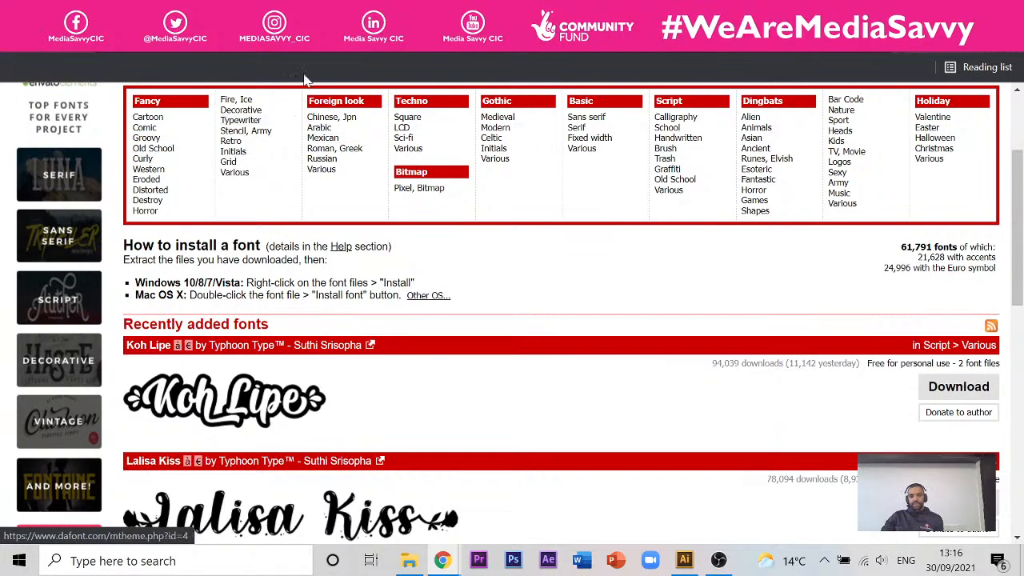
Open the Fancy > Cartoon category and browse its font previews
left_click(168, 119)
scroll(405, 320, "down", 10)
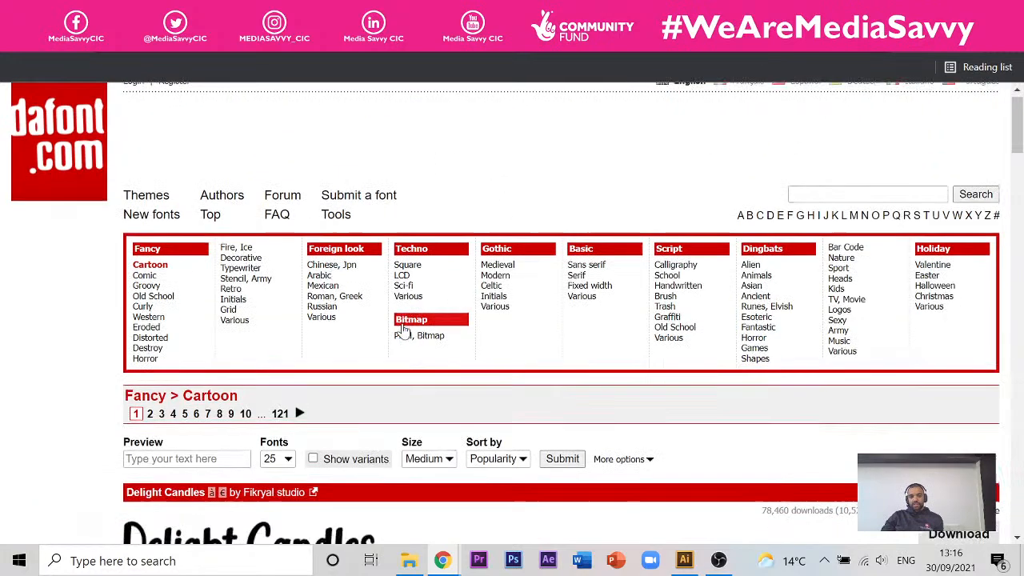
scroll(406, 322, "down", 7)
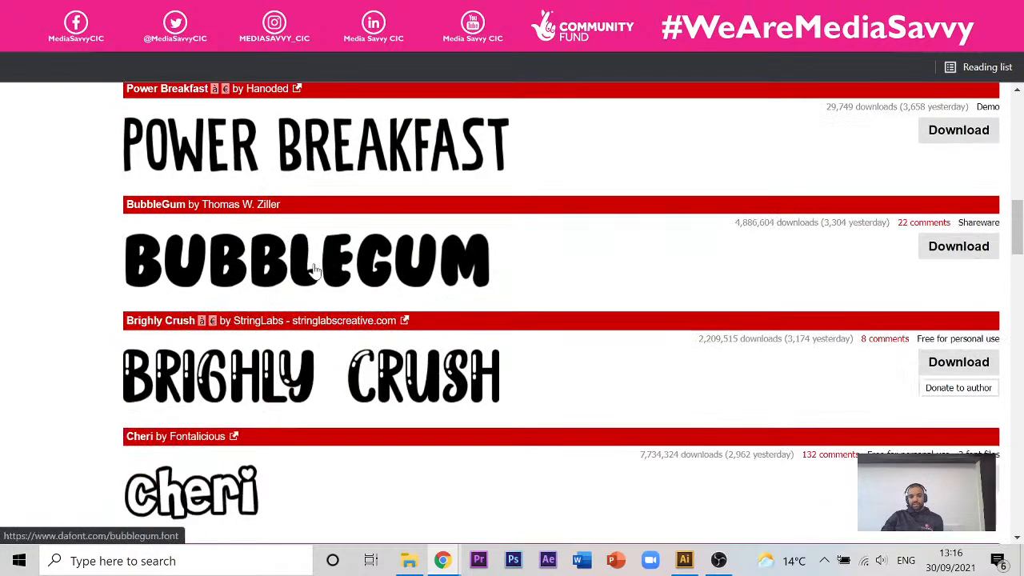
scroll(376, 292, "down", 3)
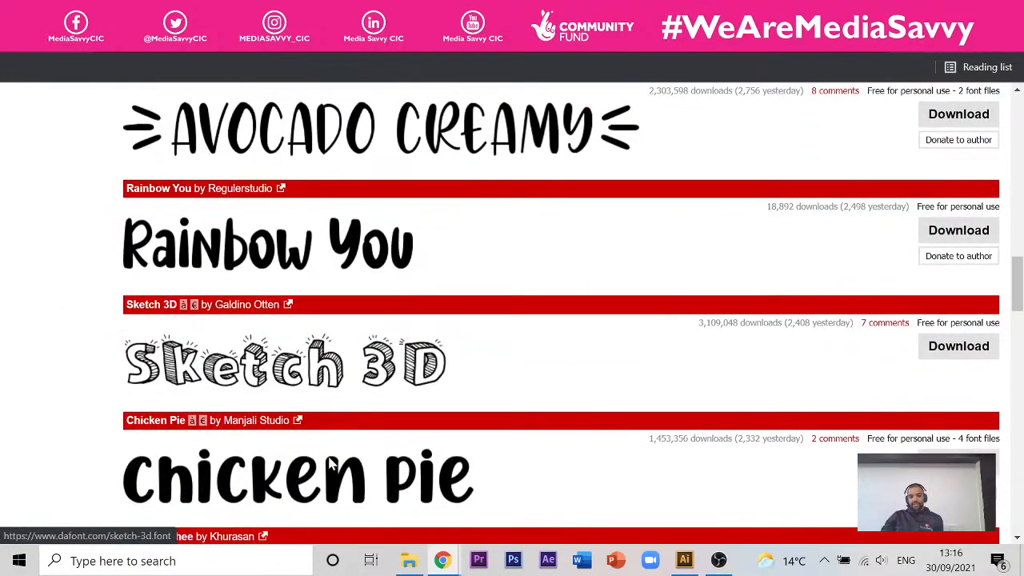
scroll(128, 92, "up", 20)
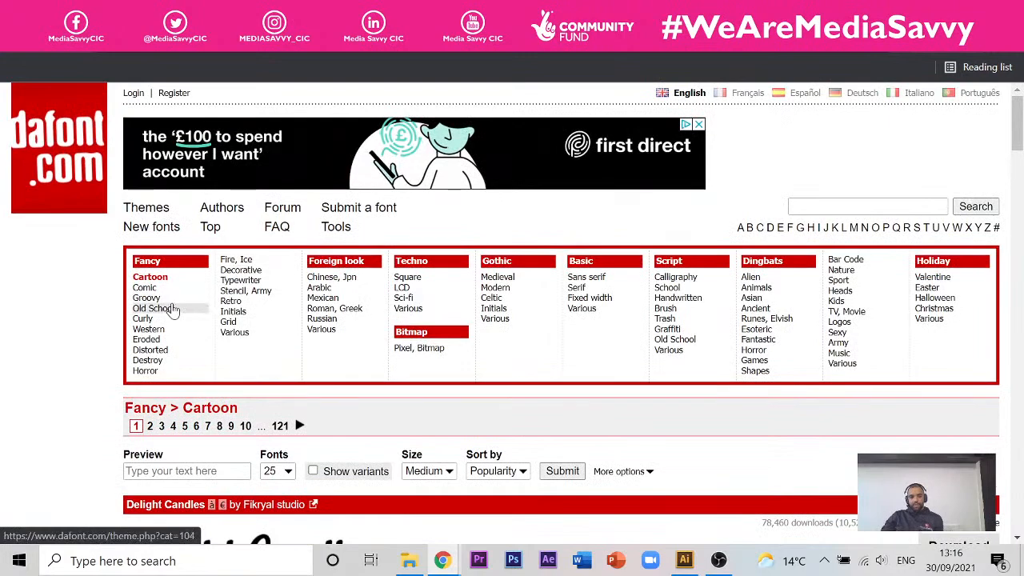
Open the Fancy > Old School category and look through its font previews
left_click(168, 308)
scroll(431, 328, "down", 7)
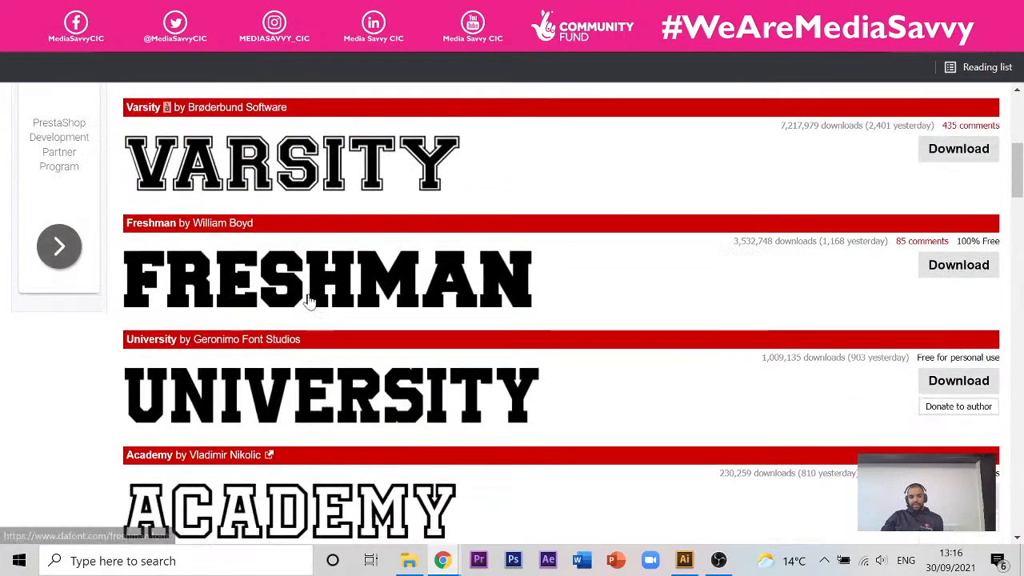
scroll(296, 320, "down", 5)
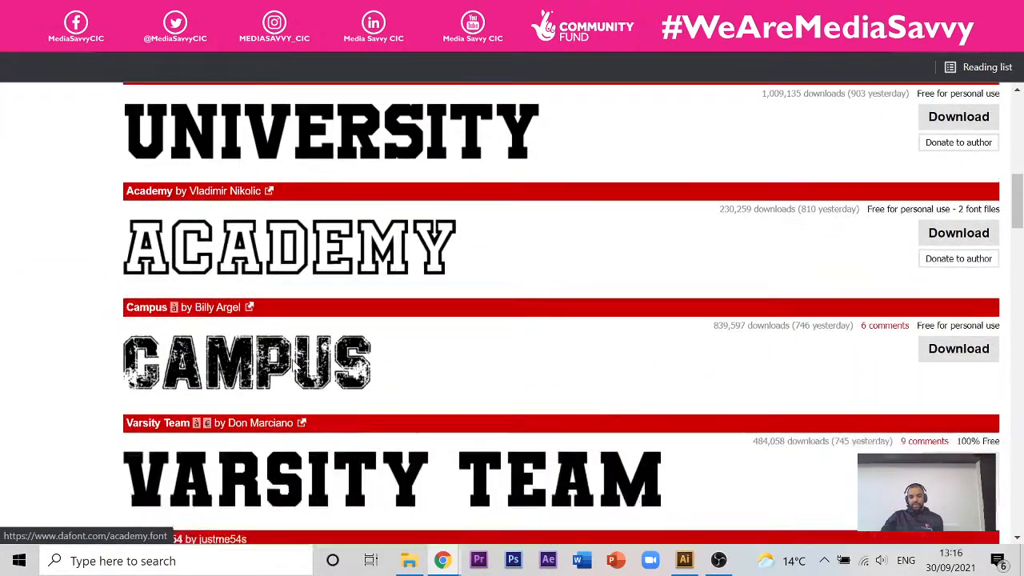
scroll(402, 364, "down", 5)
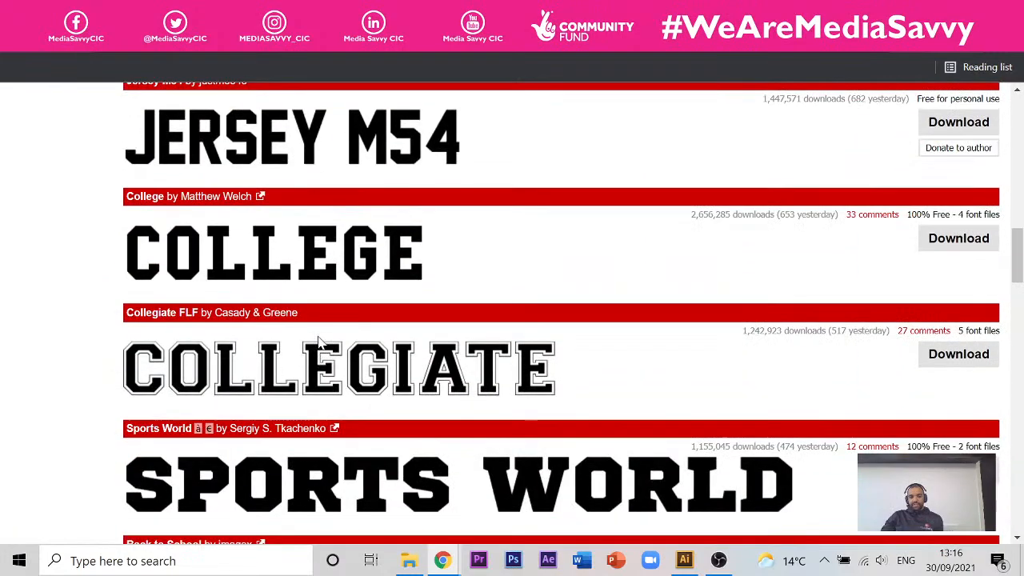
scroll(289, 272, "down", 3)
scroll(272, 208, "up", 13)
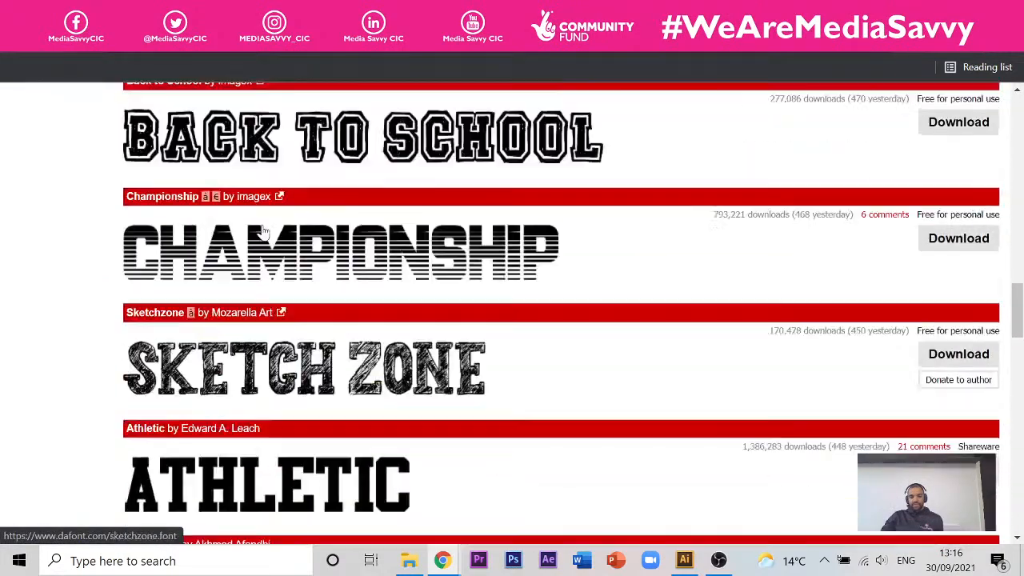
scroll(927, 300, "up", 6)
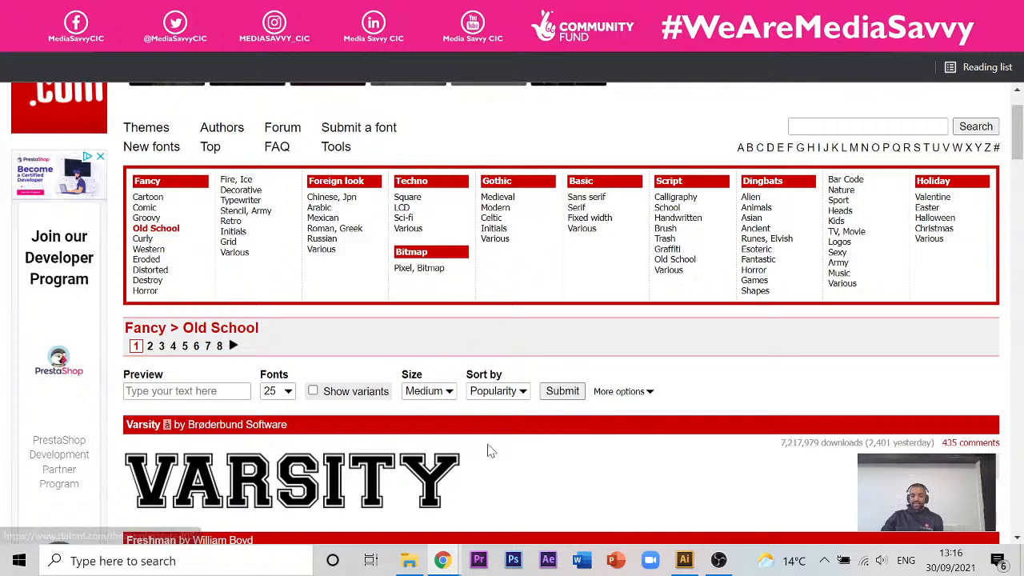
scroll(421, 445, "down", 1)
scroll(431, 440, "down", 1)
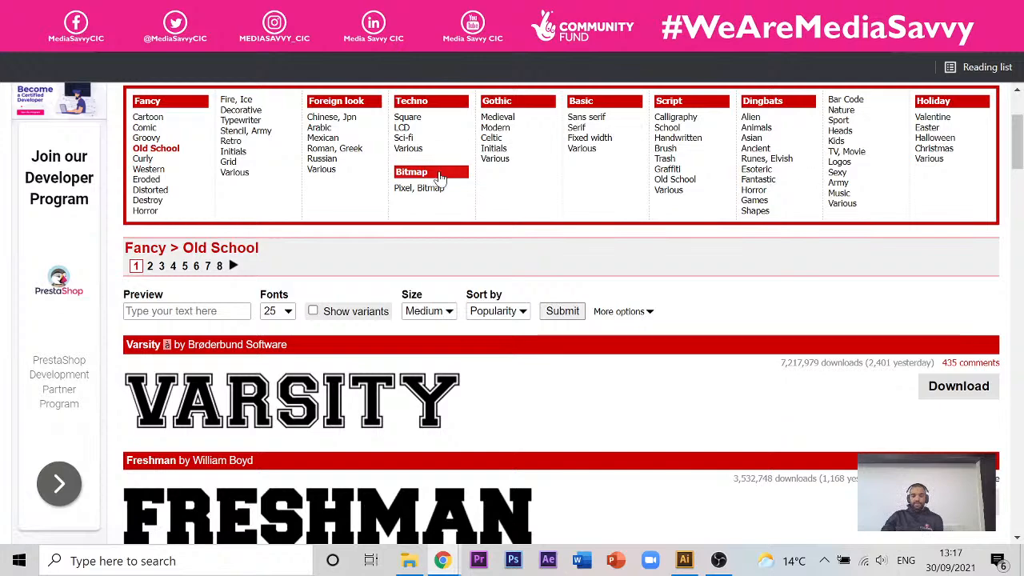
Open the Fancy > Horror category and examine its font previews
left_click(172, 210)
scroll(319, 308, "down", 3)
scroll(319, 309, "down", 2)
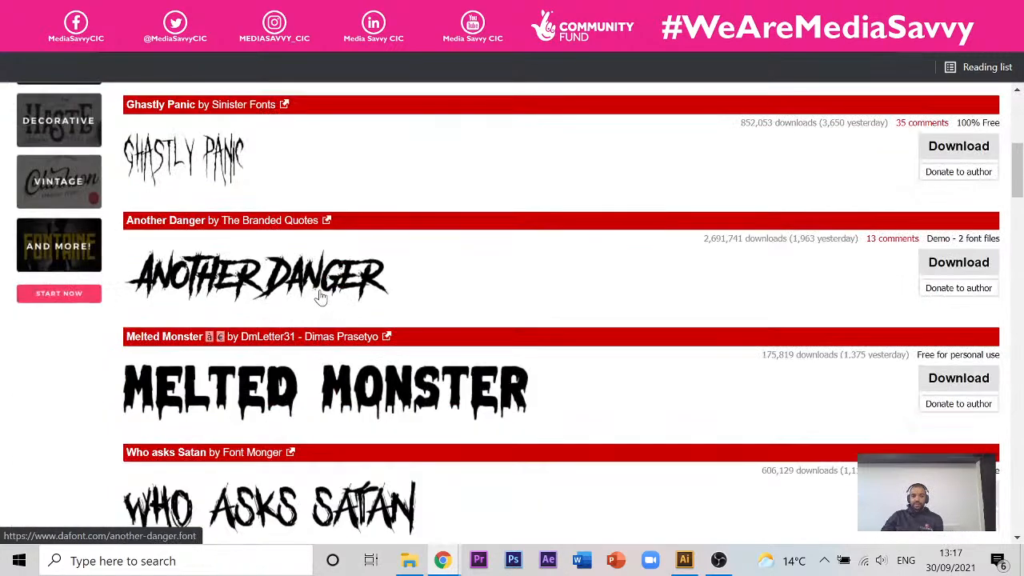
scroll(303, 336, "down", 5)
scroll(277, 375, "up", 10)
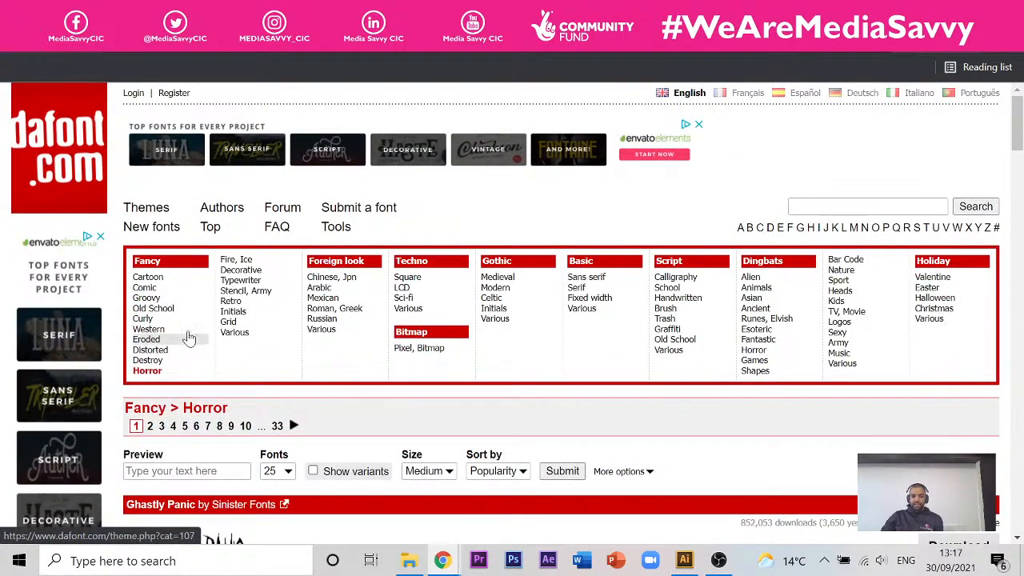
Open the Fancy > Typewriter category and download the Badly Stamped font by APG Studios
left_click(264, 282)
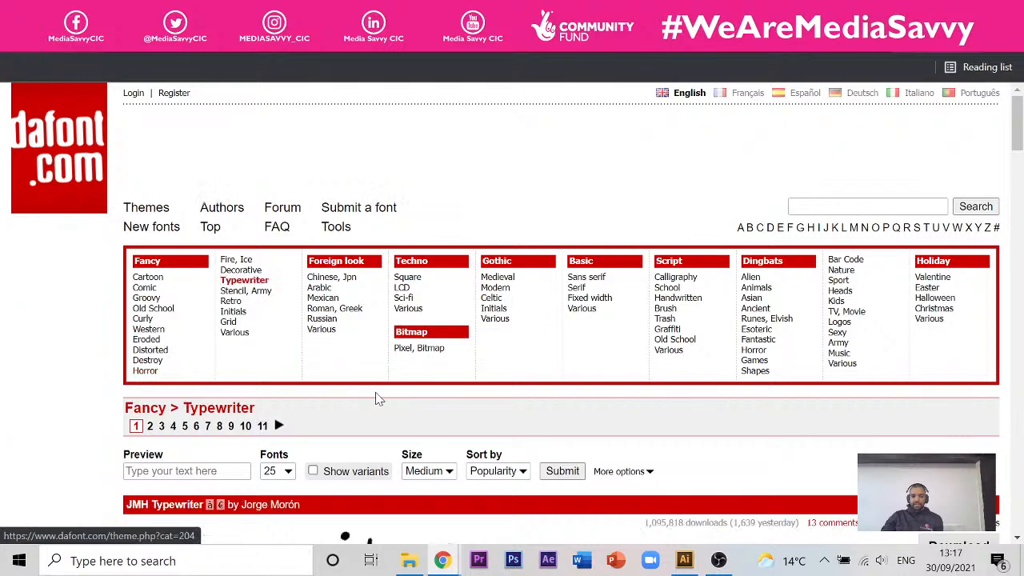
scroll(368, 376, "down", 5)
scroll(359, 348, "down", 6)
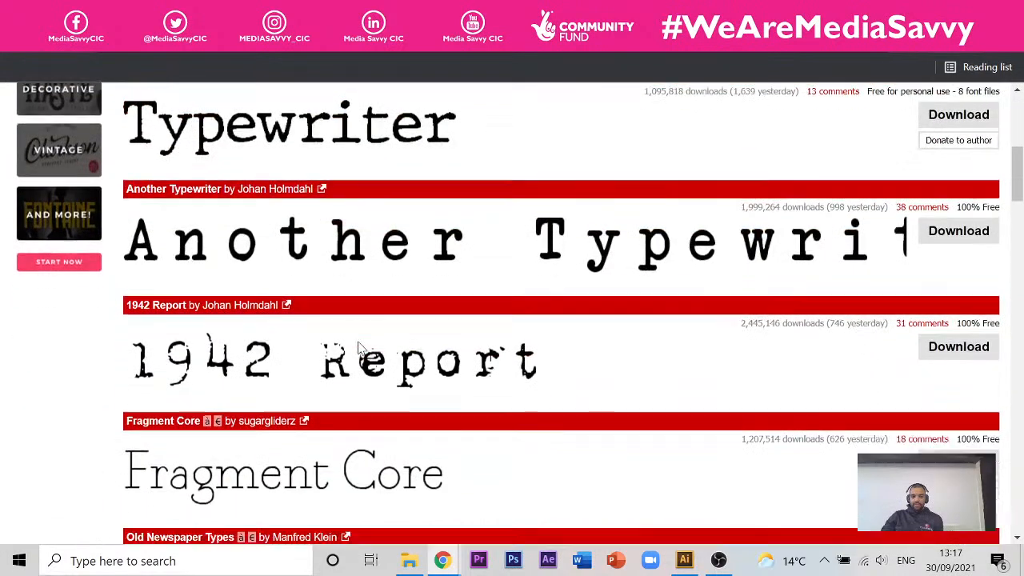
scroll(359, 348, "down", 2)
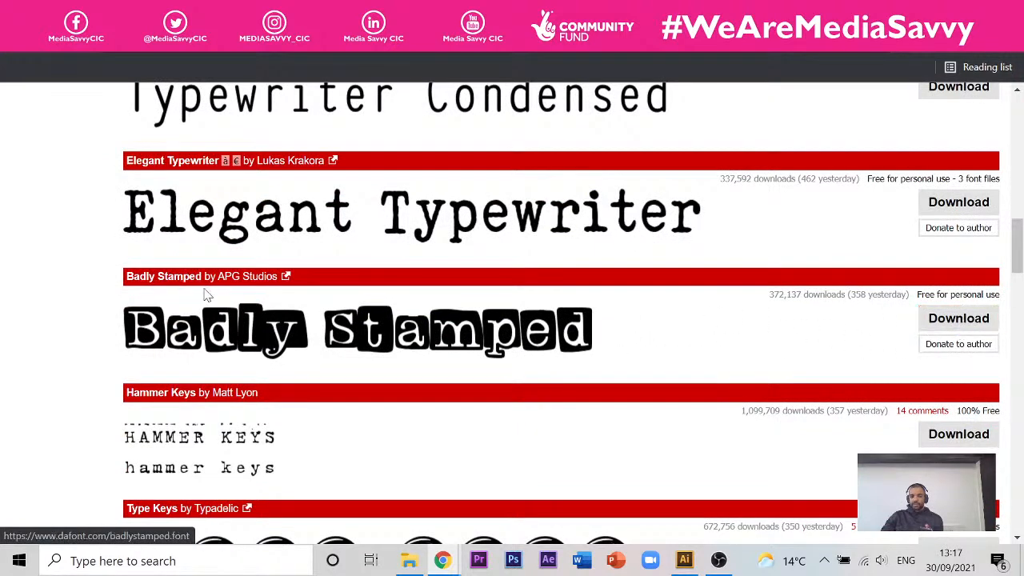
left_click(958, 318)
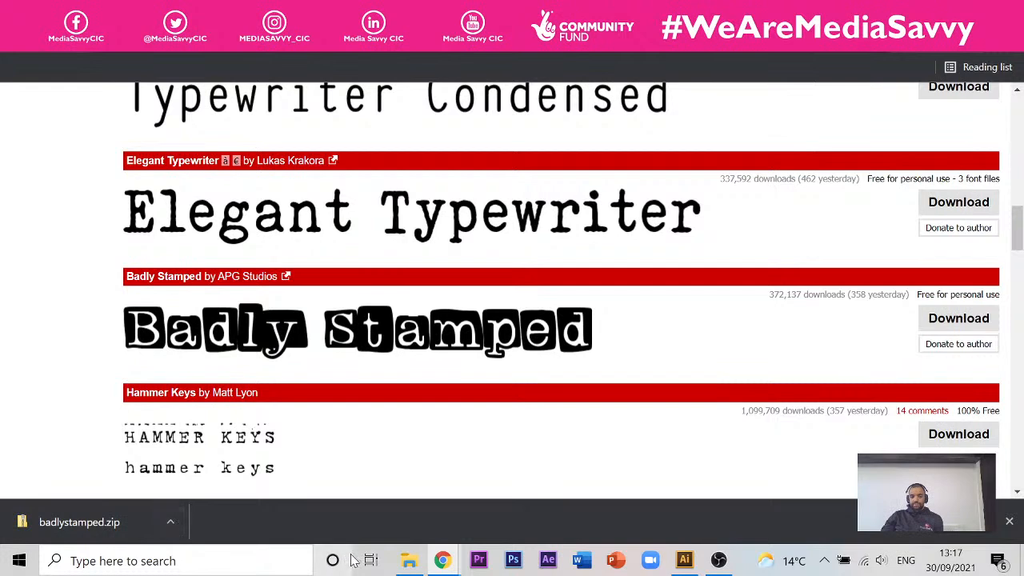
Switch to File Explorer, open the badlystamped archive in Downloads and copy the BadlyStamped TrueType font file
left_click(411, 563)
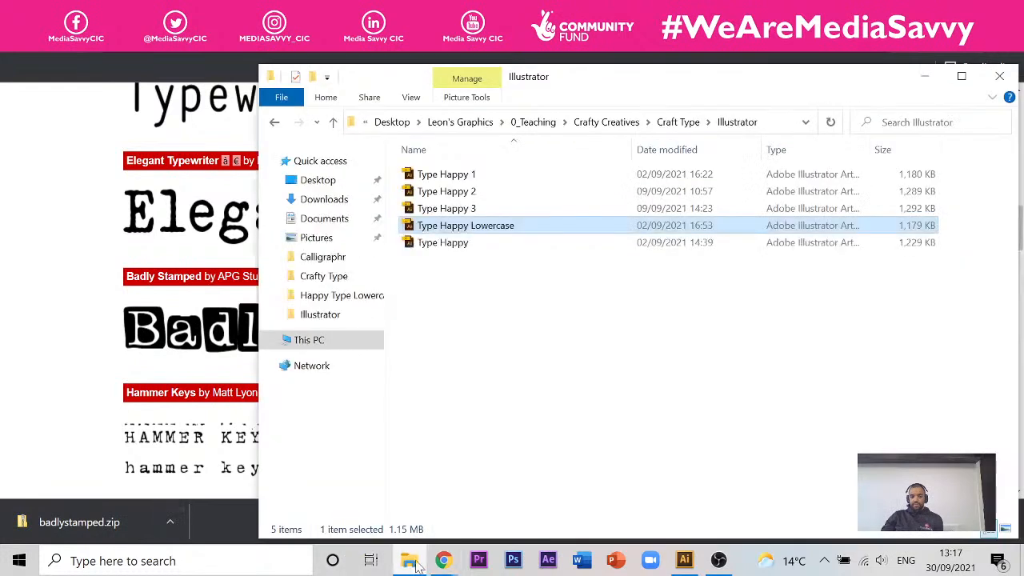
left_click(330, 200)
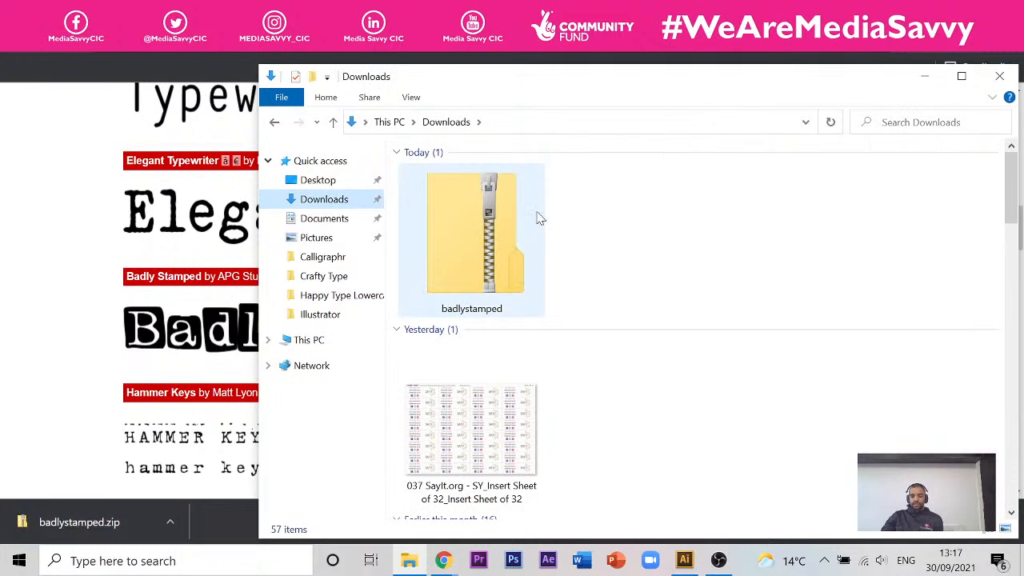
double_click(491, 228)
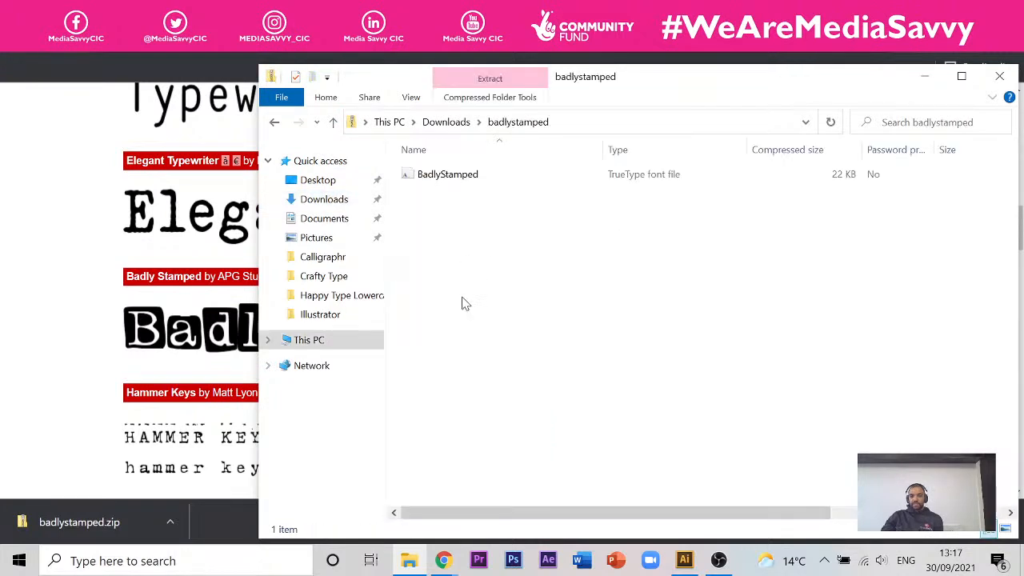
left_click(450, 175)
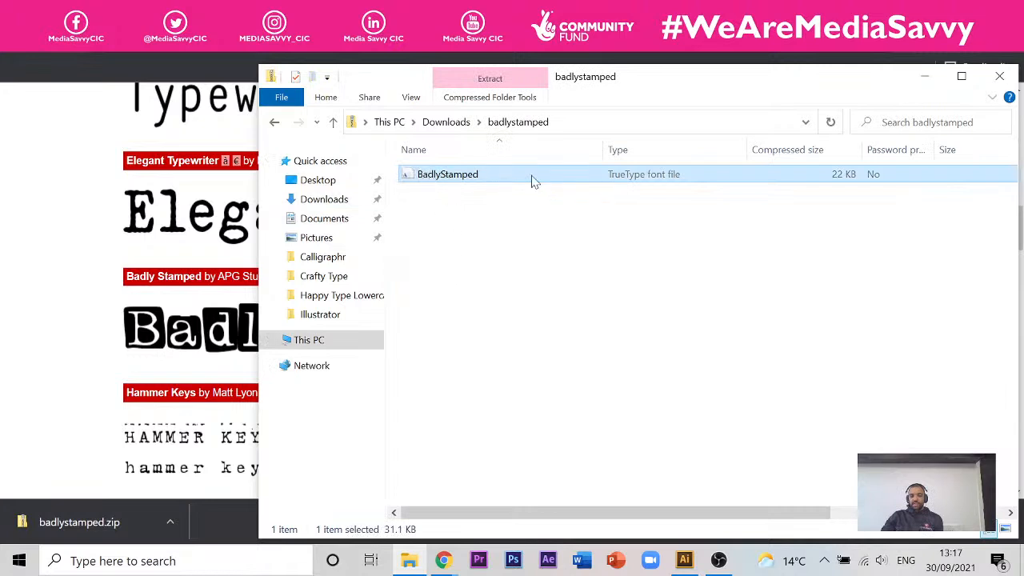
right_click(466, 182)
left_click(500, 231)
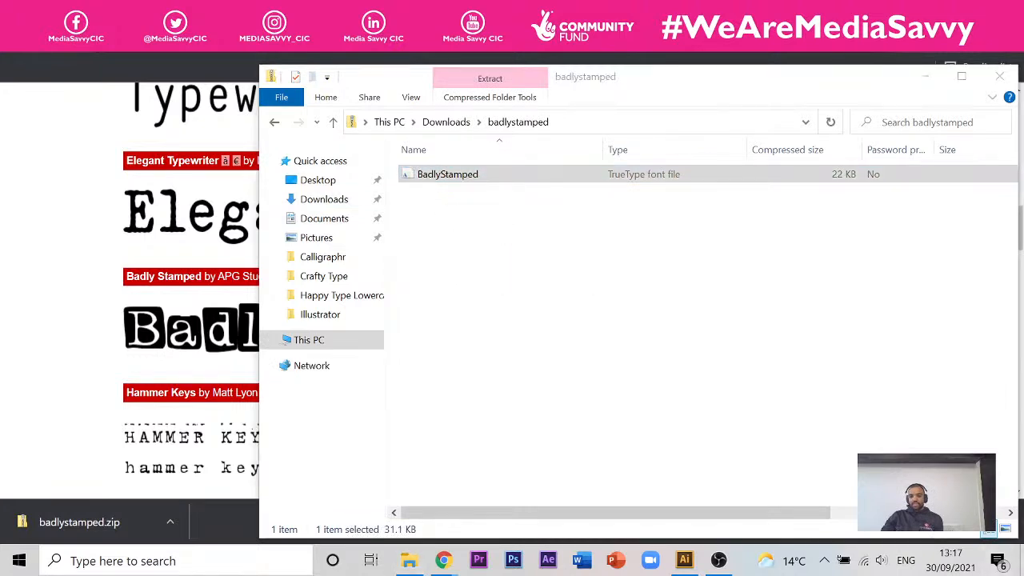
Show the desktop and paste the copied BadlyStamped font file onto it
left_click(1021, 561)
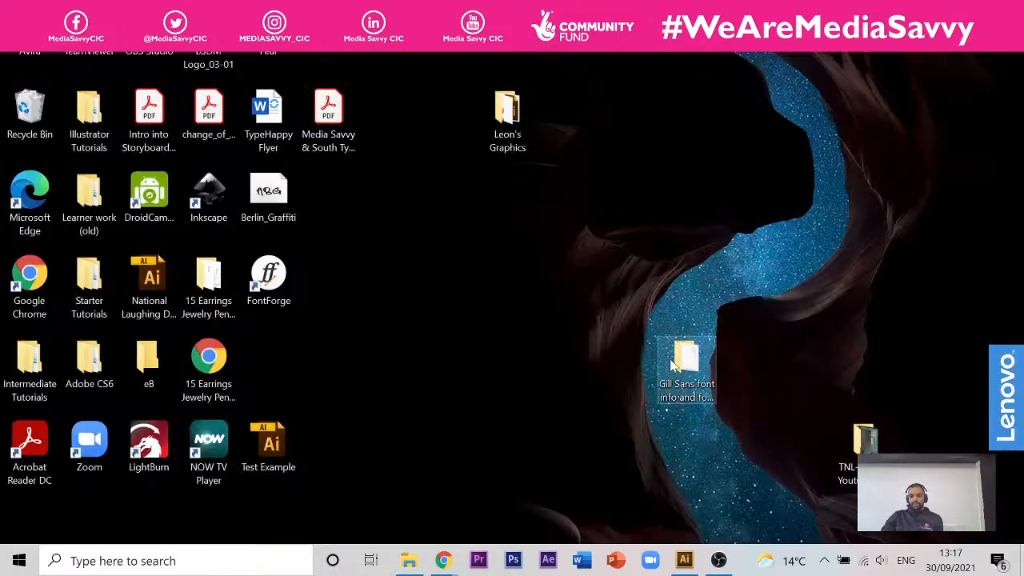
right_click(506, 296)
left_click(551, 387)
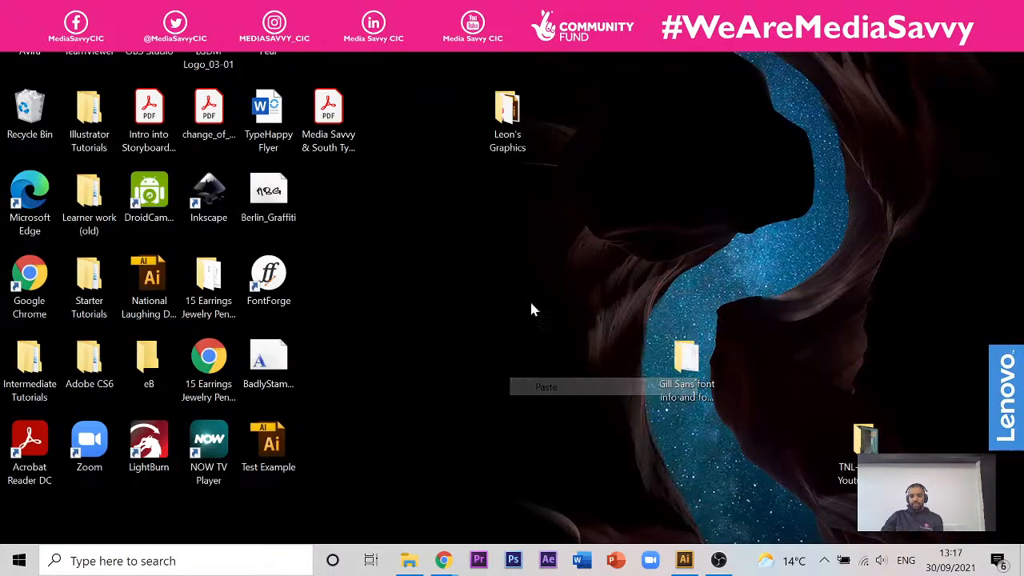
Move the BadlyStamped file to an empty area of the desktop and install the font
left_click_drag(266, 344, 445, 302)
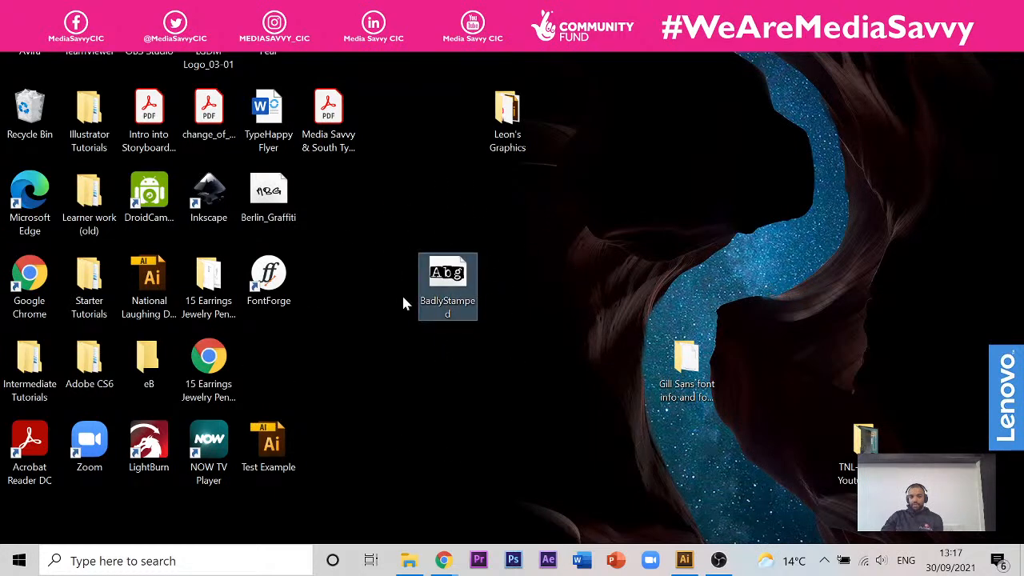
right_click(461, 276)
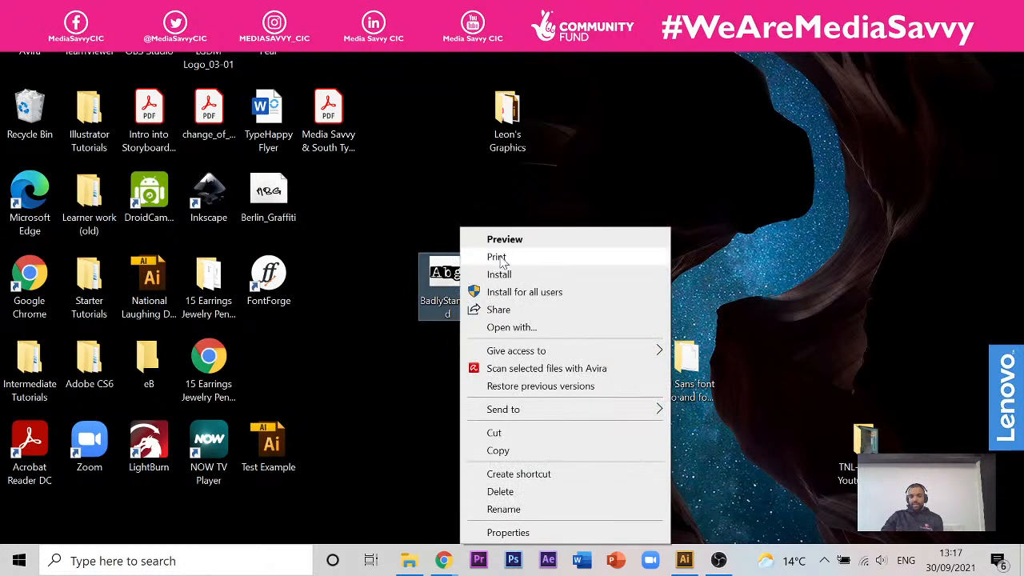
left_click(508, 272)
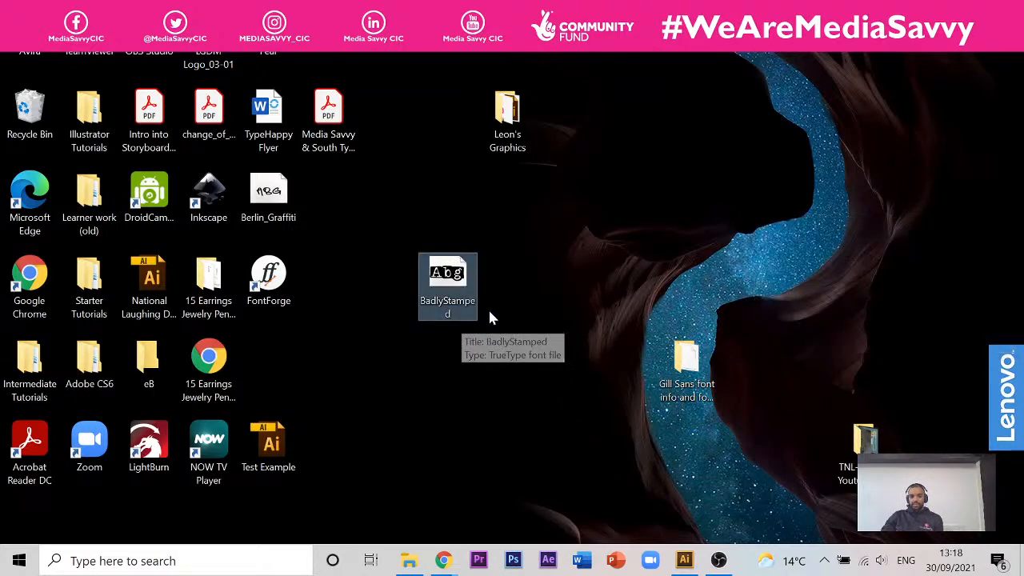
Switch to Illustrator and bring up the document with the smiley letters A to Z on separate artboards
left_click(688, 562)
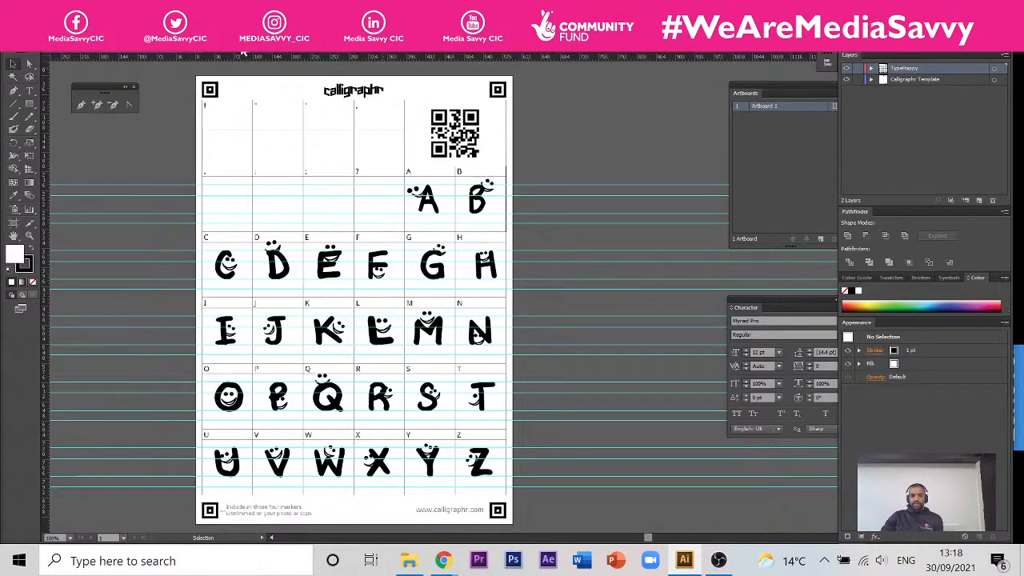
left_click(273, 49)
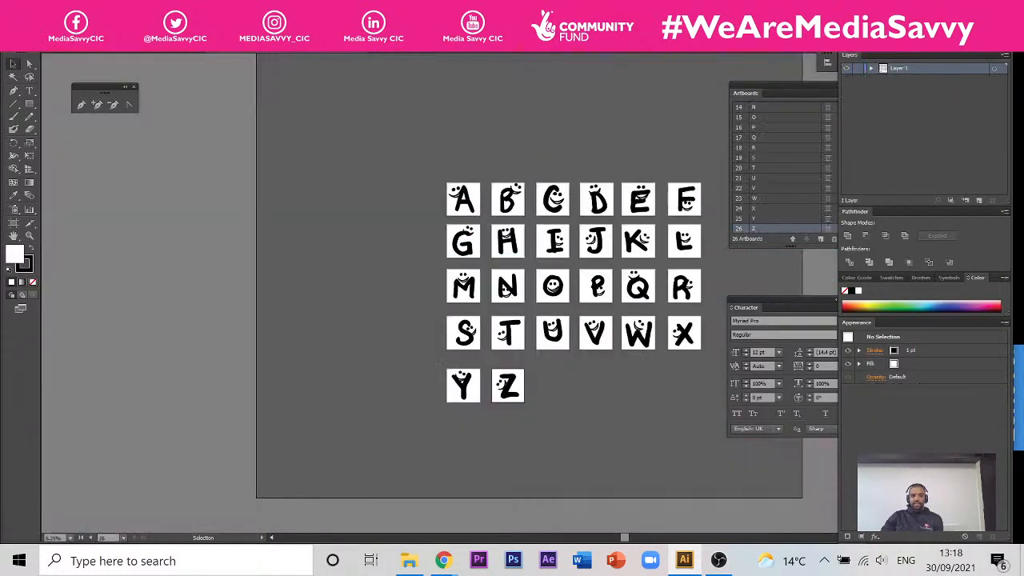
Create a wide area-type box above the letter artboards and enter the text "Badly Stamped"
left_click(29, 90)
mouse_move(332, 89)
left_mouse_down()
mouse_move(578, 163)
mouse_move(603, 161)
left_mouse_up()
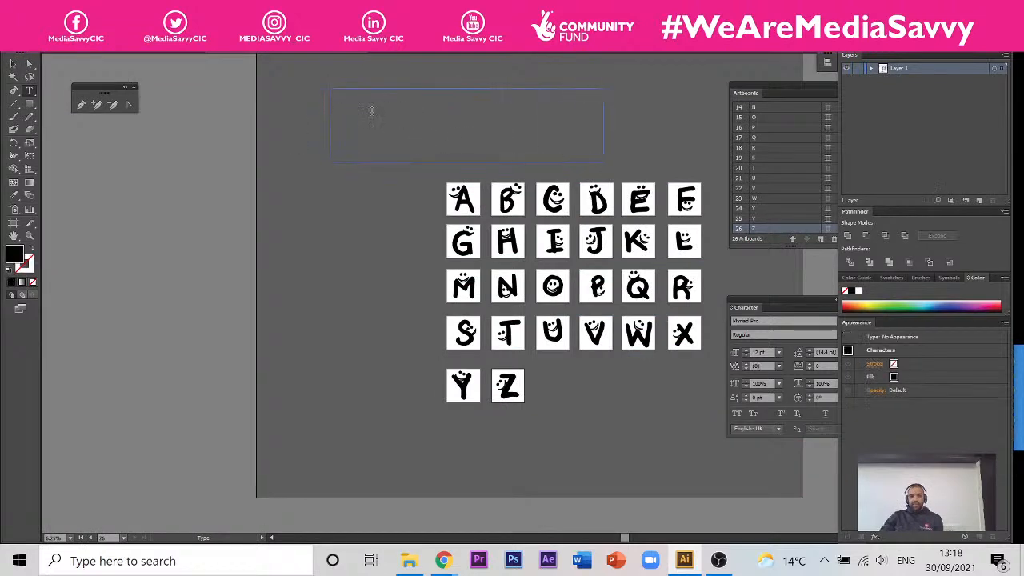
key("ctrl+equal")
key("ctrl+equal")
key("ctrl+equal")
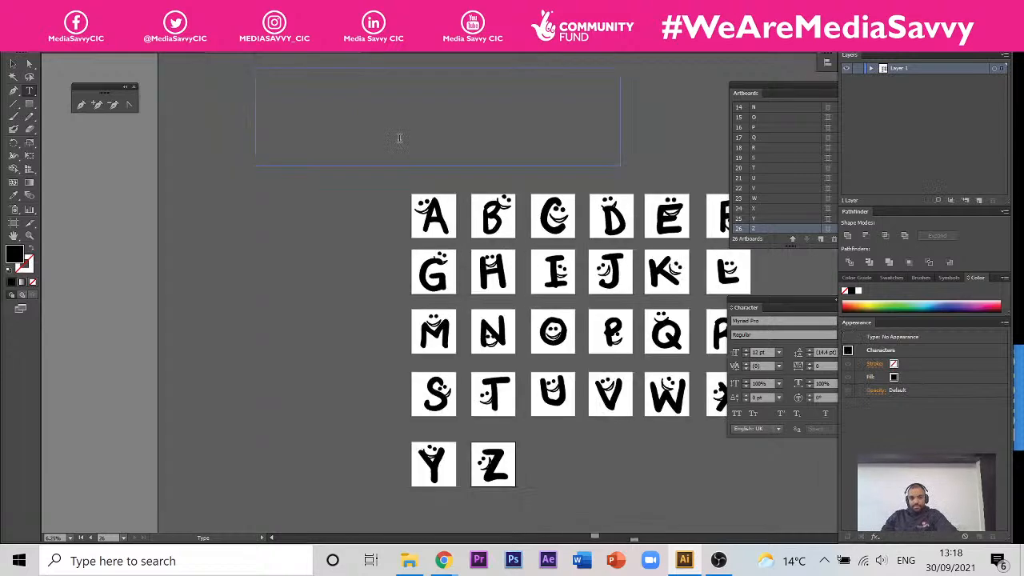
scroll(375, 149, "up", 3)
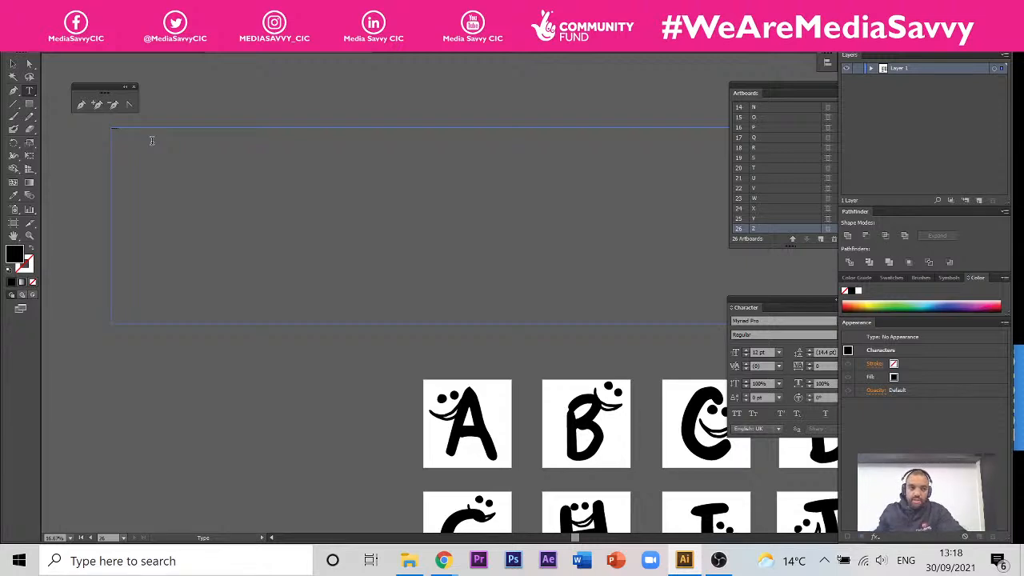
Enlarge the "Badly Stamped" text through 60, 120 and 220 pt to a font size of 440 pt
left_click_drag(346, 116, 65, 86)
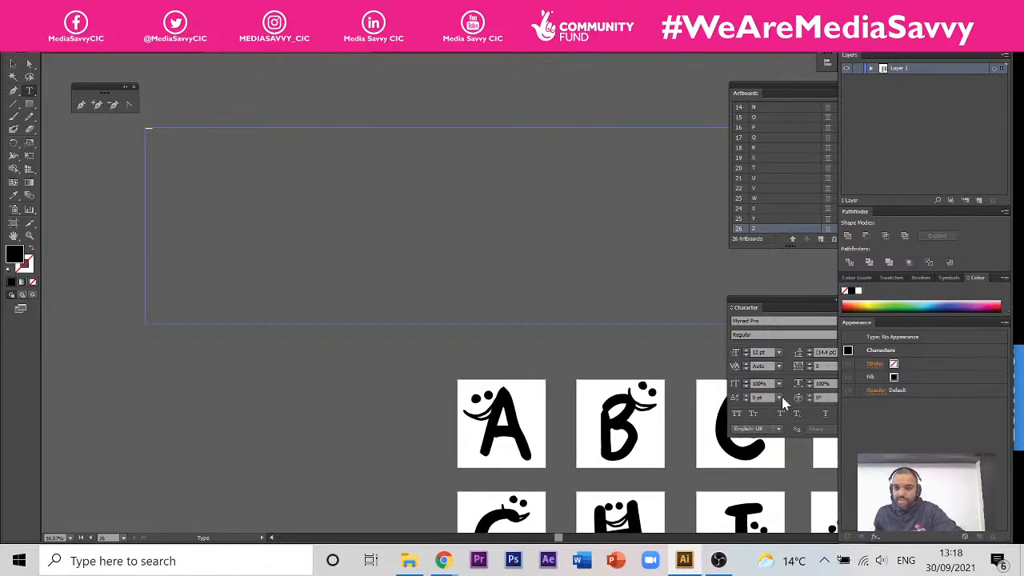
left_click(808, 306)
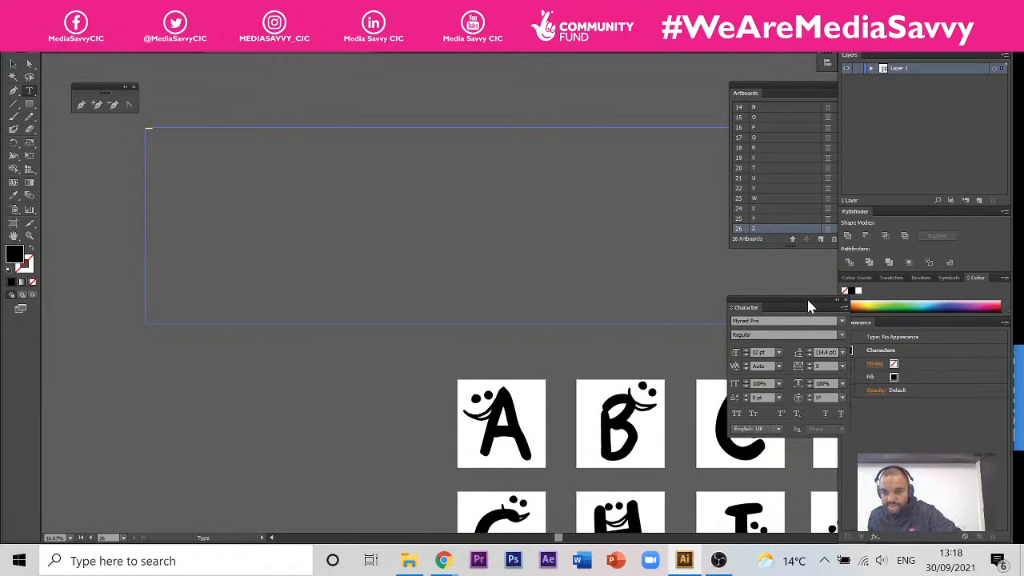
left_click(778, 353)
left_click(783, 329)
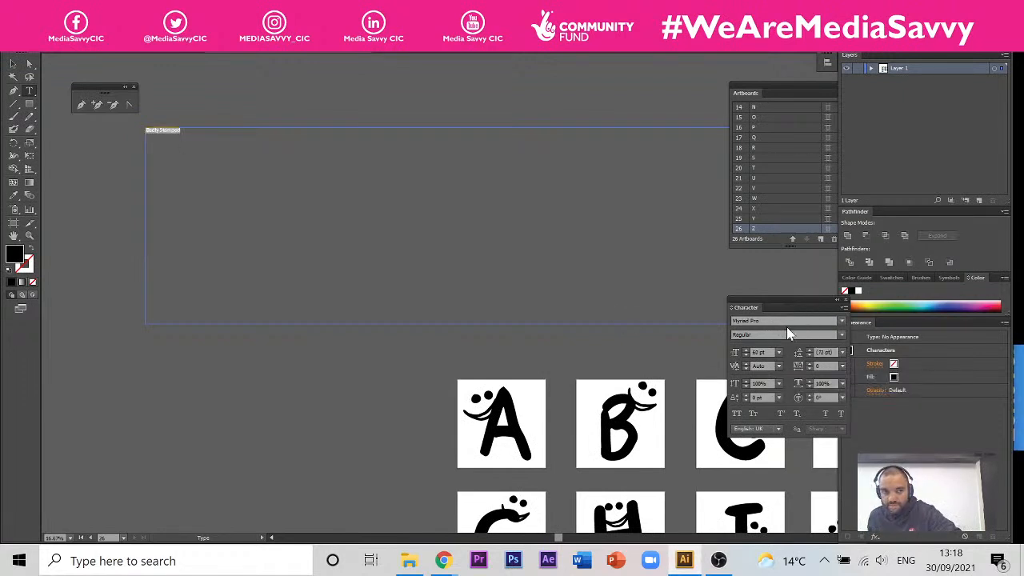
left_click_drag(760, 354, 736, 355)
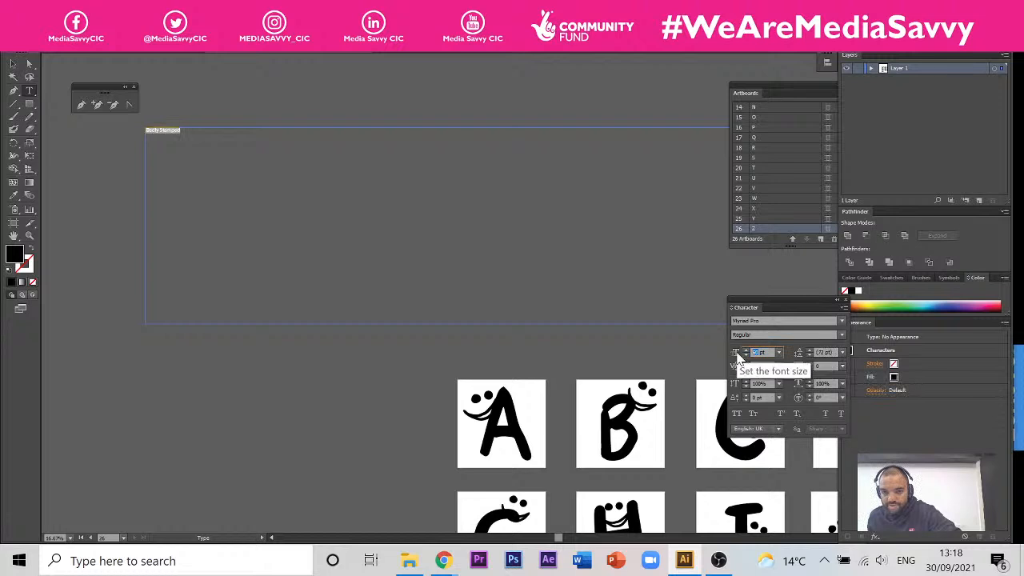
type("12")
key("Return")
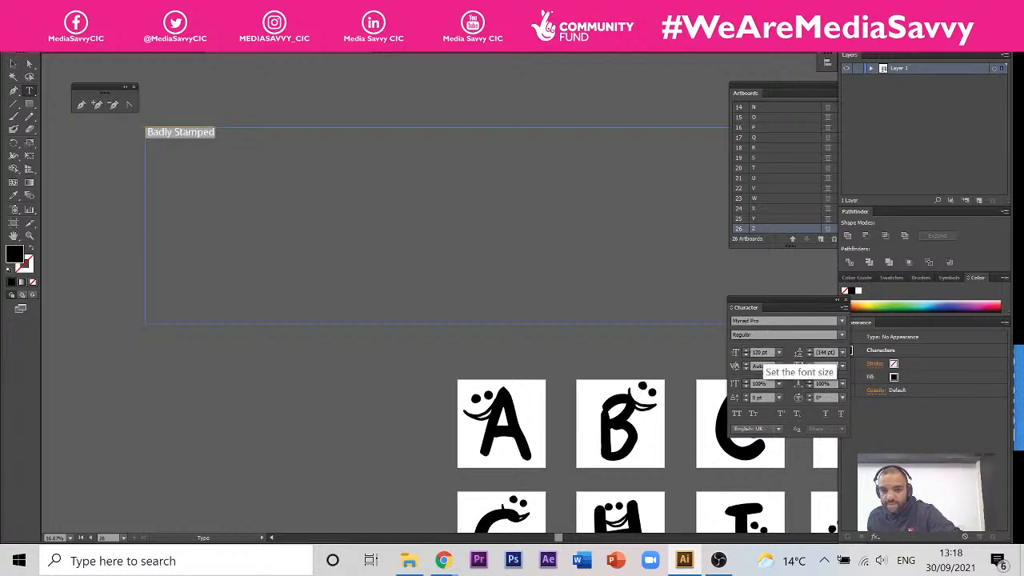
left_click_drag(761, 352, 734, 352)
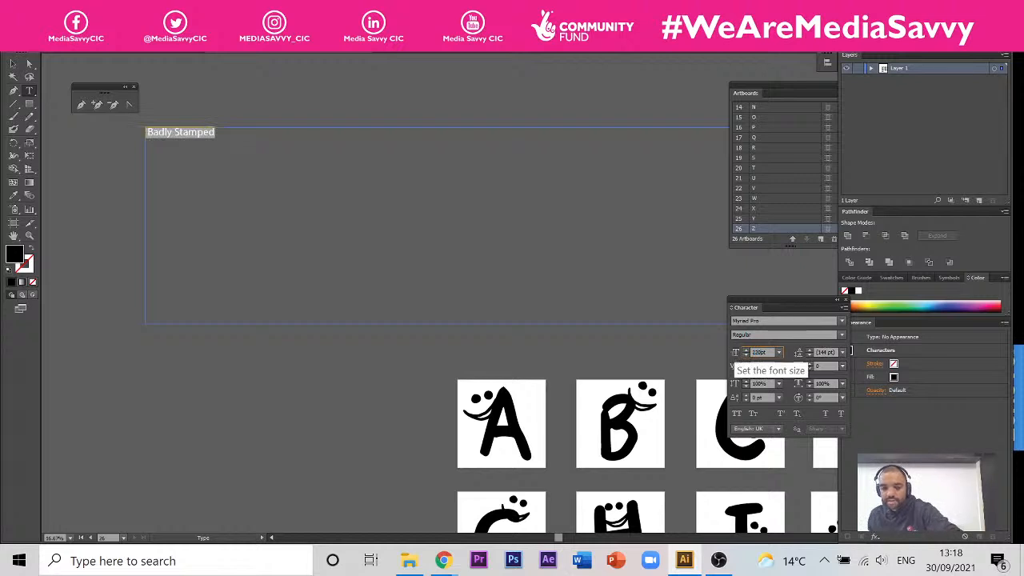
type("220pt")
key("Return")
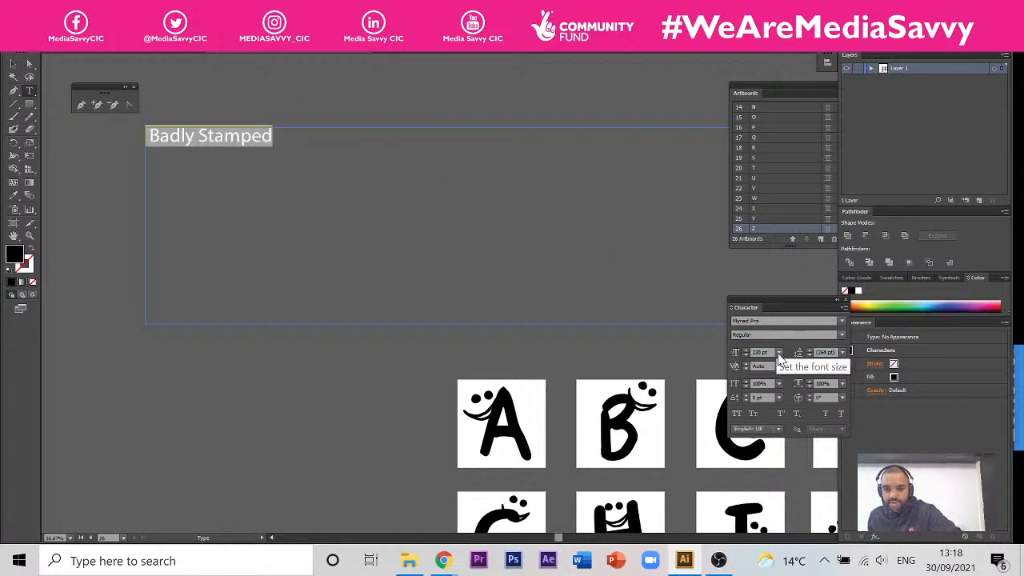
left_click(778, 352)
left_click(750, 350)
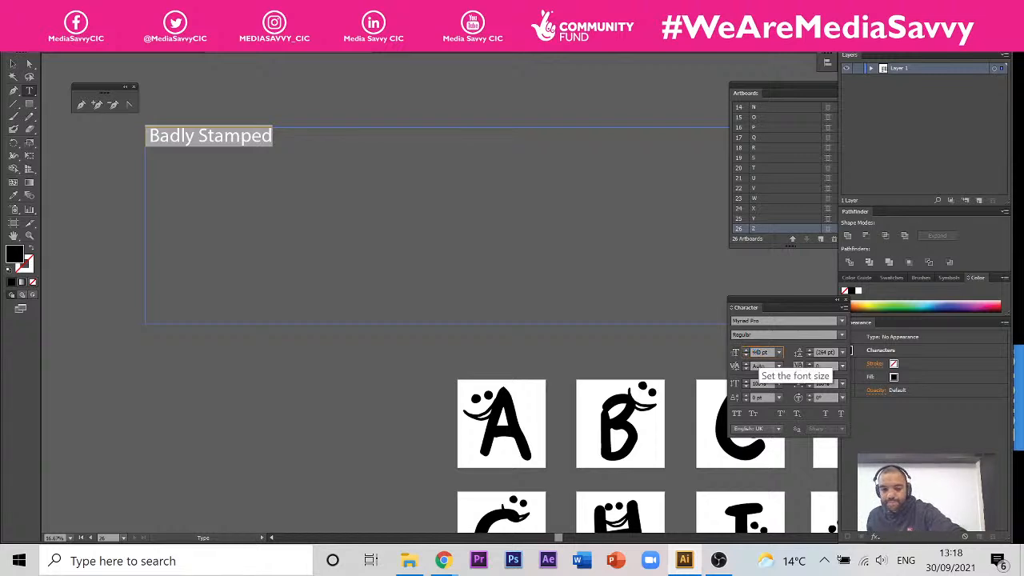
key("Return")
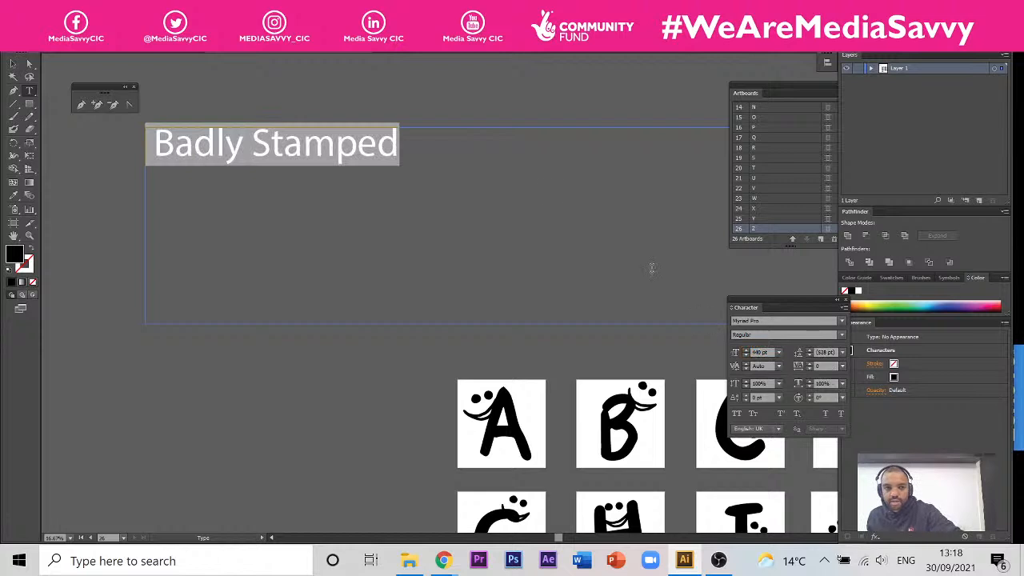
Apply the installed BadlyStamped font to the whole "Badly Stamped" text and deselect the characters
left_click_drag(414, 147, 122, 148)
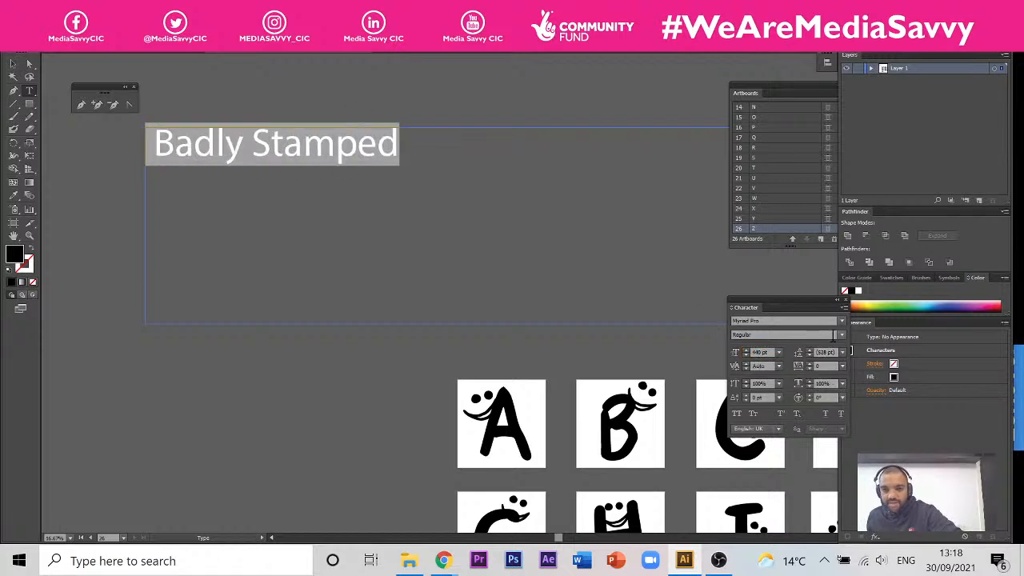
left_click(842, 321)
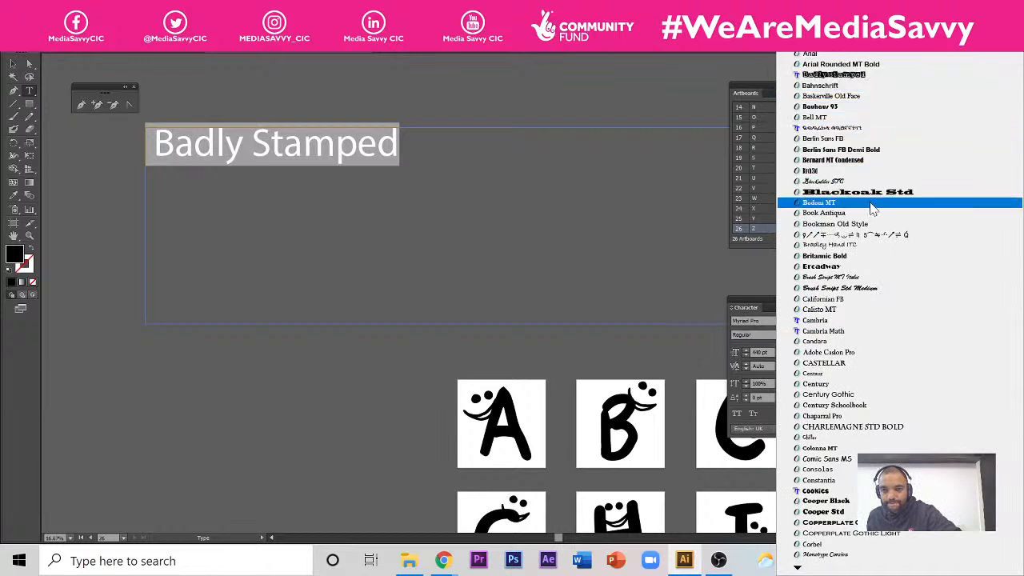
mouse_move(876, 231)
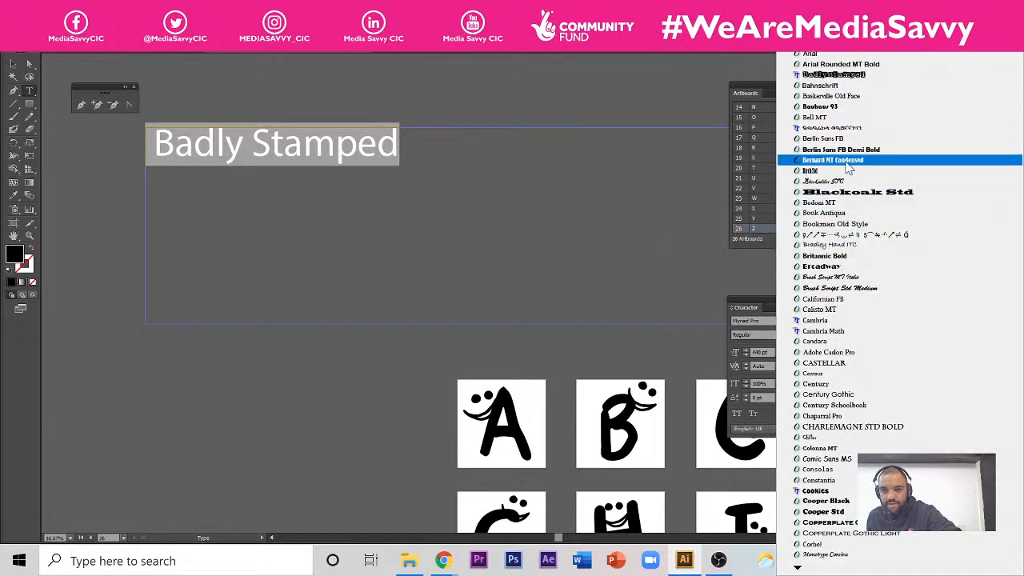
left_click(816, 74)
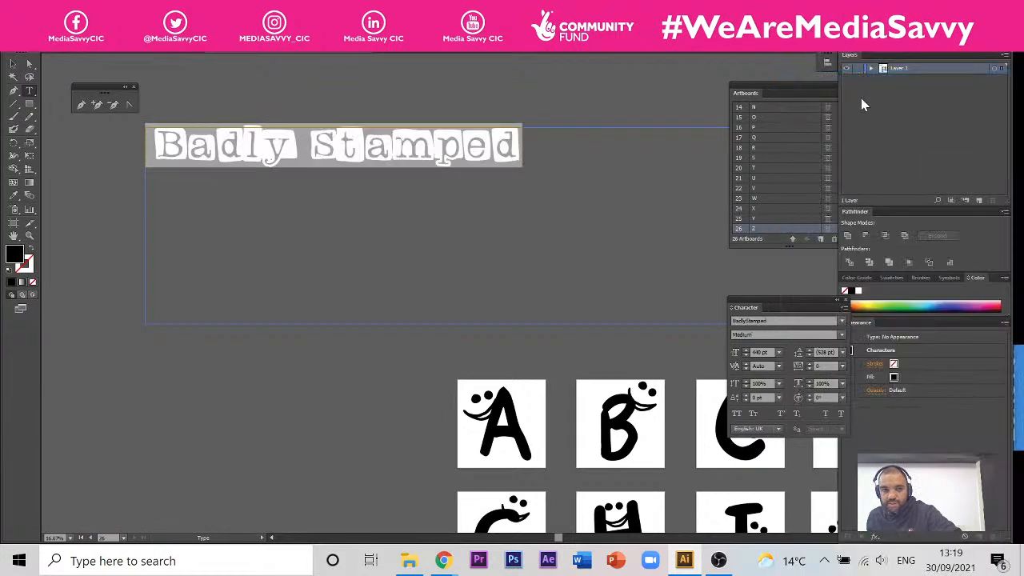
left_click_drag(502, 143, 63, 105)
left_click(532, 141)
left_click(457, 156)
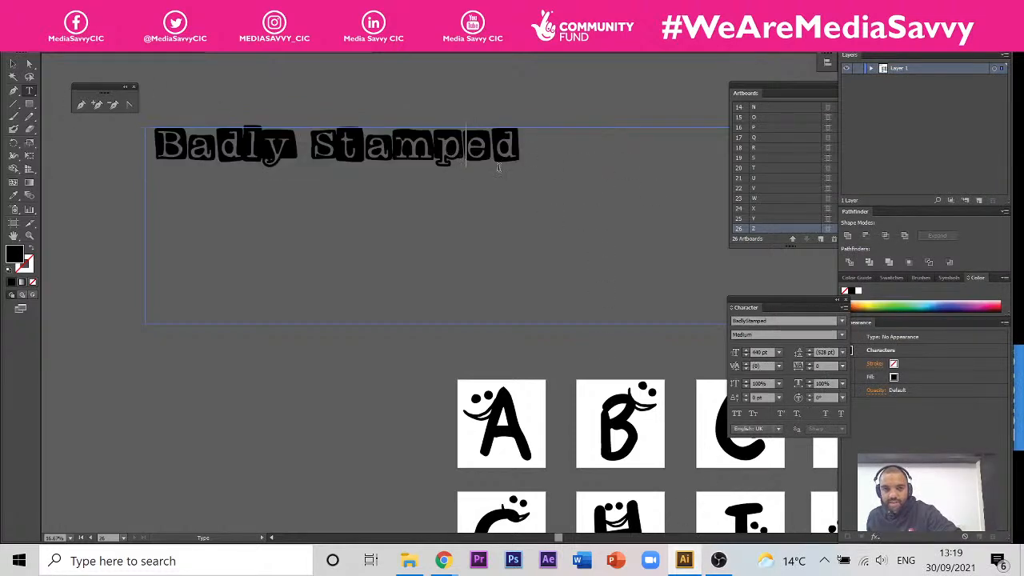
left_click(543, 149)
Switch to the dafont typewriter fonts page in Chrome and look over the fonts listed above Badly Stamped
mouse_move(444, 560)
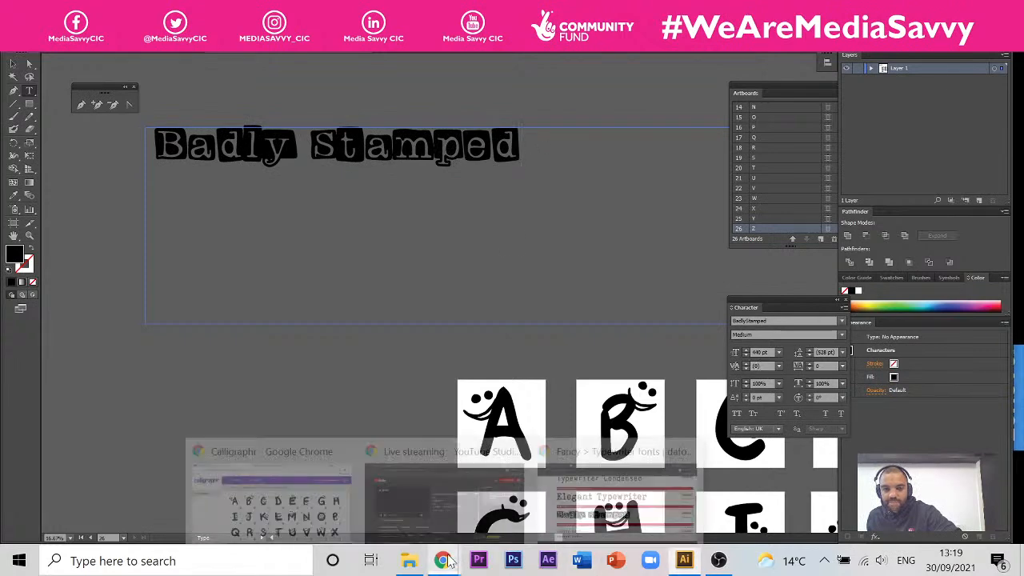
left_click(595, 499)
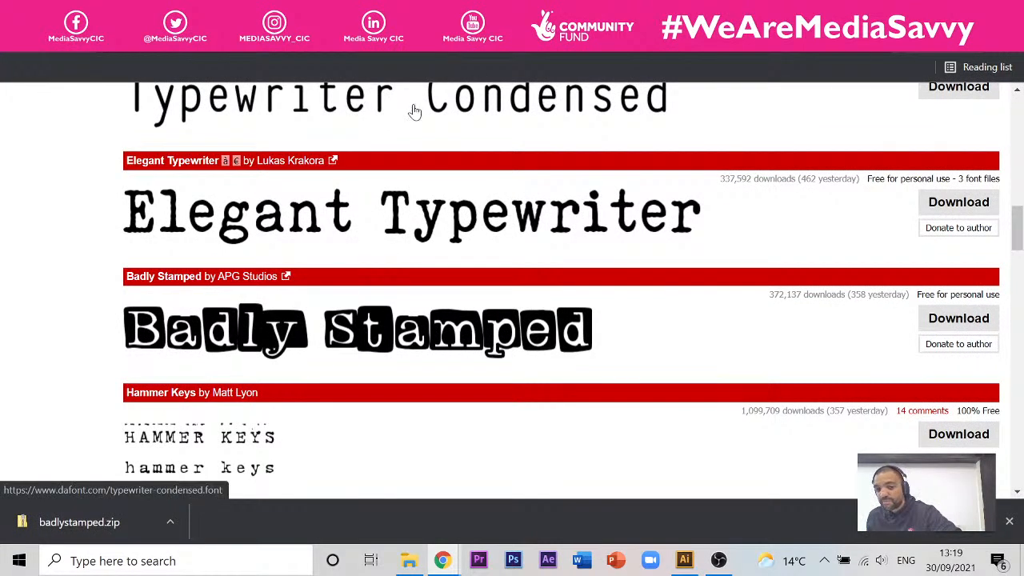
left_click(519, 60)
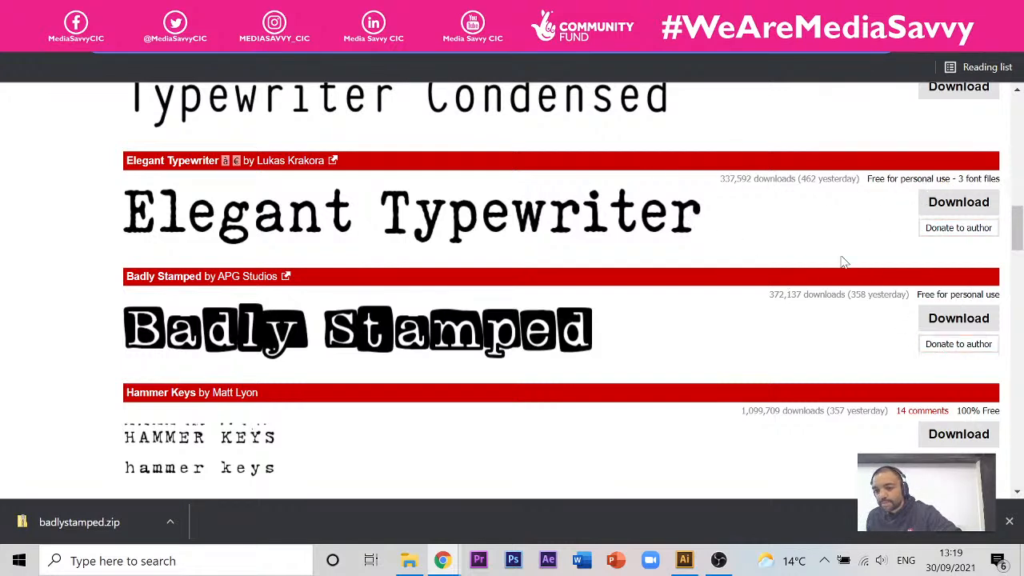
scroll(840, 224, "up", 4)
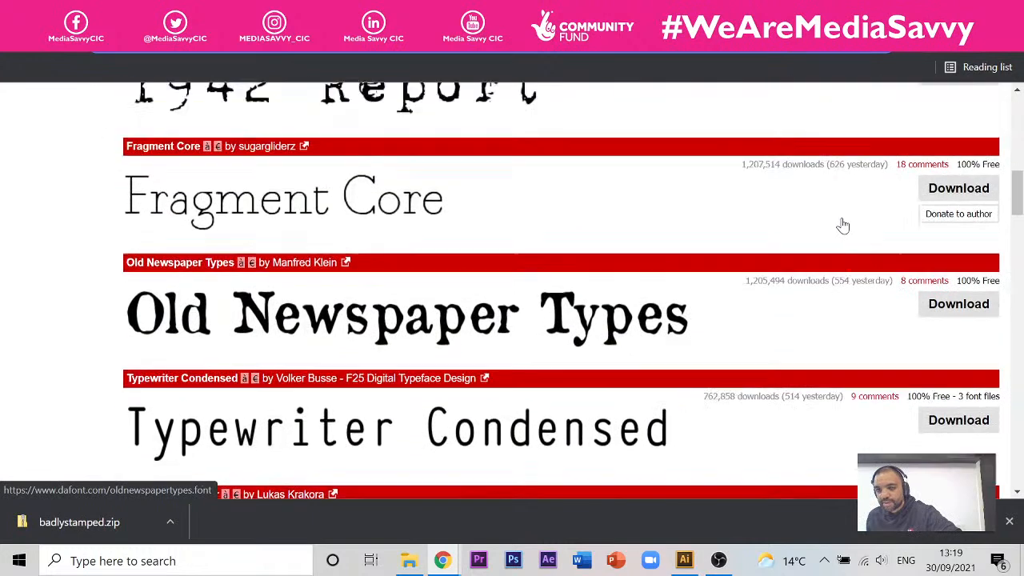
scroll(843, 225, "up", 2)
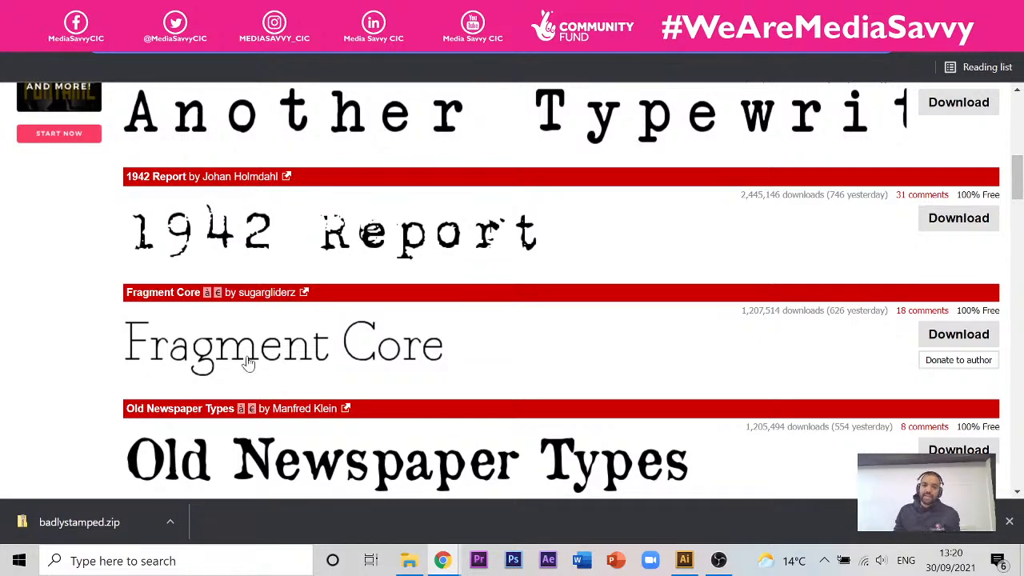
scroll(408, 335, "up", 7)
scroll(404, 315, "down", 7)
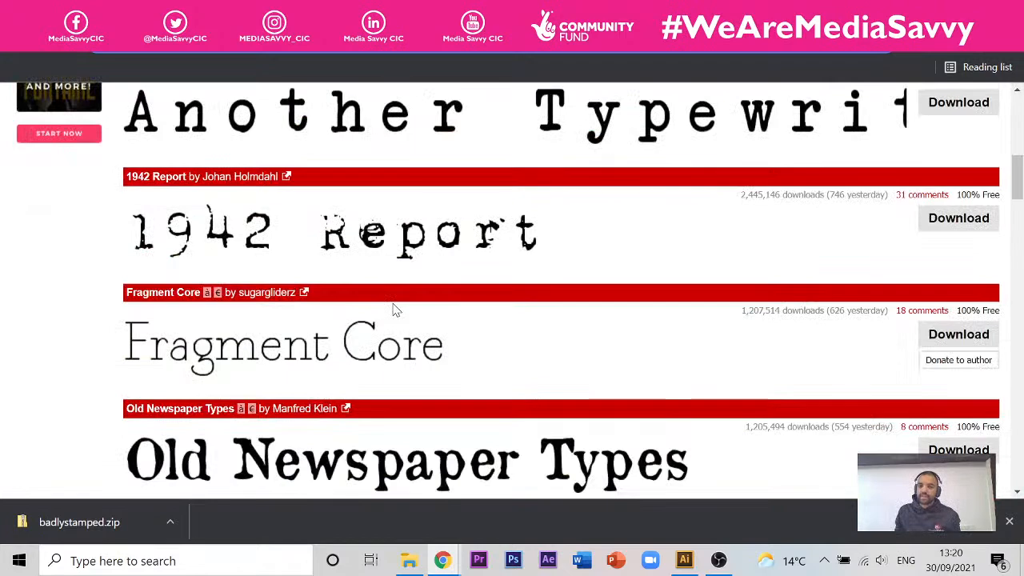
scroll(493, 359, "up", 7)
scroll(373, 297, "down", 7)
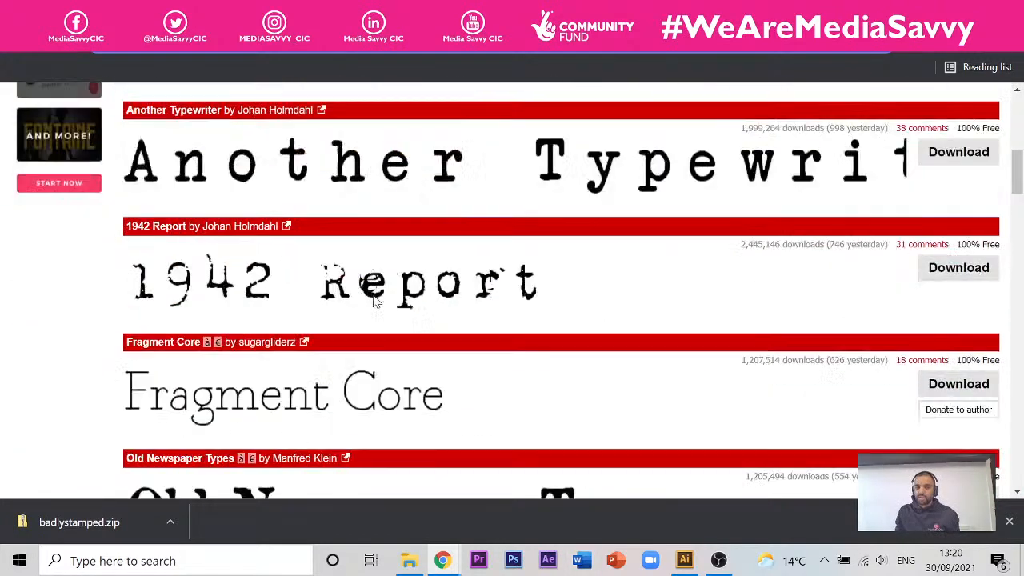
scroll(368, 336, "up", 1)
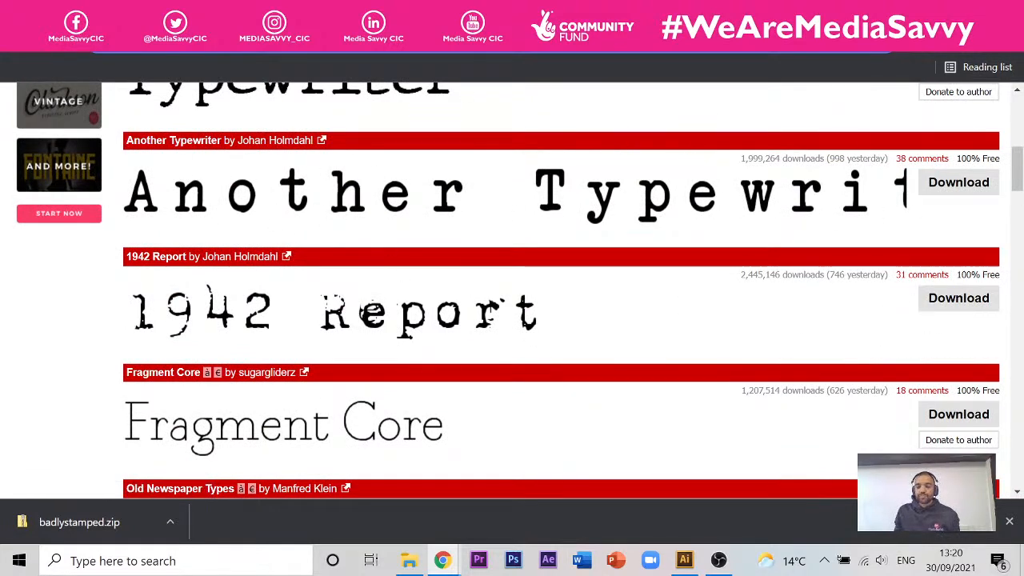
left_click(239, 16)
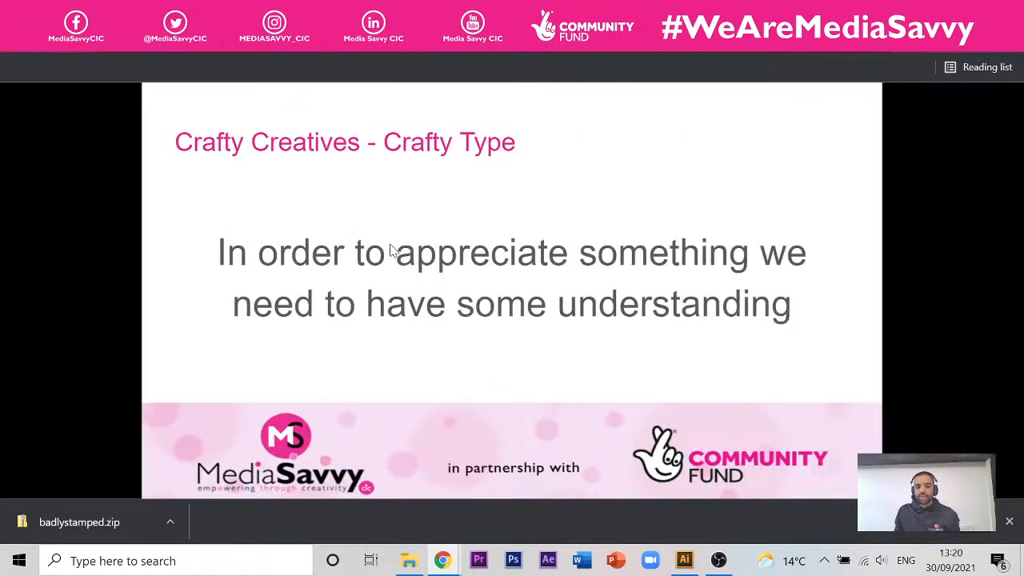
left_click(390, 249)
left_click(391, 247)
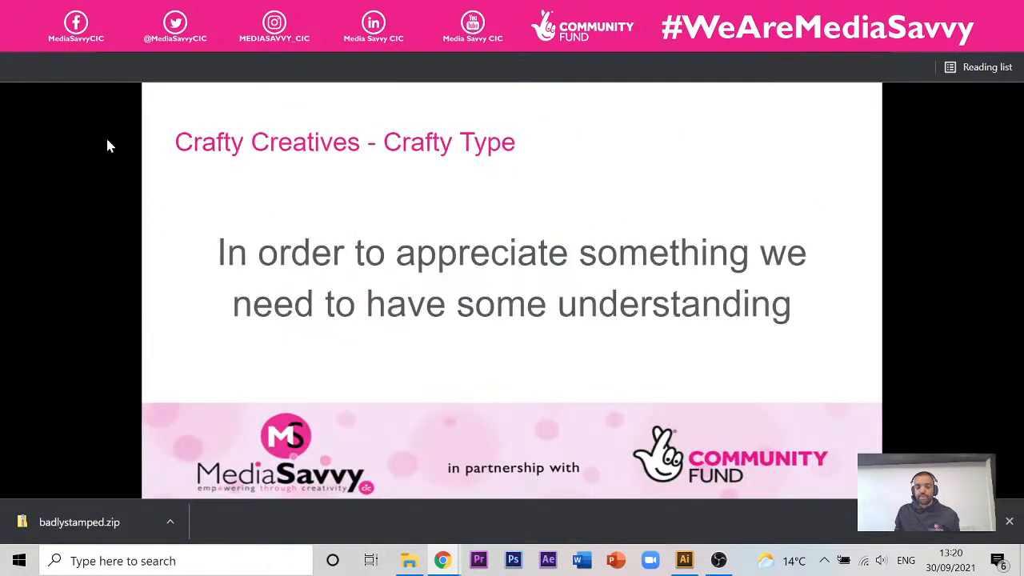
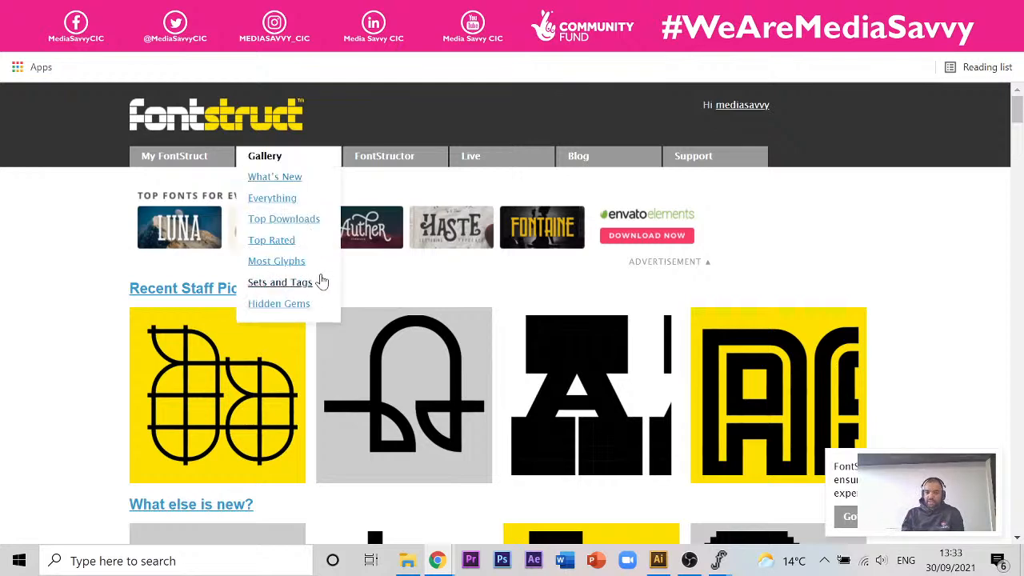
Open the Recent Staff Picks gallery from the FontStruct home page
scroll(680, 283, "down", 1)
scroll(207, 266, "down", 1)
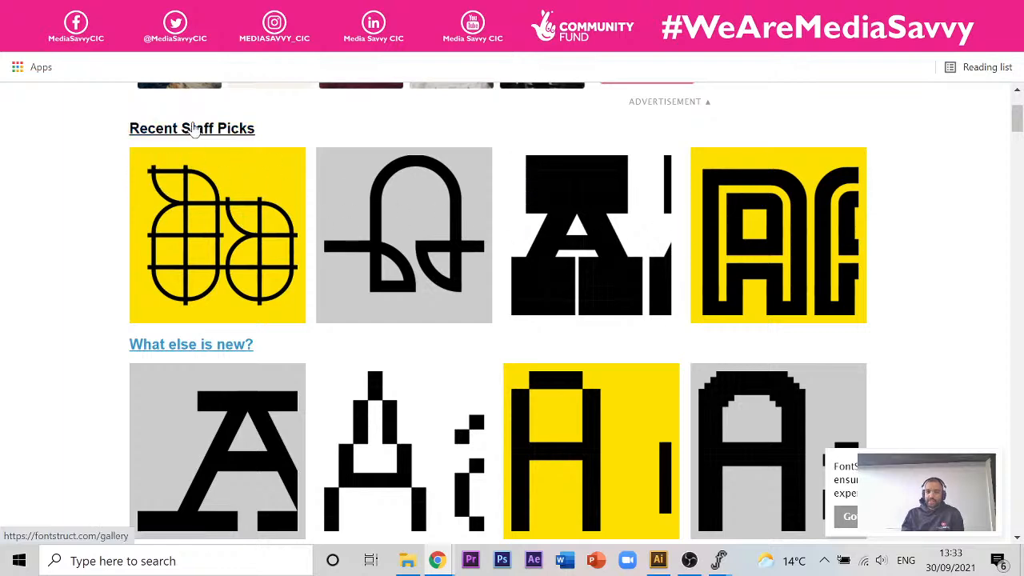
left_click(442, 278)
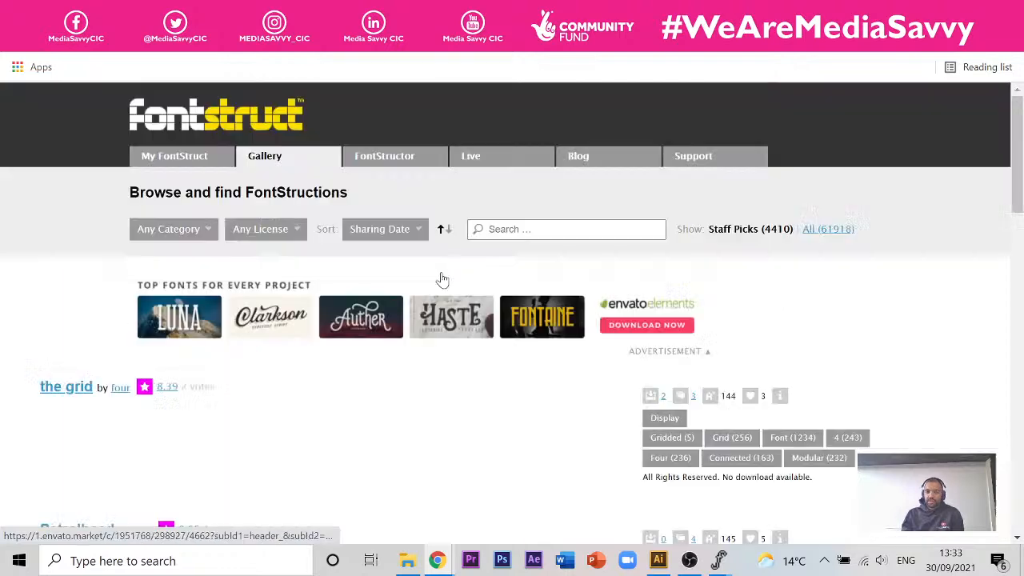
Browse the staff-picked FontStructions and open the page of the Truba font
scroll(304, 259, "down", 2)
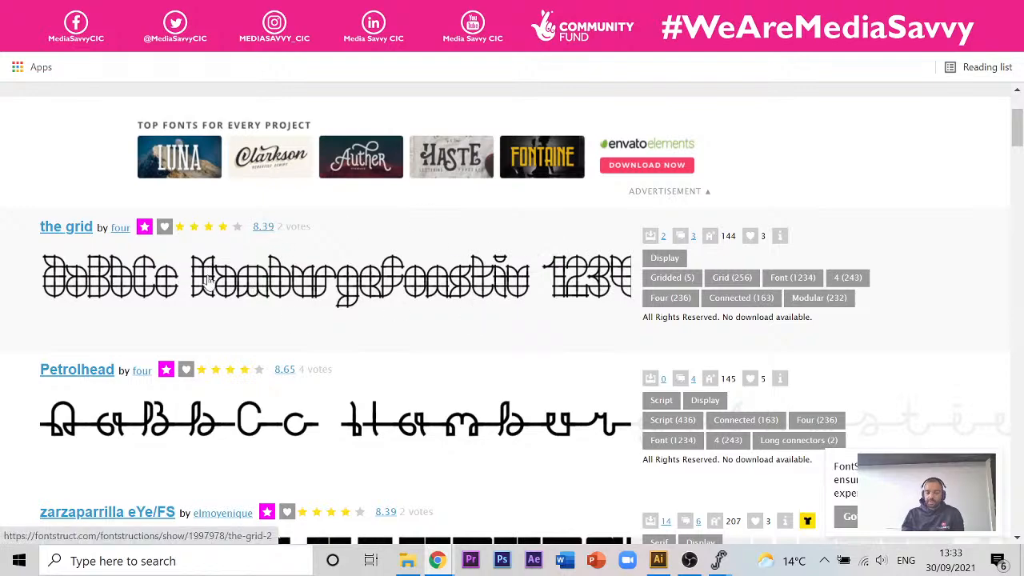
scroll(239, 296, "down", 2)
scroll(140, 292, "down", 5)
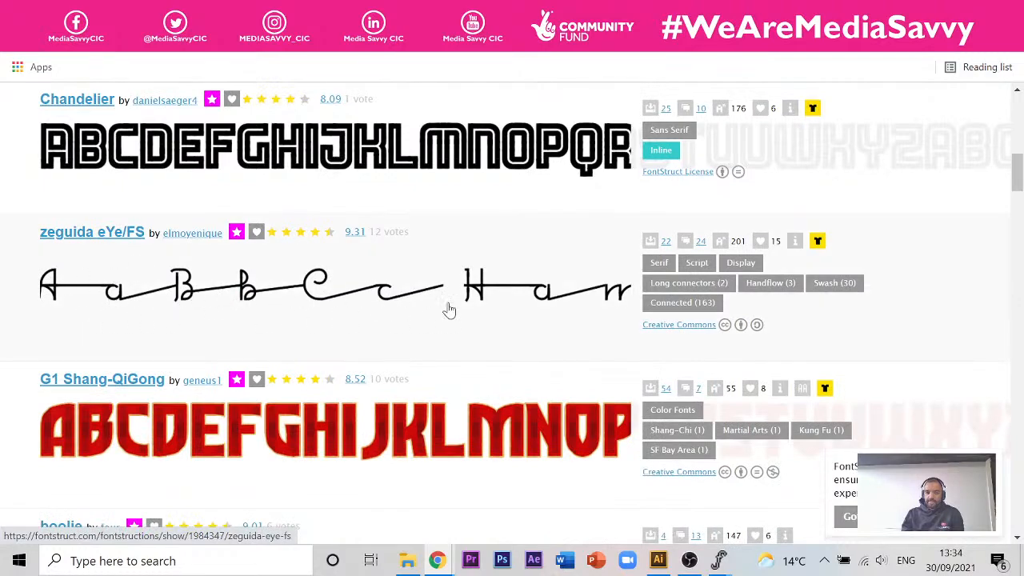
scroll(448, 308, "down", 5)
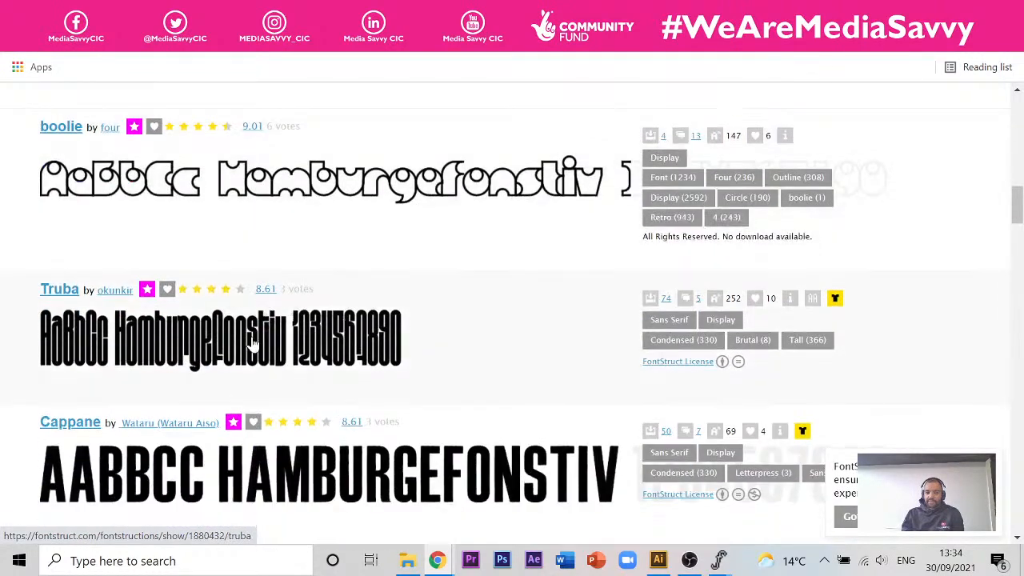
scroll(250, 336, "down", 1)
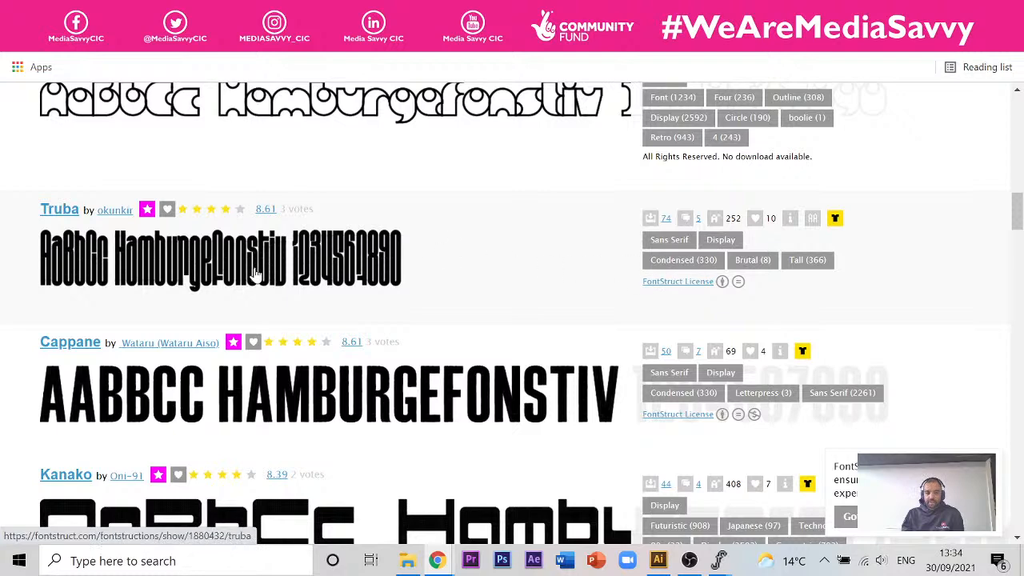
left_click(556, 283)
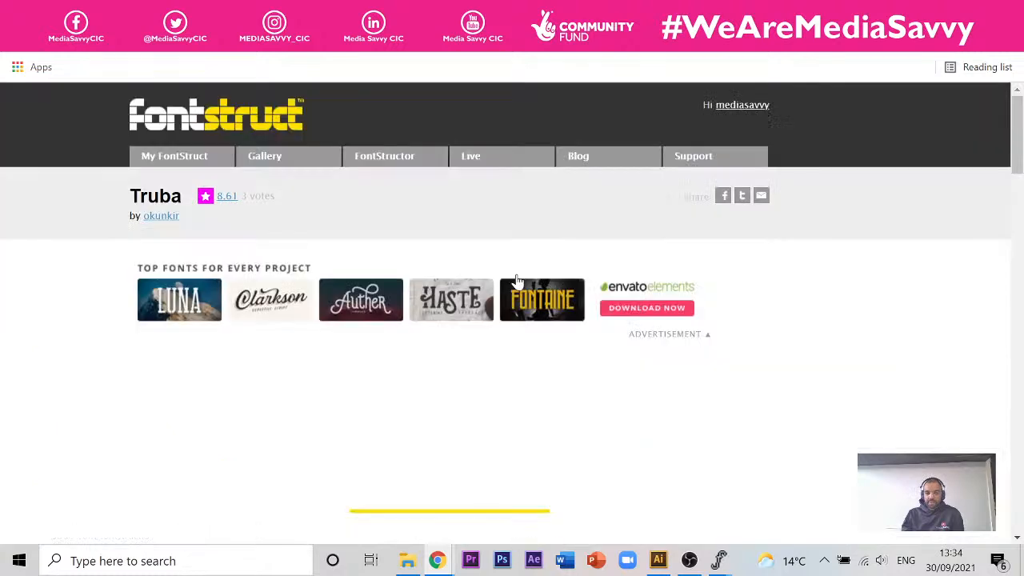
Look over the Truba character preview and open the font's download page
scroll(453, 280, "down", 5)
scroll(452, 280, "down", 1)
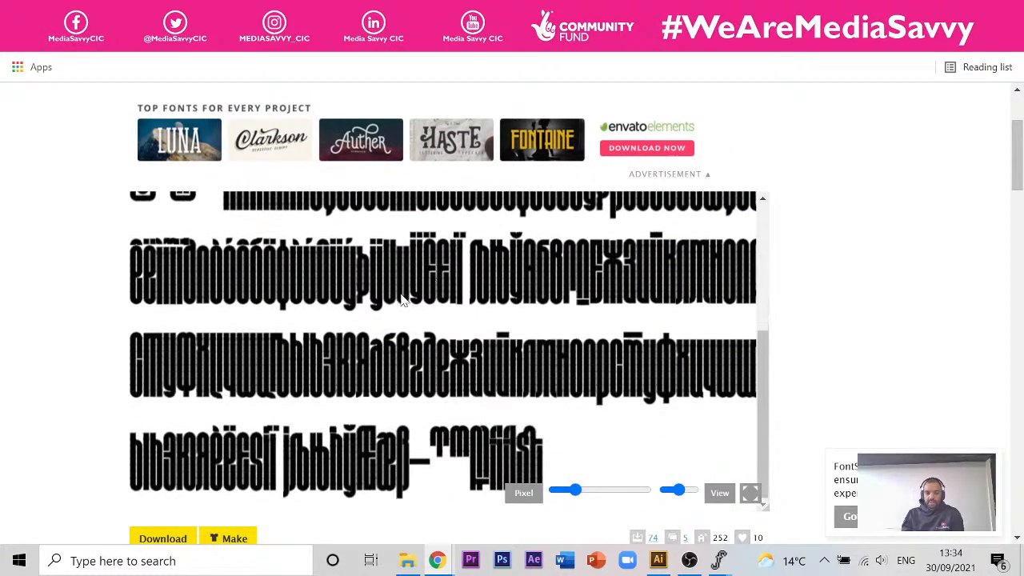
left_click(152, 538)
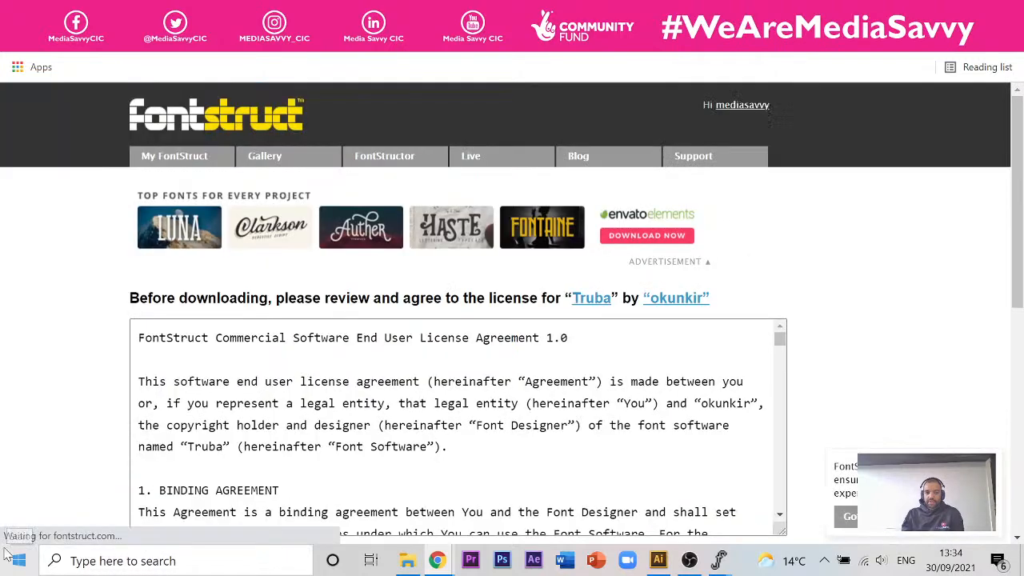
Agree to the Truba End User License Agreement and download the TrueType version of the font
scroll(138, 250, "down", 4)
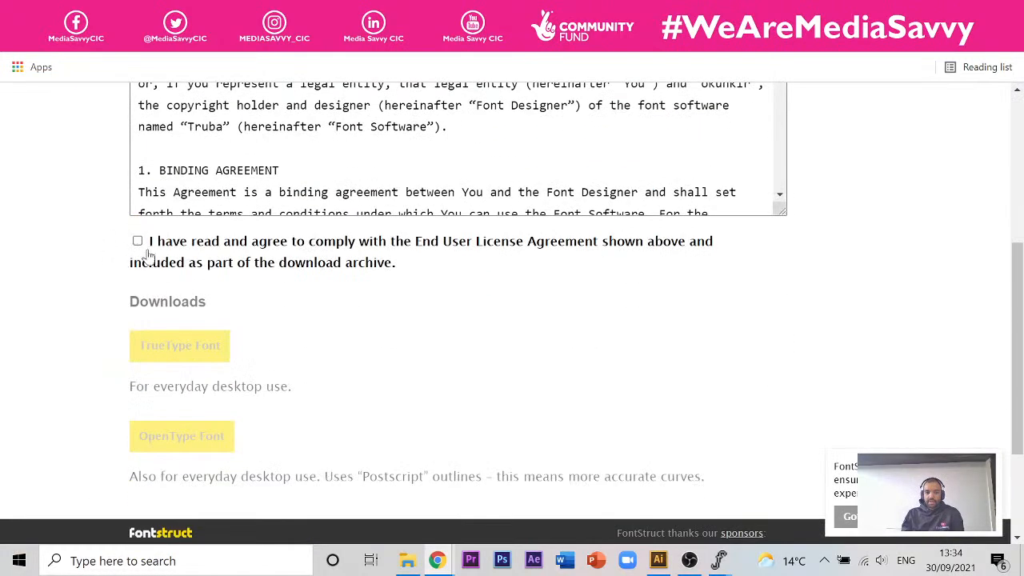
left_click(138, 242)
scroll(192, 263, "up", 3)
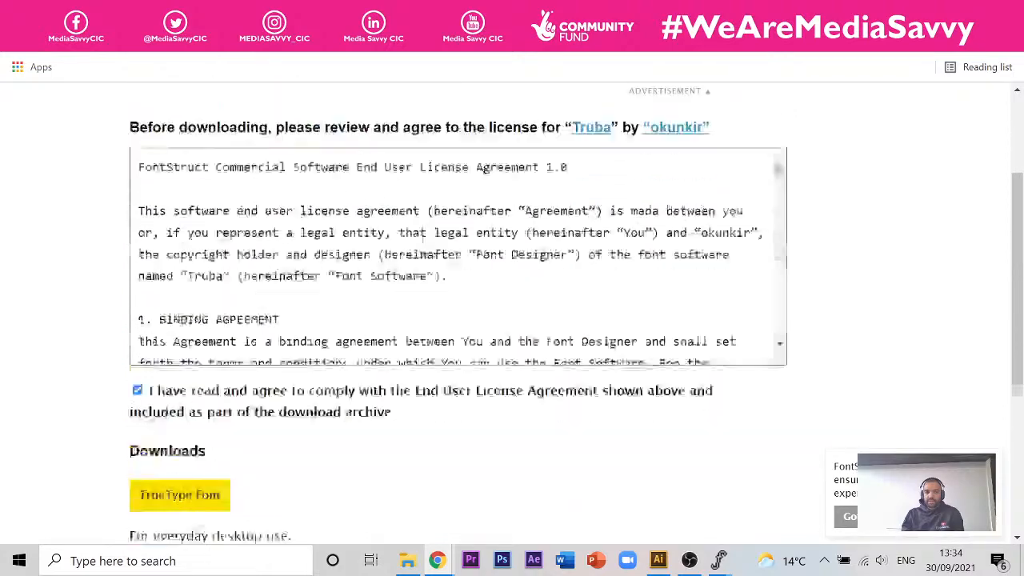
scroll(199, 268, "down", 4)
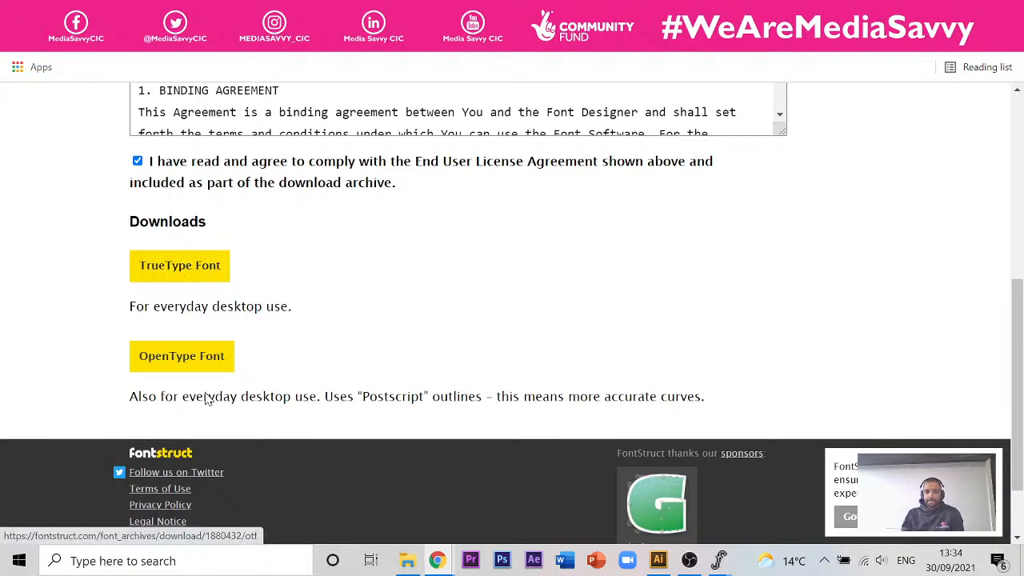
left_click(200, 266)
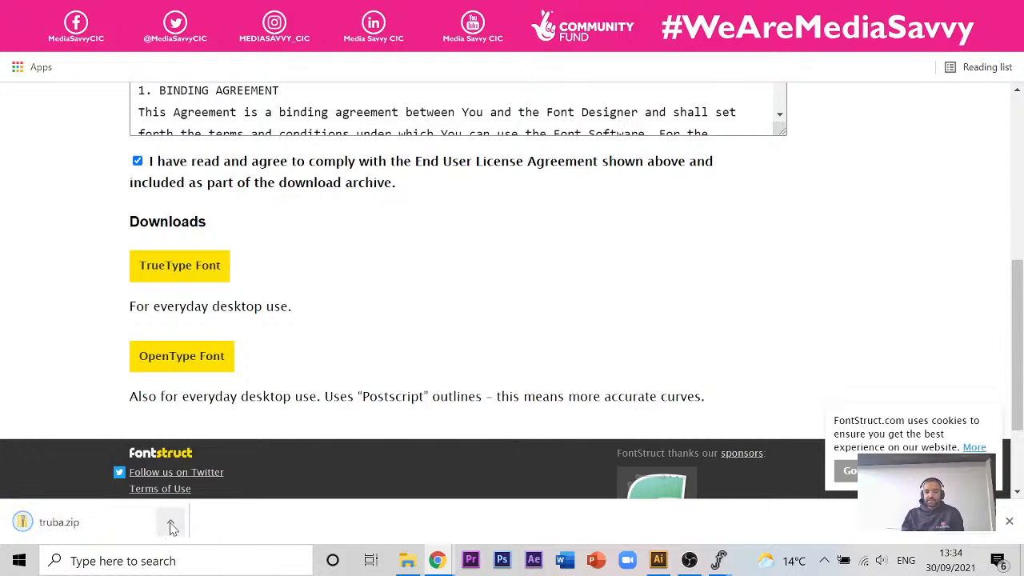
Open the downloaded truba.zip archive from the Downloads folder and copy the truba TrueType font file
left_click(170, 525)
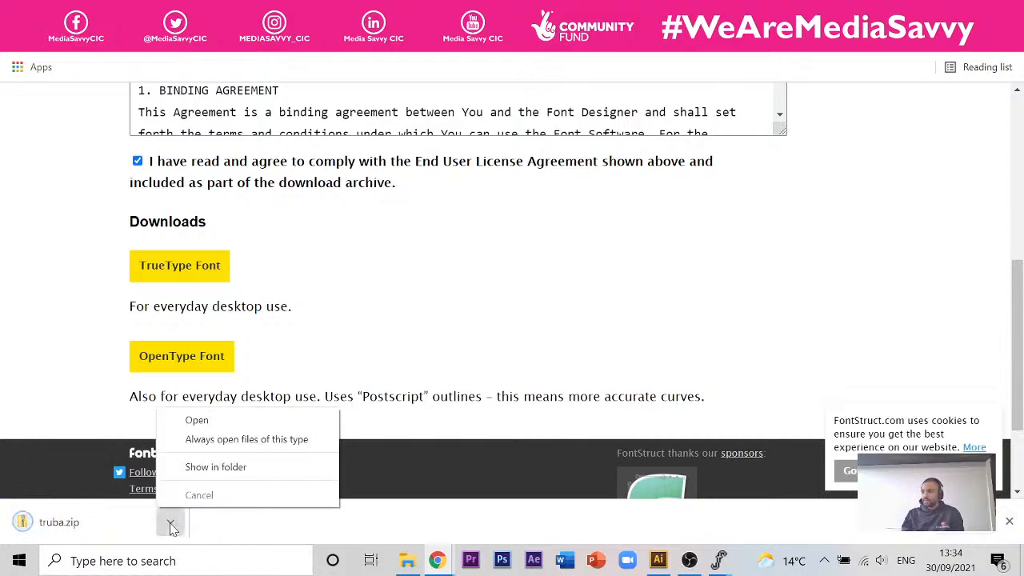
left_click(230, 422)
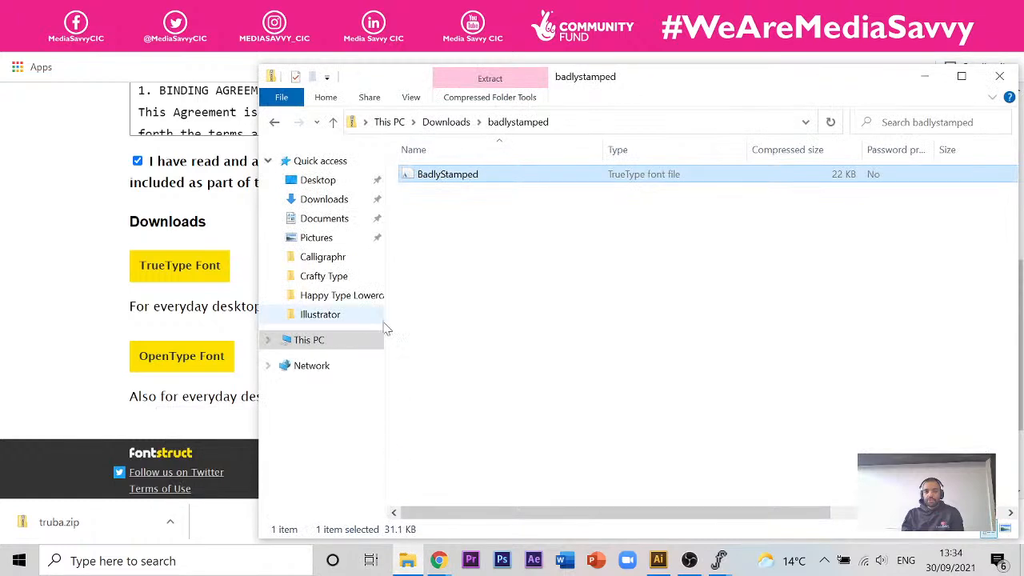
left_click(315, 199)
double_click(506, 210)
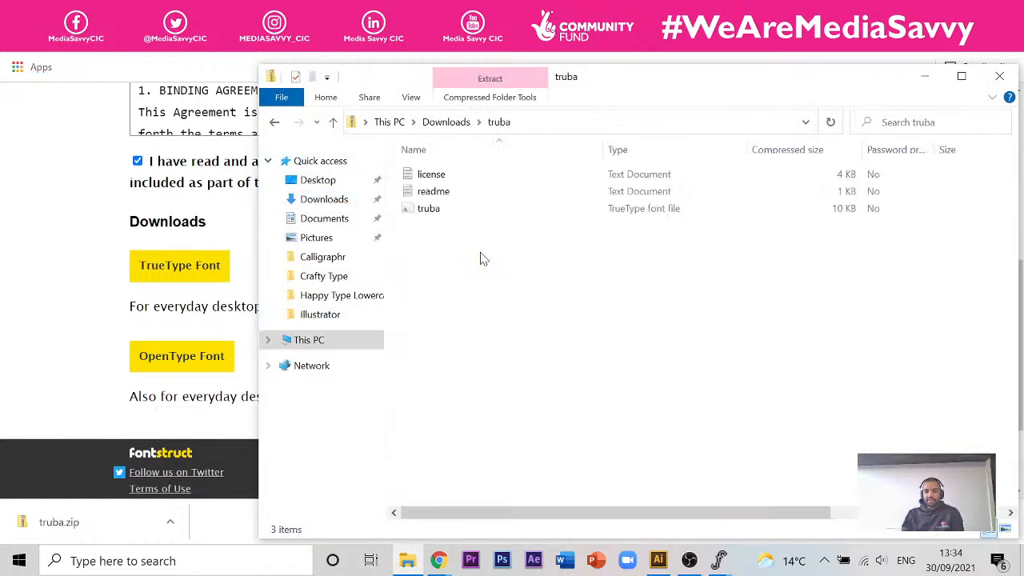
right_click(448, 214)
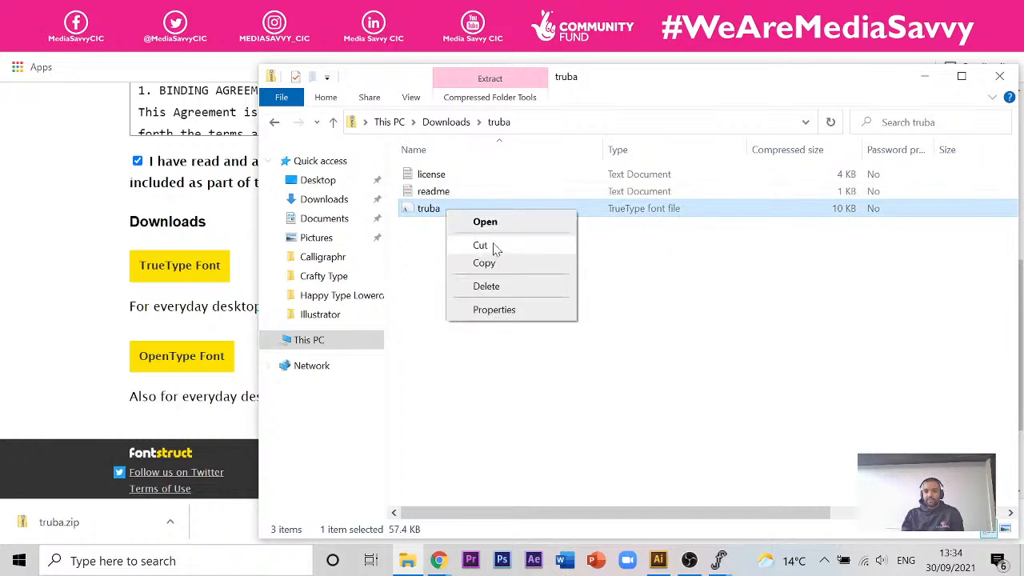
left_click(496, 264)
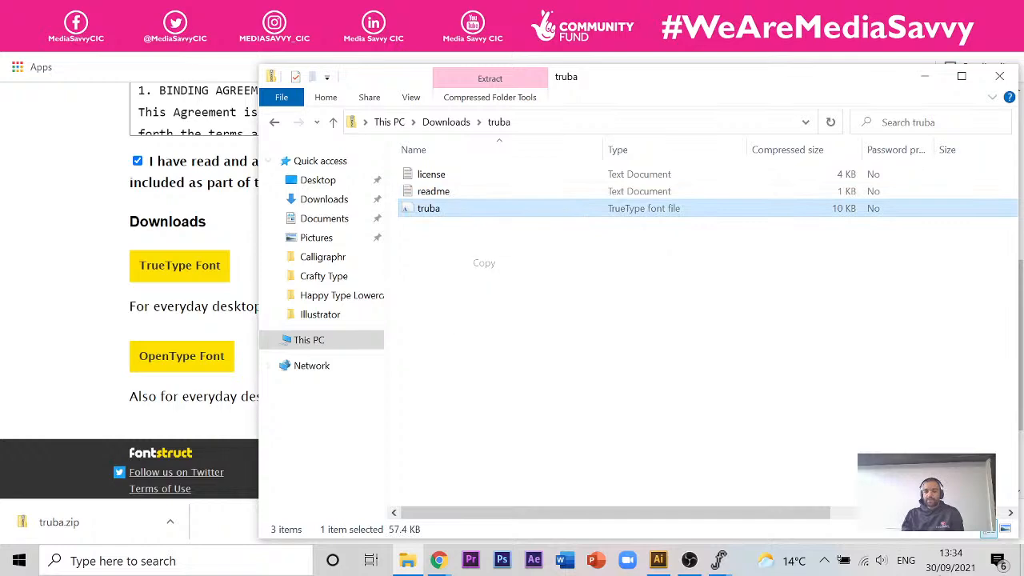
Paste the truba font file onto the desktop and move it below the BadlyStamped file
left_click(1021, 559)
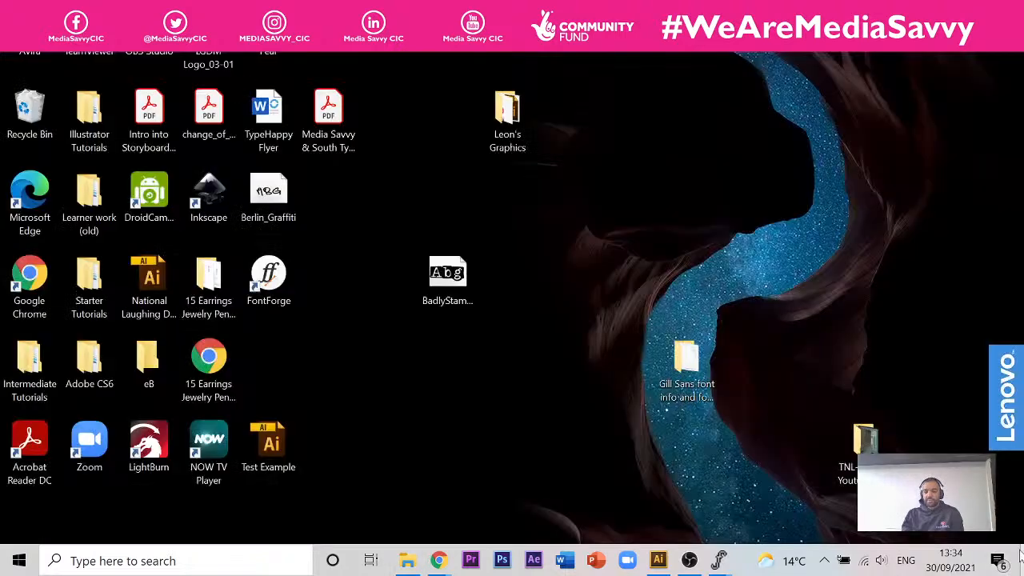
right_click(610, 229)
left_click(645, 314)
left_click_drag(288, 363, 451, 351)
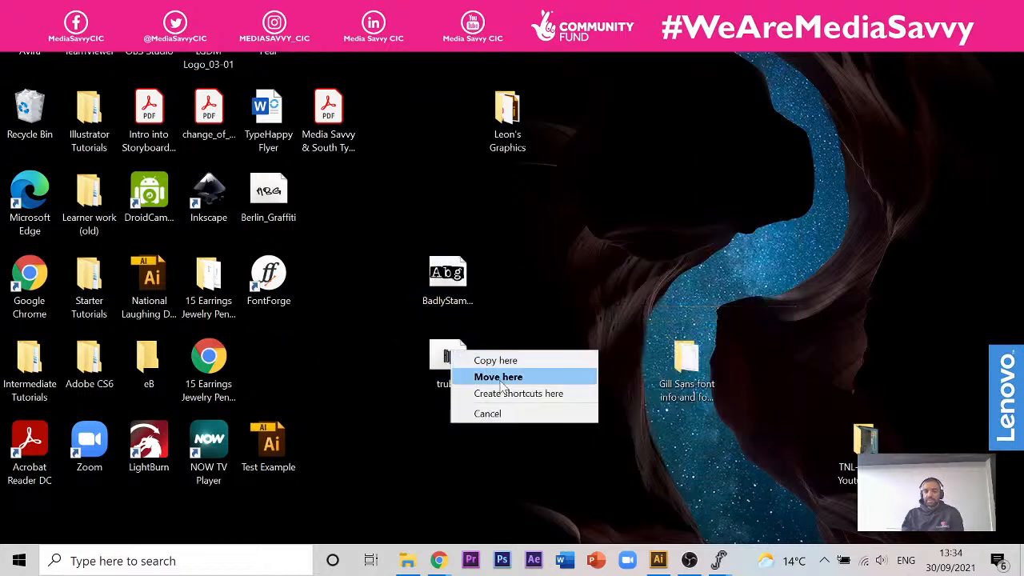
left_click(412, 366)
Install the truba font from its file on the desktop
right_click(446, 363)
right_click(449, 360)
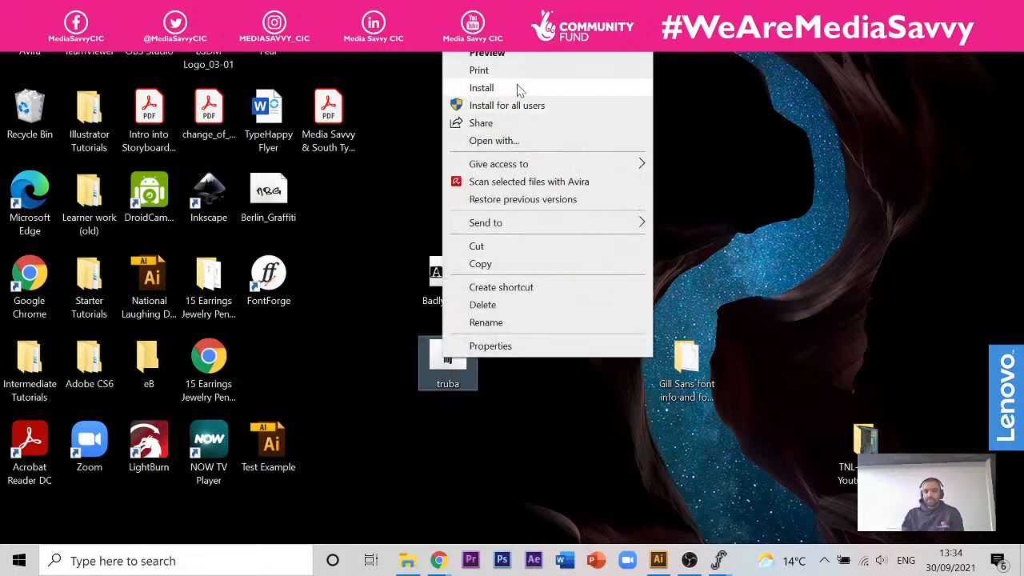
left_click(485, 87)
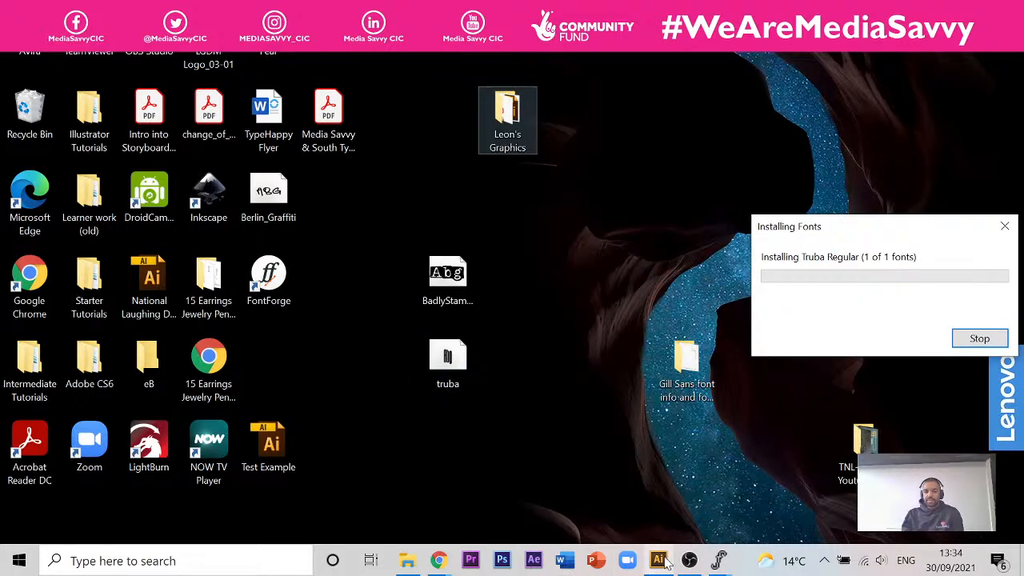
Switch to Illustrator and select the whole "Badly Stamped" text, checking the truba file on the desktop
left_click(660, 561)
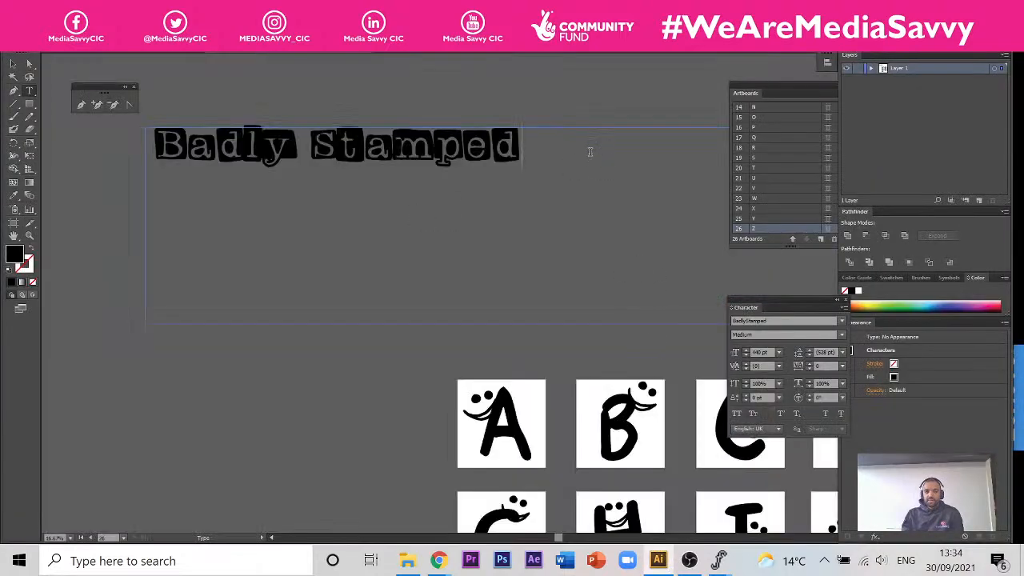
left_click_drag(590, 152, 115, 160)
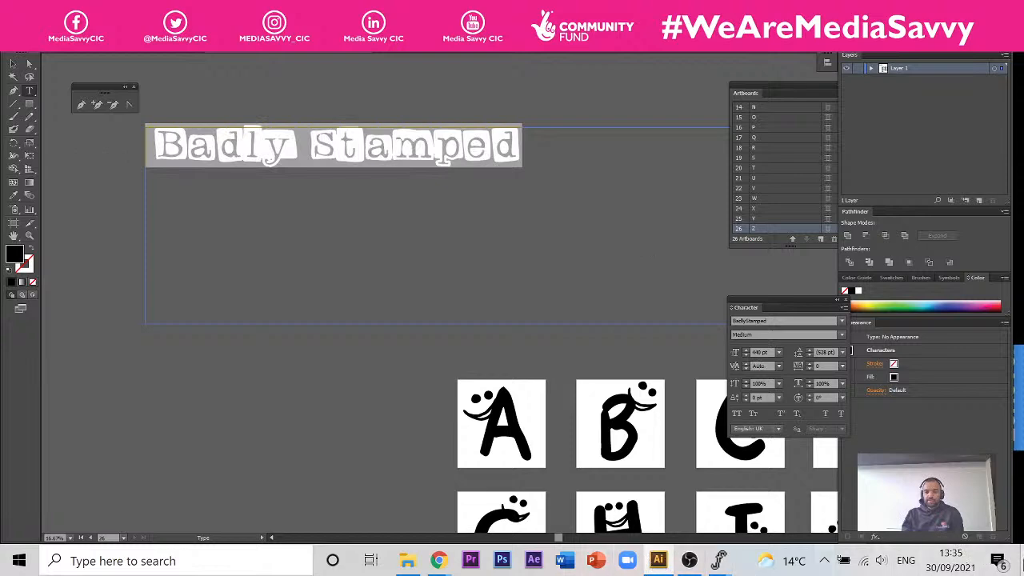
left_click(1022, 560)
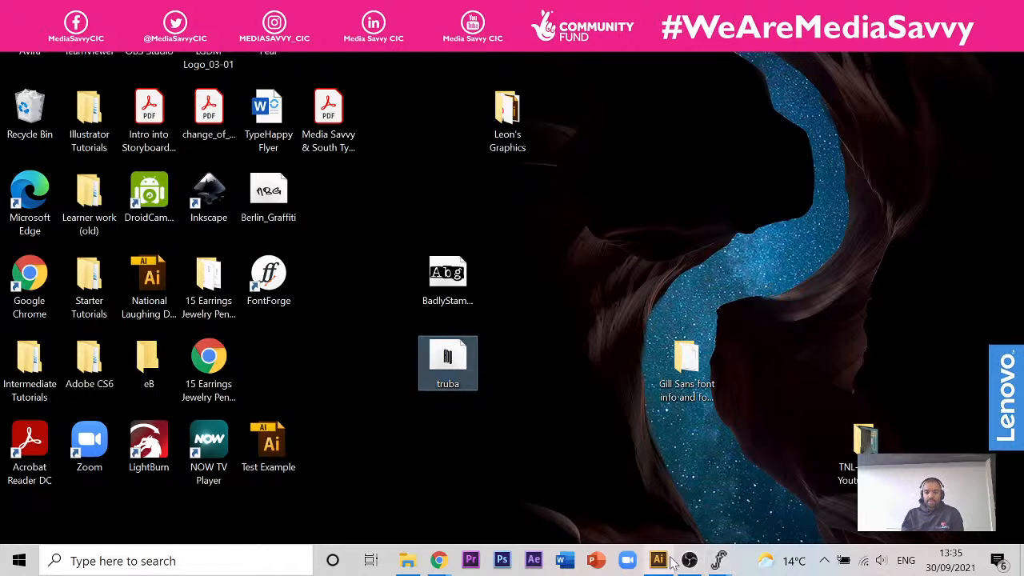
left_click(658, 560)
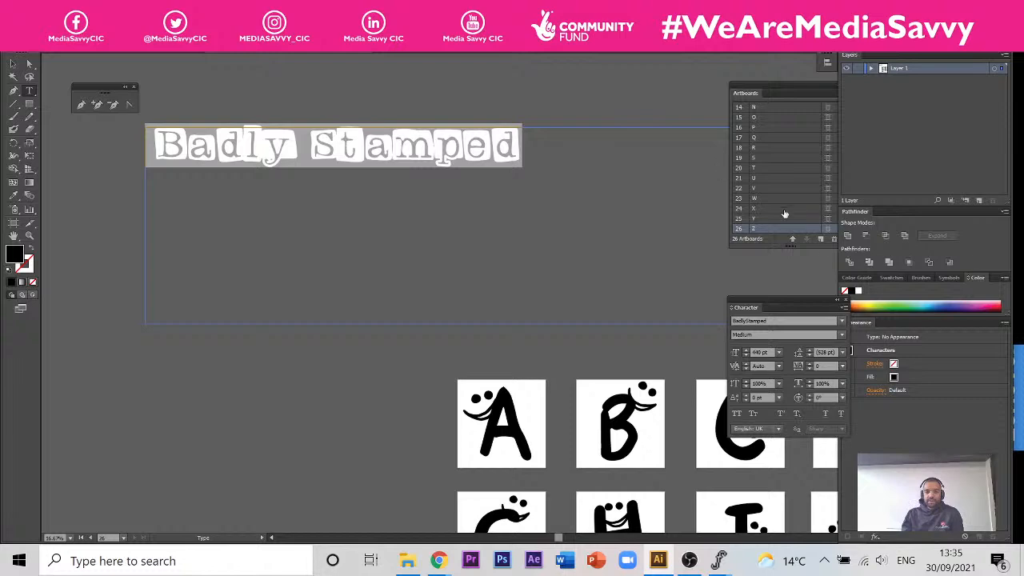
Search Illustrator's font list for Truba among the fonts starting with T, and close the list
left_click(840, 328)
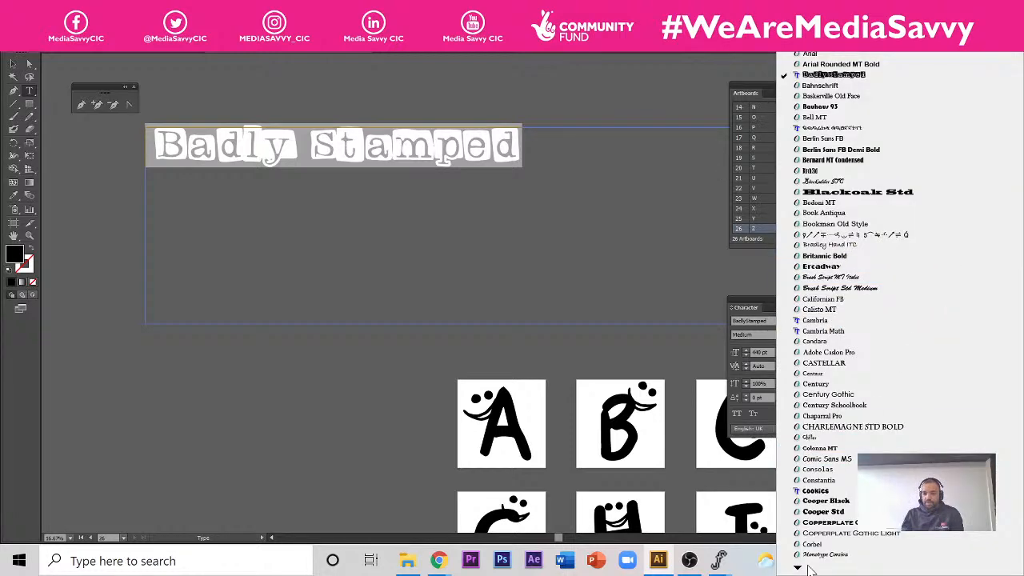
mouse_move(798, 570)
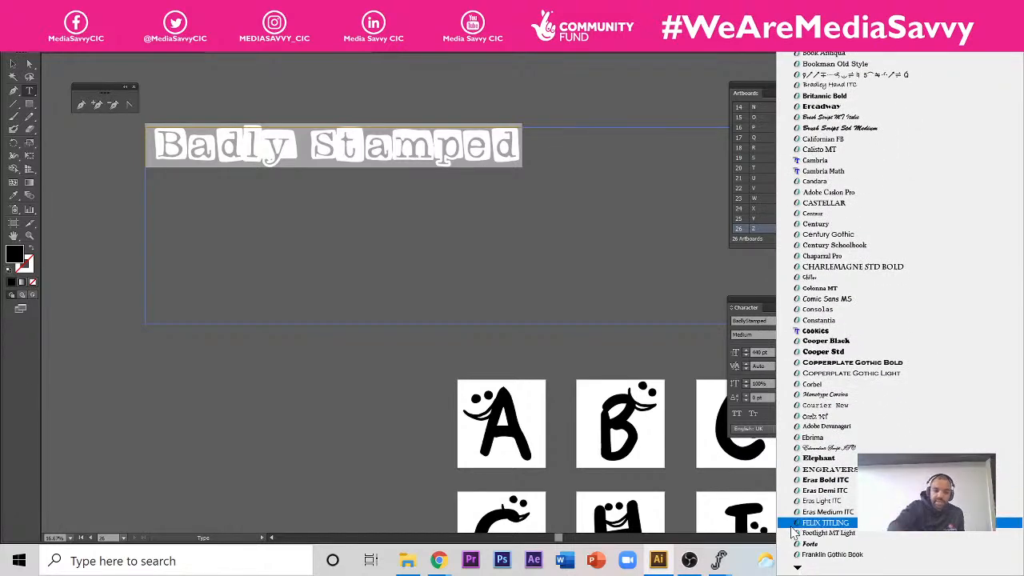
key("q")
key("r")
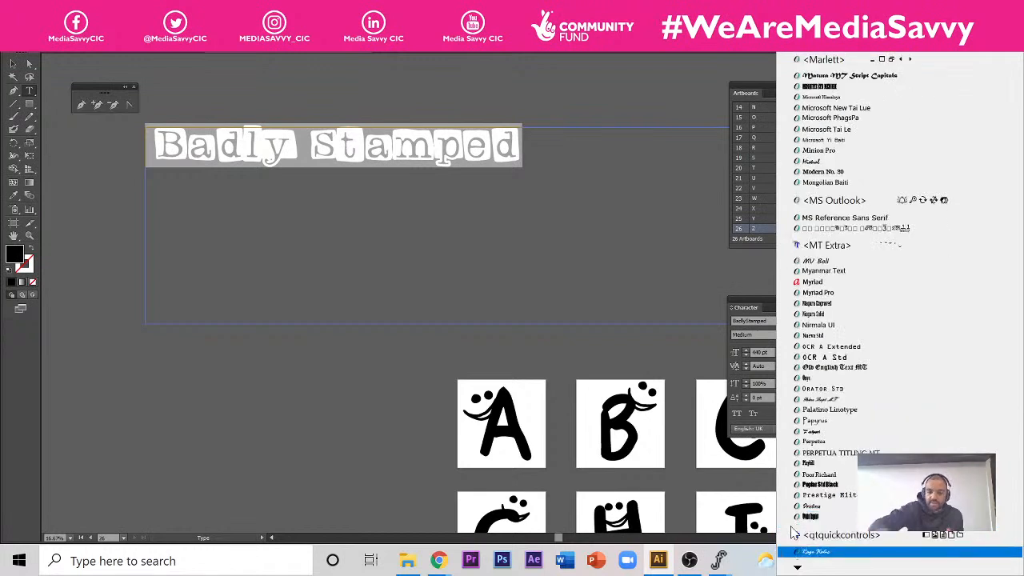
scroll(794, 532, "down", 8)
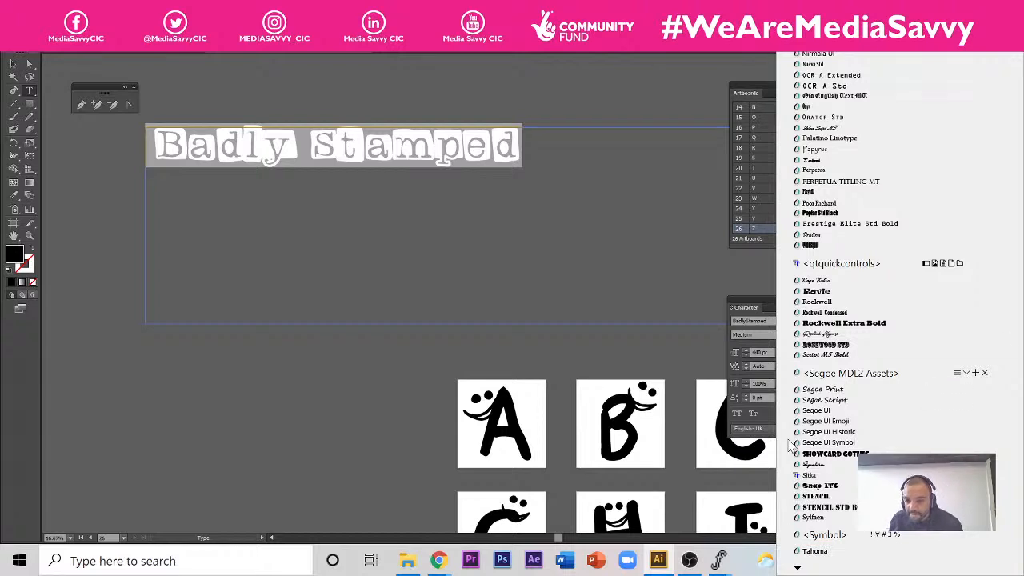
scroll(816, 552, "down", 1)
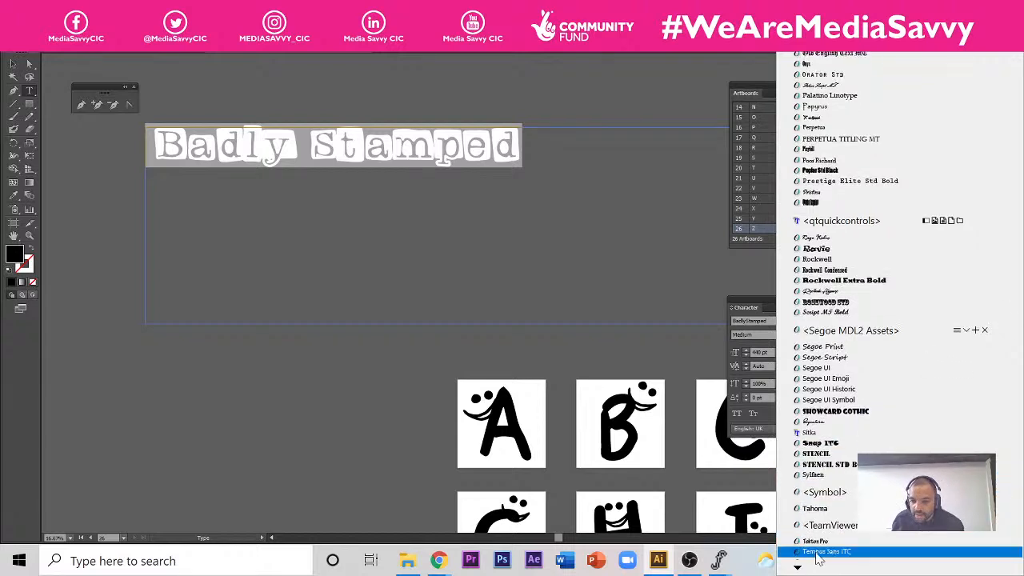
scroll(797, 566, "down", 3)
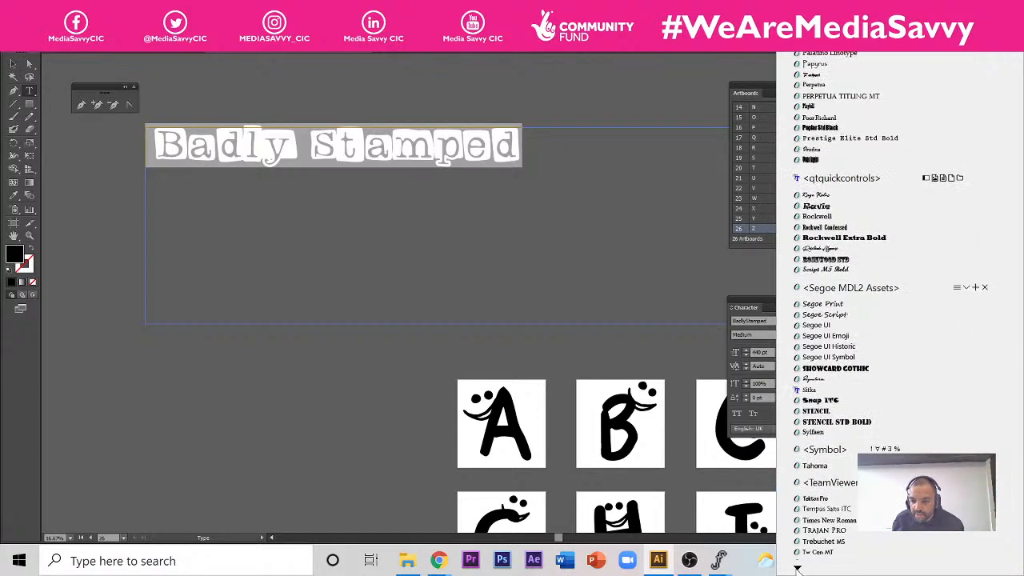
left_click_drag(797, 566, 798, 569)
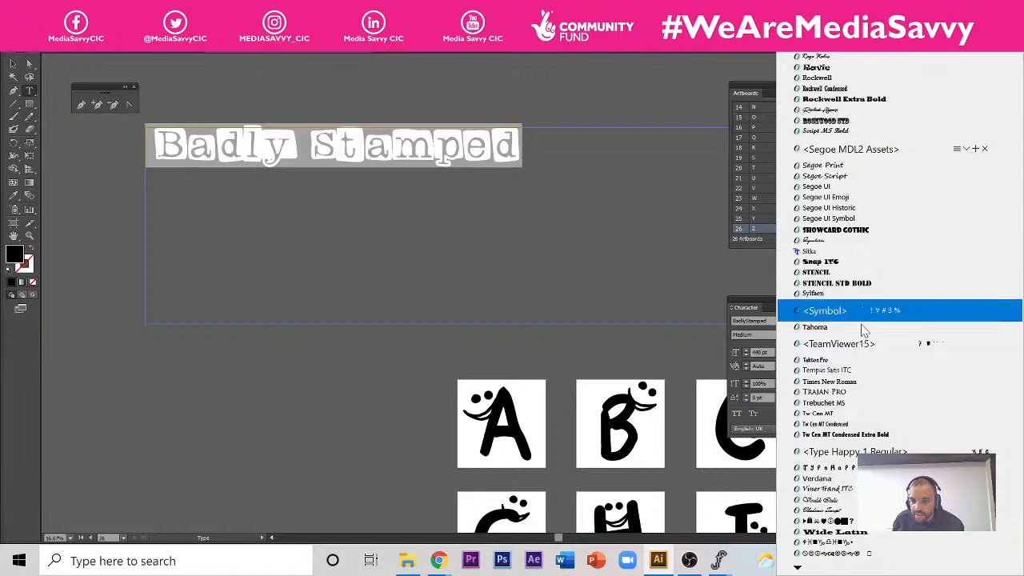
mouse_move(860, 405)
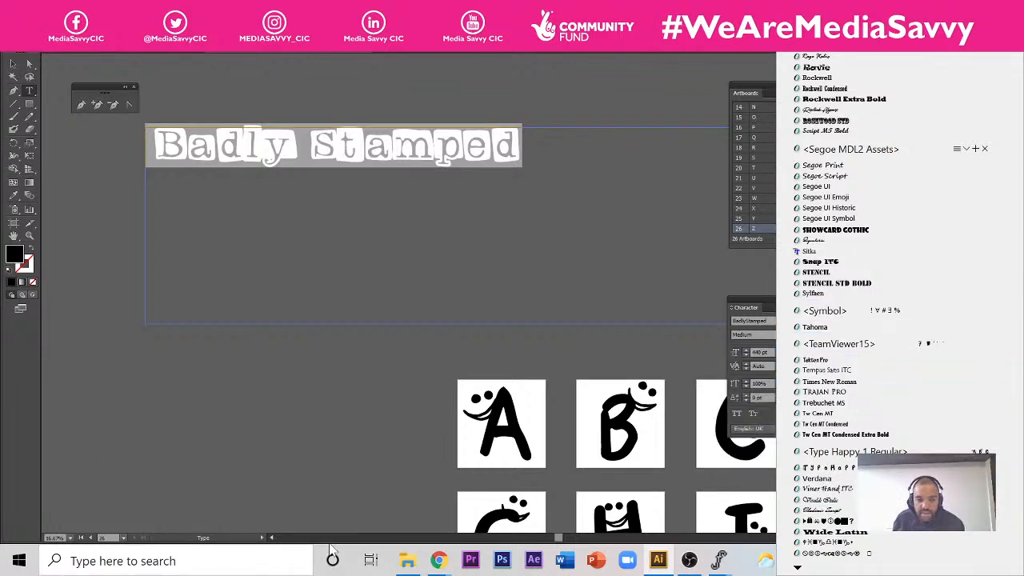
left_click(321, 520)
Launch WordPad and write "Hi everyone" in the blank document
left_click(94, 560)
type("w")
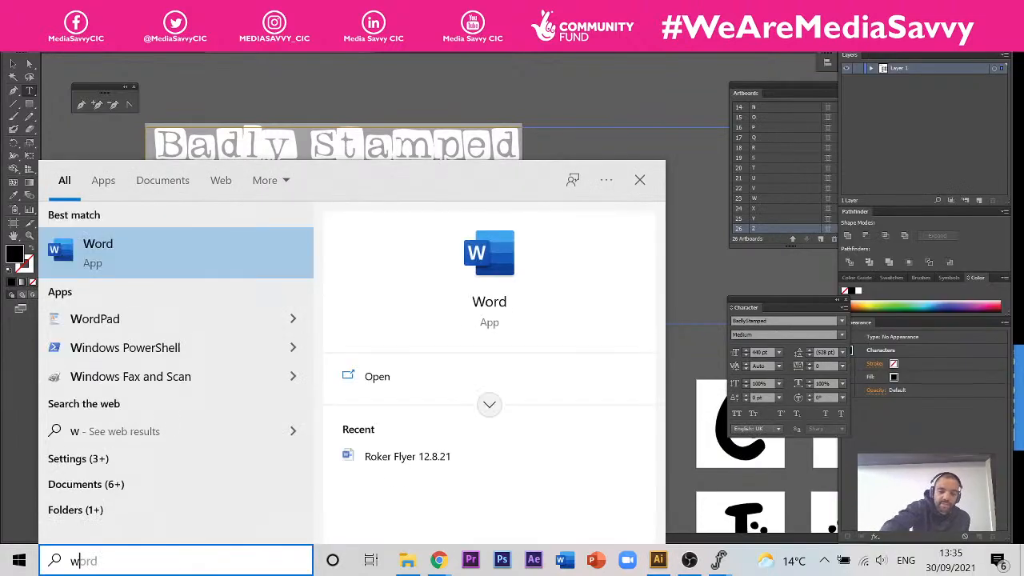
type("ordpad")
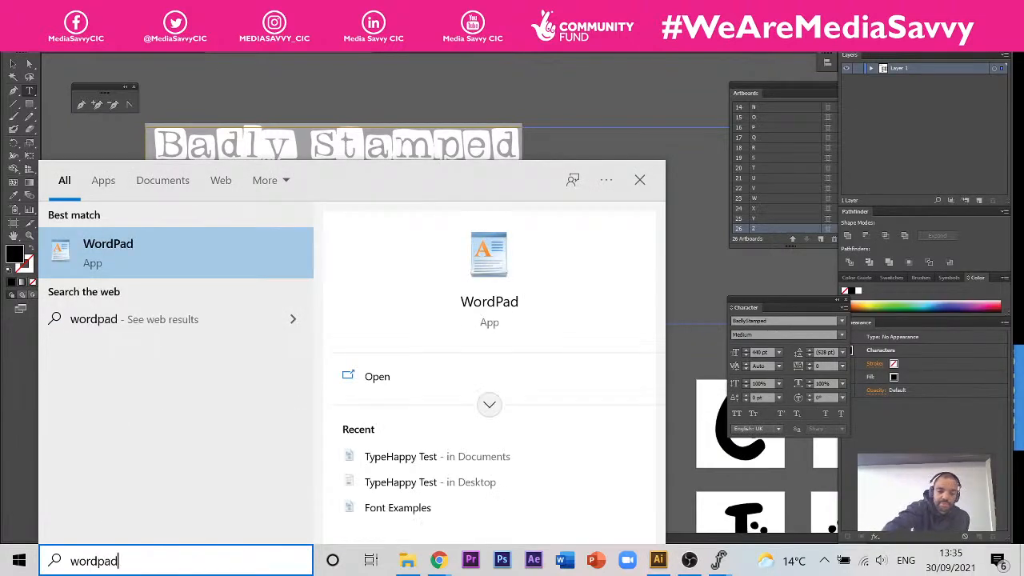
key("Return")
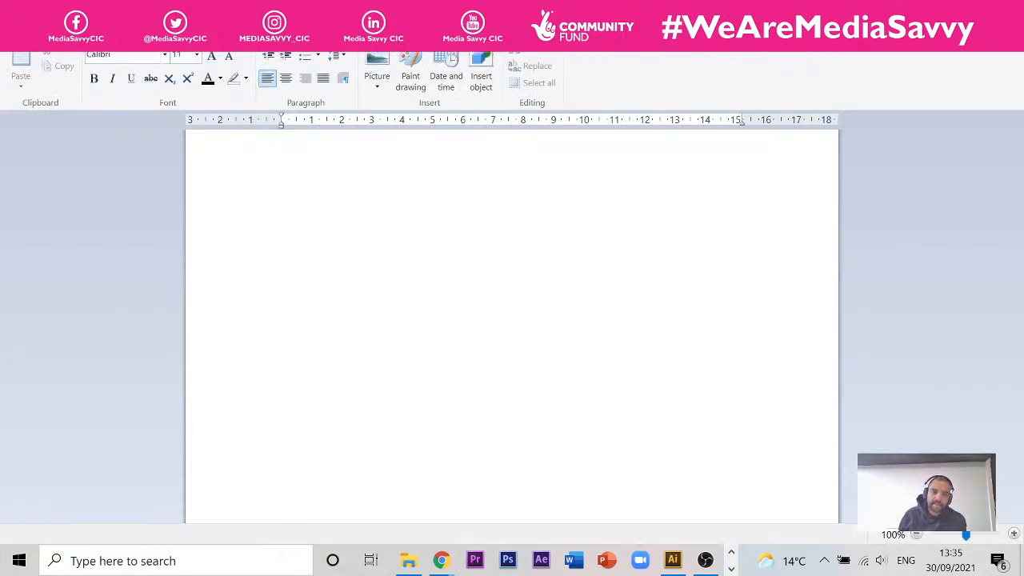
type("Hi everyone")
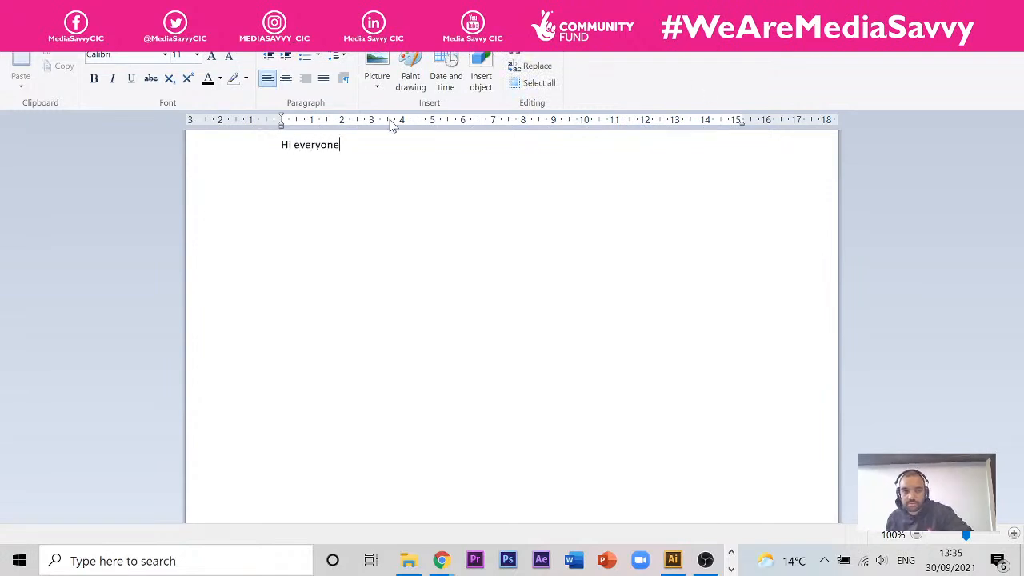
Set the font size of the "Hi everyone" text to 72
double_click(316, 146)
left_click(197, 56)
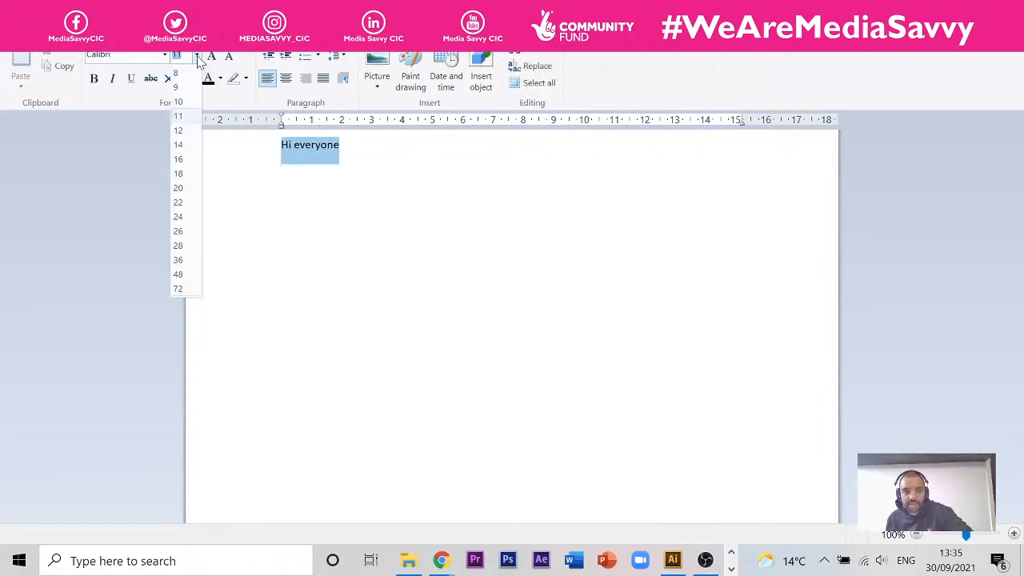
left_click(181, 288)
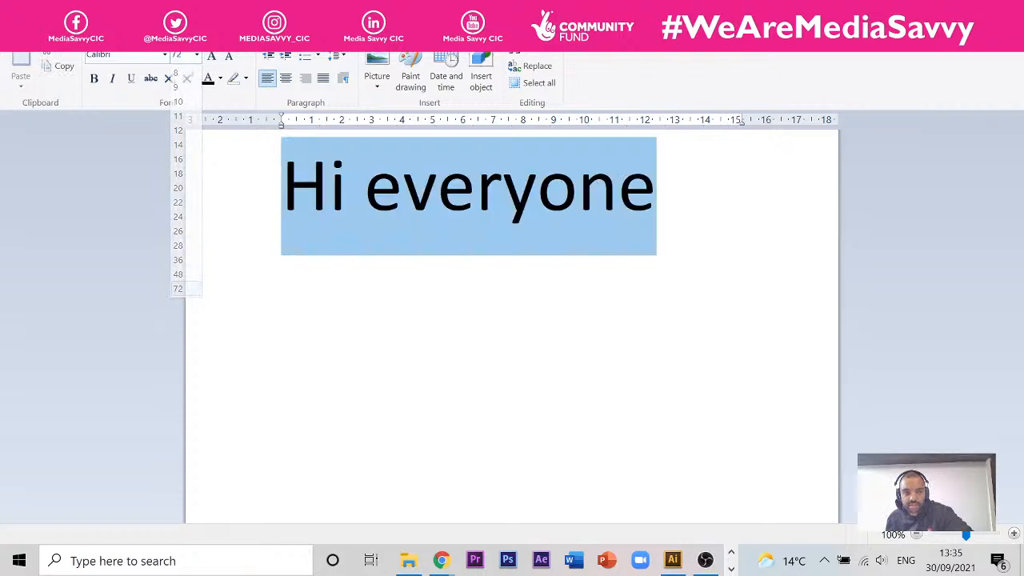
Look for Truba among the fonts starting with T in WordPad's font list, close it and deselect the text
left_click(165, 55)
scroll(181, 201, "down", 15)
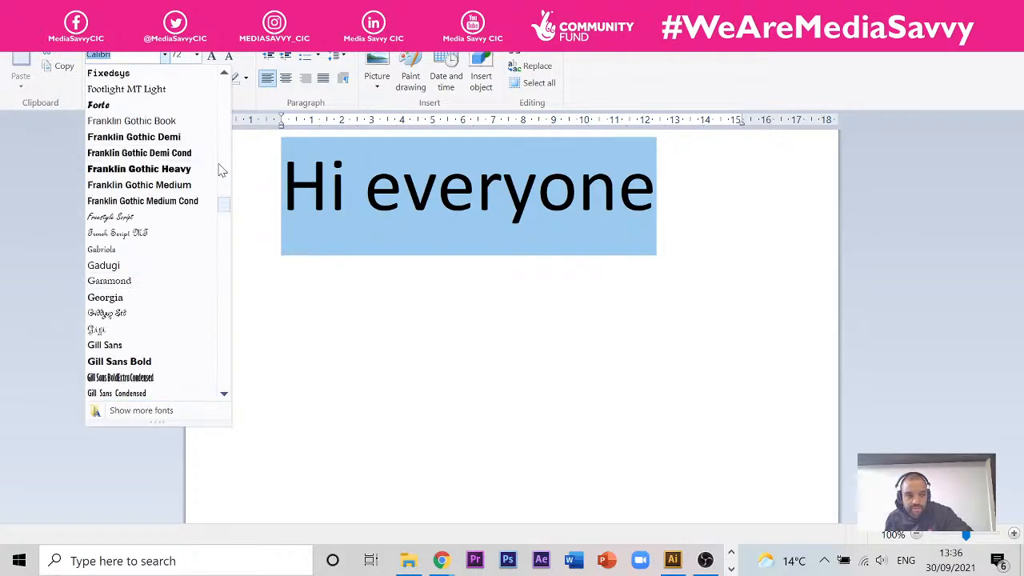
left_click_drag(223, 205, 226, 366)
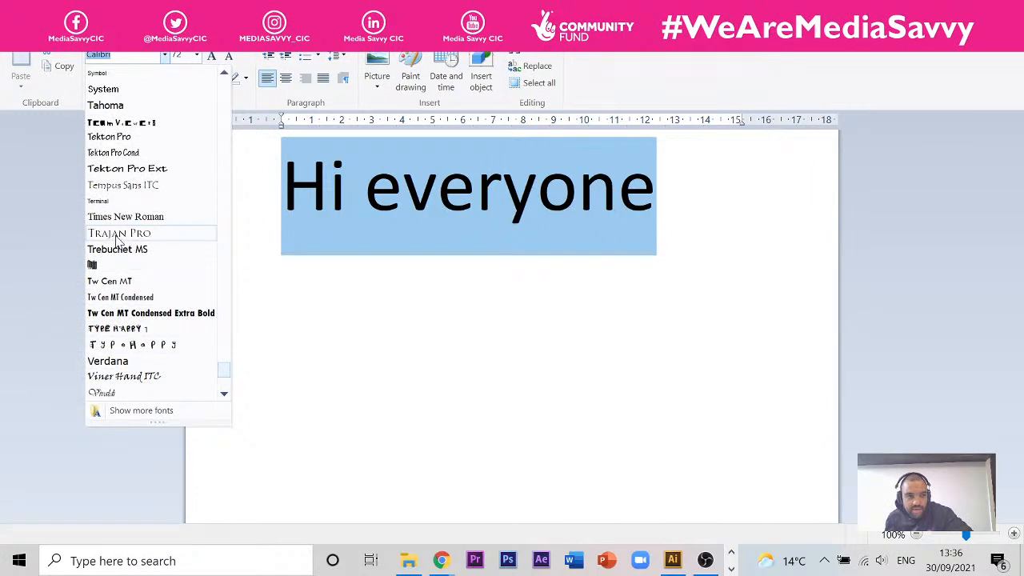
left_click(645, 432)
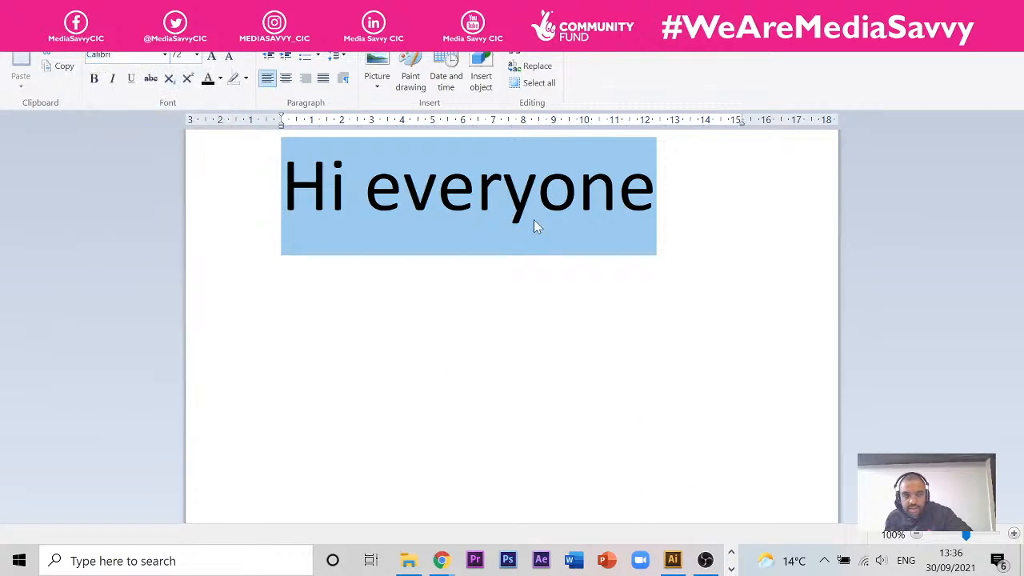
left_click(535, 224)
Switch to the Truba FontStruct page in Chrome, download the OpenType version and show the downloaded archive in its folder
mouse_move(441, 560)
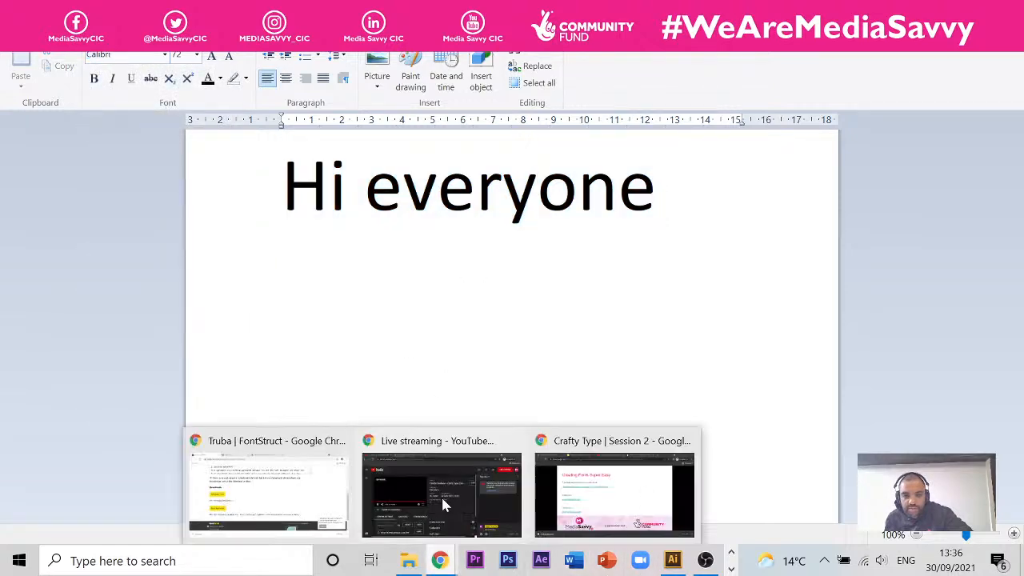
left_click(319, 495)
left_click(204, 354)
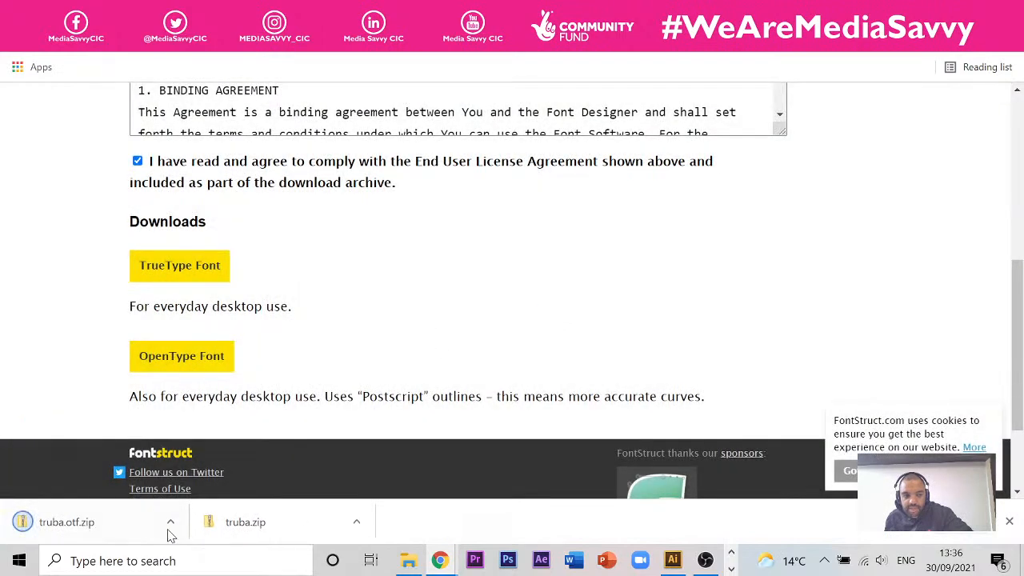
left_click(173, 526)
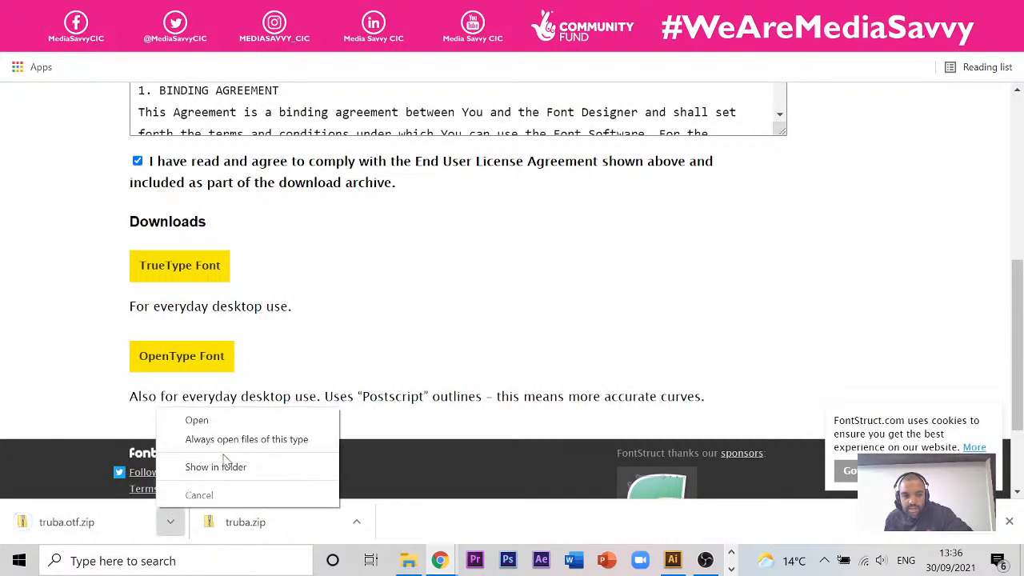
left_click(221, 467)
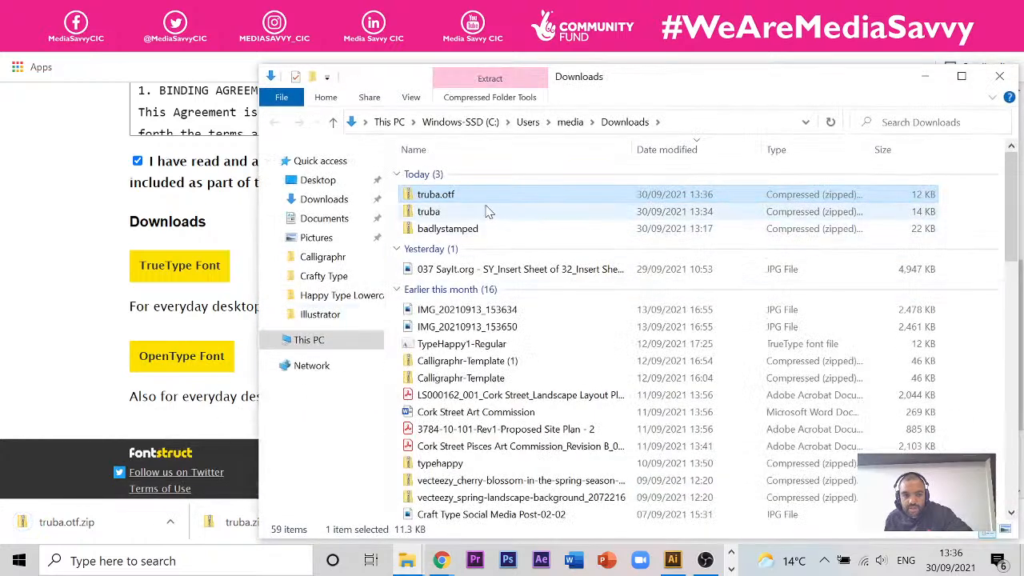
Copy the OpenType truba font file from the truba.otf archive to the desktop, placing it below the existing truba file
double_click(436, 202)
left_click(436, 209)
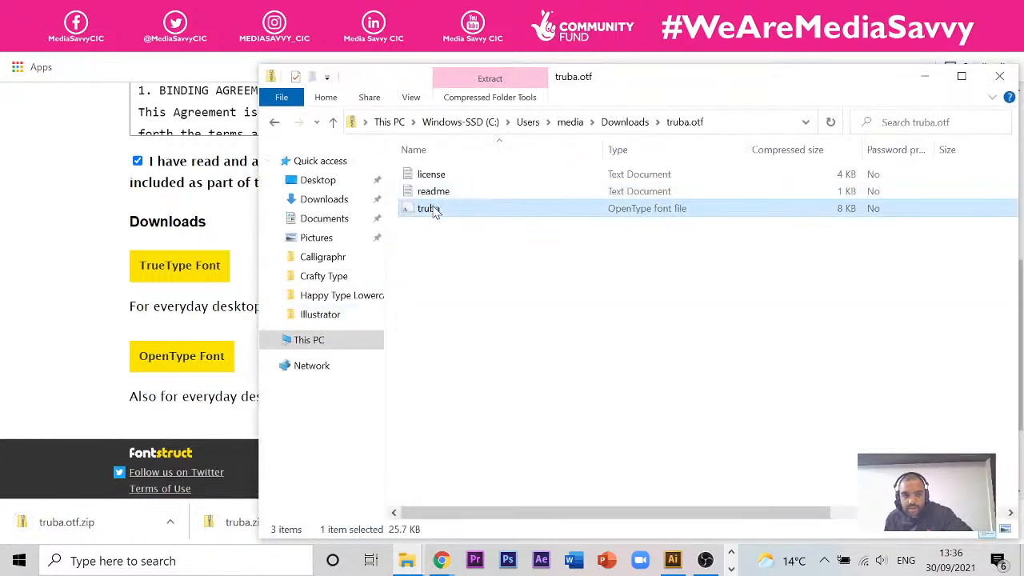
right_click(472, 217)
left_click(518, 265)
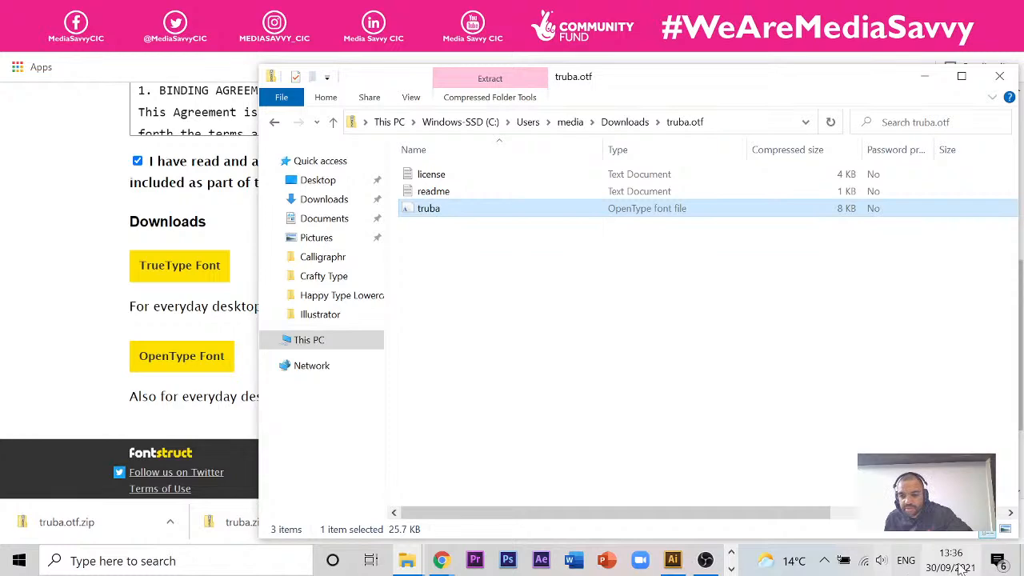
left_click(1021, 559)
key("ctrl+v")
right_click(643, 279)
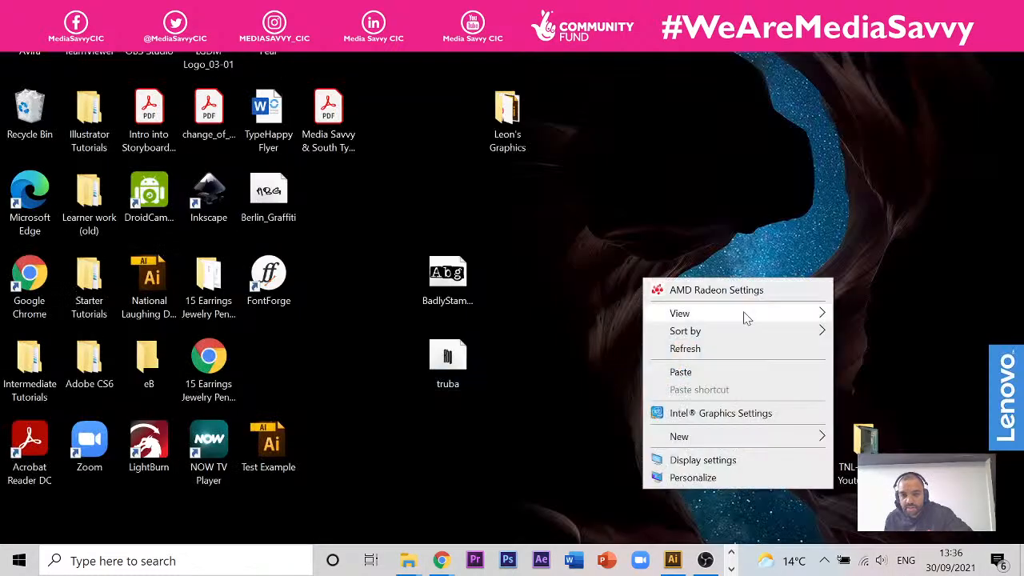
left_click(723, 372)
left_click_drag(269, 360, 449, 441)
Install the newly copied truba OpenType font, replacing the installed Truba Regular version
right_click(449, 407)
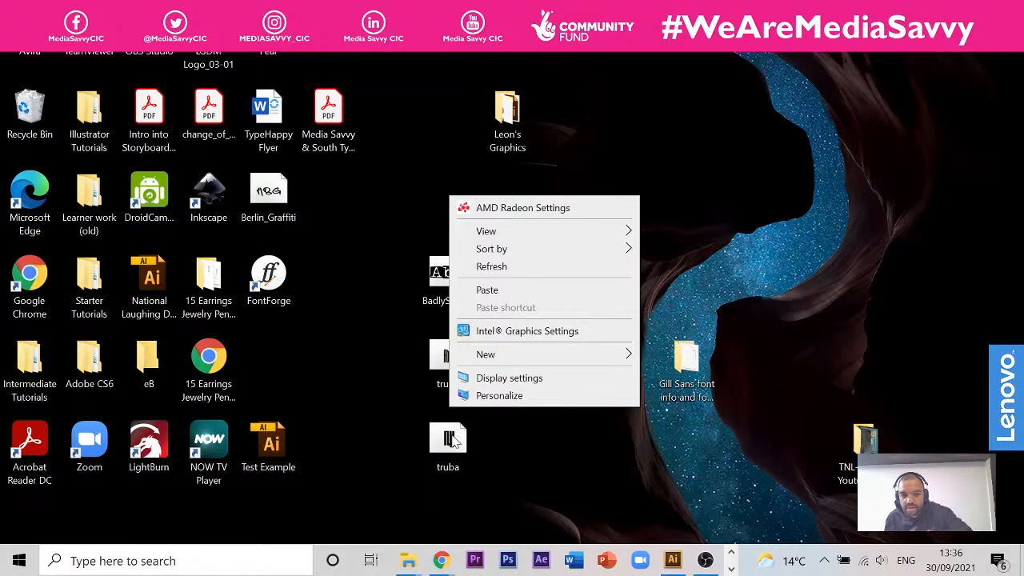
right_click(449, 441)
left_click(557, 182)
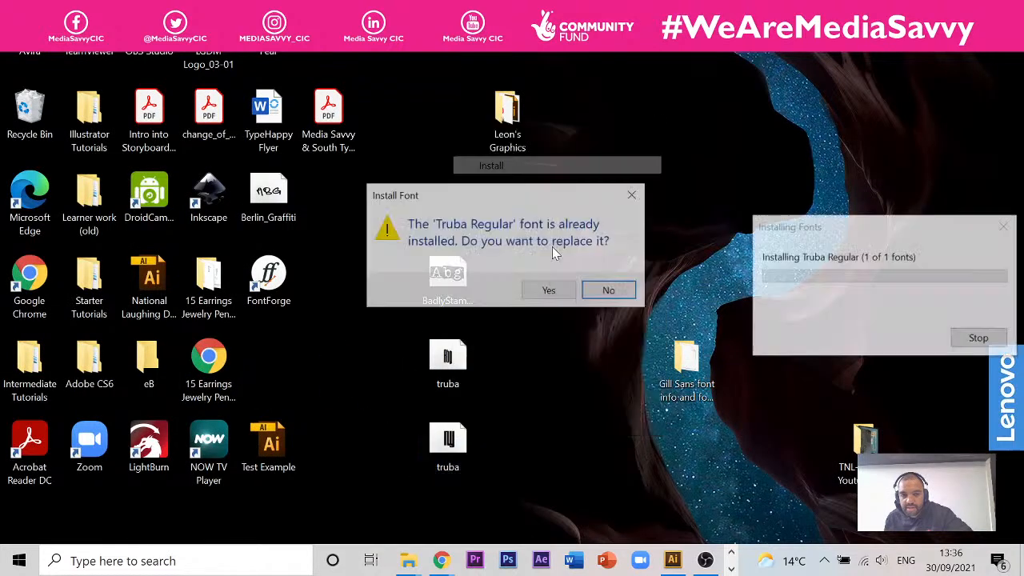
left_click(549, 290)
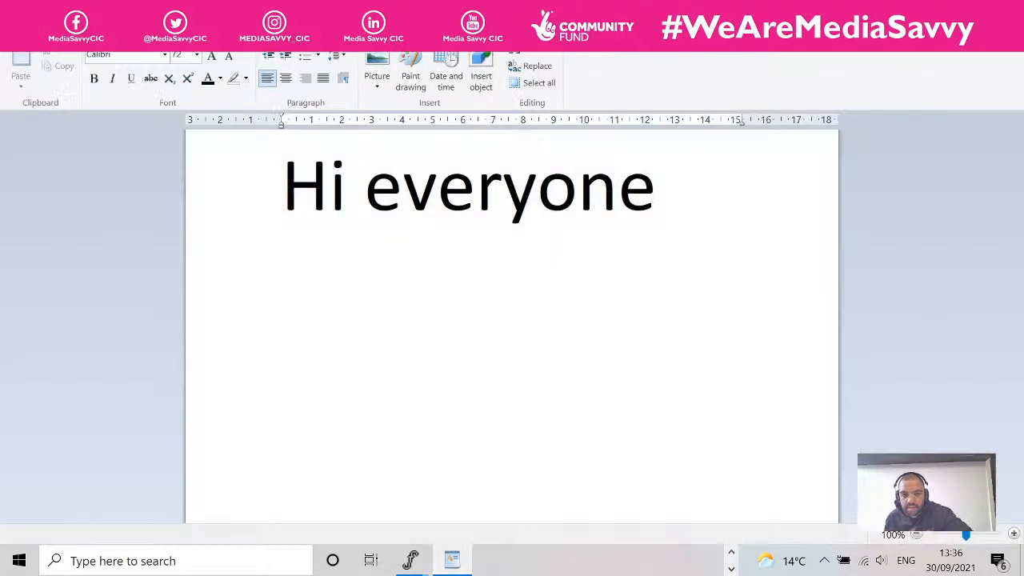
Switch to WordPad and try to set the font to Truba with the cursor inside the word "everyone"
key("ctrl+a")
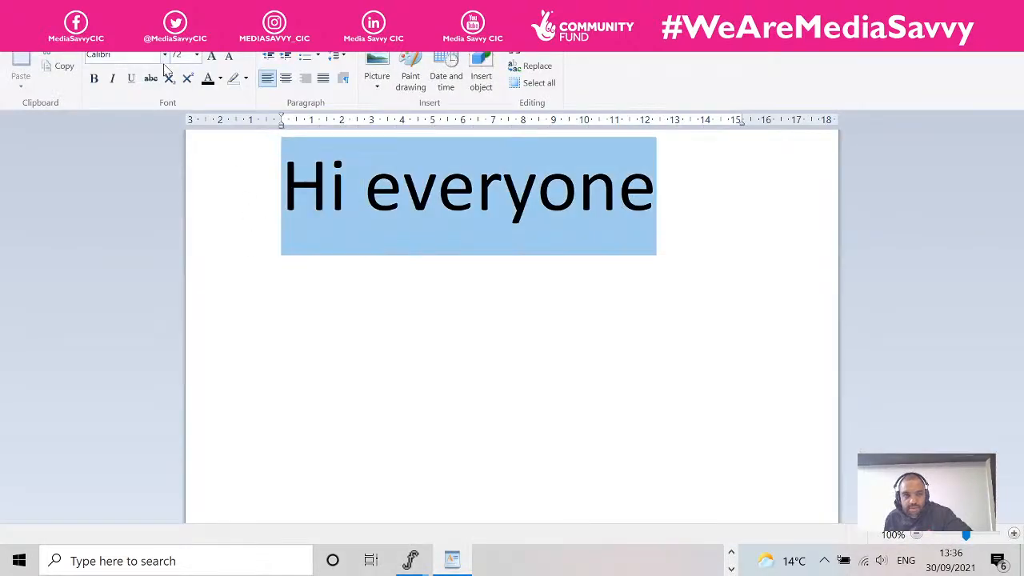
left_click(402, 186)
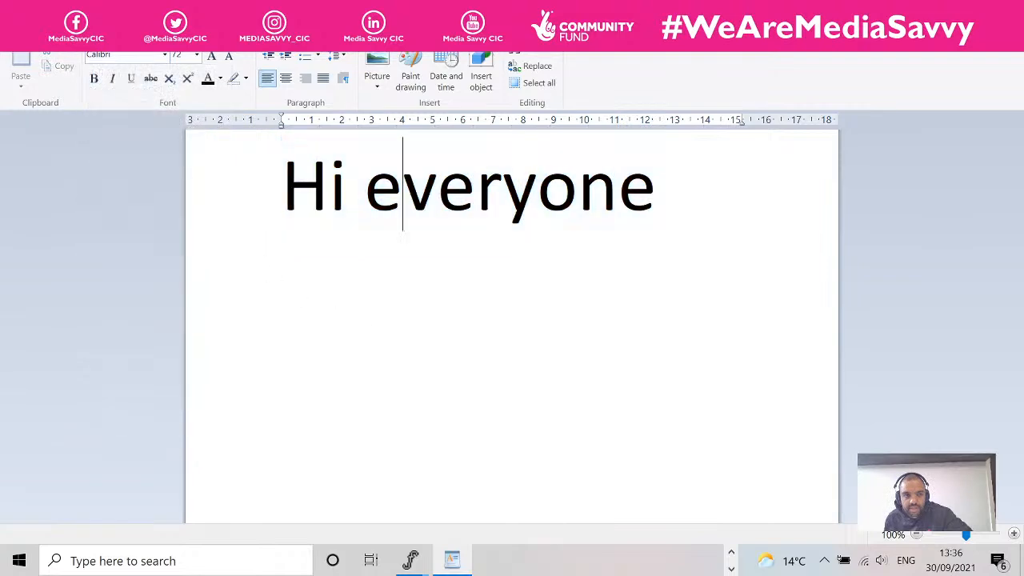
left_click(164, 54)
left_click_drag(224, 160, 228, 372)
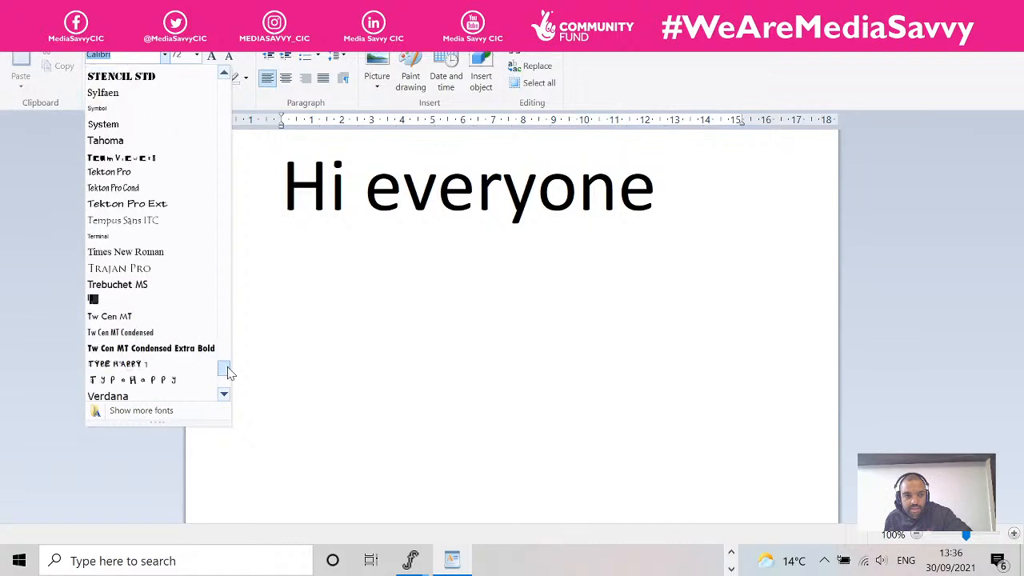
left_click(131, 299)
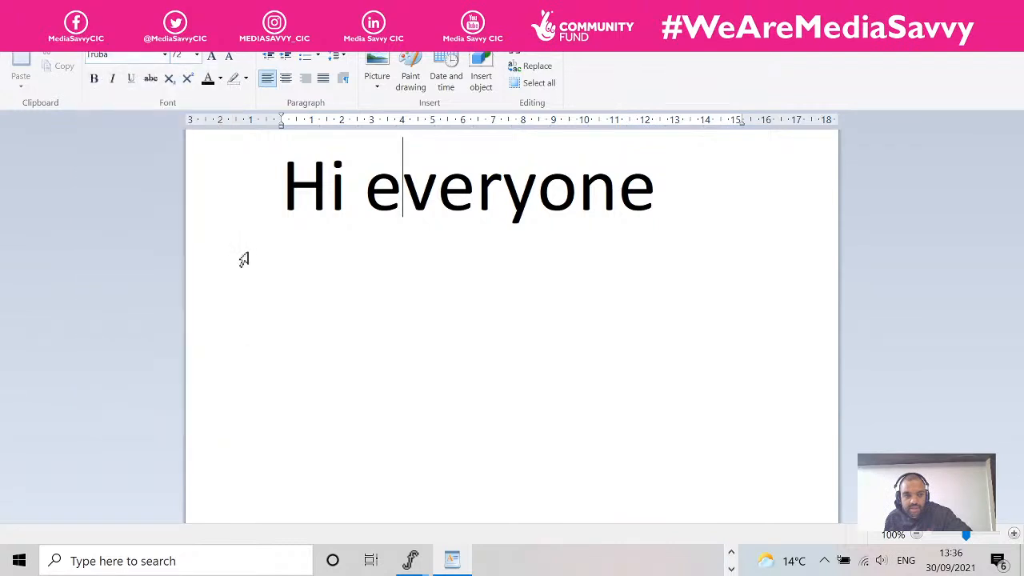
Select the whole "Hi everyone" text, change its font to Truba and deselect it
key("ctrl+shift+Left")
key("ctrl+shift+Left")
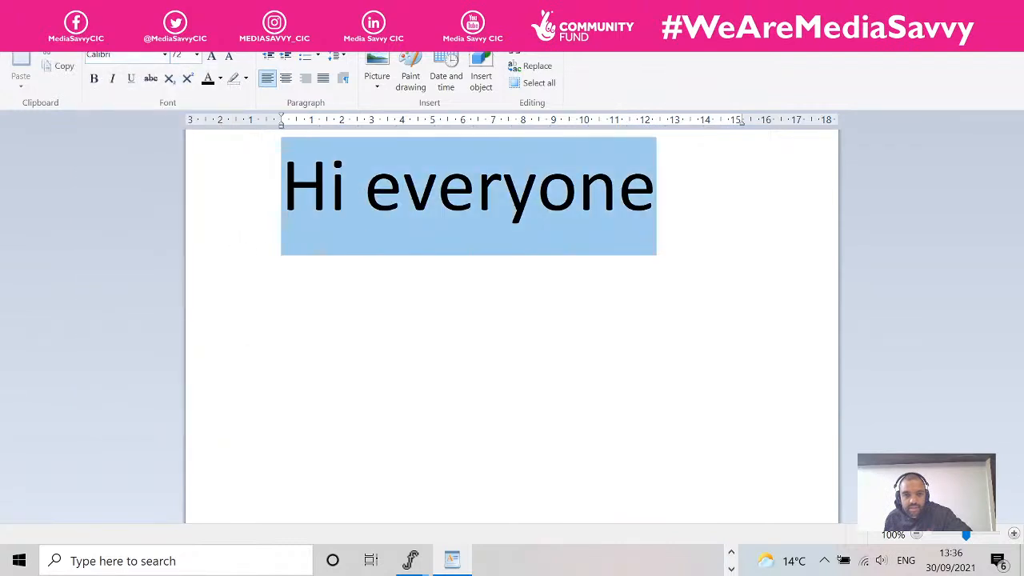
left_click(165, 56)
scroll(133, 327, "down", 5)
left_click_drag(221, 170, 229, 370)
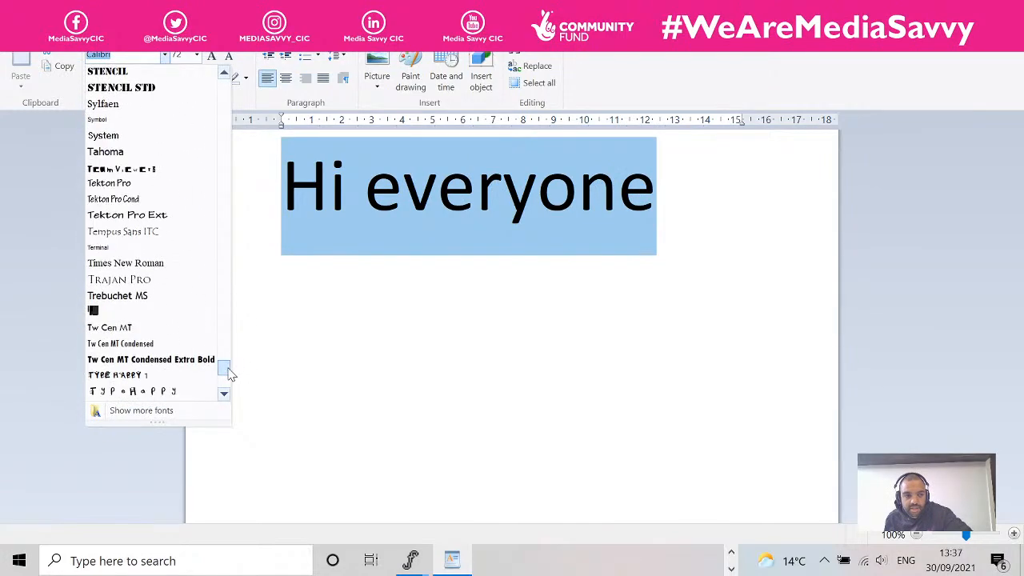
left_click(94, 313)
left_click(420, 210)
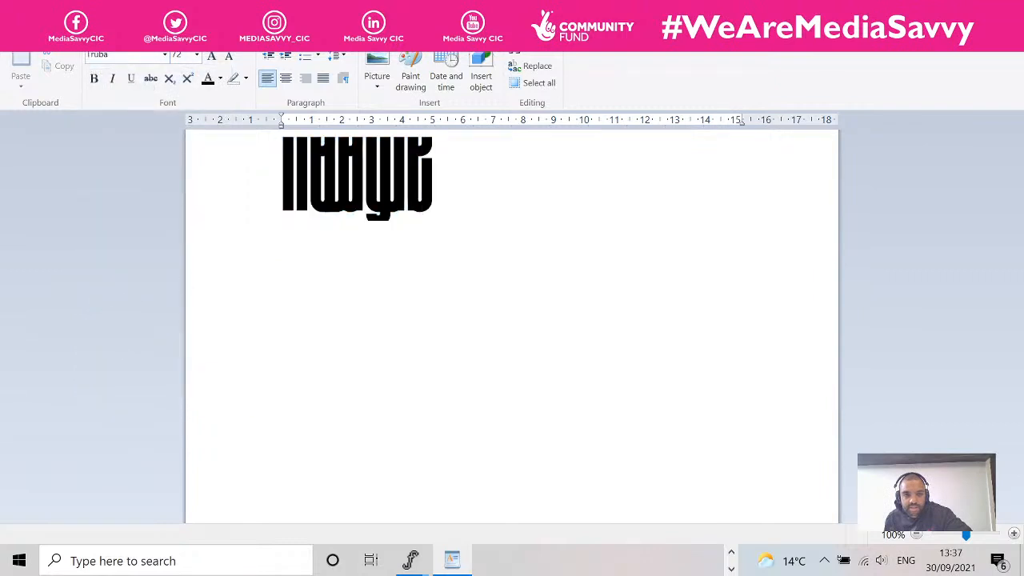
Delete the whole "Hi everyone" text from the WordPad document
double_click(293, 224)
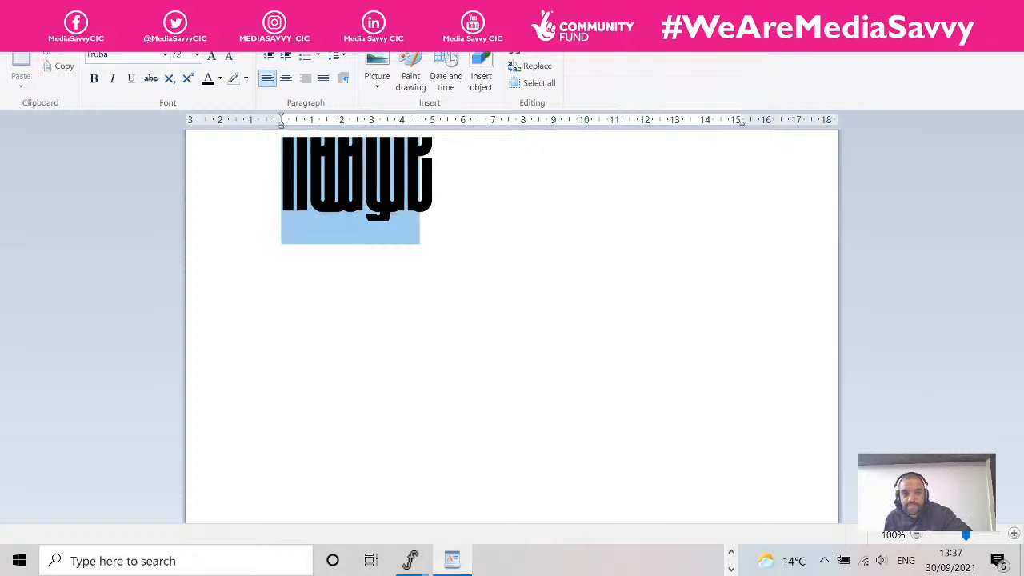
left_click(336, 239)
left_click(322, 220)
left_click(420, 216)
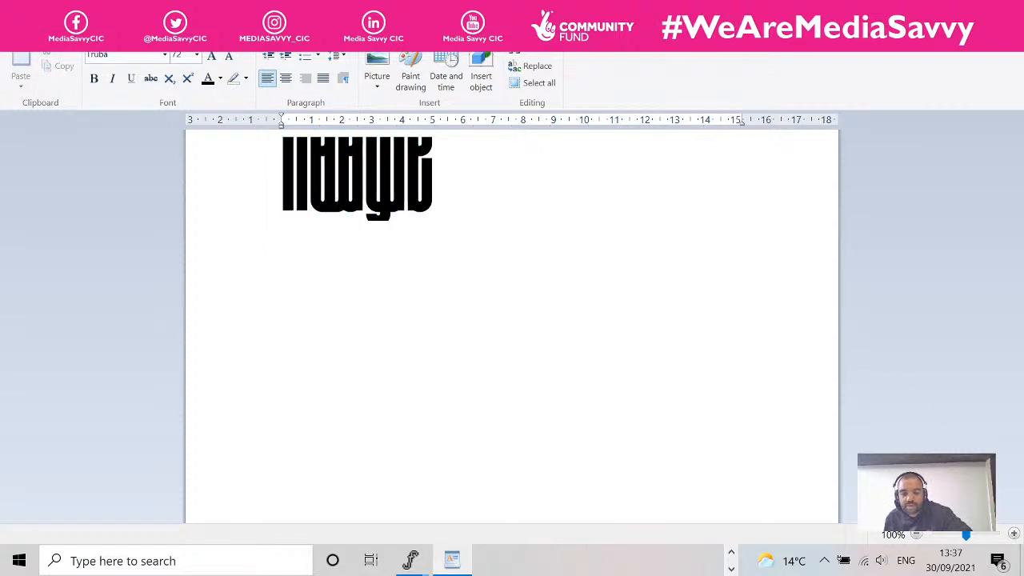
key("BackSpace")
key("BackSpace")
key("BackSpace")
key("BackSpace")
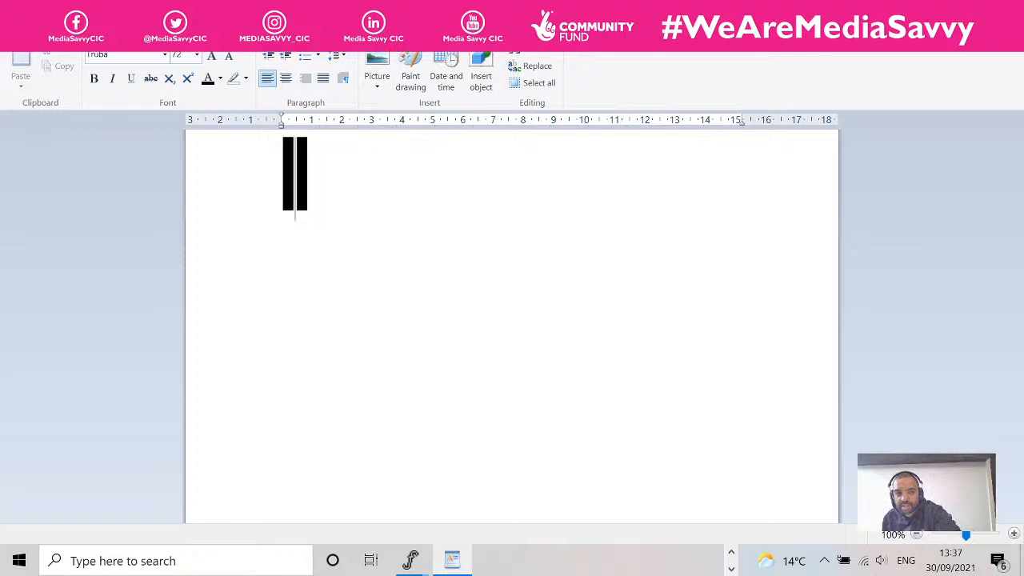
key("BackSpace")
key("BackSpace")
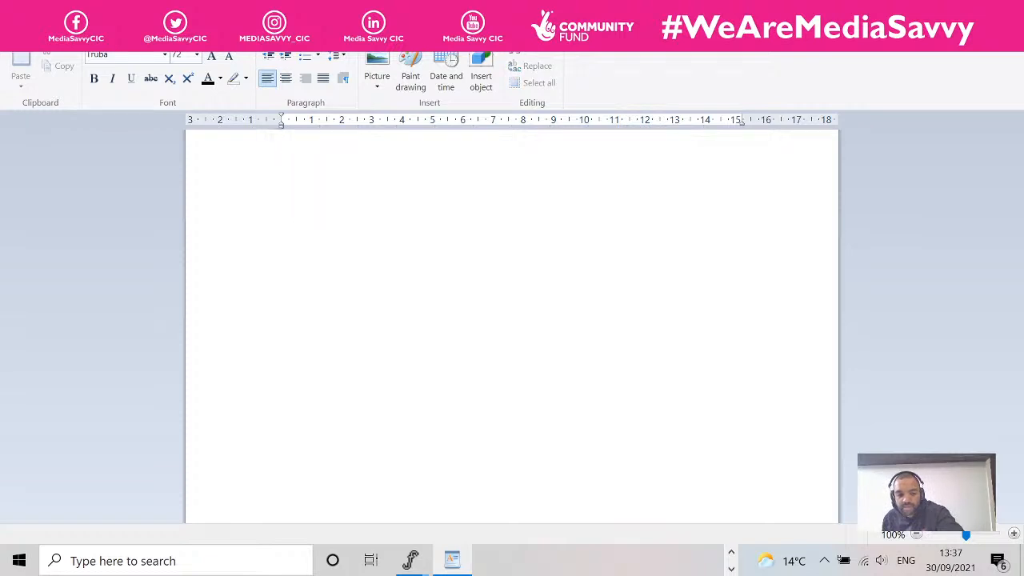
Try out a few test letters in the Truba font in the empty document
type("ll")
key("BackSpace")
key("BackSpace")
type("u")
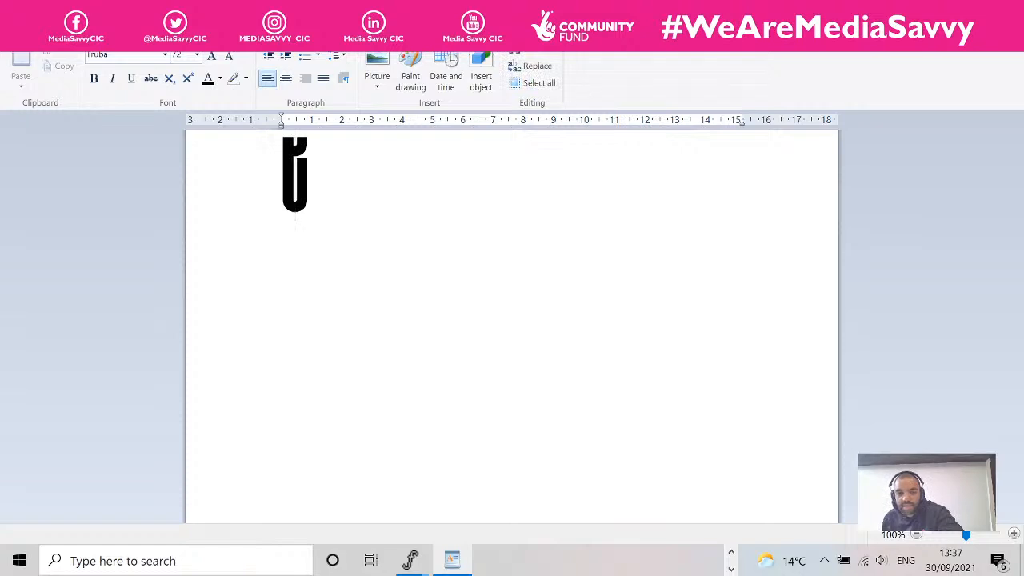
Clear the test letter, write a run of alternating y and u letters in Truba, and select it
left_click_drag(964, 536, 956, 534)
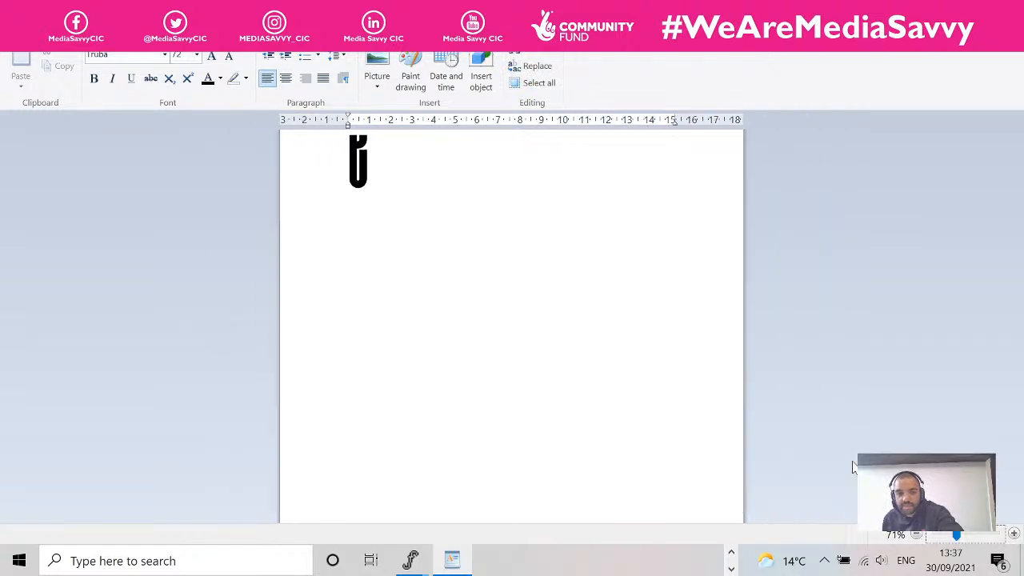
key("ctrl+a")
key("Delete")
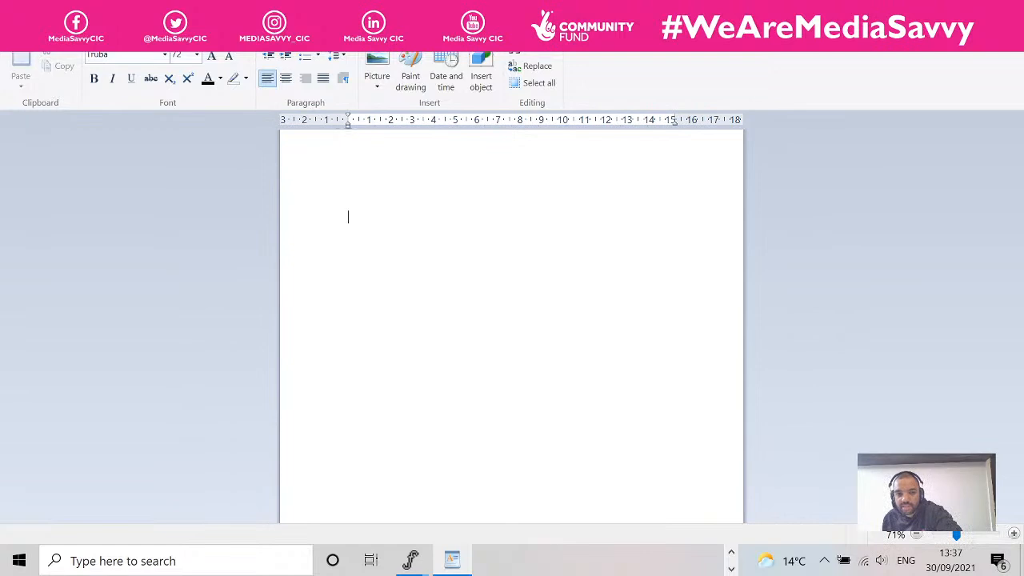
type("yuuyuyu")
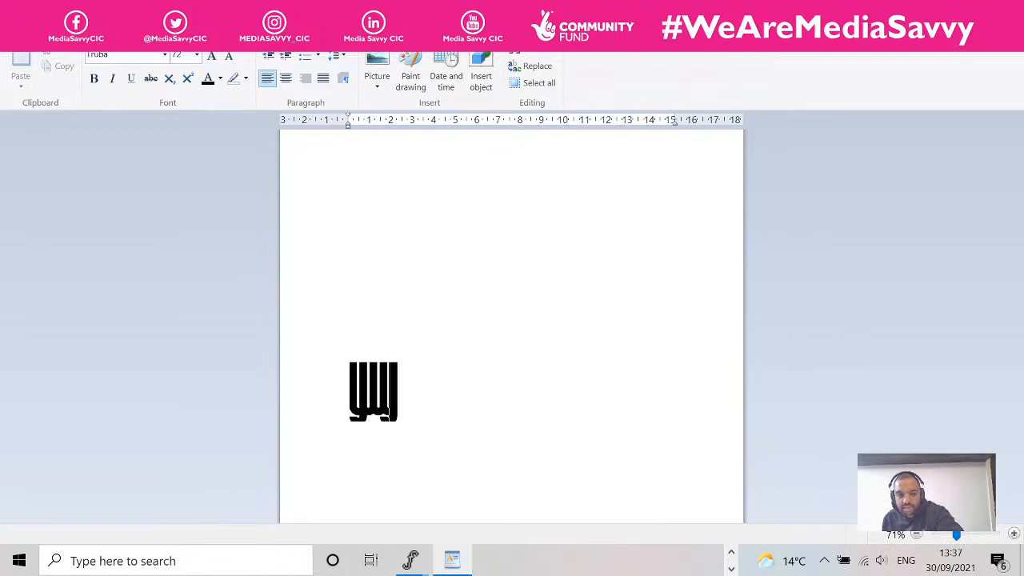
type("uuu")
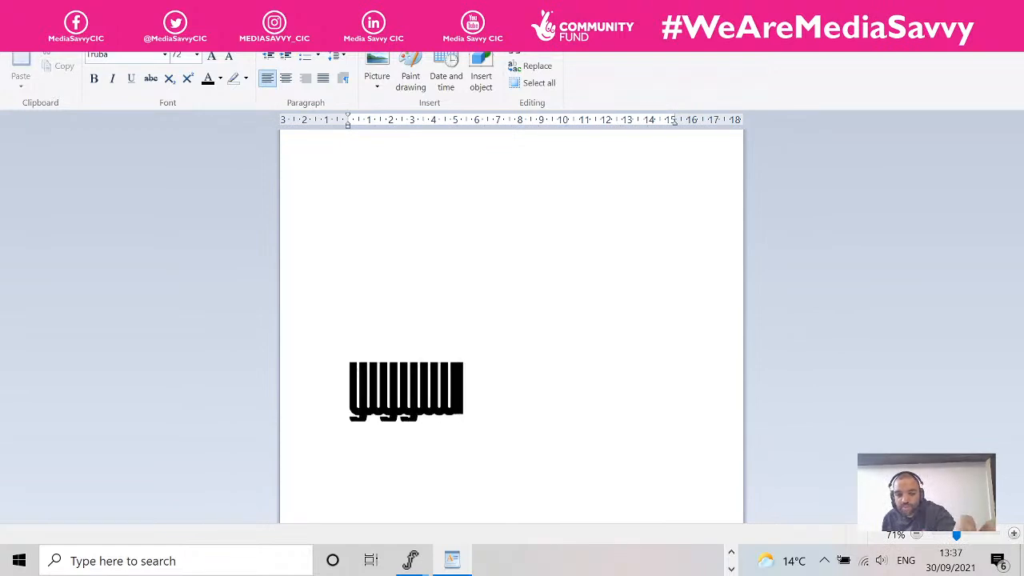
double_click(414, 428)
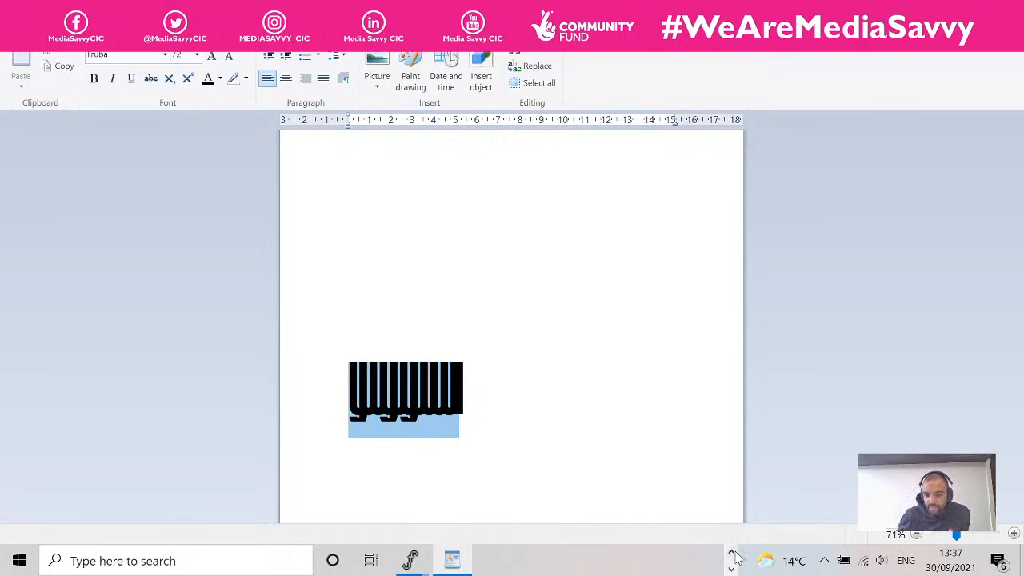
Switch to Illustrator, check its font list for Truba again, close the list and deselect the "Badly Stamped" text
left_click(671, 560)
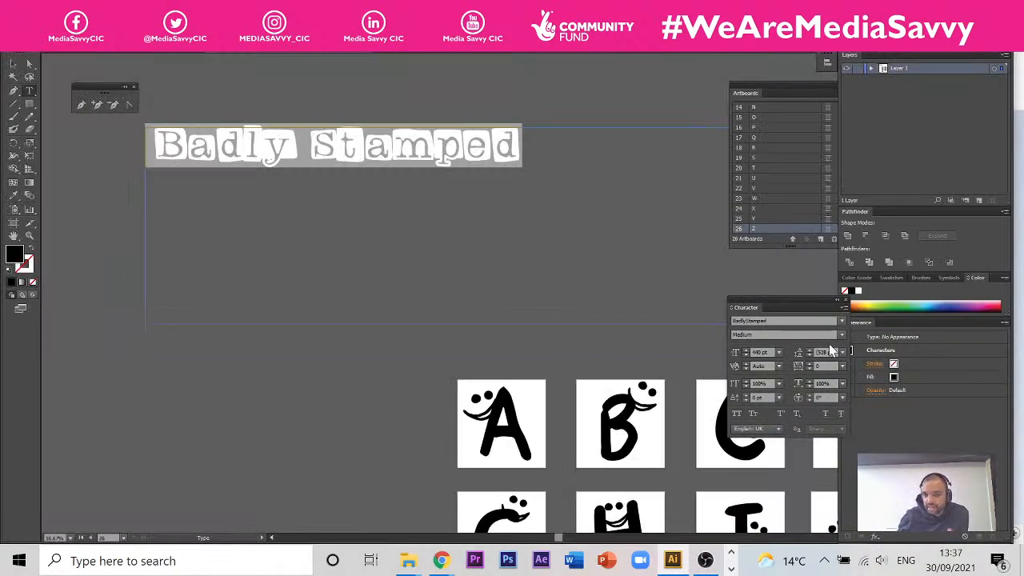
left_click(842, 320)
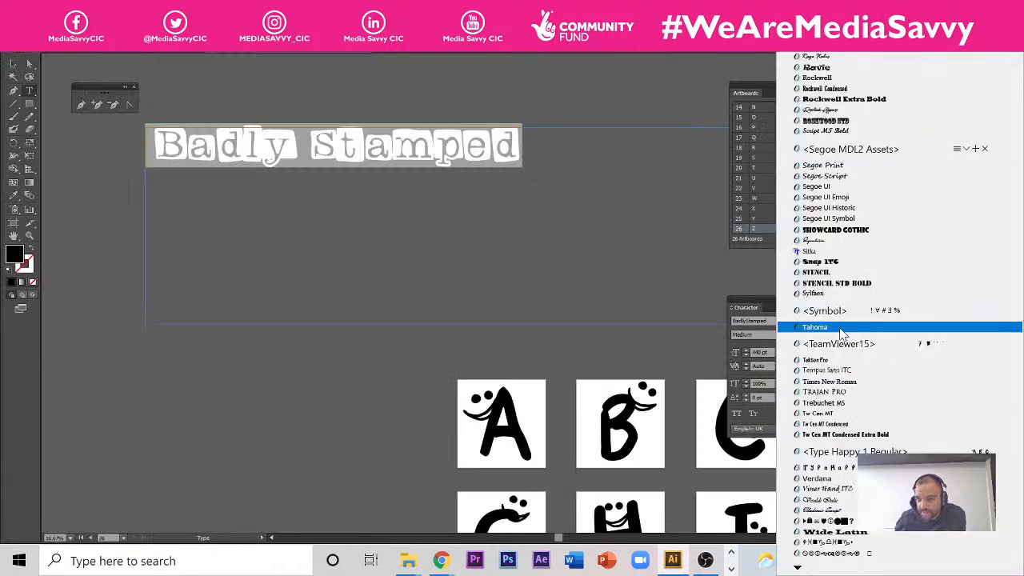
mouse_move(840, 329)
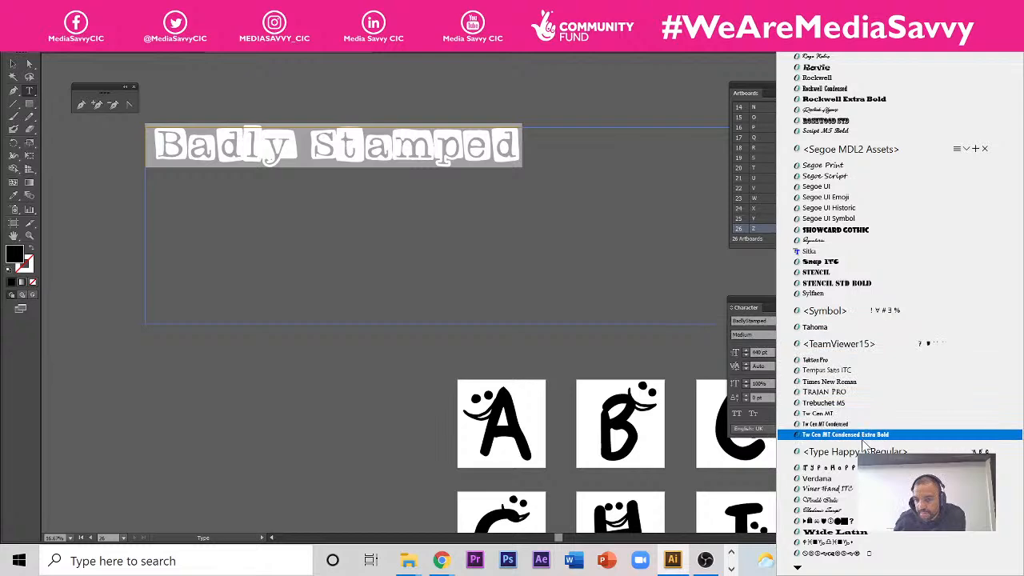
left_click(524, 165)
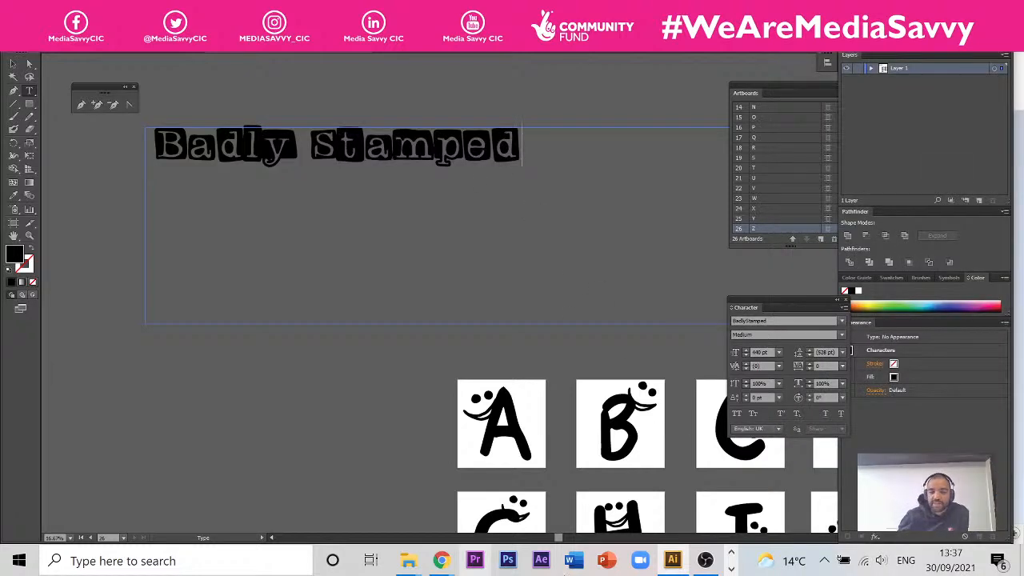
Switch to Chrome, return from the Truba page to the FontStruct gallery and open the Harrowing Waltz font page
mouse_move(439, 561)
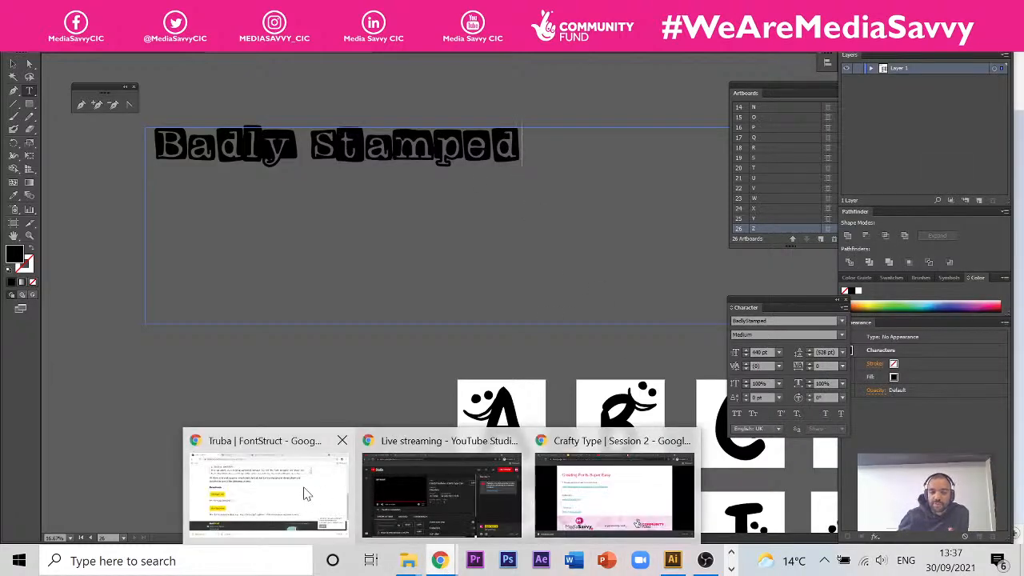
left_click(268, 488)
scroll(285, 166, "up", 10)
scroll(339, 256, "down", 3)
scroll(316, 294, "up", 3)
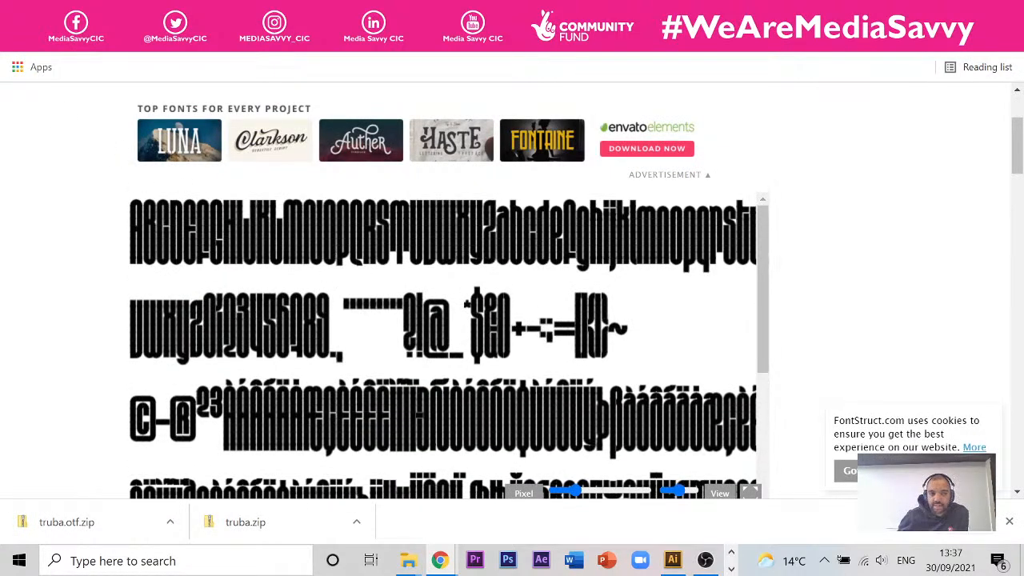
key("alt+Left")
scroll(260, 363, "down", 5)
scroll(260, 368, "down", 4)
scroll(408, 332, "up", 1)
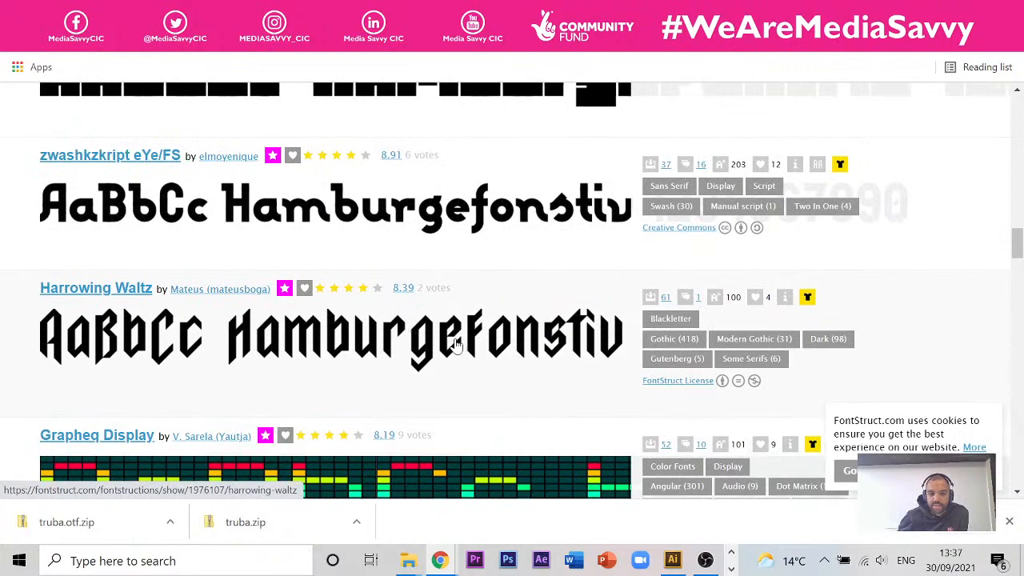
left_click(276, 346)
Open the Harrowing Waltz download page, accept the End User License Agreement and download the TrueType font
scroll(277, 344, "down", 4)
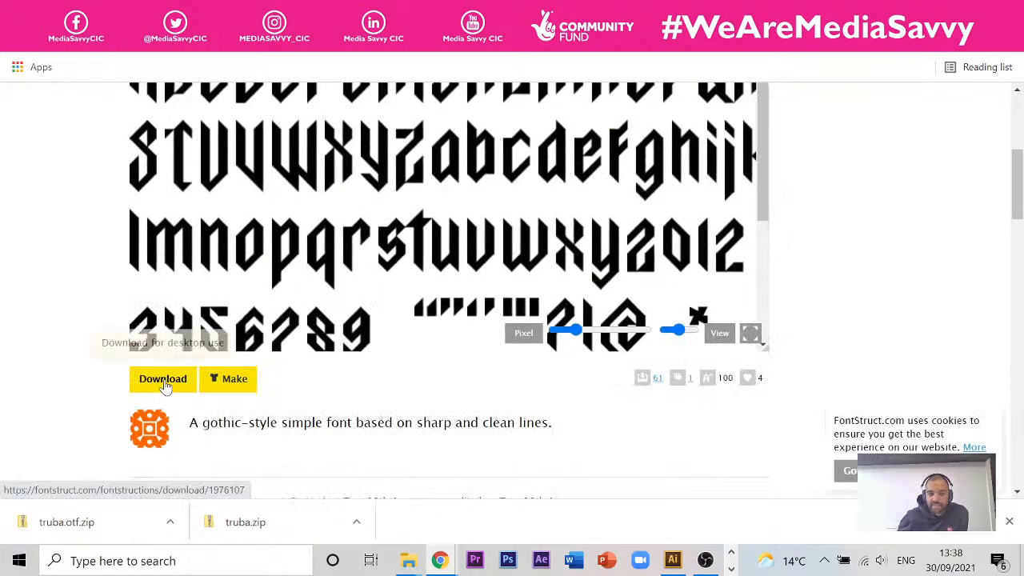
left_click(155, 389)
scroll(400, 384, "down", 5)
scroll(400, 384, "down", 3)
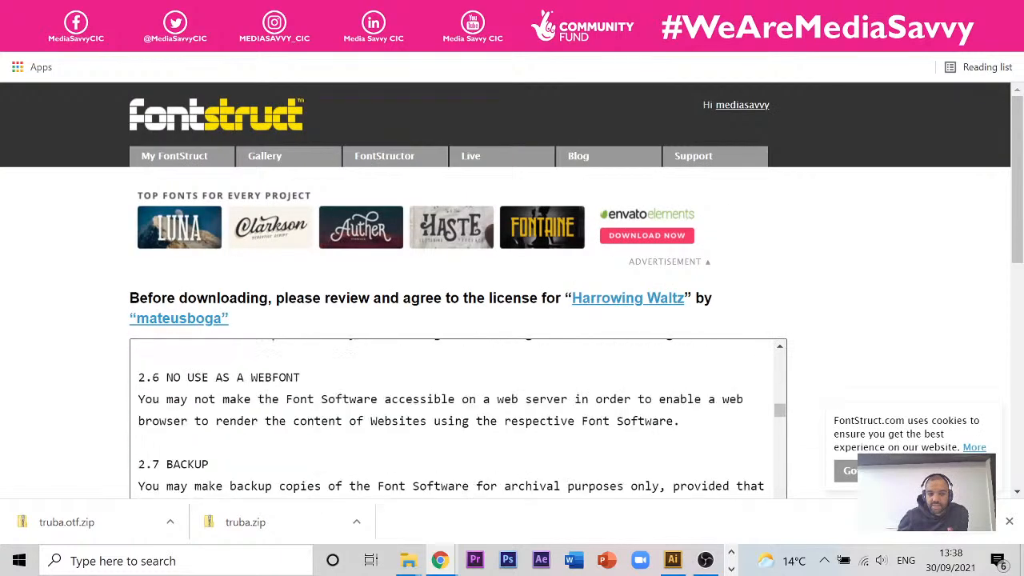
scroll(41, 385, "down", 10)
scroll(136, 170, "up", 3)
scroll(136, 176, "down", 1)
left_click(138, 188)
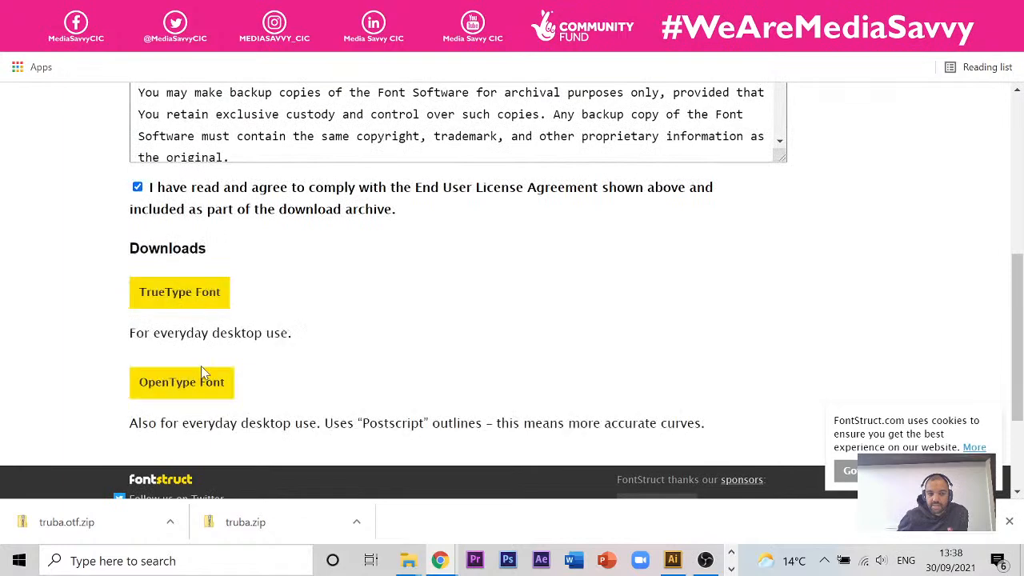
left_click(197, 293)
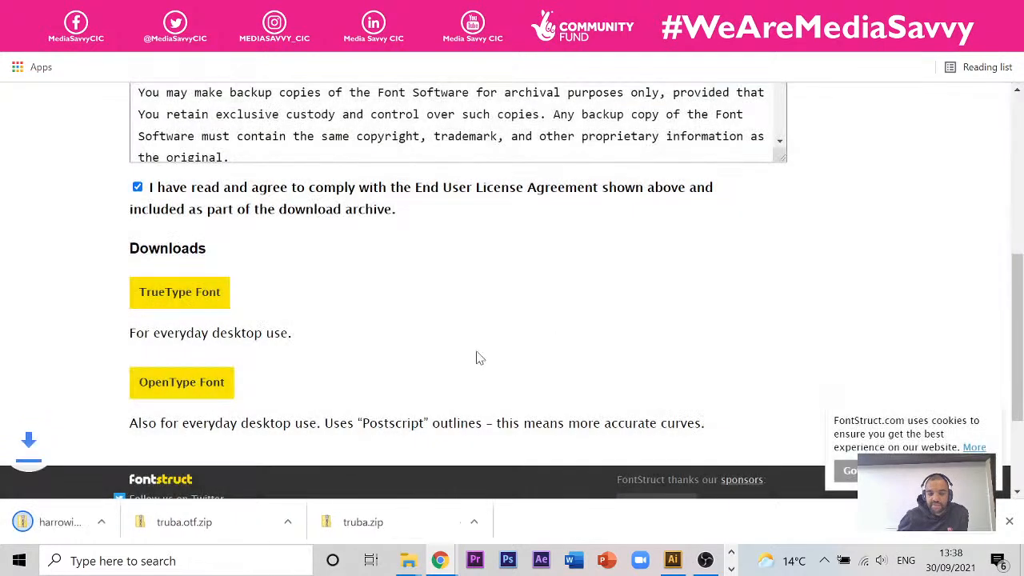
Show harrowing-waltz.zip in its folder, open the archive and copy the harrowing-waltz TrueType font file
left_click(169, 521)
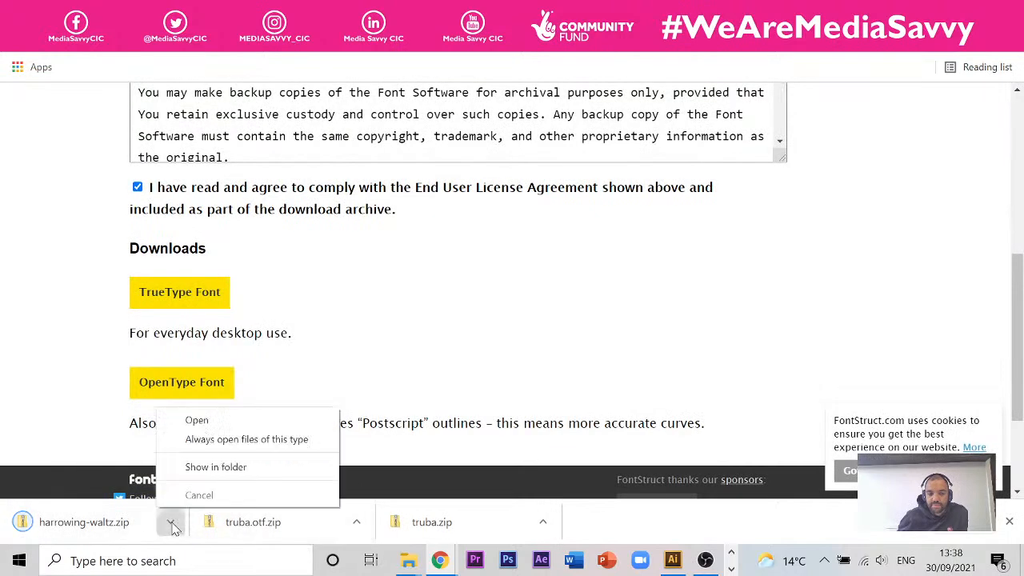
left_click(217, 467)
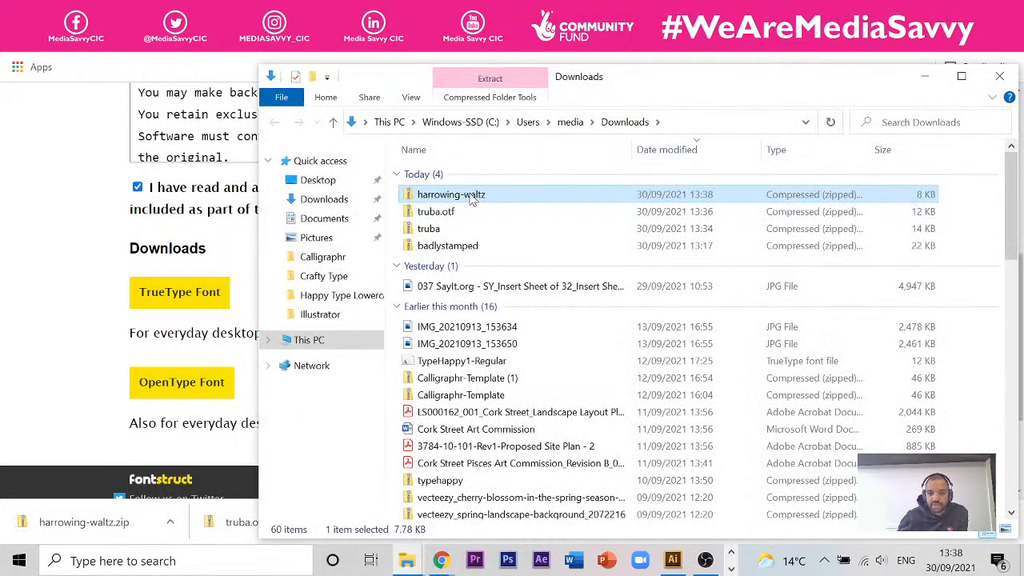
double_click(462, 199)
left_click(451, 175)
right_click(452, 175)
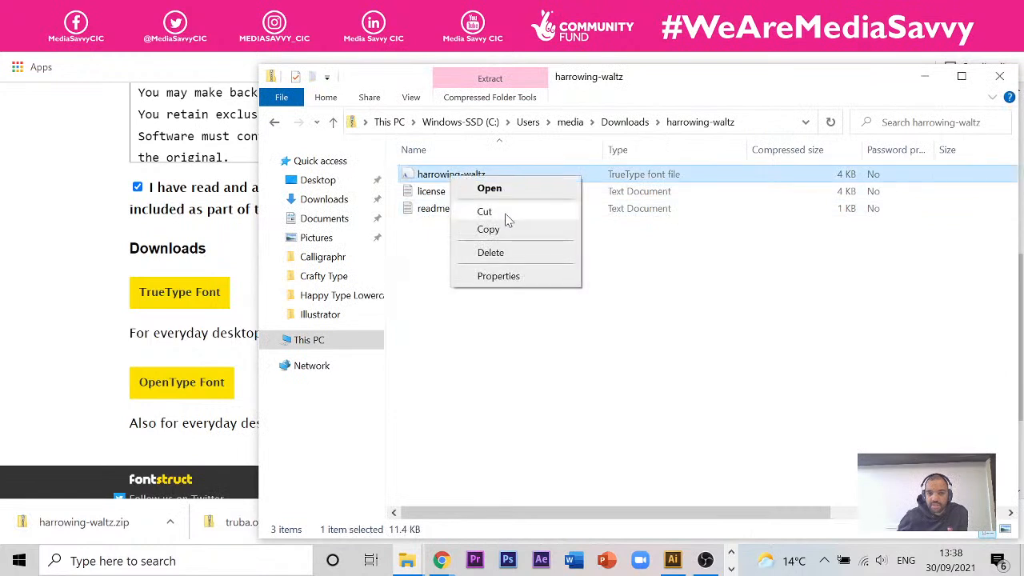
left_click(488, 229)
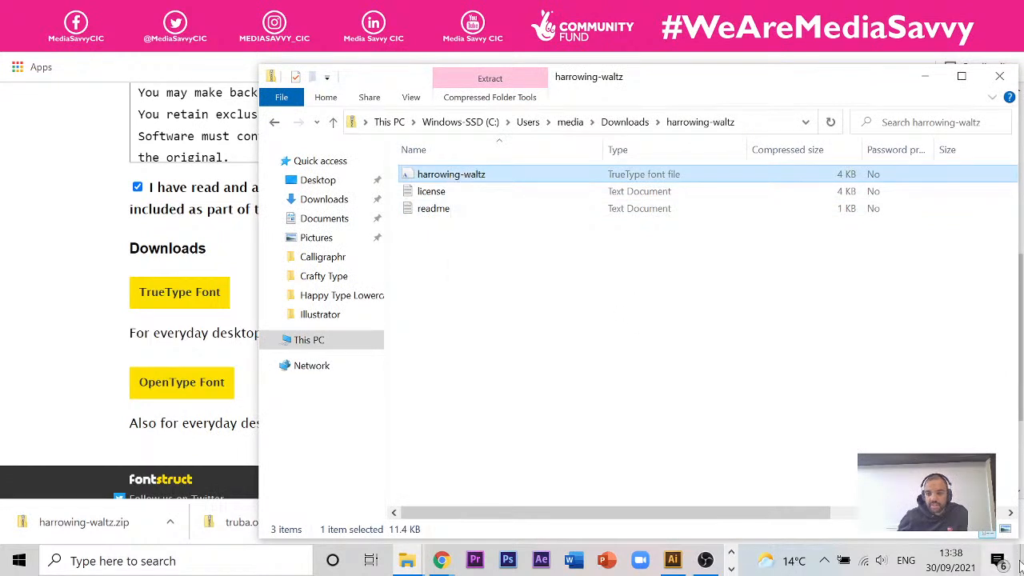
left_click(898, 446)
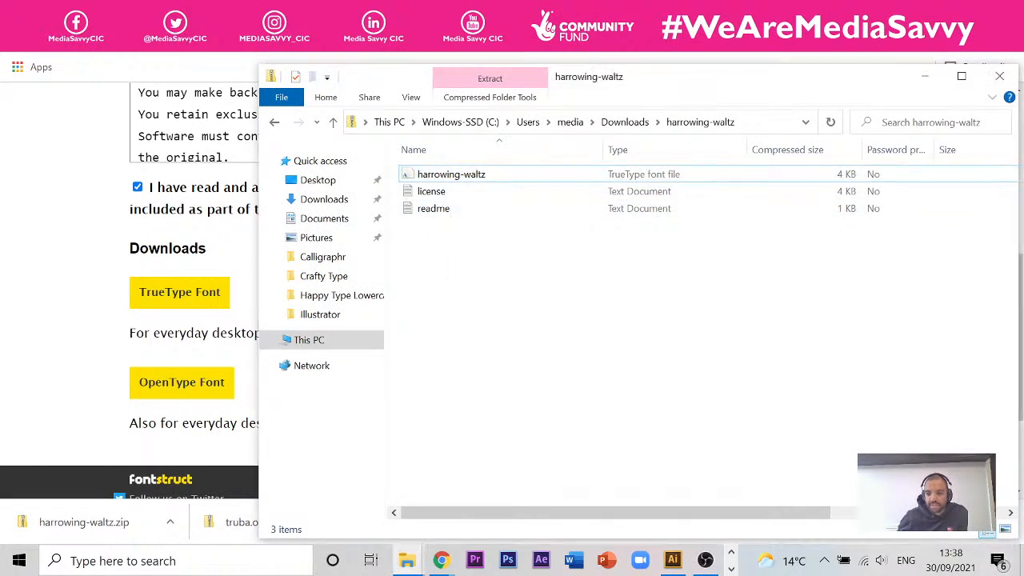
Paste the harrowing-waltz font file onto the desktop, place it beside the BadlyStamped font file and install it
left_click(1021, 569)
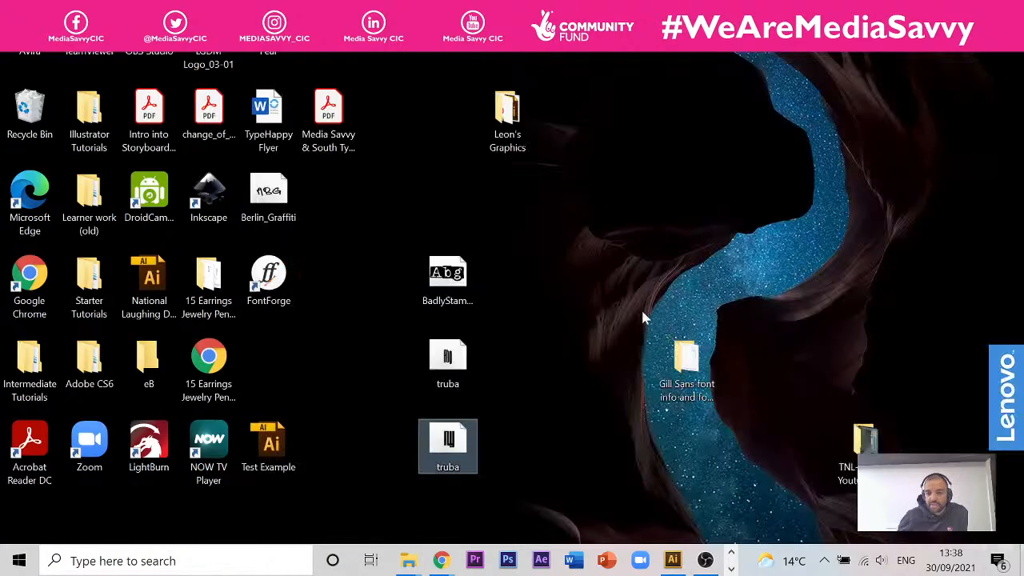
right_click(536, 266)
left_click(617, 354)
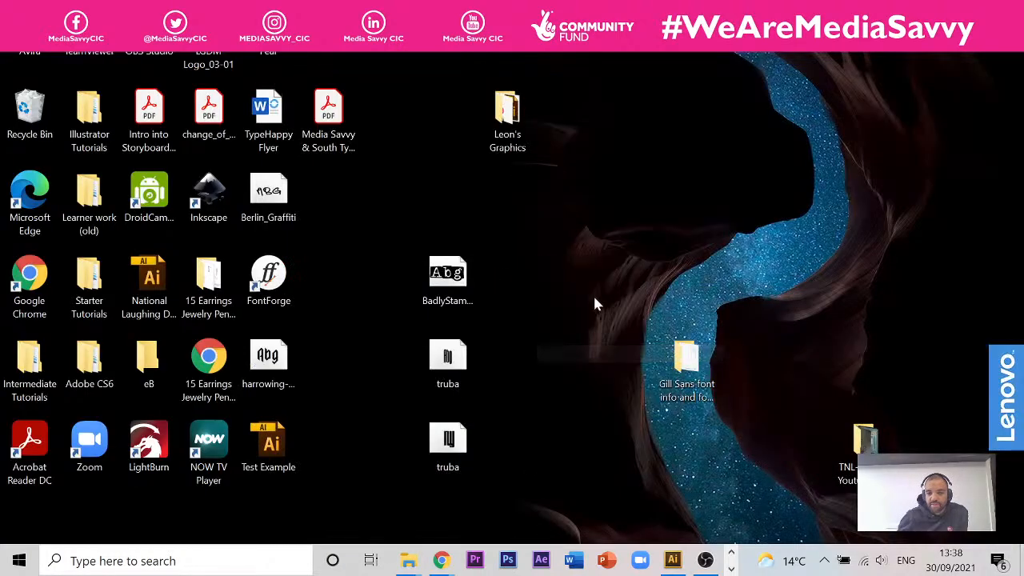
left_click_drag(256, 356, 544, 281)
right_click(544, 279)
left_click(598, 275)
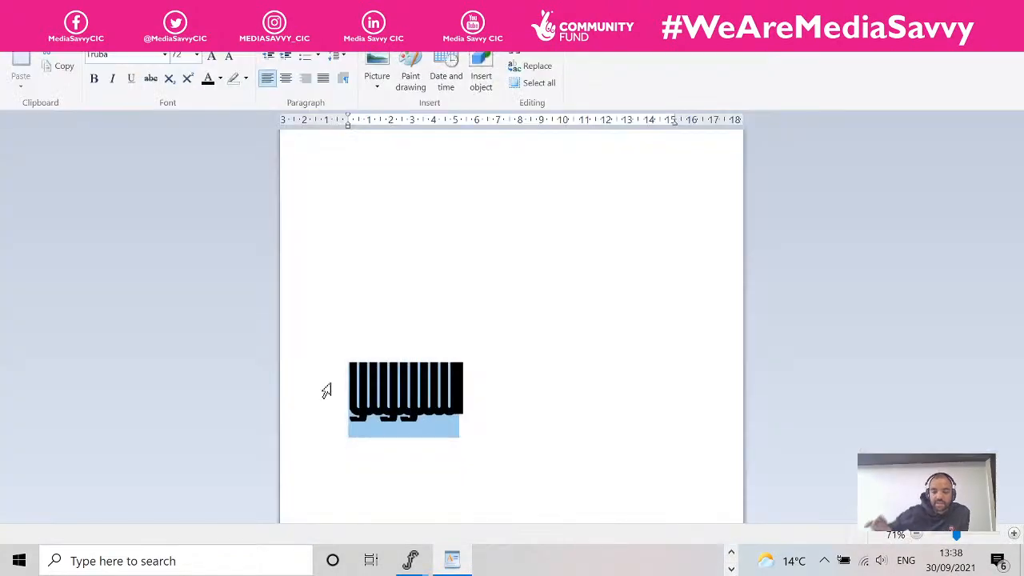
Replace the y and u letters in the WordPad document with "hello" and select the word
key("BackSpace")
type("hell")
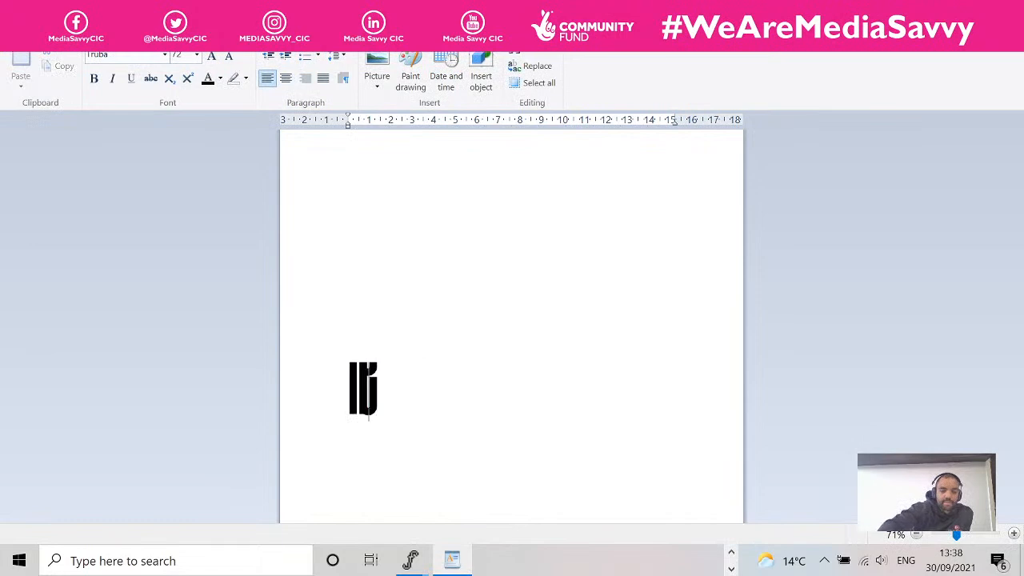
left_click_drag(398, 394, 289, 393)
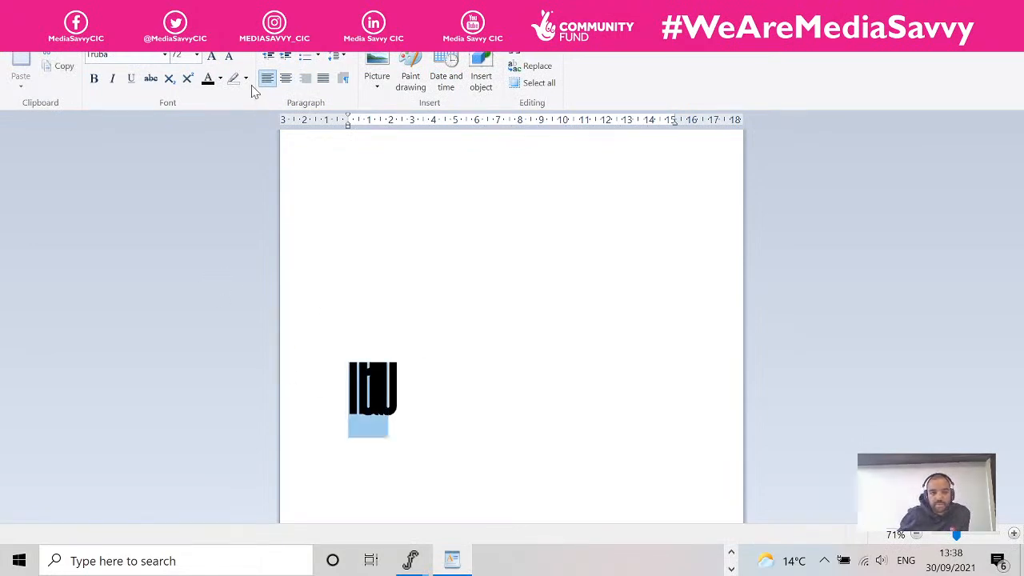
Change the selected "hello" text to the Haettenschweiler font
left_click(164, 56)
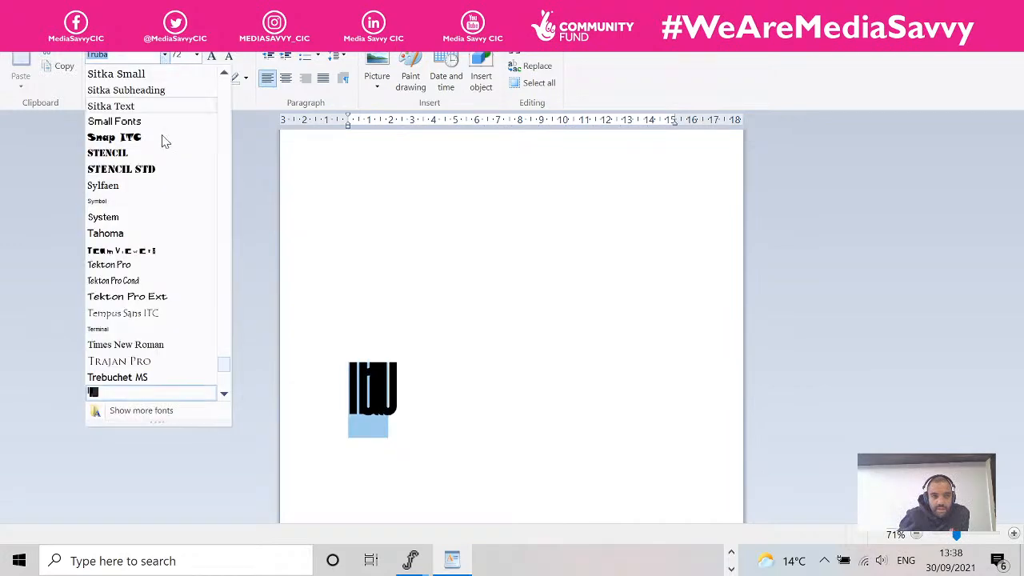
scroll(160, 151, "up", 15)
scroll(152, 153, "up", 20)
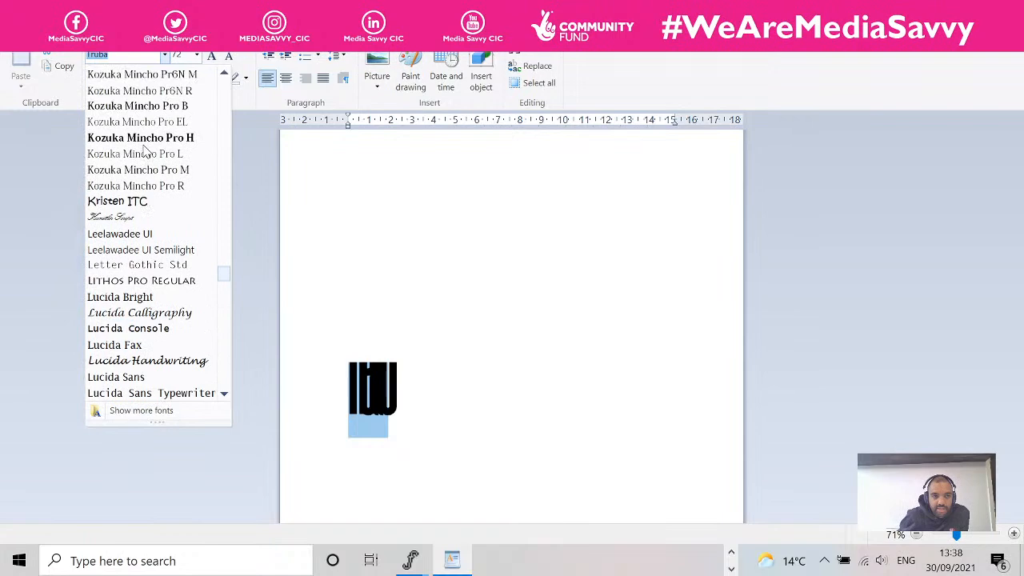
scroll(145, 153, "down", 2)
scroll(145, 153, "down", 1)
scroll(147, 156, "up", 9)
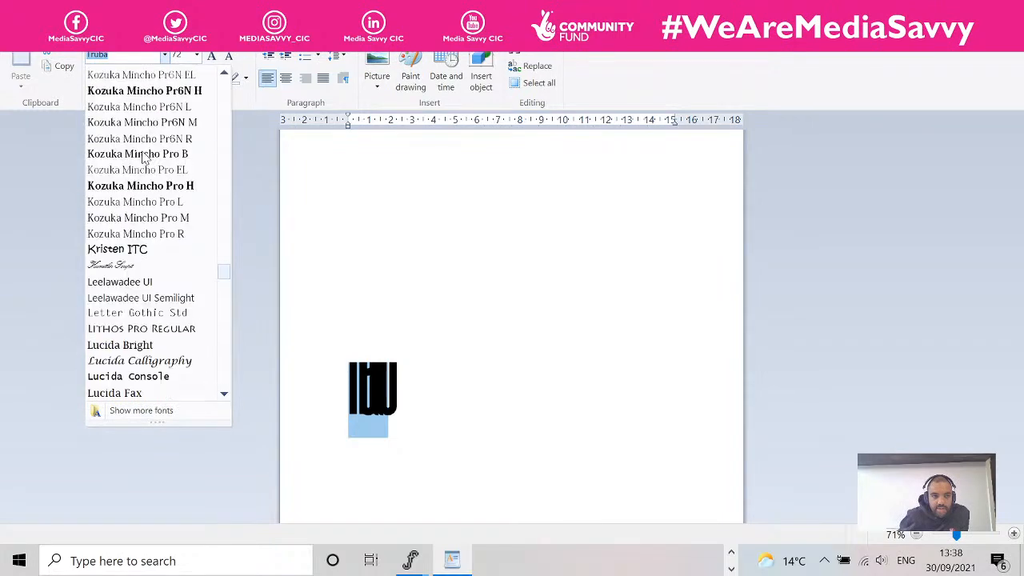
scroll(146, 159, "up", 5)
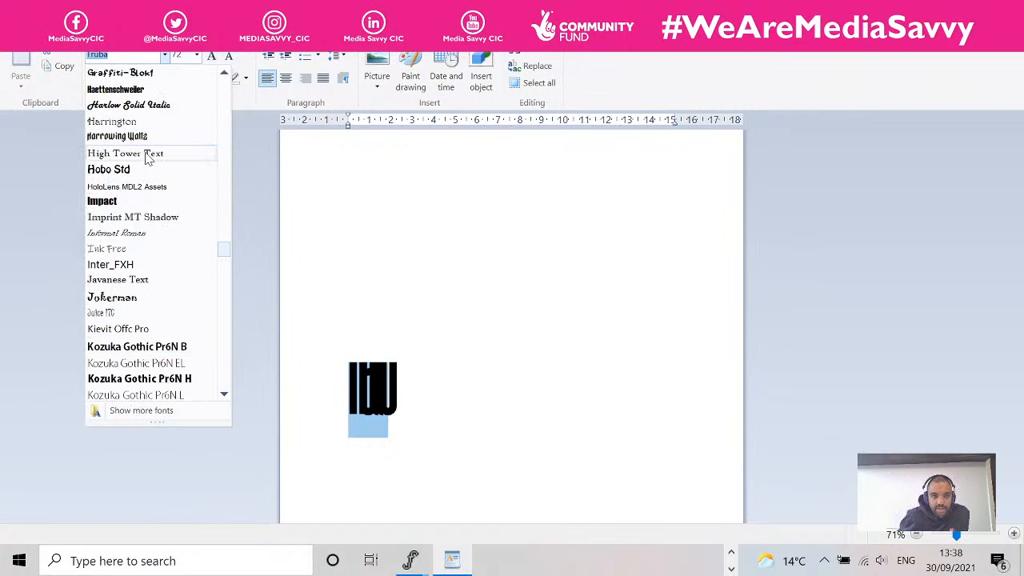
left_click(150, 90)
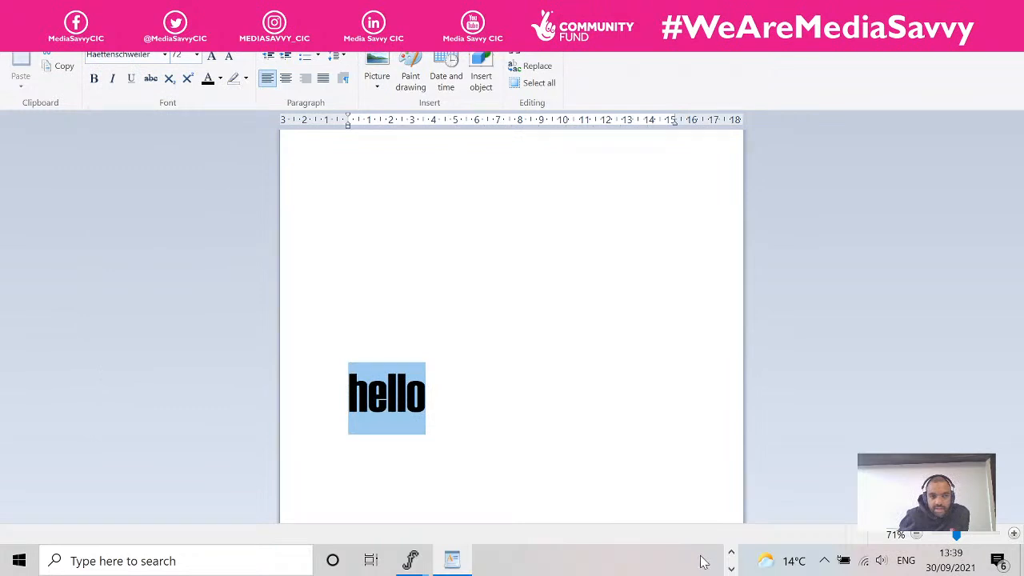
Check the downloaded font's name on the FontStruct page in Chrome and return to the WordPad document
left_click(730, 551)
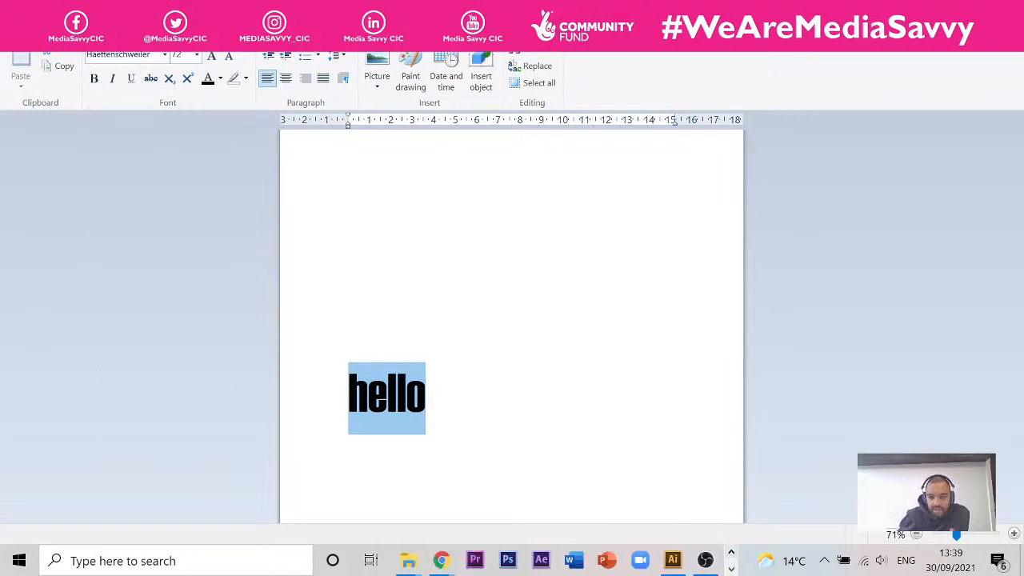
mouse_move(440, 560)
left_click(304, 476)
scroll(155, 197, "up", 5)
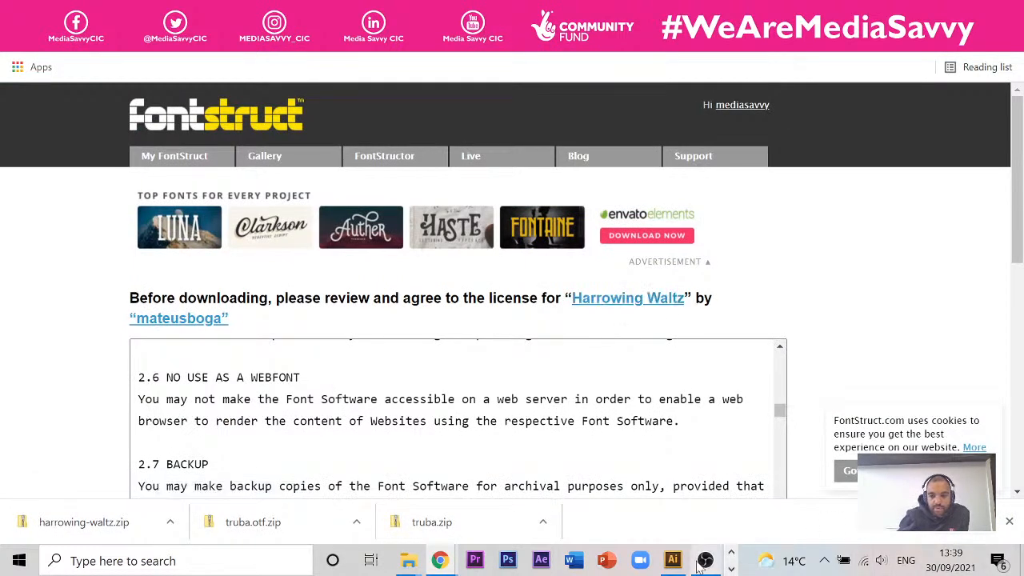
left_click(672, 559)
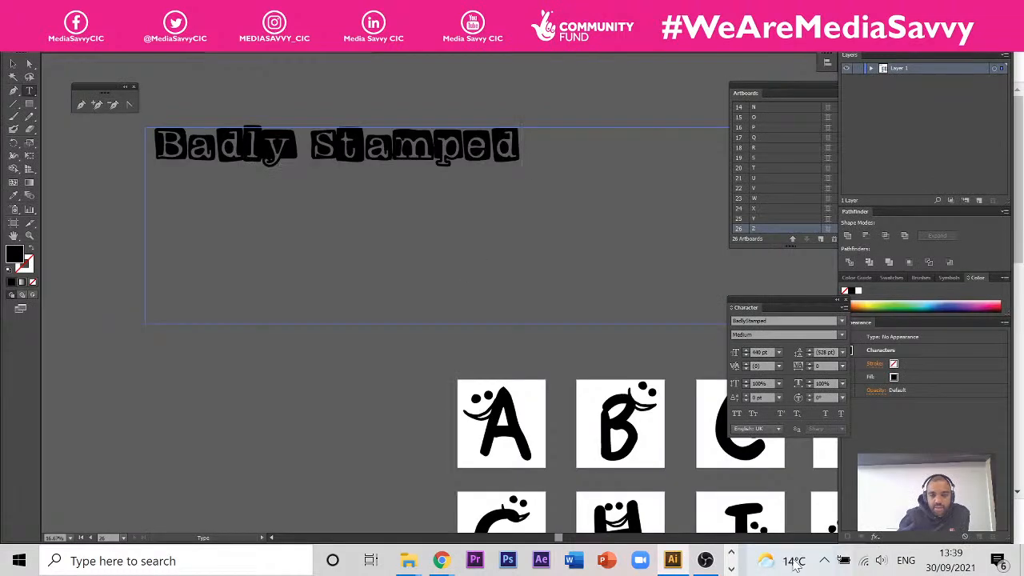
left_click(732, 570)
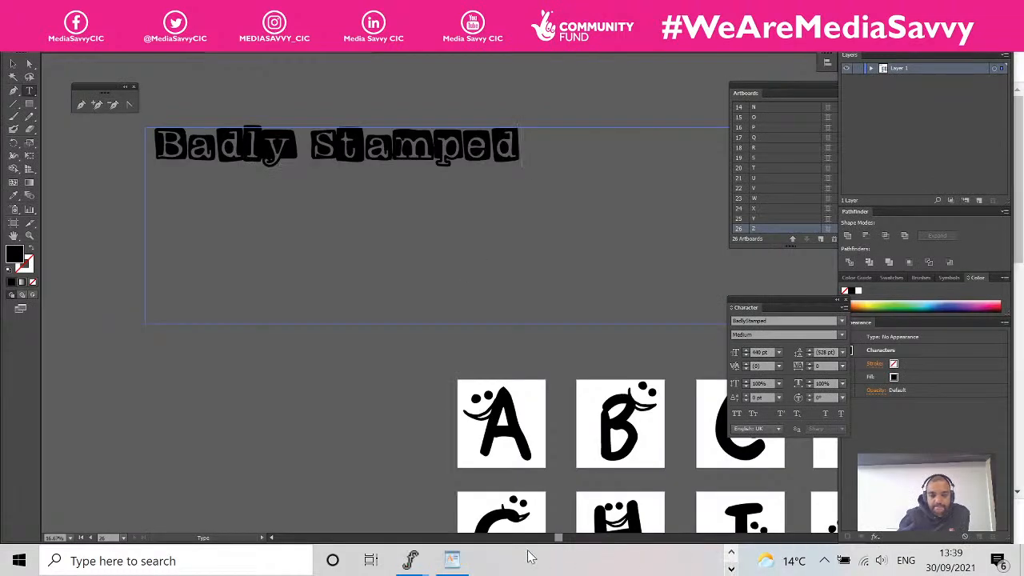
left_click(462, 554)
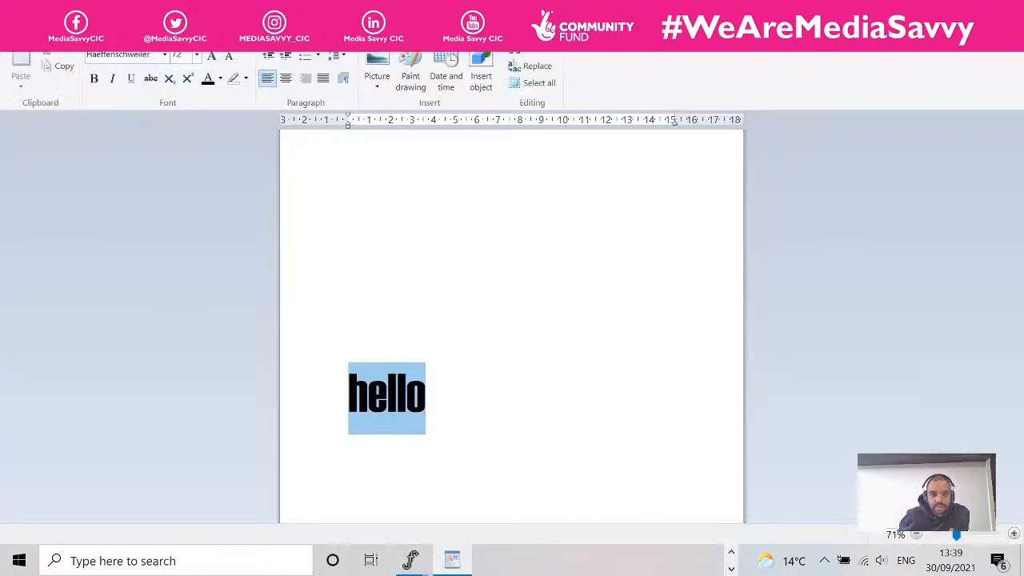
Change the selected "hello" text to the Harrowing Waltz font
left_click(165, 54)
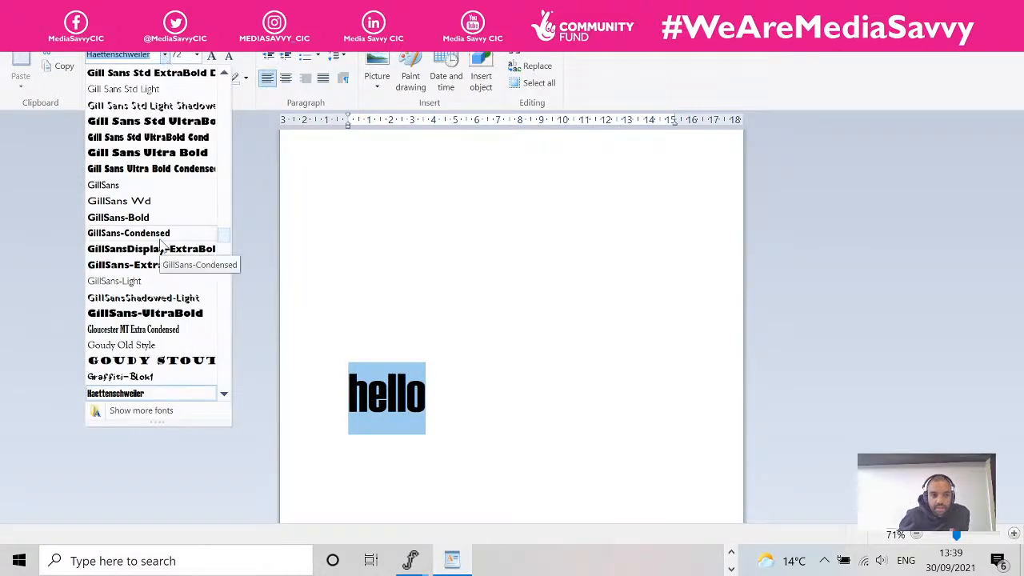
scroll(160, 244, "down", 1)
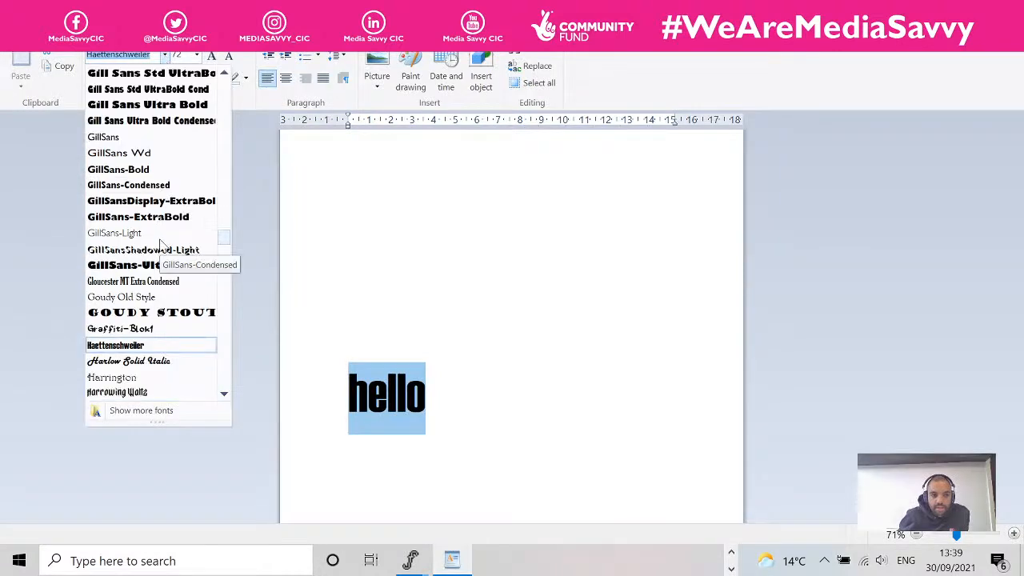
left_click(120, 392)
left_click(444, 388)
double_click(431, 388)
left_click(444, 388)
double_click(430, 386)
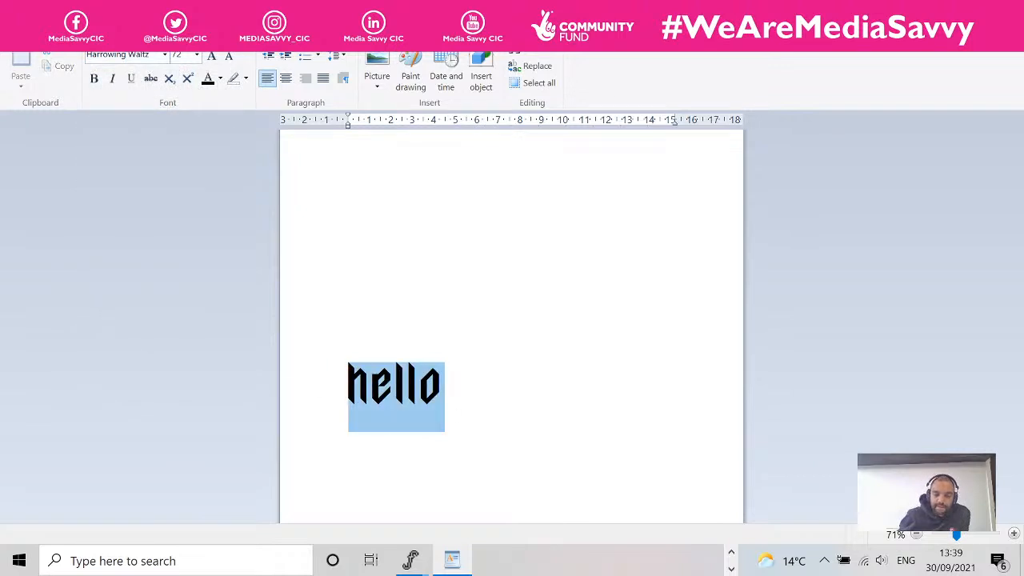
left_click(424, 404)
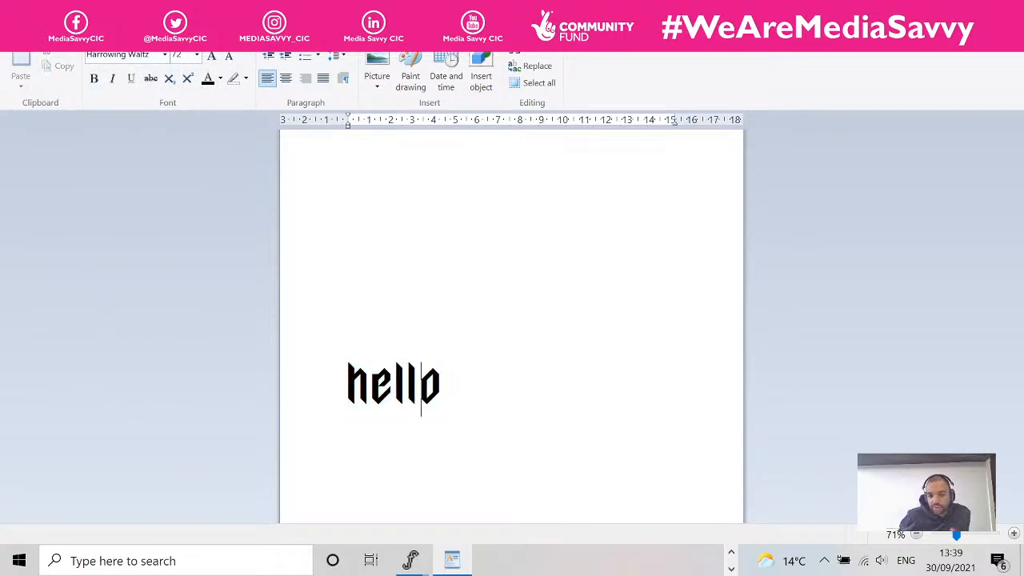
double_click(422, 390)
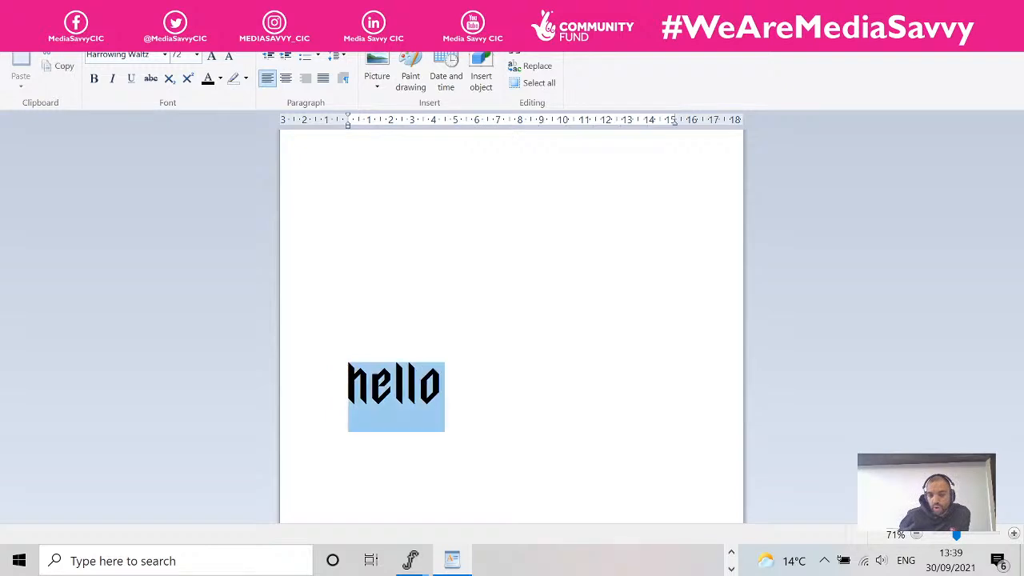
left_click(421, 390)
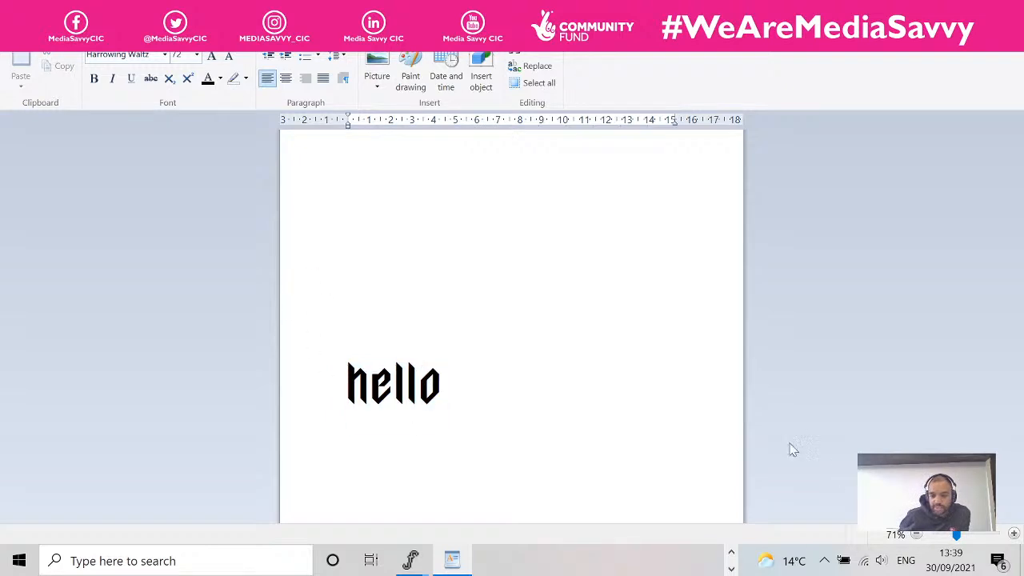
left_click(338, 384)
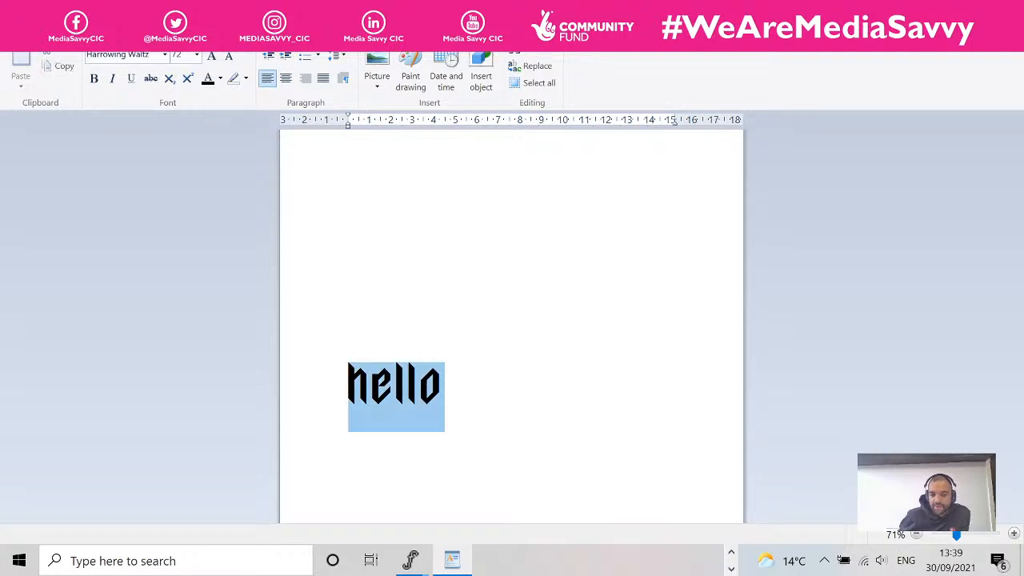
double_click(440, 399)
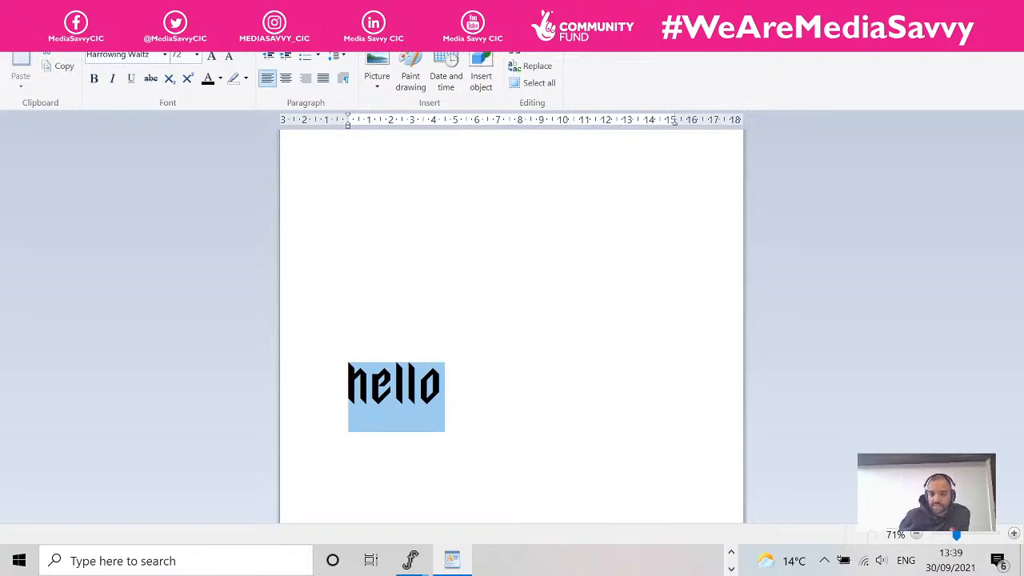
left_click(432, 388)
double_click(432, 387)
left_click(445, 389)
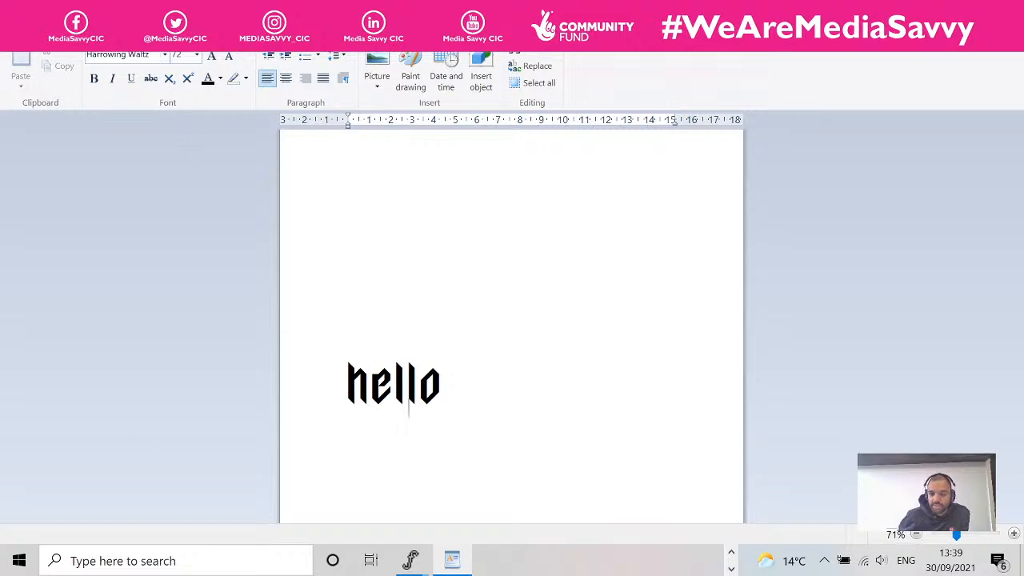
left_click(321, 393)
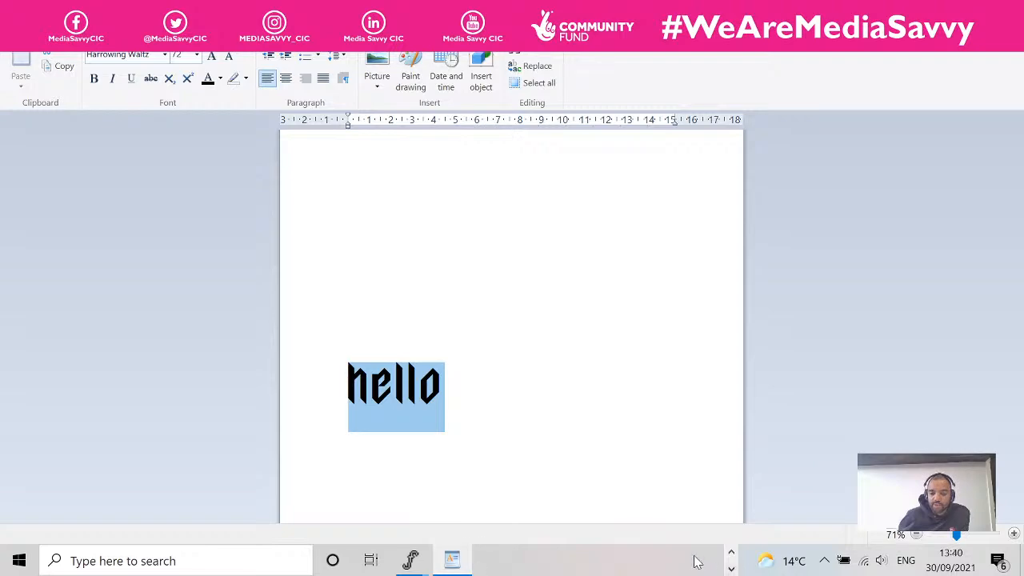
Switch to the FontStruct page in Chrome
mouse_move(441, 560)
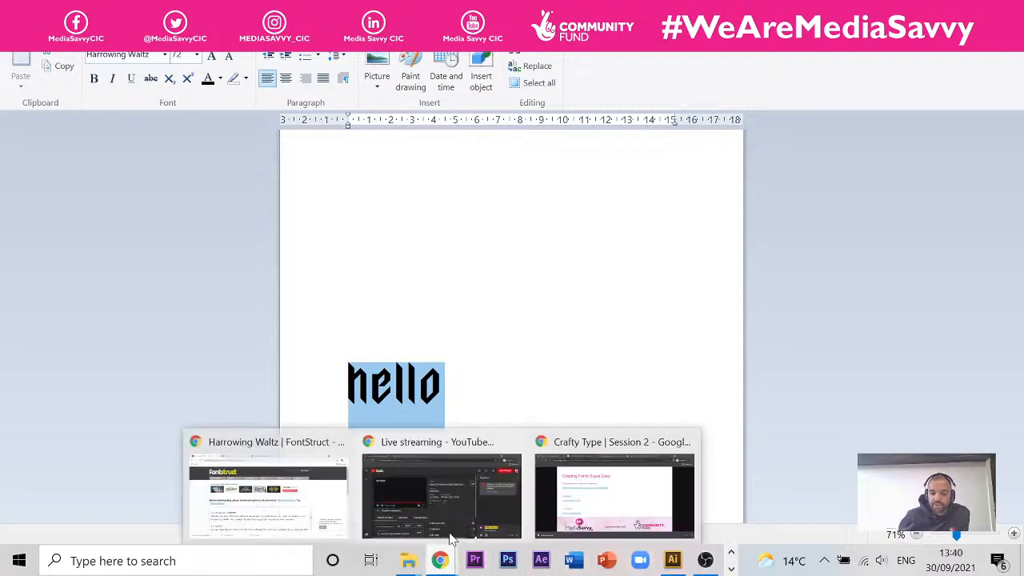
left_click(240, 470)
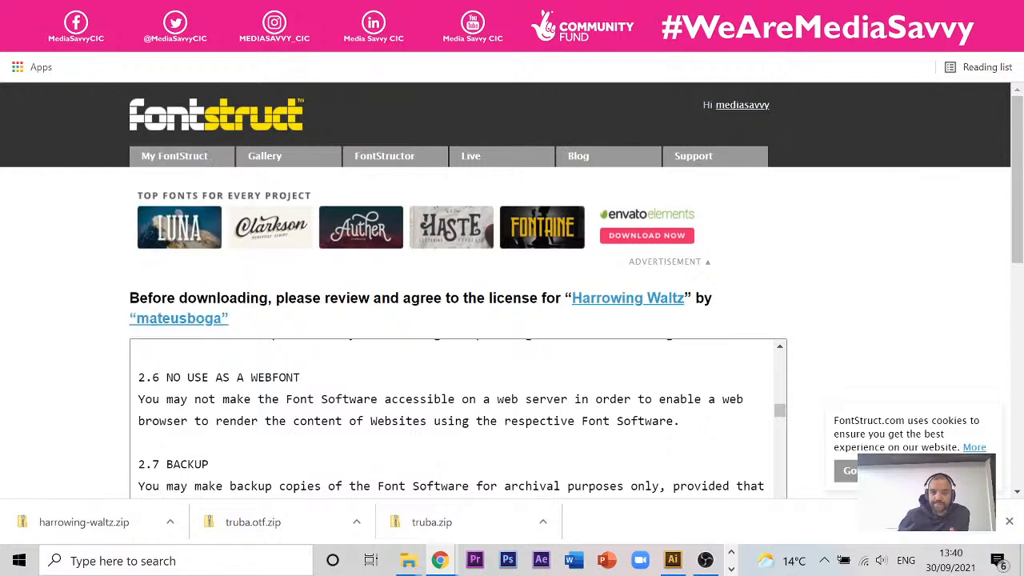
right_click(114, 48)
right_click(439, 560)
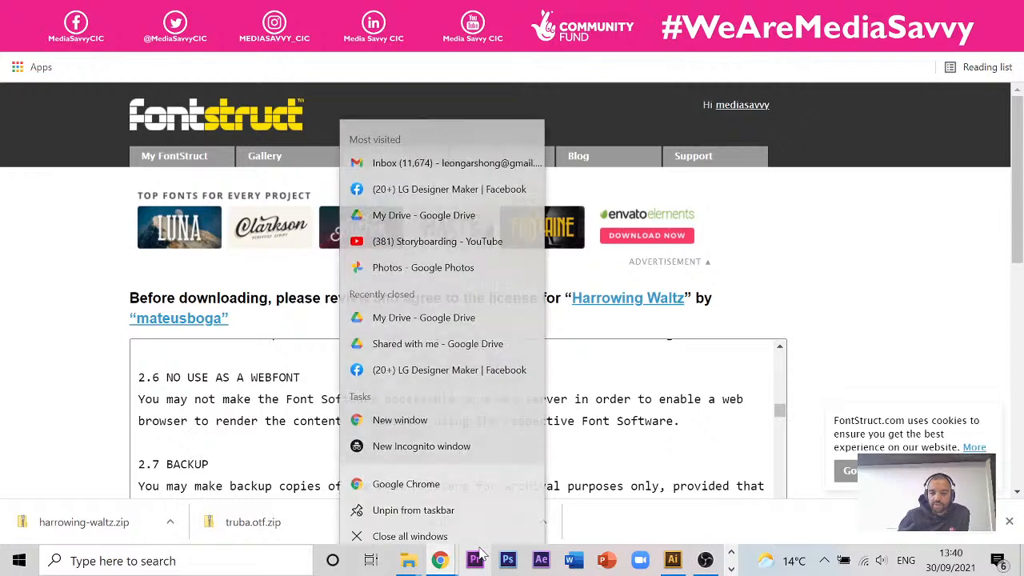
left_click(50, 235)
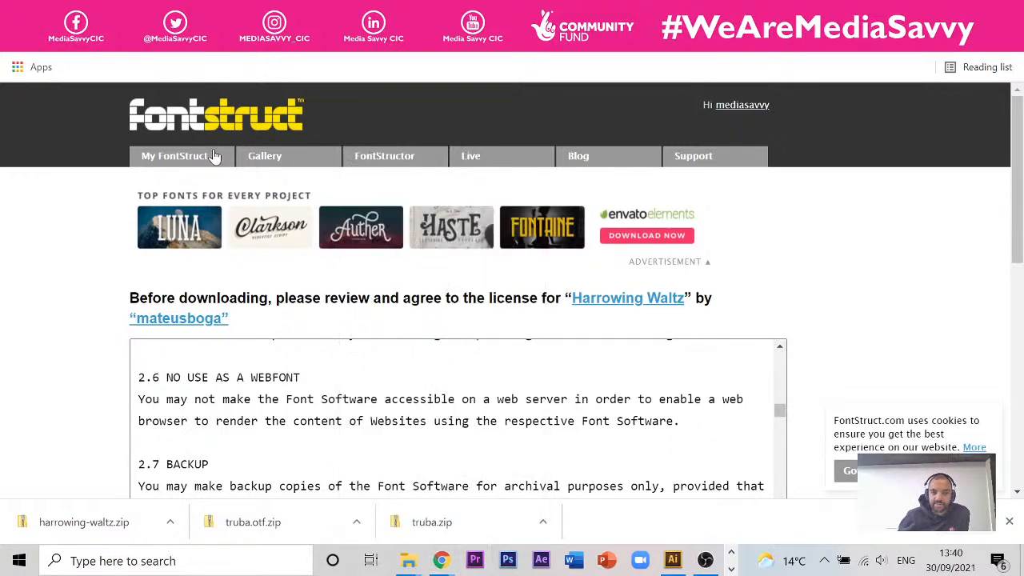
Open the account's My FontStructions page and look over the existing font design there
mouse_move(202, 157)
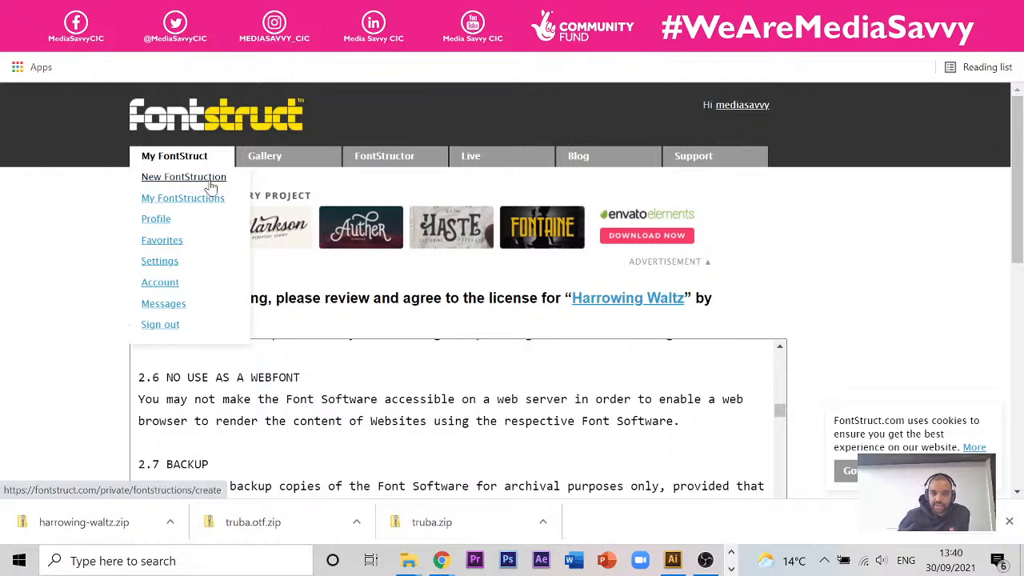
left_click(198, 179)
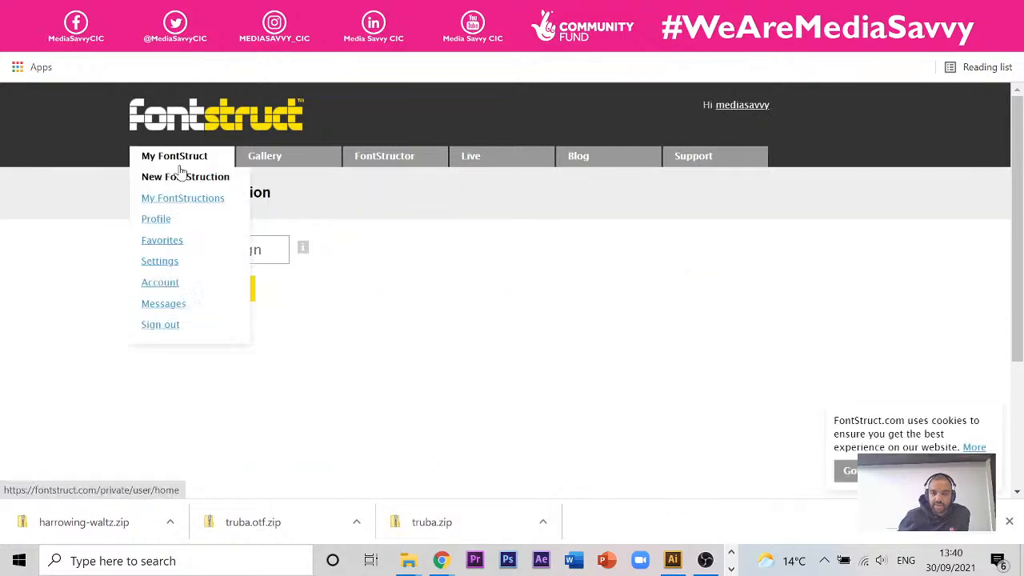
left_click(180, 205)
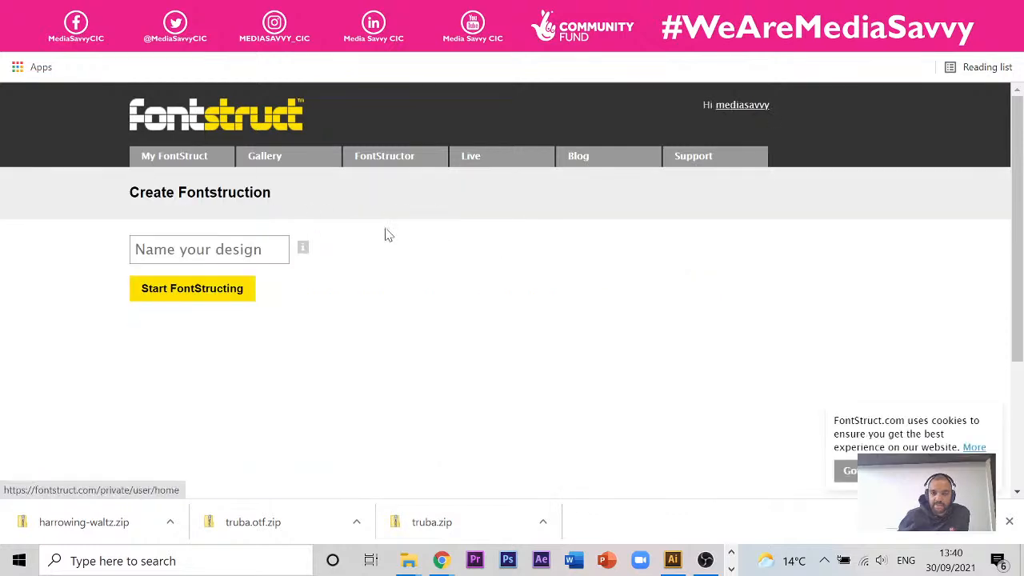
scroll(312, 274, "down", 4)
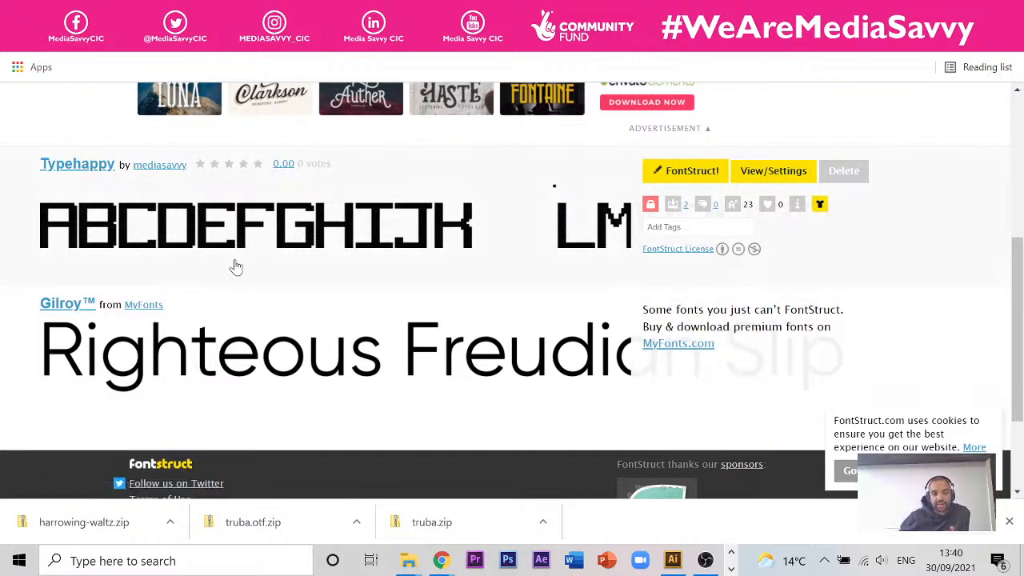
scroll(357, 311, "up", 3)
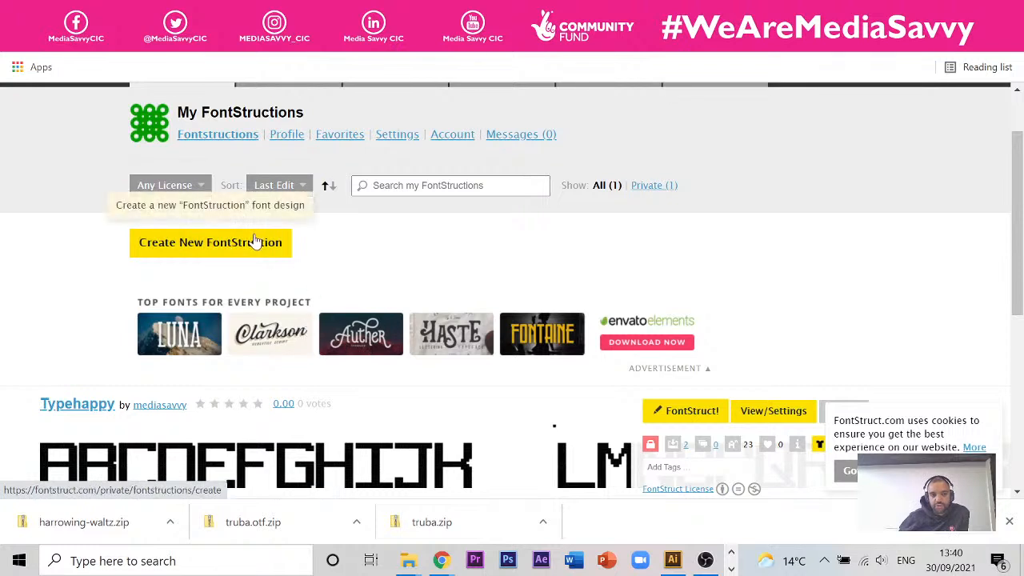
Create a new FontStruction named "Crafty Type" and start it in the font editor
left_click(187, 245)
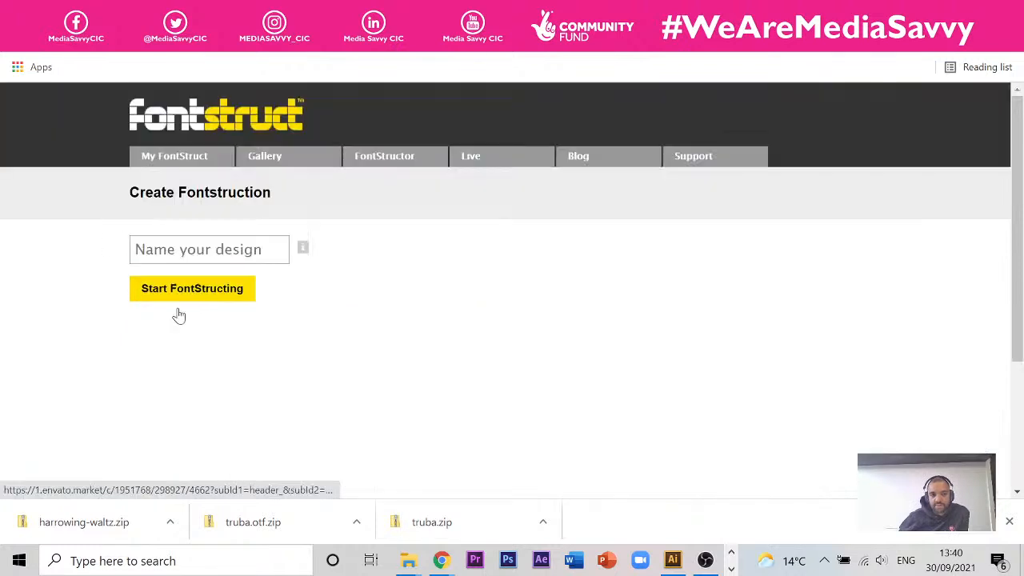
left_click(189, 249)
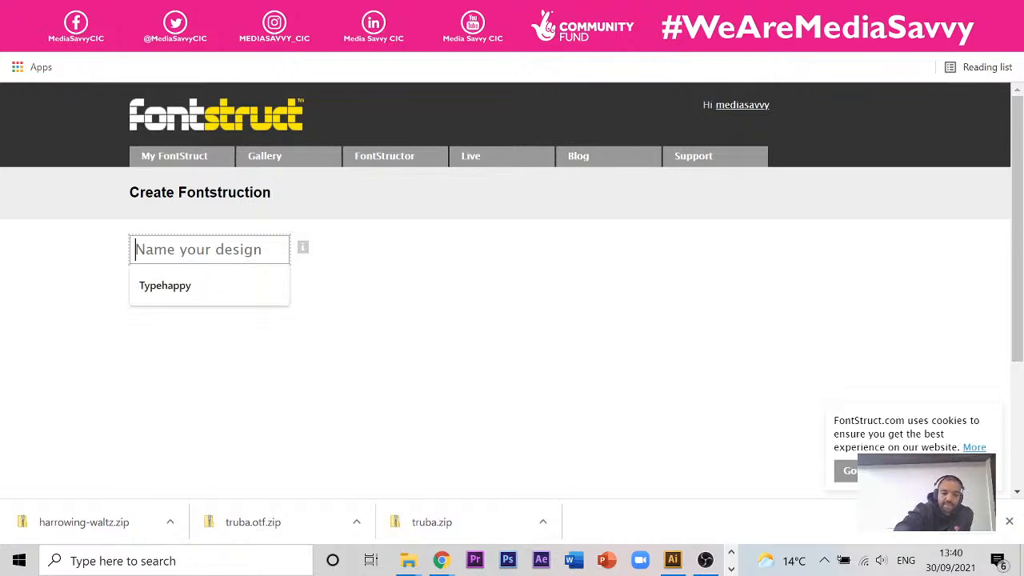
type("T")
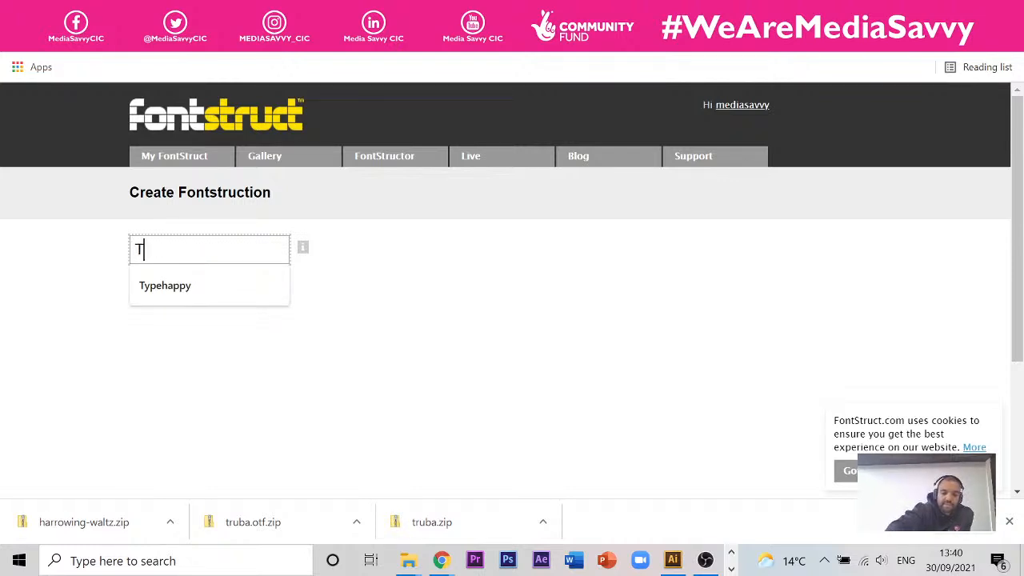
key("BackSpace")
type("Crafty Type")
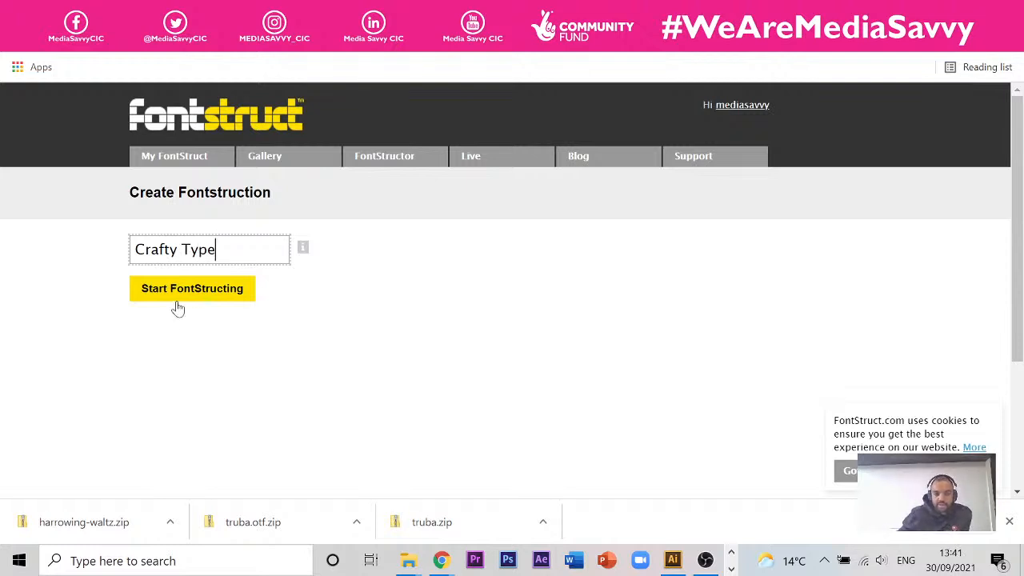
left_click(176, 289)
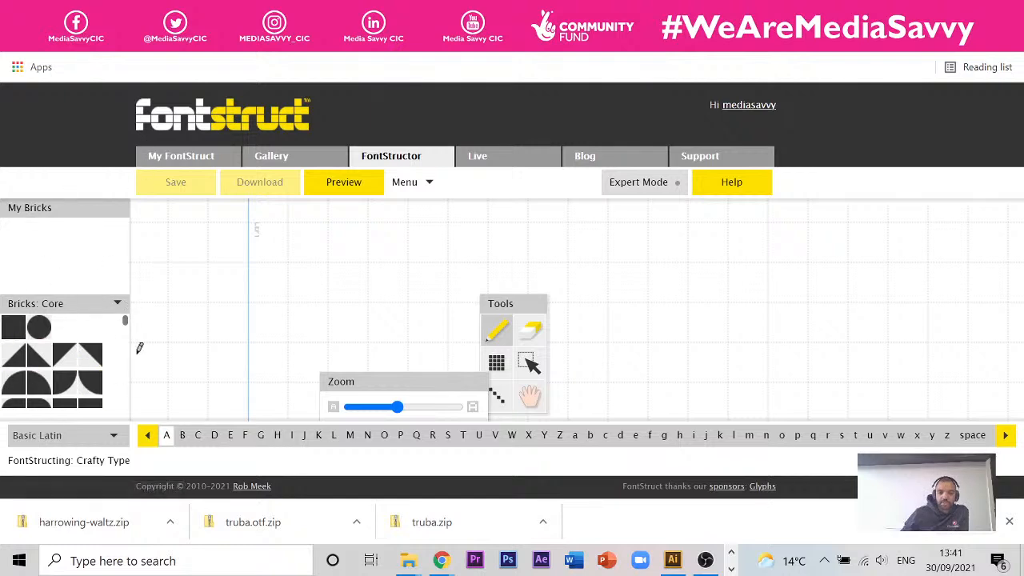
Zoom the glyph grid out, enlarge the core brick palette and move the Zoom palette clear of the Tools palette
left_click(392, 408)
left_click_drag(392, 407, 373, 408)
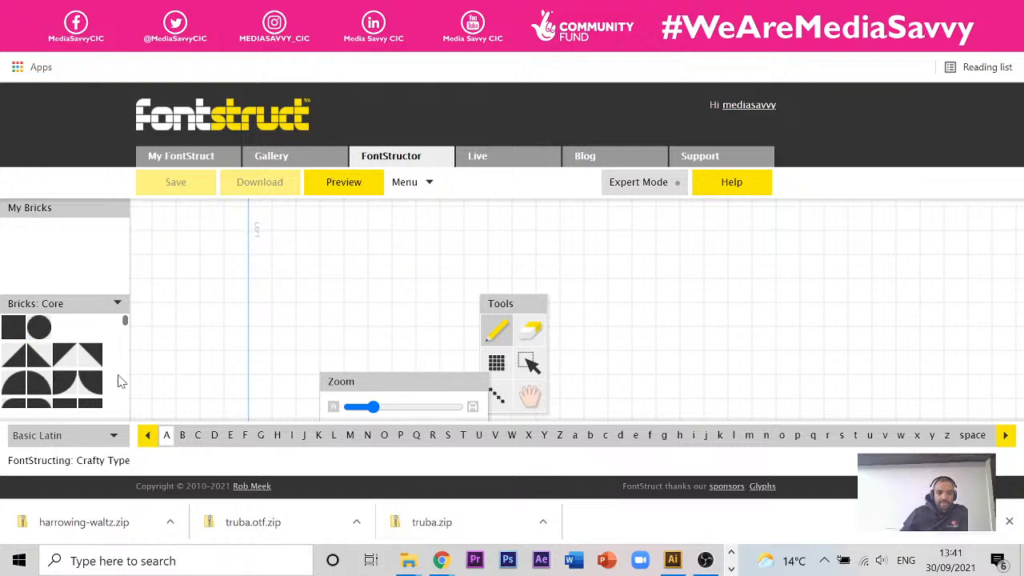
left_click_drag(100, 296, 100, 263)
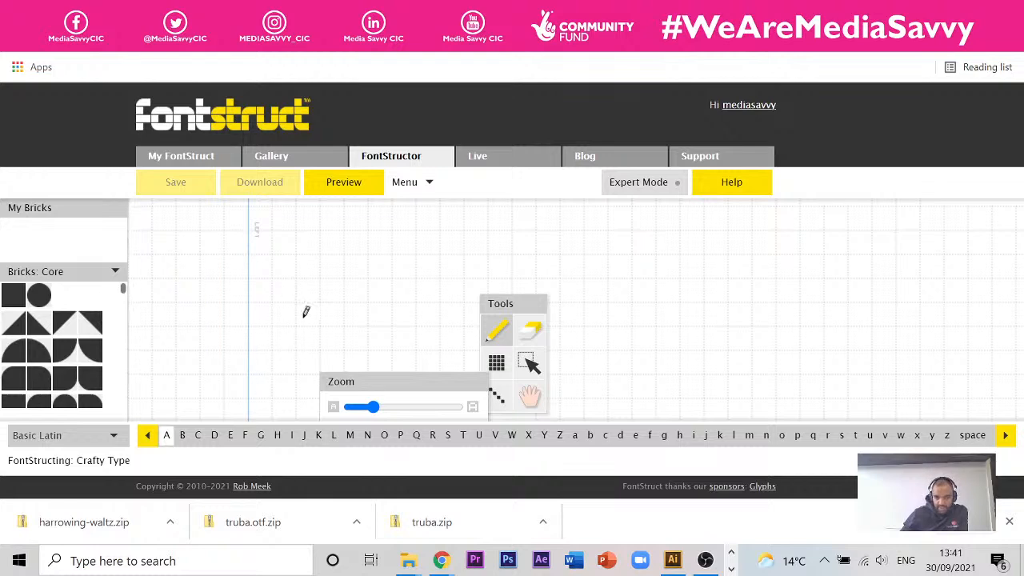
left_click_drag(377, 381, 771, 380)
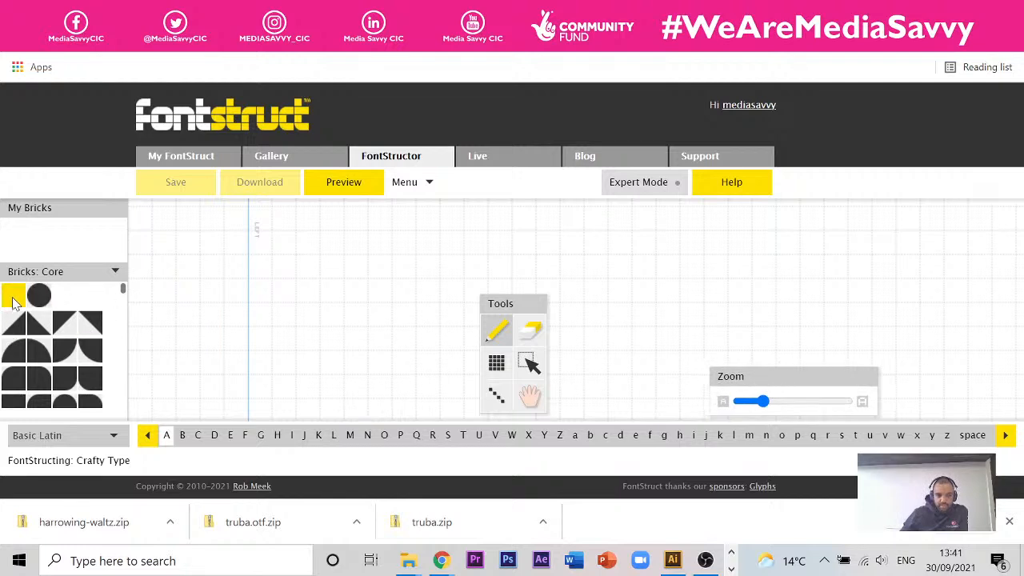
Place a square, a circle, three triangles and a rounded-corner brick as samples on the capital A grid
left_click(291, 361)
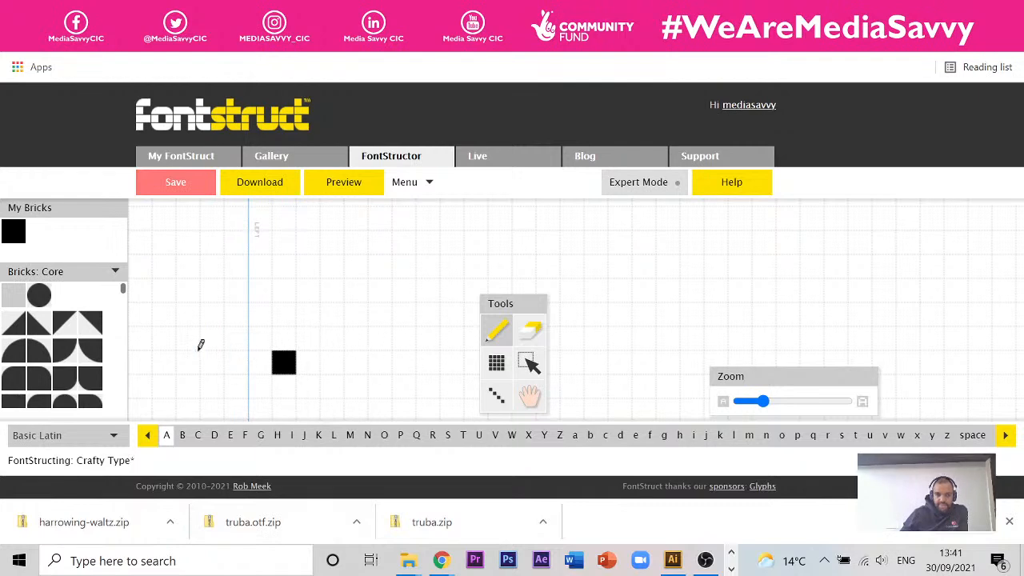
left_click(306, 330)
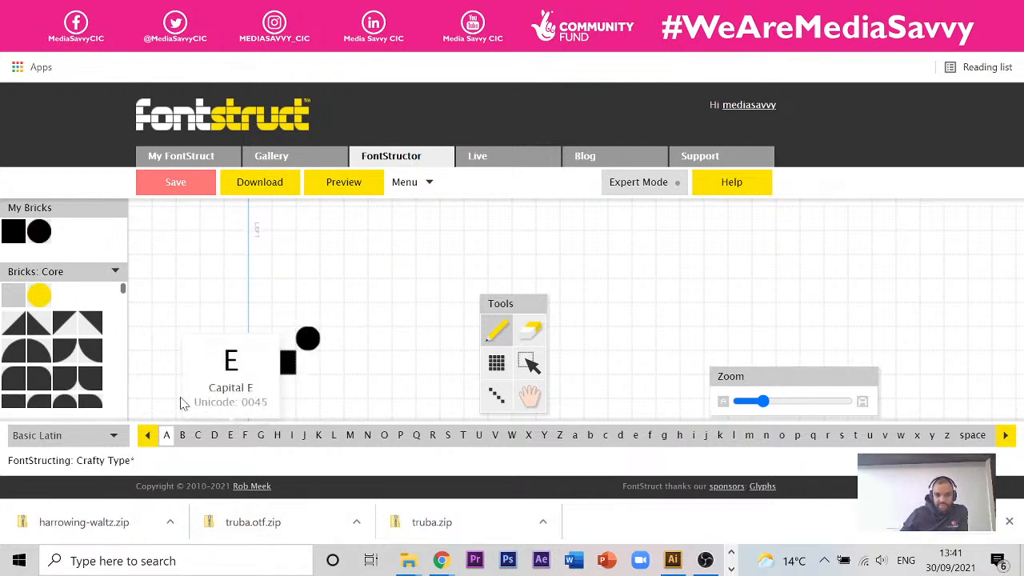
left_click(329, 289)
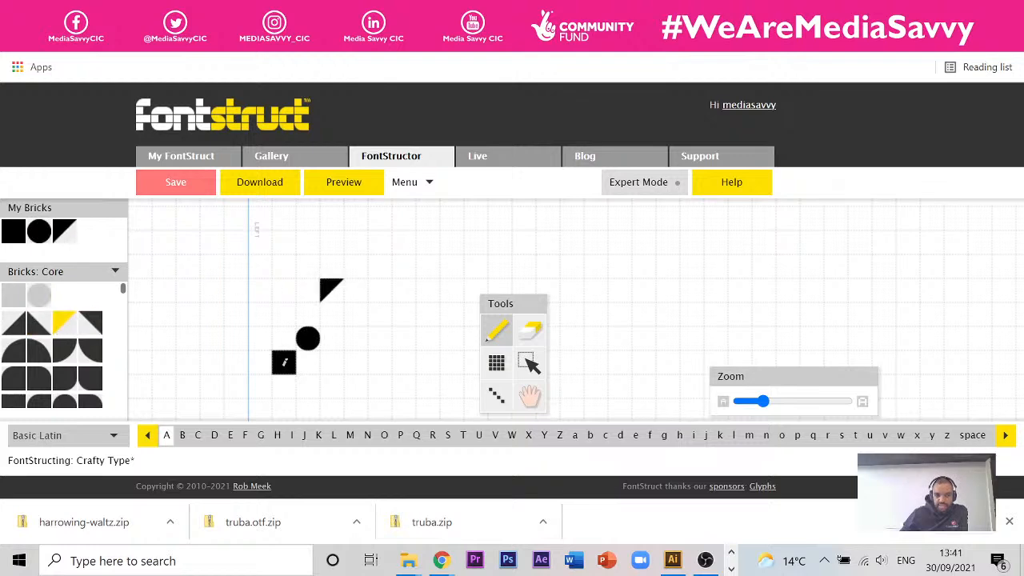
left_click(305, 267)
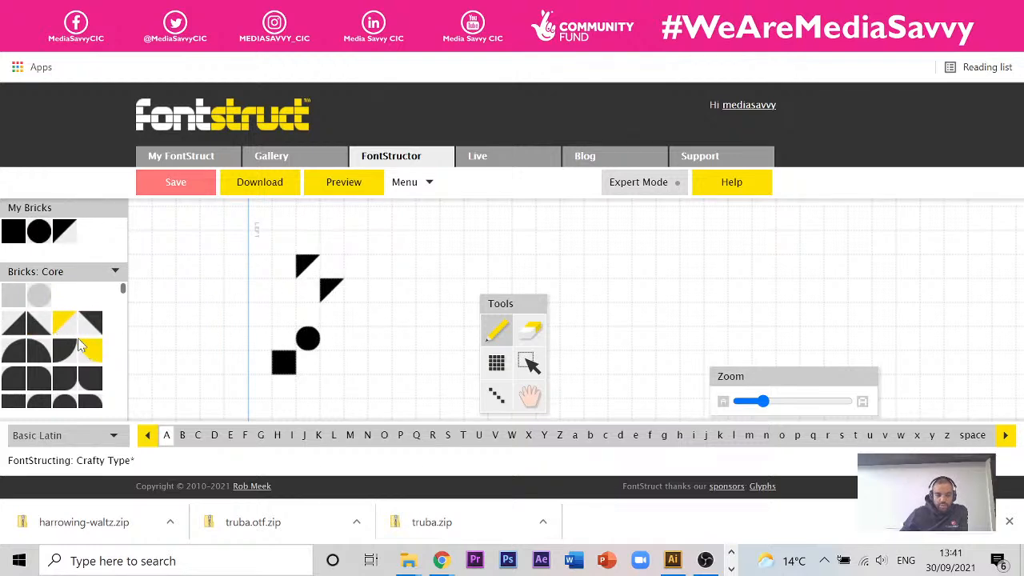
left_click(281, 304)
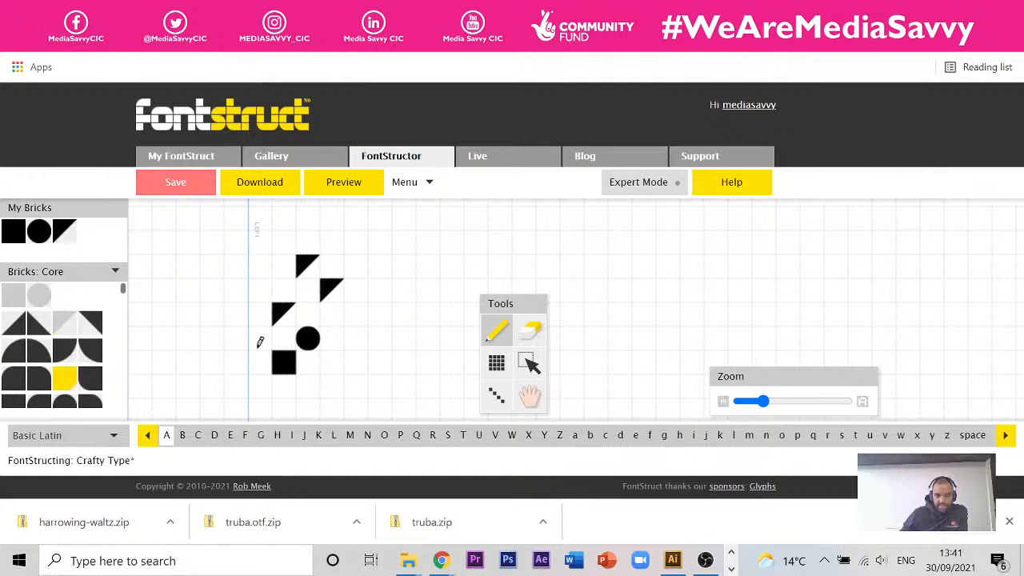
left_click(362, 338)
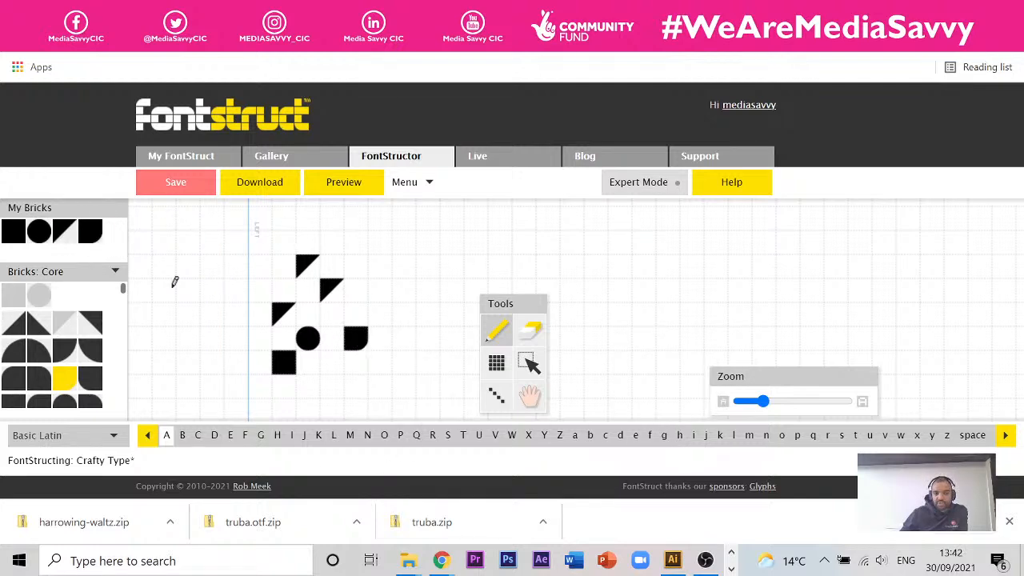
Add two wedge bricks from the end of the core brick set and select all the placed bricks
left_click_drag(123, 295, 120, 412)
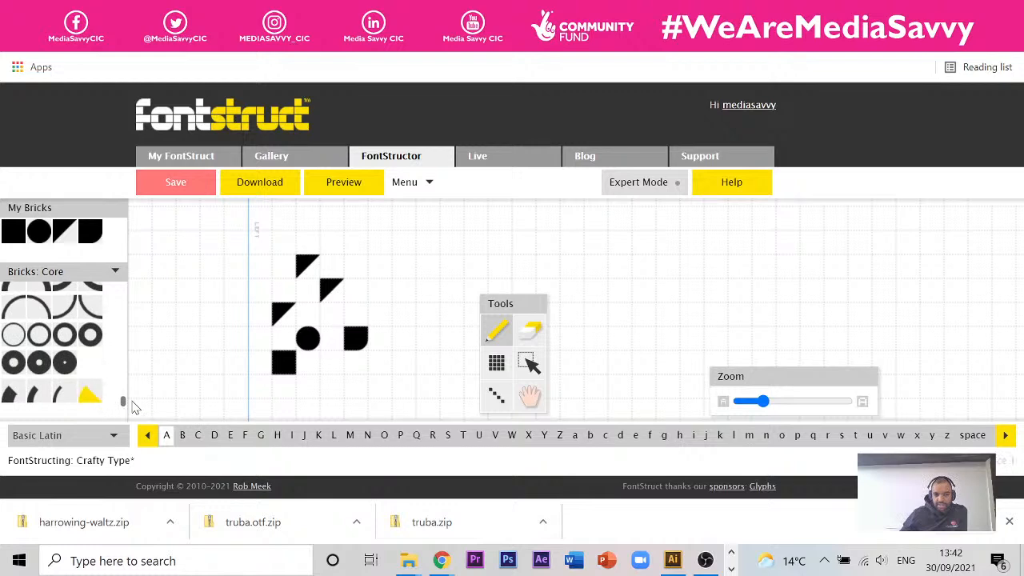
left_click(384, 290)
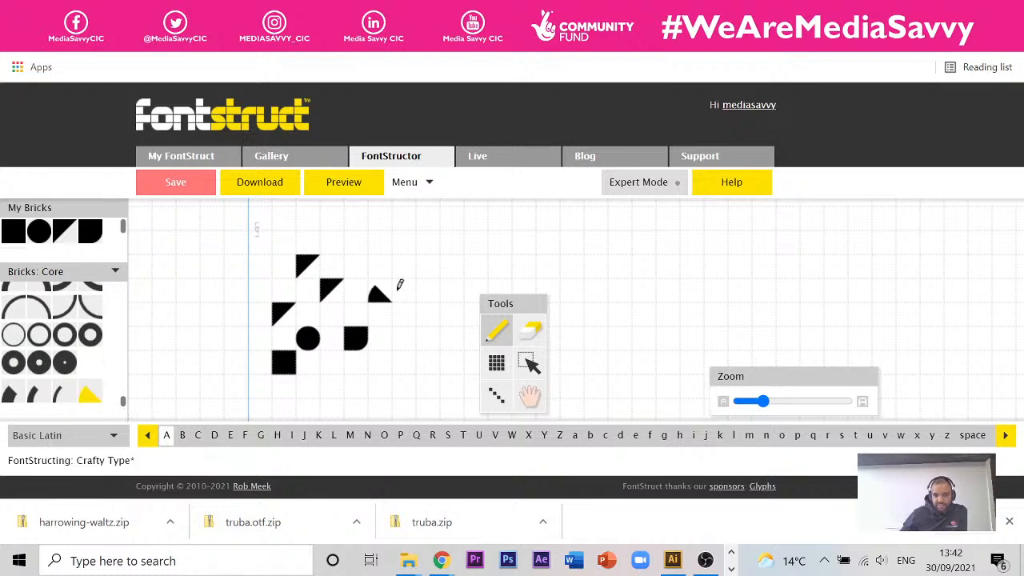
left_click(403, 307)
left_click(527, 362)
mouse_move(415, 217)
left_mouse_down()
mouse_move(319, 357)
mouse_move(256, 391)
left_mouse_up()
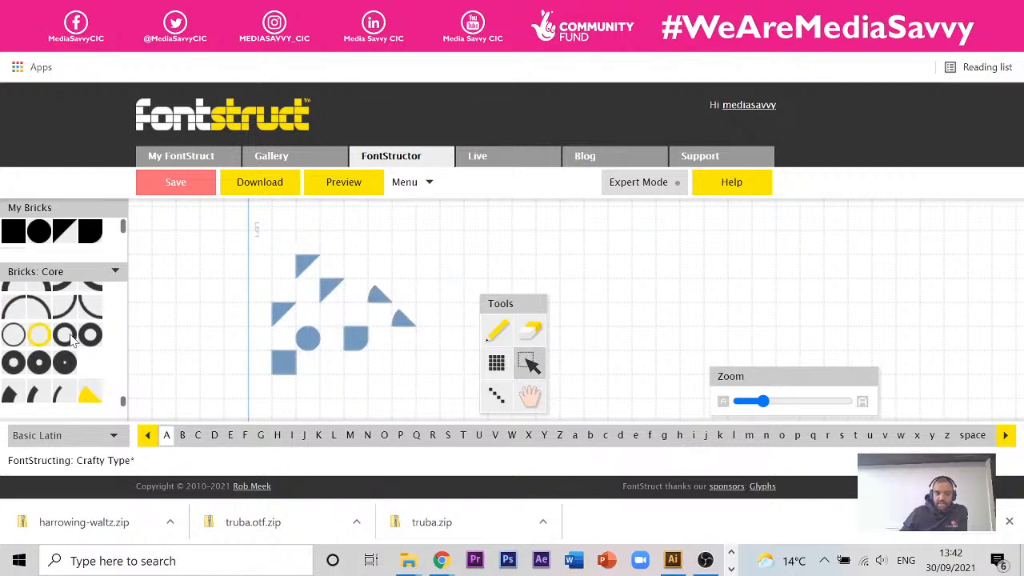
Look through the bricks already used and the Basic Latin characters from lowercase to symbols, returning to capital A
left_click_drag(124, 232, 126, 240)
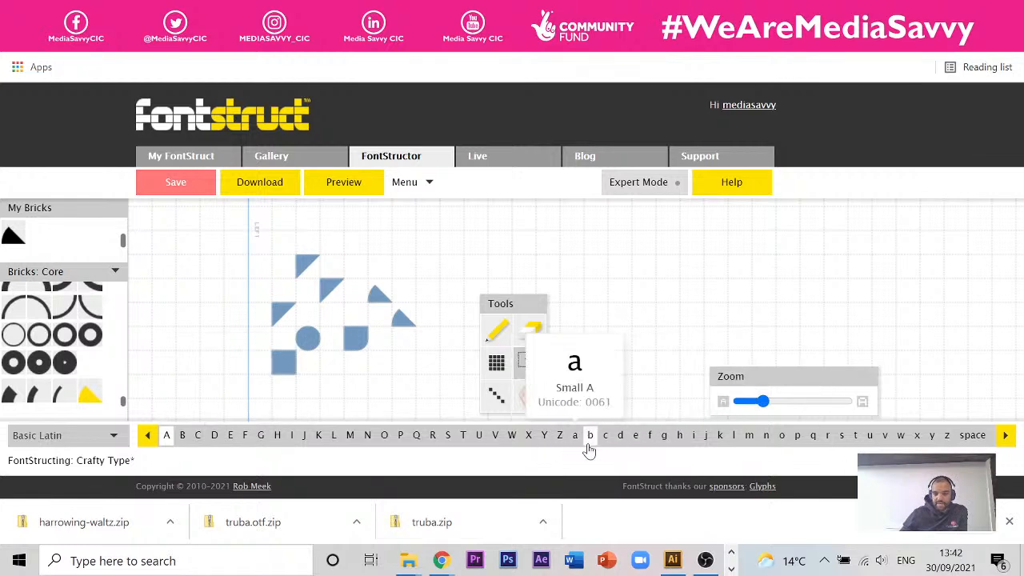
left_click(1004, 437)
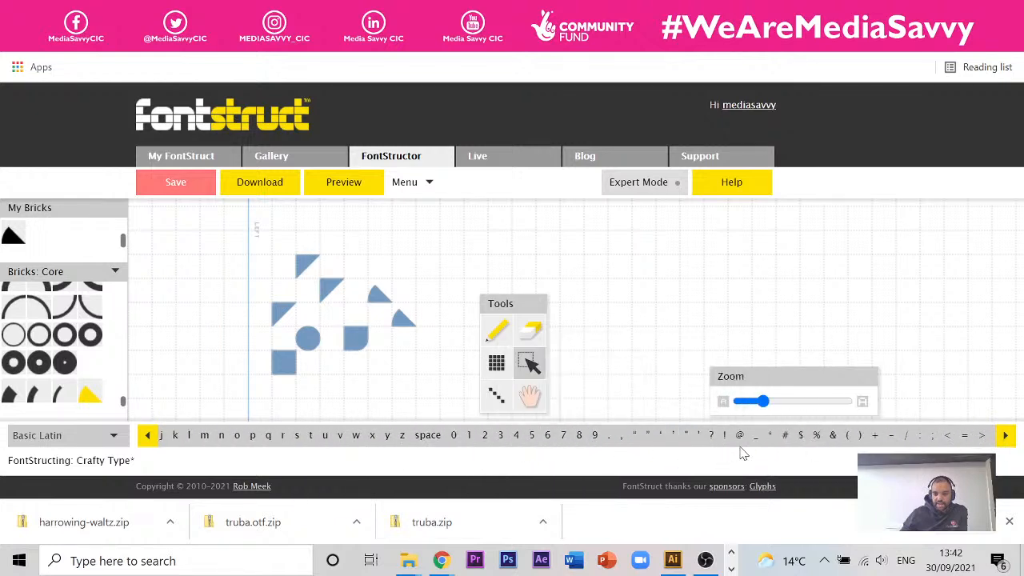
left_click(1006, 441)
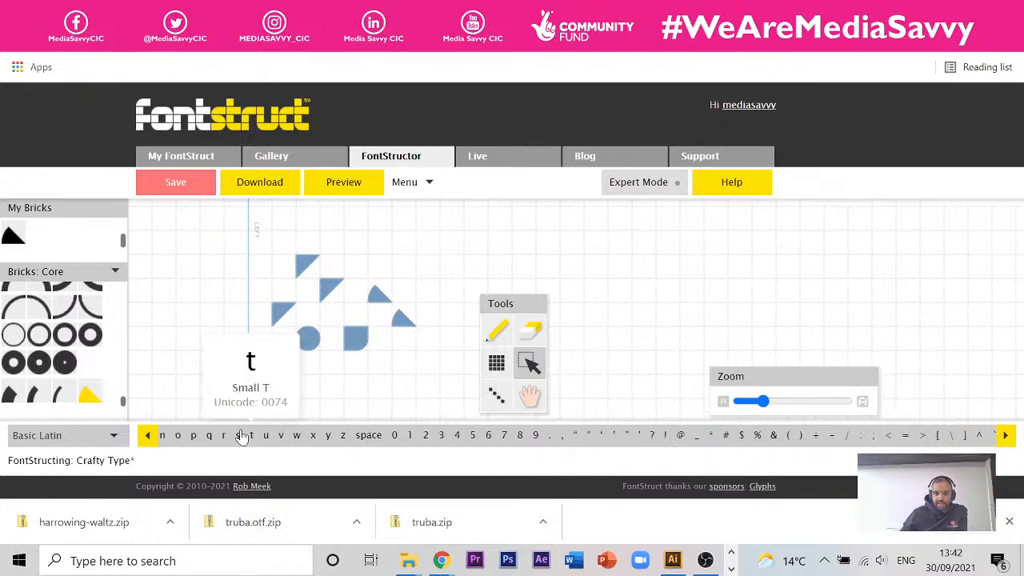
left_click(147, 436)
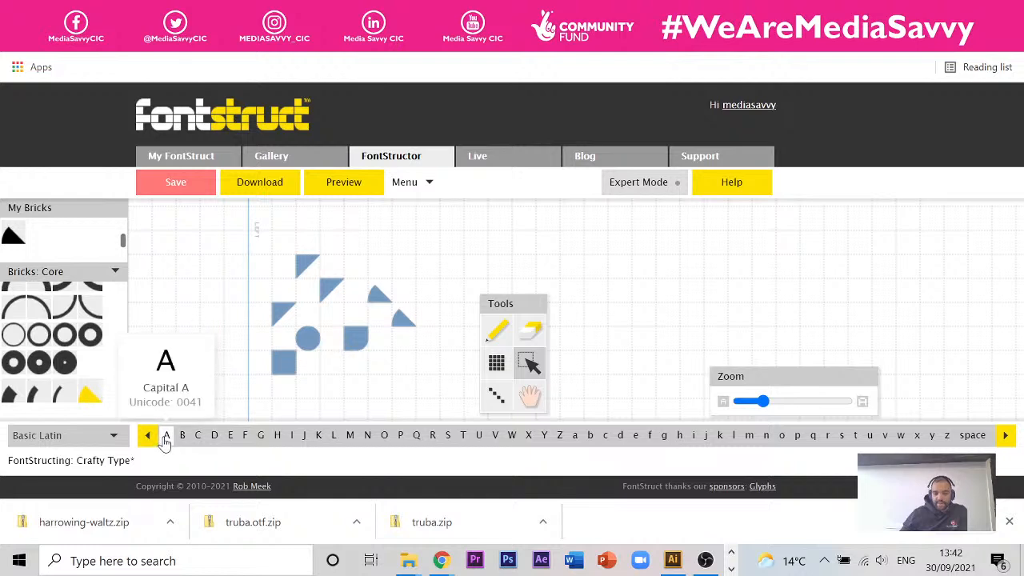
Delete all the sample bricks from the capital A grid and switch to the Eraser
left_click_drag(453, 225, 281, 374)
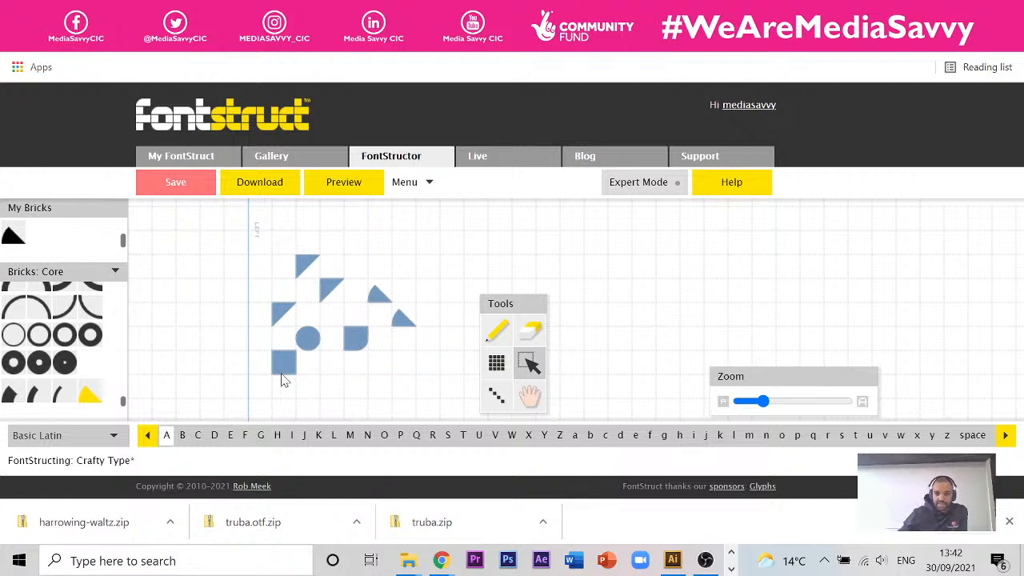
left_click(481, 332)
left_click_drag(456, 230, 279, 395)
key("Delete")
left_click(530, 331)
scroll(320, 291, "down", 2)
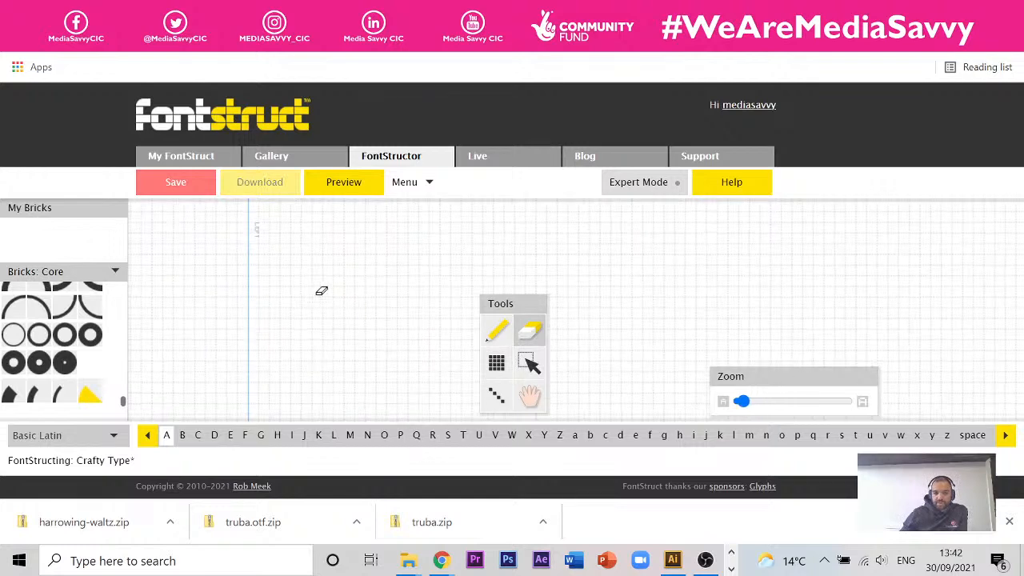
scroll(313, 329, "up", 3)
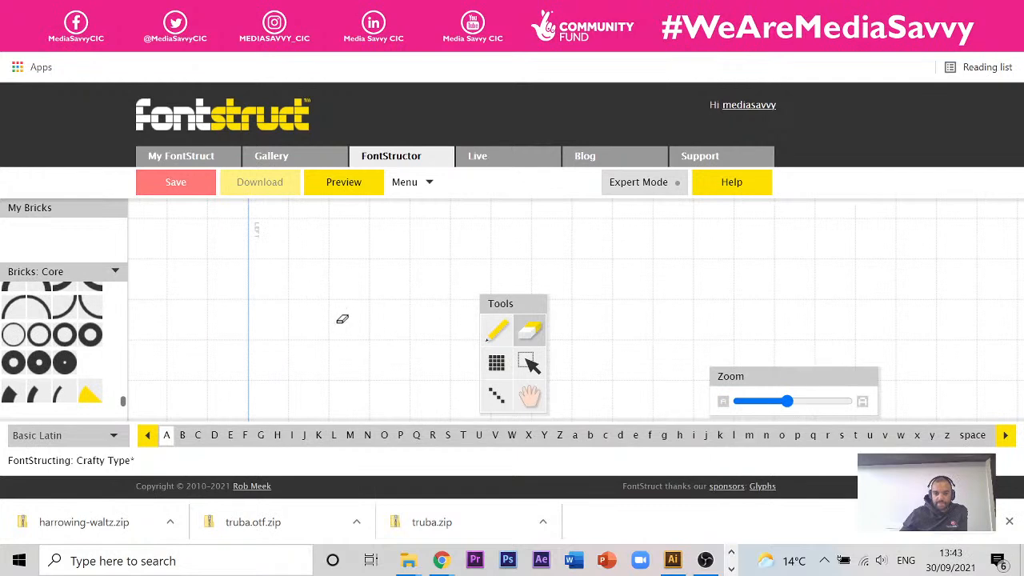
left_click_drag(789, 405, 765, 404)
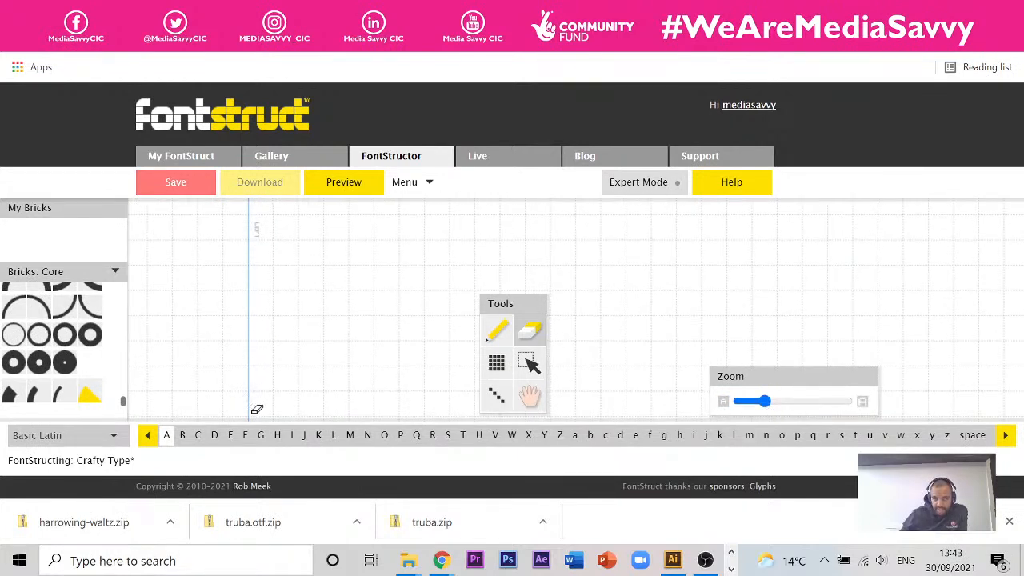
scroll(247, 306, "up", 2)
scroll(248, 305, "down", 2)
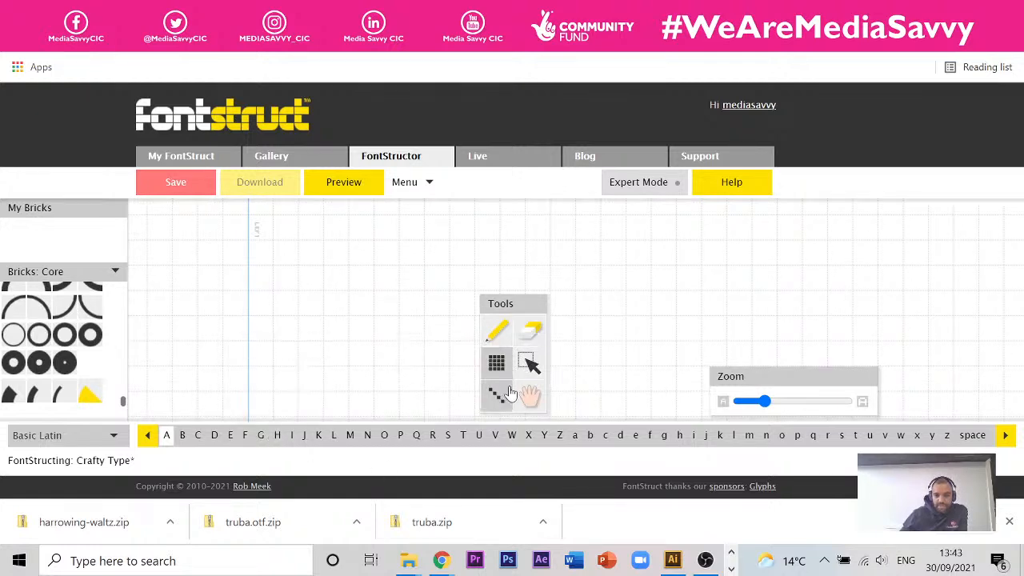
left_click(497, 346)
mouse_move(259, 404)
left_mouse_down()
mouse_move(236, 352)
mouse_move(236, 304)
left_mouse_up()
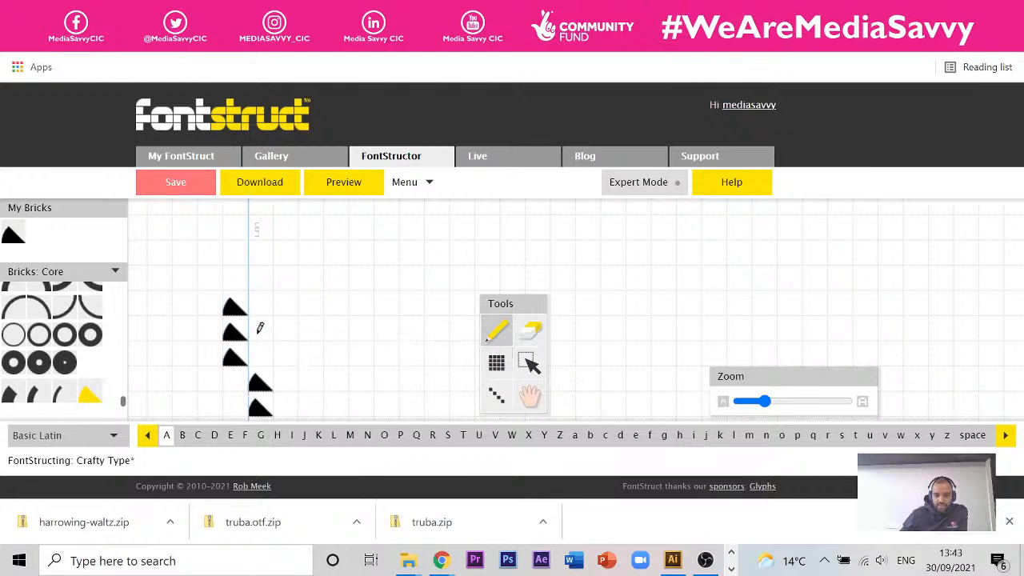
left_click(530, 330)
left_click_drag(309, 294, 214, 408)
Draw a blocky capital A from square bricks, seven wide and eight tall, with two-brick-wide stems and a one-brick crossbar
left_click_drag(122, 400, 104, 284)
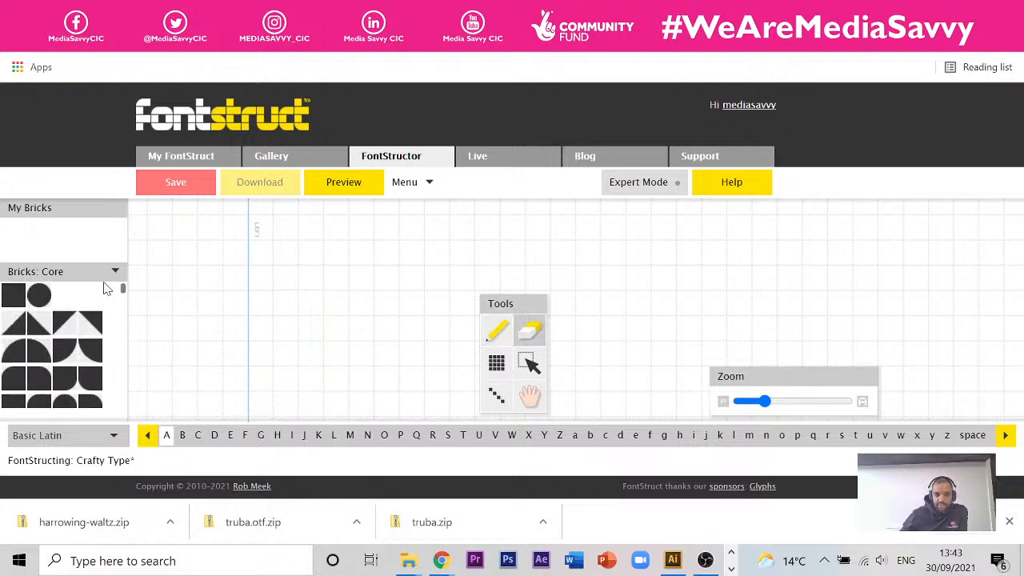
left_click(16, 302)
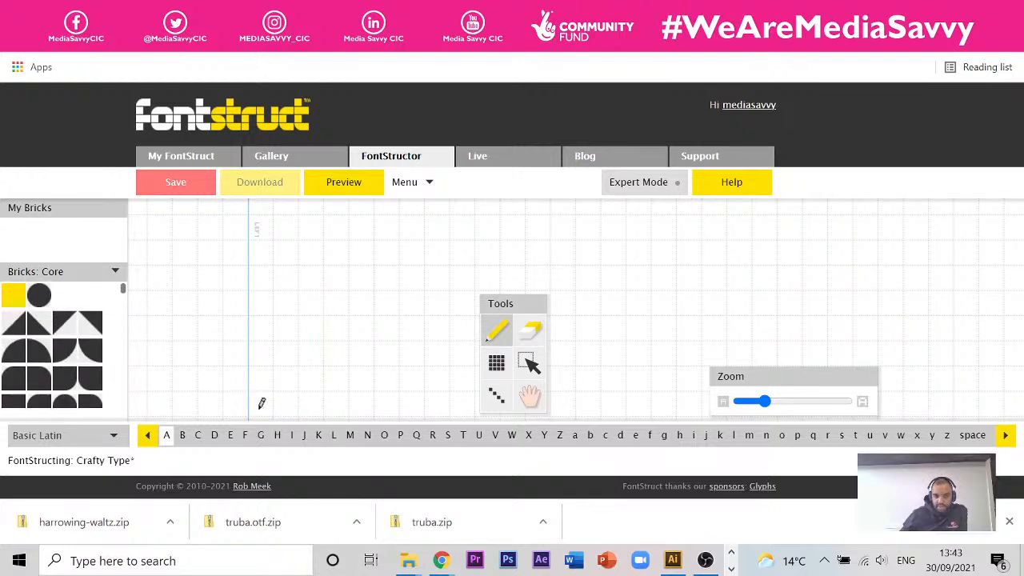
left_click_drag(263, 402, 267, 254)
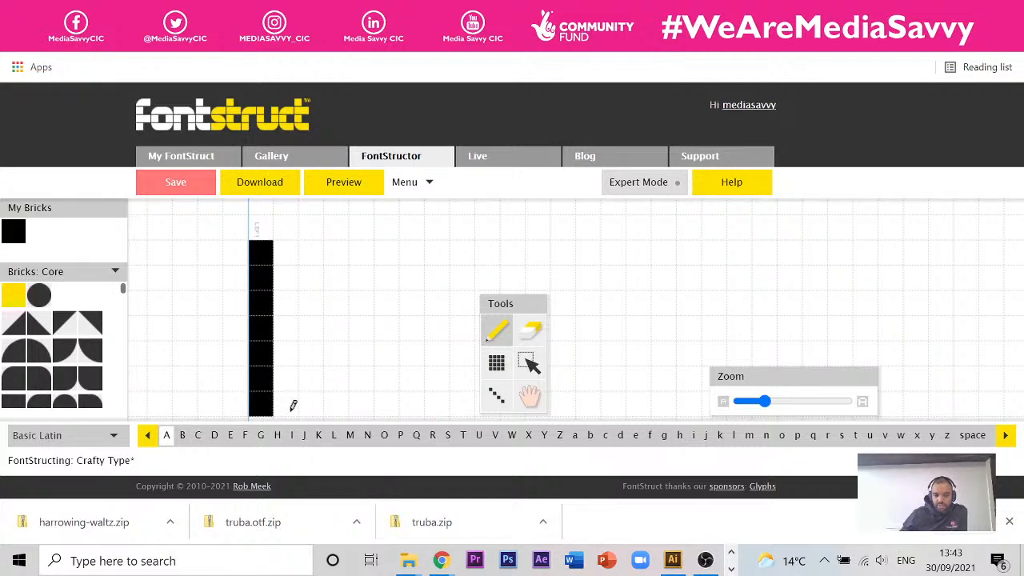
mouse_move(293, 406)
left_mouse_down()
mouse_move(288, 256)
mouse_move(264, 227)
mouse_move(367, 218)
mouse_move(411, 221)
mouse_move(402, 286)
mouse_move(416, 402)
left_mouse_up()
left_click_drag(392, 285, 385, 392)
left_click_drag(307, 319, 361, 325)
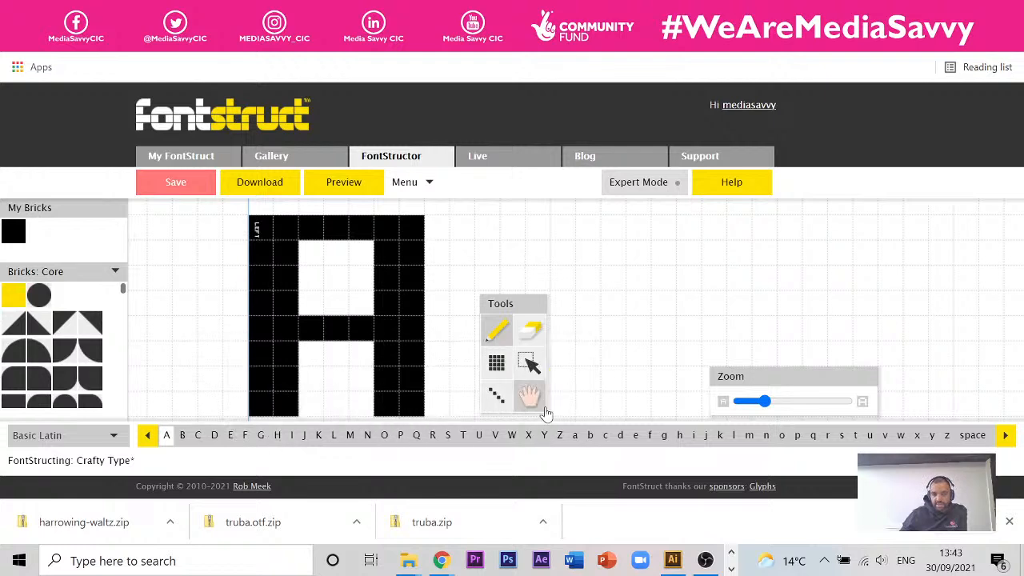
Check the empty capital B grid, return to capital A and pencil a three-by-two block of sample squares beside the letter
left_click(183, 440)
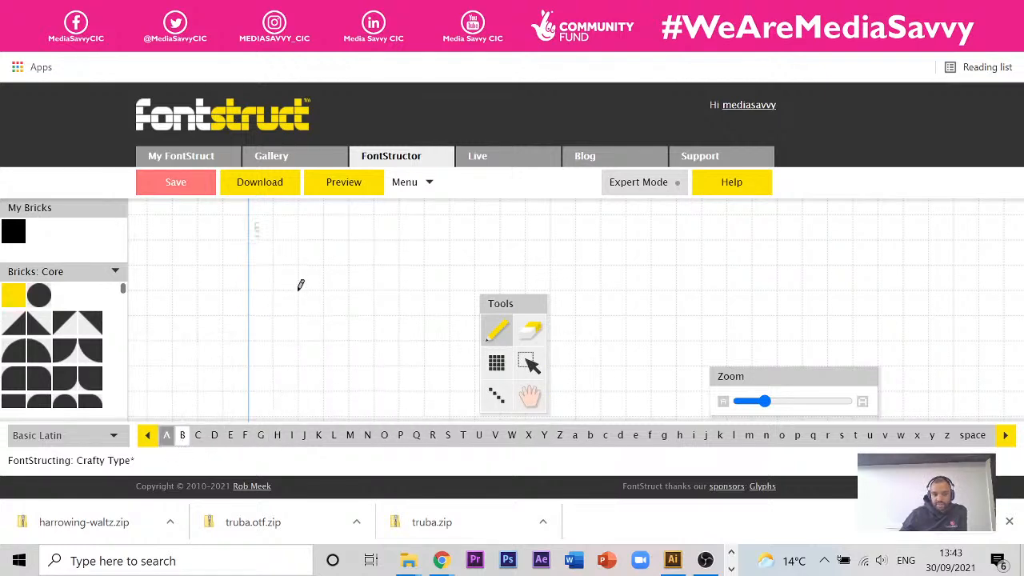
left_click(167, 435)
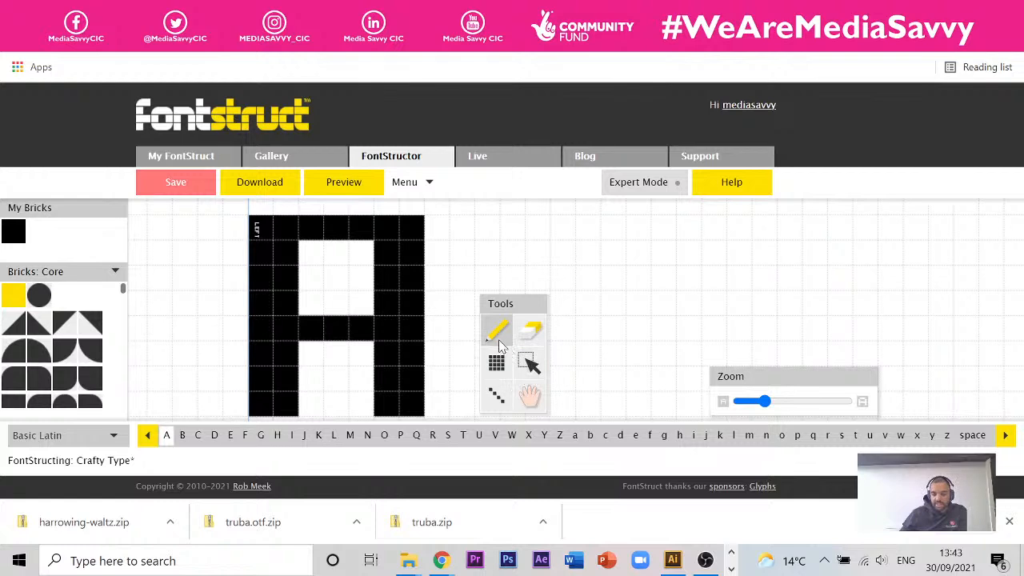
left_click(464, 225)
left_click(490, 226)
left_click(464, 251)
left_click(491, 250)
left_click(512, 252)
left_click(512, 228)
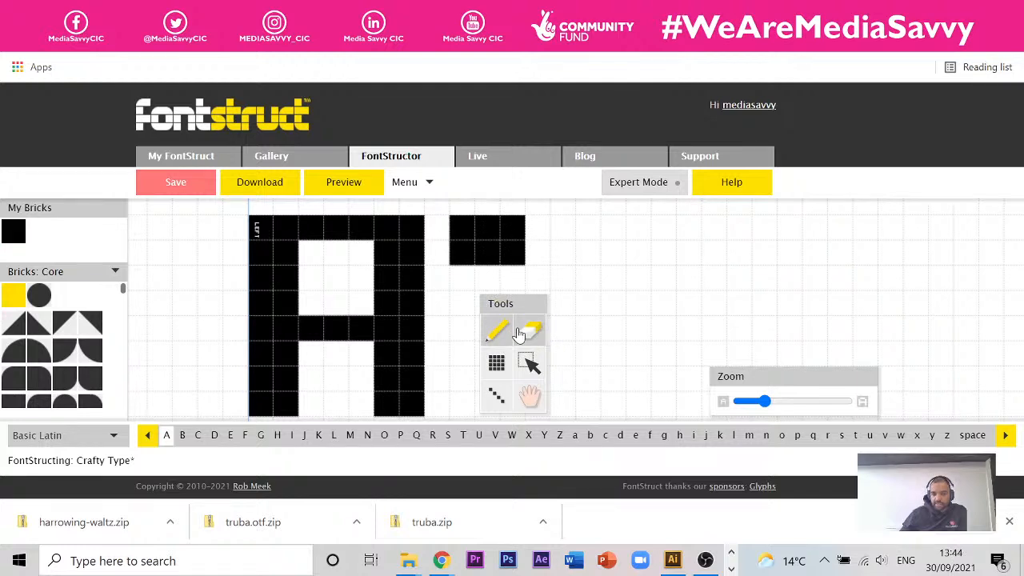
Try the Rectangle tool on a five-by-four block and the Line tool on a five-brick diagonal, and erase all samples beside the A
left_click(509, 369)
left_click_drag(588, 222, 683, 309)
left_click(498, 399)
left_click_drag(827, 218, 739, 328)
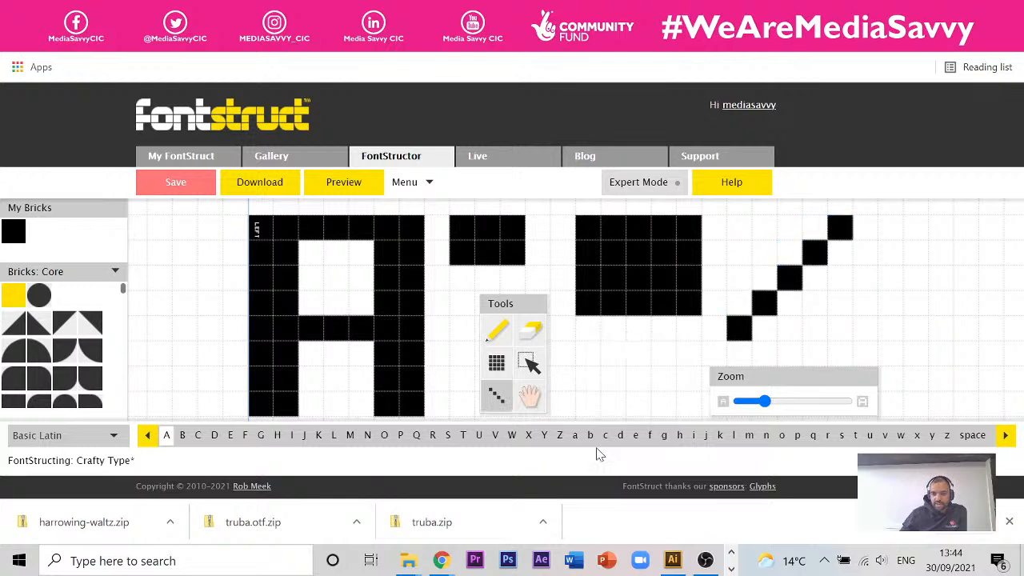
left_click(530, 339)
mouse_move(854, 221)
left_mouse_down()
mouse_move(787, 294)
mouse_move(747, 320)
mouse_move(743, 307)
mouse_move(733, 334)
mouse_move(595, 243)
mouse_move(462, 208)
left_mouse_up()
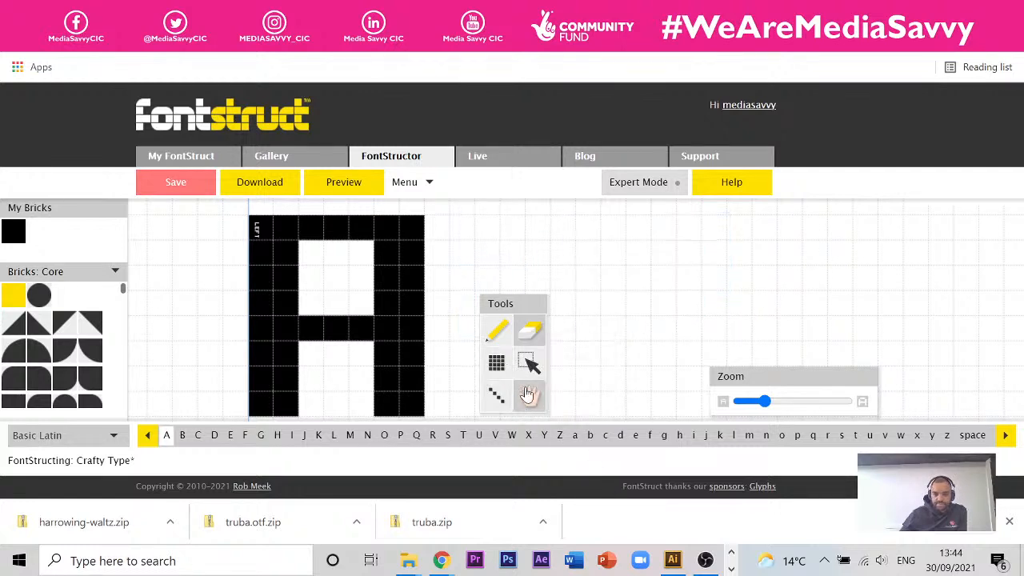
Copy the whole capital A and paste it into the capital B grid as a starting shape
left_click(527, 364)
left_click_drag(471, 220, 240, 420)
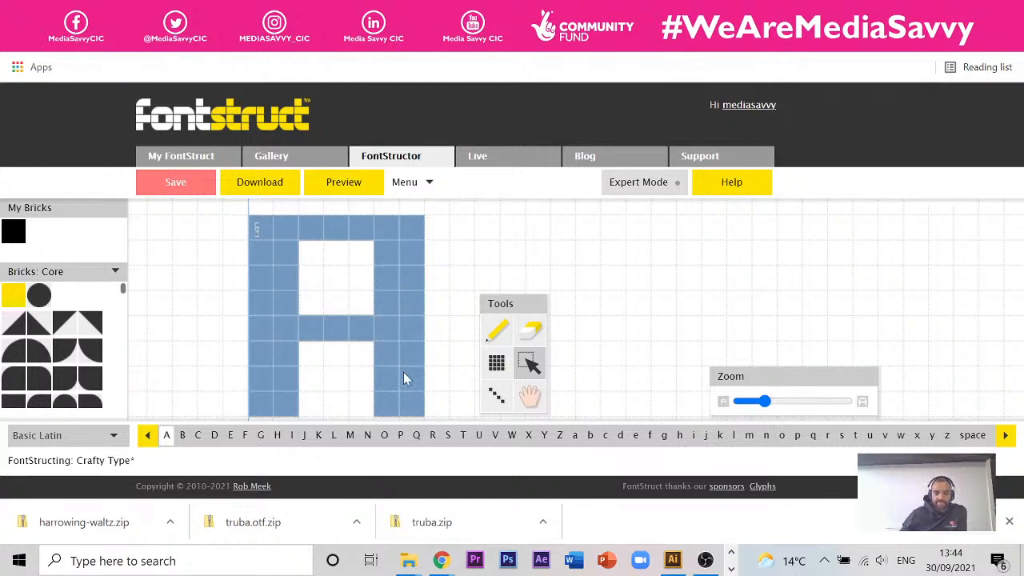
left_click(468, 242)
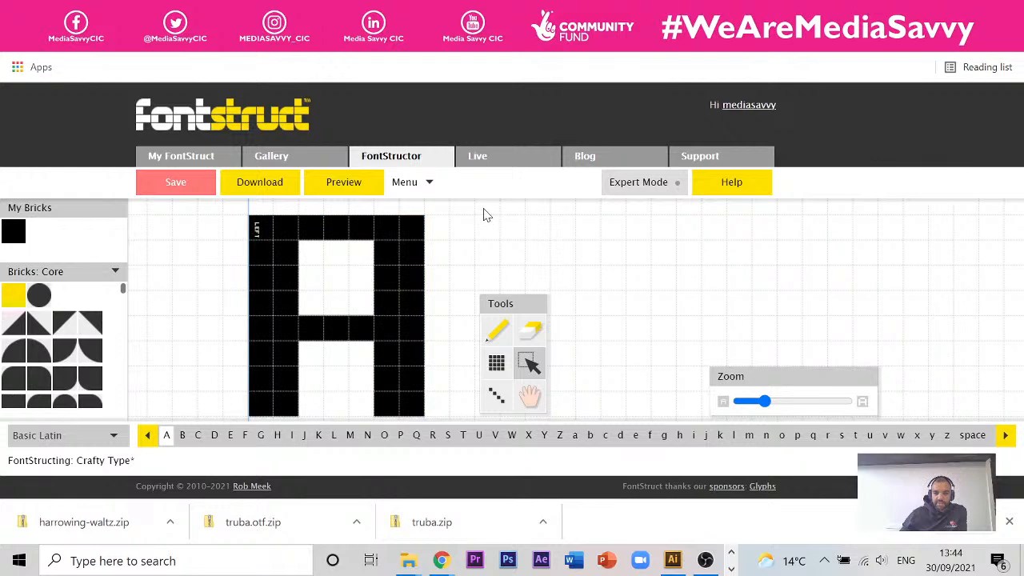
left_click_drag(478, 214, 240, 415)
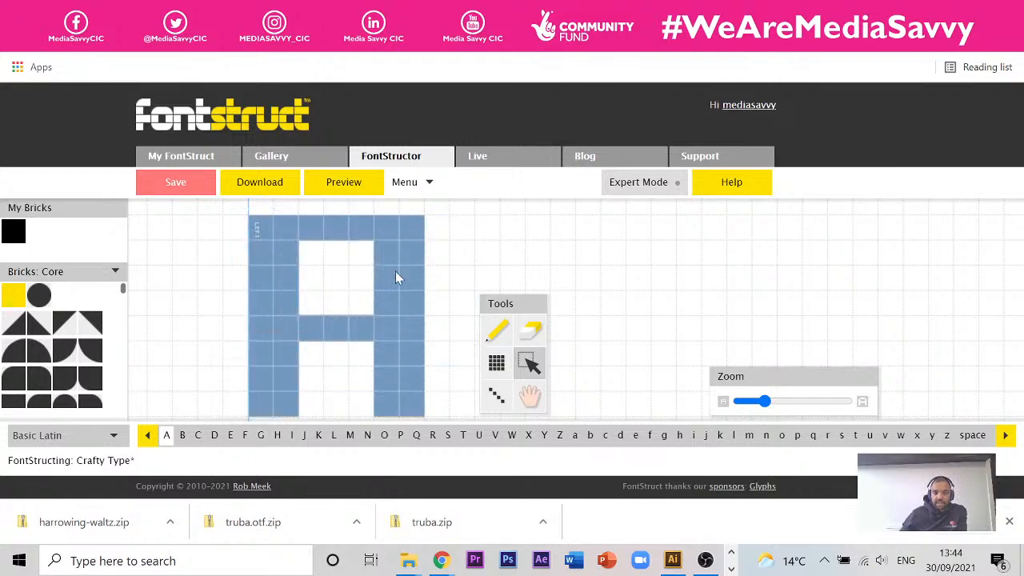
left_click(427, 189)
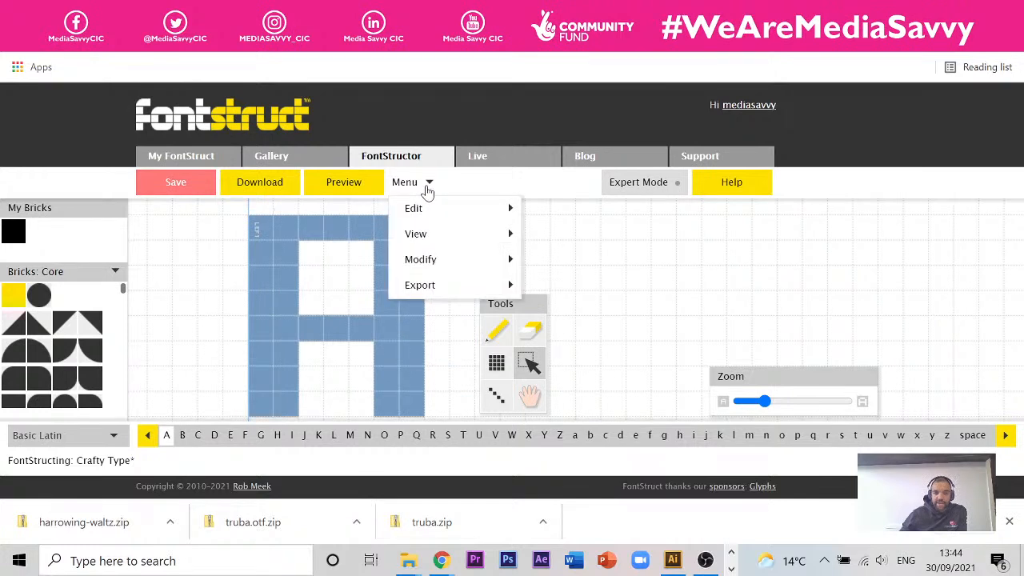
mouse_move(434, 206)
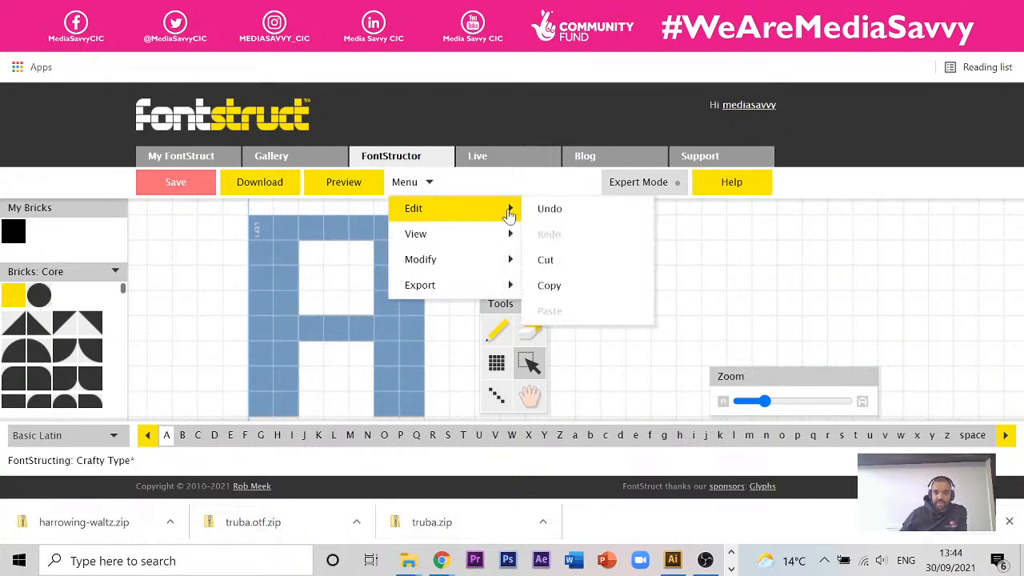
left_click(566, 285)
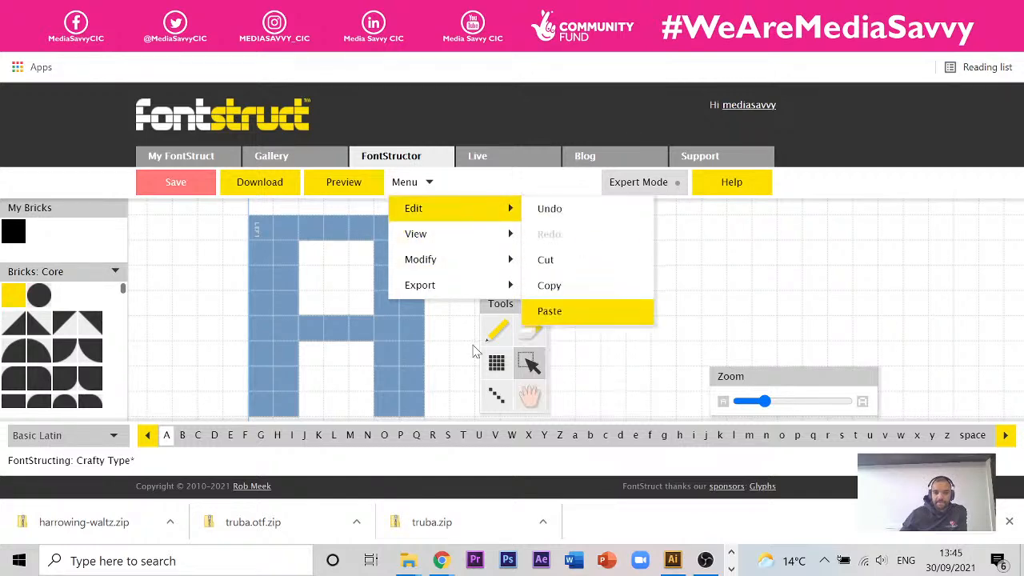
left_click(183, 436)
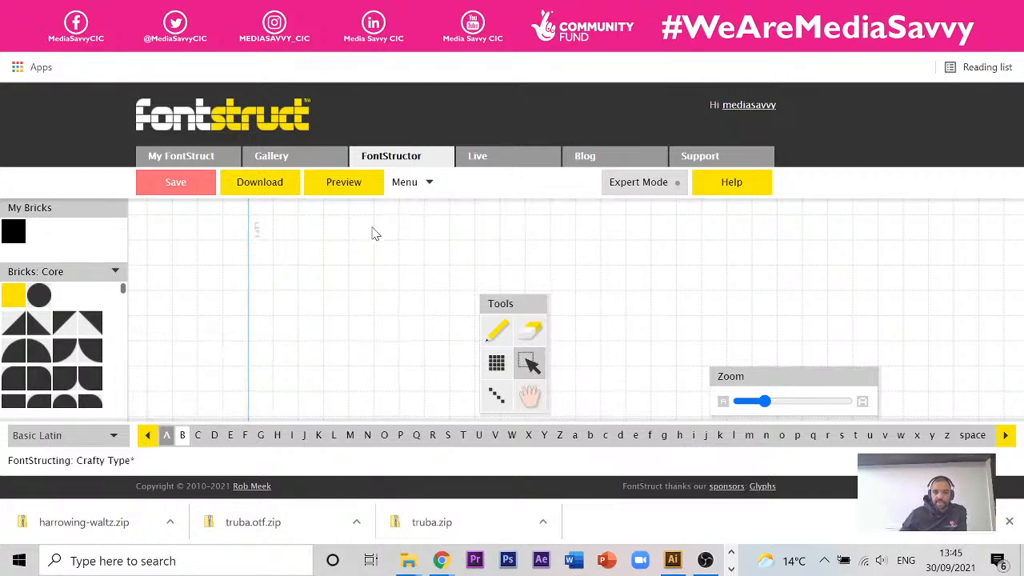
mouse_move(414, 187)
mouse_move(434, 206)
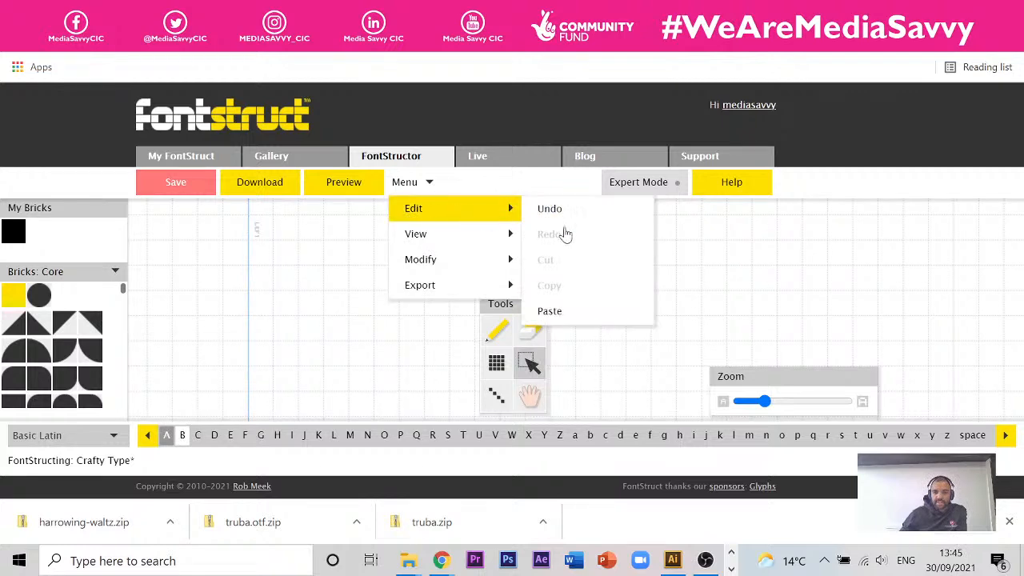
left_click(563, 313)
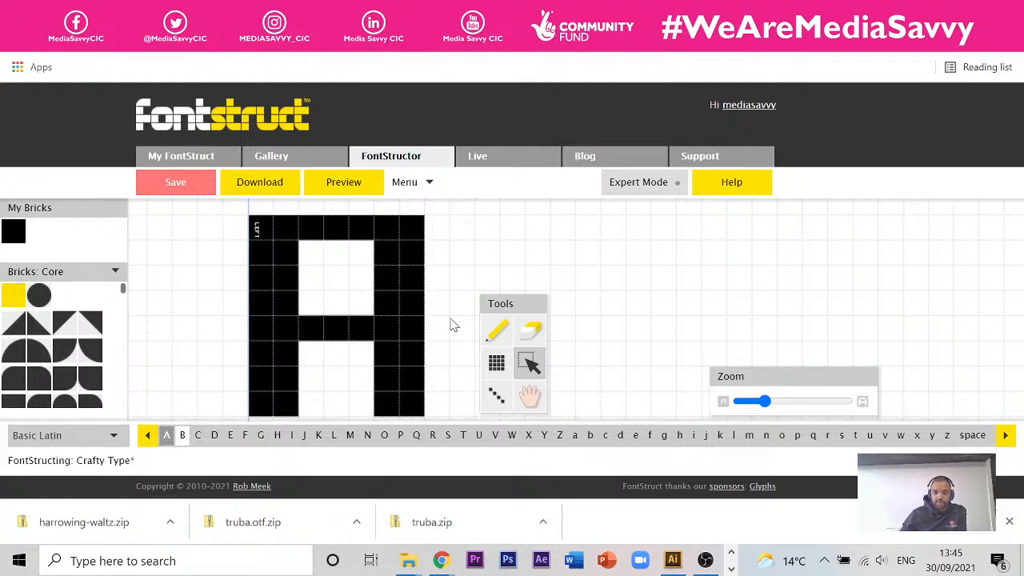
Reshape the pasted letter into a B by closing its base, raising the crossbar one row and notching three bricks on the right edge
left_click(502, 335)
left_click_drag(308, 397, 373, 396)
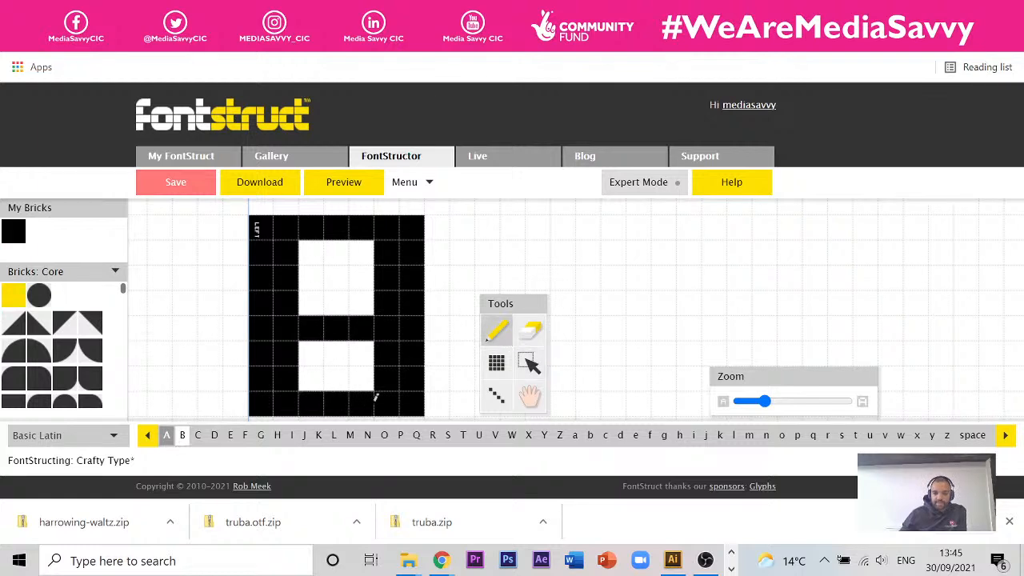
left_click_drag(317, 297, 361, 301)
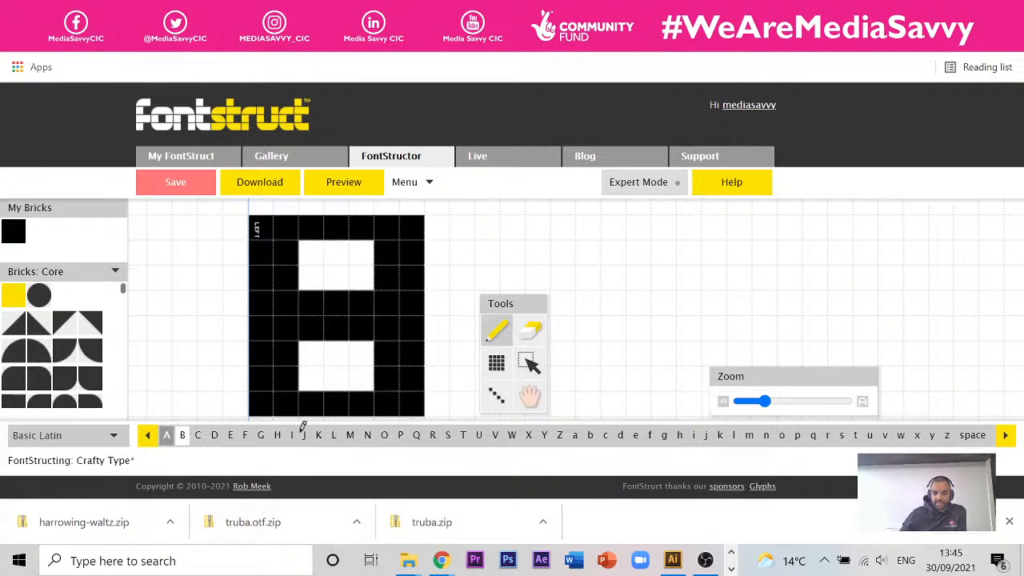
left_click(530, 330)
left_click_drag(368, 340, 315, 340)
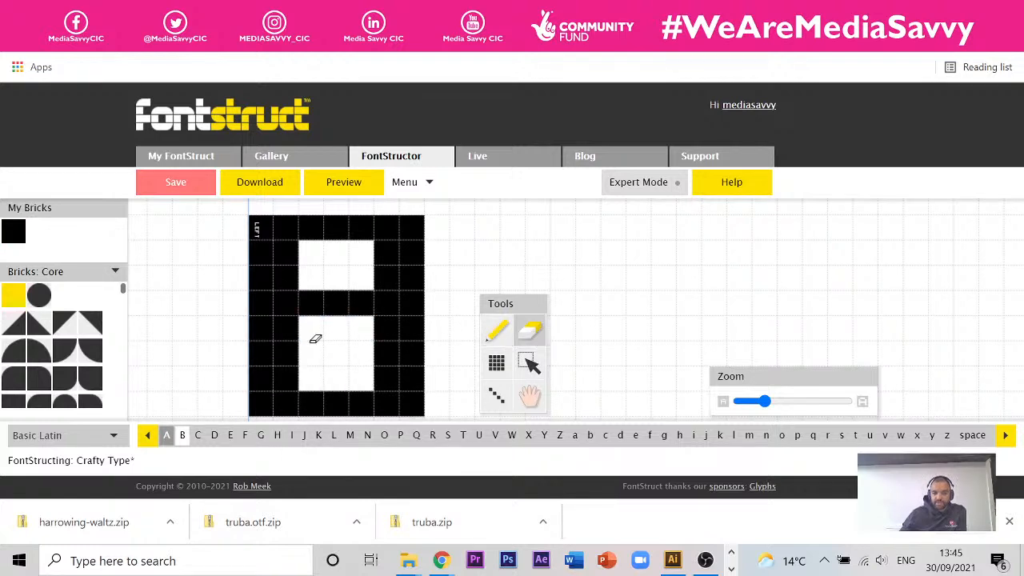
left_click(421, 226)
left_click(421, 402)
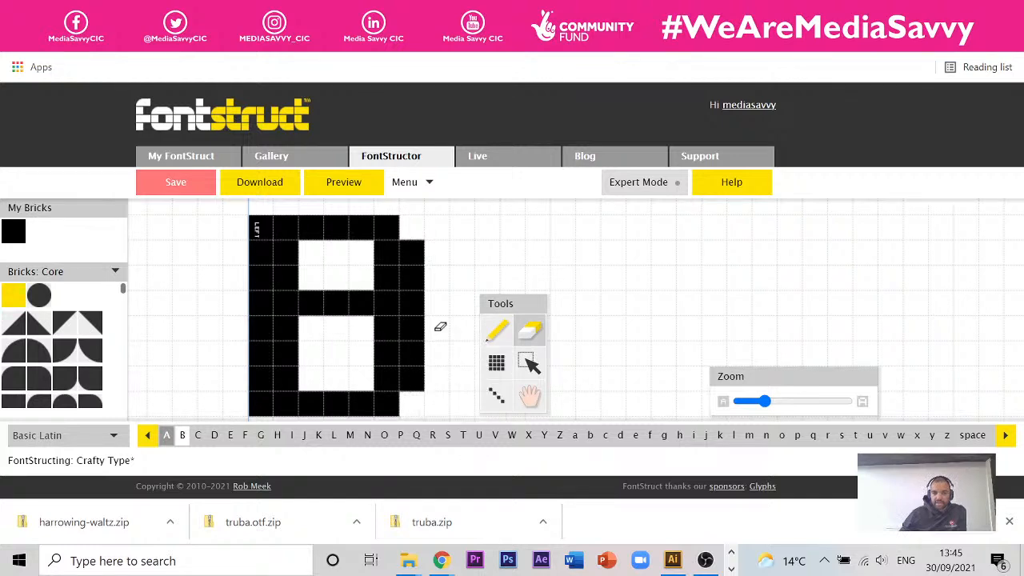
left_click(421, 301)
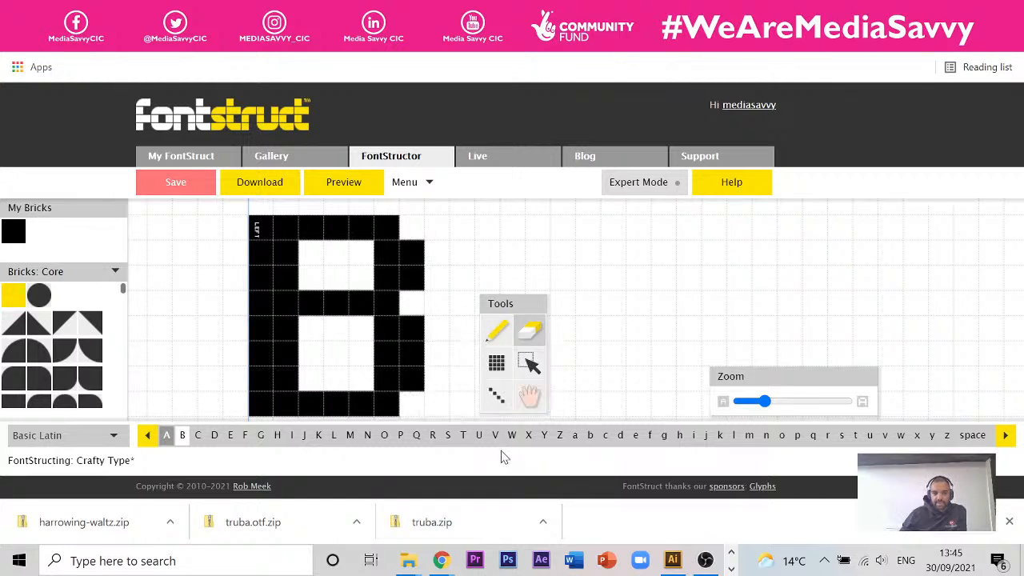
Raise the crossbar of the capital A by one row so it matches the B
left_click(166, 435)
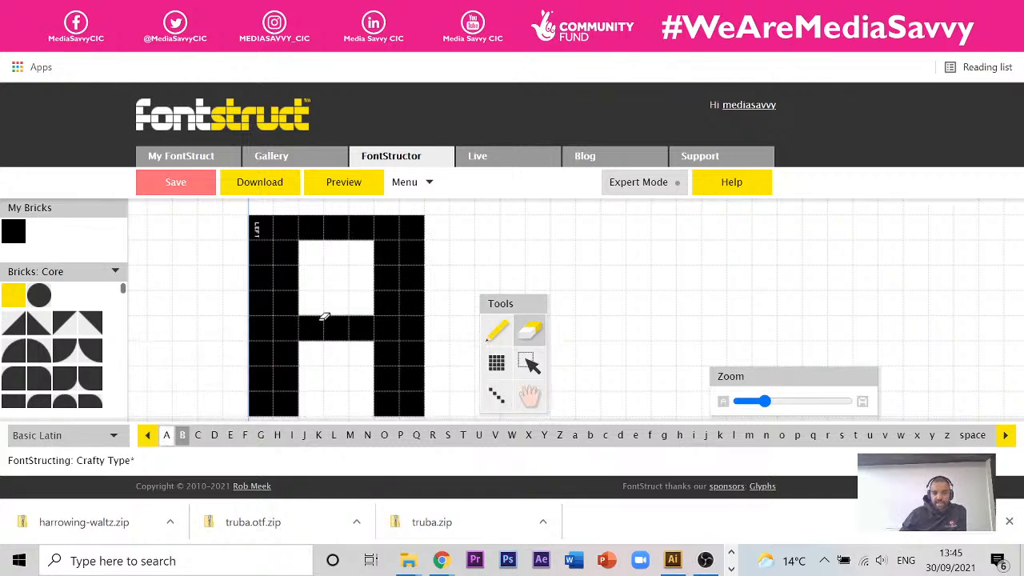
left_click(496, 330)
left_click_drag(304, 294, 361, 296)
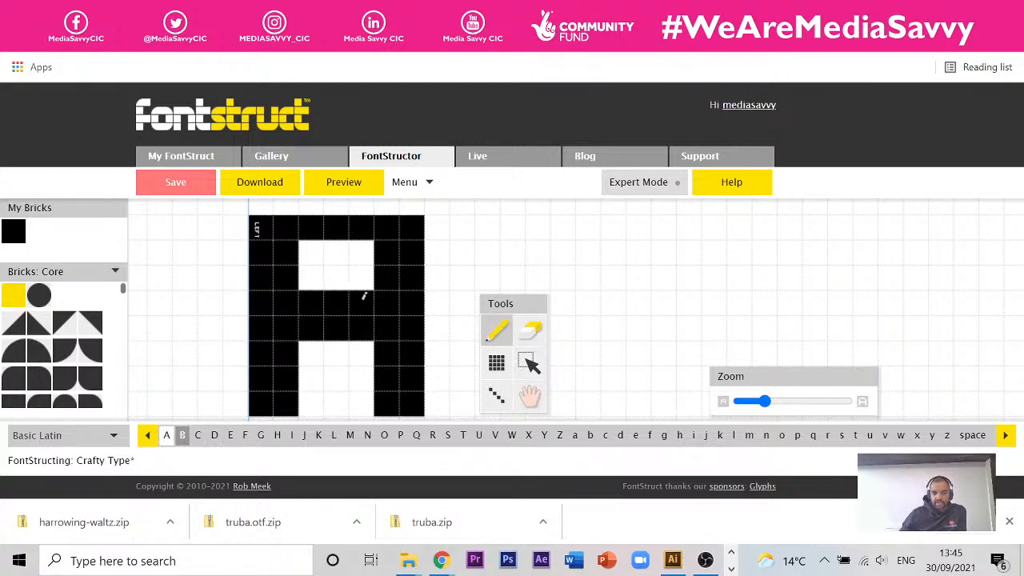
left_click(516, 342)
left_click_drag(364, 343, 304, 330)
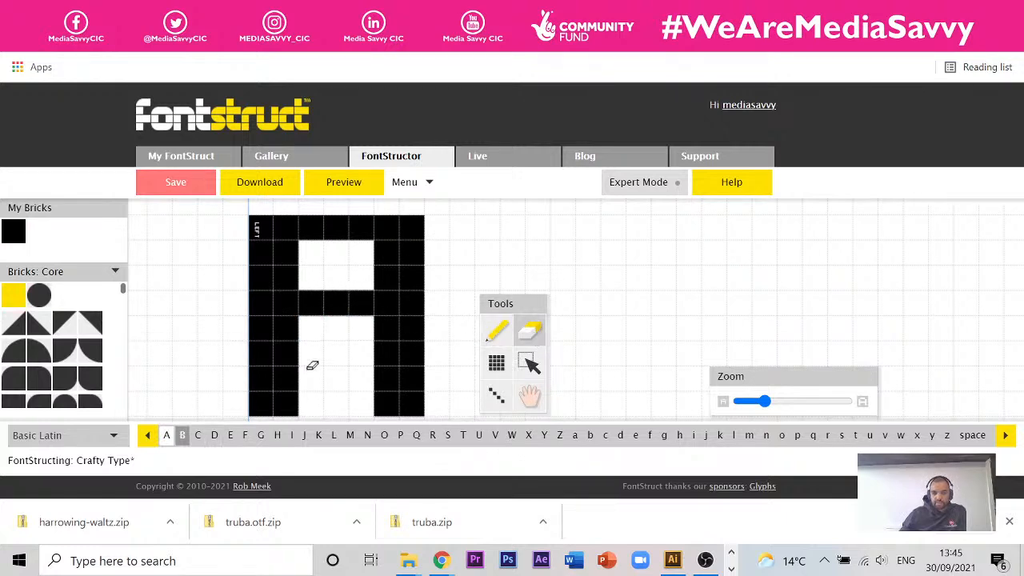
Save the Crafty Type font and open the My FontStruct list to its entry
left_click(183, 436)
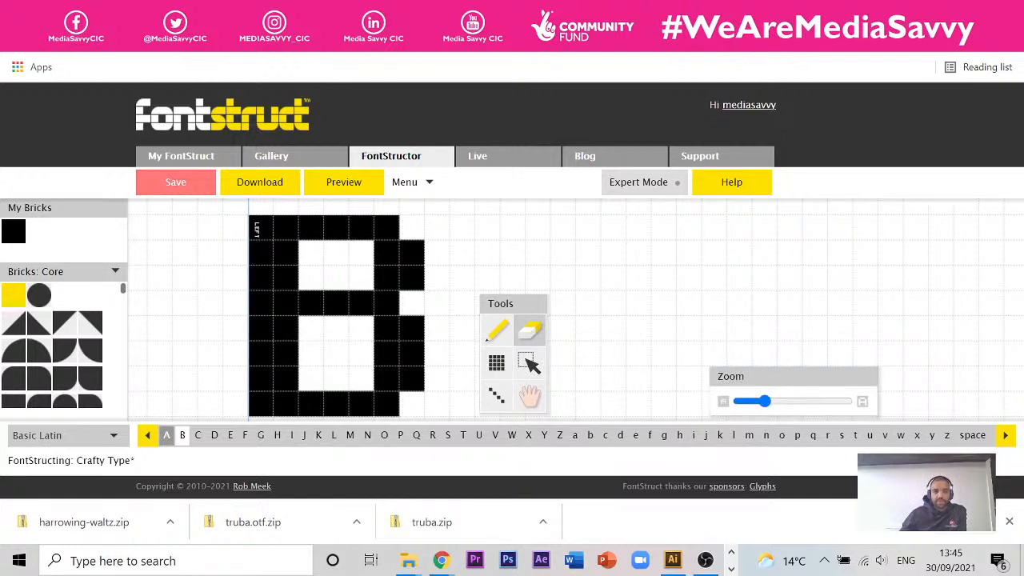
left_click(215, 158)
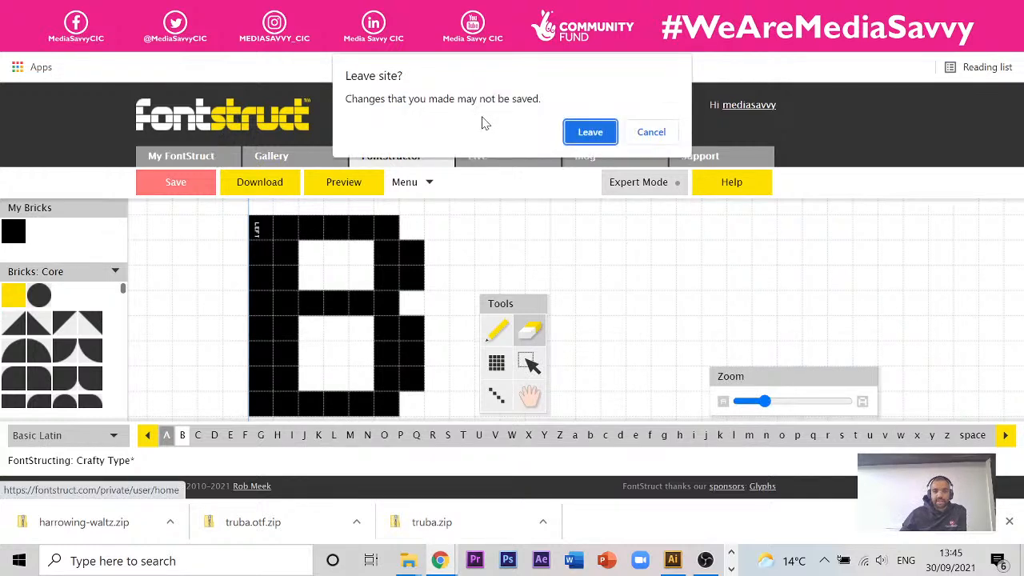
left_click(668, 139)
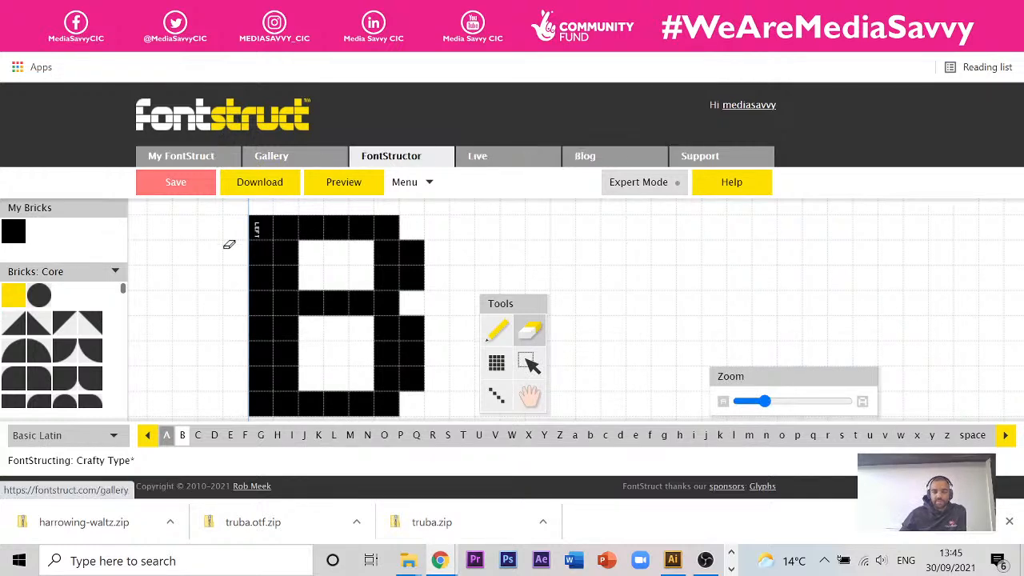
left_click(169, 186)
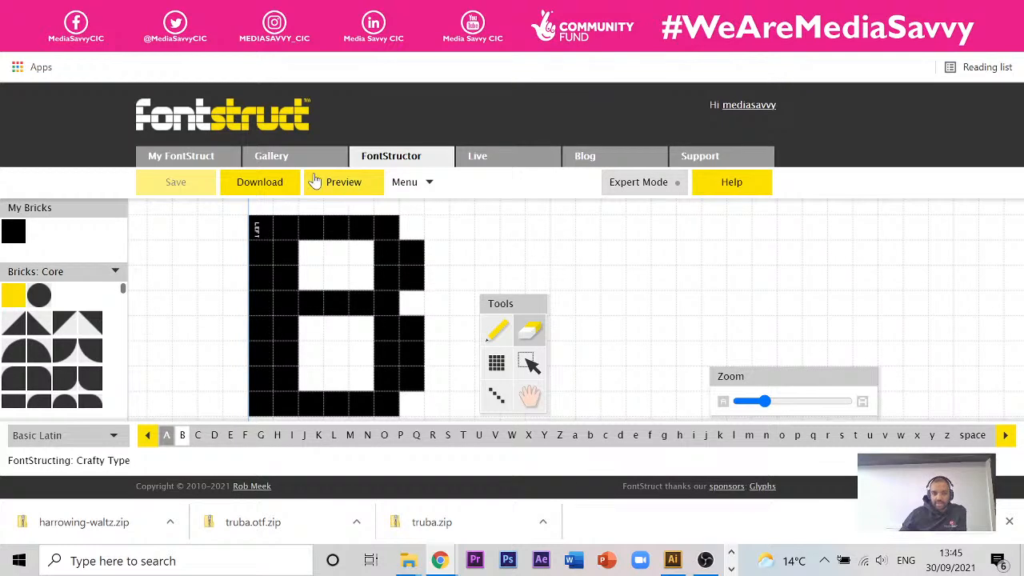
left_click(221, 160)
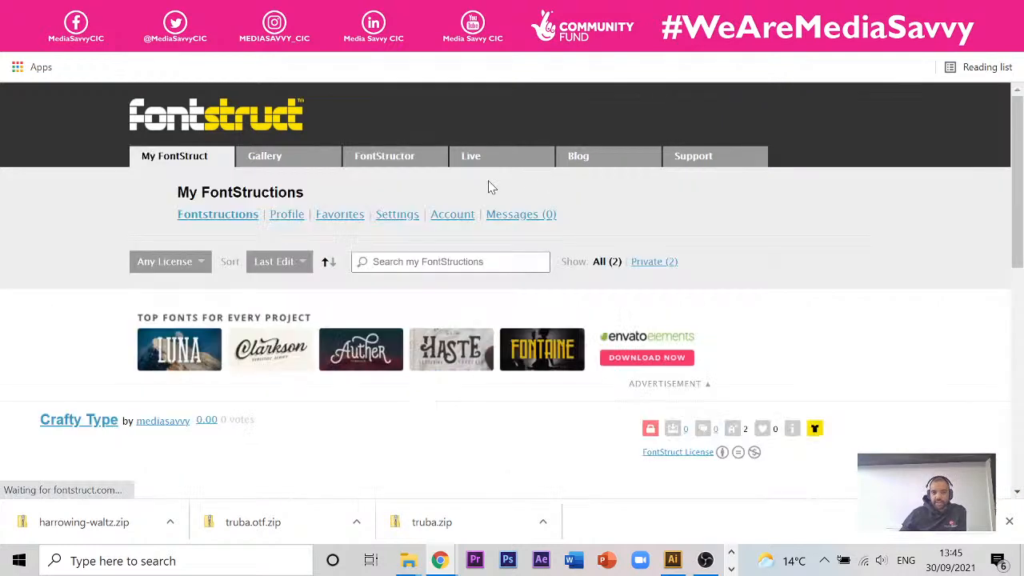
scroll(349, 304, "down", 3)
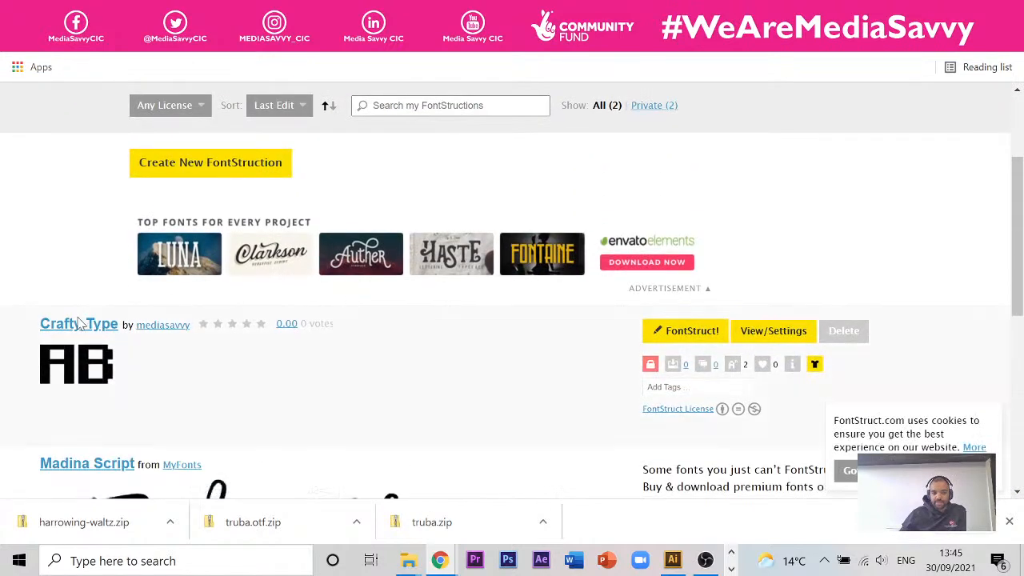
Open the Typehappy font from the My FontStruct list in the editor and look through its capitals B, C and D
scroll(116, 276, "down", 3)
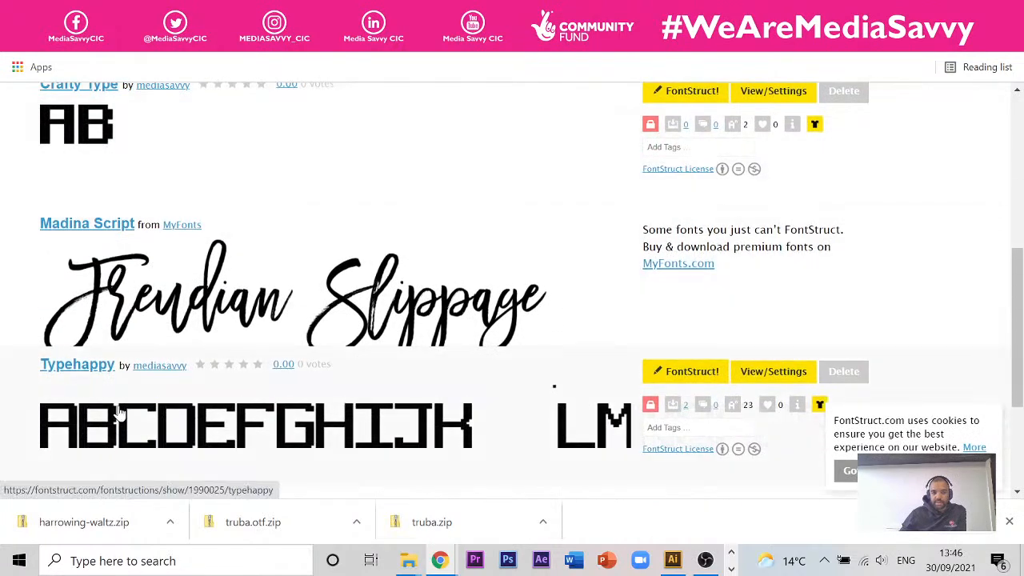
left_click(121, 409)
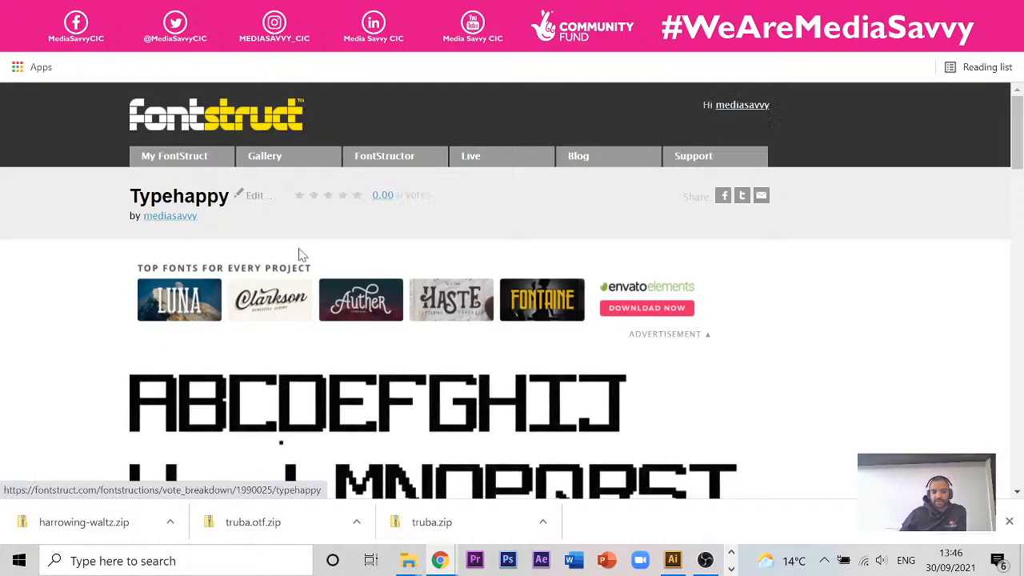
scroll(302, 287, "down", 2)
scroll(302, 286, "down", 3)
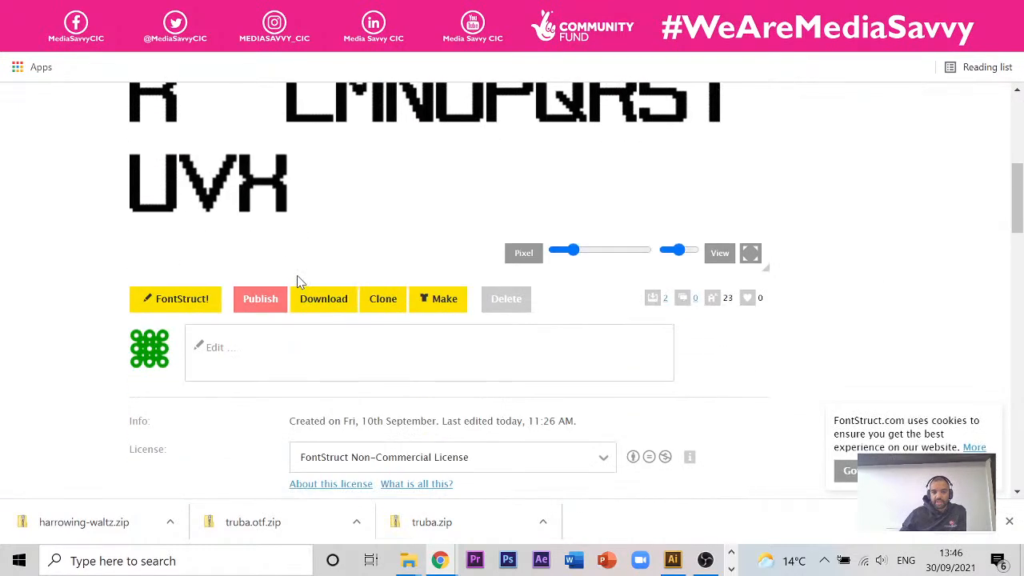
left_click(200, 302)
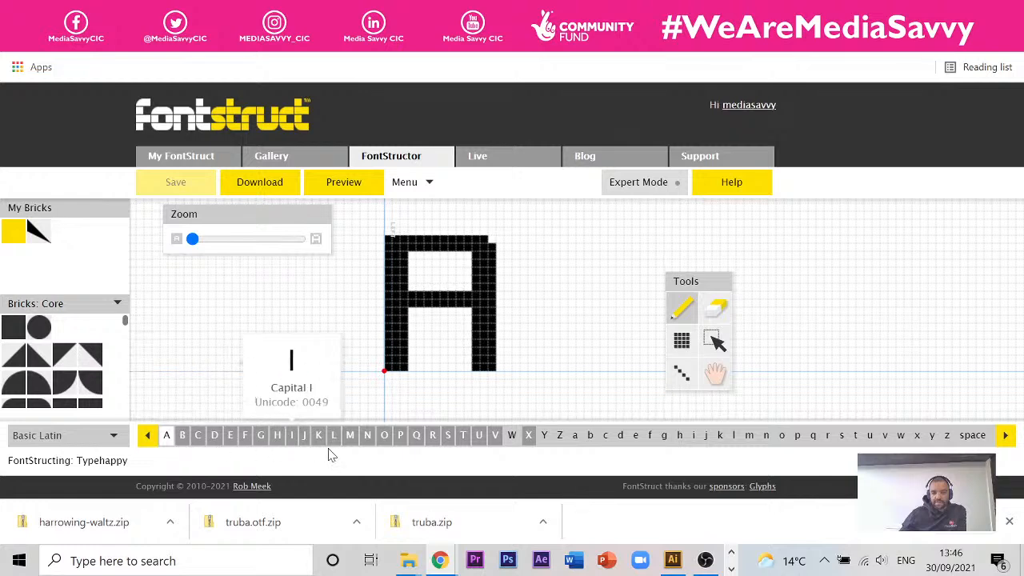
left_click(183, 444)
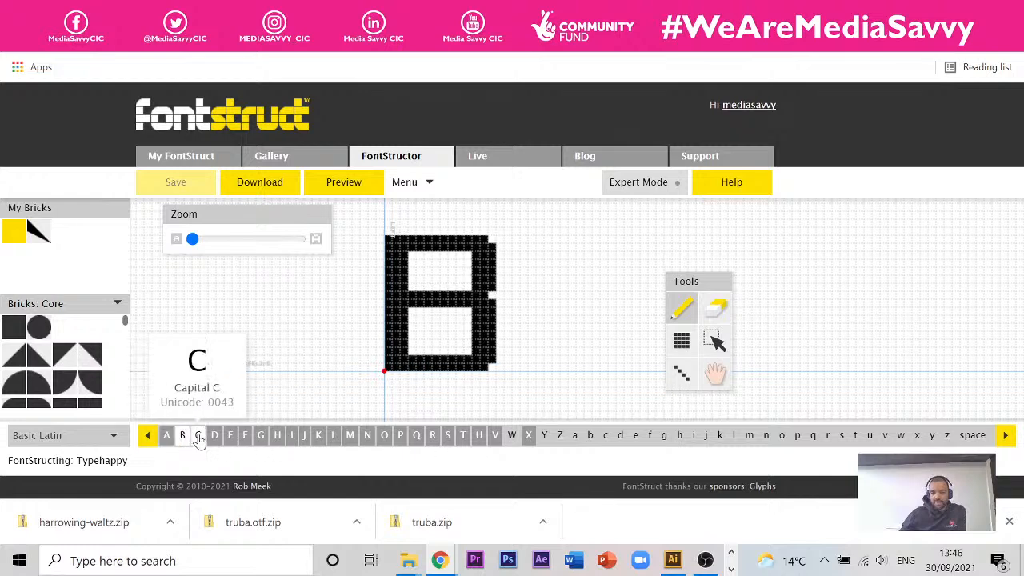
left_click(199, 440)
left_click(216, 442)
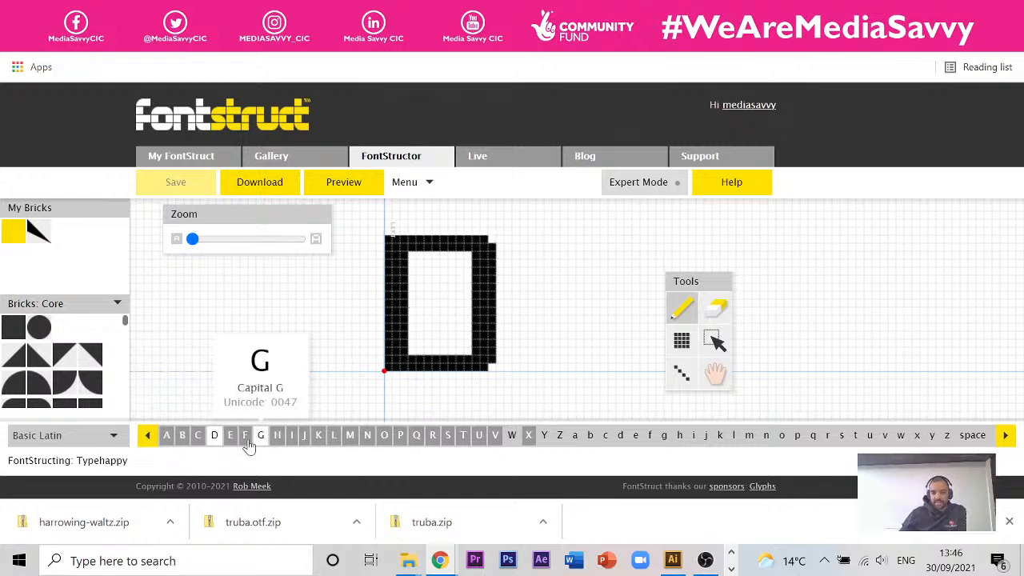
Copy the whole capital V and paste it into the empty capital W grid as a starting shape
left_click(513, 439)
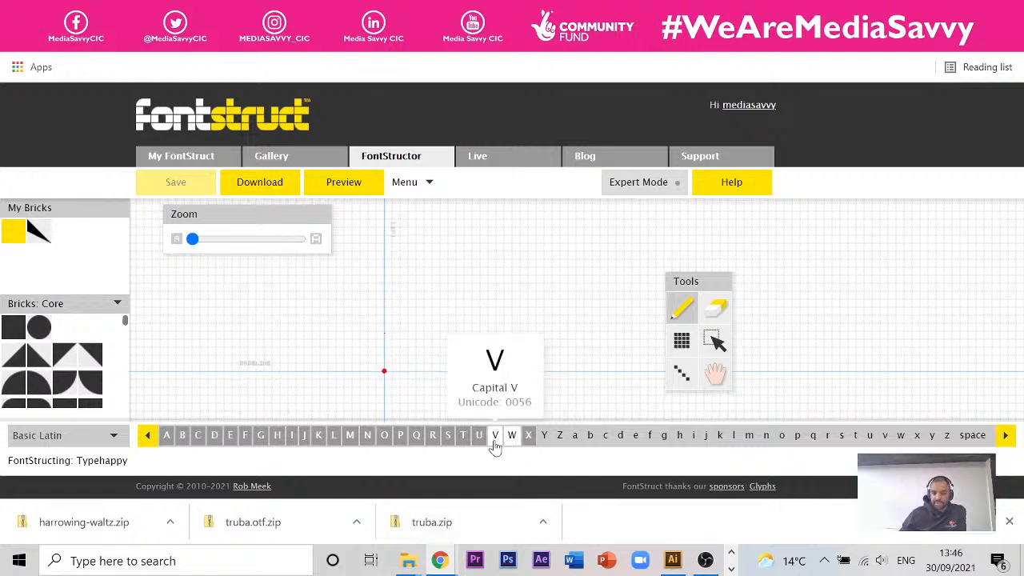
left_click(494, 440)
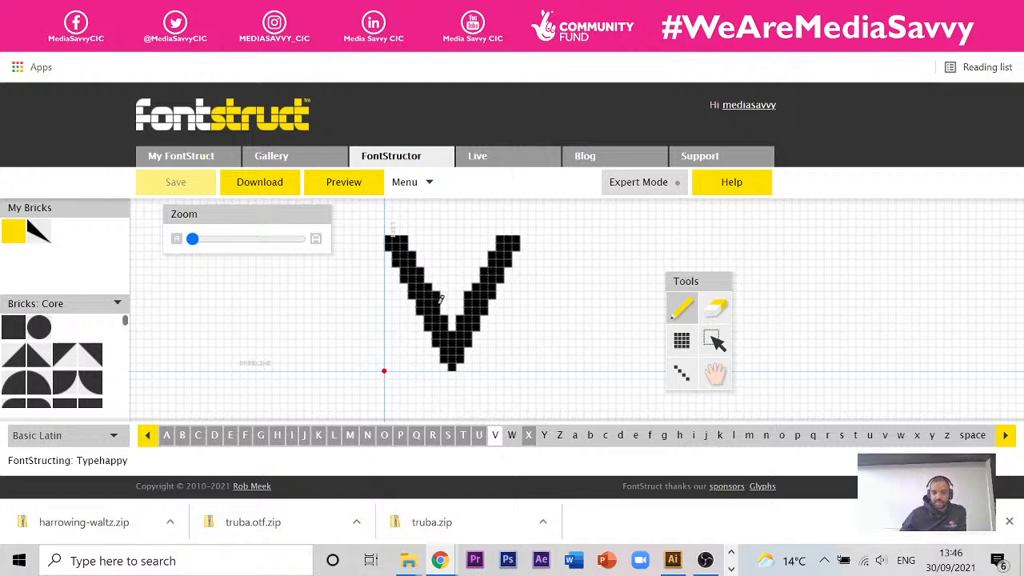
left_click(716, 342)
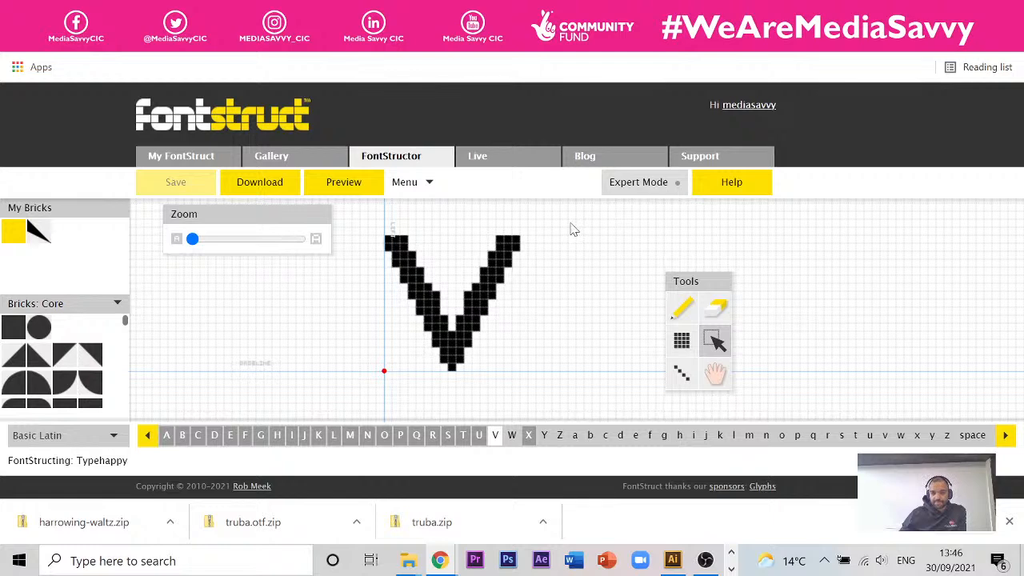
left_click_drag(560, 239, 384, 388)
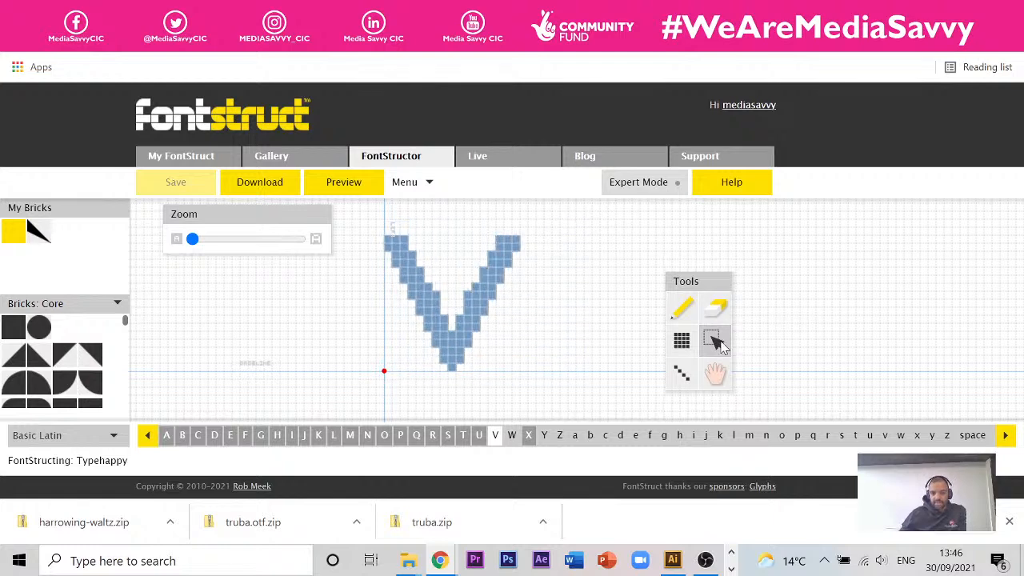
left_click(424, 184)
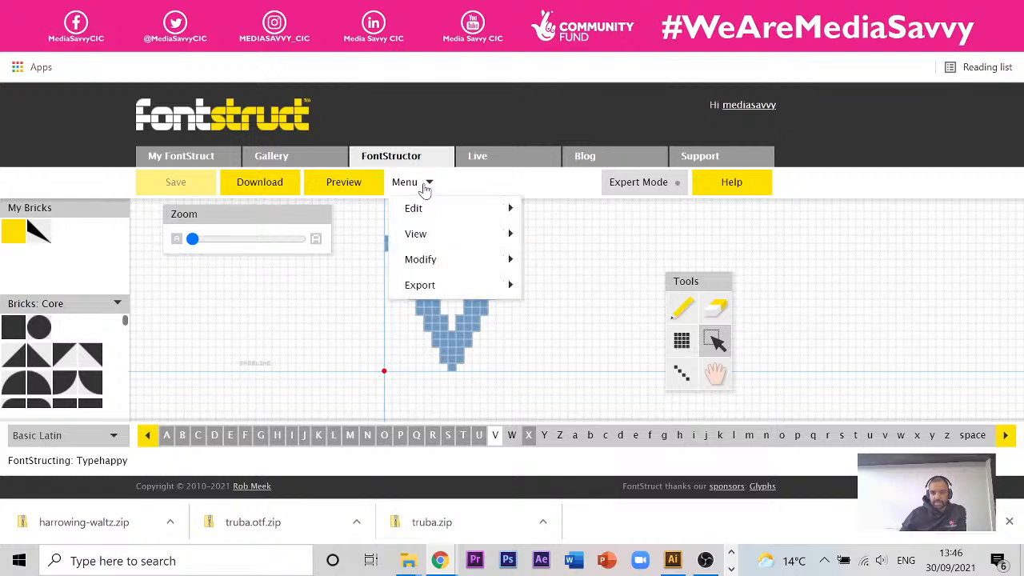
mouse_move(424, 206)
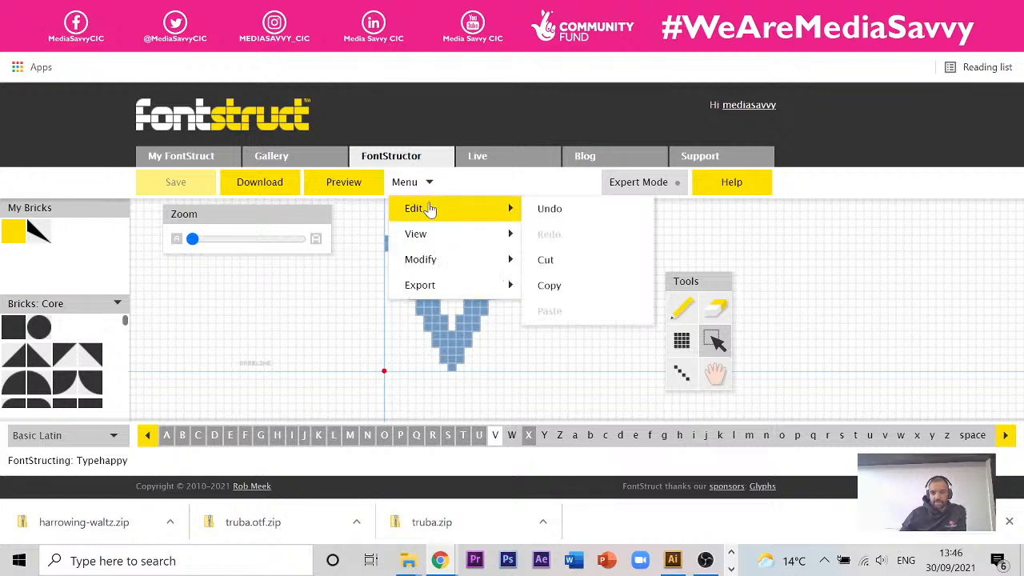
left_click(590, 286)
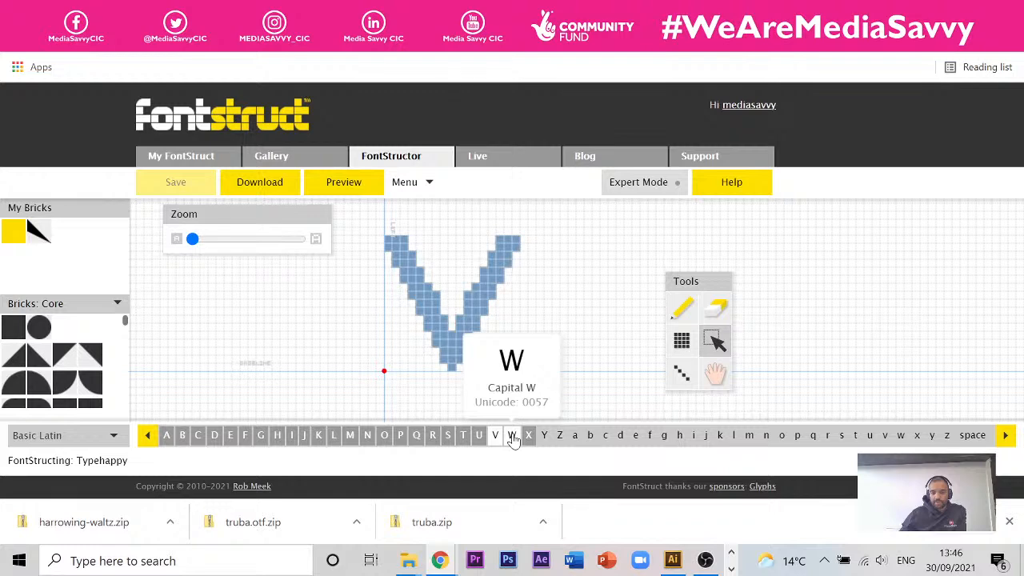
left_click(513, 440)
left_click(430, 182)
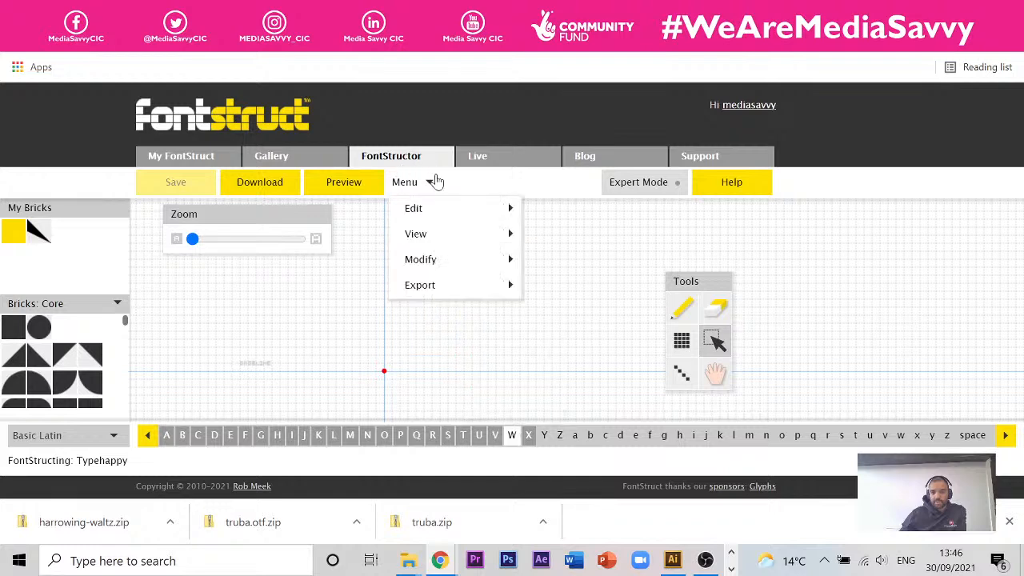
mouse_move(470, 214)
left_click(589, 312)
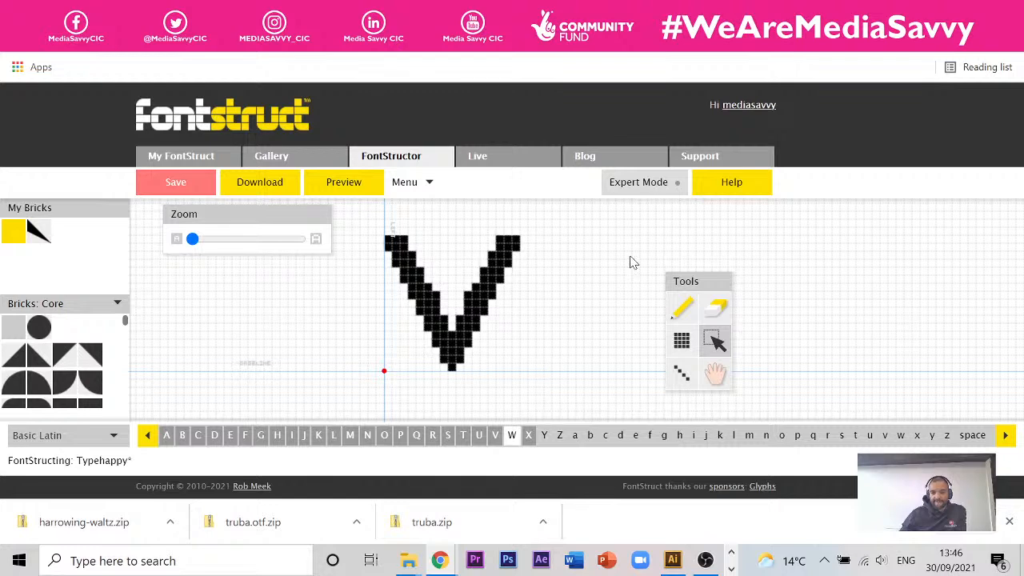
Paste a second V into the W grid and move it against the first so their inner arms overlap
left_click(431, 183)
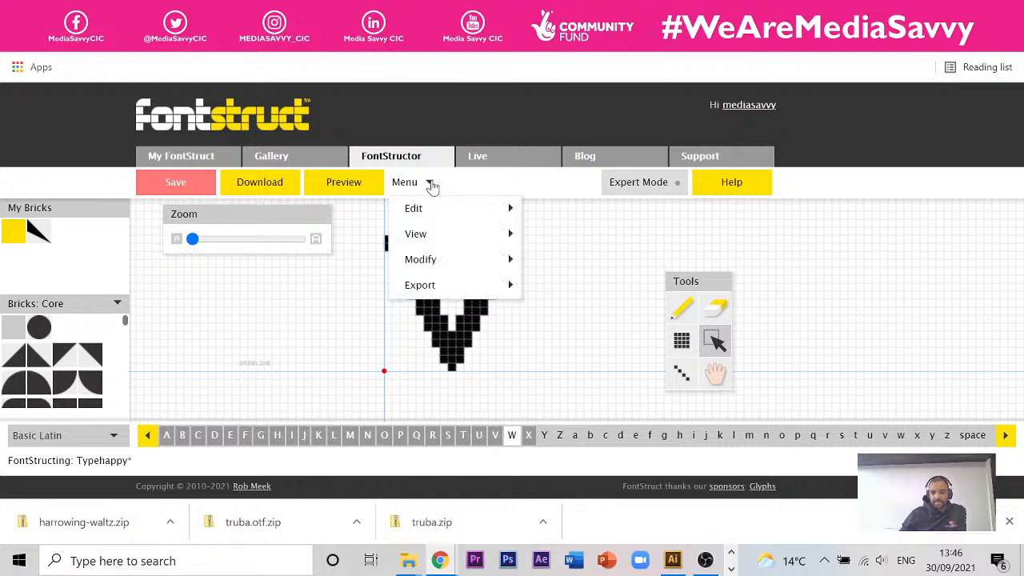
mouse_move(460, 212)
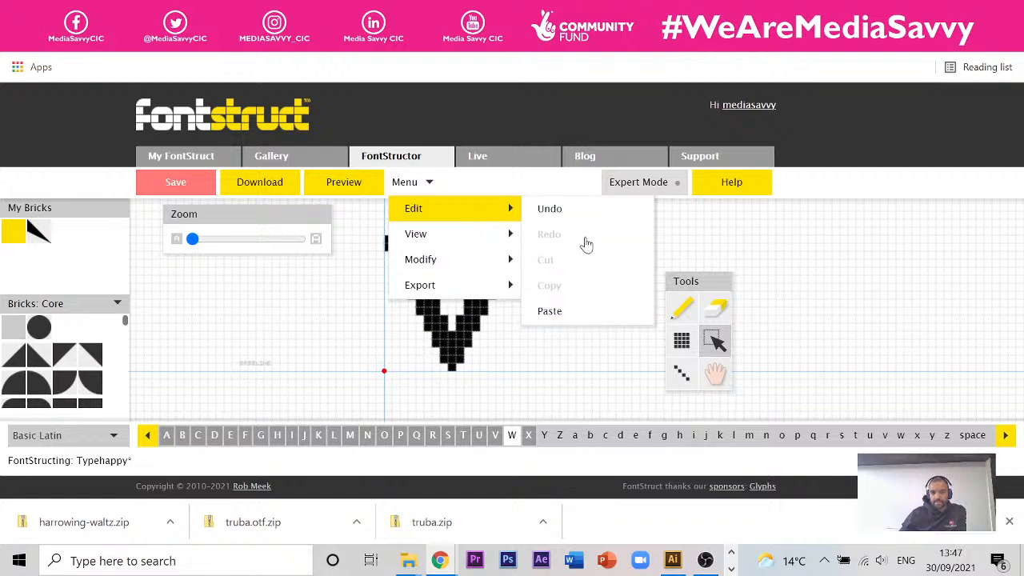
left_click(554, 319)
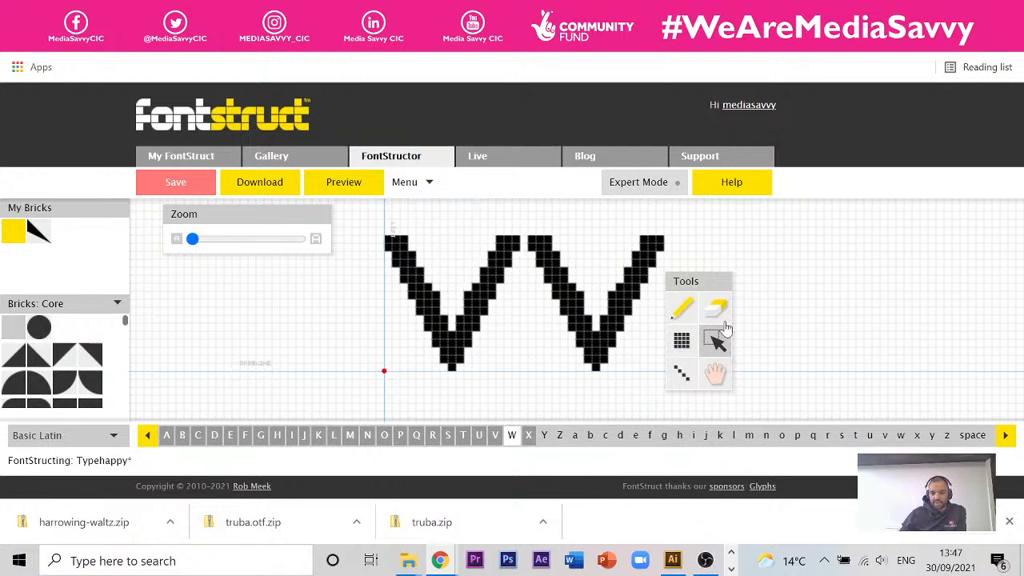
left_click(714, 342)
left_click_drag(700, 220, 531, 398)
left_click_drag(550, 252, 482, 258)
left_click(686, 248)
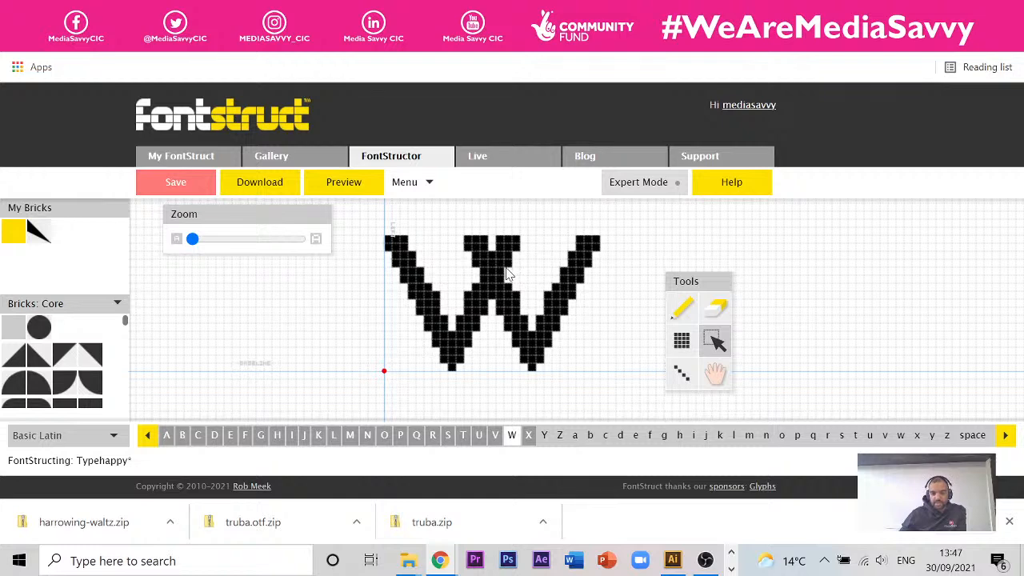
Erase the crossing tips above the W's centre so the inner arms meet in a single-brick peak
left_click(715, 309)
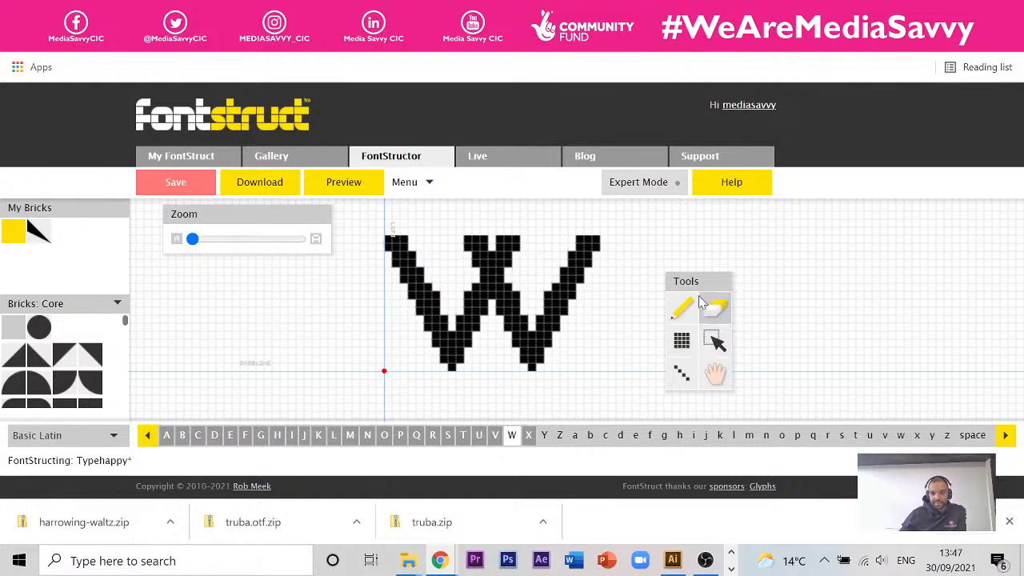
mouse_move(554, 224)
left_mouse_down()
mouse_move(512, 253)
mouse_move(497, 248)
left_mouse_up()
left_click_drag(436, 229, 486, 264)
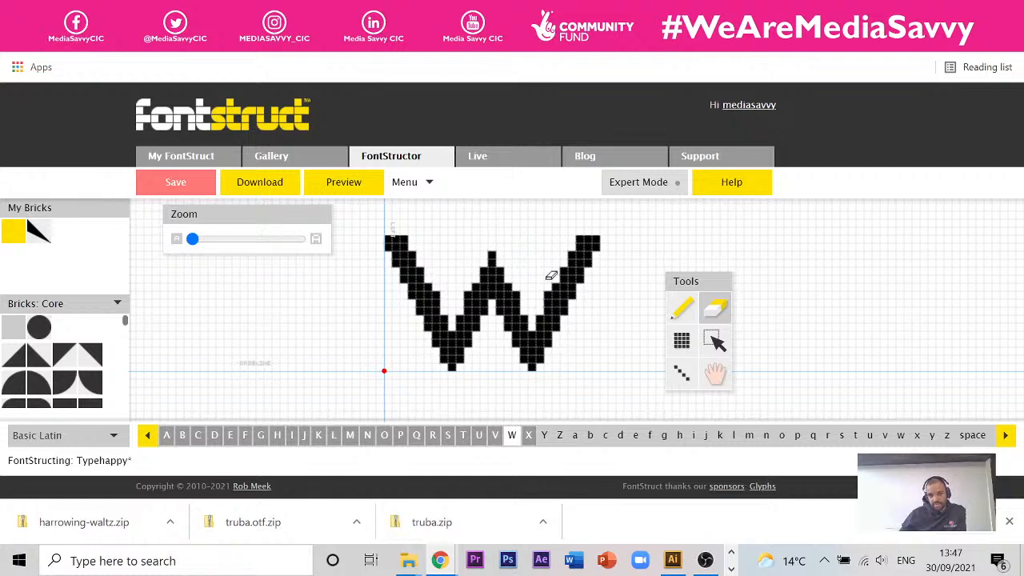
left_click(491, 254)
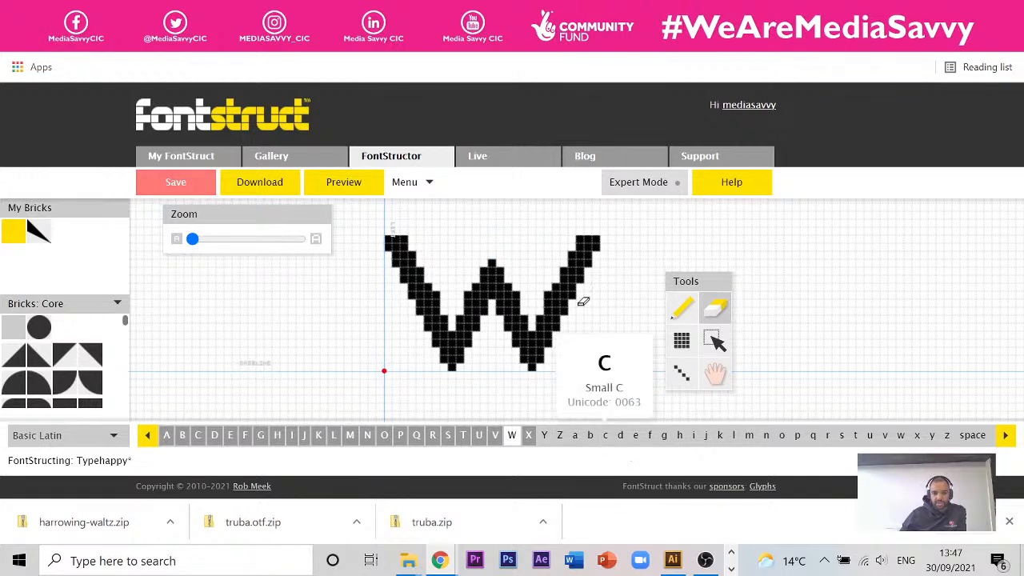
Open the capital X and select the whole letter
left_click(530, 439)
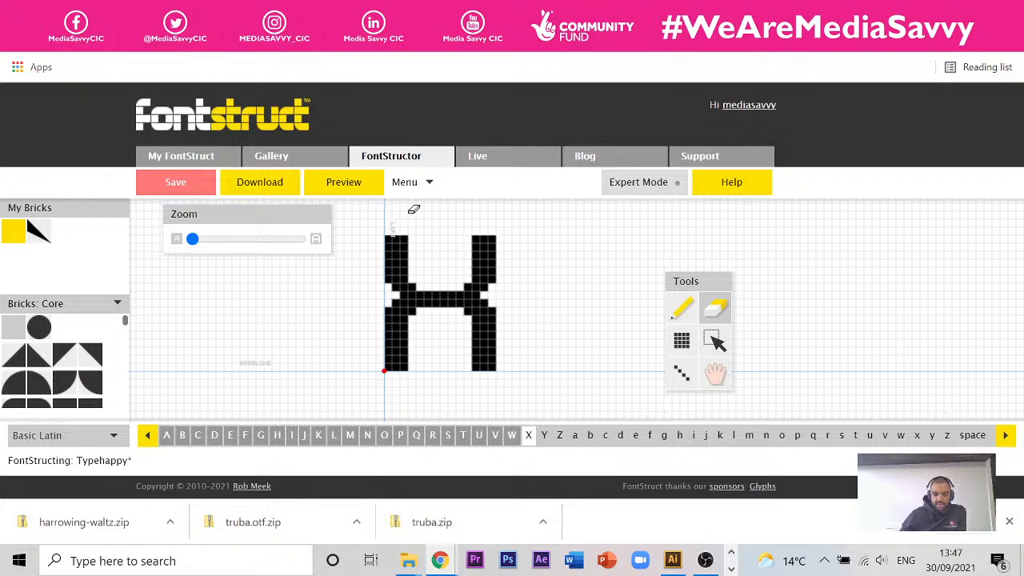
left_click(711, 342)
left_click_drag(536, 219, 373, 379)
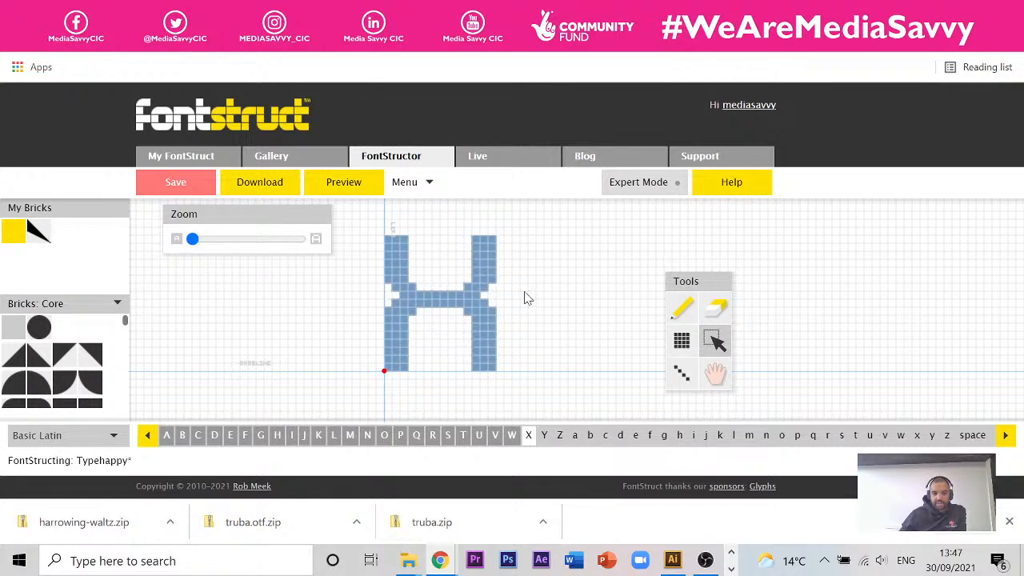
left_click(428, 183)
mouse_move(496, 209)
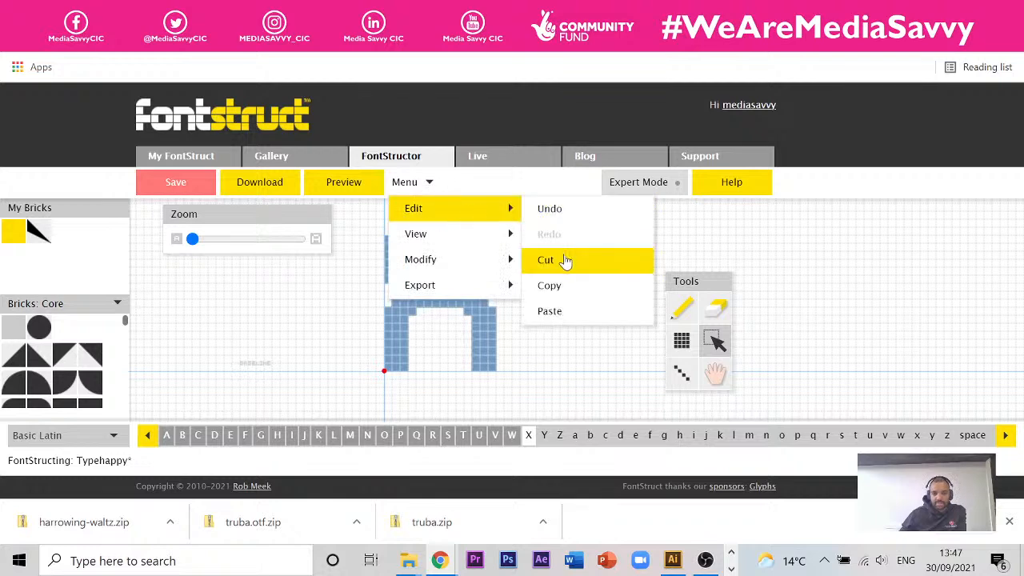
left_click(600, 331)
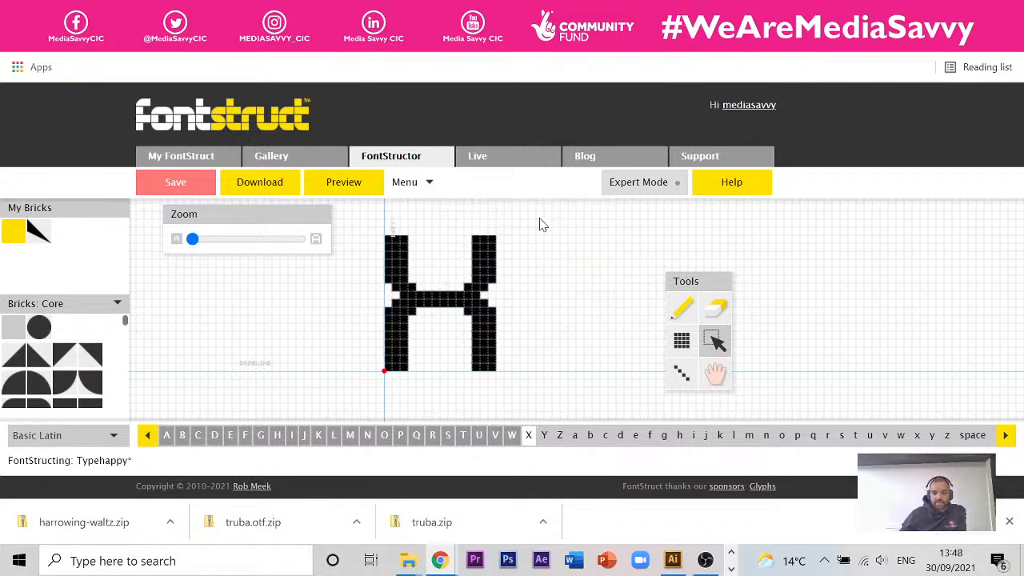
Copy the upper half of the capital X including its crossbar and paste it into the empty capital Y grid
left_click_drag(576, 201, 364, 309)
left_click(430, 182)
mouse_move(431, 206)
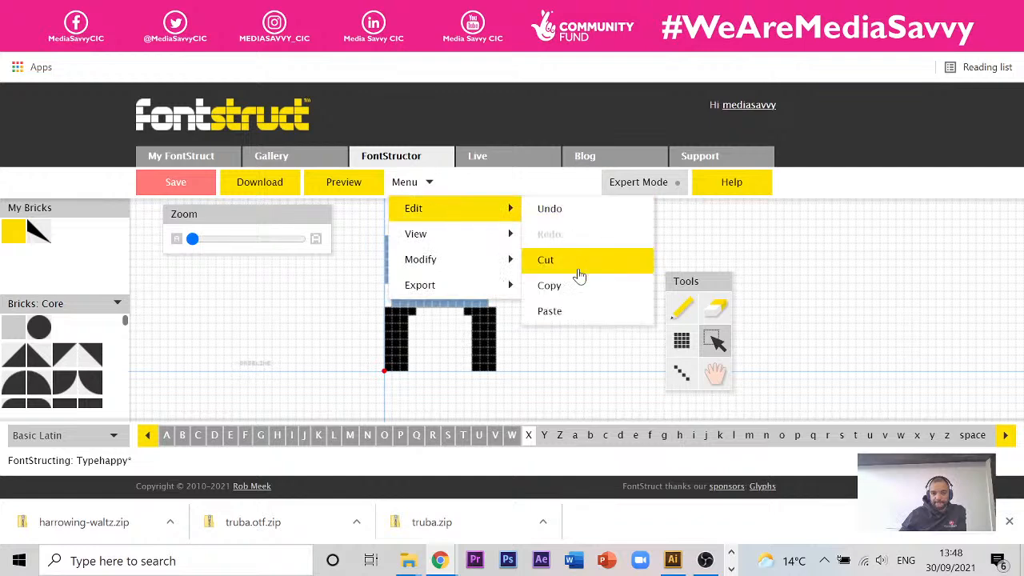
left_click(543, 434)
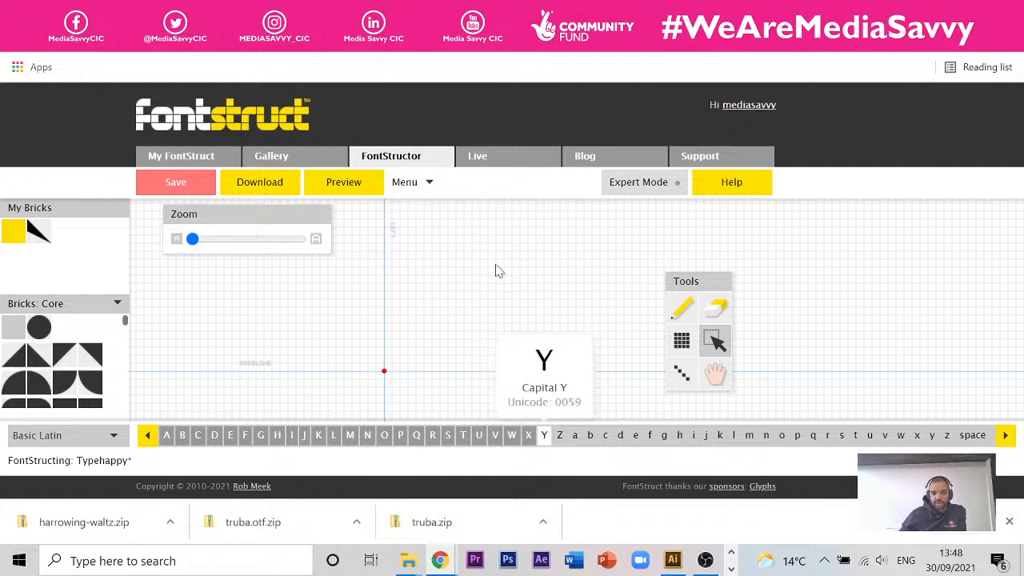
left_click(410, 183)
mouse_move(433, 208)
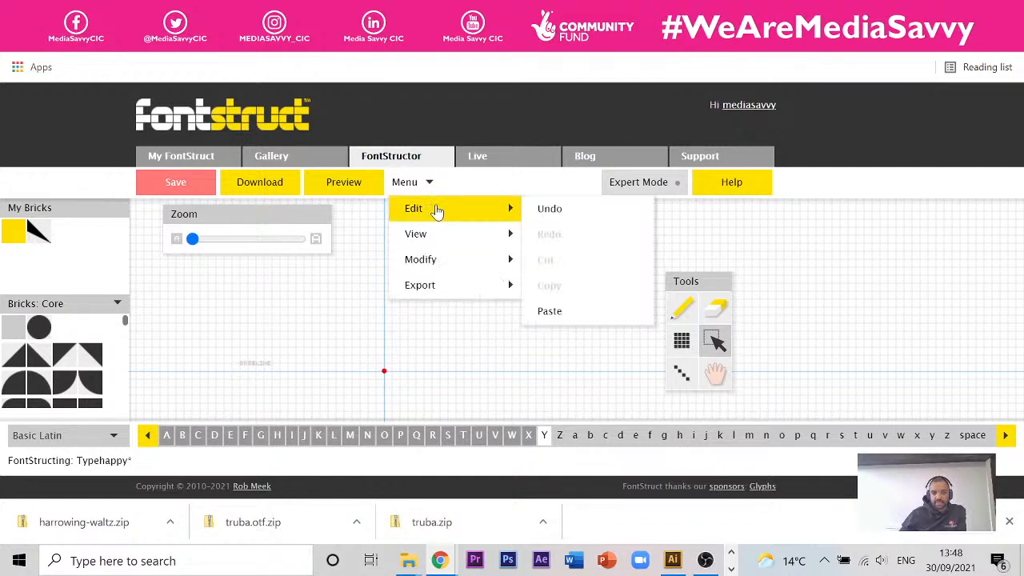
left_click(570, 320)
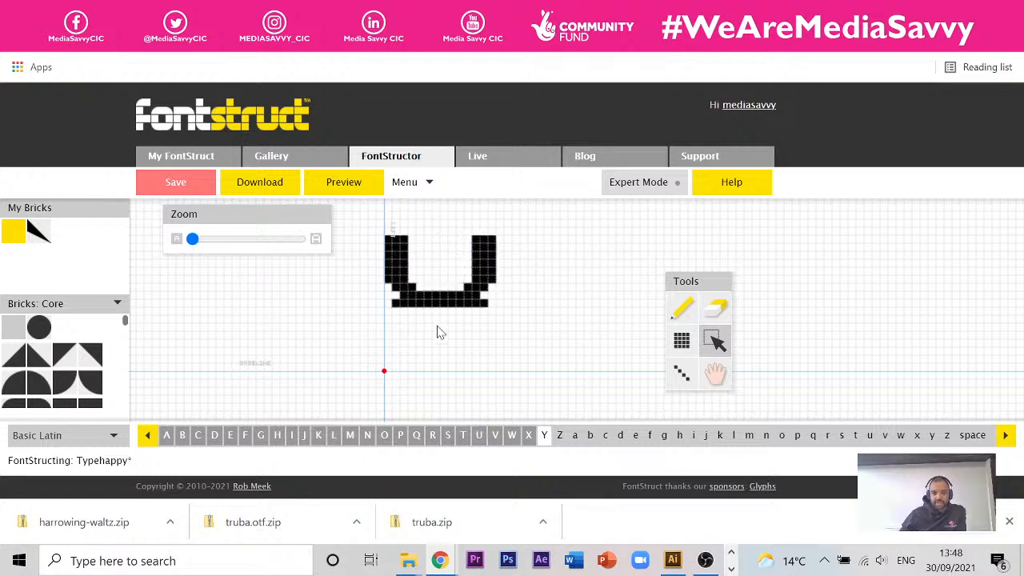
Erase two bricks at each end of the Y's bottom row and add a three-brick-wide central stem down to the baseline
left_click(714, 311)
left_click(483, 302)
left_click(396, 302)
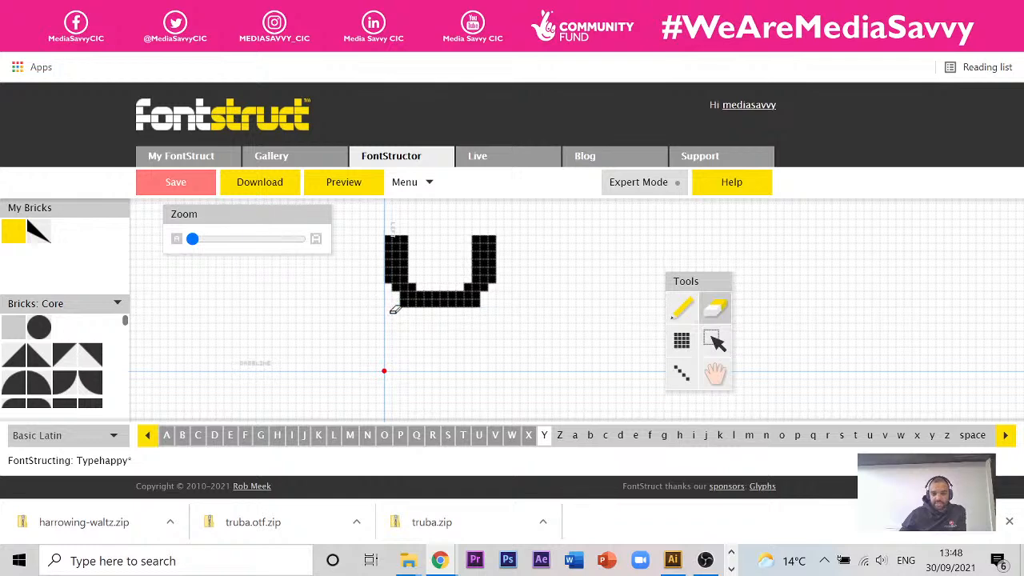
left_click(403, 307)
left_click(476, 304)
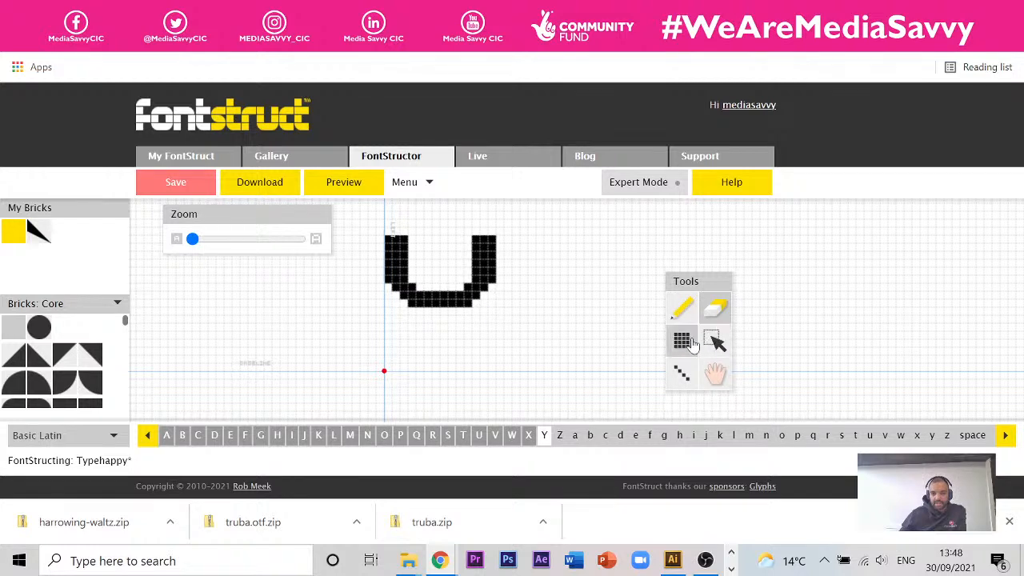
left_click(681, 340)
left_click_drag(435, 311, 445, 368)
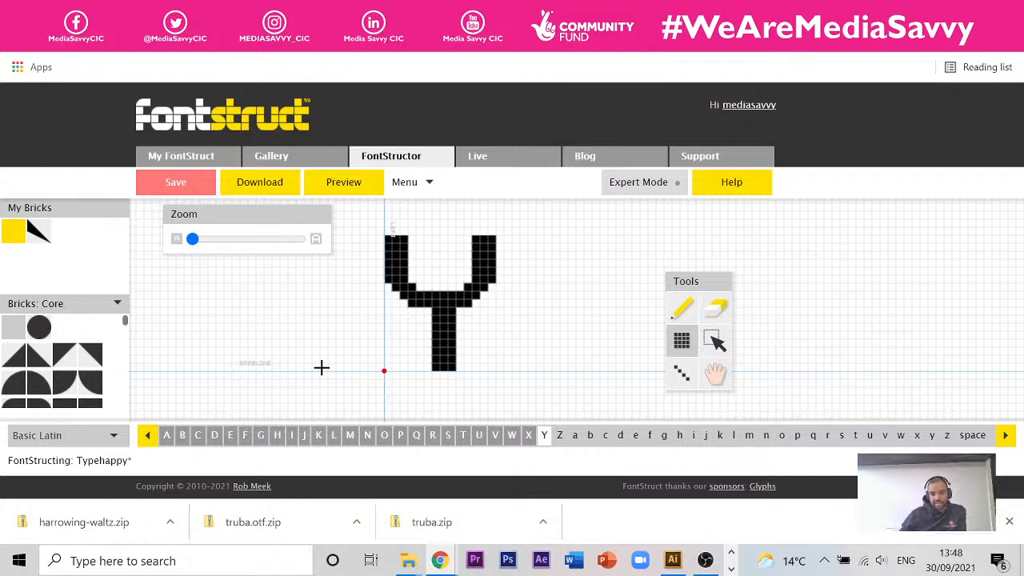
Open the capital E, select the whole letter and copy it
left_click(560, 435)
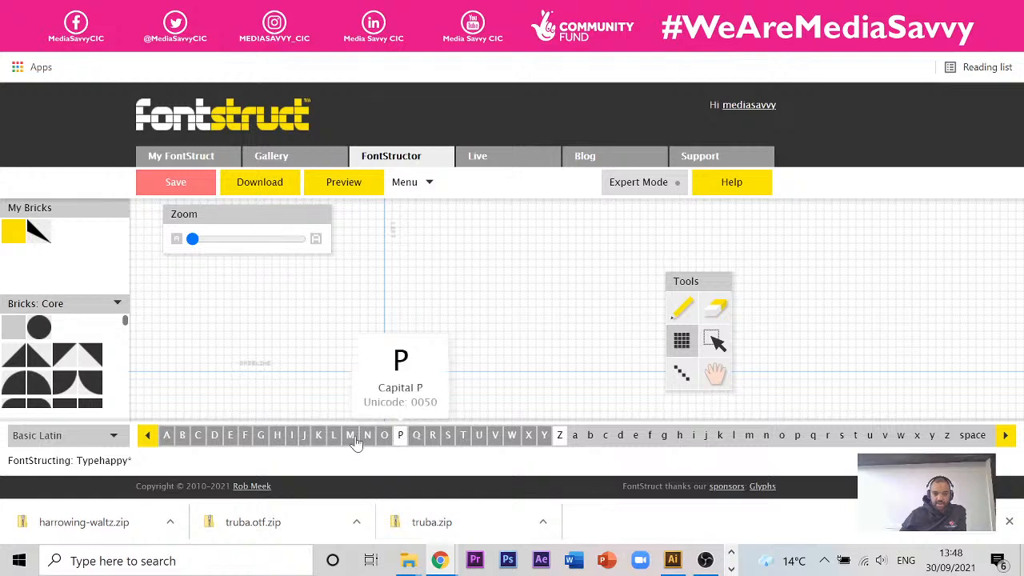
left_click(231, 436)
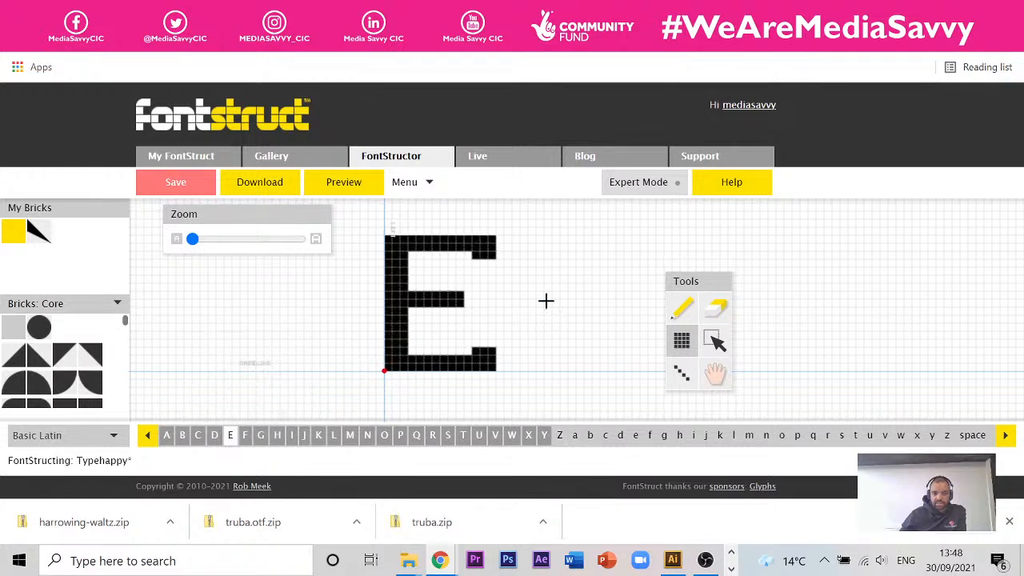
left_click(712, 340)
left_click_drag(522, 212, 359, 381)
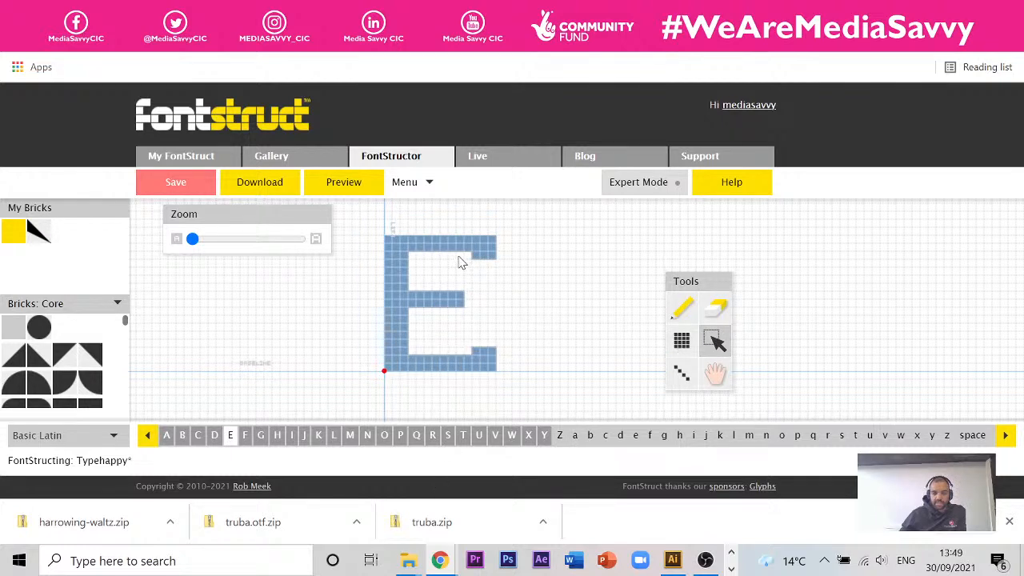
left_click(436, 182)
mouse_move(472, 208)
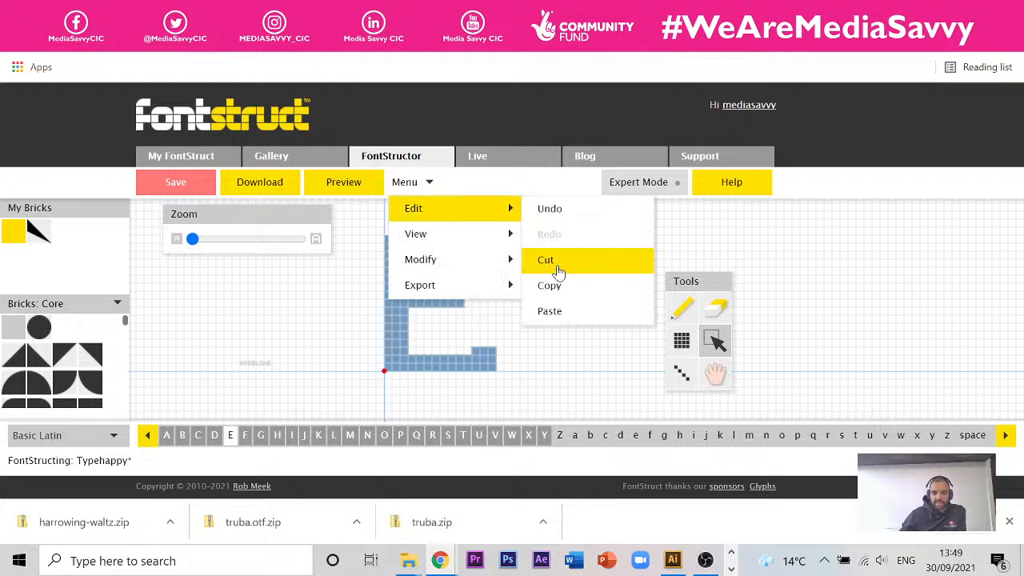
left_click(569, 288)
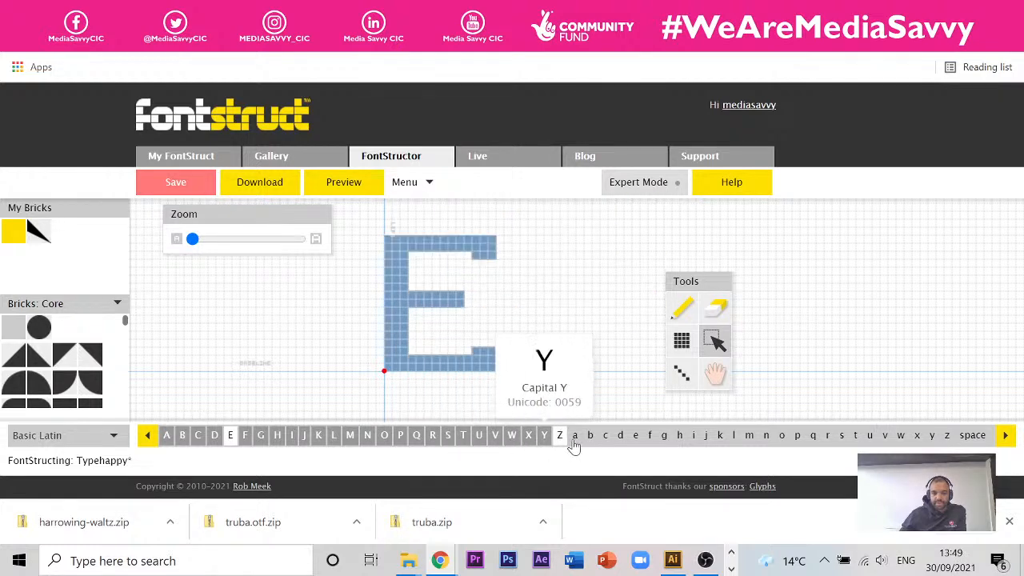
Paste the copied E into the empty capital Z grid
left_click(562, 446)
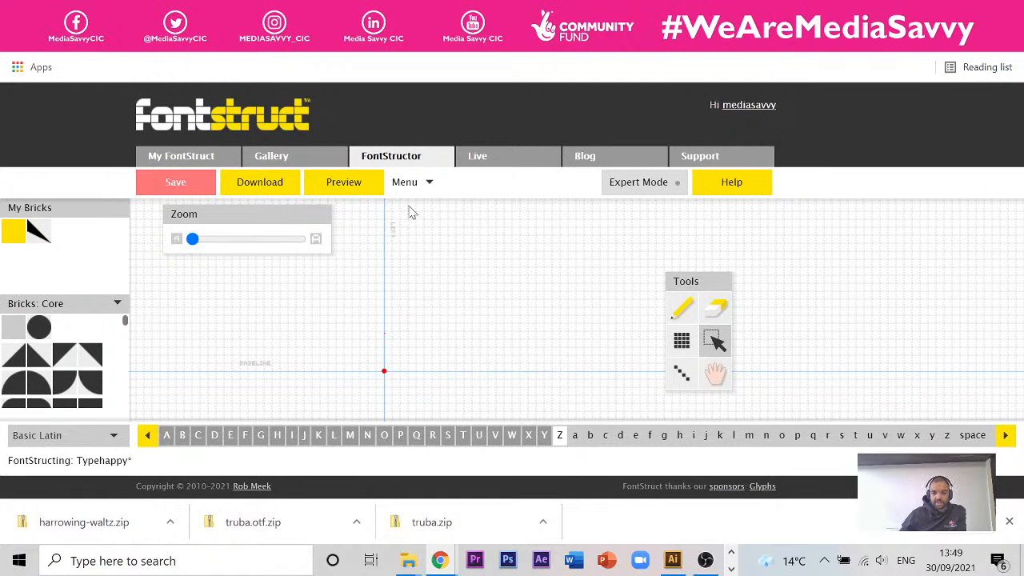
left_click(405, 184)
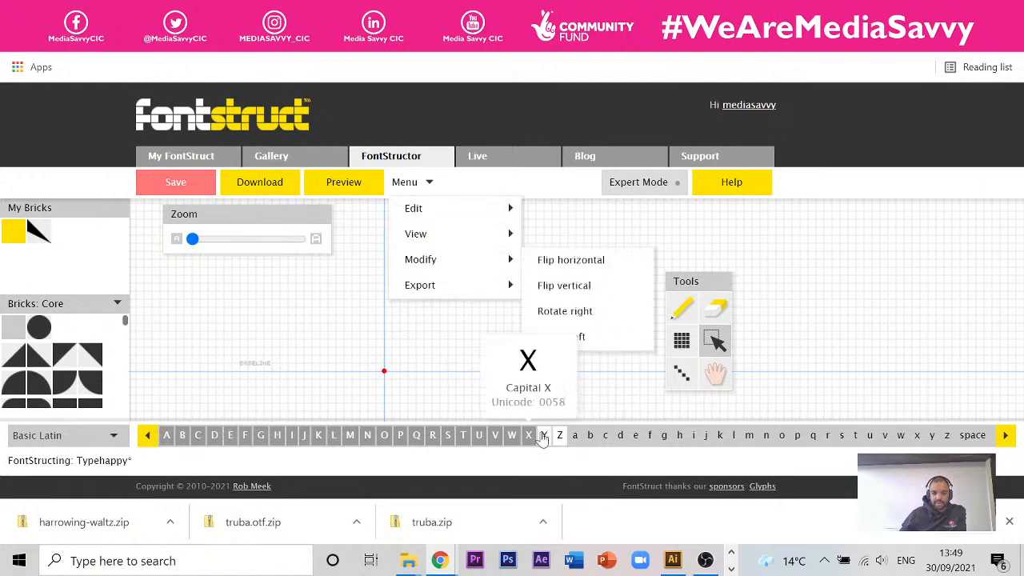
left_click(429, 184)
mouse_move(448, 208)
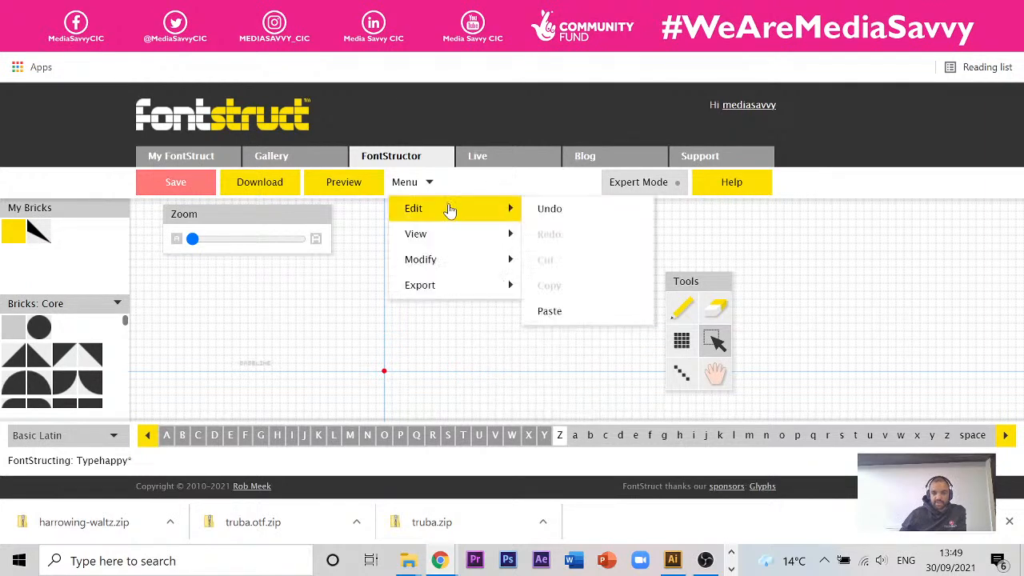
left_click(559, 313)
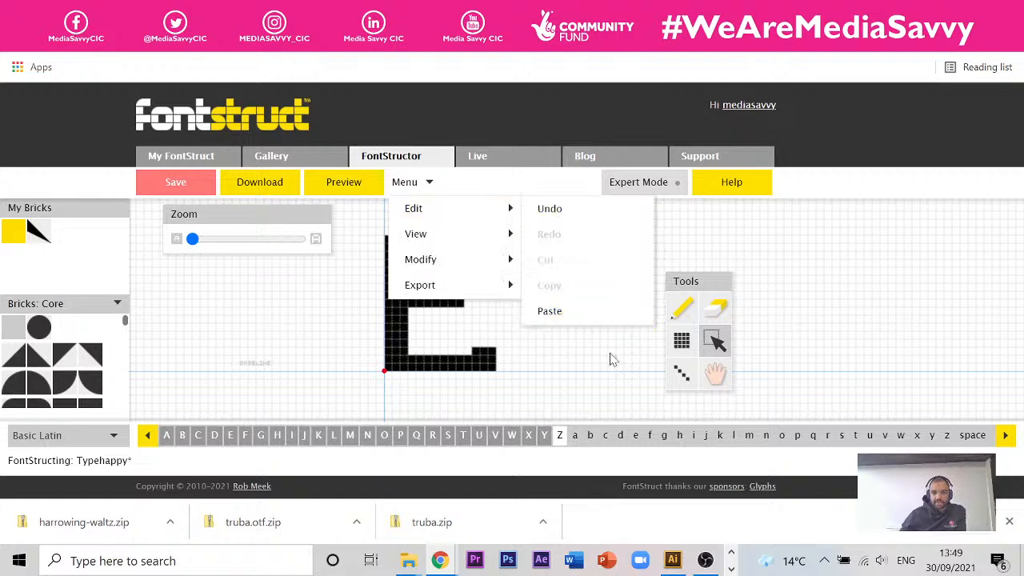
Erase the pasted E's middle bar, upper stem and upper serif below the two-brick-thick top bar
left_click(715, 309)
left_click_drag(491, 320, 362, 255)
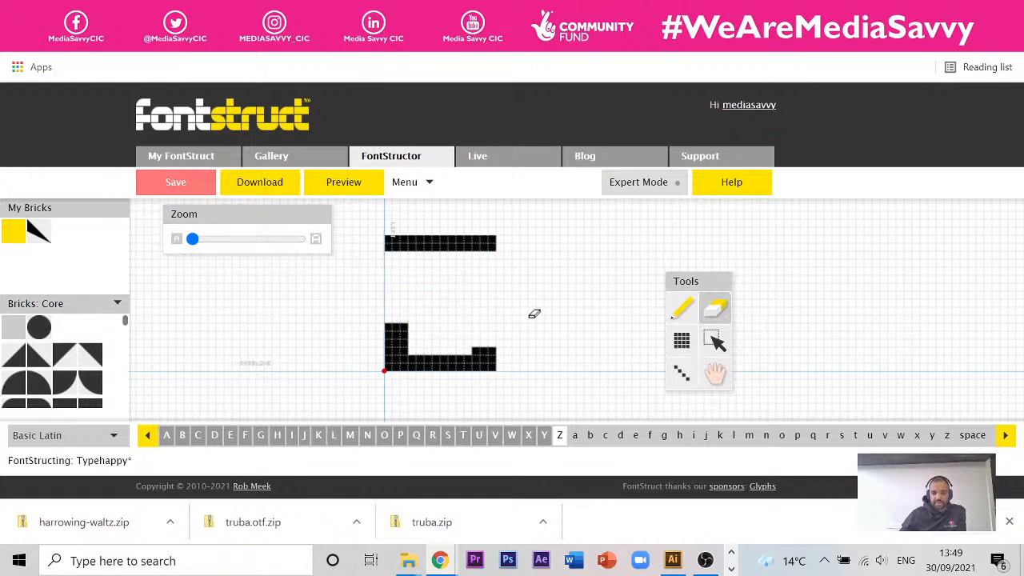
Erase the leftover bricks between the Z's bars, then draw a solid diagonal from the upper right to the lower left
mouse_move(534, 313)
left_mouse_down()
mouse_move(446, 314)
mouse_move(365, 350)
left_mouse_up()
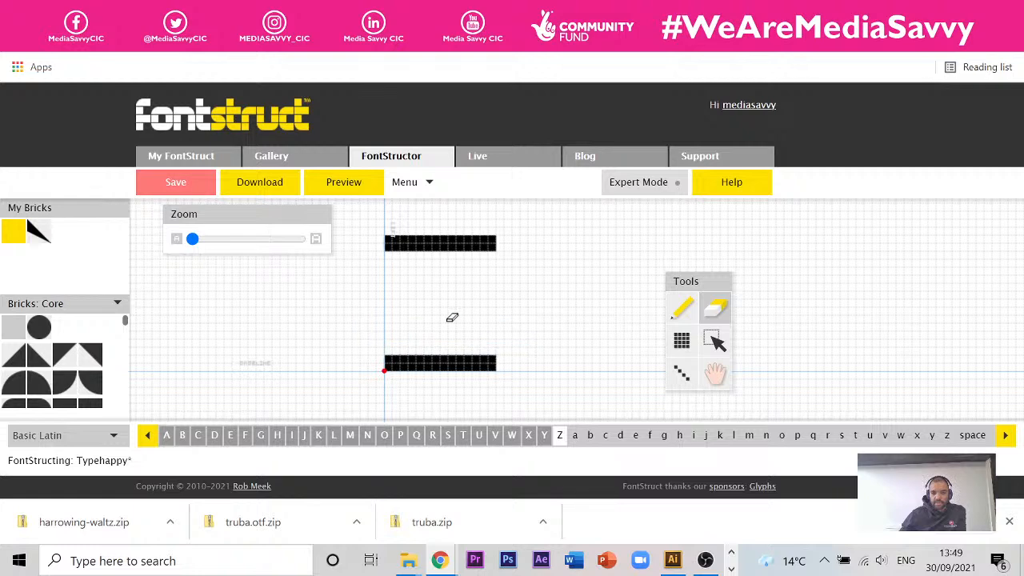
left_click(684, 376)
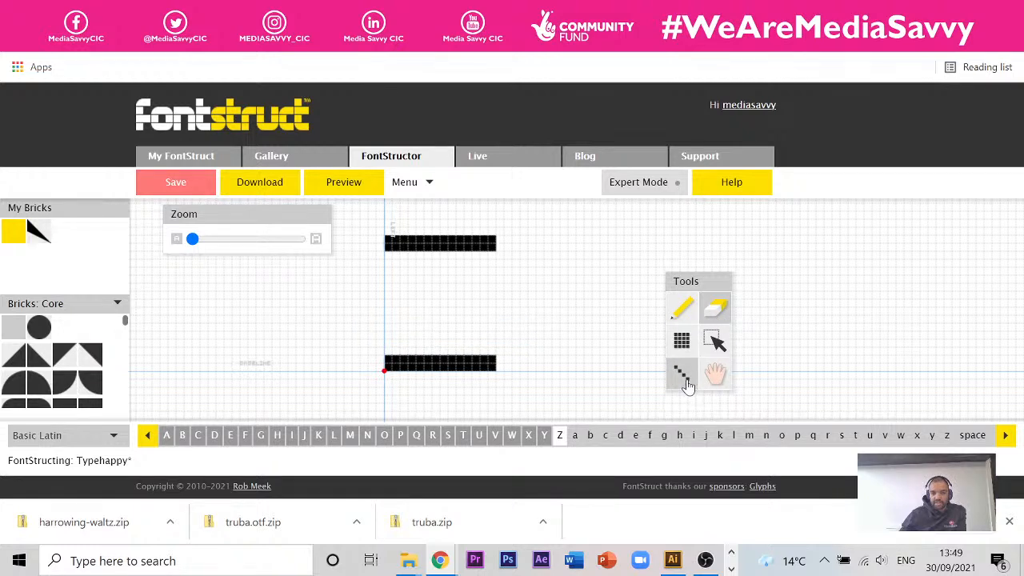
left_click_drag(492, 254, 387, 357)
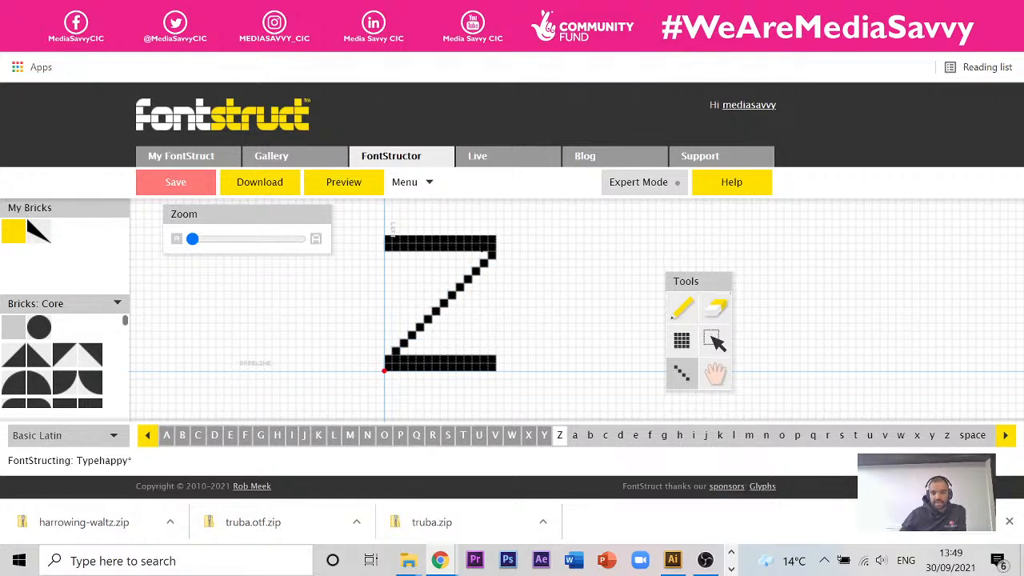
left_click_drag(483, 254, 404, 352)
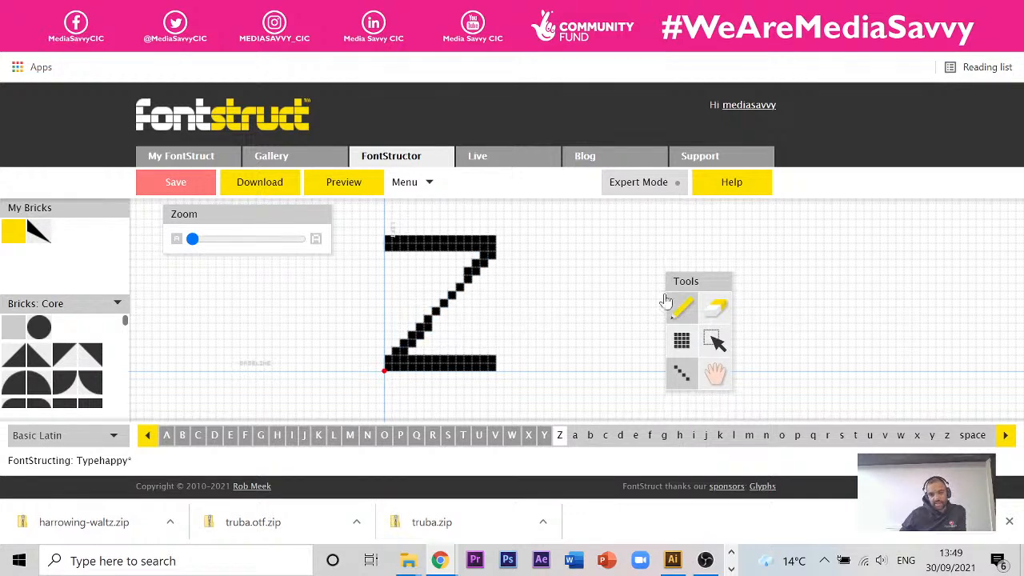
left_click_drag(483, 252, 392, 350)
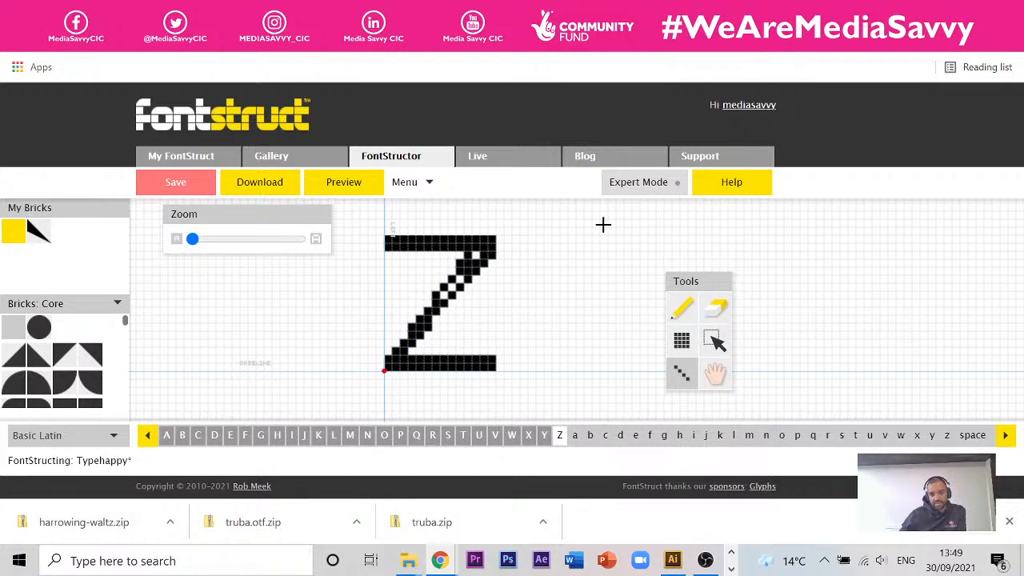
left_click(677, 313)
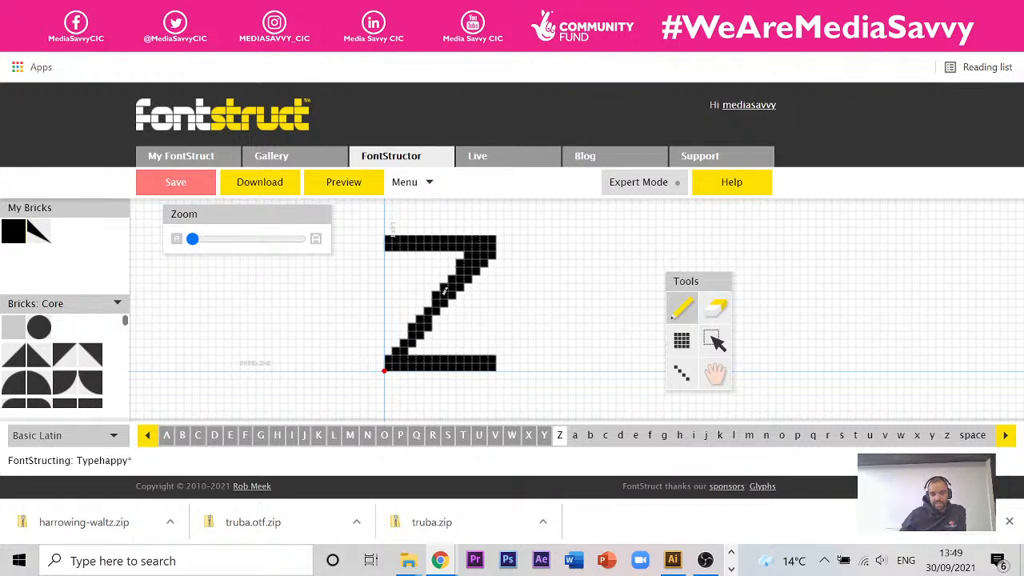
Thicken the Z's diagonal with another line of bricks, fill the gaps and trim the stray bricks along its right edge
left_click(679, 376)
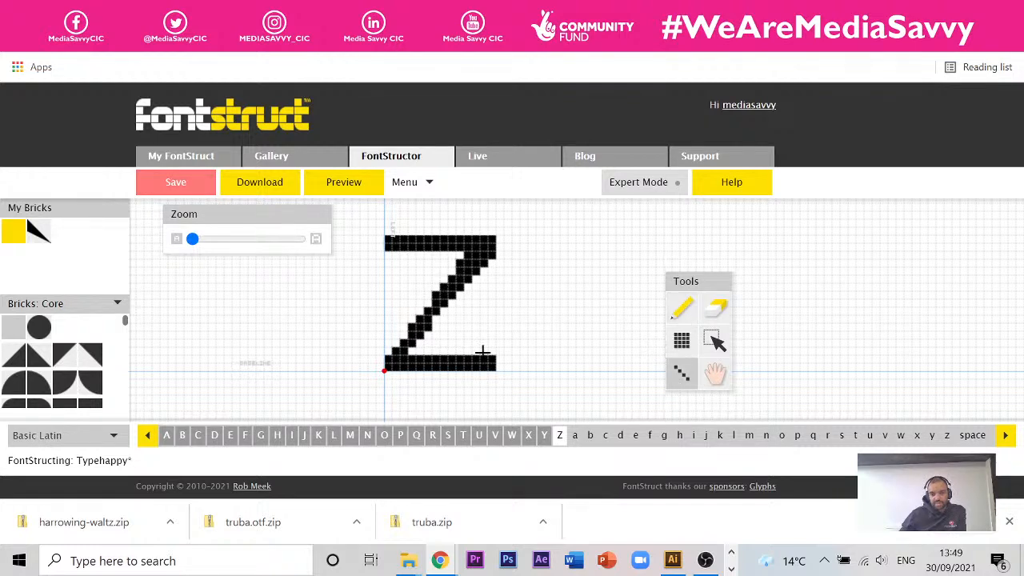
left_click_drag(415, 352, 483, 253)
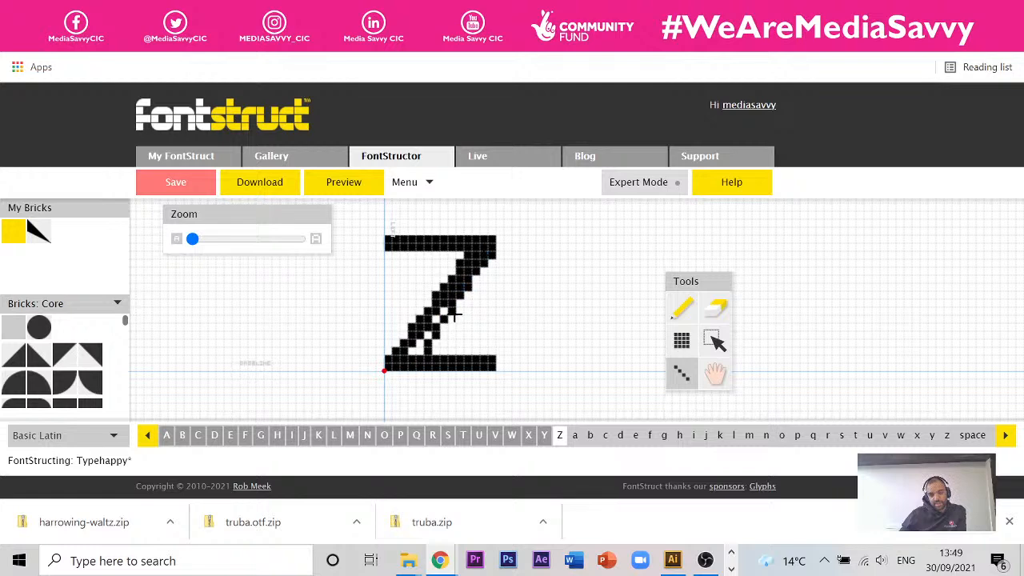
left_click(682, 308)
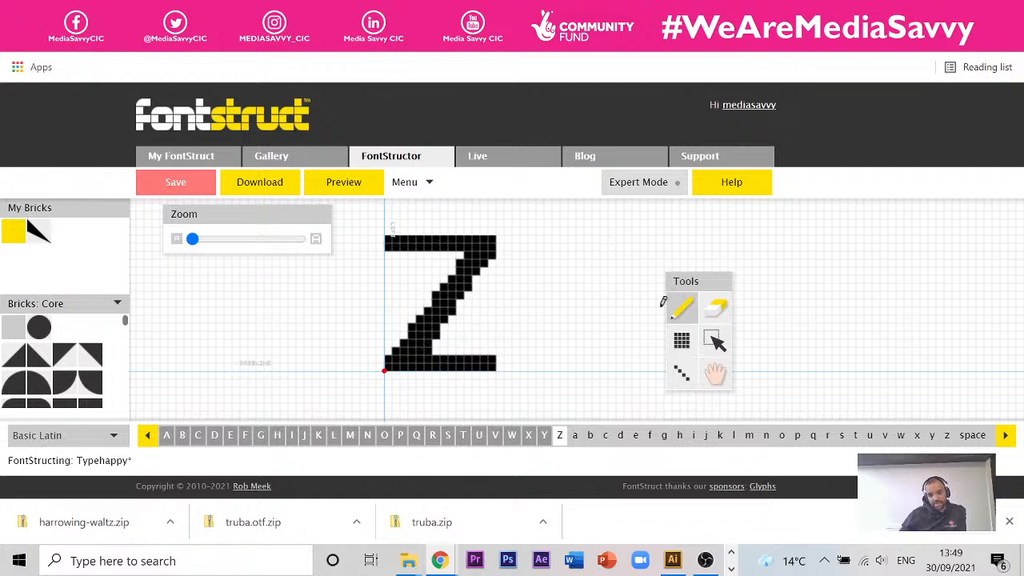
left_click(715, 309)
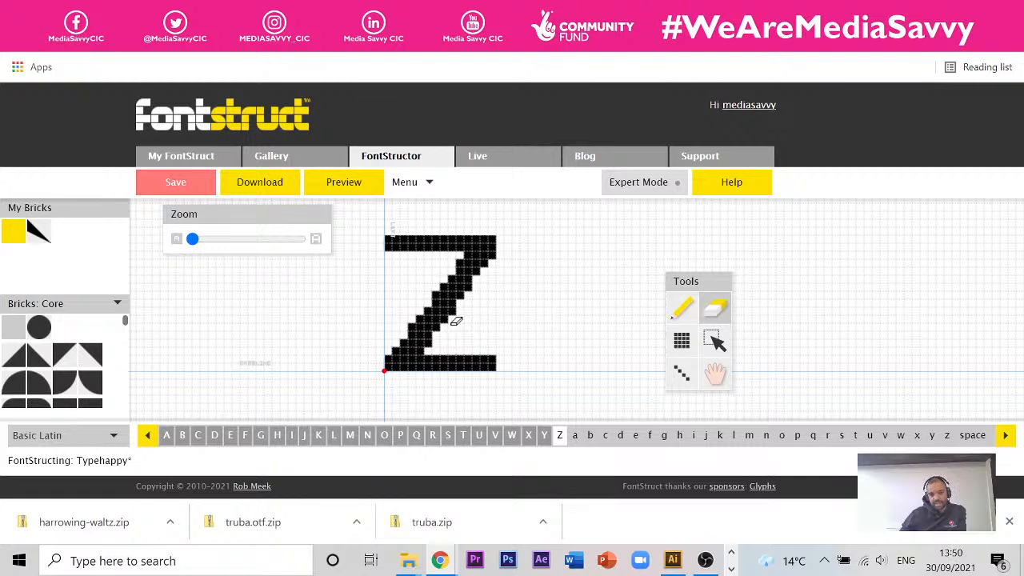
left_click(486, 263)
left_click(494, 245)
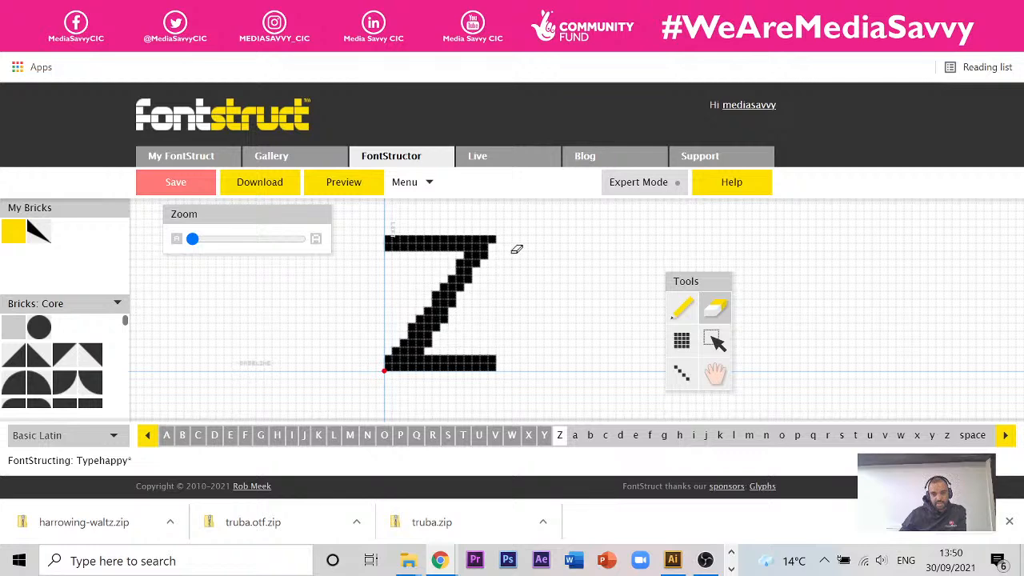
left_click(426, 181)
mouse_move(448, 214)
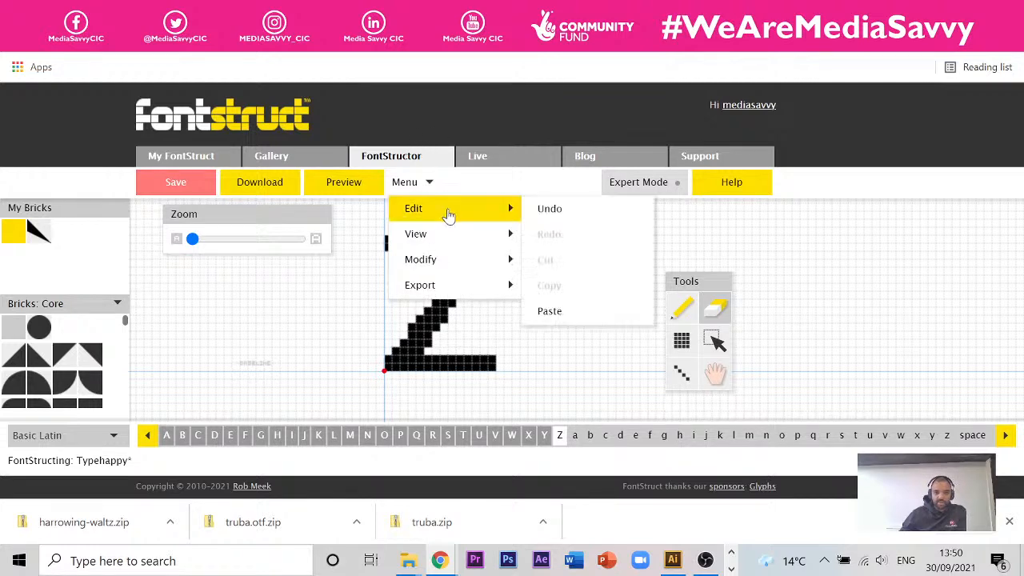
left_click(551, 212)
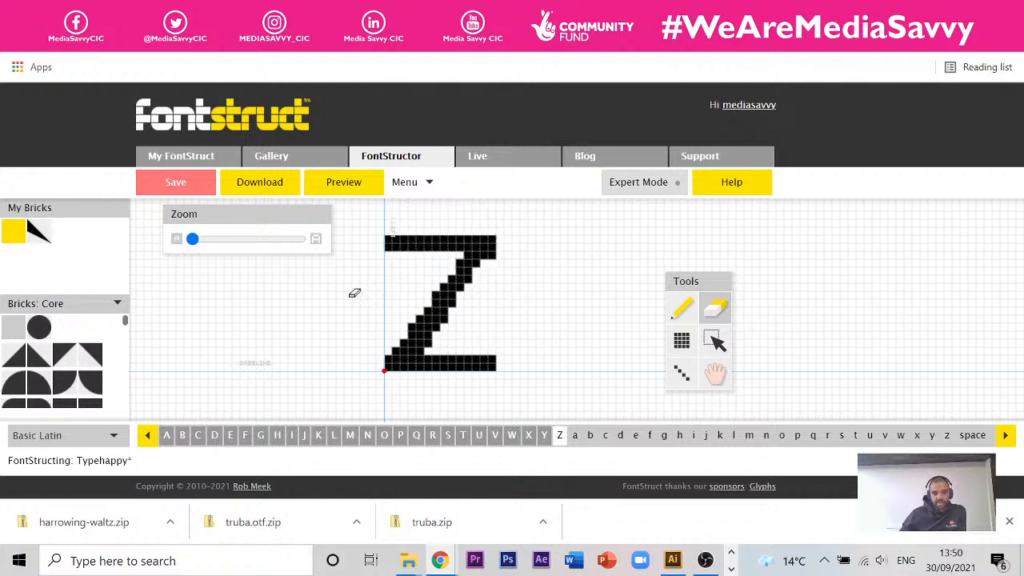
Add three-brick serifs to the open ends of the Z's bars and erase its top-right corner brick, comparing with A and D
left_click(681, 307)
left_click(489, 352)
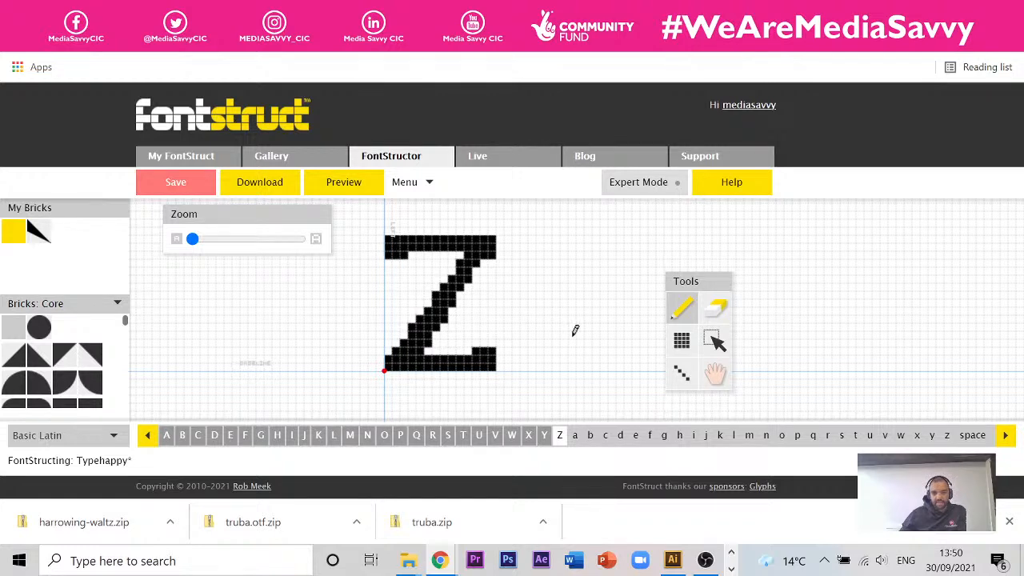
left_click(715, 308)
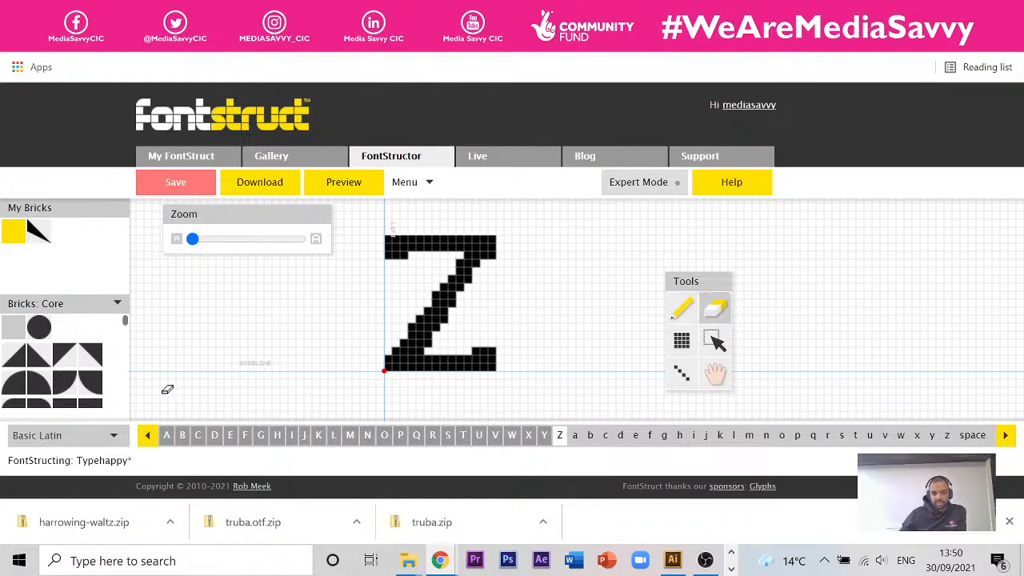
left_click(167, 434)
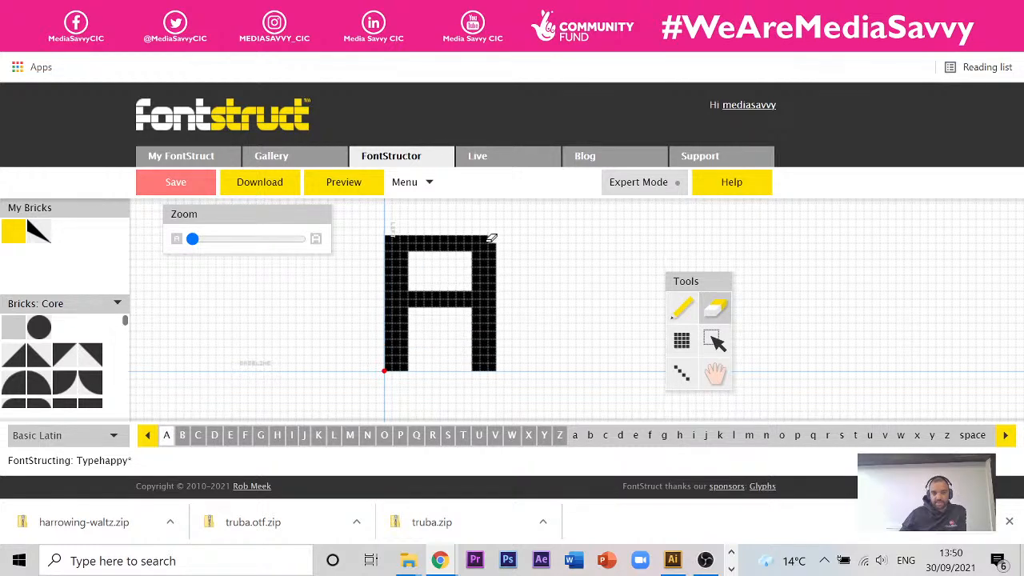
left_click(559, 434)
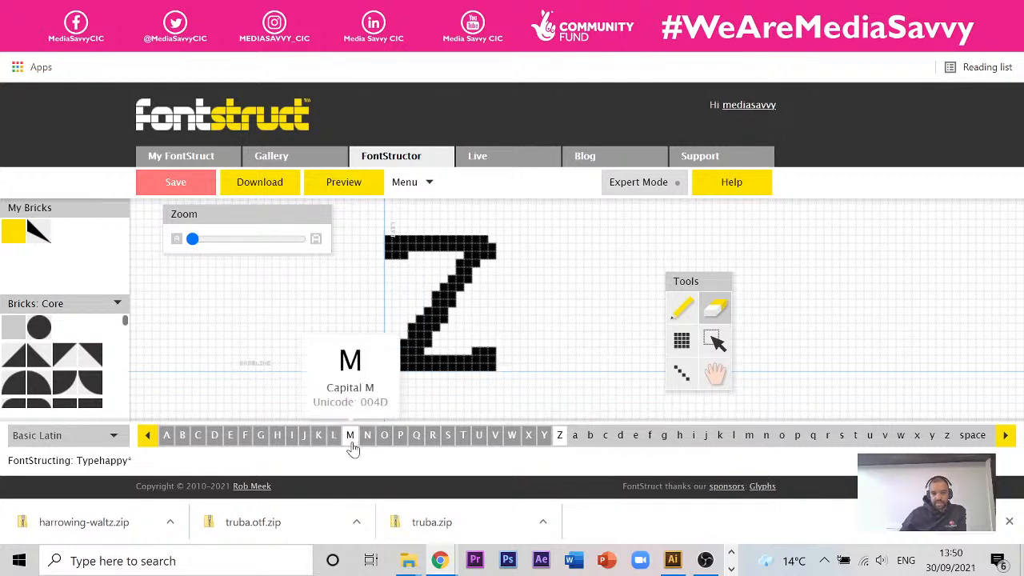
left_click(216, 436)
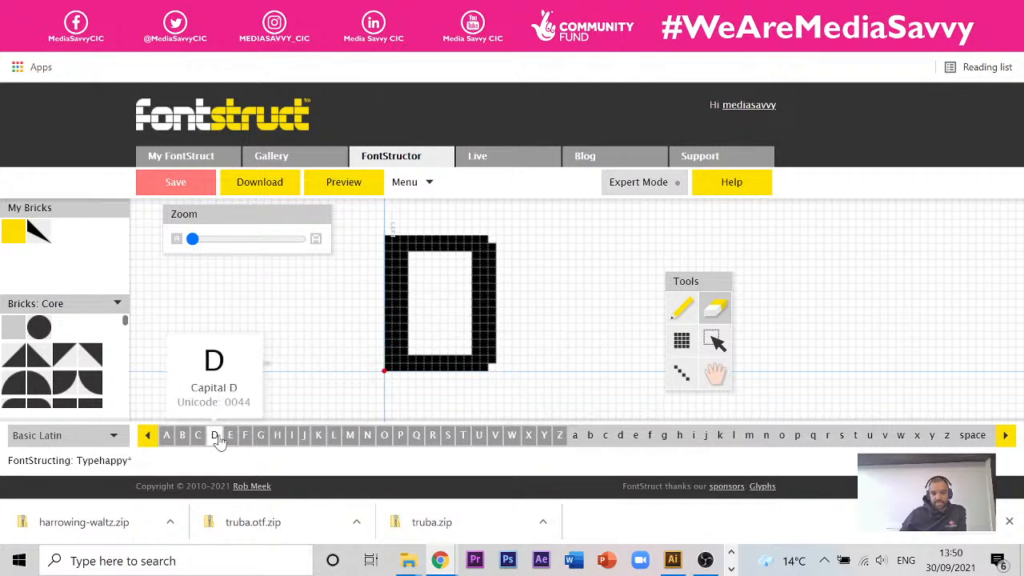
left_click(559, 435)
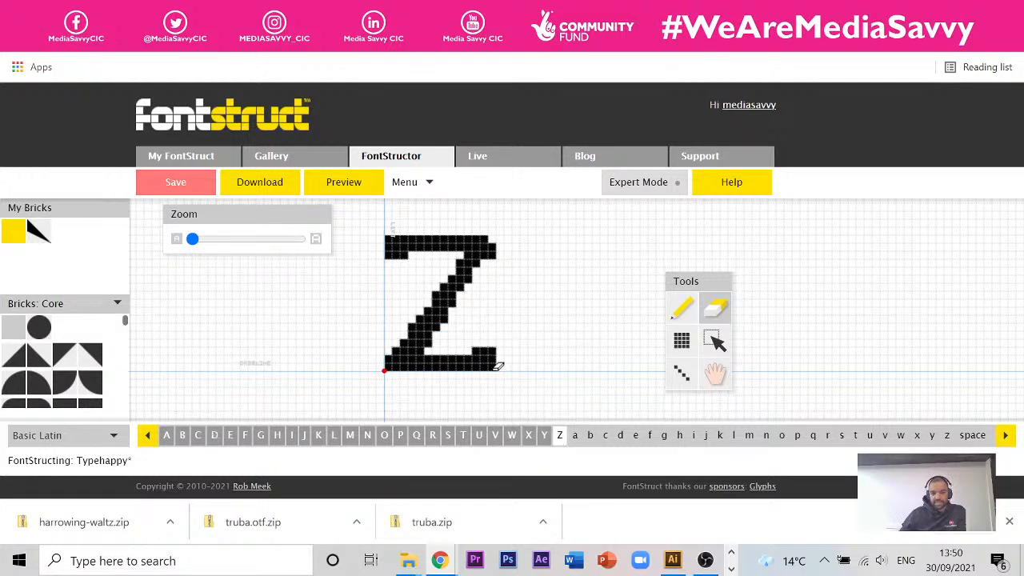
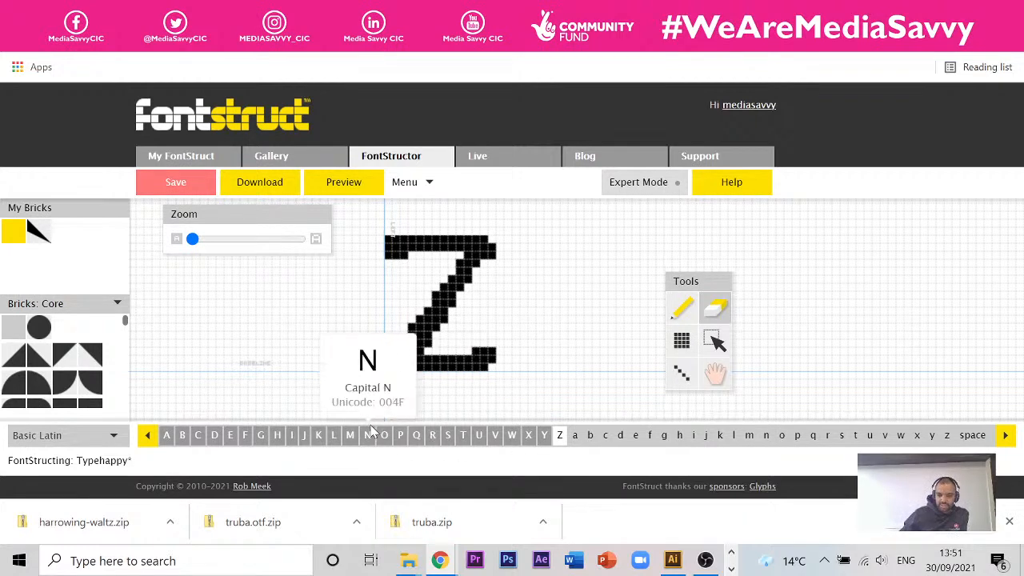
Copy all bricks of the capital L into the empty lowercase b glyph
left_click(588, 437)
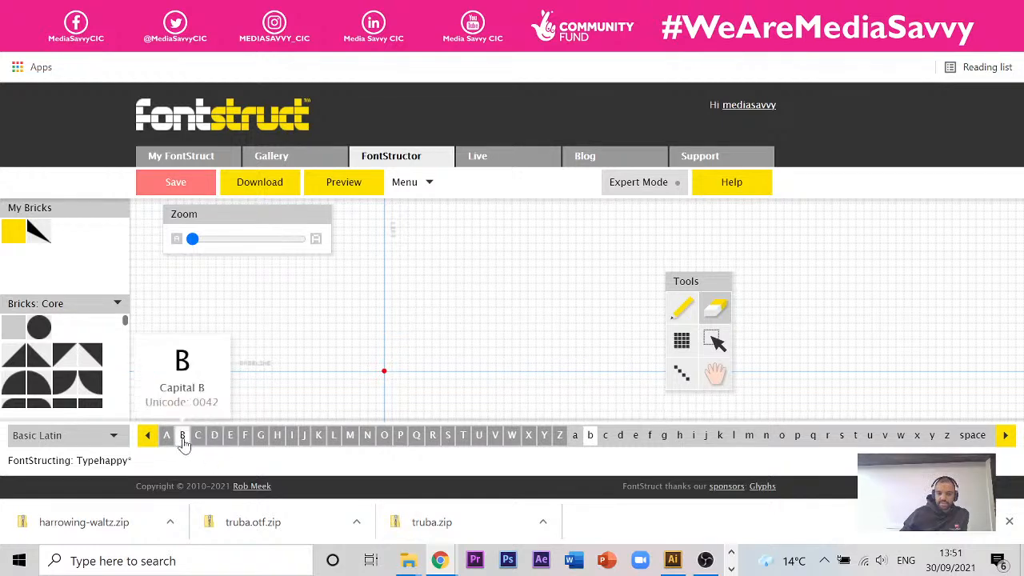
left_click(333, 436)
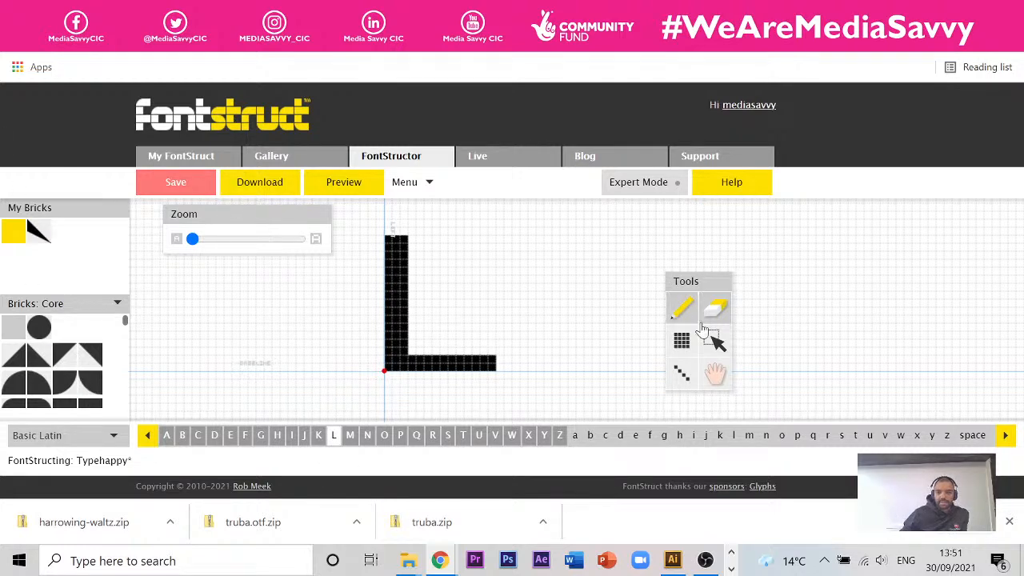
left_click(717, 342)
left_click_drag(561, 217, 360, 390)
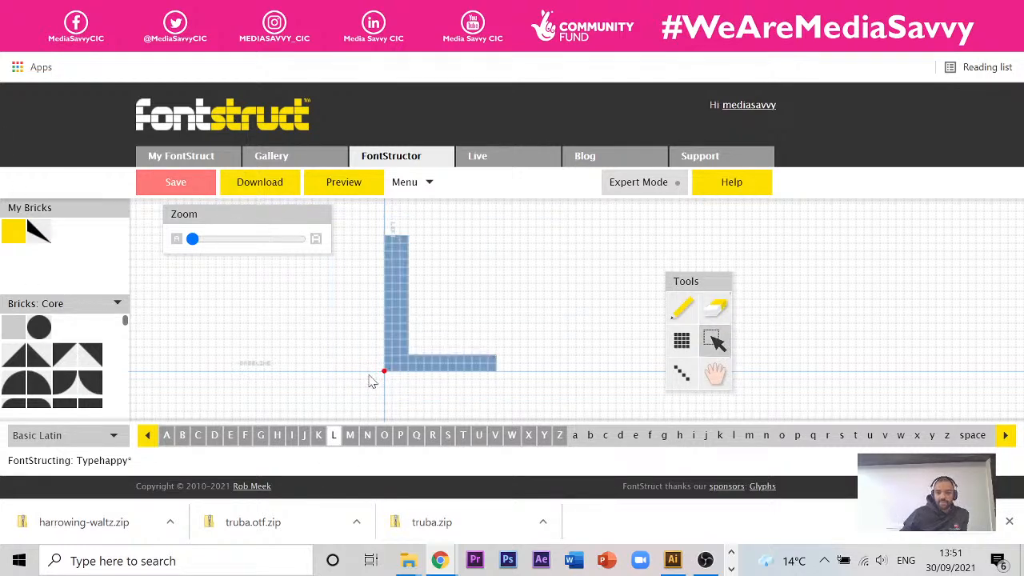
left_click(429, 182)
mouse_move(448, 210)
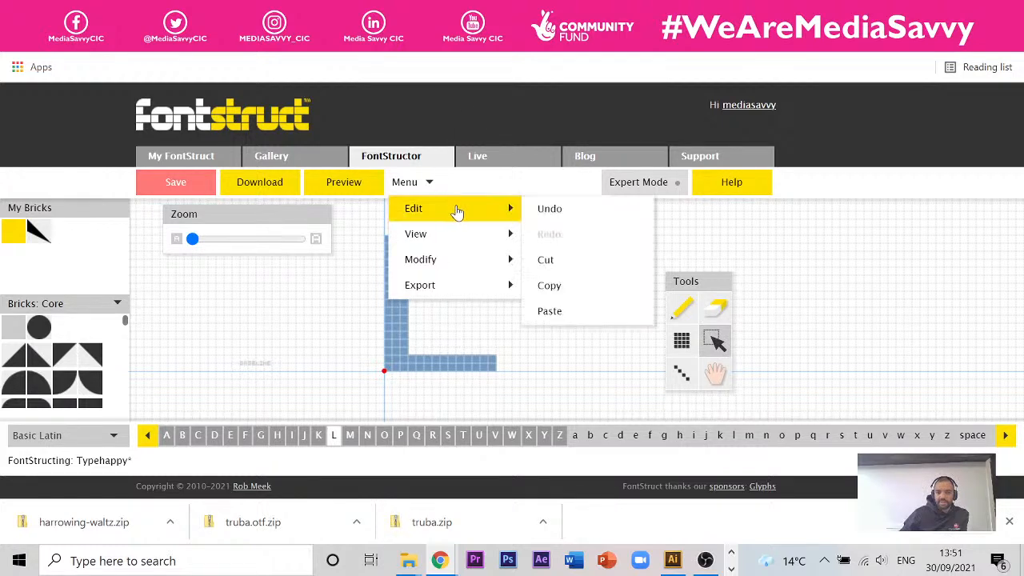
left_click(590, 435)
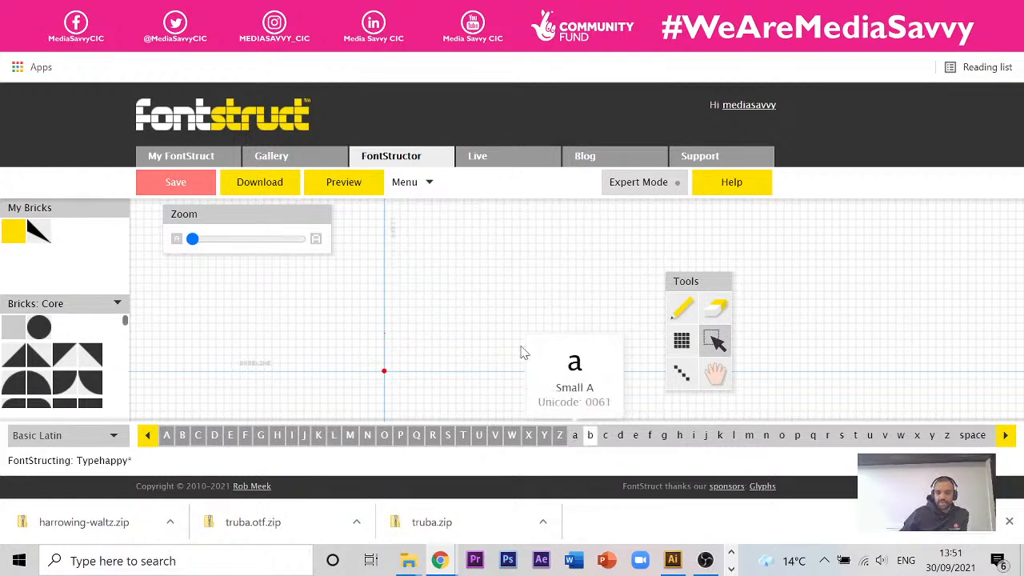
left_click(429, 183)
mouse_move(441, 212)
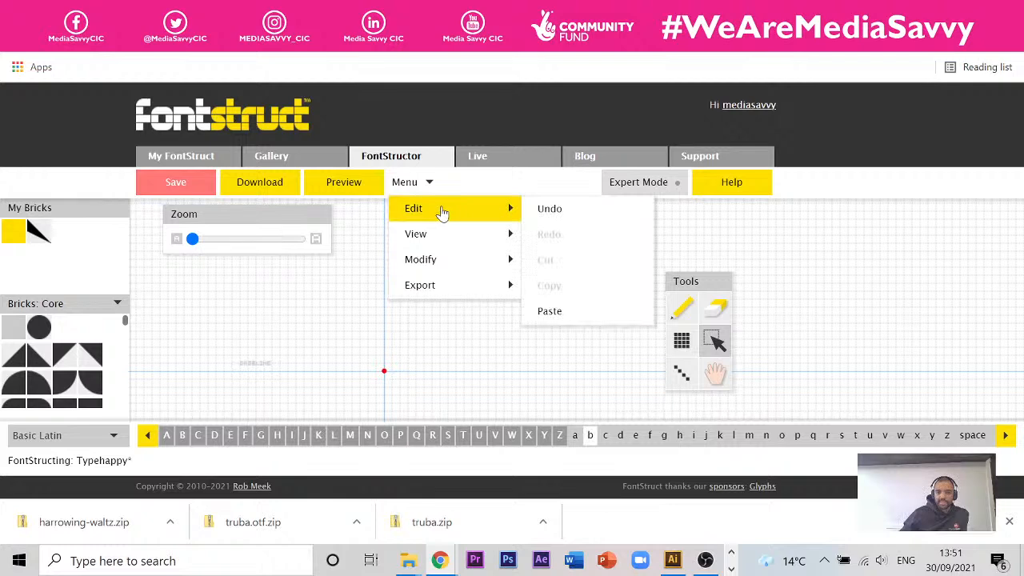
left_click(543, 310)
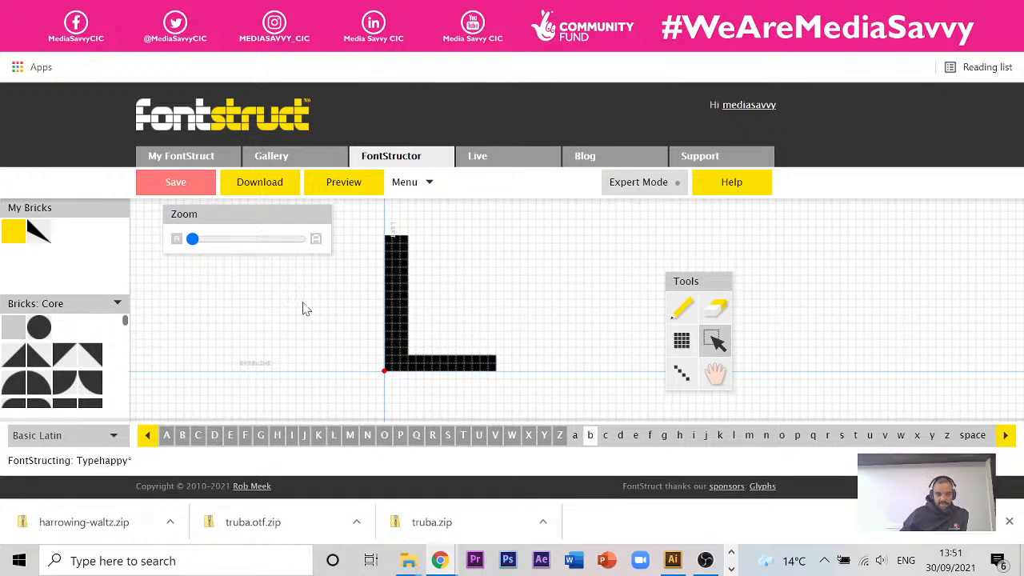
Draw the lowercase b's bowl with a top bar two bricks thick and a right side three bricks thick
left_click(681, 308)
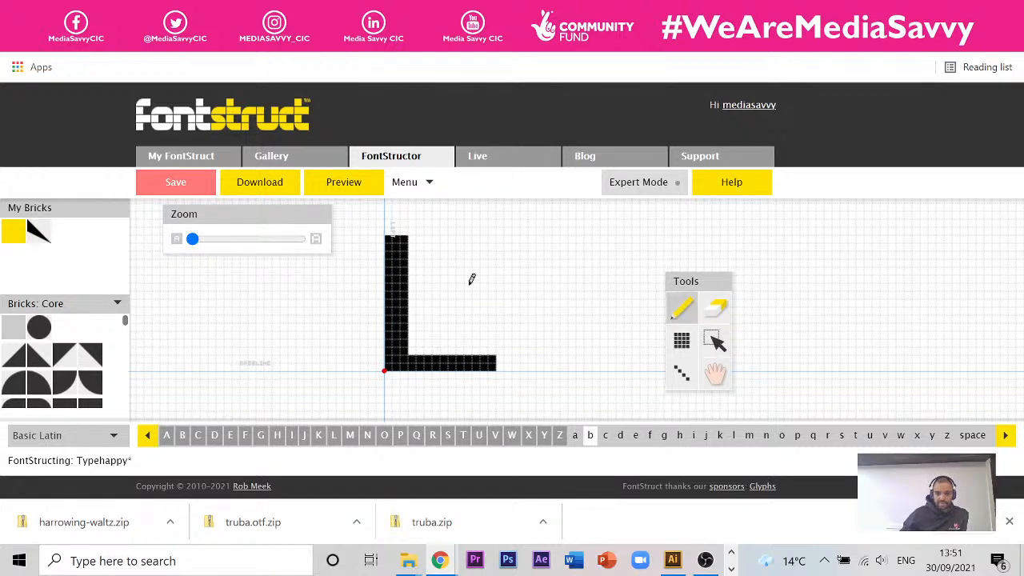
mouse_move(415, 286)
left_mouse_down()
mouse_move(492, 286)
mouse_move(495, 348)
left_mouse_up()
left_click(415, 289)
mouse_move(415, 289)
left_mouse_down()
mouse_move(490, 291)
mouse_move(489, 353)
mouse_move(476, 323)
mouse_move(483, 286)
mouse_move(476, 339)
left_mouse_up()
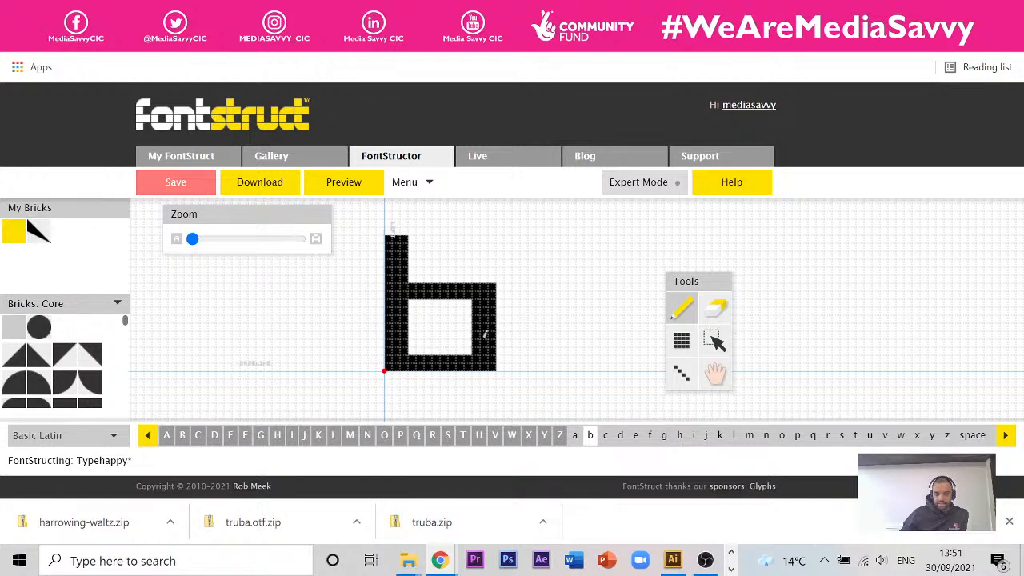
Erase the upper-right and lower-right corner bricks of the lowercase b's bowl
left_click(715, 308)
left_click(490, 287)
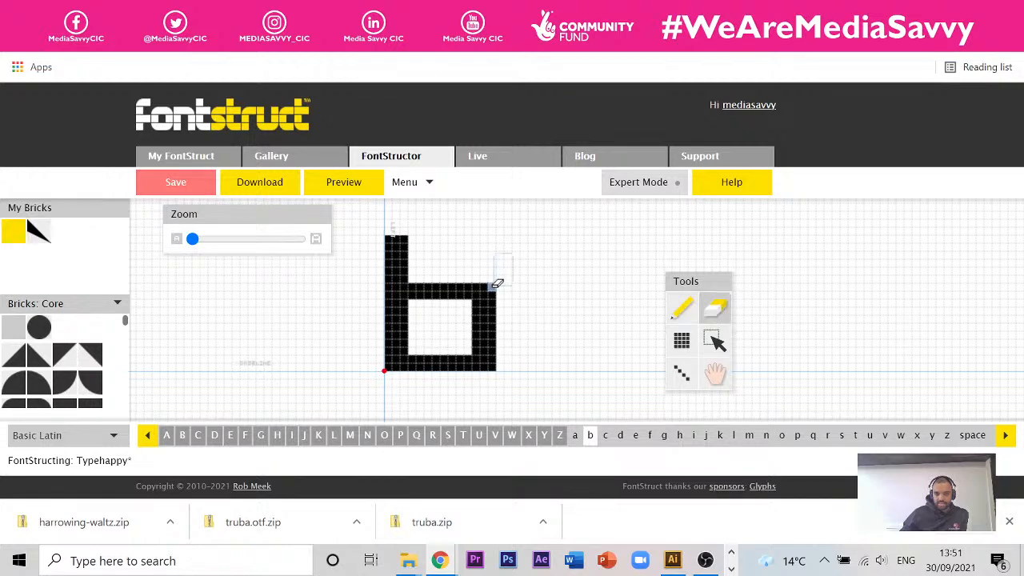
left_click(492, 366)
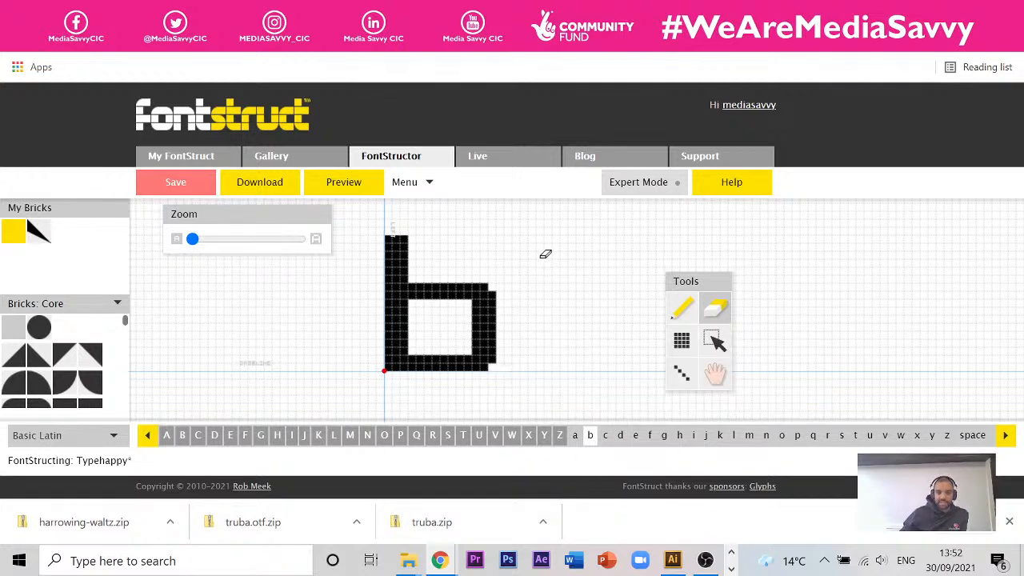
Copy all bricks of the lowercase b into the empty lowercase a glyph
left_click(713, 340)
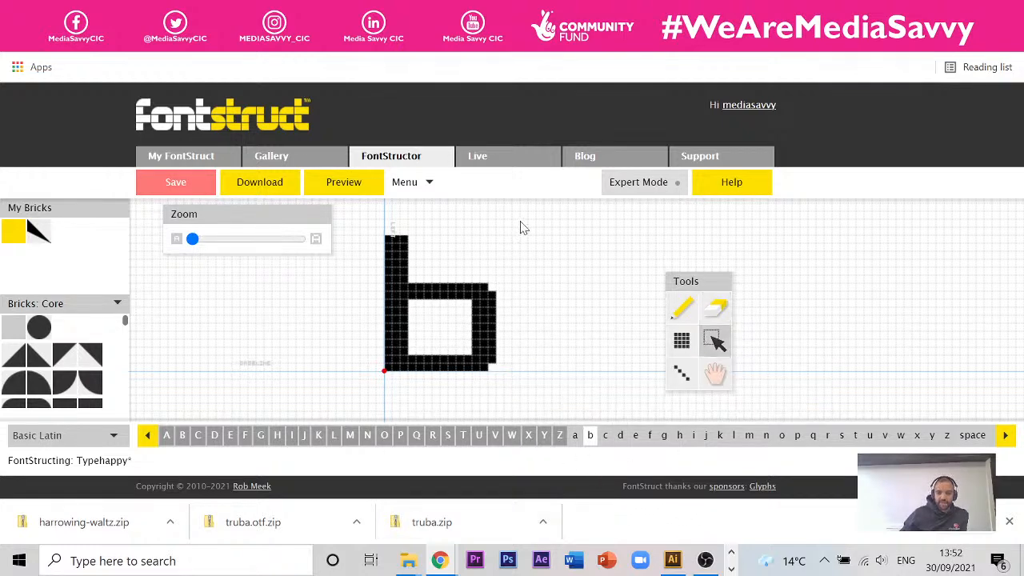
left_click_drag(523, 227, 384, 399)
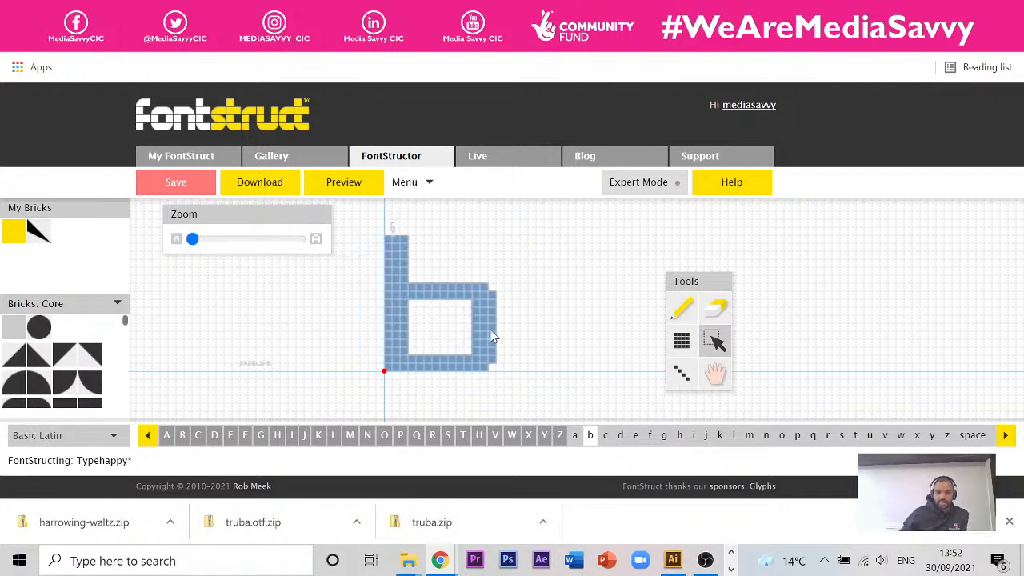
left_click(430, 184)
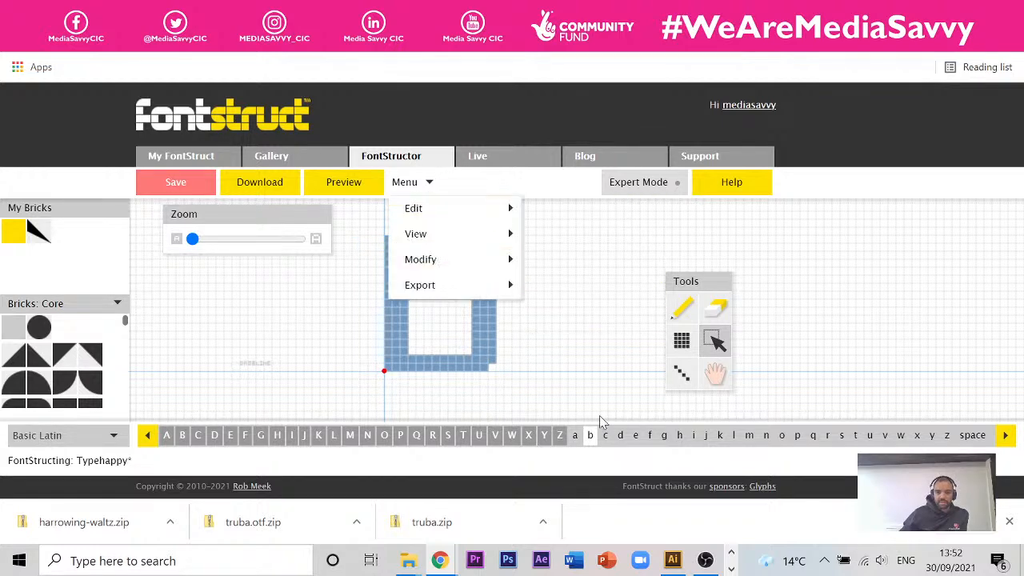
left_click(574, 434)
left_click(408, 182)
mouse_move(430, 210)
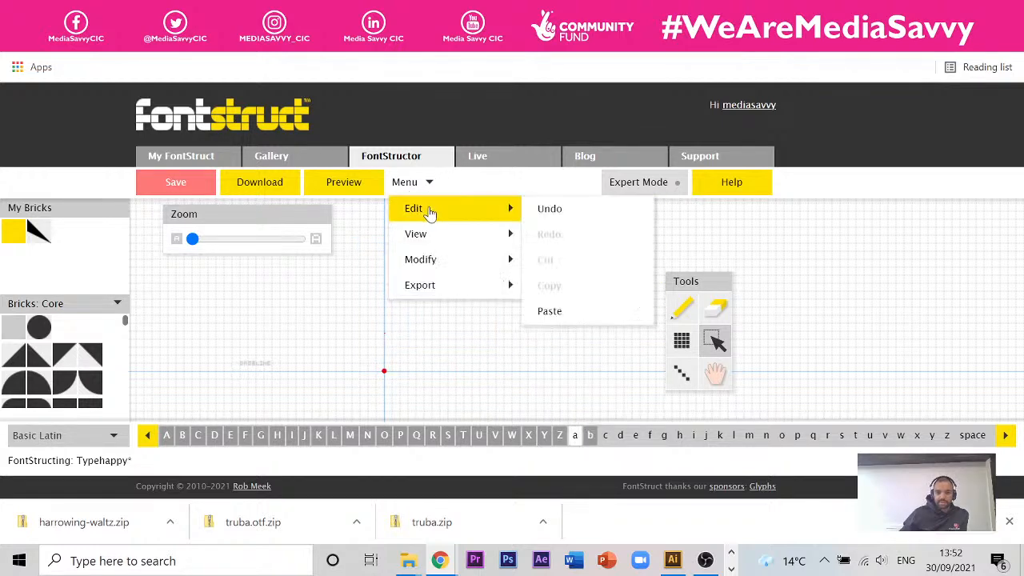
left_click(564, 311)
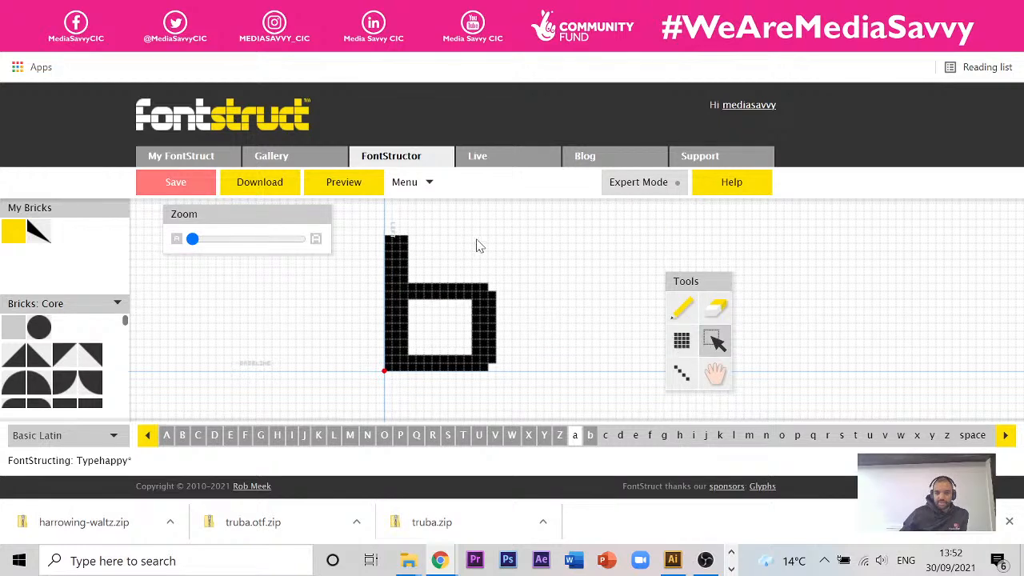
Turn the copied b into an a with a two-brick-thick bar across the bowl, erasing the tall stem and the left side above that bar
left_click(680, 308)
mouse_move(414, 232)
left_mouse_down()
mouse_move(492, 241)
mouse_move(416, 248)
left_mouse_up()
left_click(715, 308)
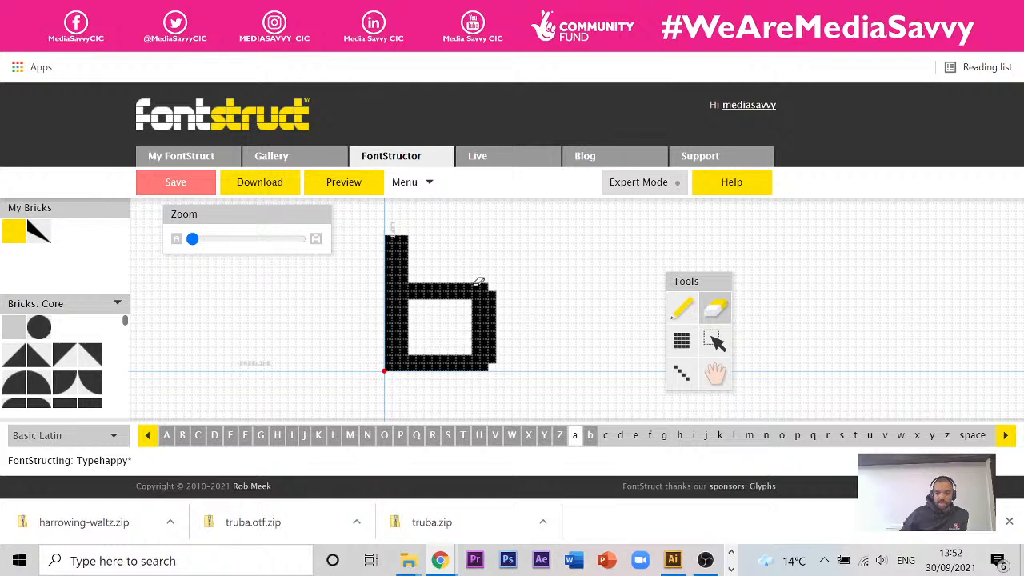
left_click(681, 309)
mouse_move(473, 311)
left_mouse_down()
mouse_move(403, 307)
mouse_move(485, 317)
mouse_move(412, 316)
left_mouse_up()
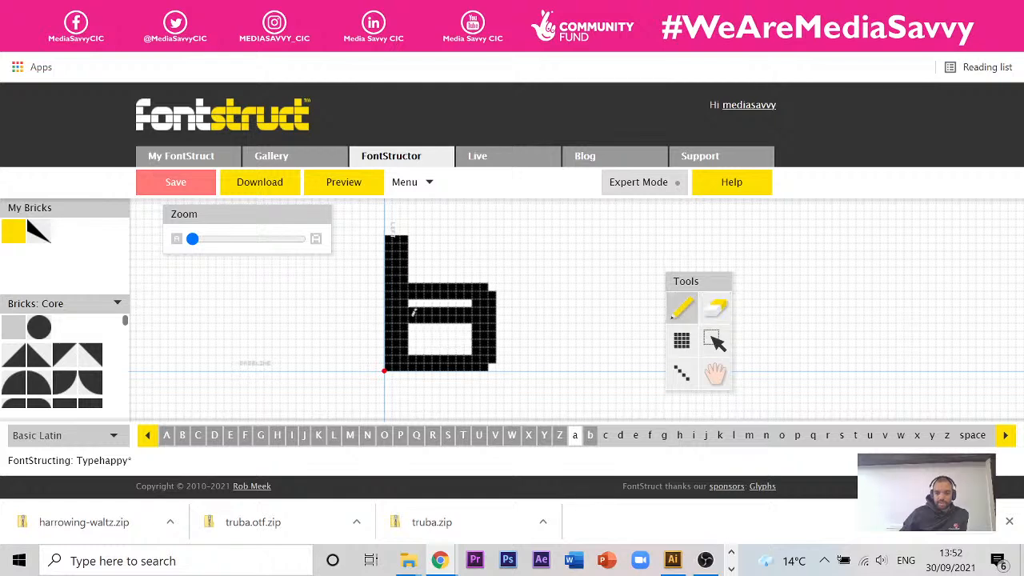
left_click(716, 308)
left_click_drag(406, 234, 376, 297)
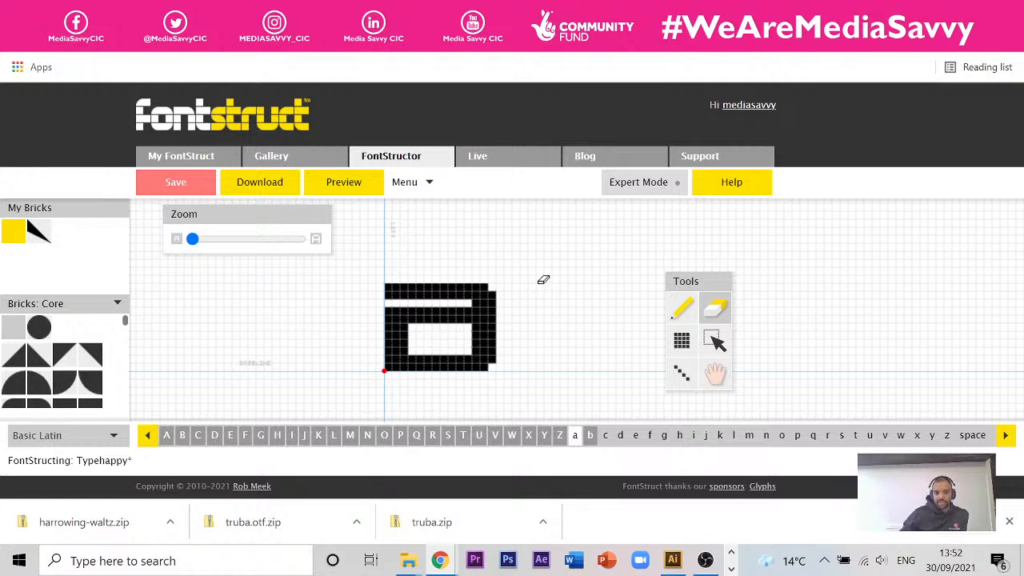
Duplicate the whole lowercase a and place the copy one brick to the right of the original
left_click(404, 182)
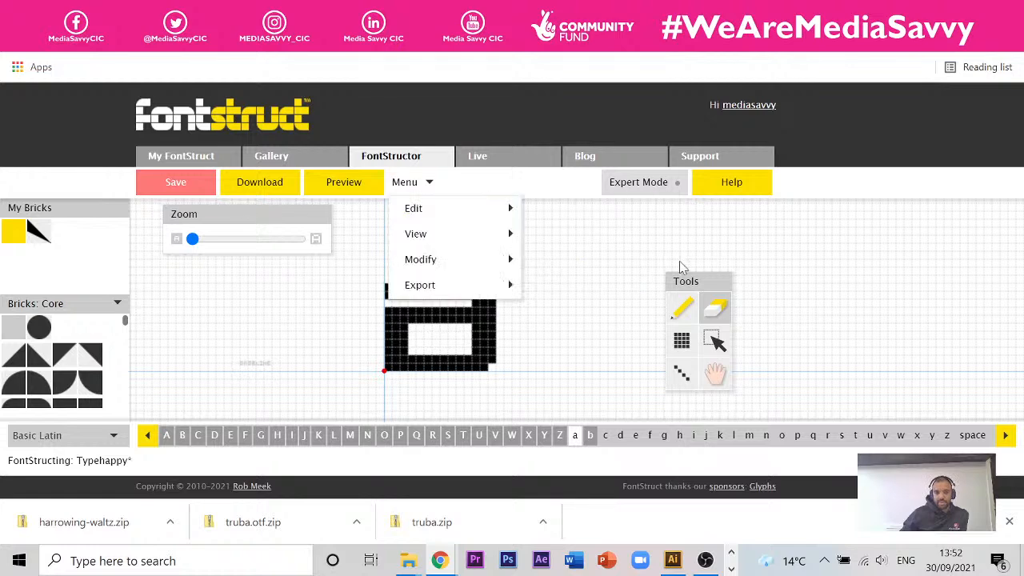
left_click(715, 341)
left_click_drag(562, 255, 354, 393)
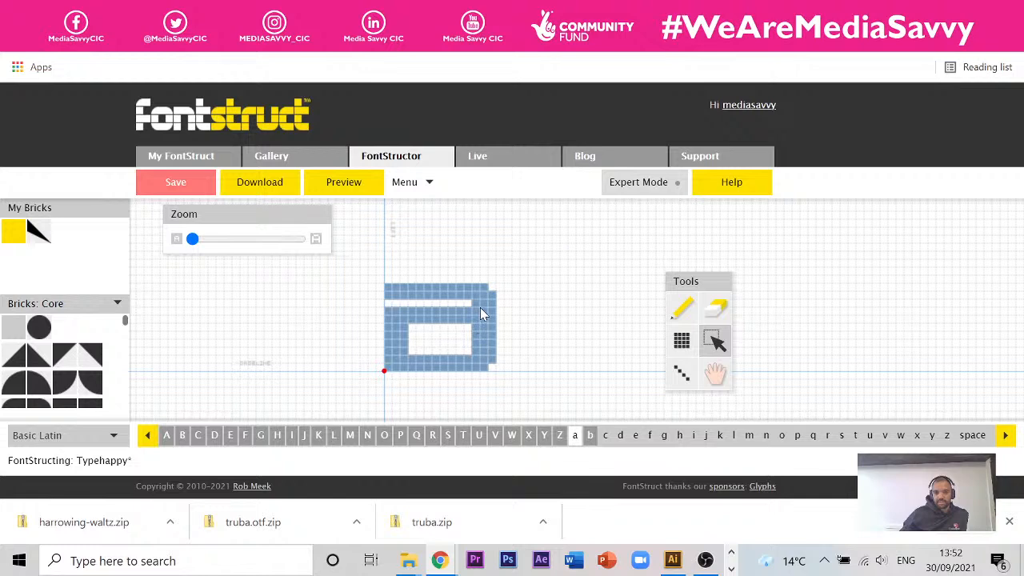
left_click(406, 181)
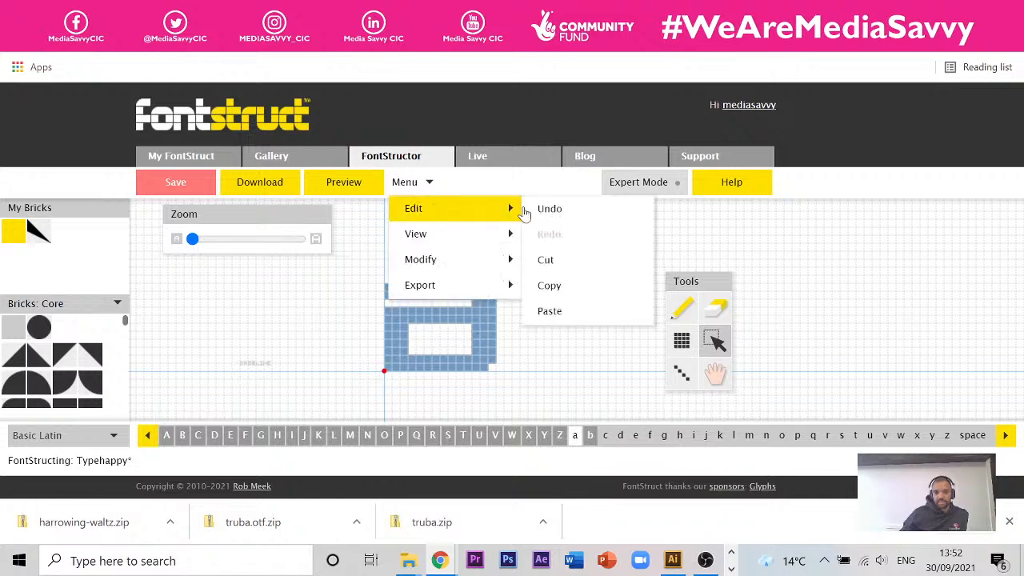
mouse_move(468, 208)
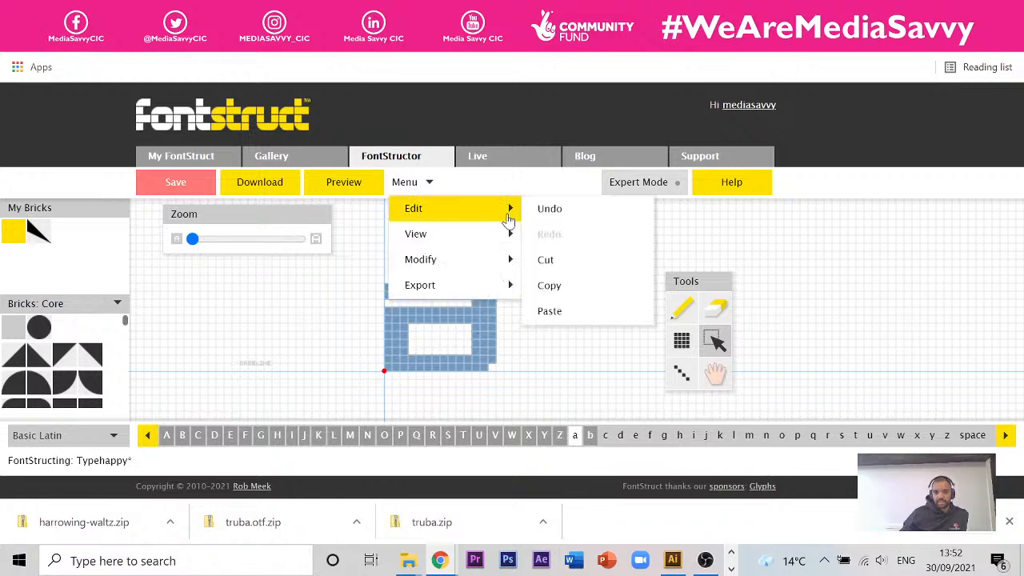
left_click(565, 311)
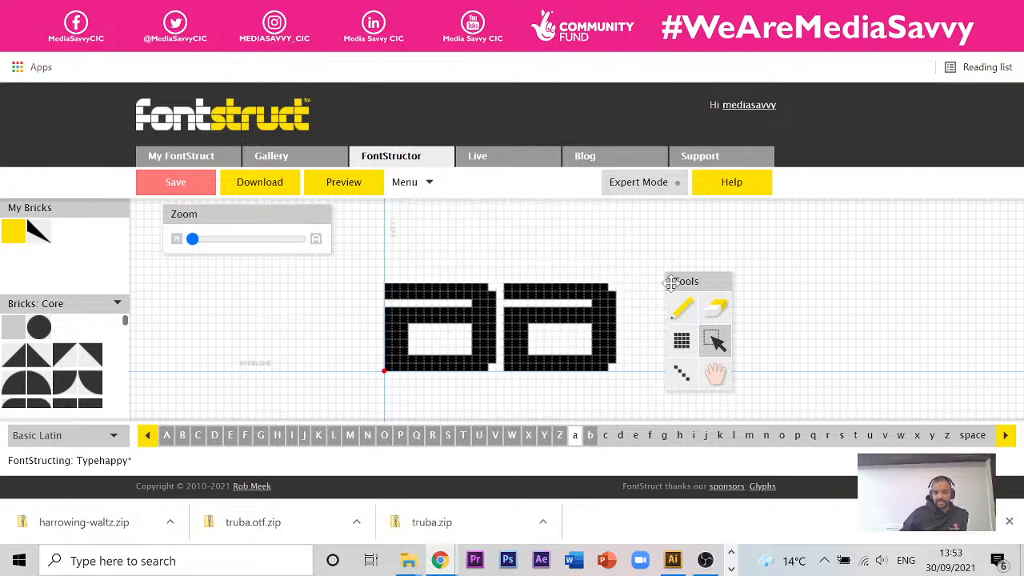
Reshape the duplicate into a single-storey a by erasing its top bar, rounding the bowl's upper-left corner and notching both joins to the right stem
left_click(716, 308)
left_click_drag(507, 275, 623, 300)
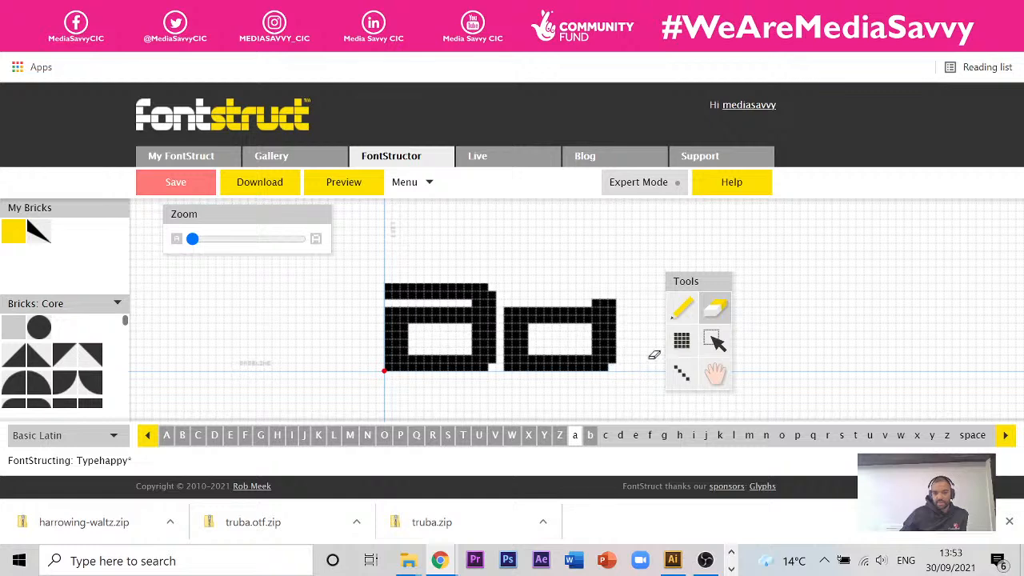
left_click(596, 367)
left_click(682, 308)
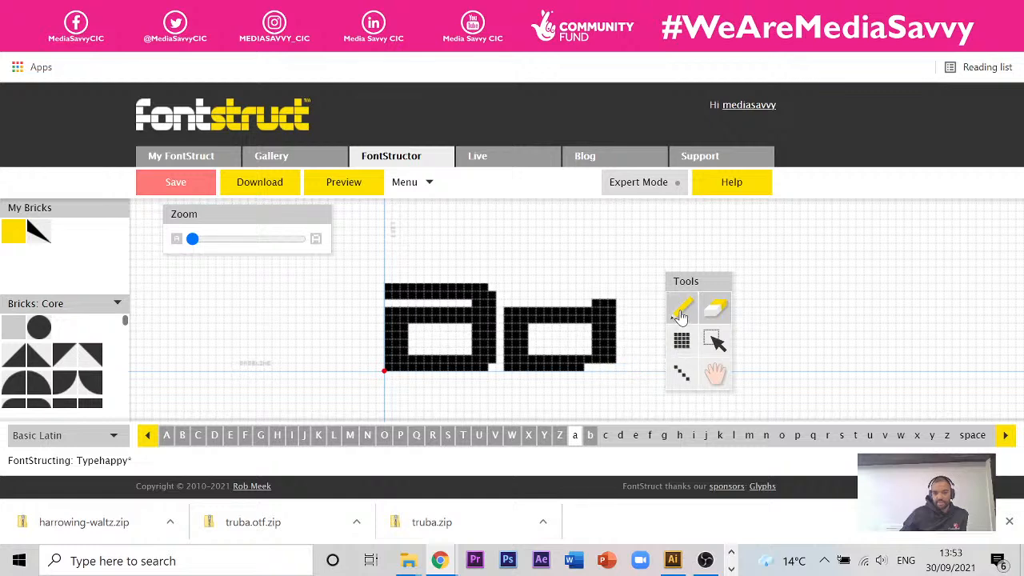
left_click(599, 363)
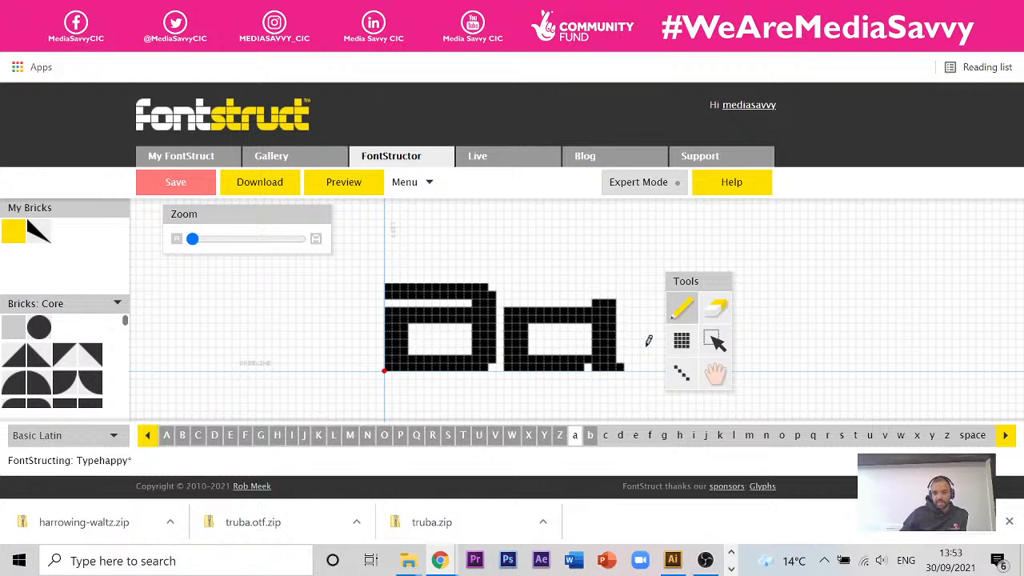
left_click(715, 308)
left_click(620, 367)
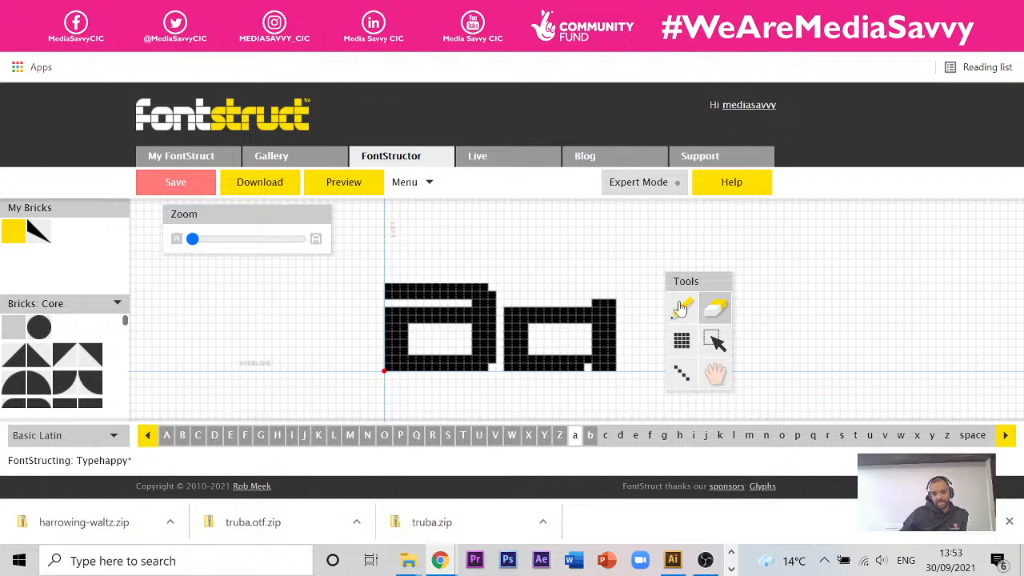
left_click(508, 310)
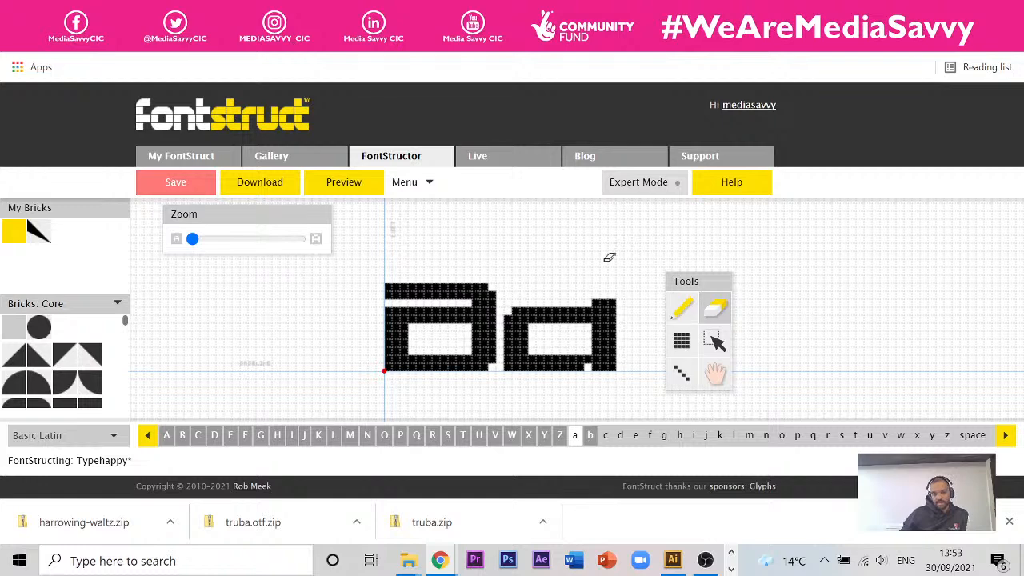
left_click(592, 308)
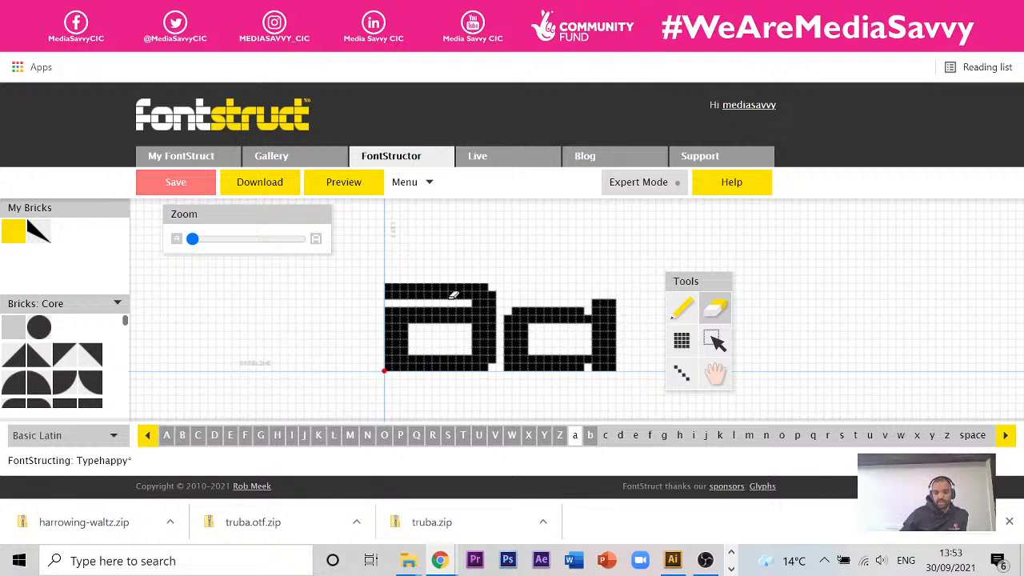
Copy the single-storey a from the lowercase a glyph into the empty question mark glyph
left_click(714, 342)
left_click_drag(640, 258, 504, 412)
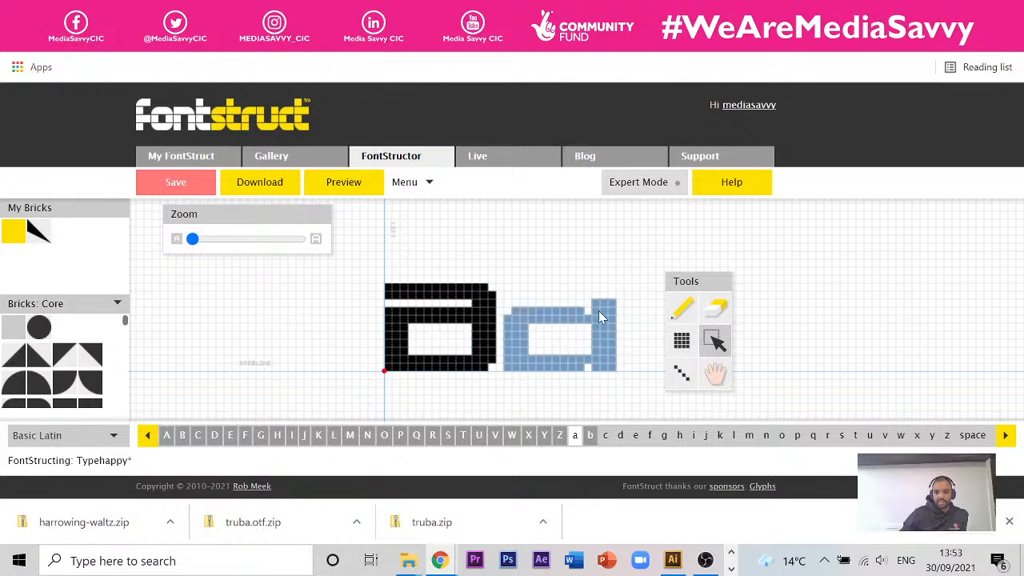
left_click(423, 184)
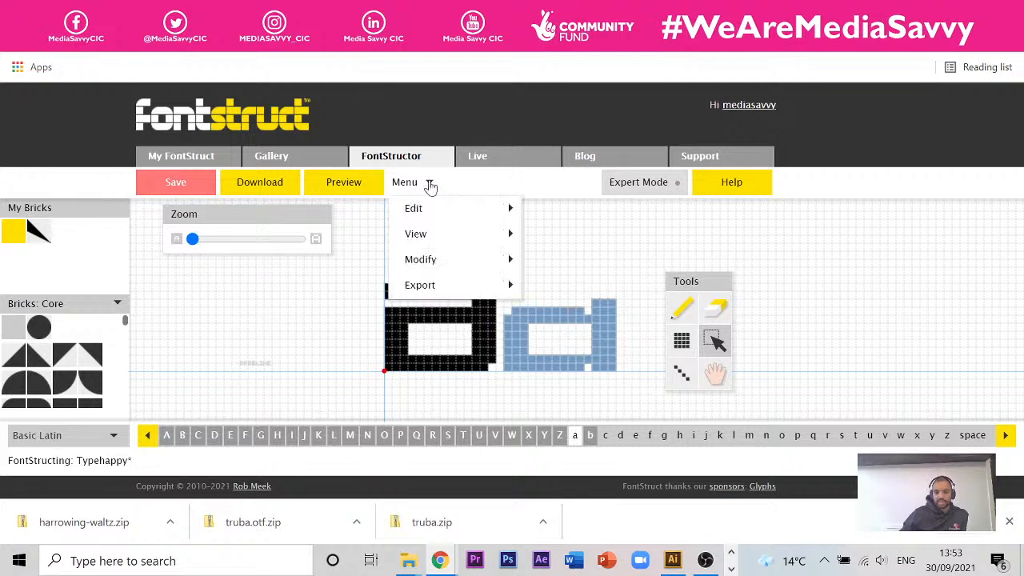
mouse_move(459, 214)
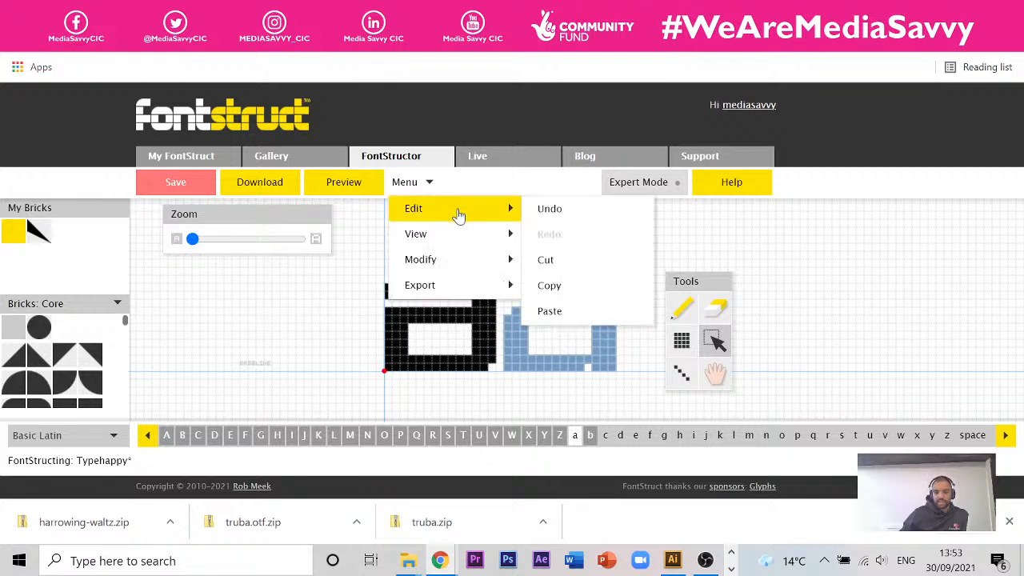
left_click(586, 287)
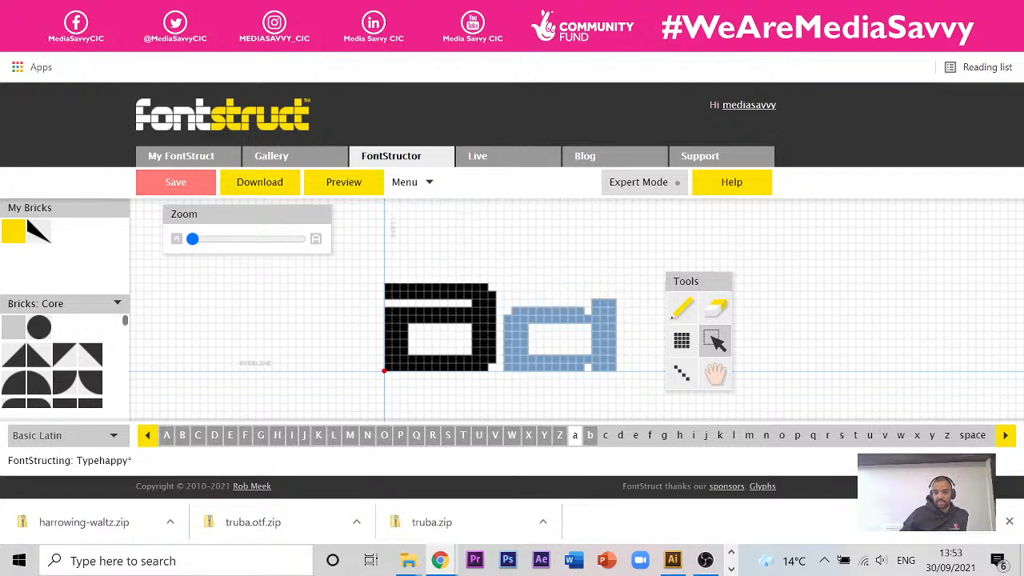
left_click(1005, 442)
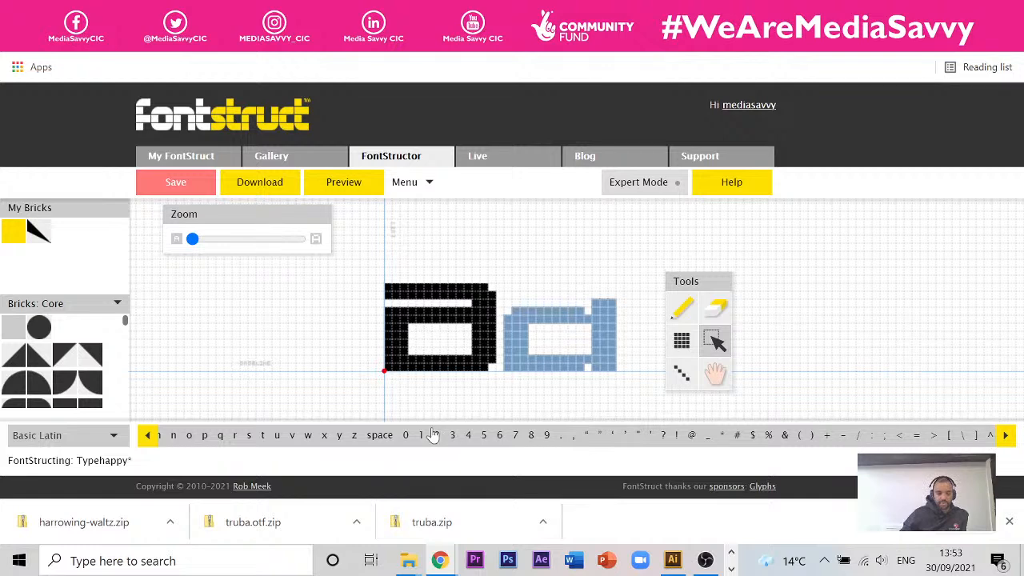
left_click(667, 441)
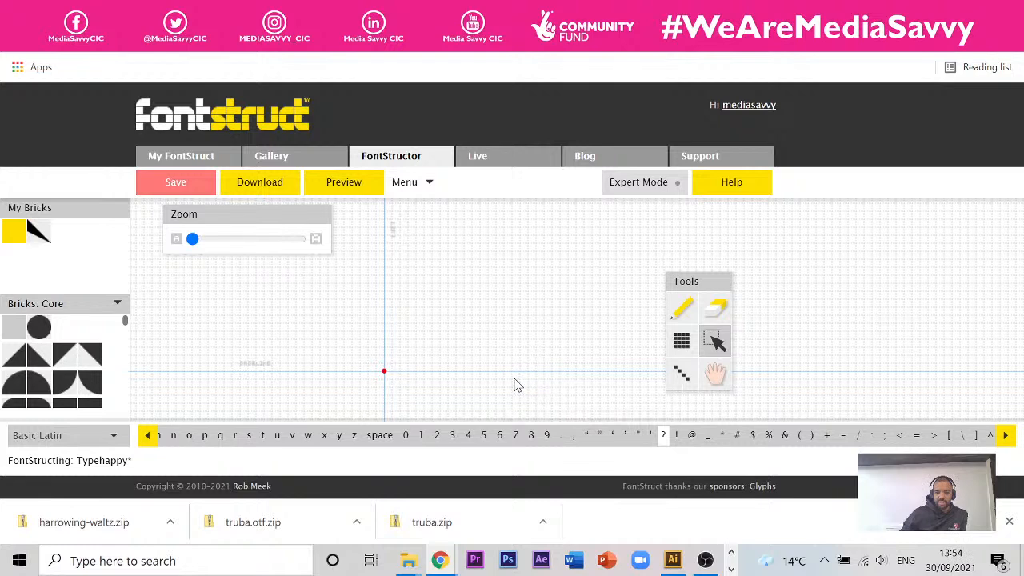
left_click(406, 182)
mouse_move(452, 208)
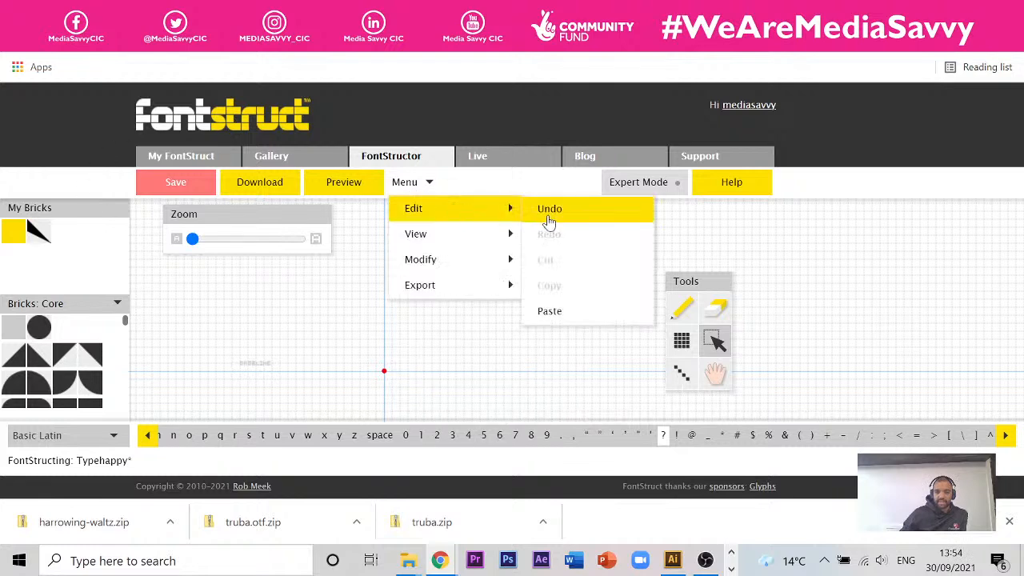
left_click(563, 312)
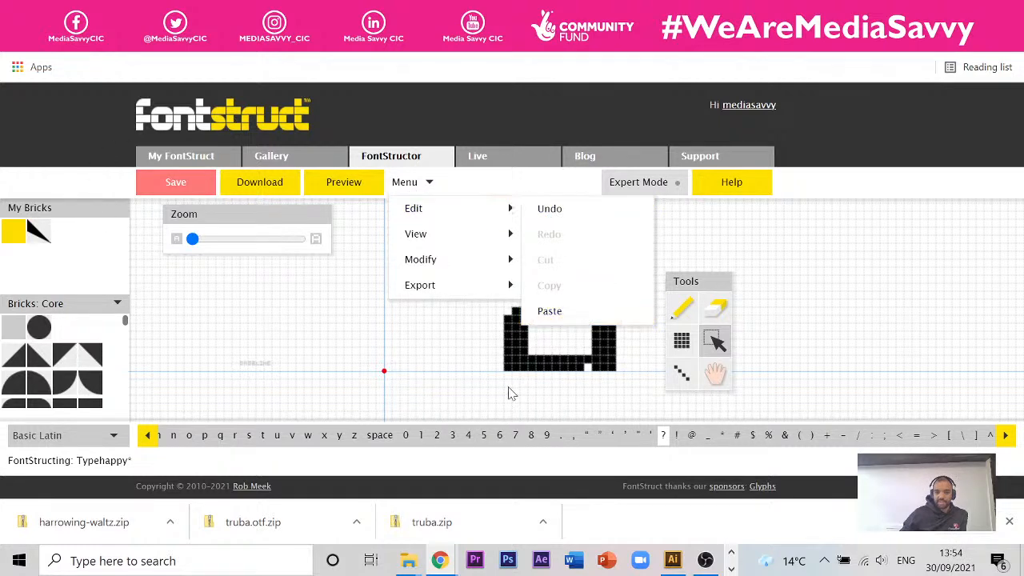
Copy all bricks of the capital P into the question mark glyph beside the single-storey a
left_click(146, 436)
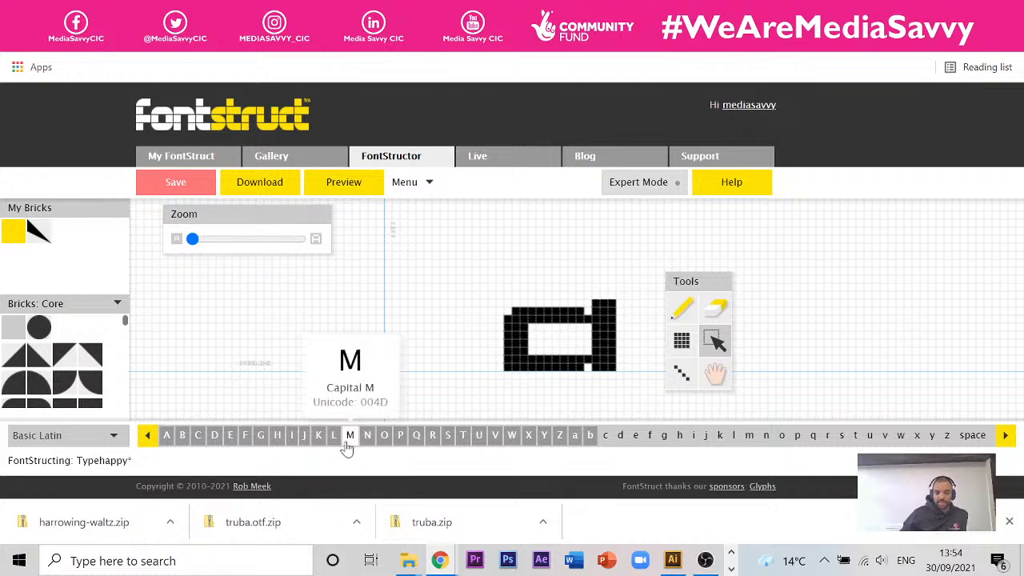
left_click(399, 437)
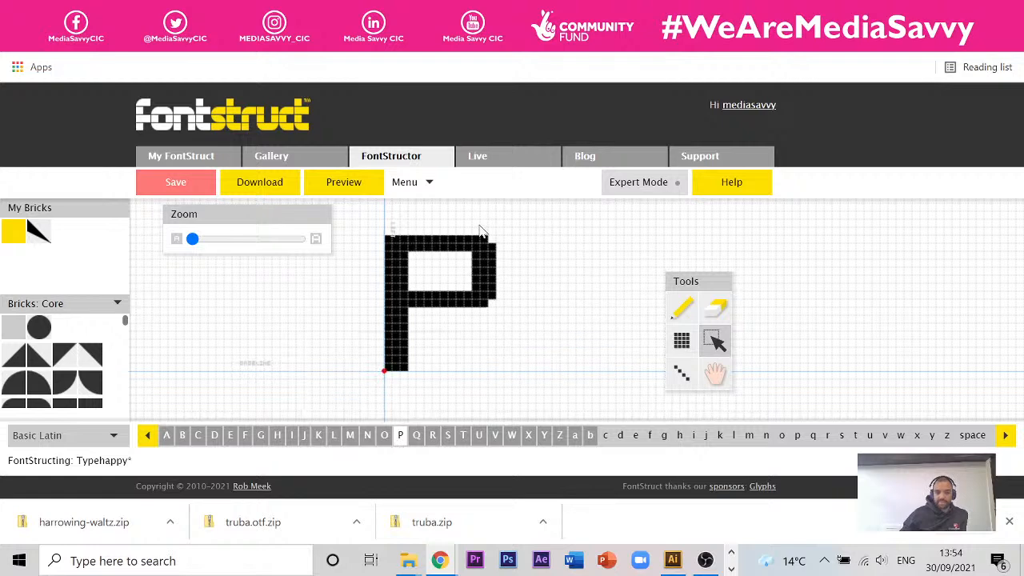
left_click_drag(552, 218, 381, 391)
left_click(423, 185)
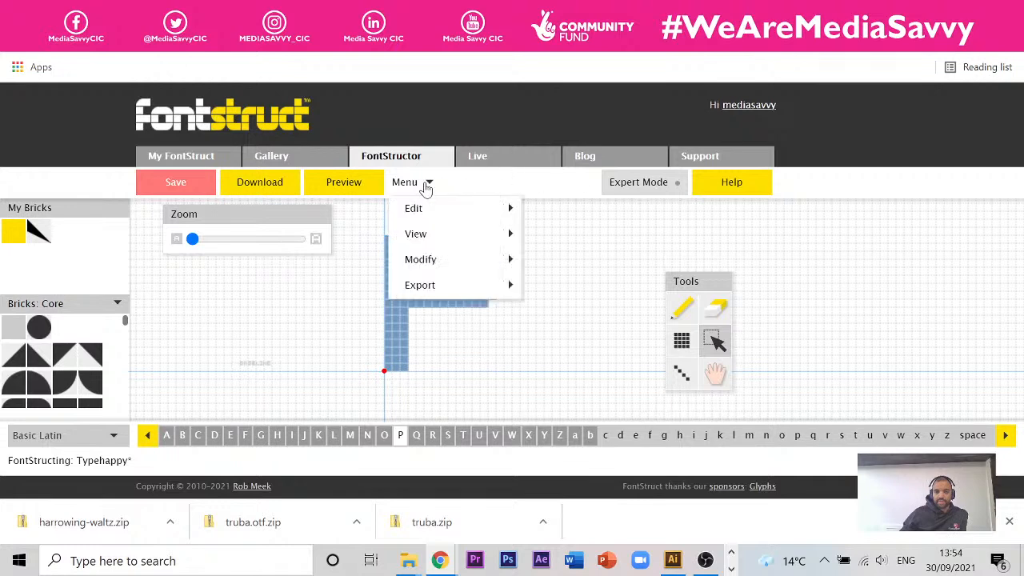
mouse_move(441, 211)
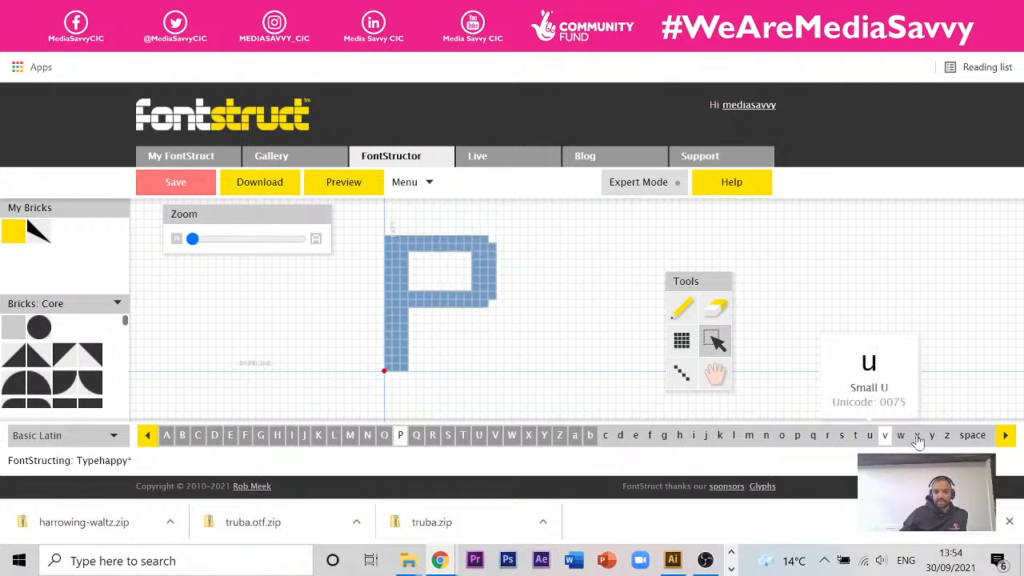
left_click(1005, 435)
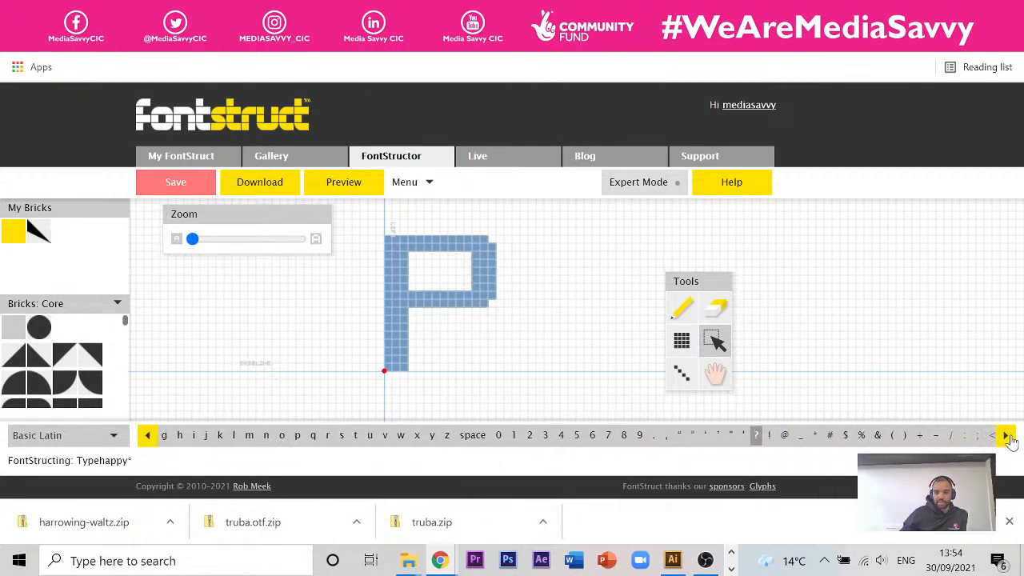
left_click(755, 436)
left_click(397, 184)
mouse_move(456, 207)
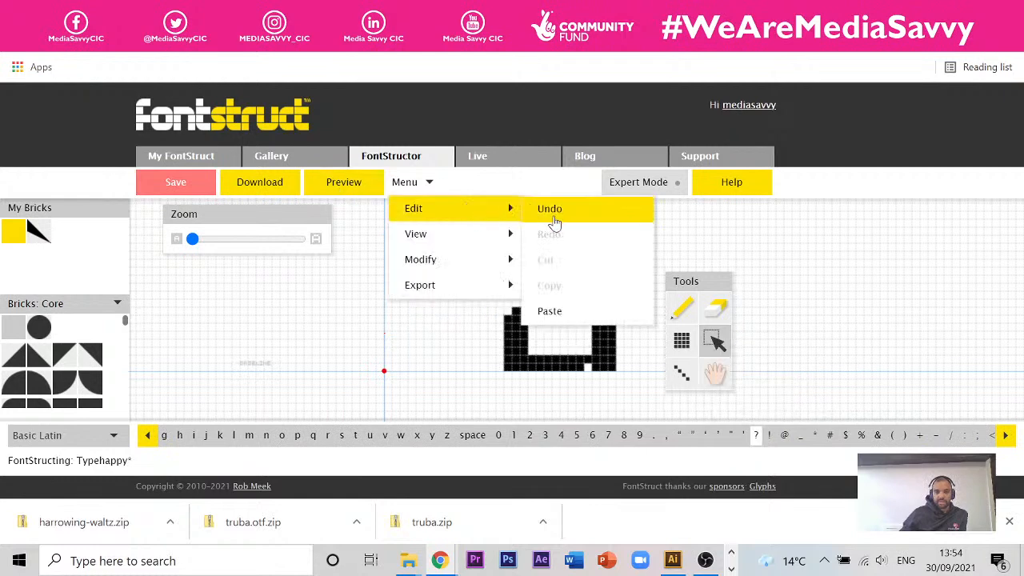
left_click(582, 314)
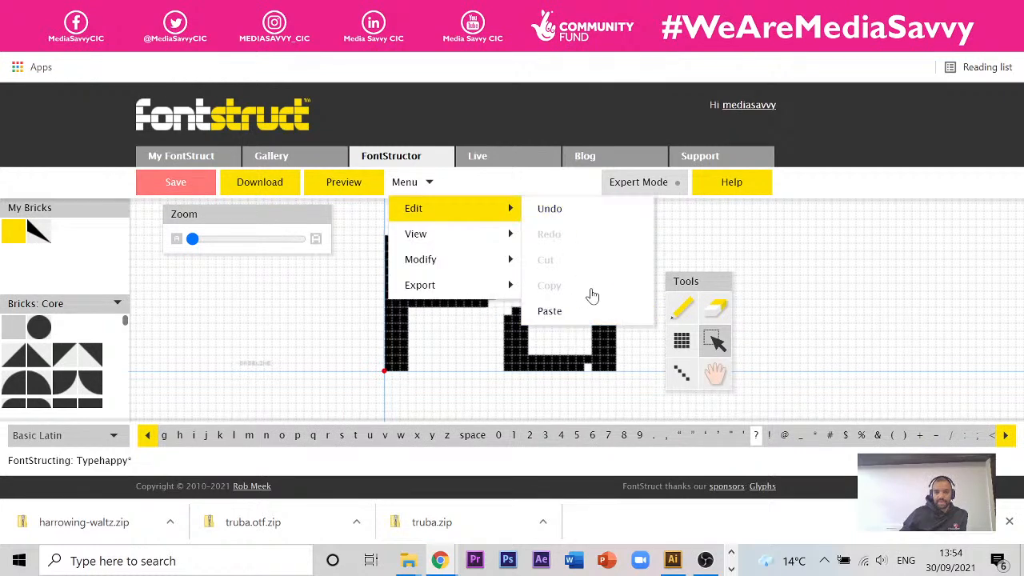
Move the tool palette aside and shift the P and single-storey a together about 26 bricks to the right
left_click_drag(696, 285, 847, 285)
left_click_drag(679, 218, 412, 398)
left_click_drag(690, 226, 384, 413)
left_click_drag(400, 297, 614, 296)
left_click(498, 277)
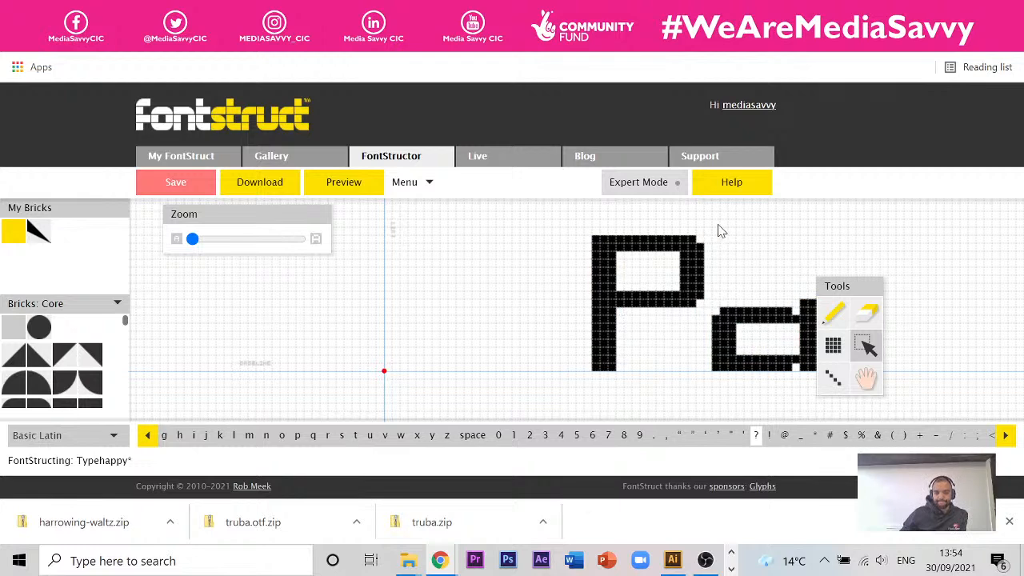
left_click(409, 184)
mouse_move(461, 209)
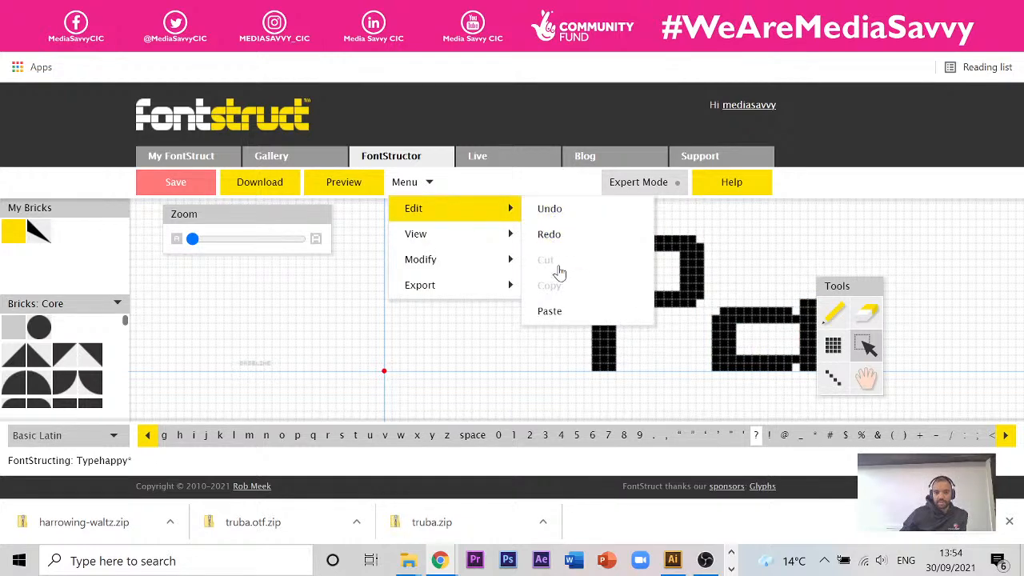
left_click(610, 225)
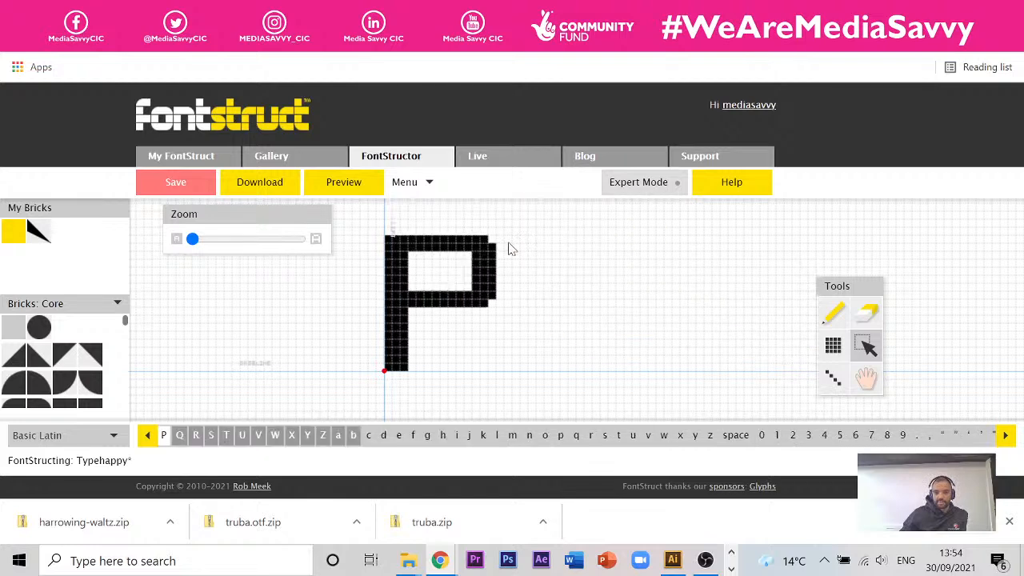
left_click(408, 184)
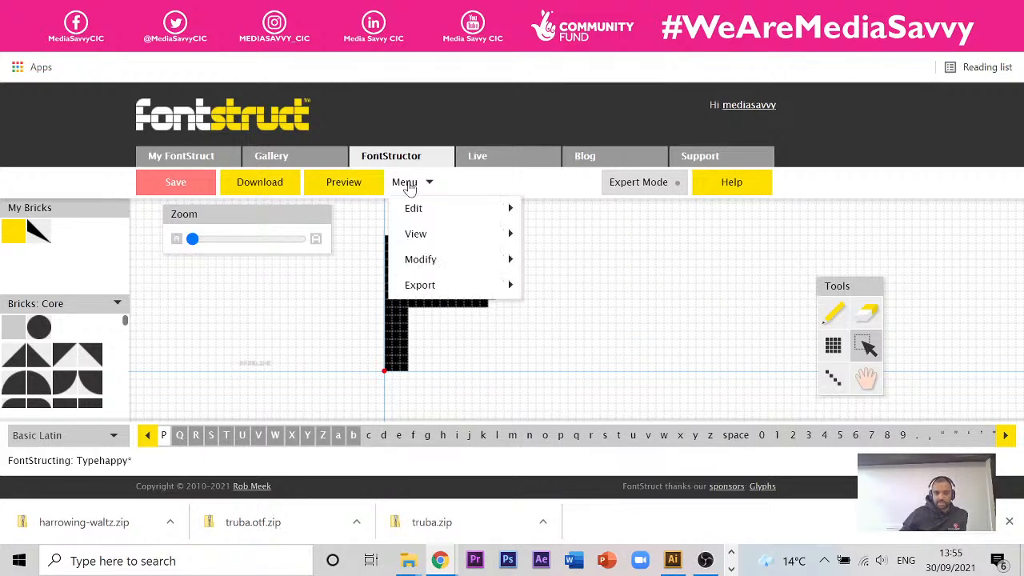
mouse_move(451, 208)
left_click(551, 237)
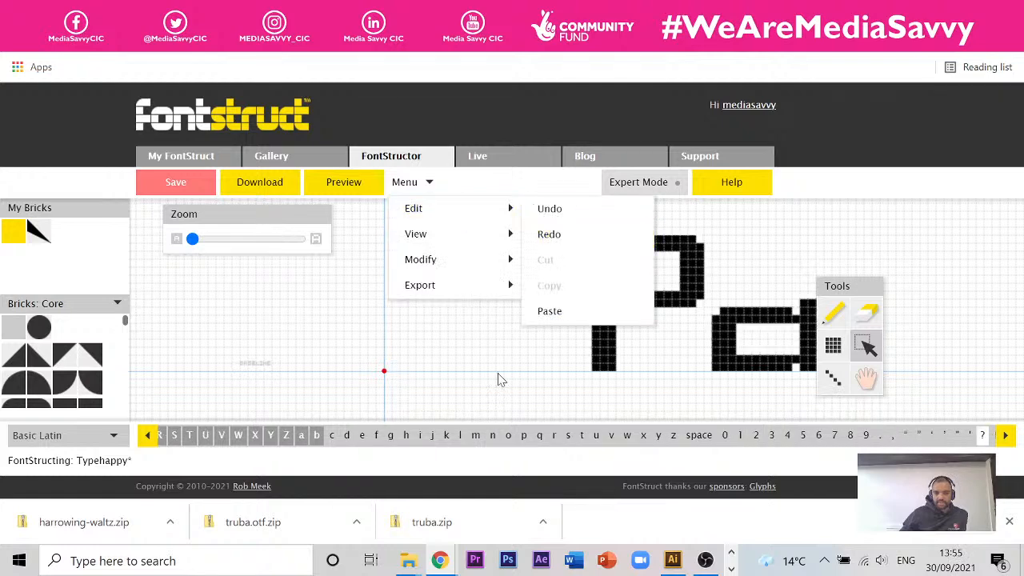
Move the P back to the origin so its stem stands against the left guide, leaving the single-storey a in place
left_click_drag(574, 235, 699, 411)
left_click_drag(609, 308, 400, 304)
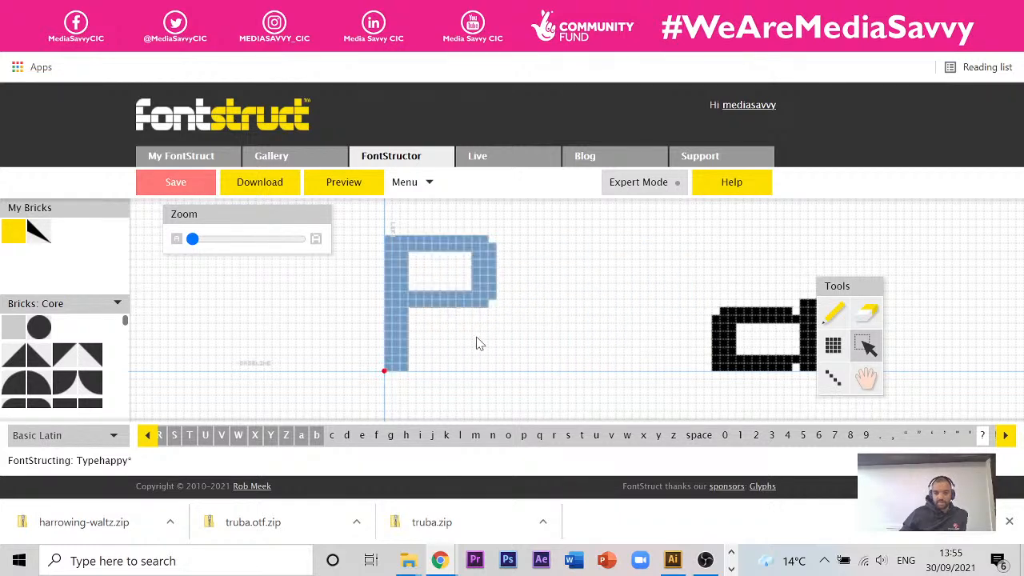
left_click(565, 246)
left_click_drag(546, 229, 377, 406)
left_click(547, 234)
left_click_drag(537, 208, 473, 295)
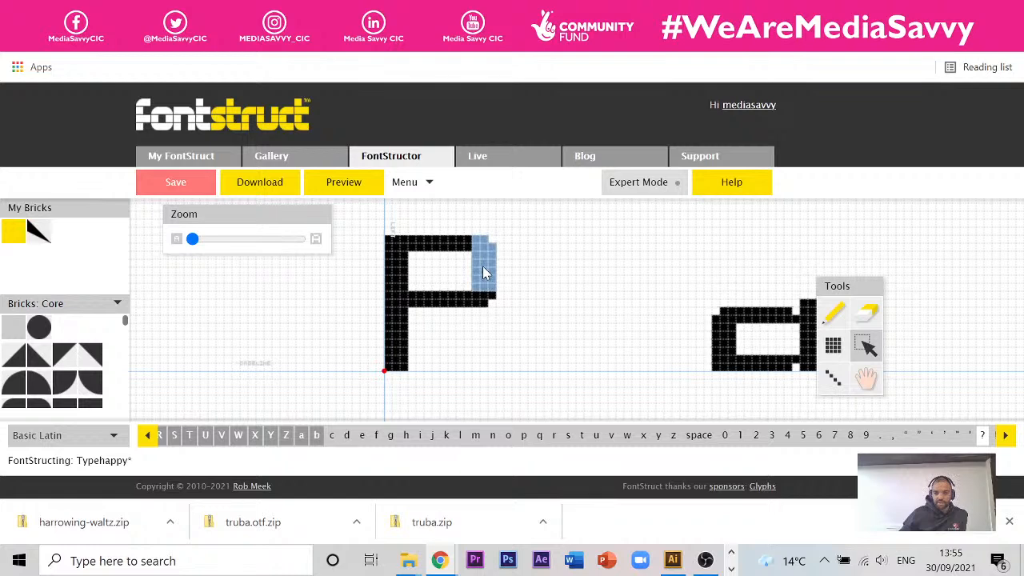
left_click(562, 231)
left_click_drag(562, 231, 602, 239)
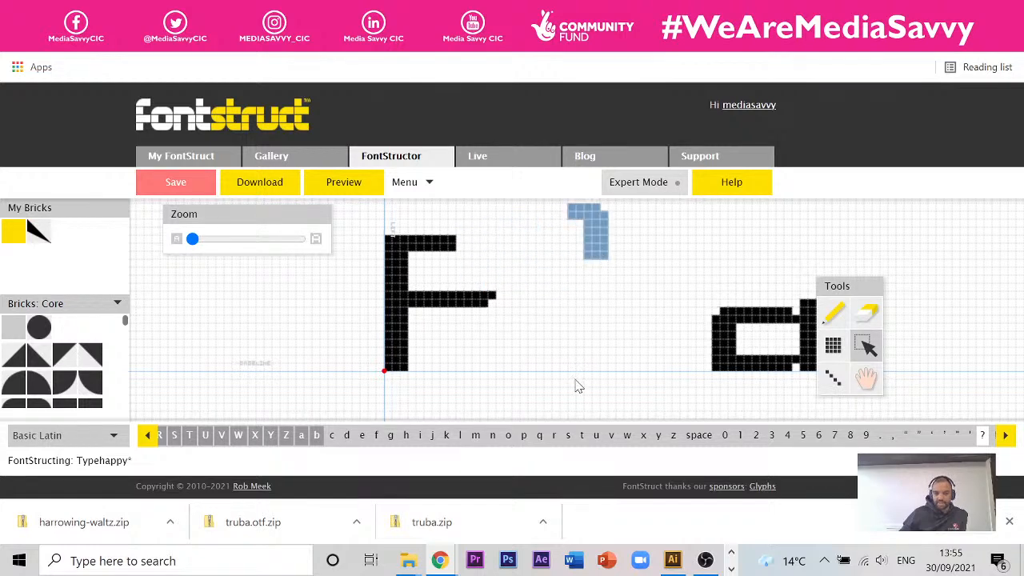
left_click(424, 183)
mouse_move(446, 206)
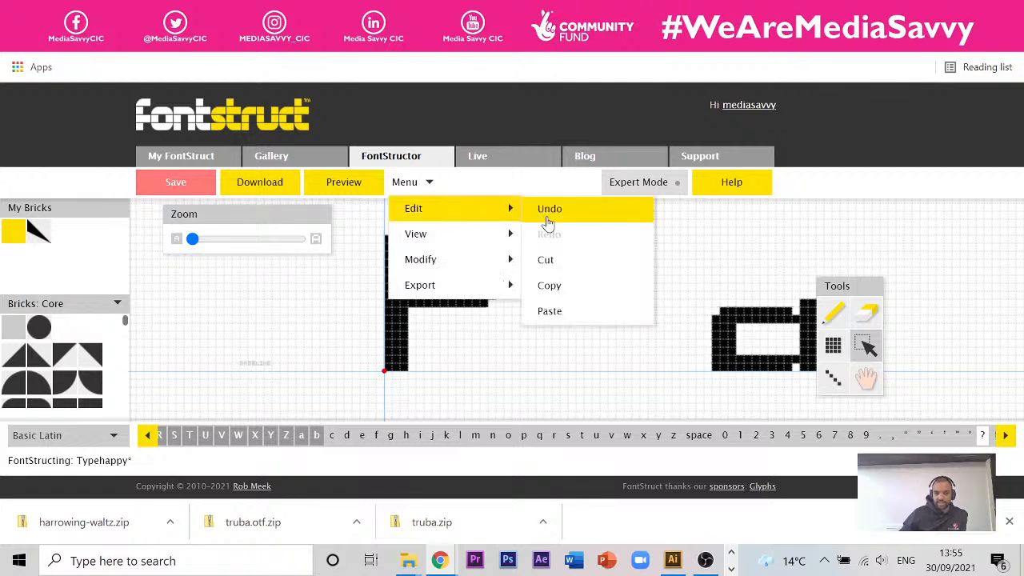
left_click(576, 211)
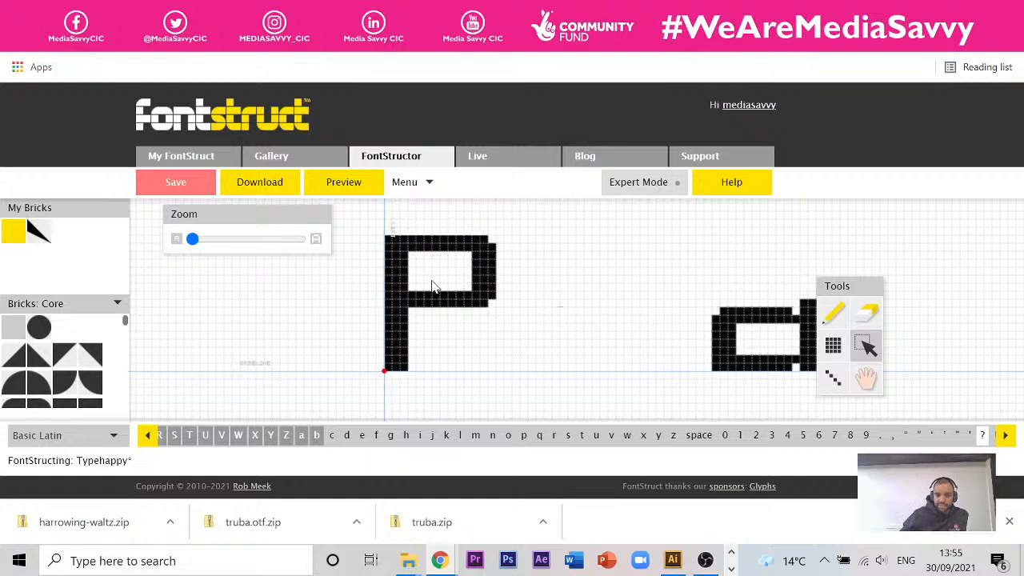
Erase the P's stem beside the bowl opening and the bottom four brick rows of the stem
left_click(866, 313)
mouse_move(420, 254)
left_mouse_down()
mouse_move(376, 270)
mouse_move(363, 280)
mouse_move(372, 292)
left_mouse_up()
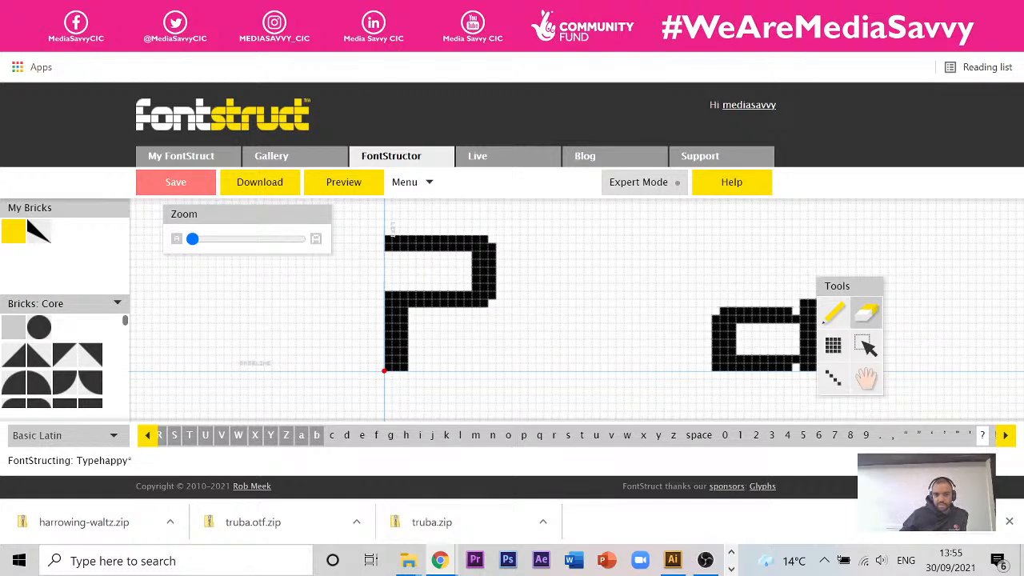
left_click_drag(437, 375, 366, 338)
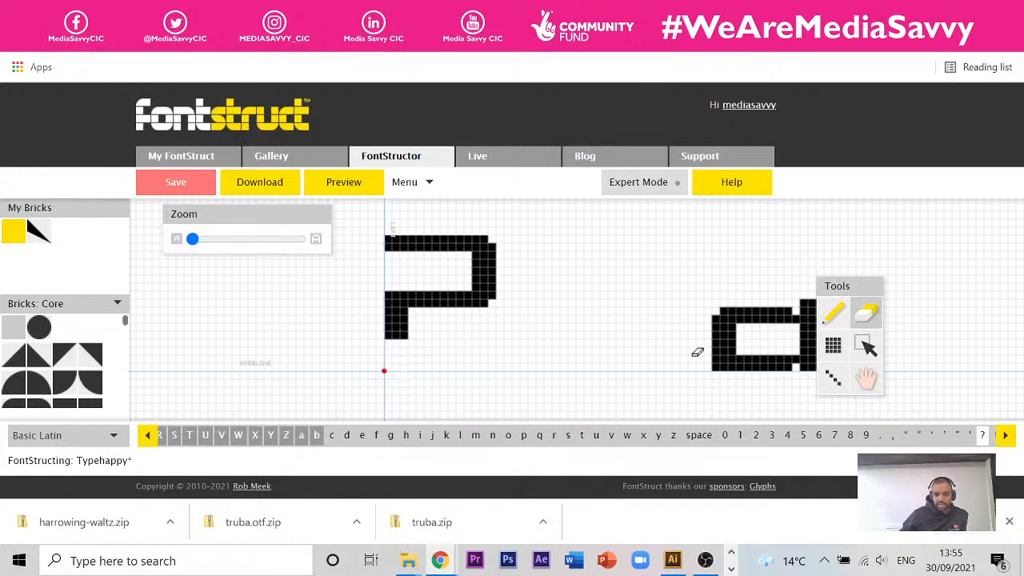
Draw a 3-by-3-brick dot on the baseline beneath the stem and erase the outer corner brick where bowl and stem meet
left_click(865, 346)
left_click_drag(390, 353, 402, 369)
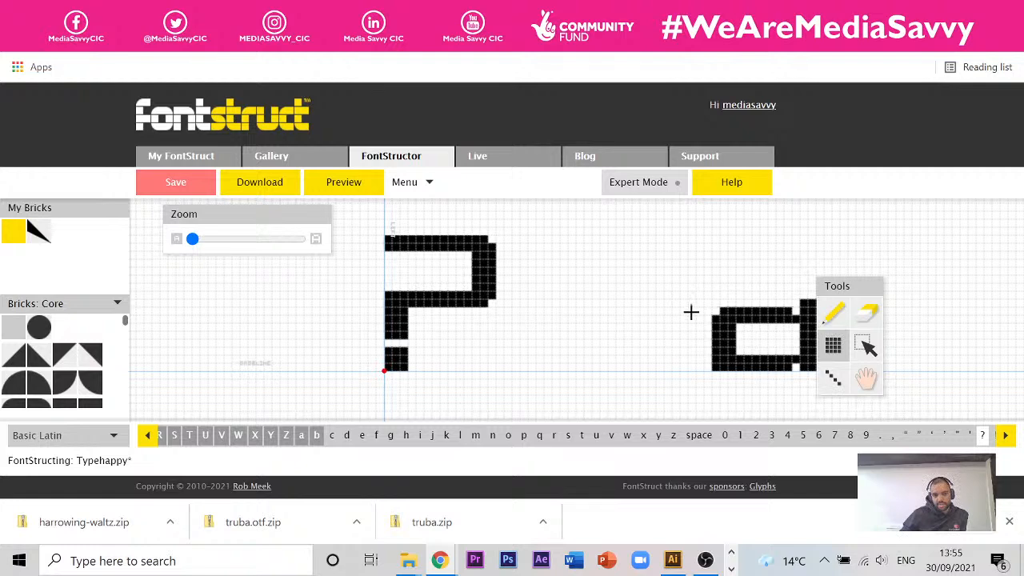
left_click(868, 312)
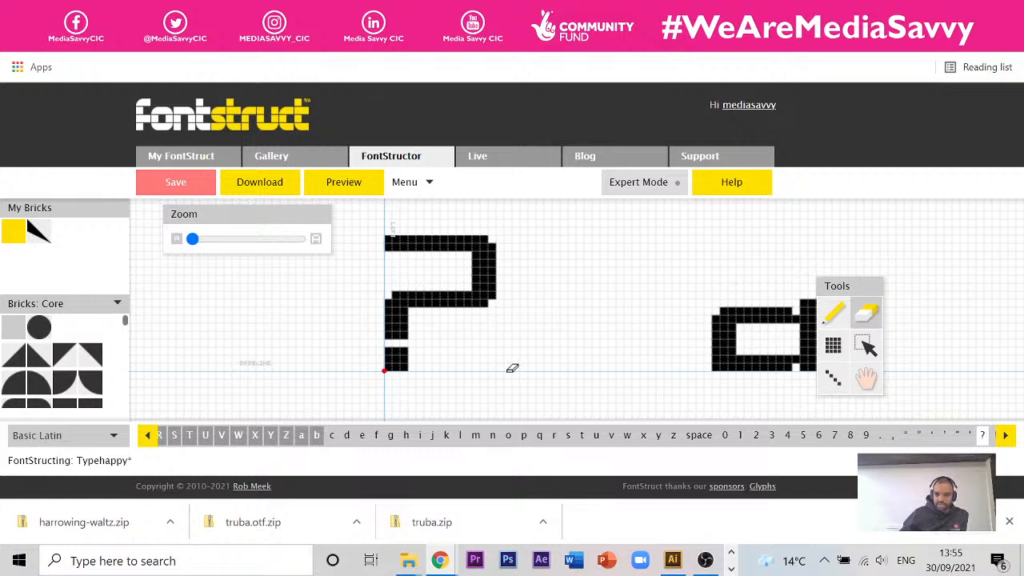
Open the capital F glyph and copy all of its bricks
left_click(1005, 437)
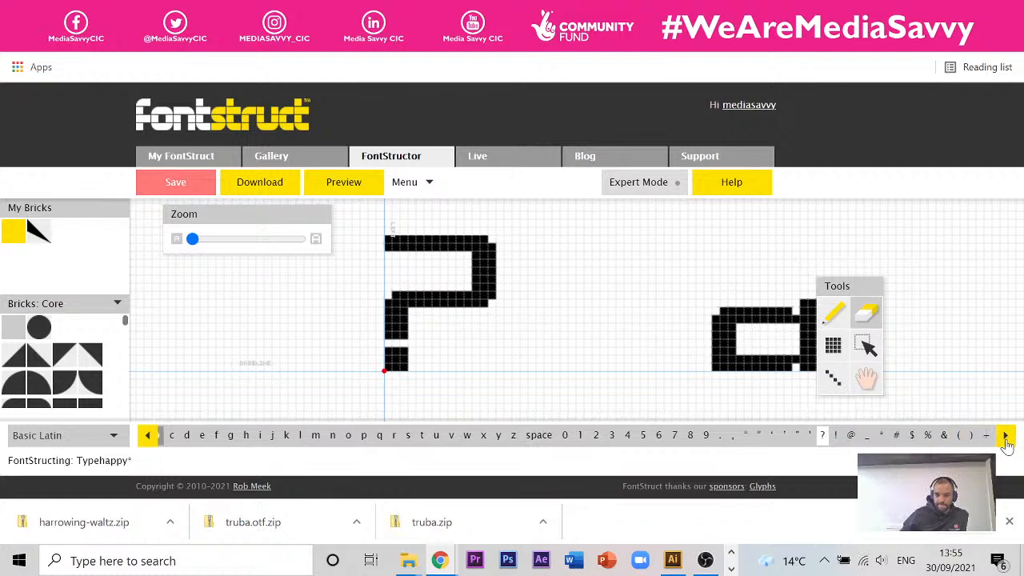
left_click(1005, 436)
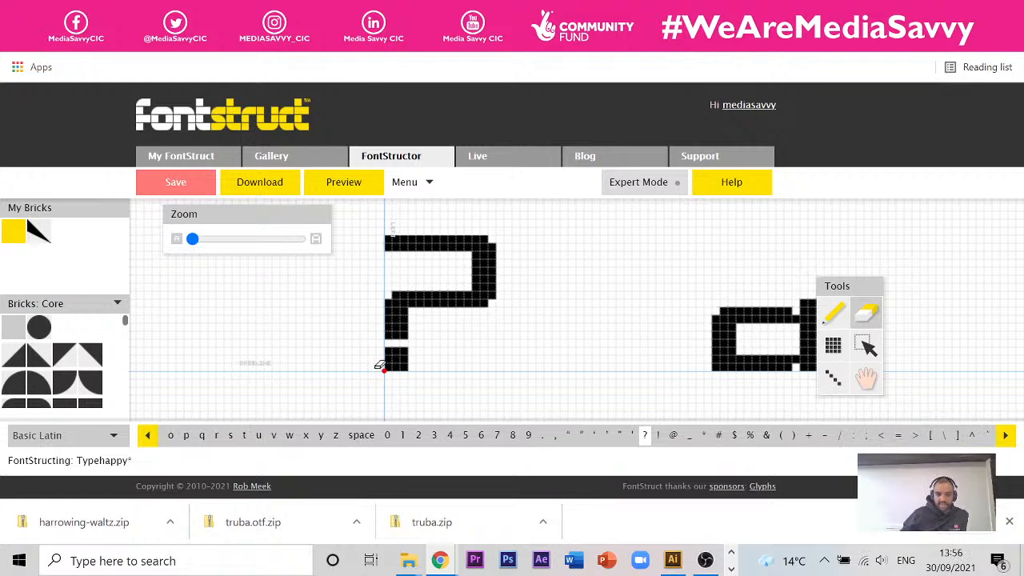
left_click(151, 438)
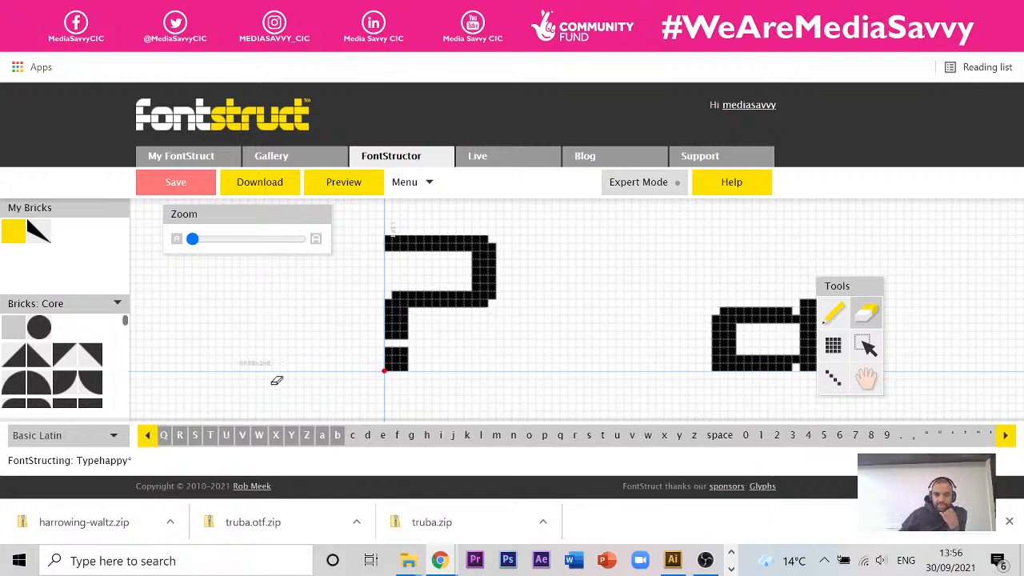
left_click(149, 441)
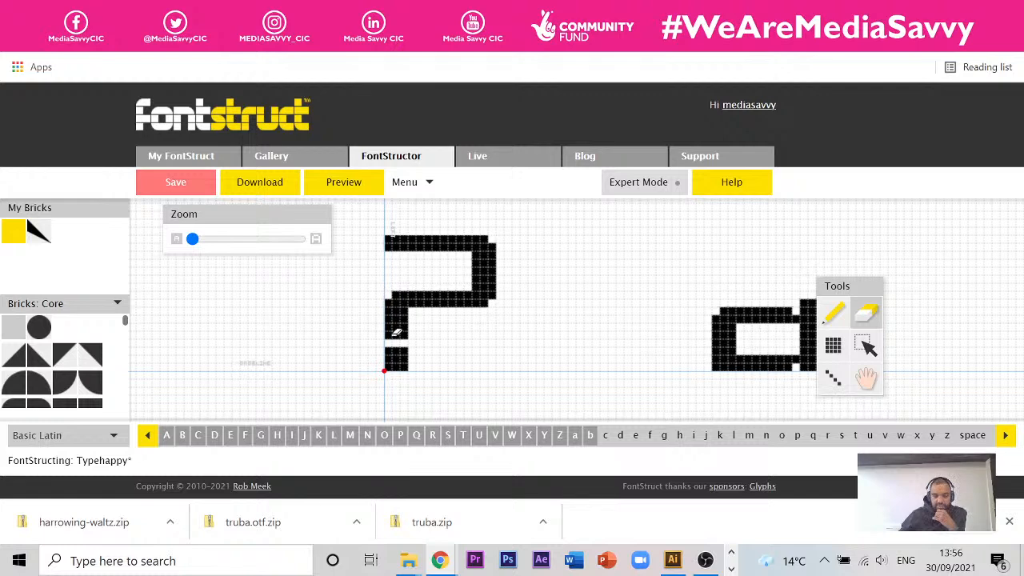
left_click(244, 435)
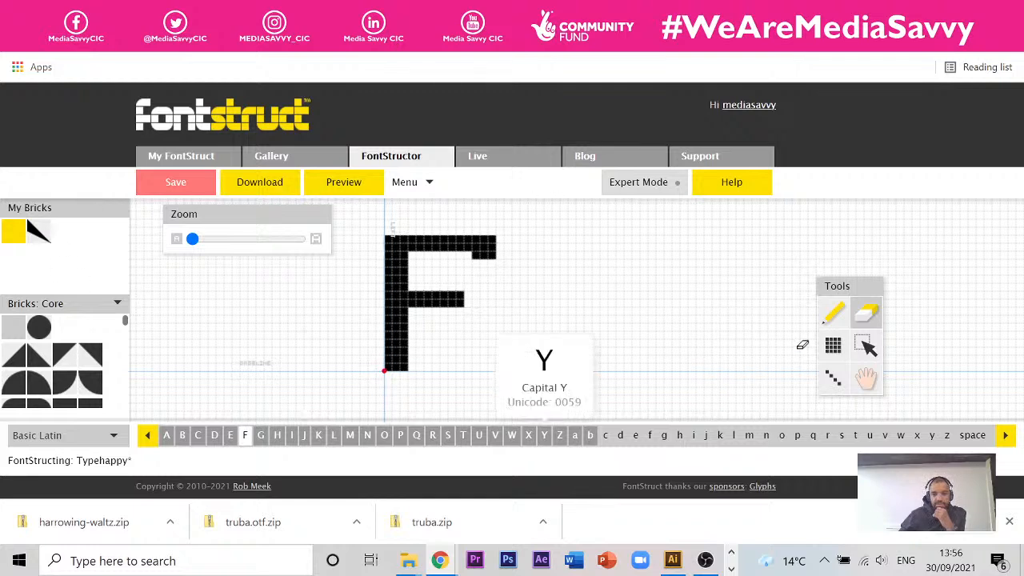
left_click(866, 346)
left_click_drag(583, 214, 376, 401)
left_click(428, 184)
mouse_move(456, 208)
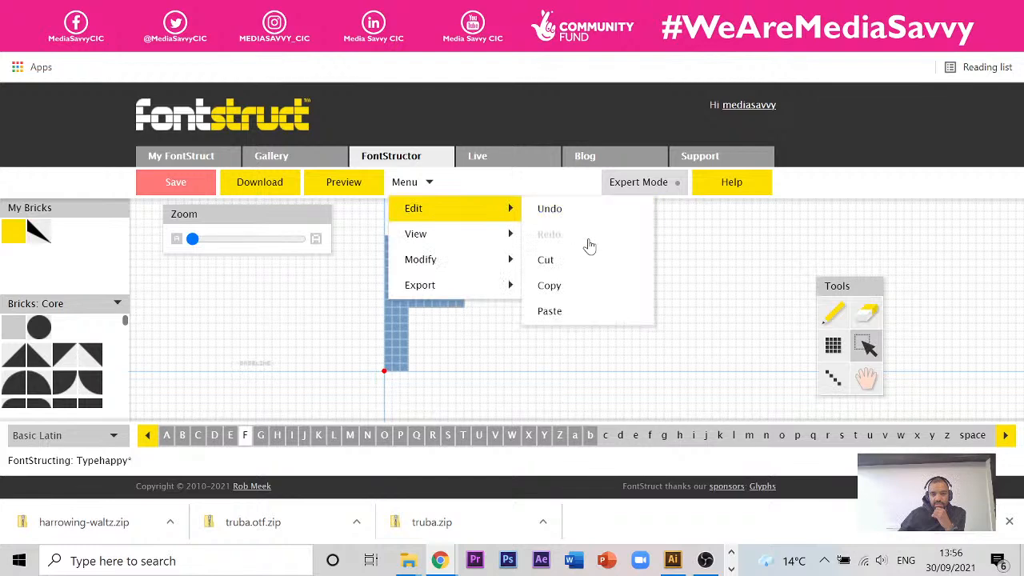
left_click(581, 288)
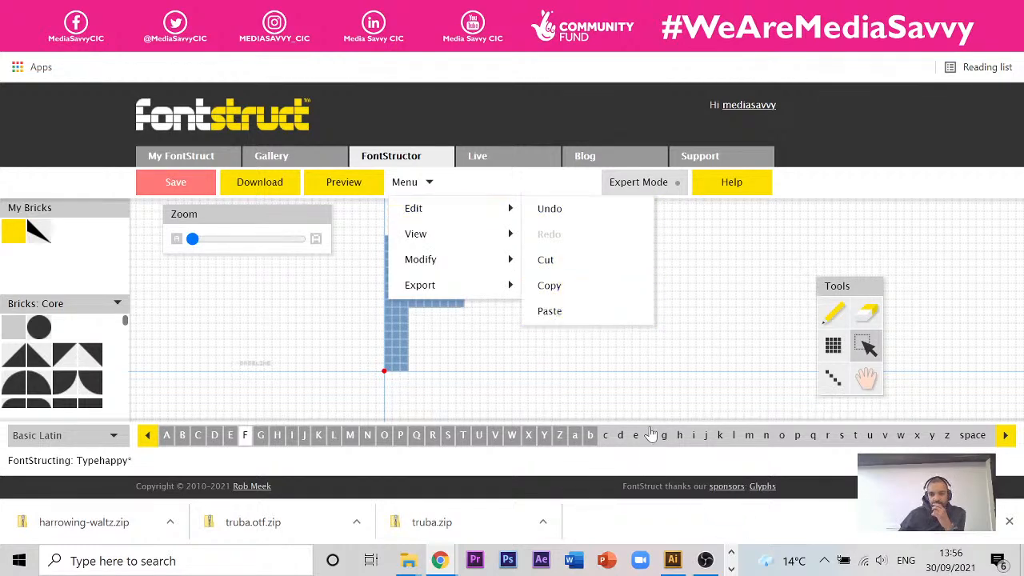
Return to the question mark glyph and save the font
left_click(1005, 435)
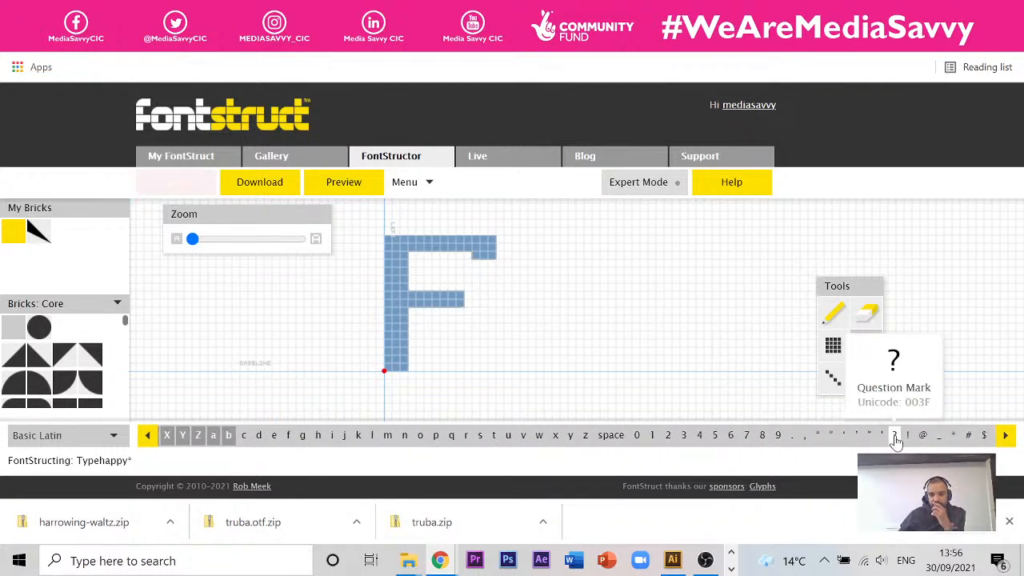
left_click(894, 435)
left_click_drag(552, 240, 461, 315)
left_click(405, 181)
left_click(183, 182)
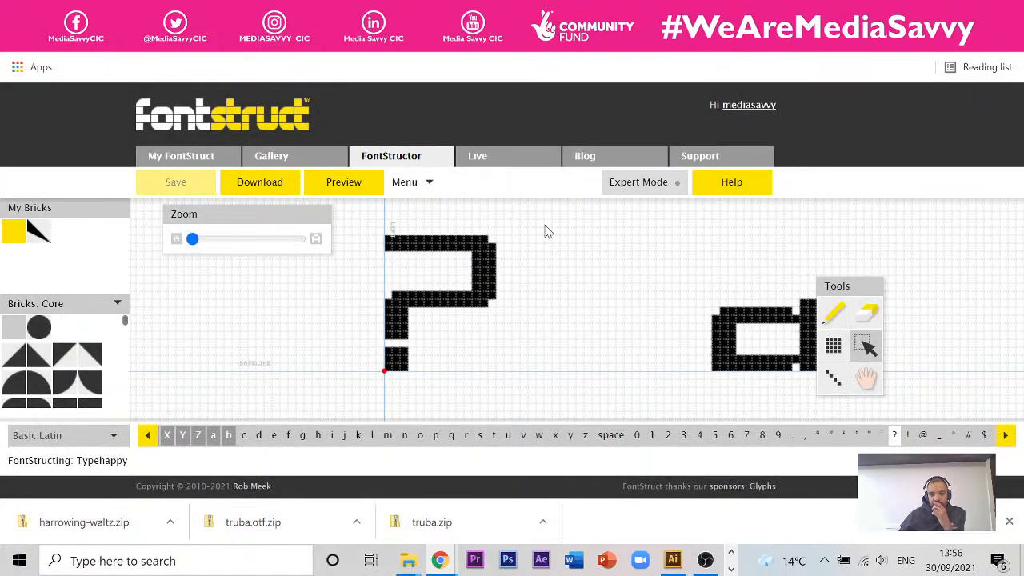
Paste the copied capital F into the question mark glyph
left_click_drag(548, 232, 346, 369)
left_click_drag(399, 340, 569, 343)
left_click(594, 355)
left_click(432, 182)
mouse_move(507, 206)
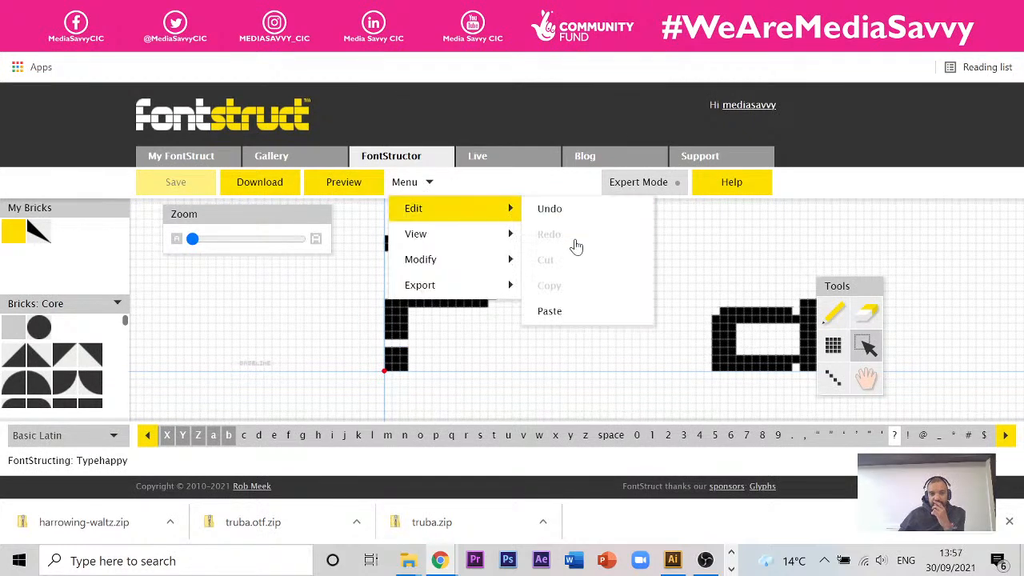
left_click(578, 312)
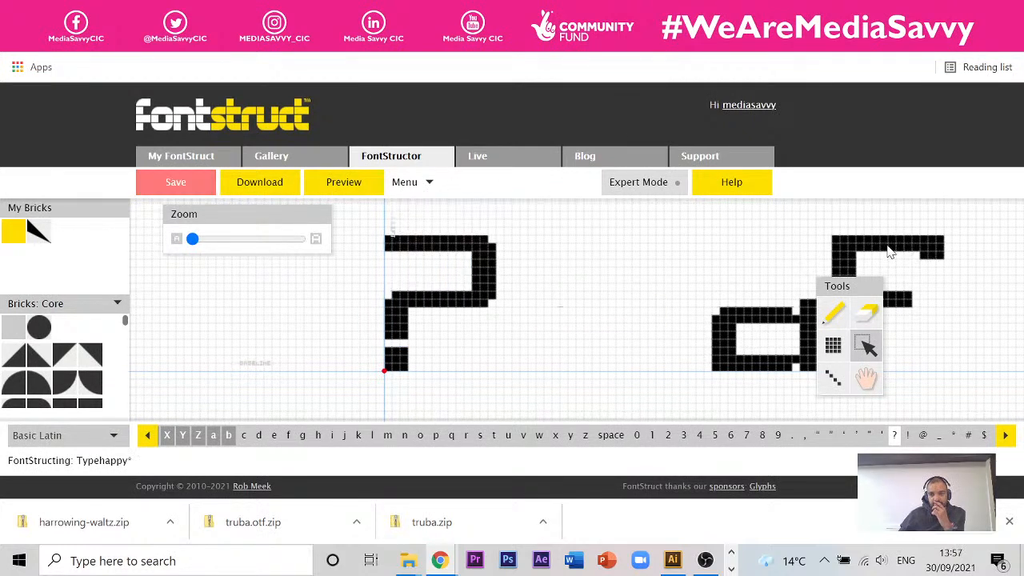
Move the pasted F between the question mark and the single-storey a, keeping the tool palette clear of the letters
left_click_drag(823, 286, 642, 309)
left_click_drag(974, 226, 841, 406)
left_click_drag(847, 341, 554, 317)
left_click_drag(658, 309, 870, 290)
Flip the pasted F horizontally
left_click(427, 184)
mouse_move(464, 233)
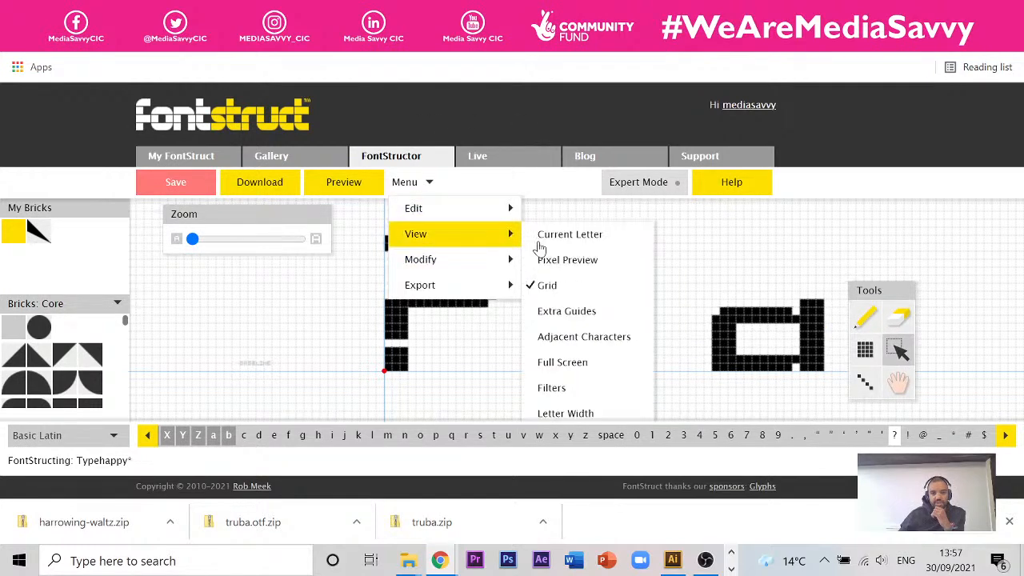
left_click(427, 181)
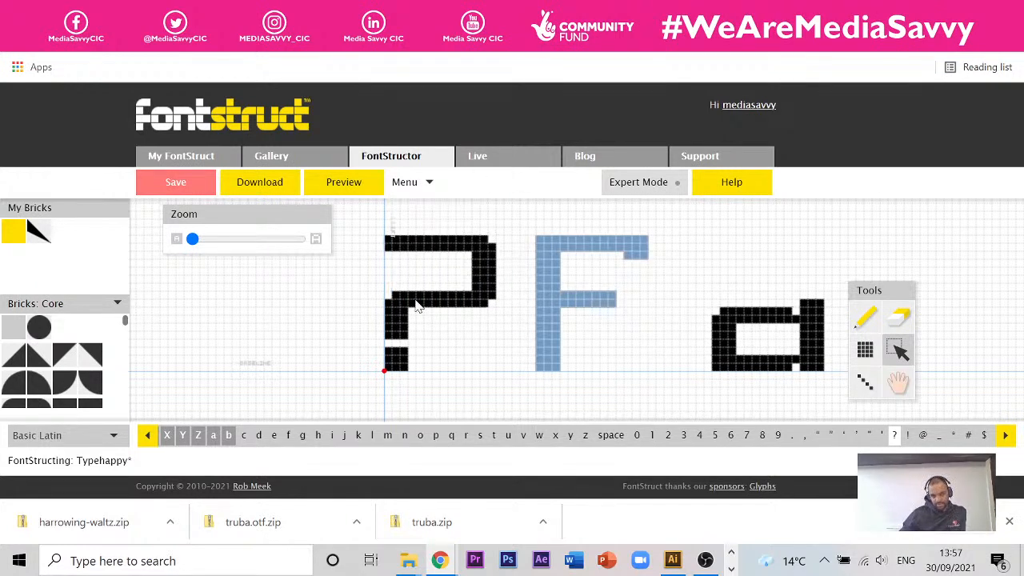
left_click(437, 186)
mouse_move(463, 264)
left_click(584, 263)
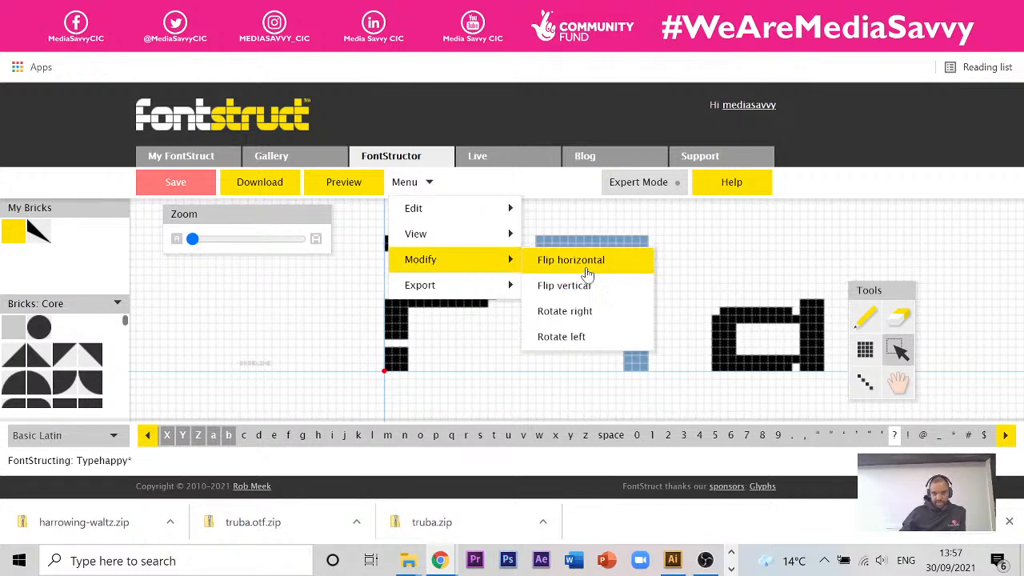
left_click(430, 185)
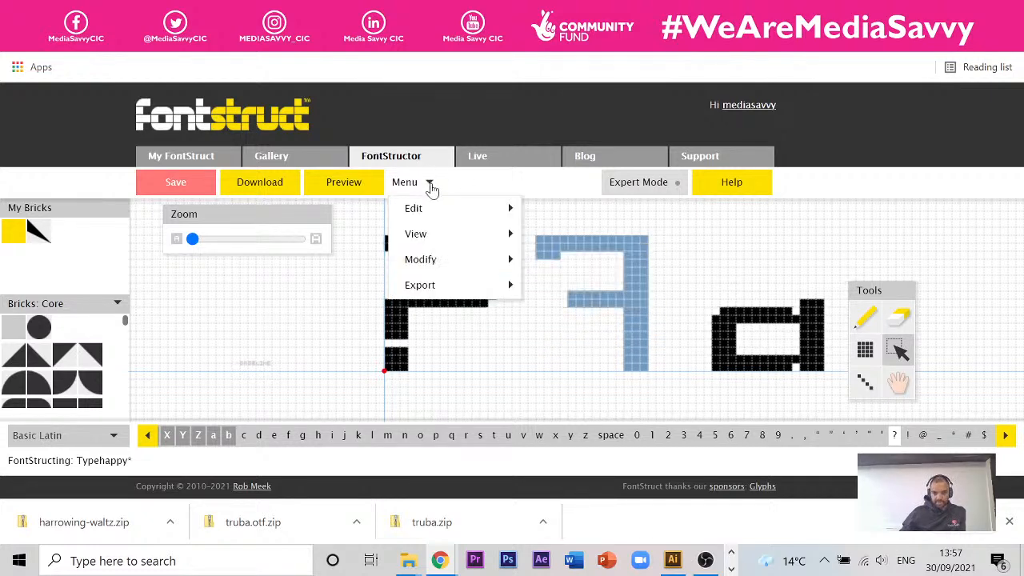
left_click(430, 186)
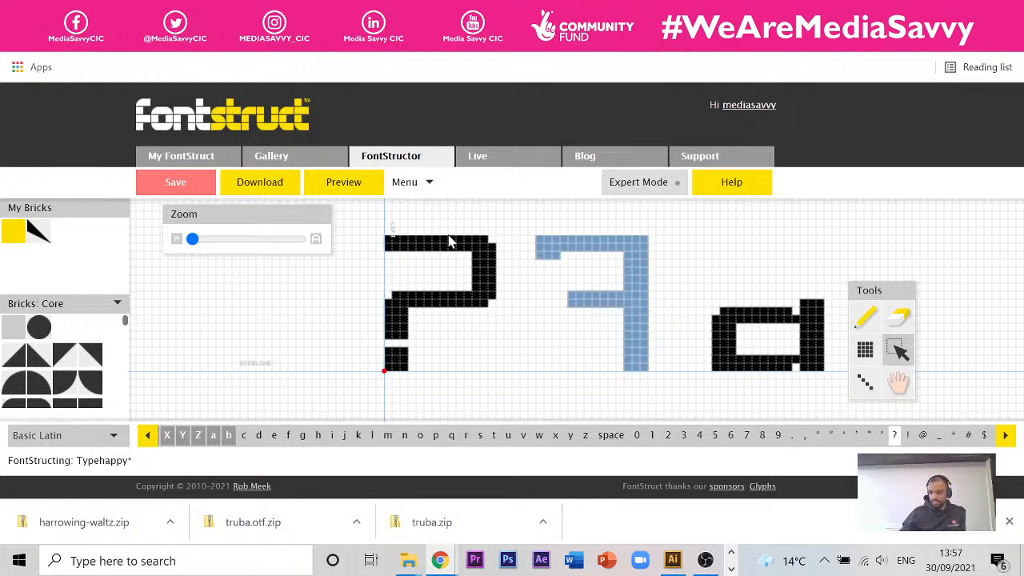
left_click(424, 184)
mouse_move(457, 264)
left_click(664, 318)
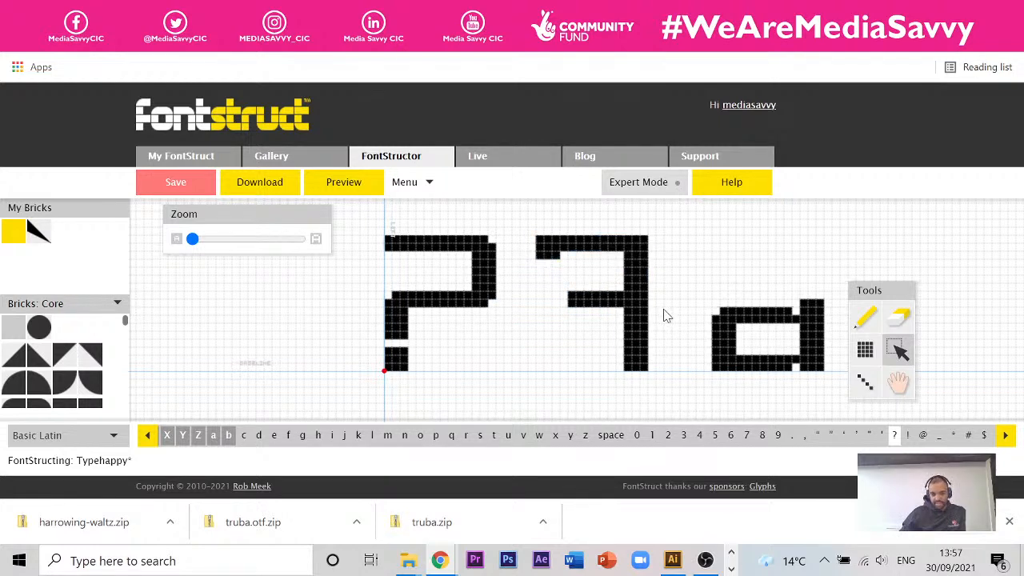
Shift the mirrored F's lower stem seven bricks left under the end of the middle arm and erase its bottom four brick rows
left_click_drag(663, 319, 612, 370)
left_click_drag(643, 314, 586, 315)
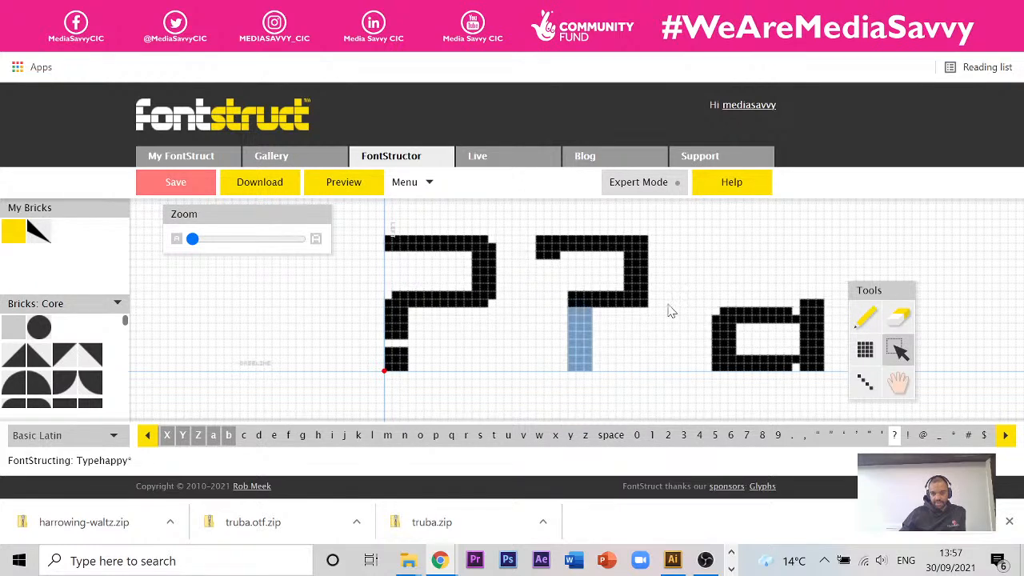
left_click(627, 370)
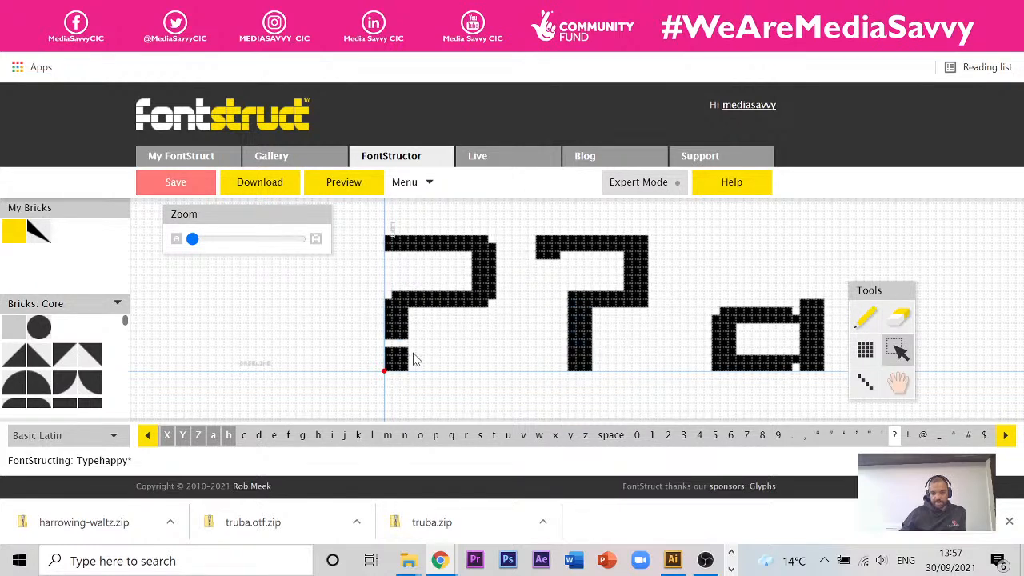
left_click_drag(599, 381, 453, 355)
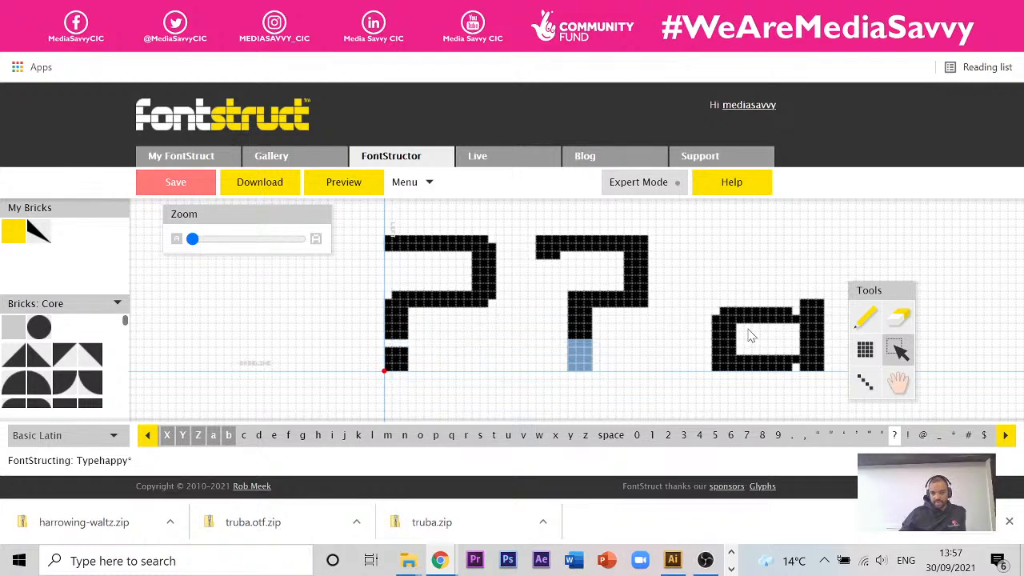
left_click(897, 320)
mouse_move(628, 387)
left_mouse_down()
mouse_move(539, 339)
mouse_move(539, 355)
left_mouse_up()
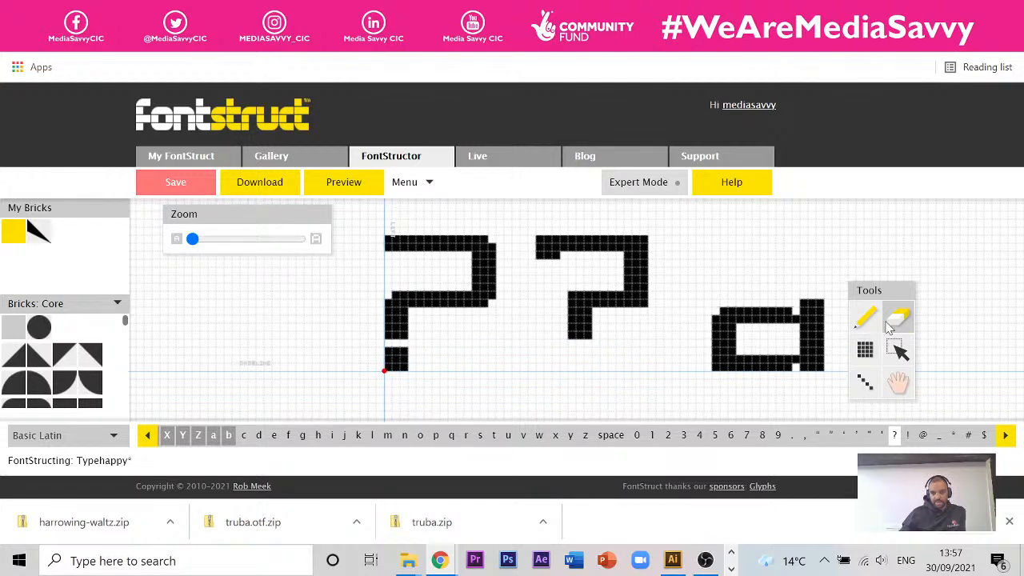
Add a dot three bricks square beneath the mirrored F's stem, resting on the baseline
left_click(897, 349)
left_click_drag(431, 375, 588, 401)
left_click(864, 349)
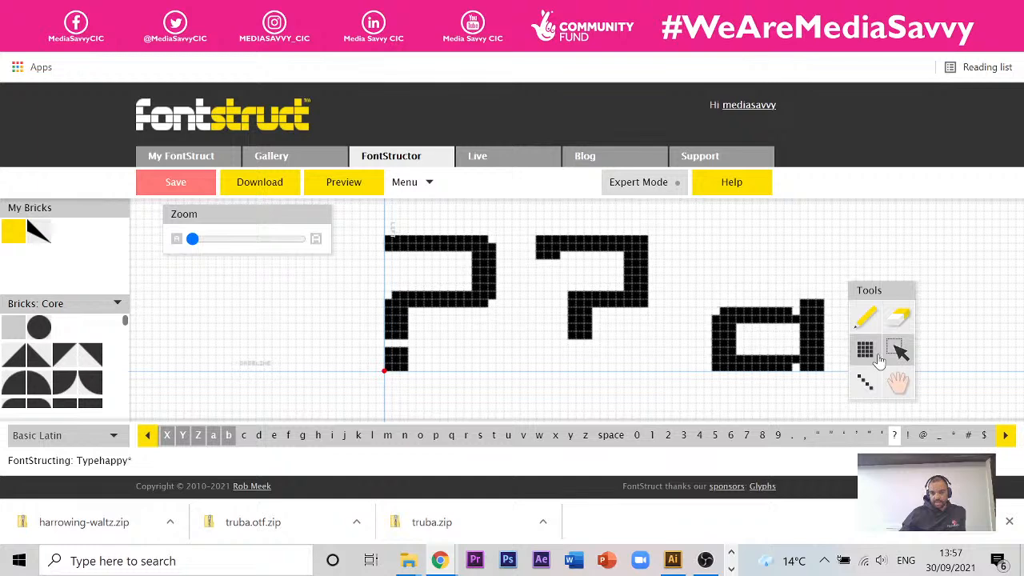
left_click_drag(571, 351, 594, 366)
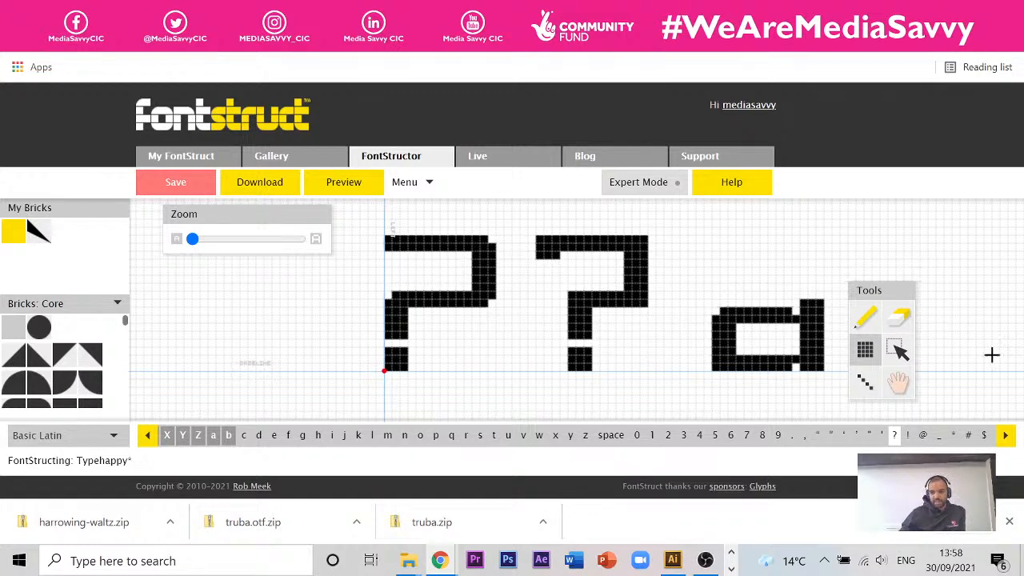
Erase the P-based question mark and the single-storey a, keeping only the question mark made from the F
left_click(896, 350)
left_click_drag(504, 237, 377, 393)
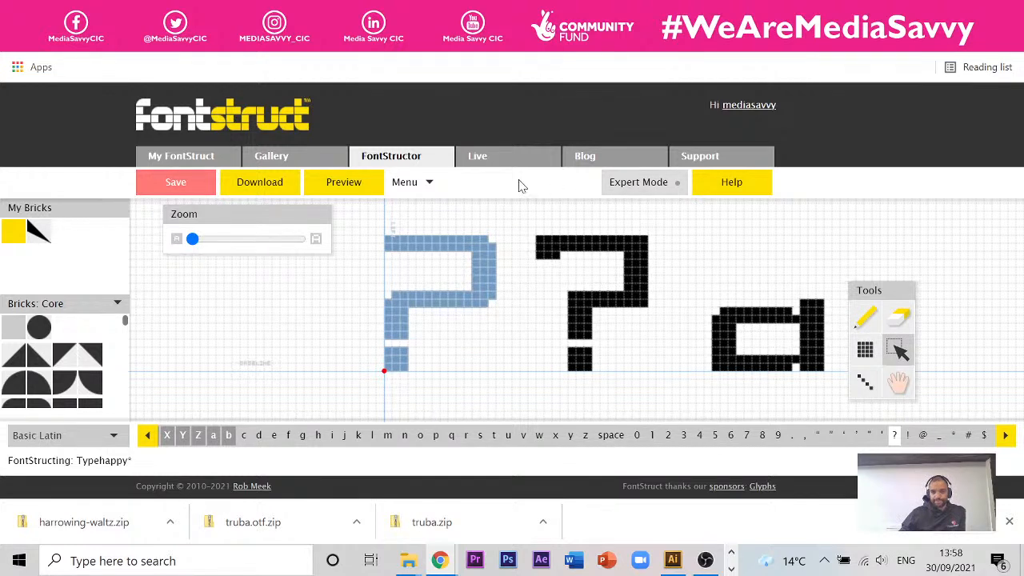
left_click(897, 320)
mouse_move(512, 230)
left_mouse_down()
mouse_move(507, 261)
mouse_move(423, 389)
mouse_move(378, 397)
left_mouse_up()
mouse_move(838, 258)
left_mouse_down()
mouse_move(837, 274)
mouse_move(737, 401)
left_mouse_up()
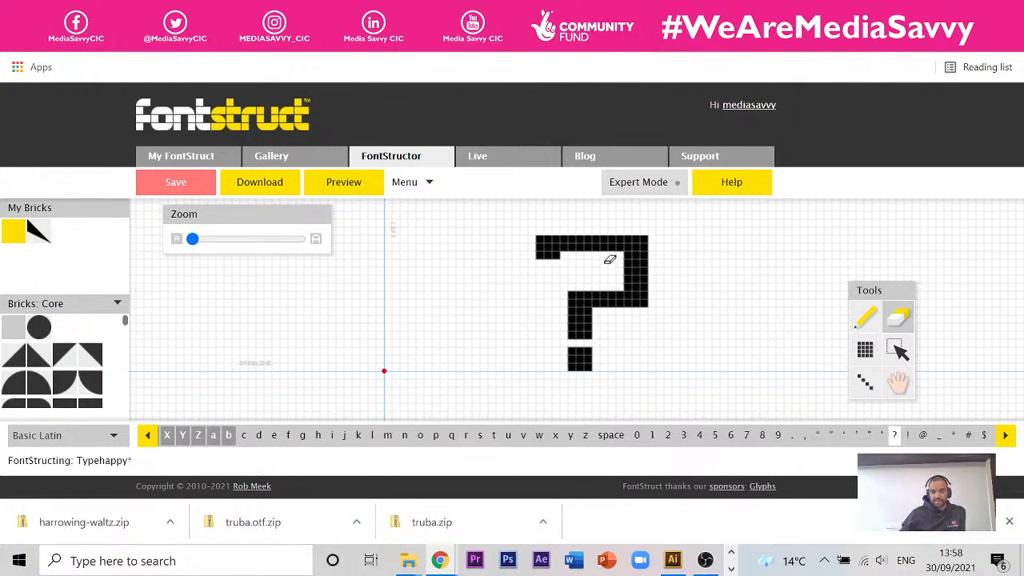
Move the remaining question mark against the left guide, keeping its dot on the baseline
left_click(897, 349)
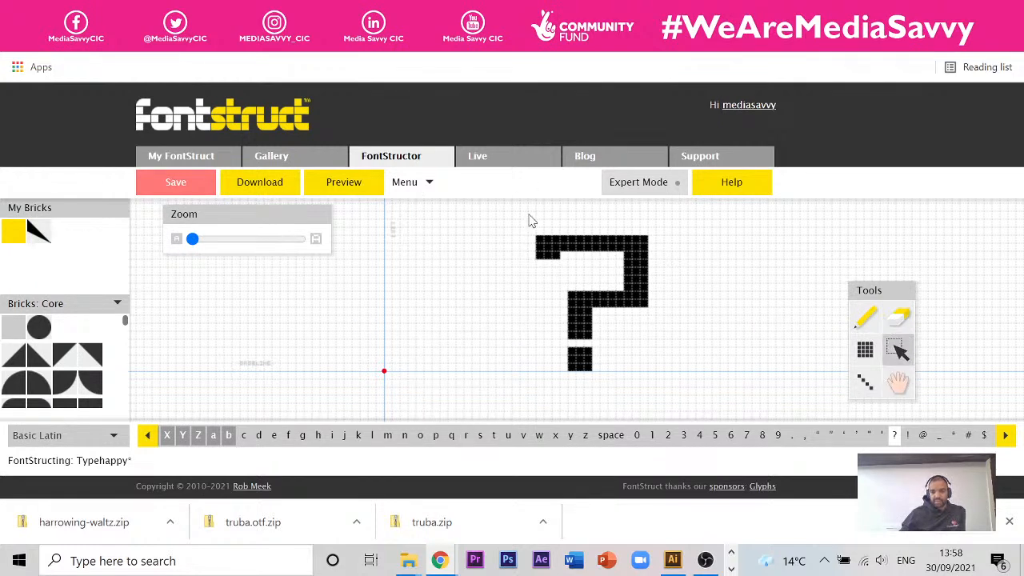
left_click_drag(536, 218, 764, 421)
left_click_drag(573, 374, 421, 367)
left_click(595, 293)
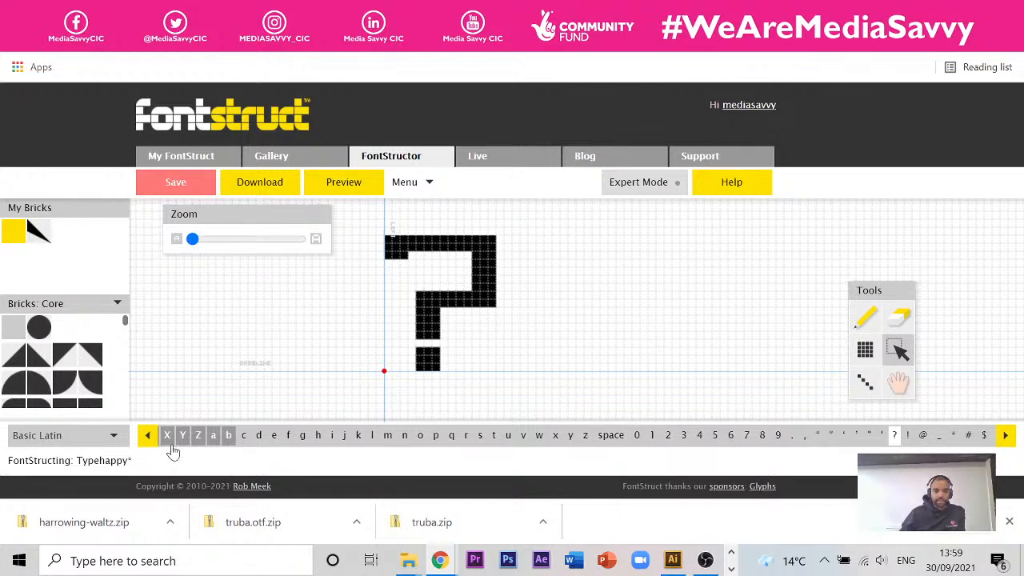
Open the lowercase a glyph and erase its double-storey version
left_click(148, 436)
left_click(148, 436)
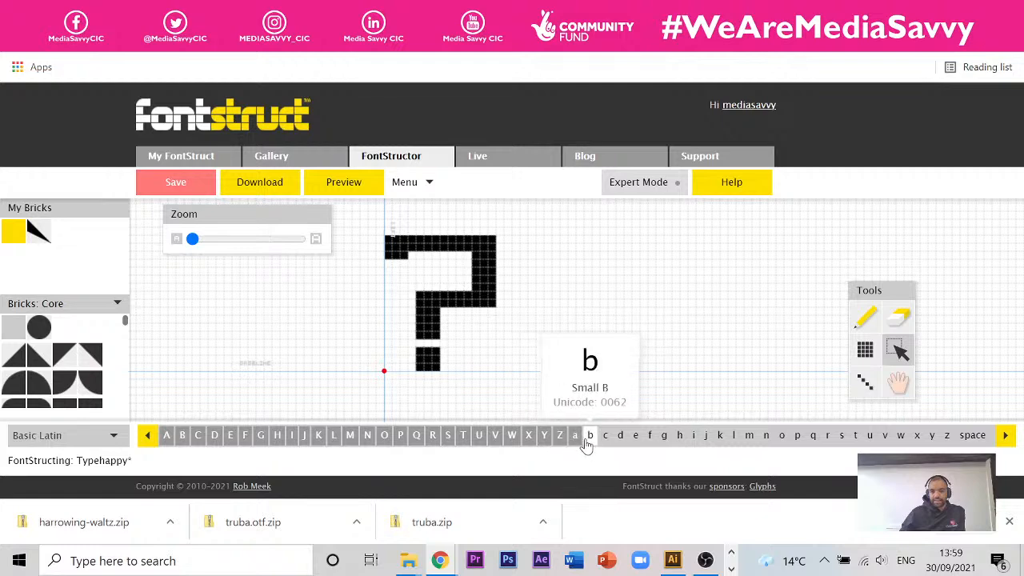
left_click(589, 438)
left_click(574, 439)
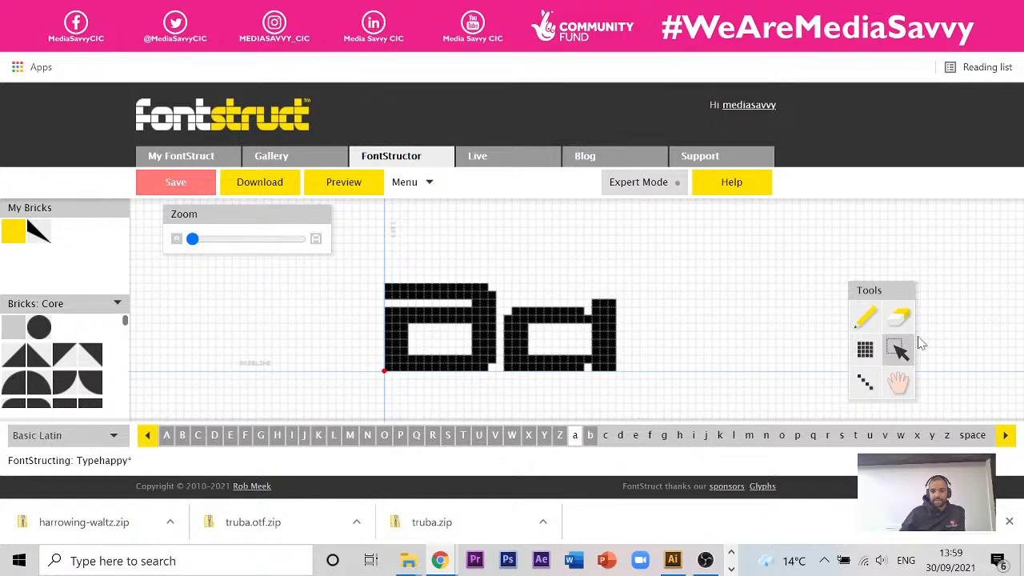
left_click_drag(496, 261, 379, 437)
left_click(898, 318)
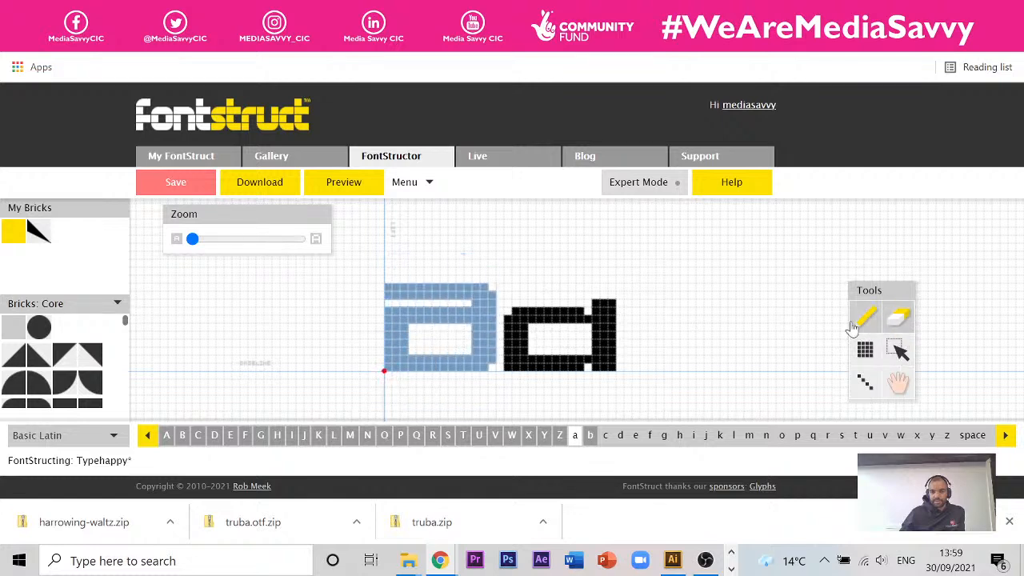
mouse_move(503, 254)
left_mouse_down()
mouse_move(489, 293)
mouse_move(398, 403)
left_mouse_up()
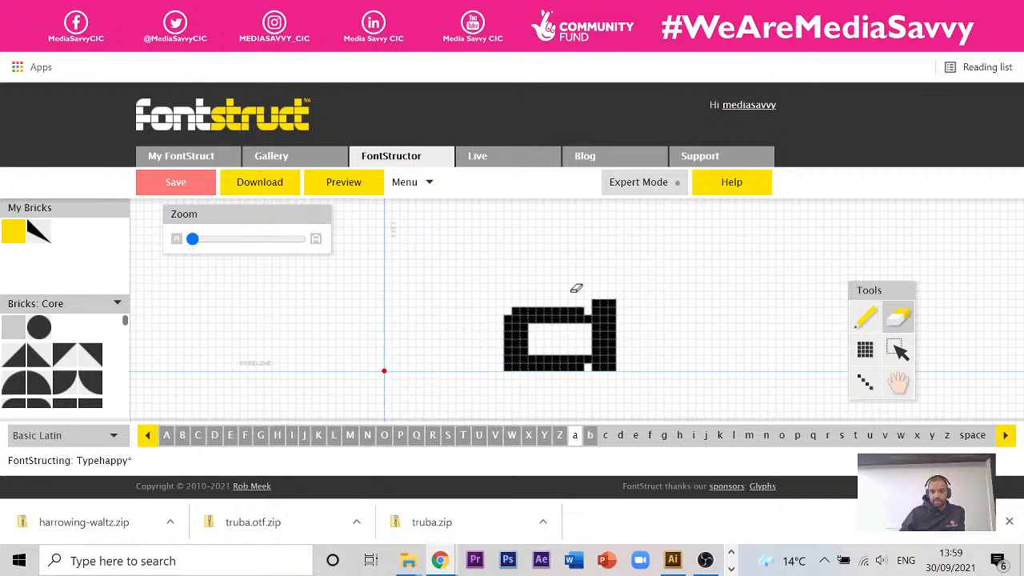
Move the single-storey a onto the baseline against the left guide
left_click(894, 349)
left_click_drag(704, 272, 408, 362)
left_click(586, 295)
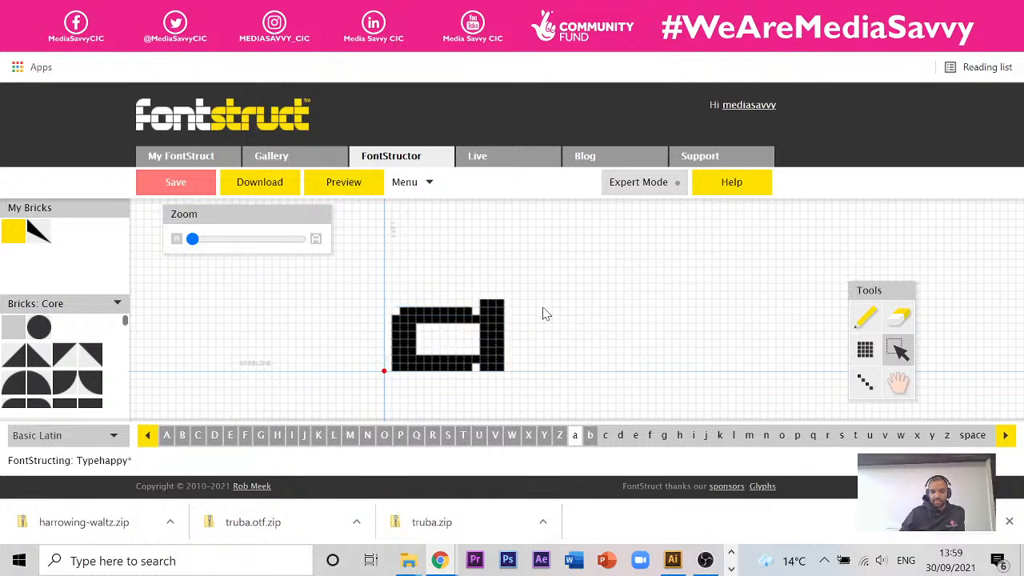
left_click_drag(561, 288, 393, 411)
left_click_drag(396, 376, 388, 378)
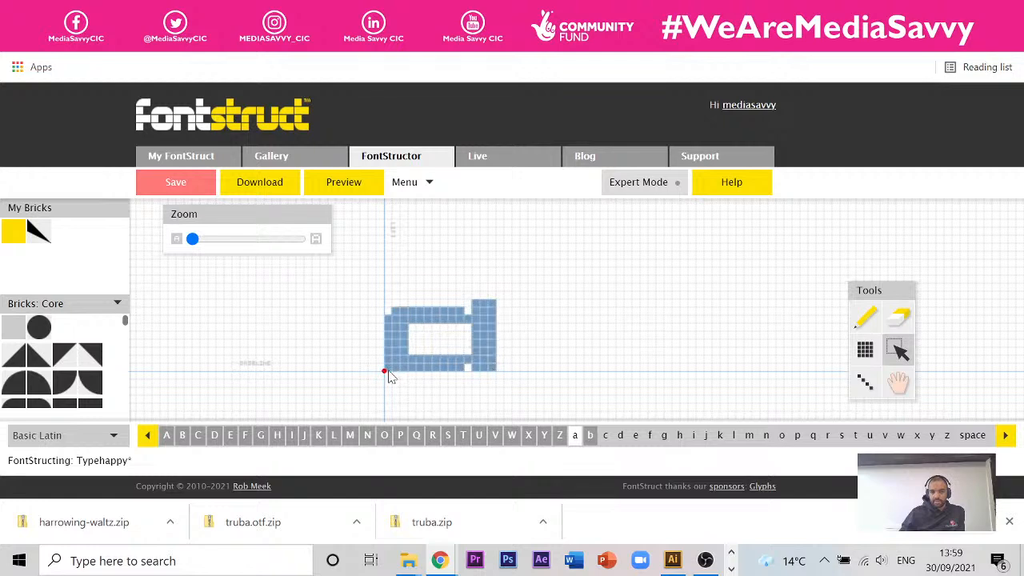
left_click(558, 301)
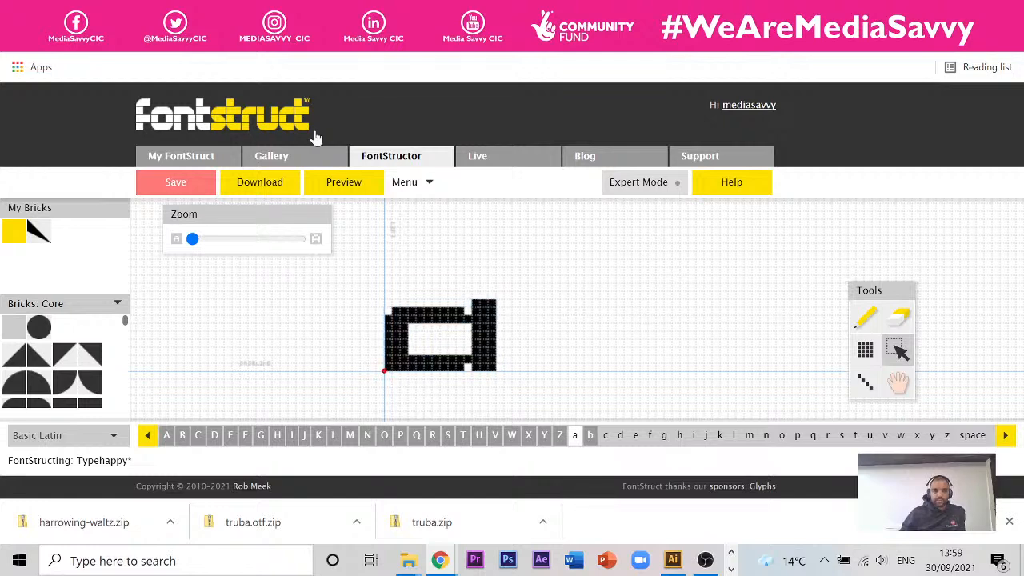
Preview the font with the text ABCDEFGa? and enlarge the sample text
left_click(365, 187)
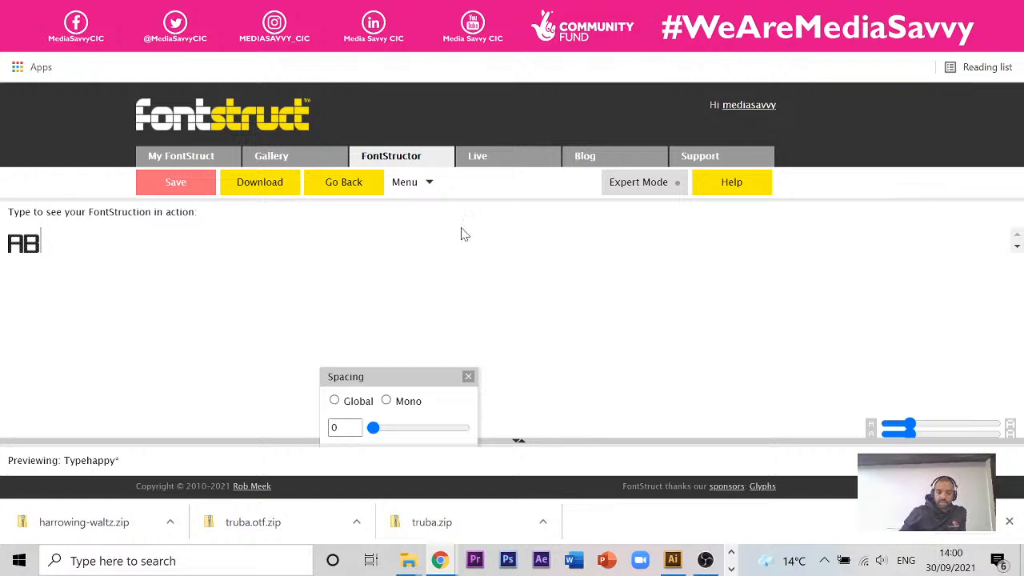
type("C")
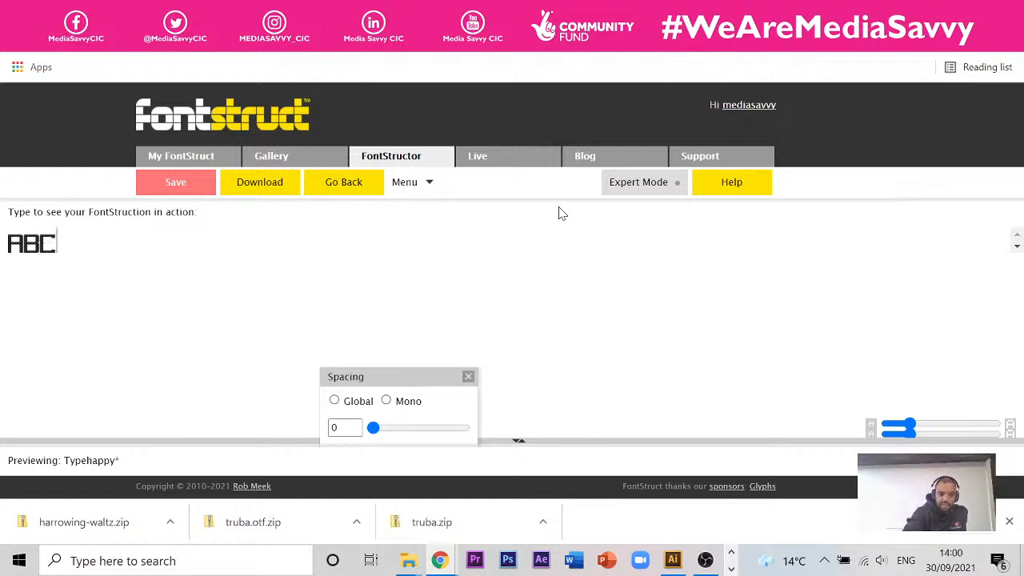
type("D")
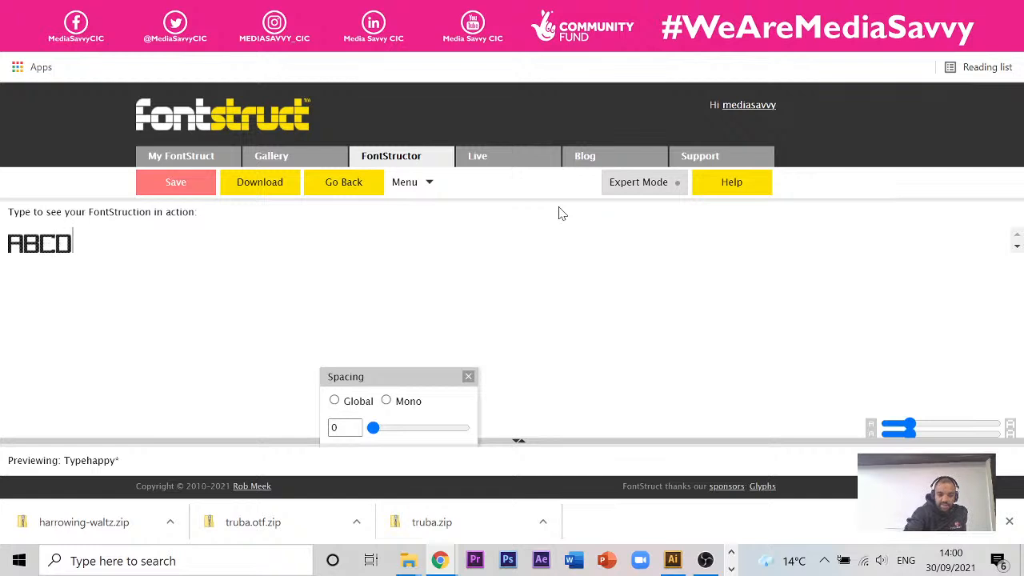
type("EFG")
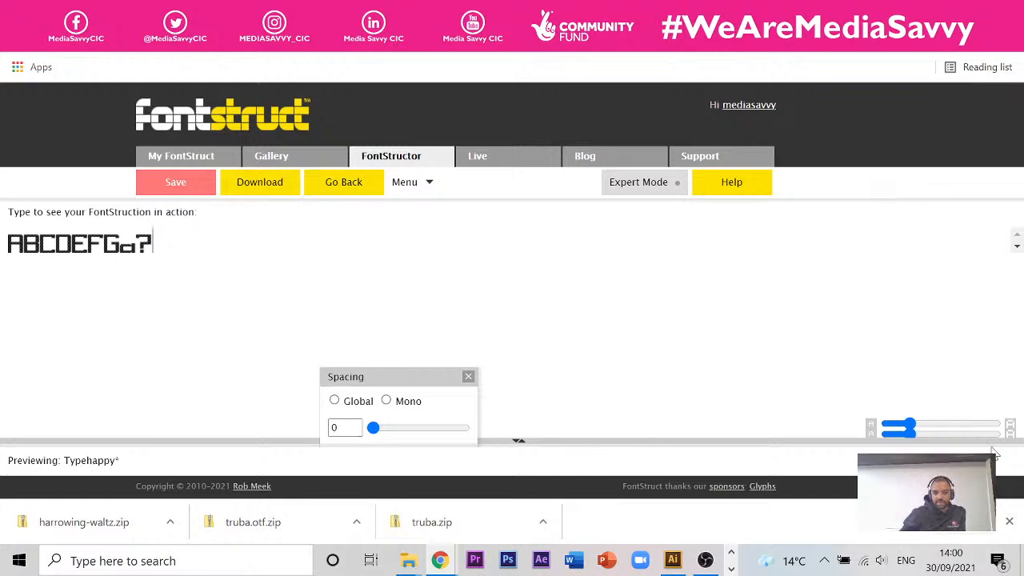
left_click_drag(906, 427, 989, 432)
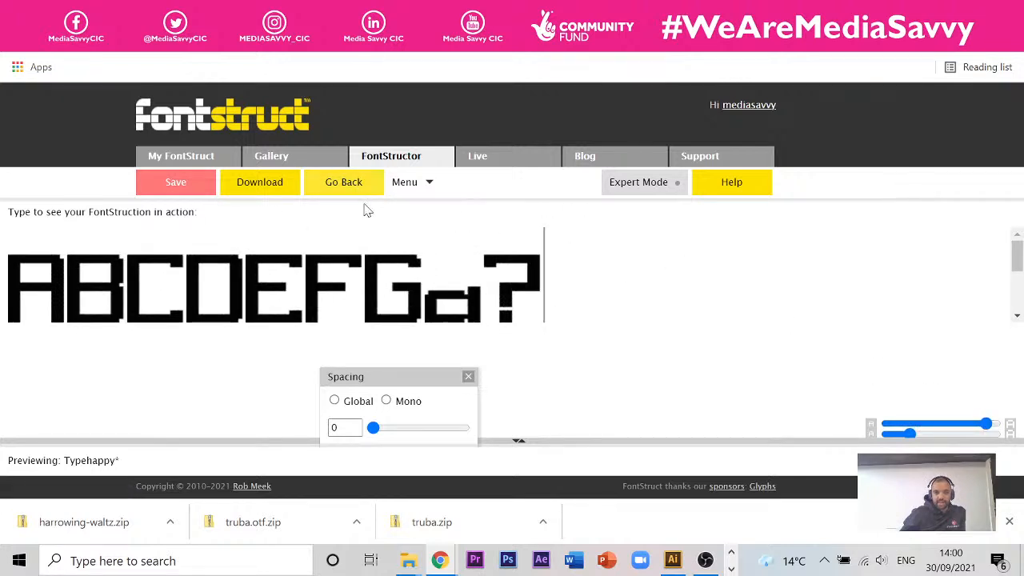
Save and download the font, and open the downloaded typehappy (1).zip archive from its folder
left_click(283, 187)
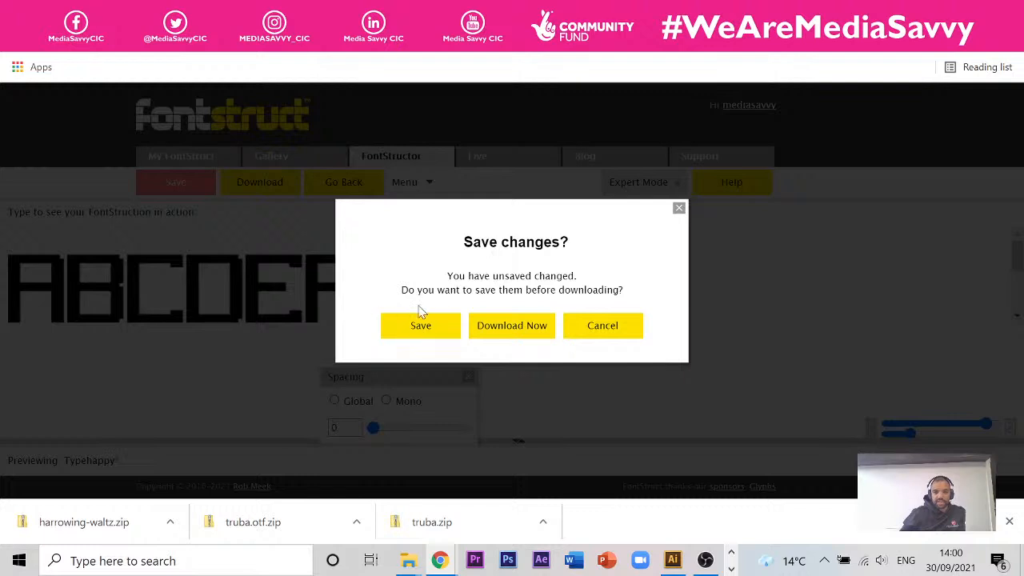
left_click(427, 329)
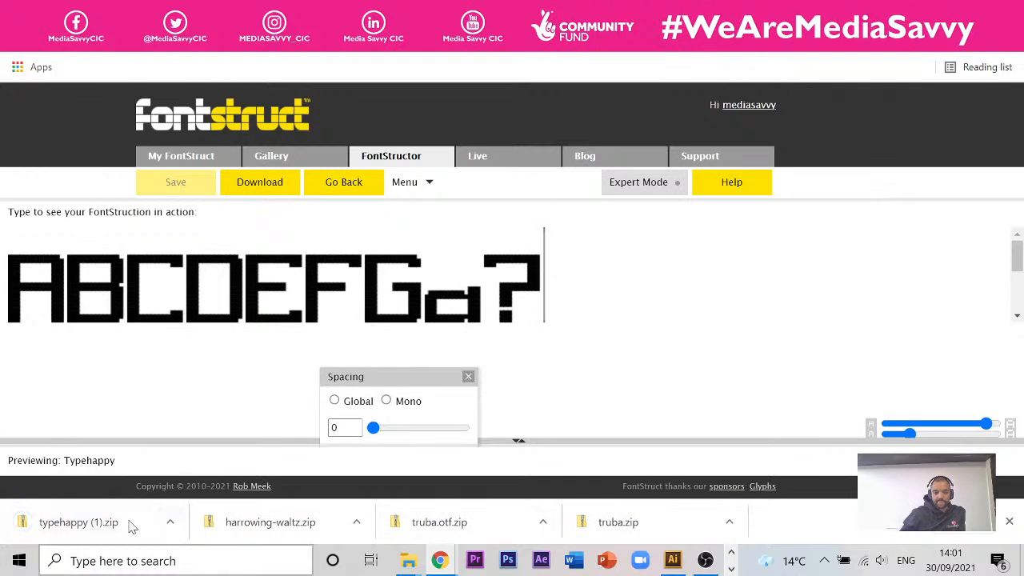
left_click(170, 522)
left_click(216, 467)
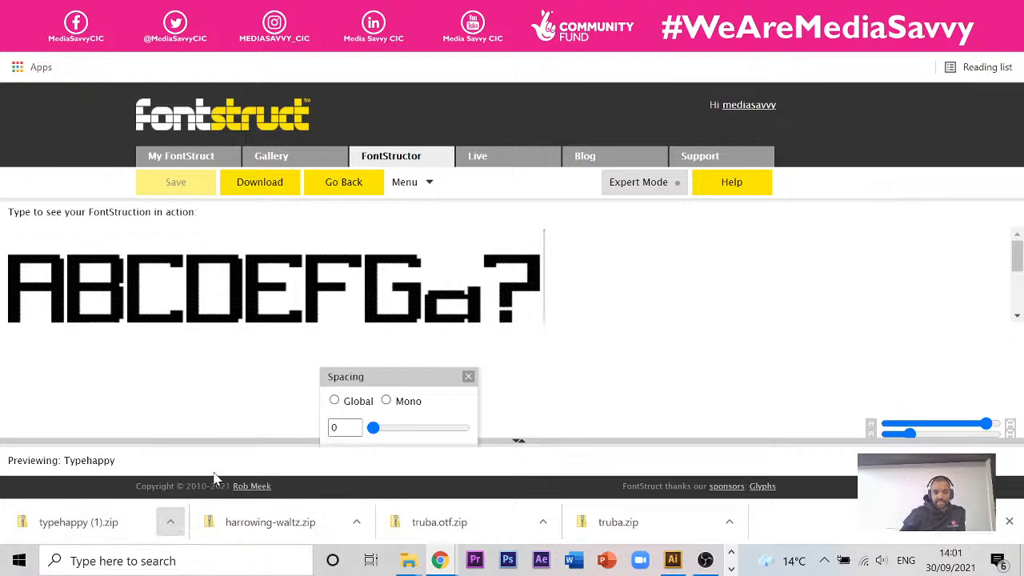
double_click(463, 200)
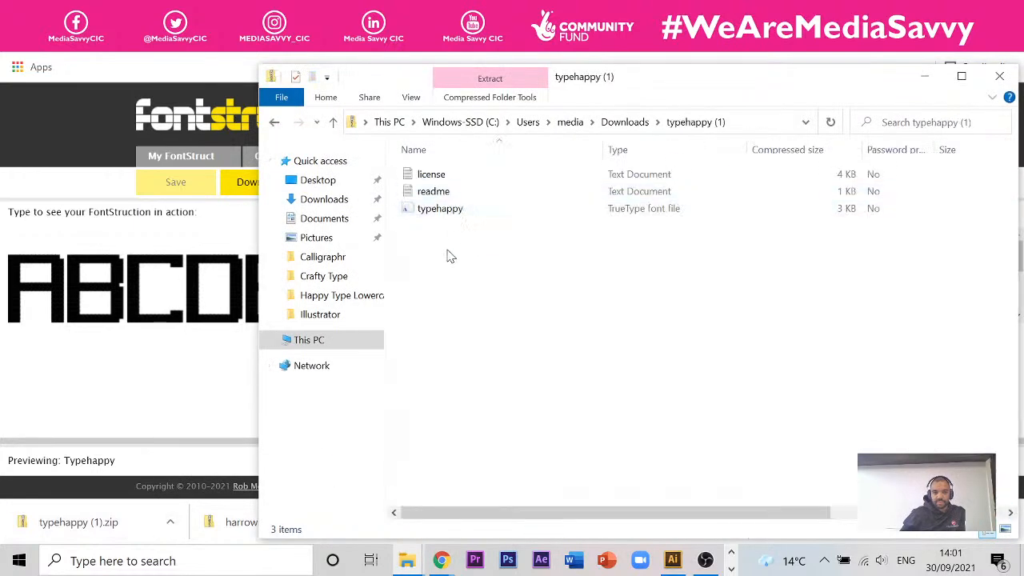
Copy the typehappy TrueType font file from the archive
left_click(453, 214)
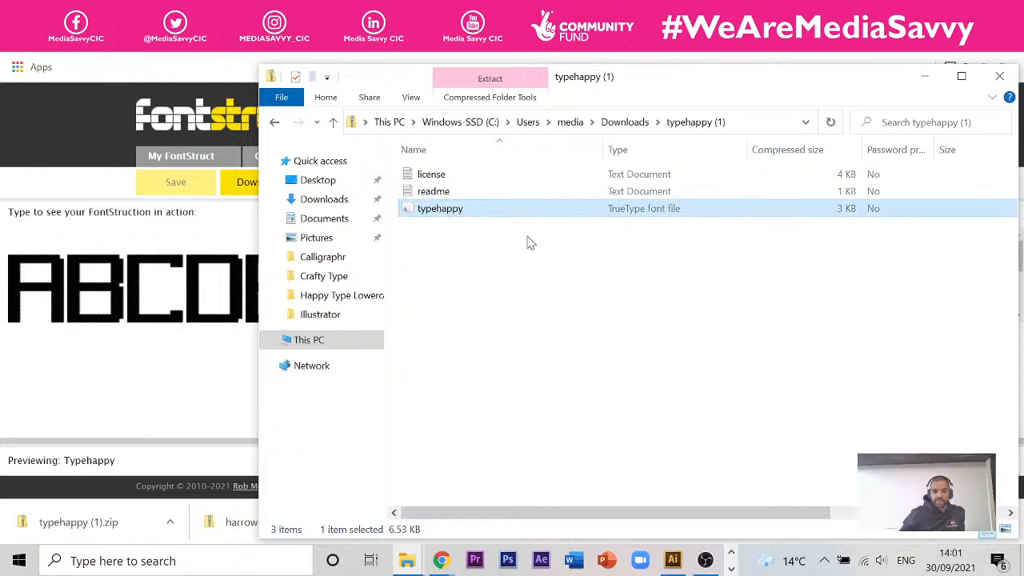
right_click(455, 207)
left_click(496, 261)
right_click(461, 209)
left_click(491, 265)
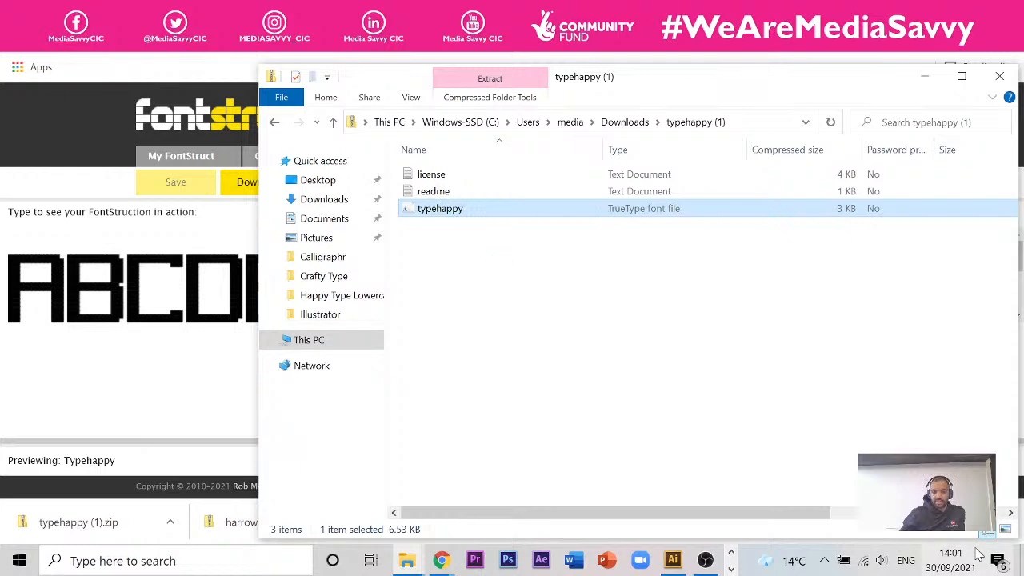
Show the desktop and move the harrowing-waltz font file directly beside the BadlyStamped font file
left_click(1021, 564)
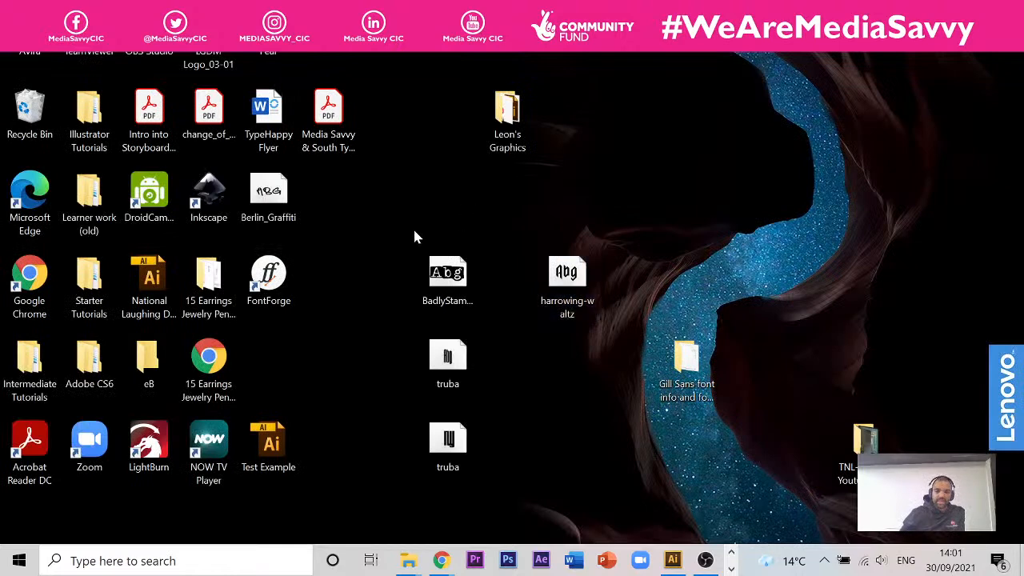
left_click_drag(567, 281, 506, 281)
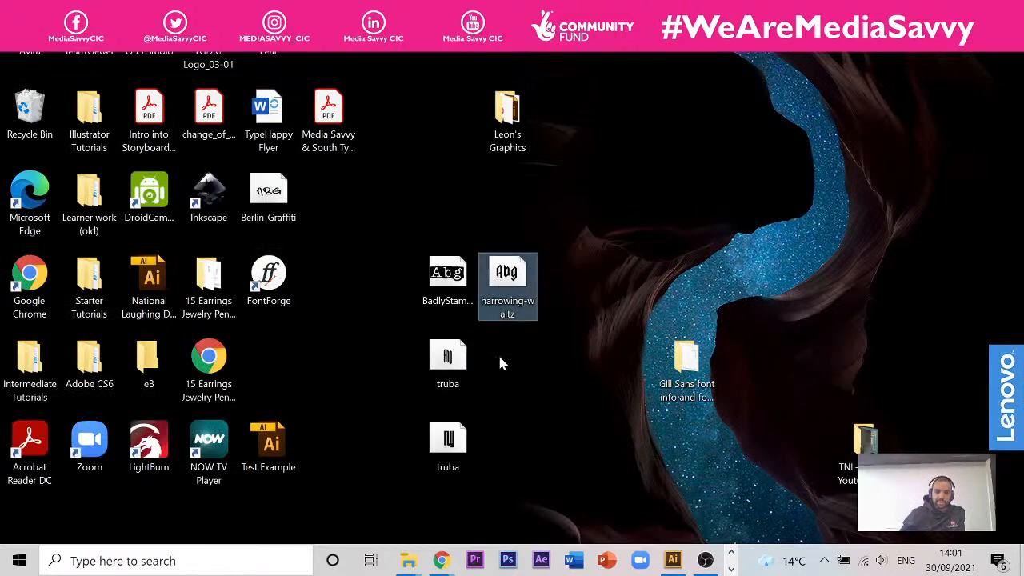
left_click(447, 361)
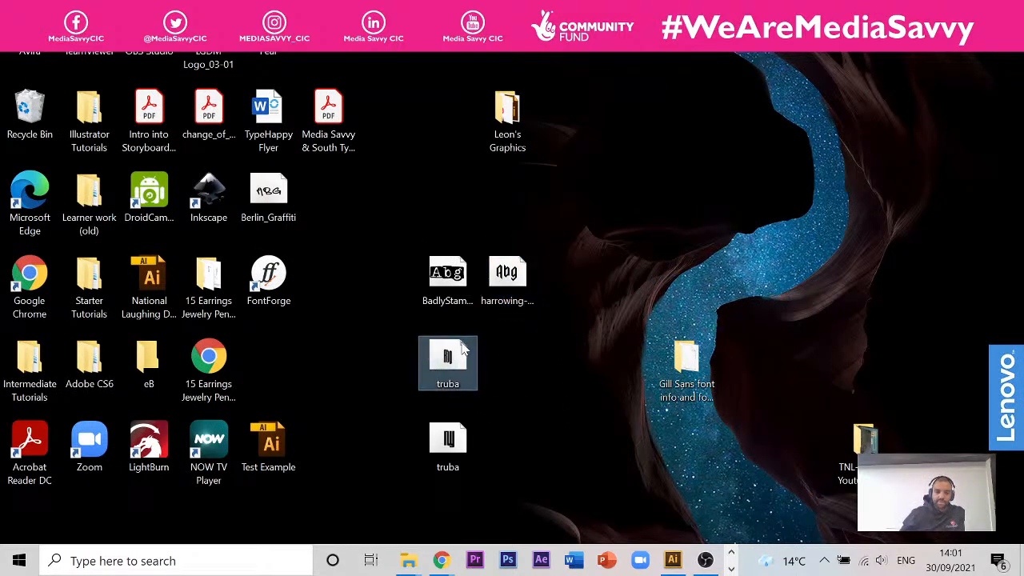
left_click(460, 445)
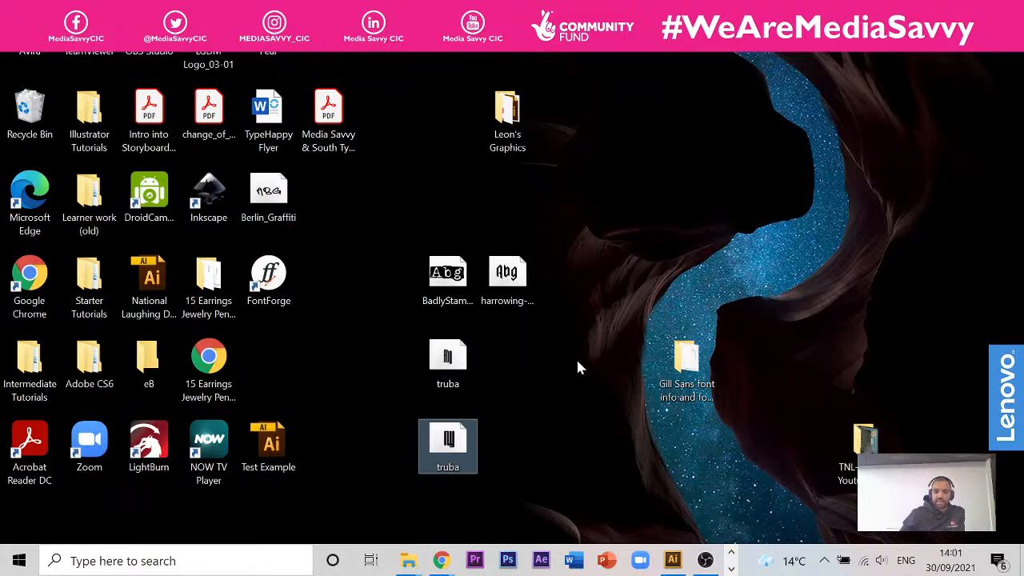
Paste the copied typehappy font file onto the desktop and place it directly below harrowing-waltz
right_click(520, 339)
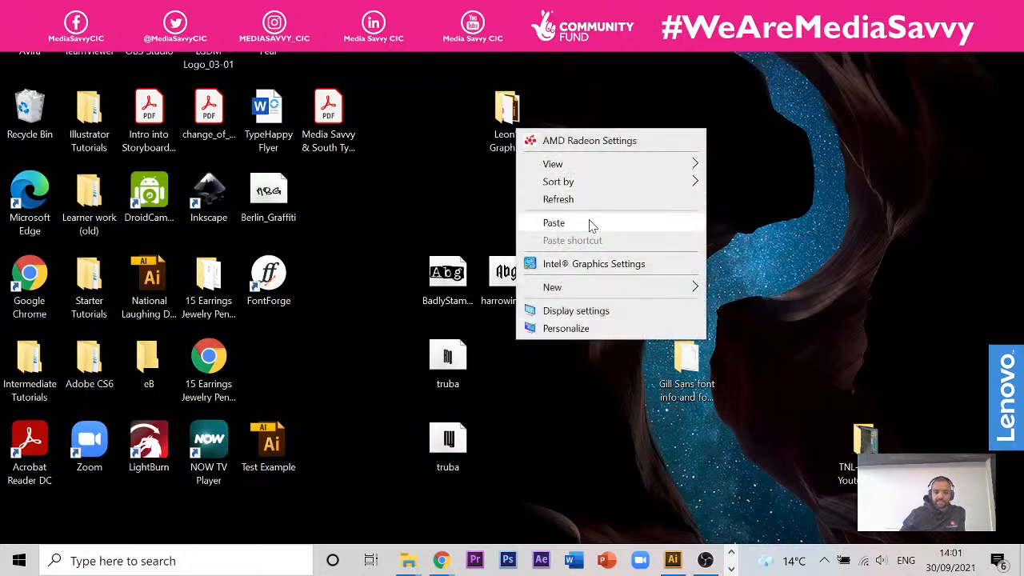
left_click(553, 223)
left_click_drag(293, 356, 531, 362)
left_click(514, 389)
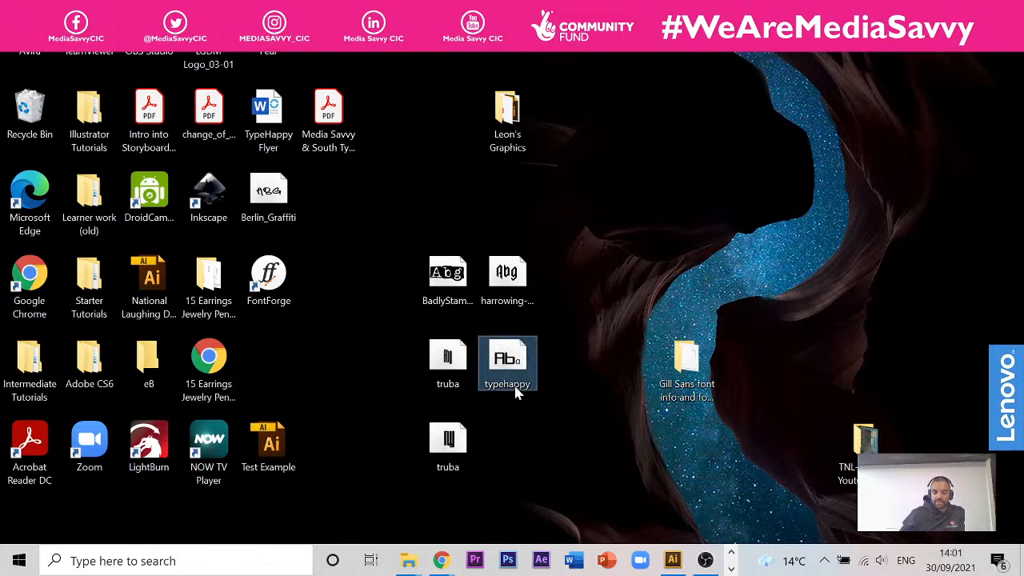
Rename the typehappy font file on the desktop as Fontstruct
right_click(513, 387)
left_click(484, 386)
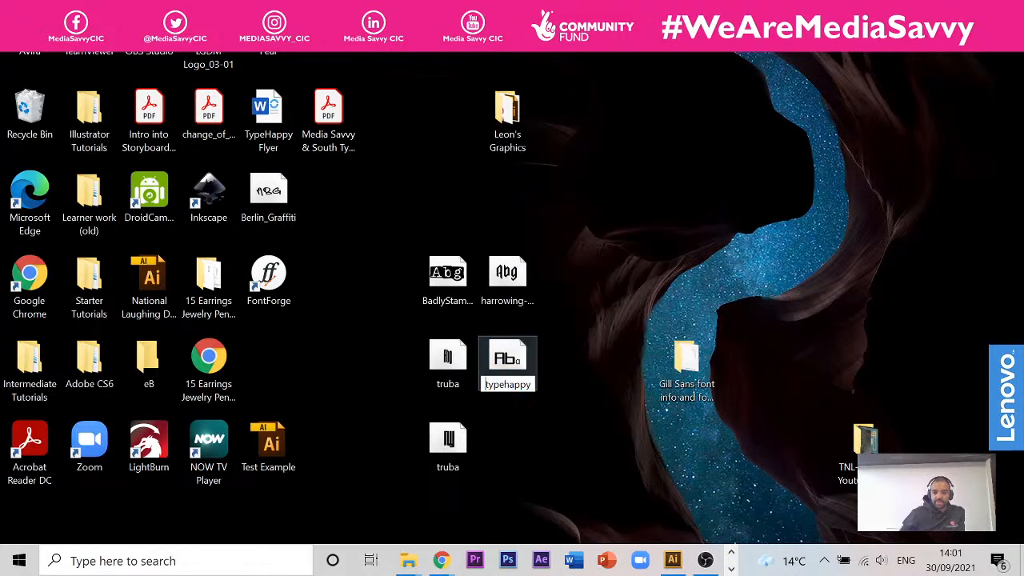
key("ctrl+a")
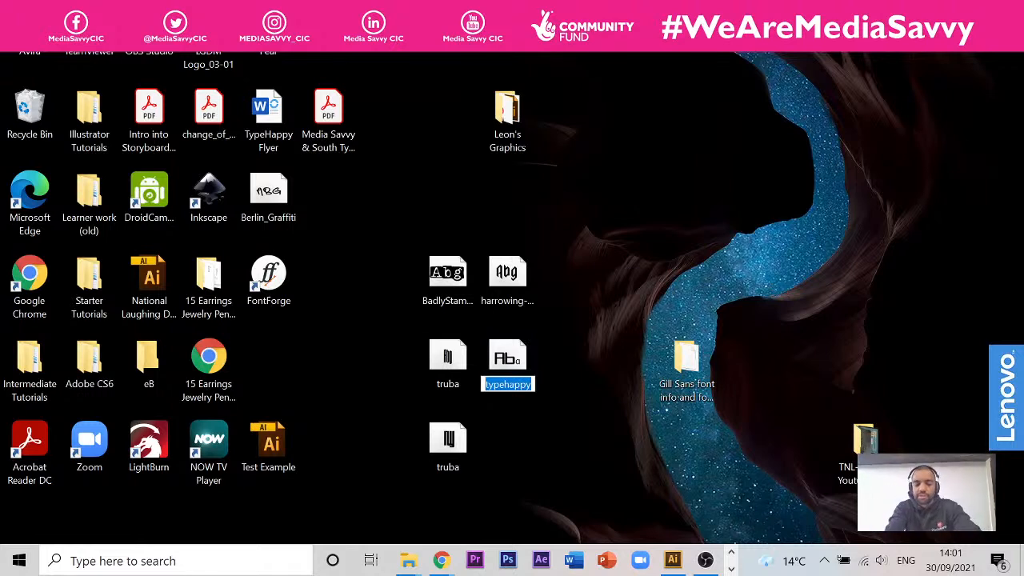
type("Font")
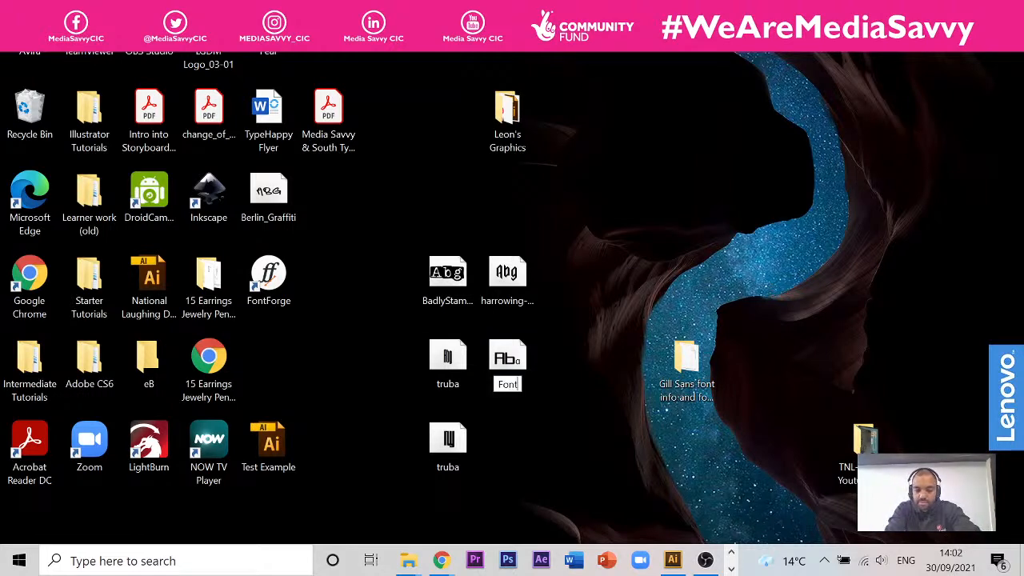
type(" Str")
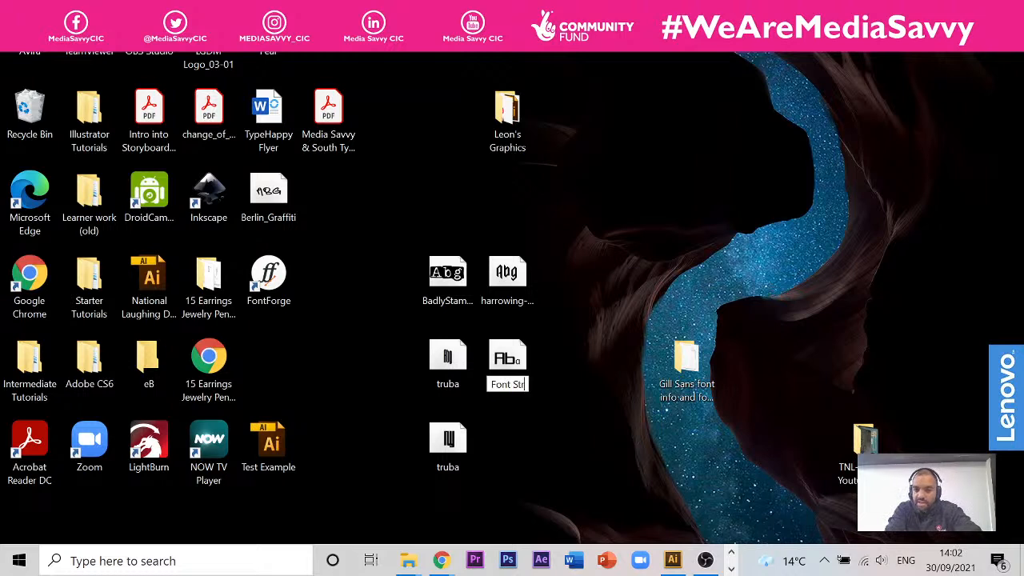
key("BackSpace")
key("BackSpace")
key("BackSpace")
key("BackSpace")
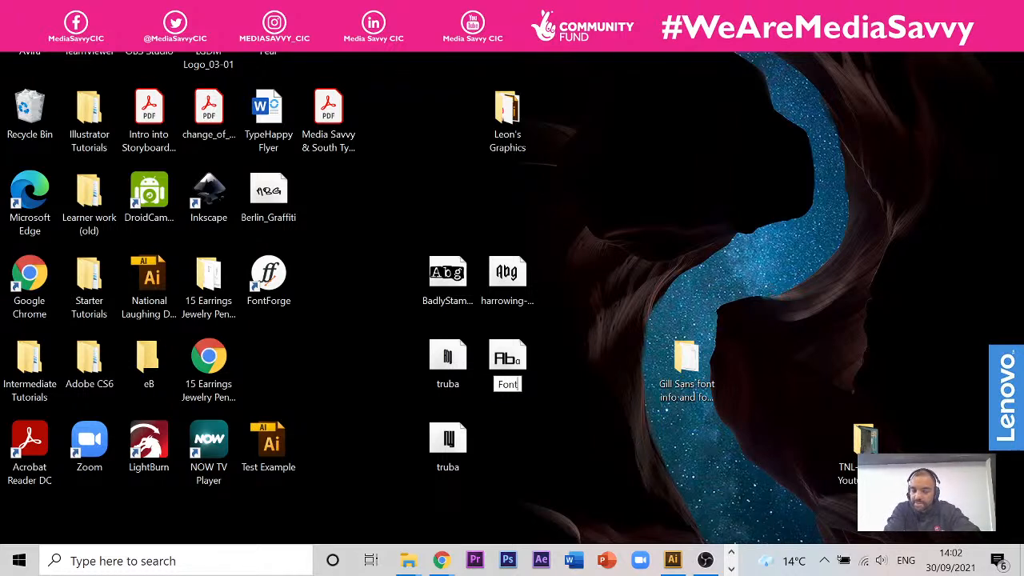
type("struc")
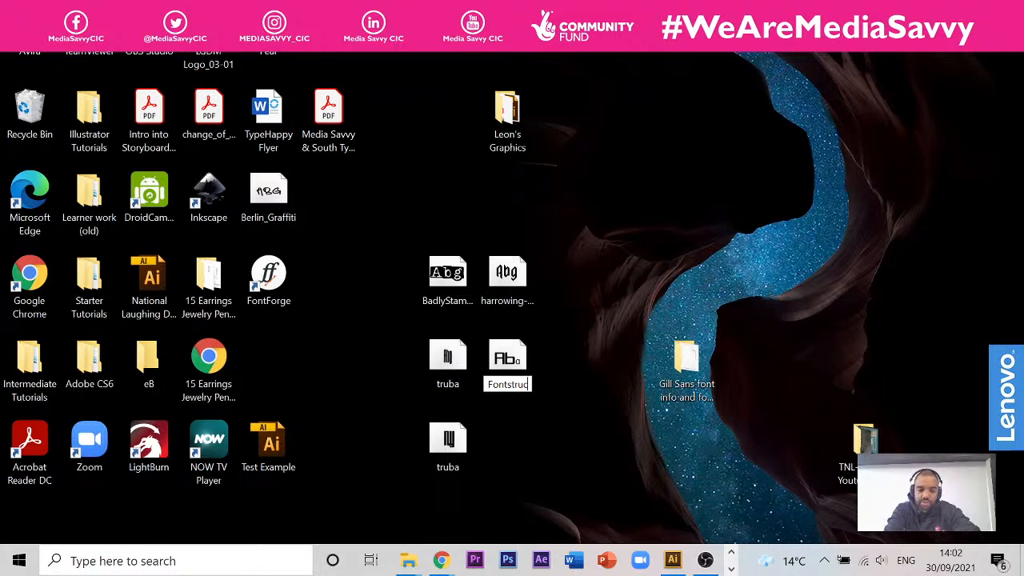
type("t")
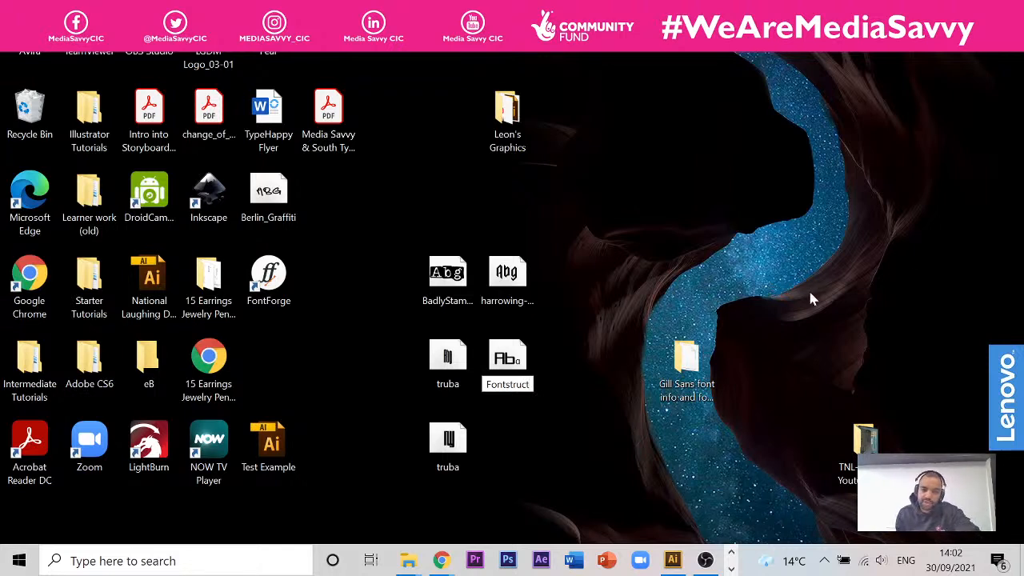
key("Return")
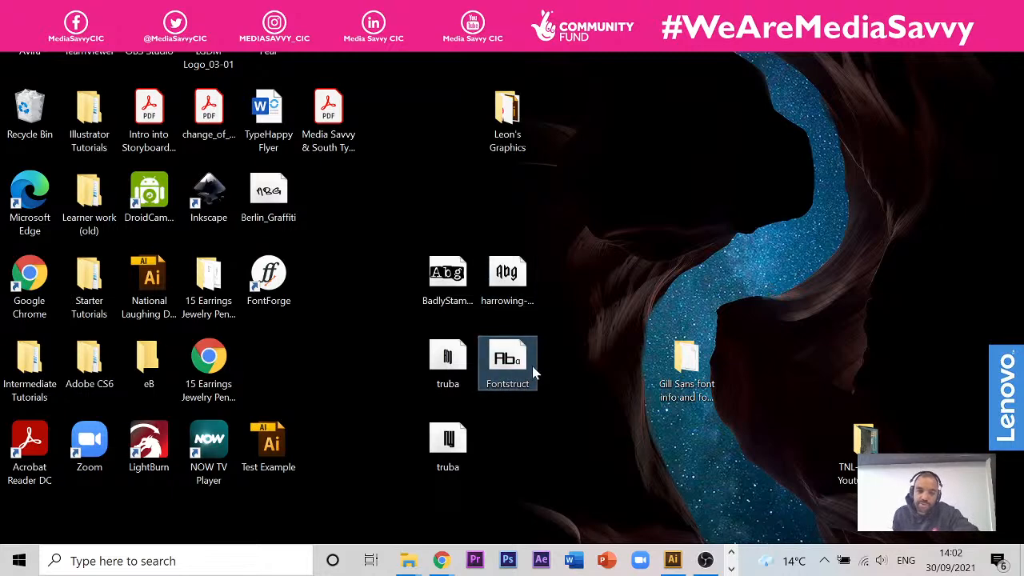
Glance at the Typehappy preview in the browser, return to the desktop and install the Fontstruct font file
mouse_move(441, 560)
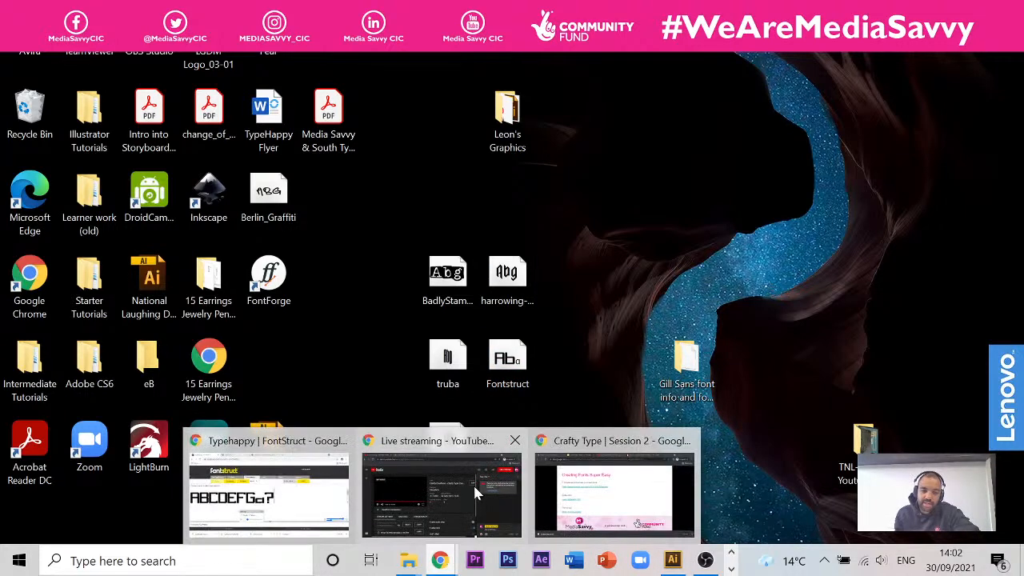
left_click(334, 501)
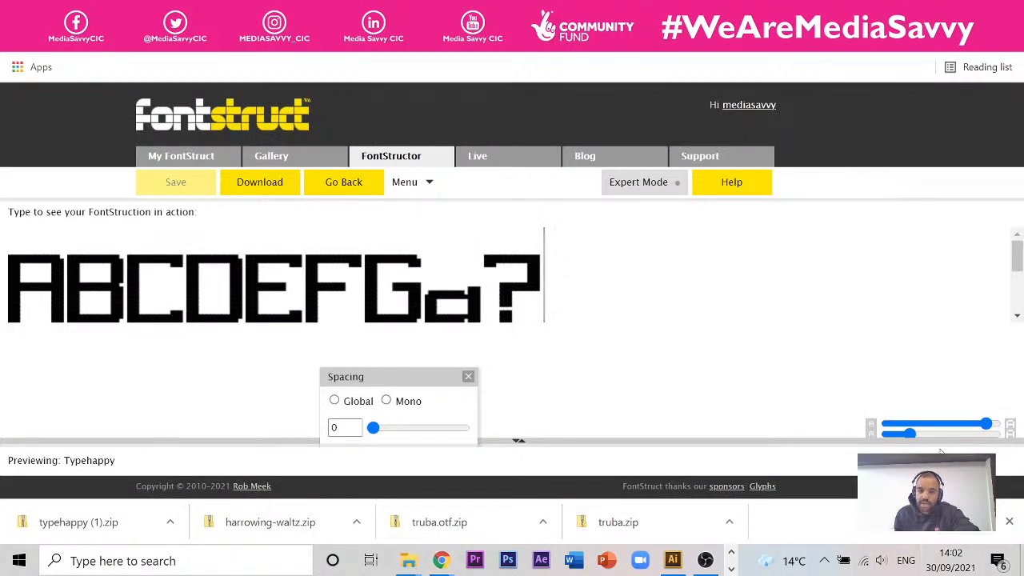
left_click(1021, 559)
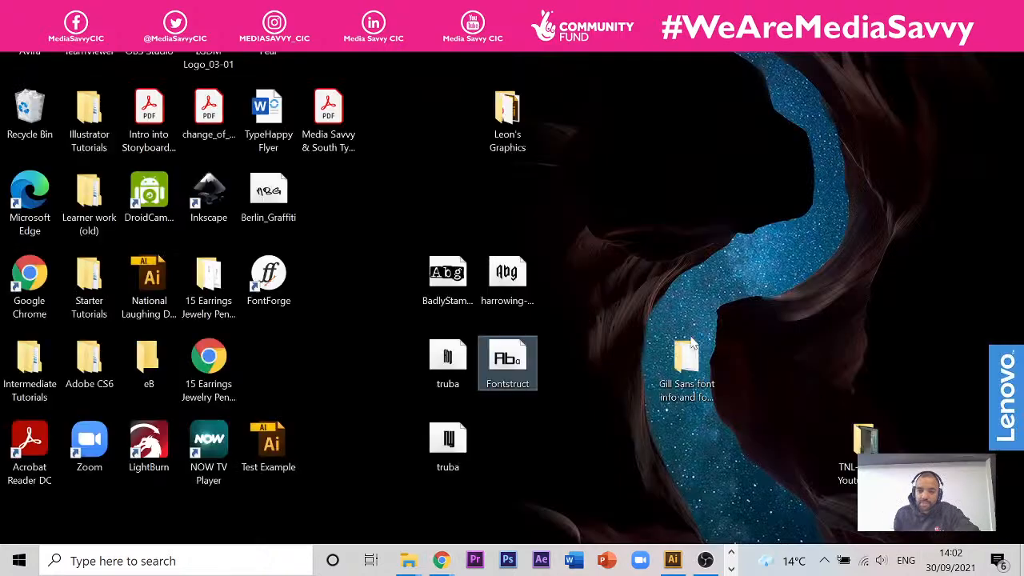
right_click(521, 350)
left_click(588, 72)
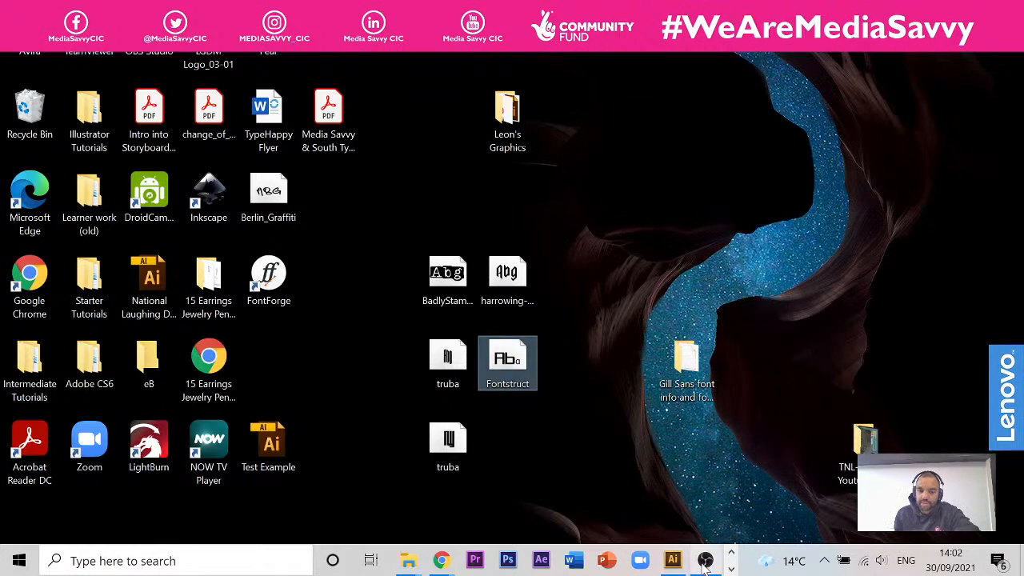
Switch to the open WordPad document and look through the font list near F and G for the Fontstruct font
left_click(730, 568)
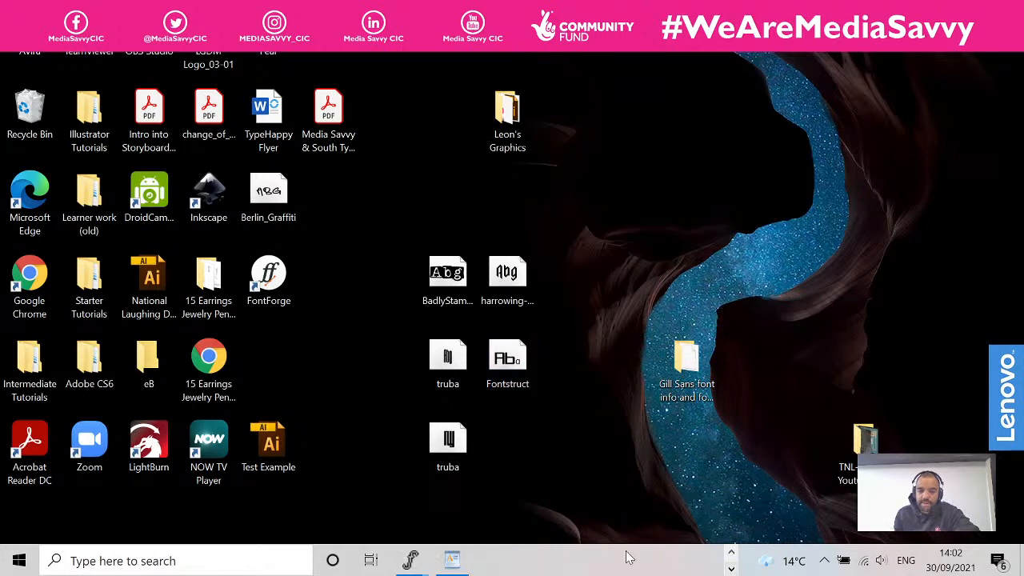
left_click(731, 553)
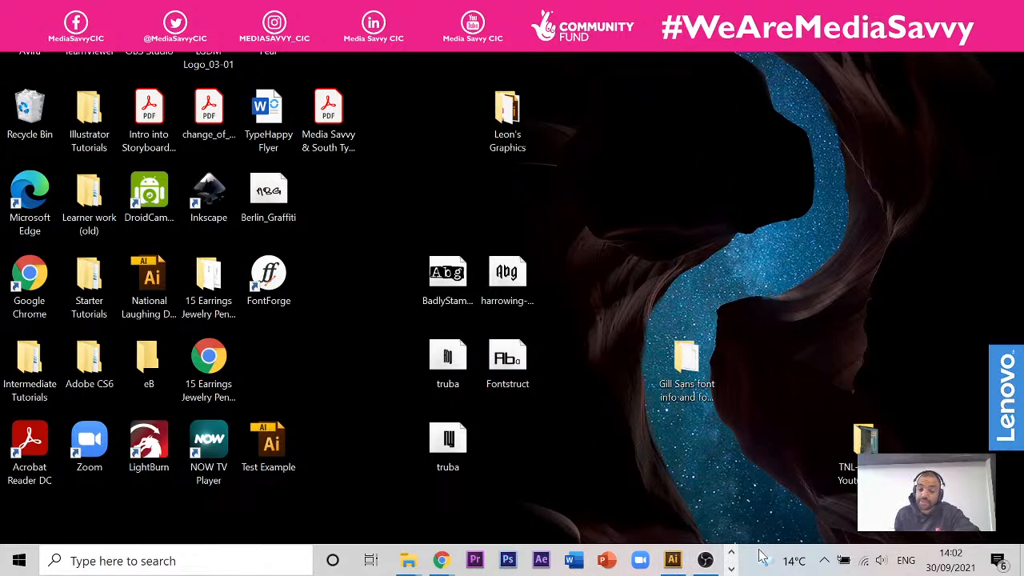
left_click(730, 568)
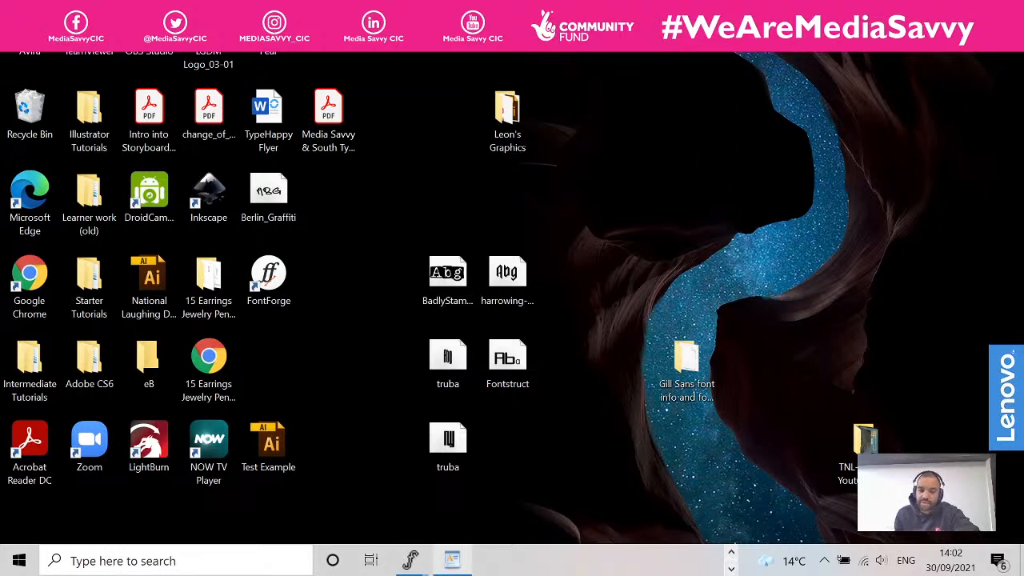
left_click(468, 568)
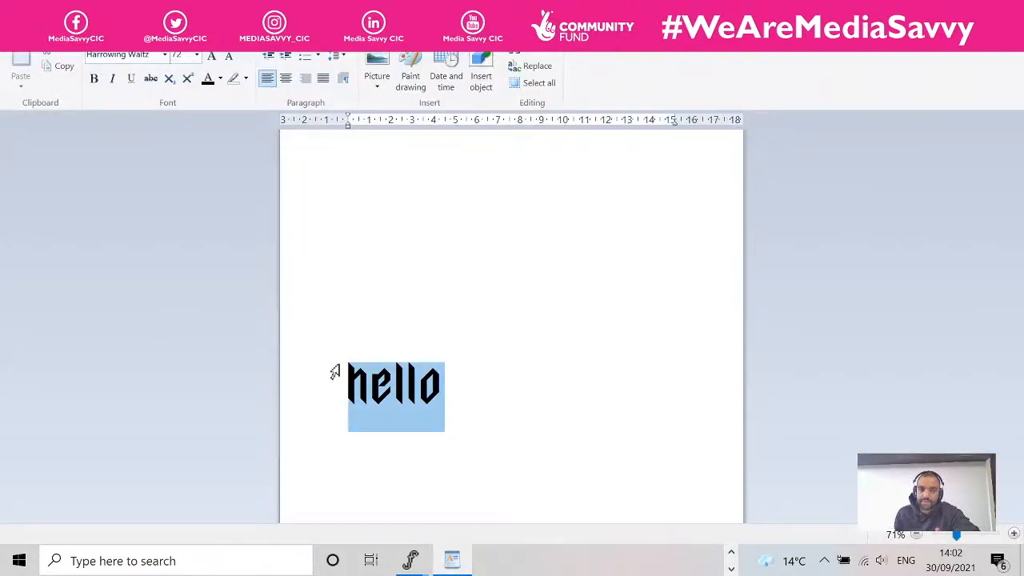
left_click(162, 56)
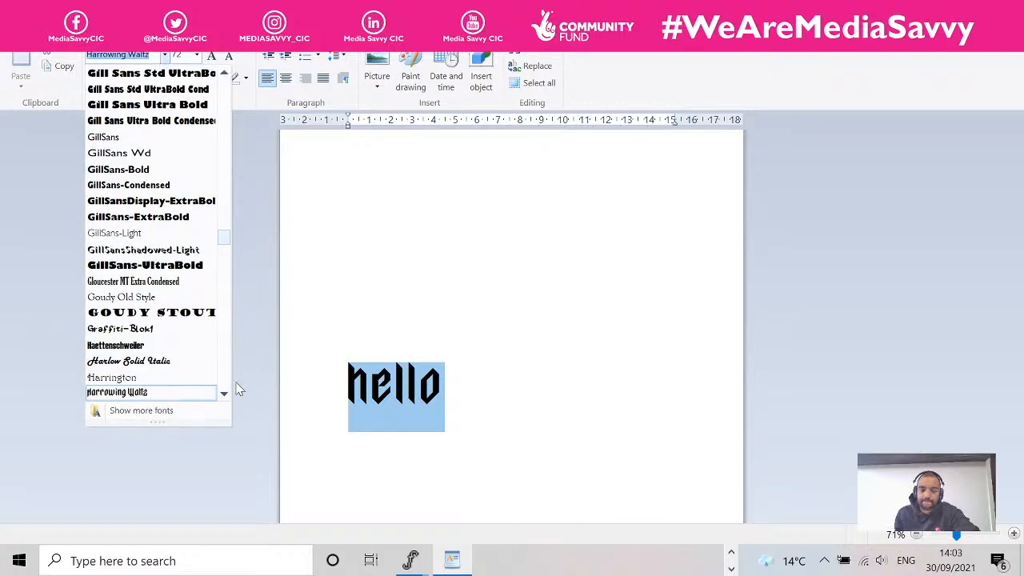
left_click_drag(226, 235, 245, 206)
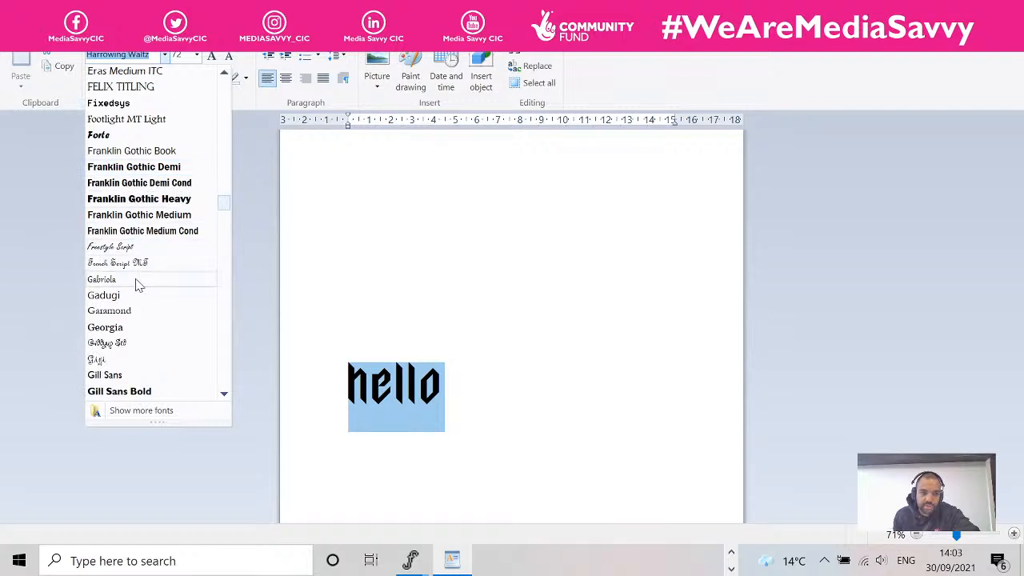
left_click_drag(224, 210, 269, 286)
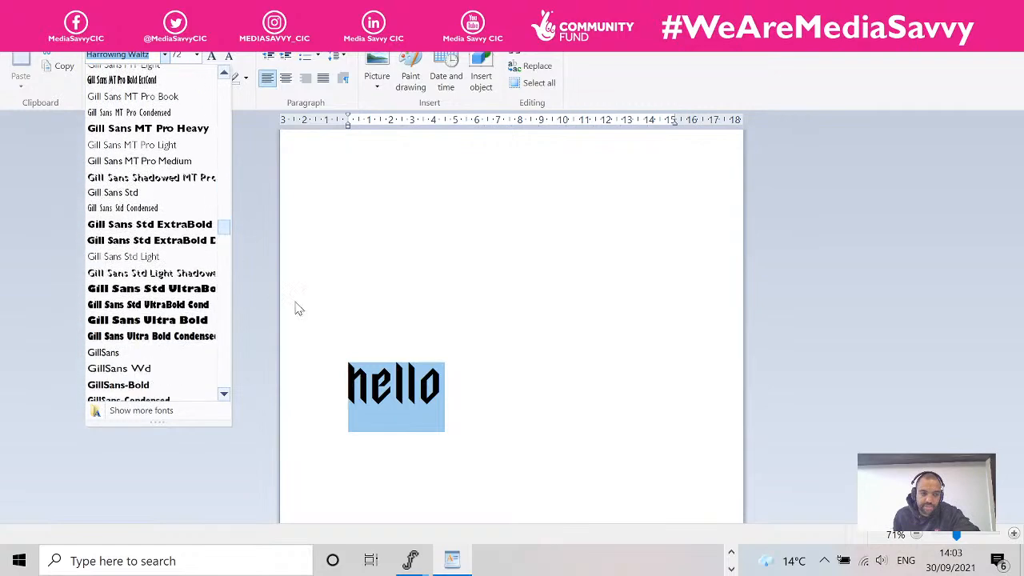
left_click(270, 285)
From the blank line above "hello", search the whole font list again for a name beginning with "Font"
left_click(348, 316)
left_click(349, 239)
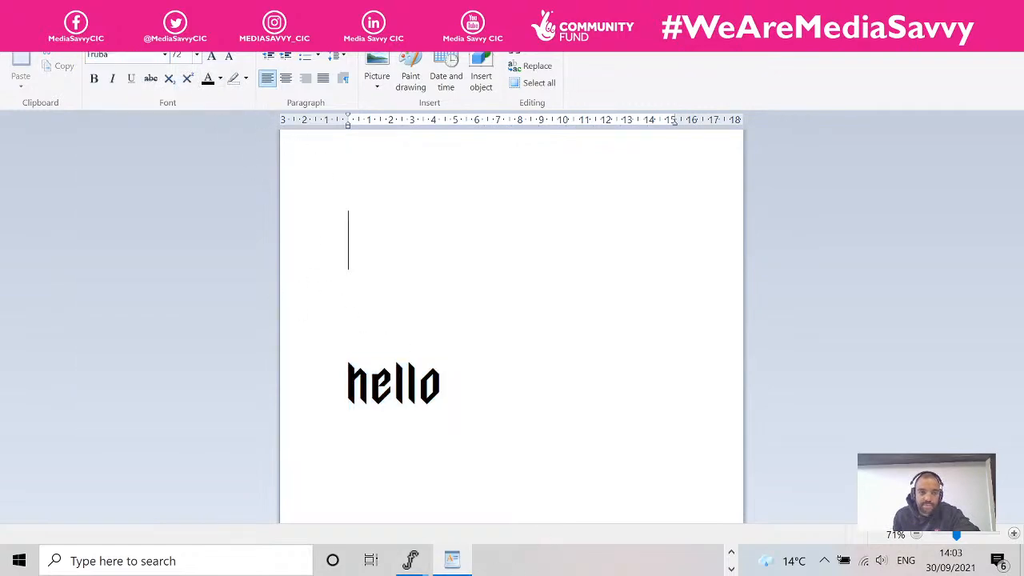
left_click(164, 56)
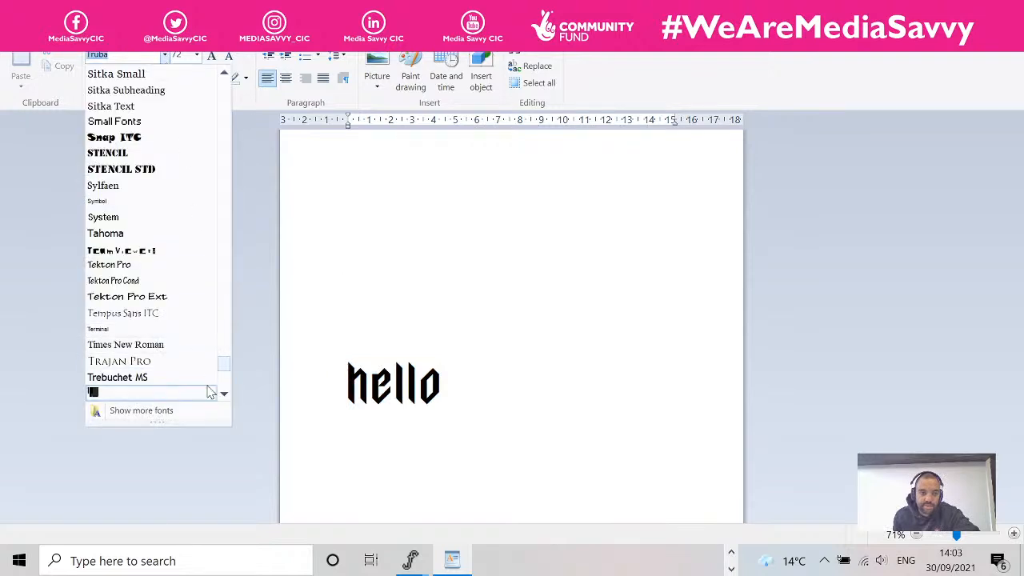
scroll(224, 372, "down", 5)
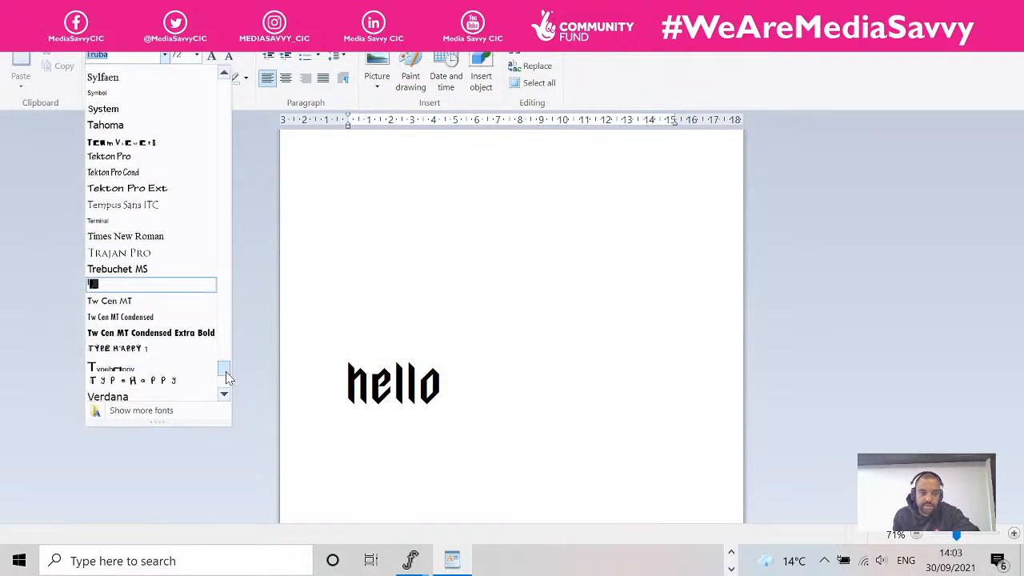
left_click_drag(227, 378, 203, 170)
type("Fon")
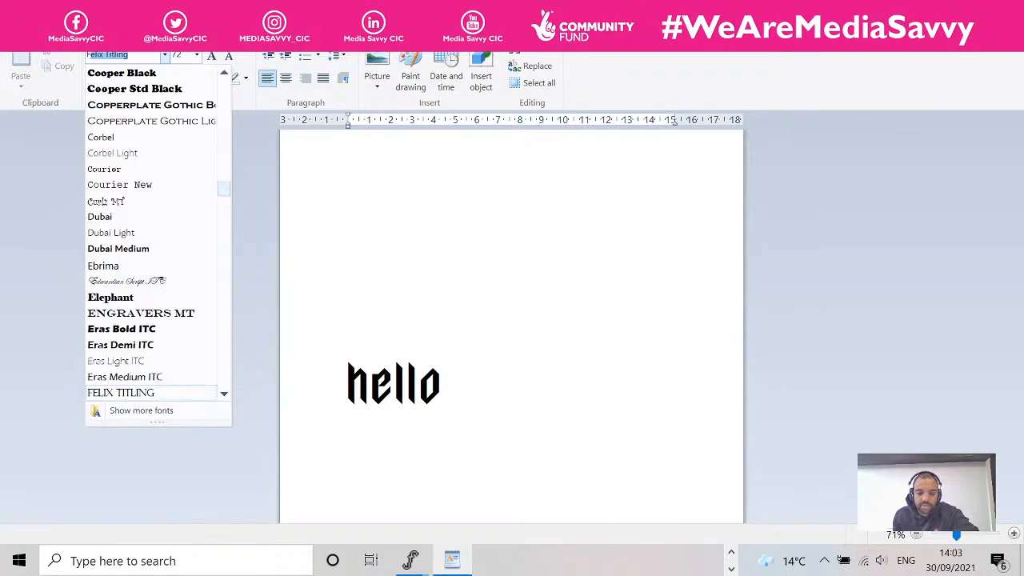
type("t")
mouse_move(227, 188)
left_mouse_down()
mouse_move(225, 162)
mouse_move(231, 200)
left_mouse_up()
left_click(772, 249)
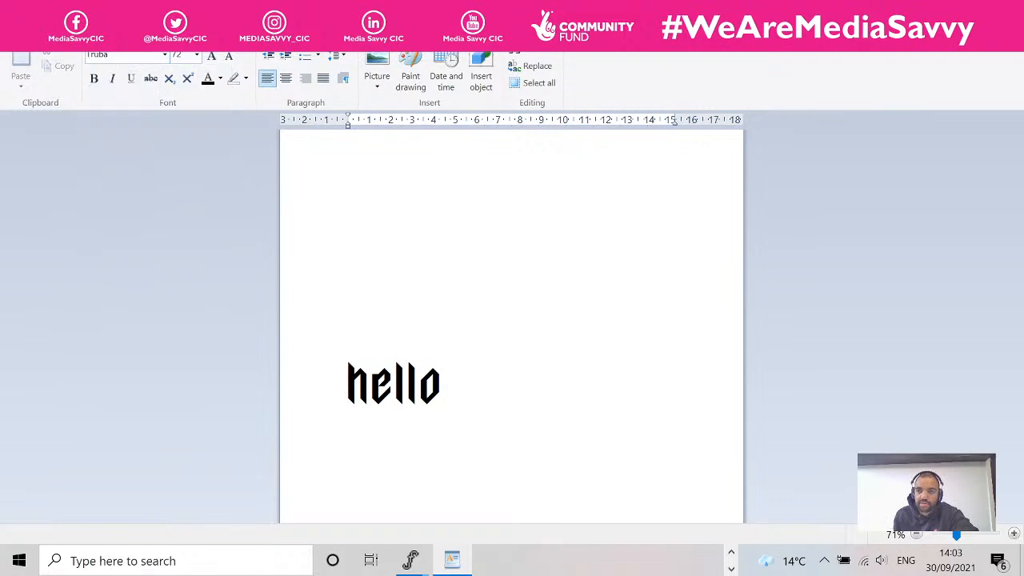
Close the WordPad document without saving and start WordPad again with a blank document
key("alt+F4")
left_click(562, 281)
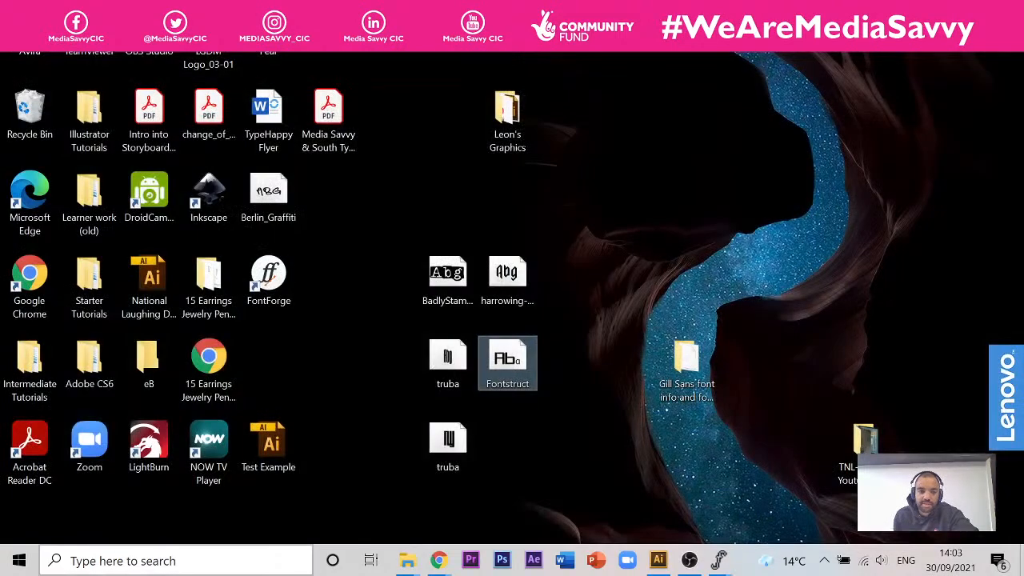
left_click(196, 560)
type("w")
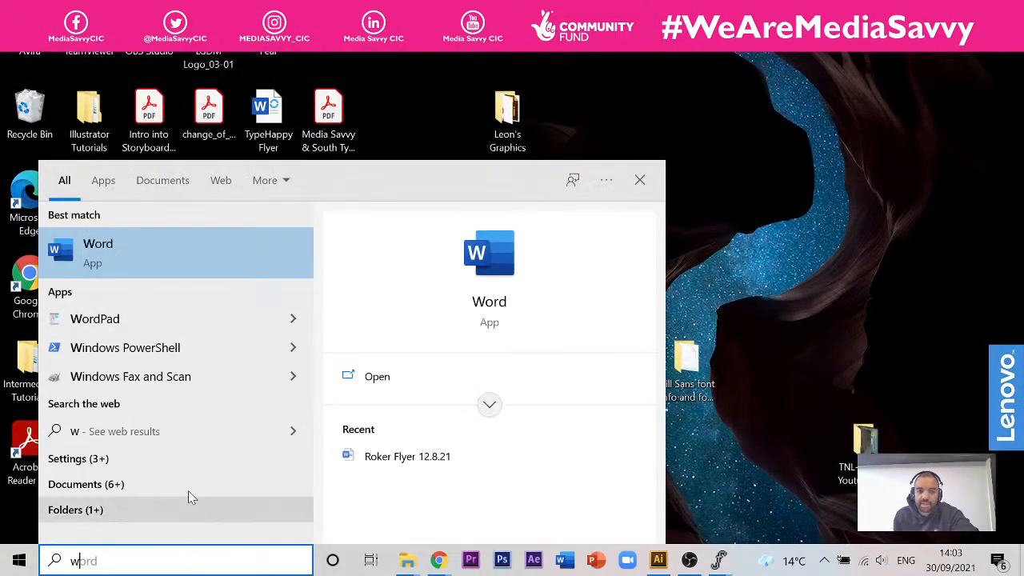
type("ord")
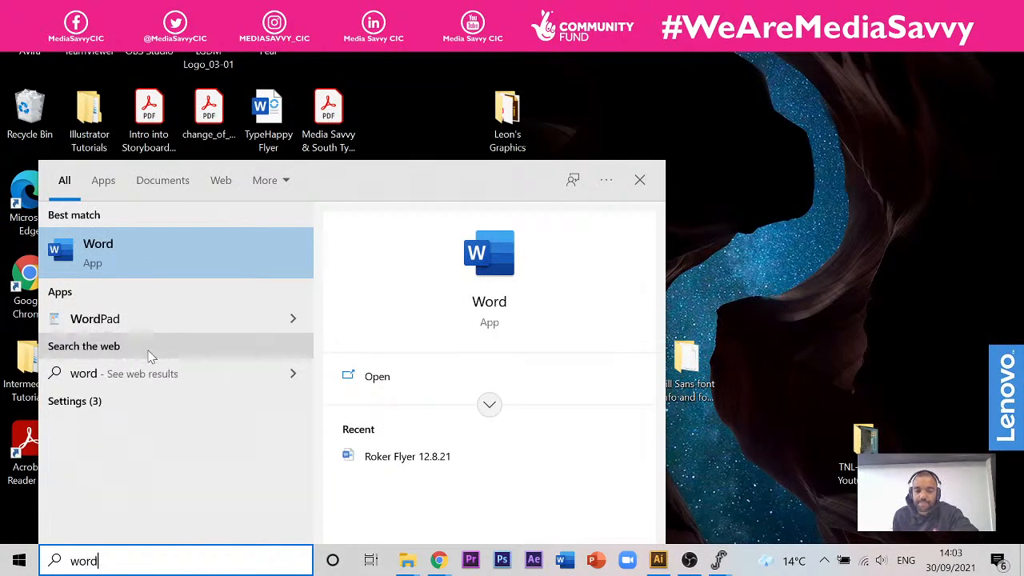
type("pad")
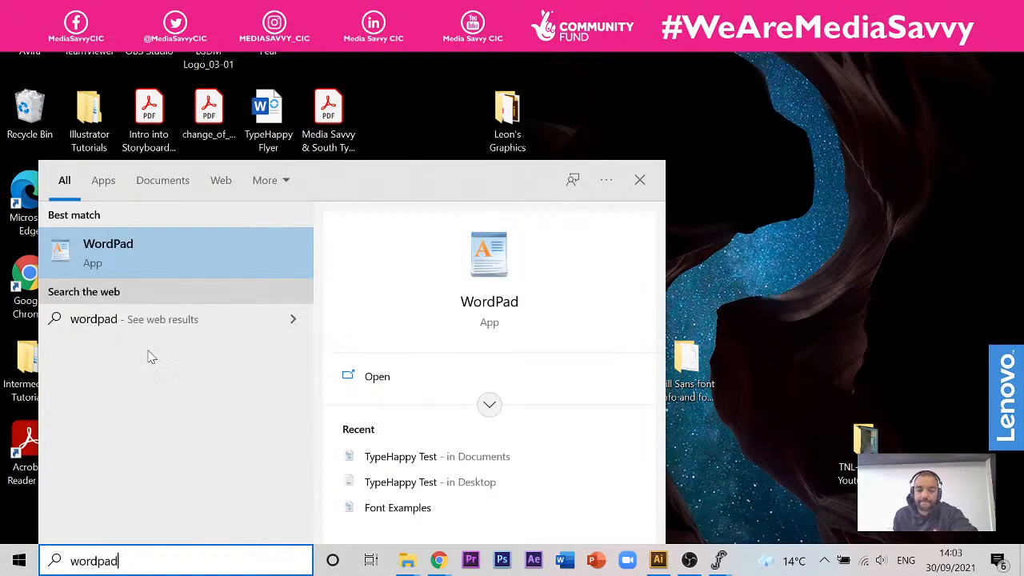
key("Return")
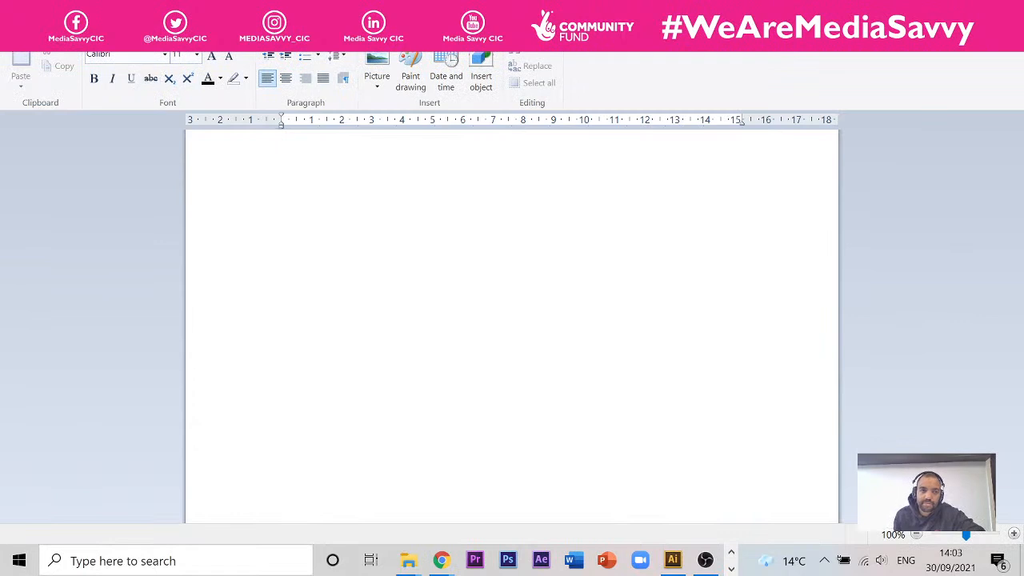
Enter "Hello" in the blank document and set its font size to 72
type("Hello")
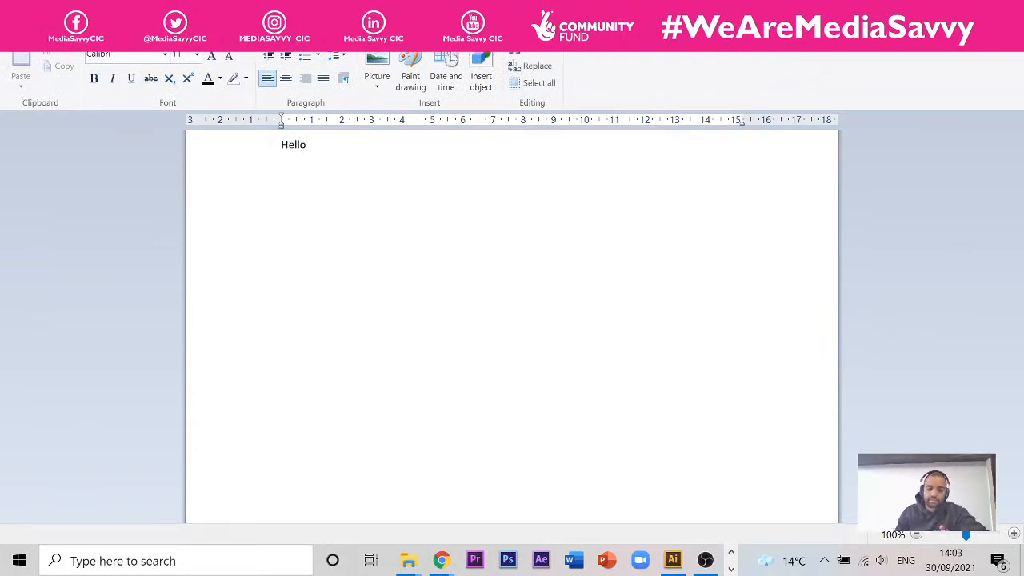
key("ctrl+a")
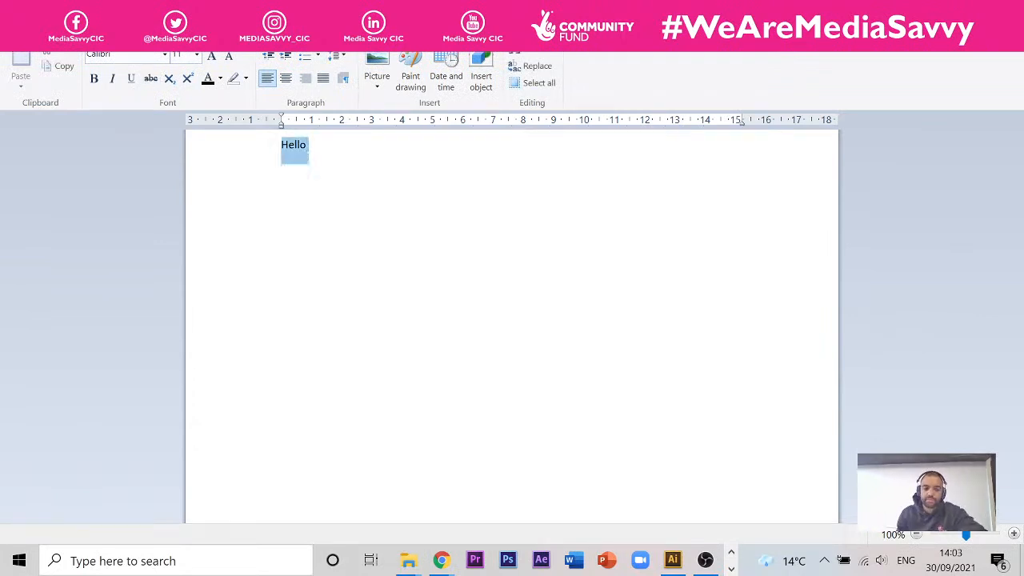
left_click(196, 54)
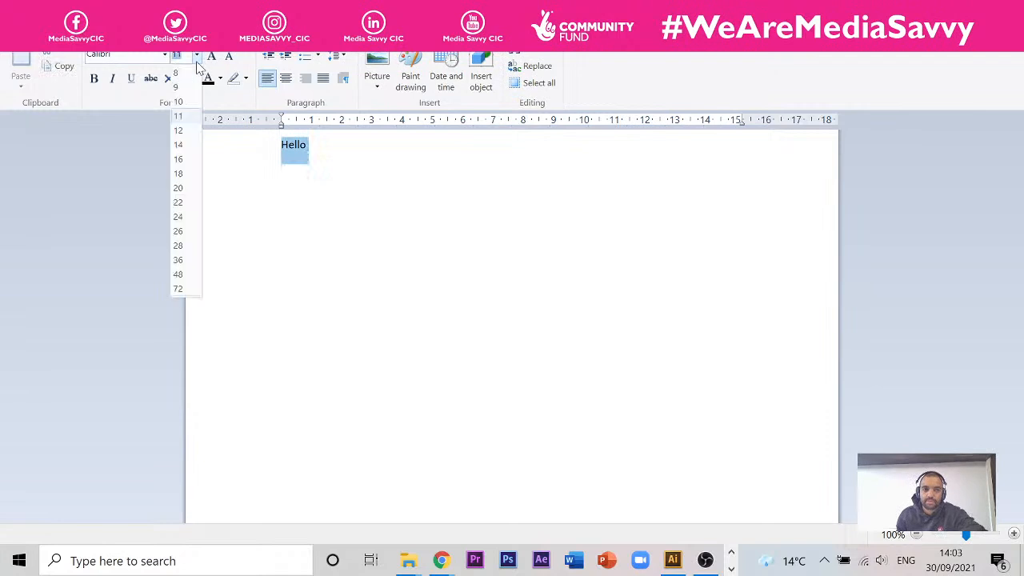
left_click(183, 289)
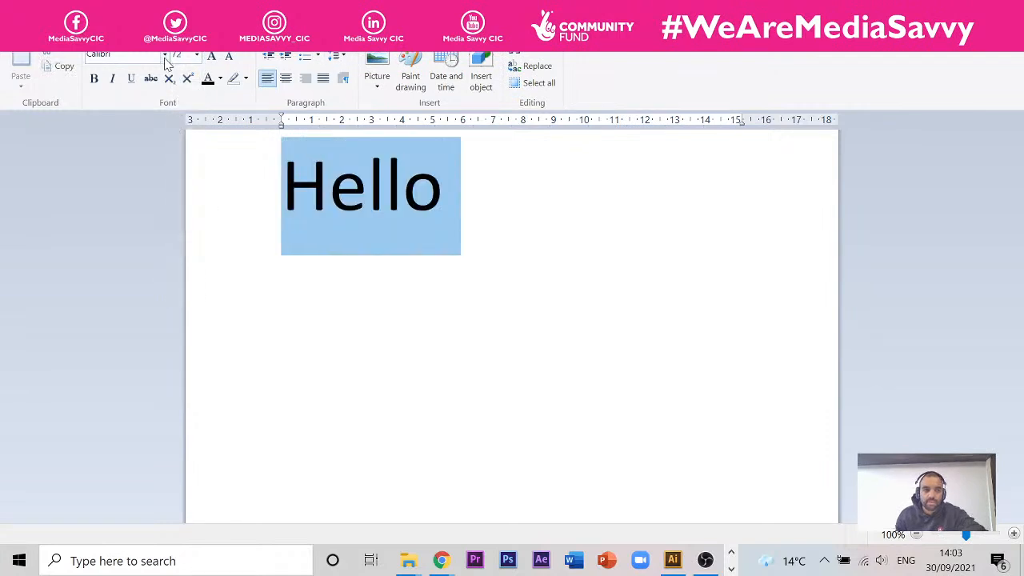
Look through the font list for the selected "Hello" around the letter F for the Fontstruct font, leaving the font as it is
left_click(165, 57)
scroll(155, 229, "down", 3)
scroll(157, 227, "down", 10)
scroll(155, 223, "down", 4)
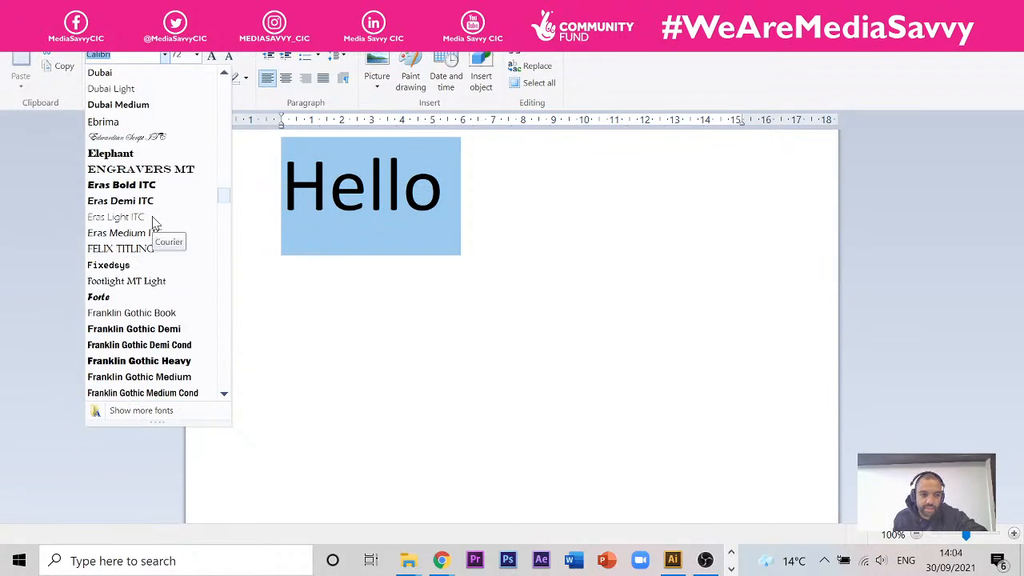
scroll(155, 223, "down", 1)
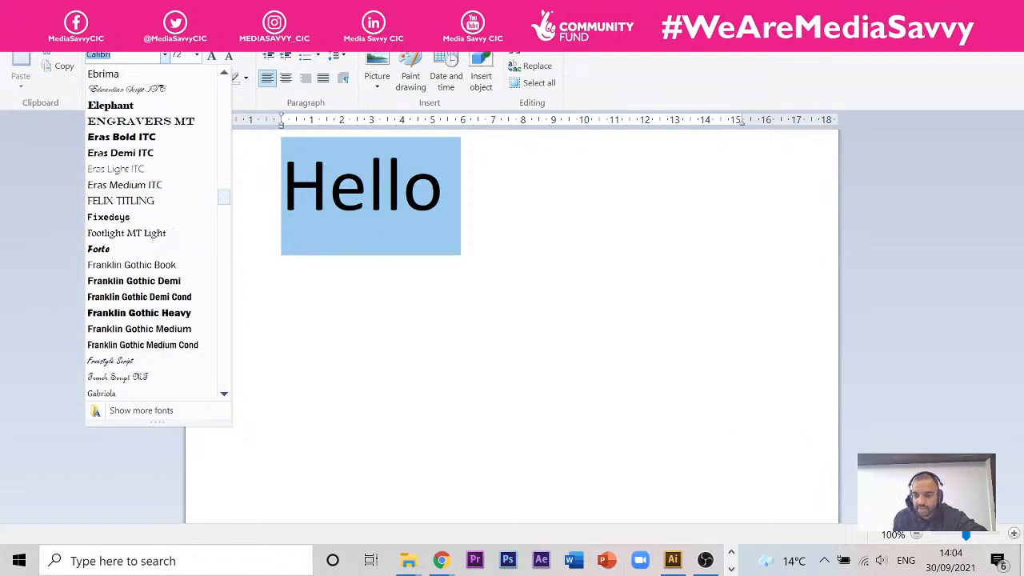
key("Escape")
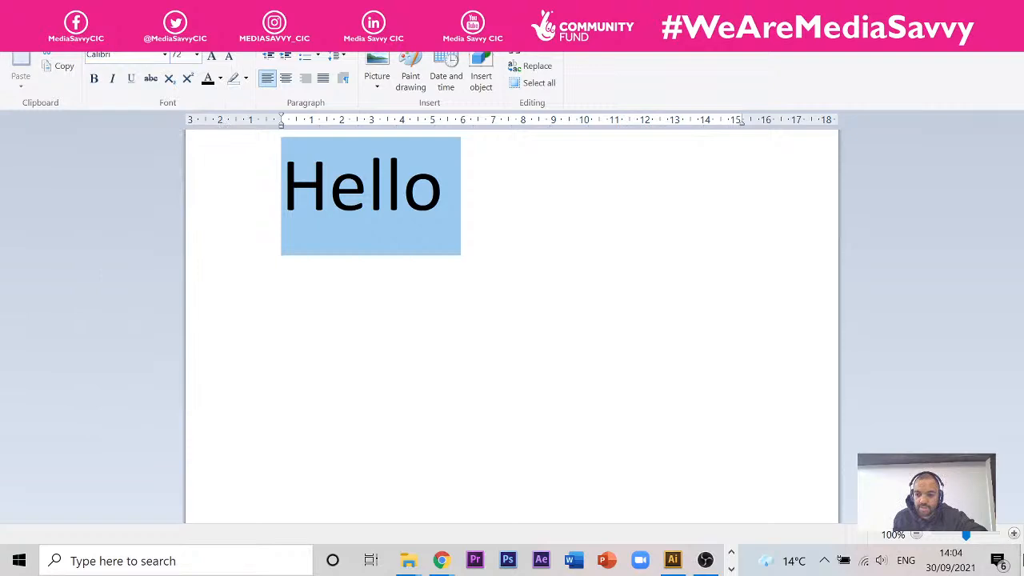
Try to install the Fontstruct font file from the desktop again, declining to replace the installed font, and check the file's title
left_click(1021, 563)
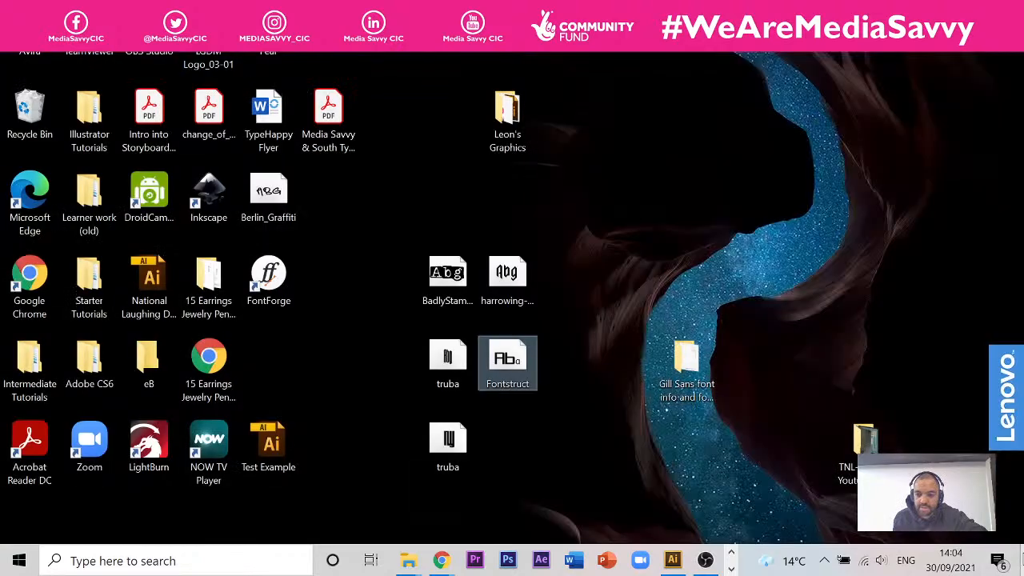
right_click(521, 357)
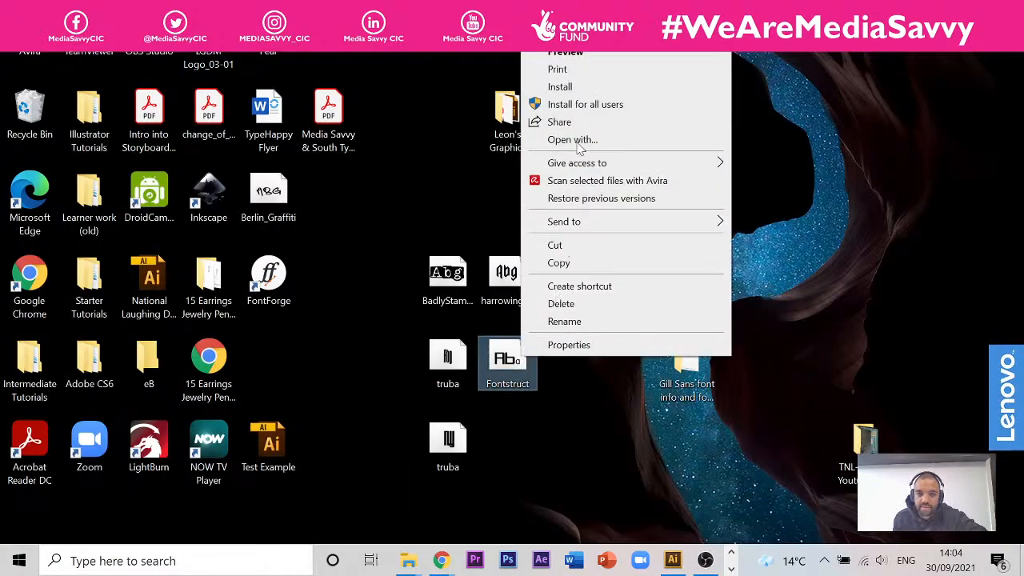
left_click(577, 88)
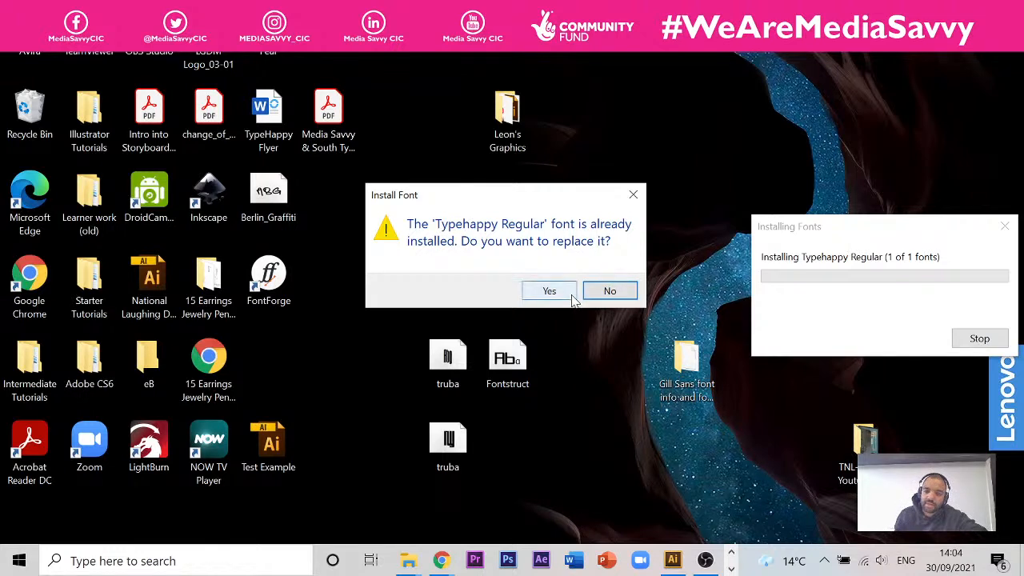
left_click(620, 292)
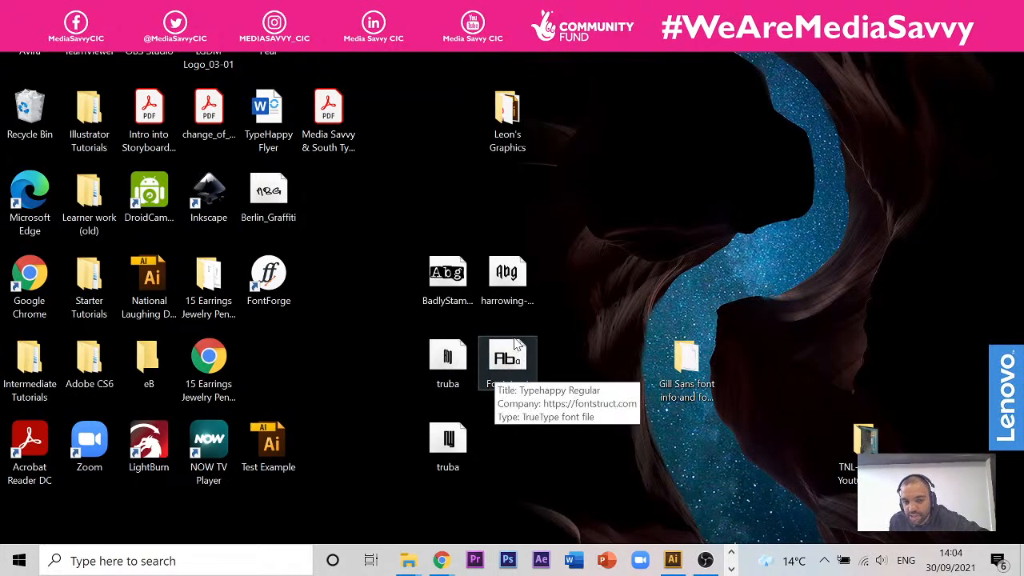
mouse_move(525, 392)
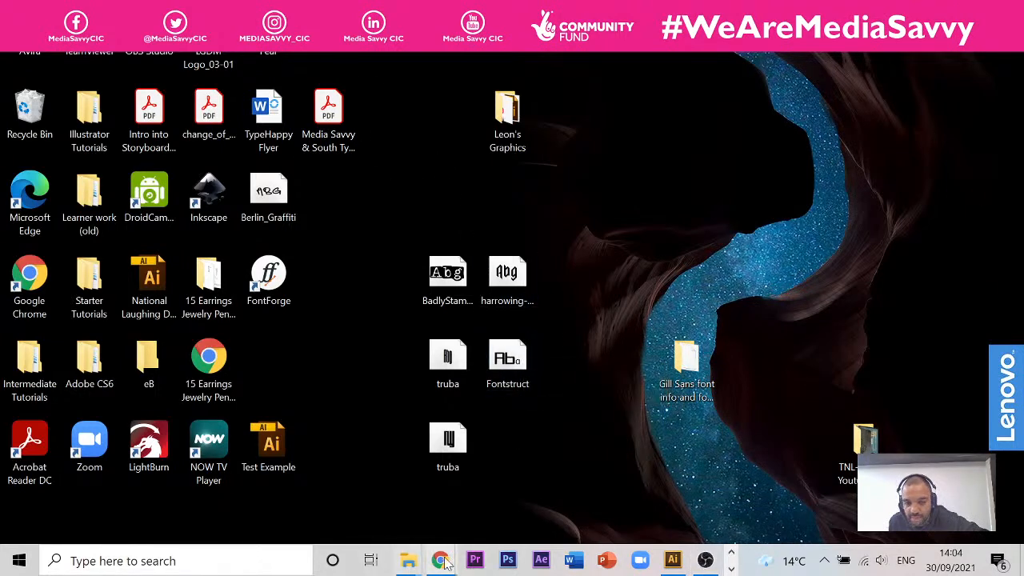
Switch to FontStruct in Chrome and open the Typehappy font's page from My FontStructions
mouse_move(442, 562)
left_click(312, 484)
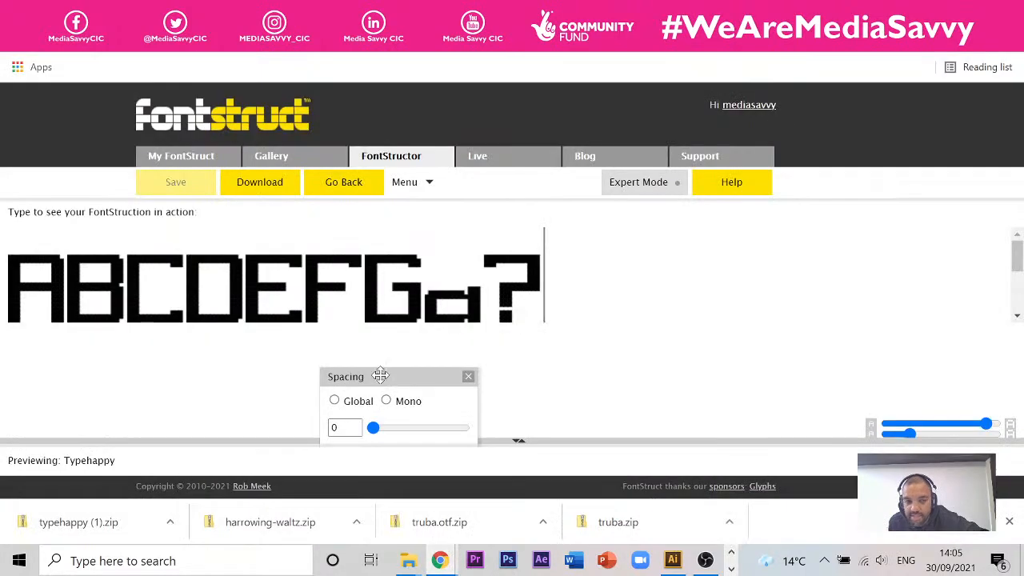
left_click(414, 183)
left_click(662, 280)
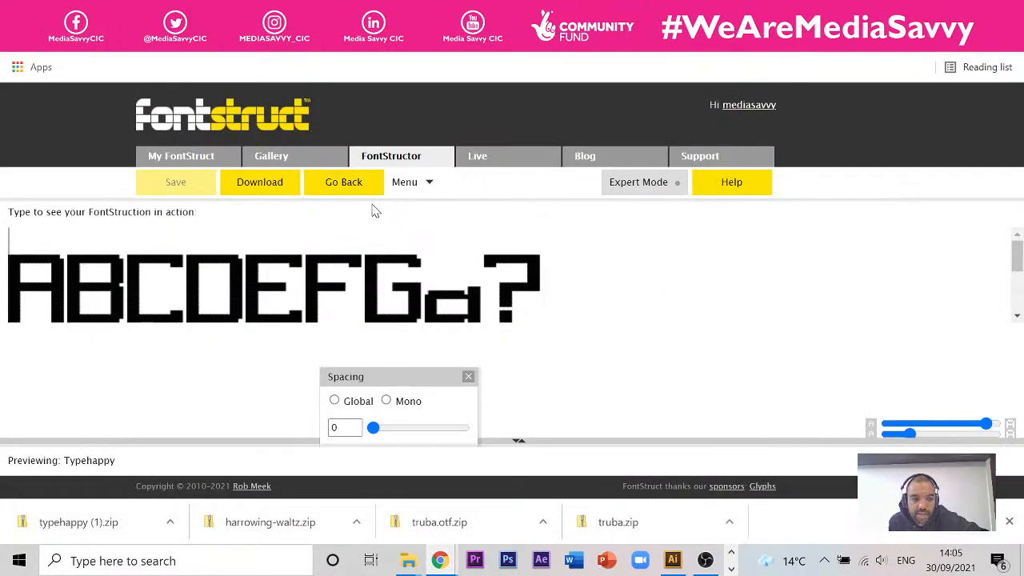
left_click(199, 163)
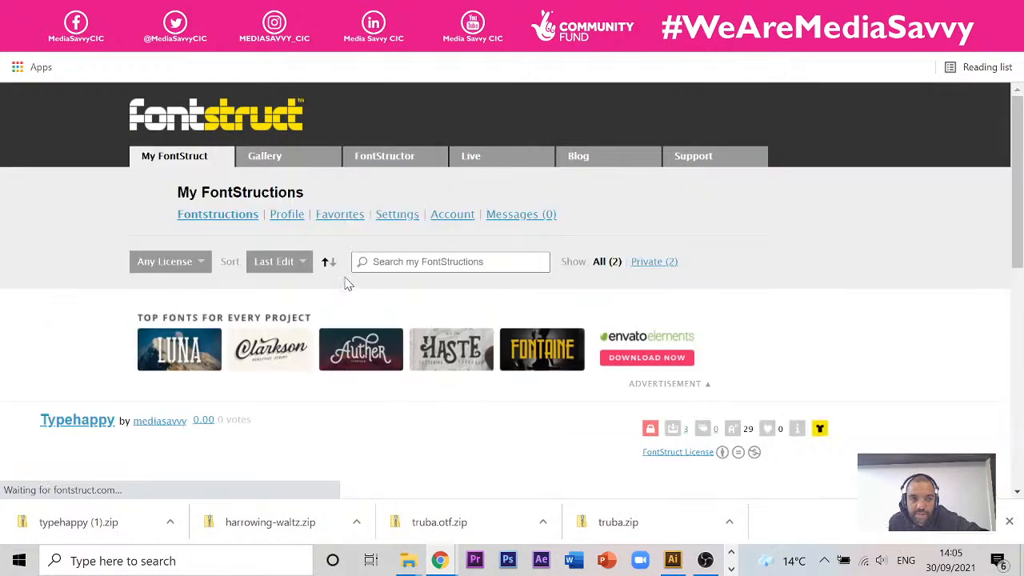
scroll(344, 306, "down", 4)
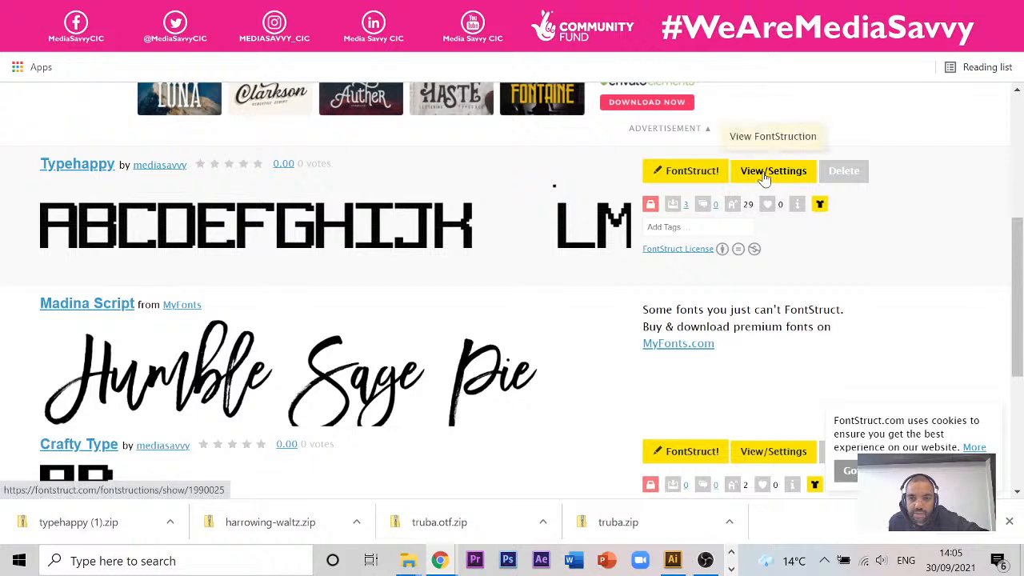
left_click(462, 210)
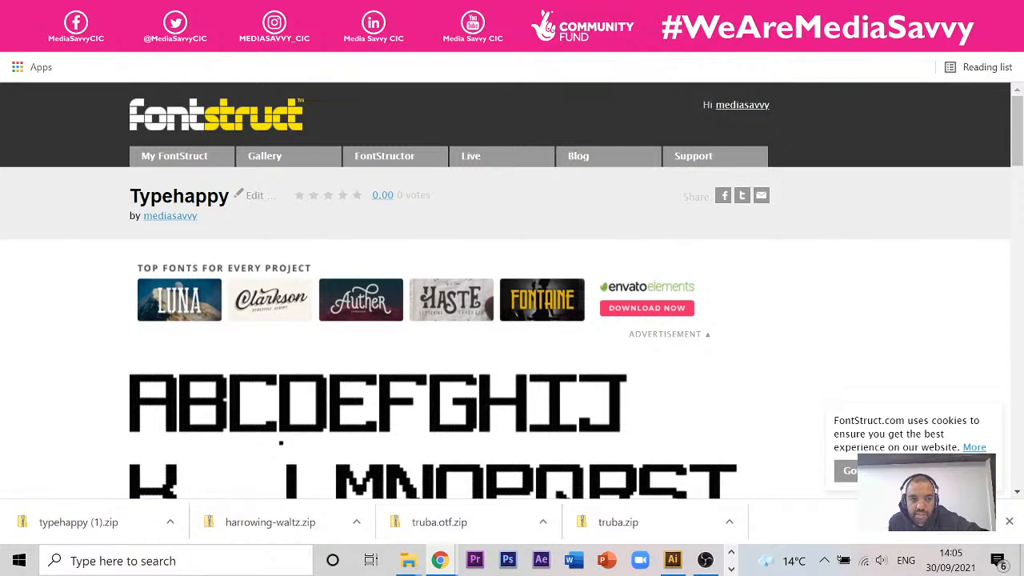
Rename the Typehappy FontStruction to "Fontstruct" on its page
left_click(238, 197)
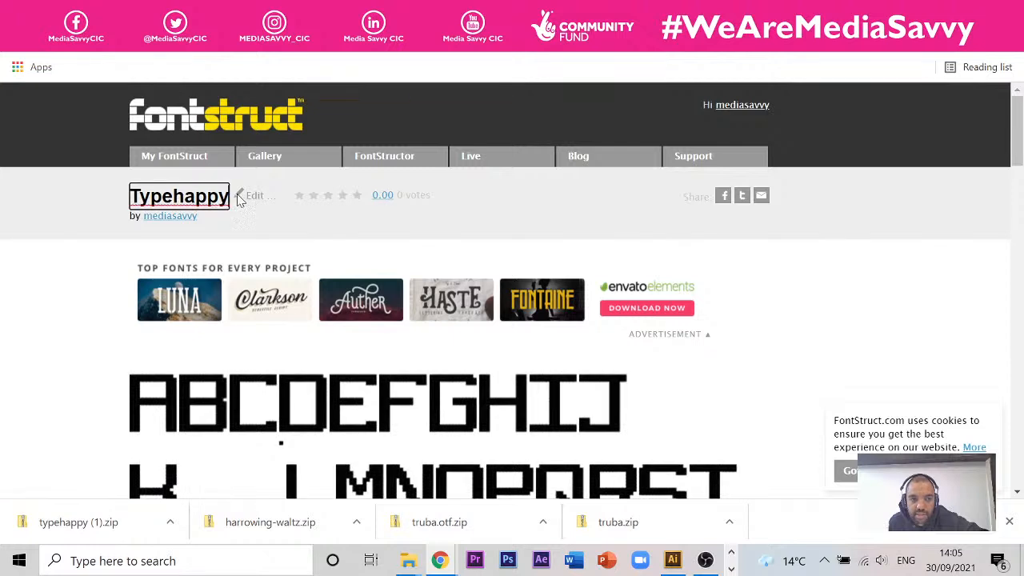
left_click_drag(231, 197, 92, 198)
mouse_move(160, 157)
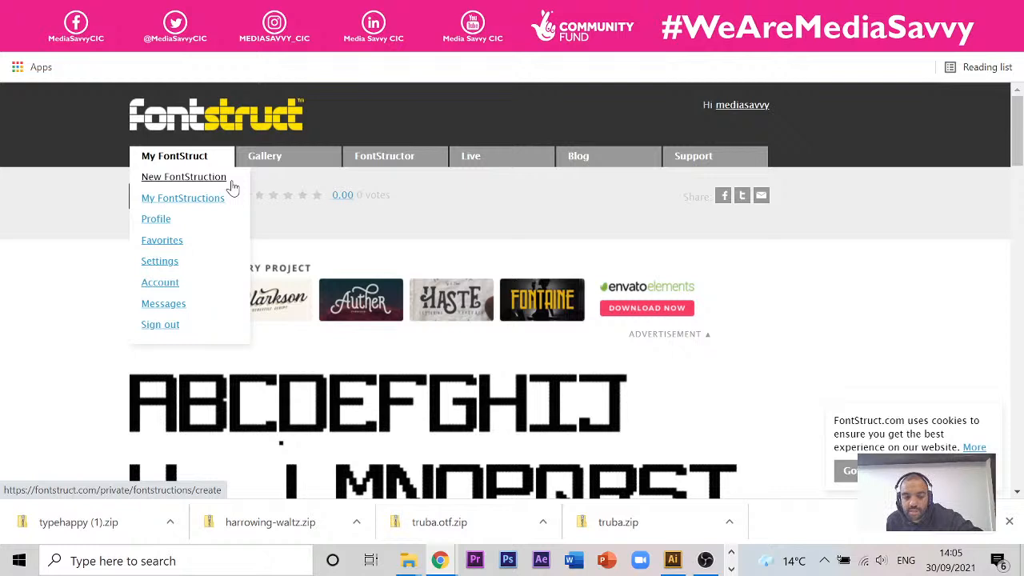
key("BackSpace")
key("BackSpace")
key("BackSpace")
key("BackSpace")
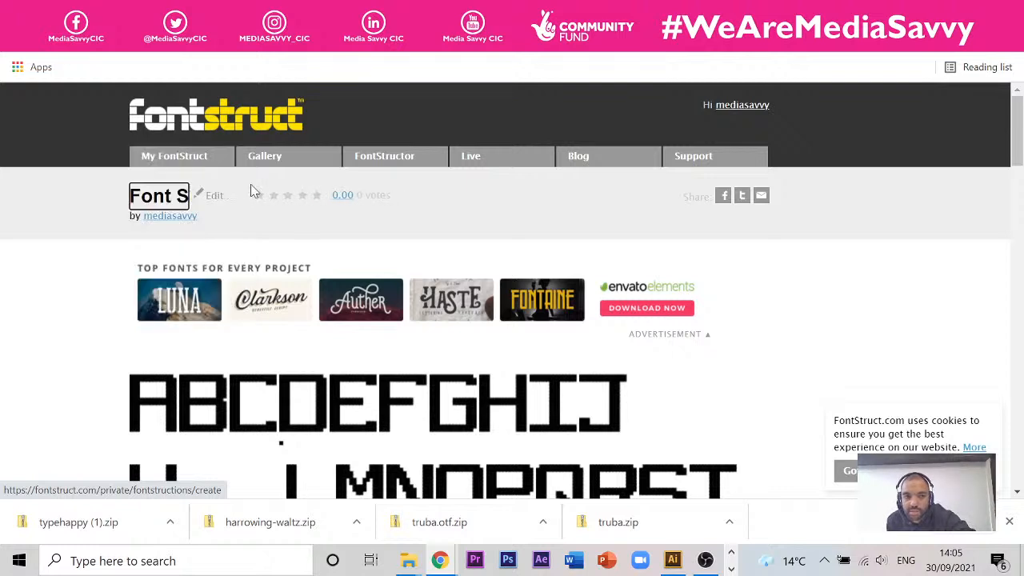
type("struct")
key("Return")
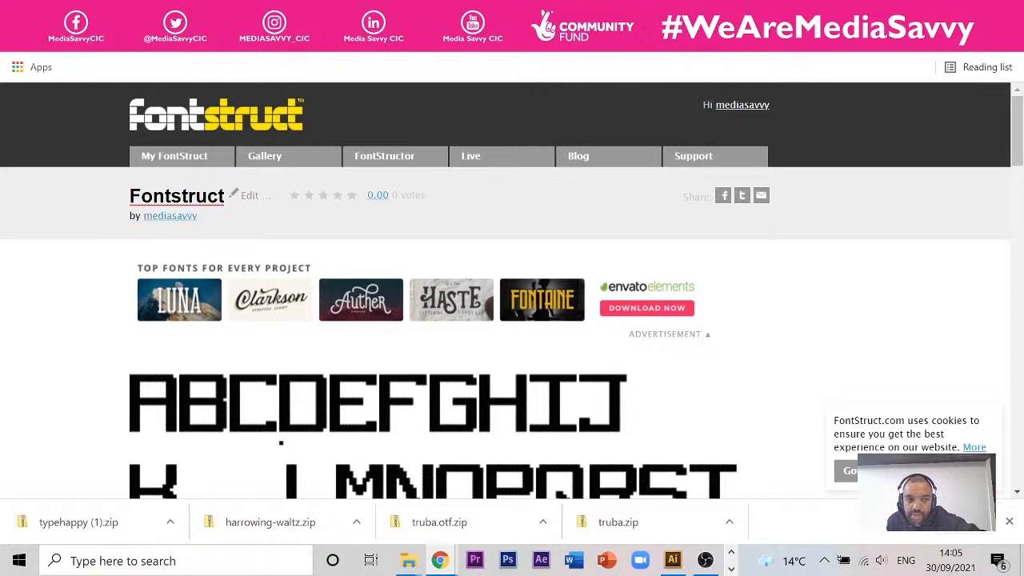
scroll(505, 451, "down", 1)
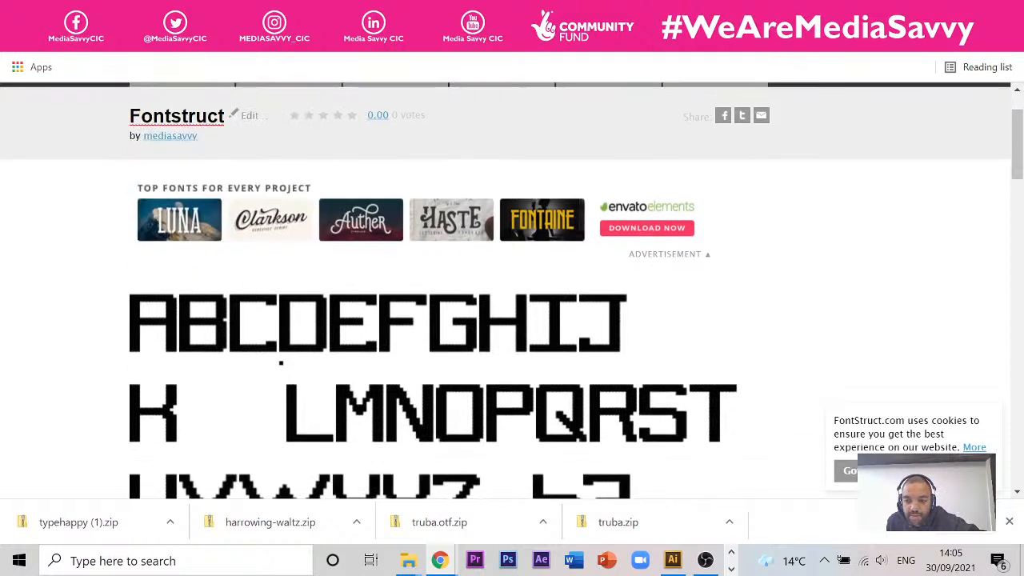
Delete the old Fontstruct font file from the desktop and close the typehappy (1) folder window
left_click(1021, 561)
left_click(518, 365)
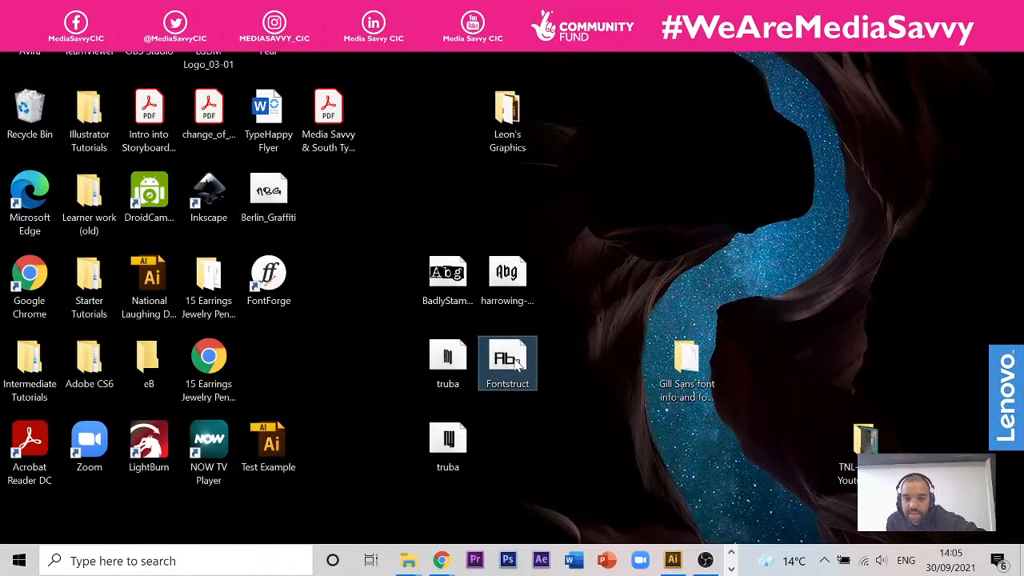
key("Delete")
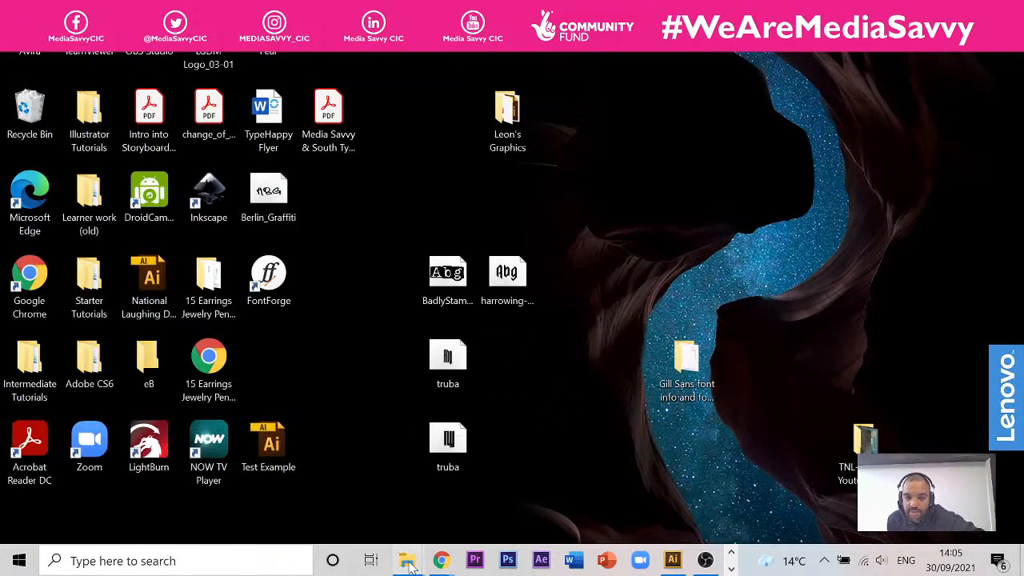
mouse_move(408, 560)
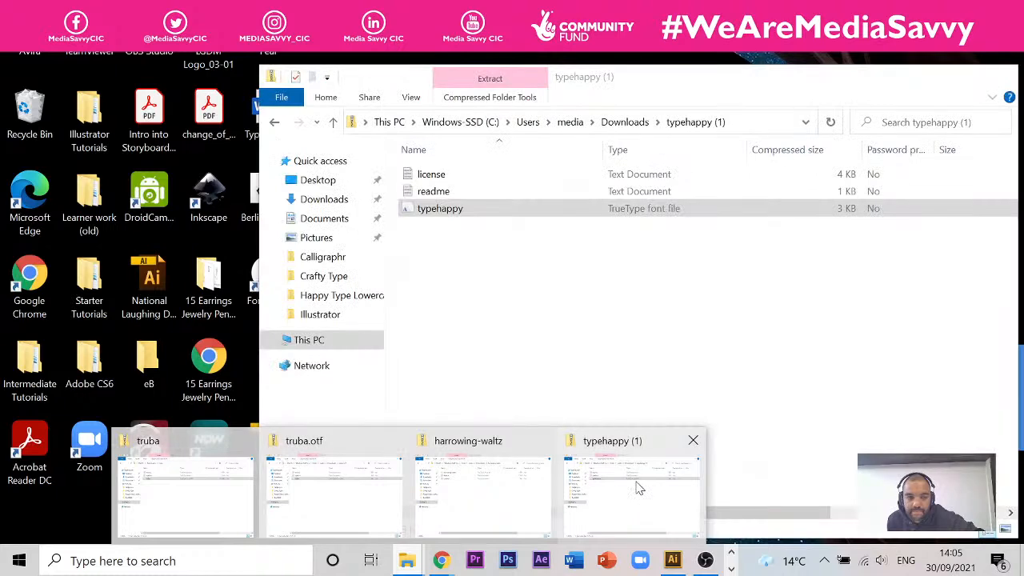
left_click(637, 488)
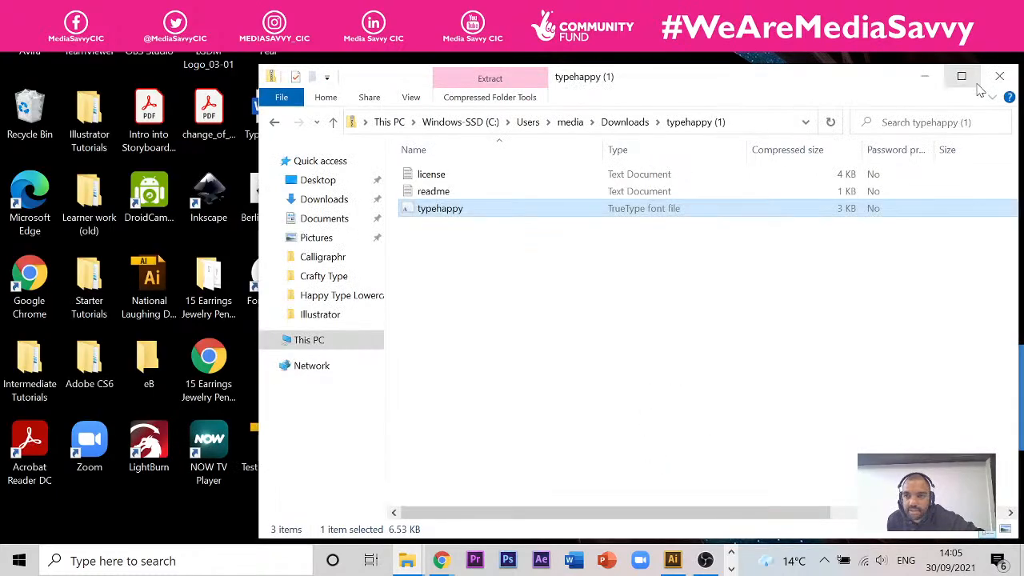
left_click(999, 78)
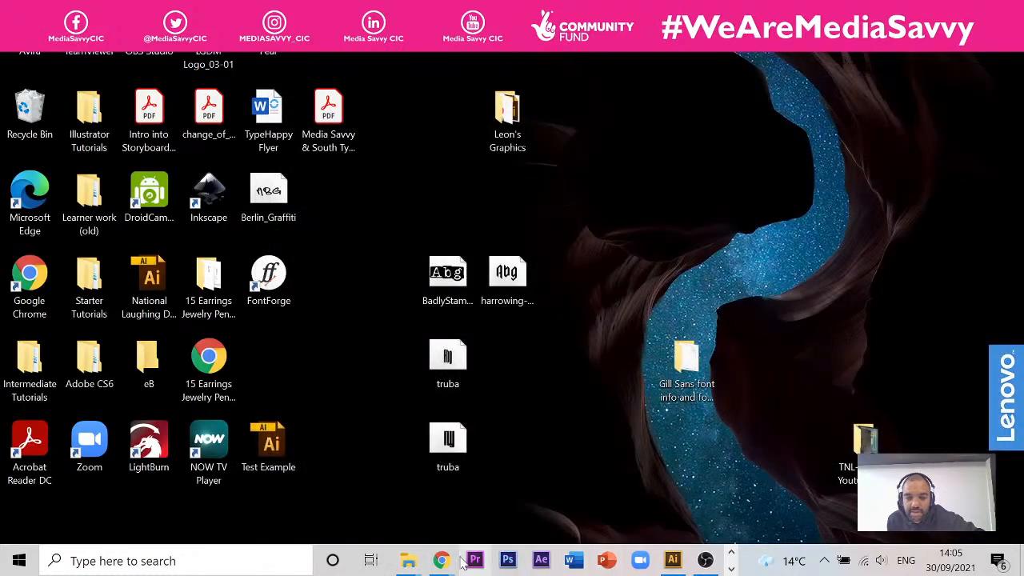
Return to the Fontstruct font's page in Chrome and download it as a TrueType font
mouse_move(441, 560)
left_click(264, 487)
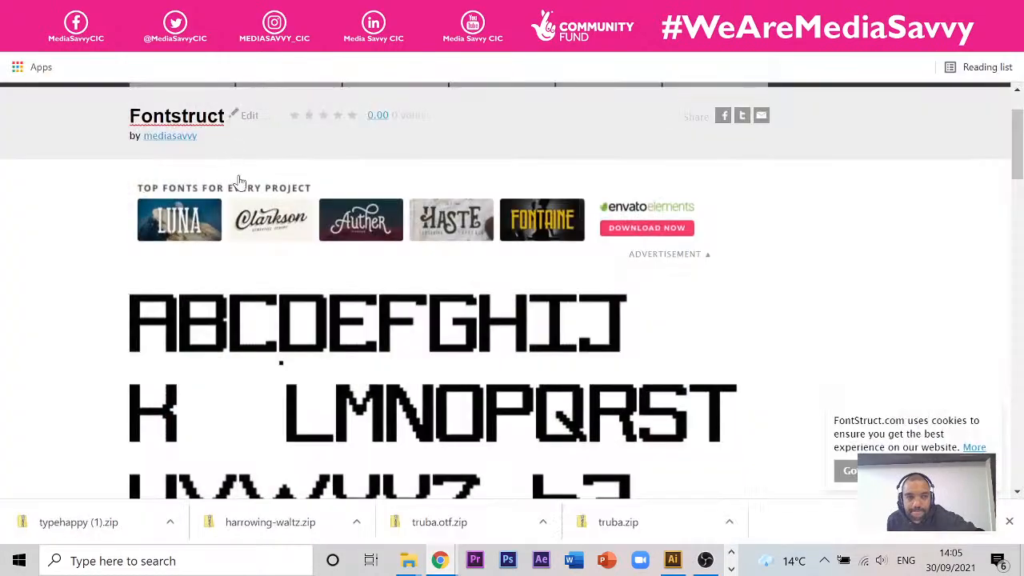
scroll(413, 256, "up", 1)
scroll(418, 263, "down", 5)
left_click(306, 305)
left_click(210, 346)
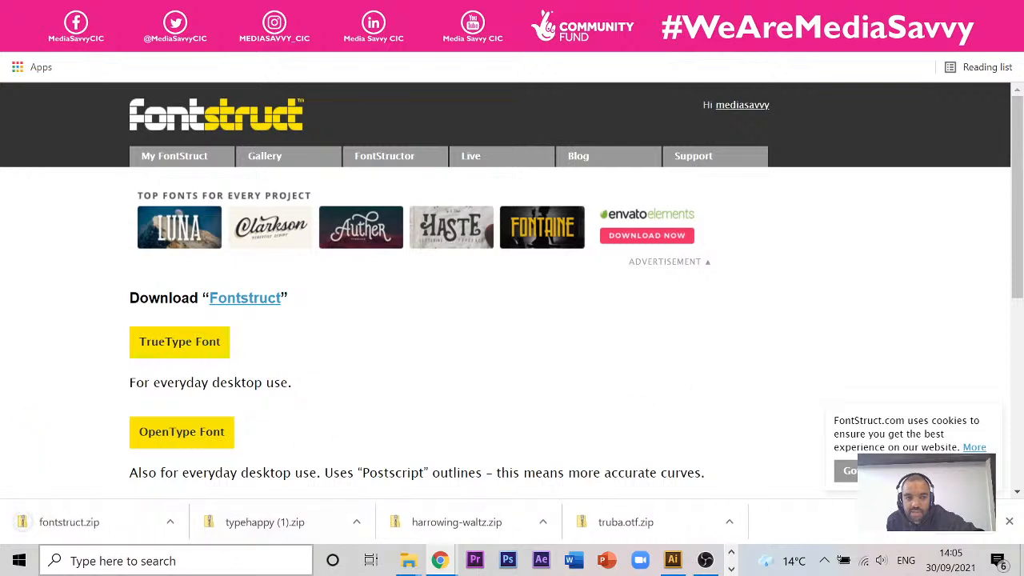
Show the downloaded fontstruct.zip in its folder, open it, and copy the fontstruct TrueType file to the desktop
left_click(171, 521)
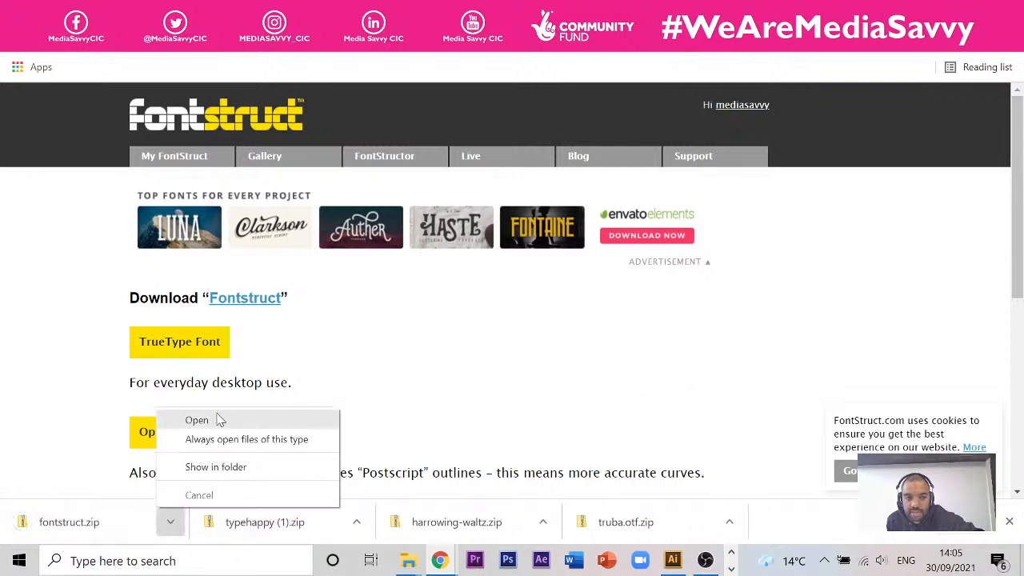
left_click(226, 467)
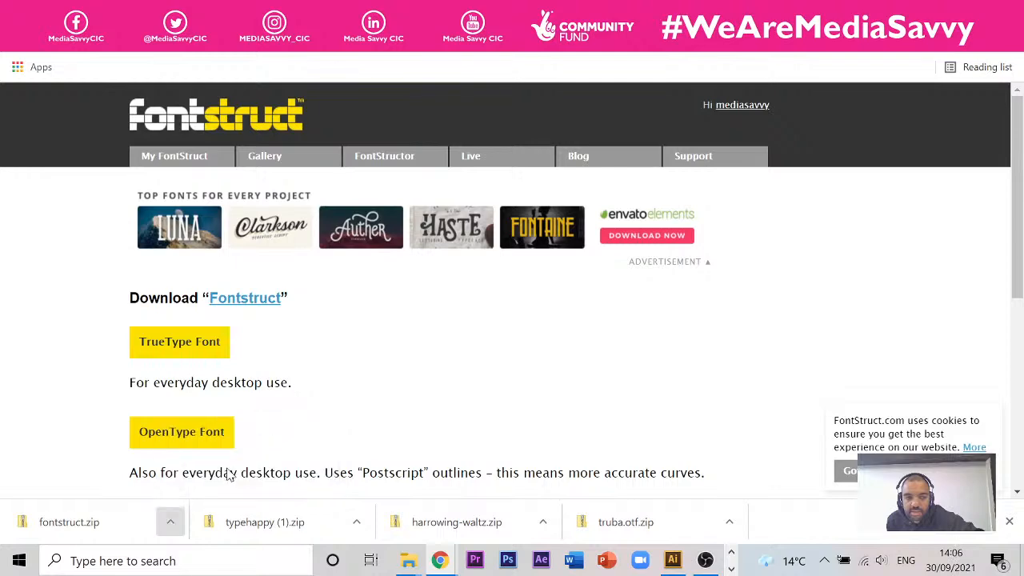
double_click(192, 133)
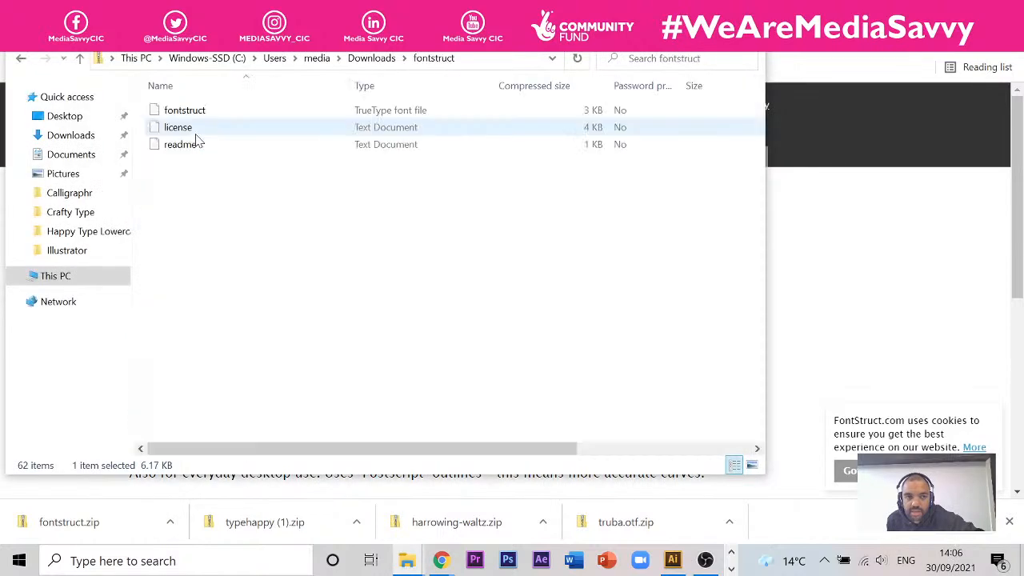
left_click(219, 114)
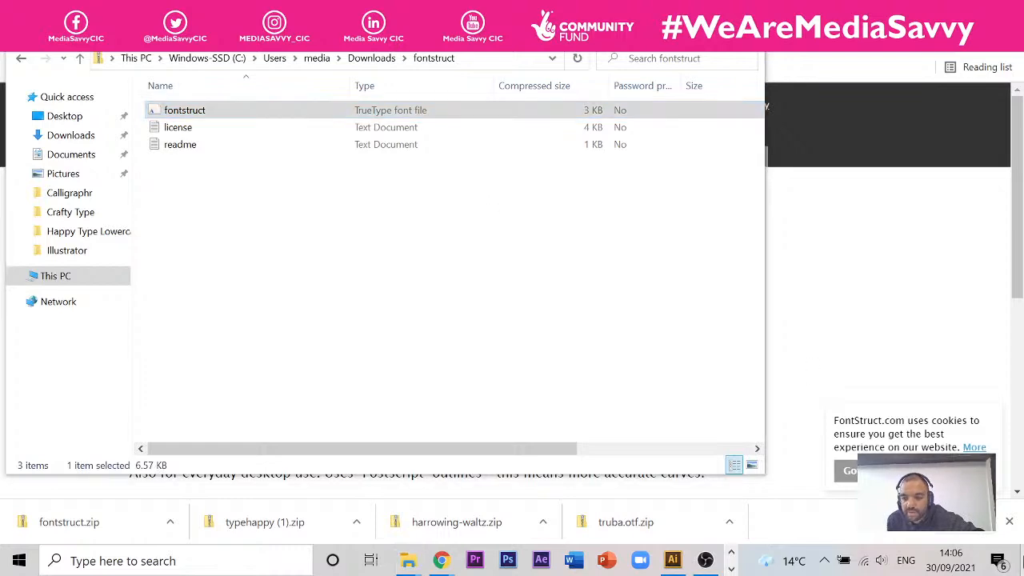
left_click(1020, 560)
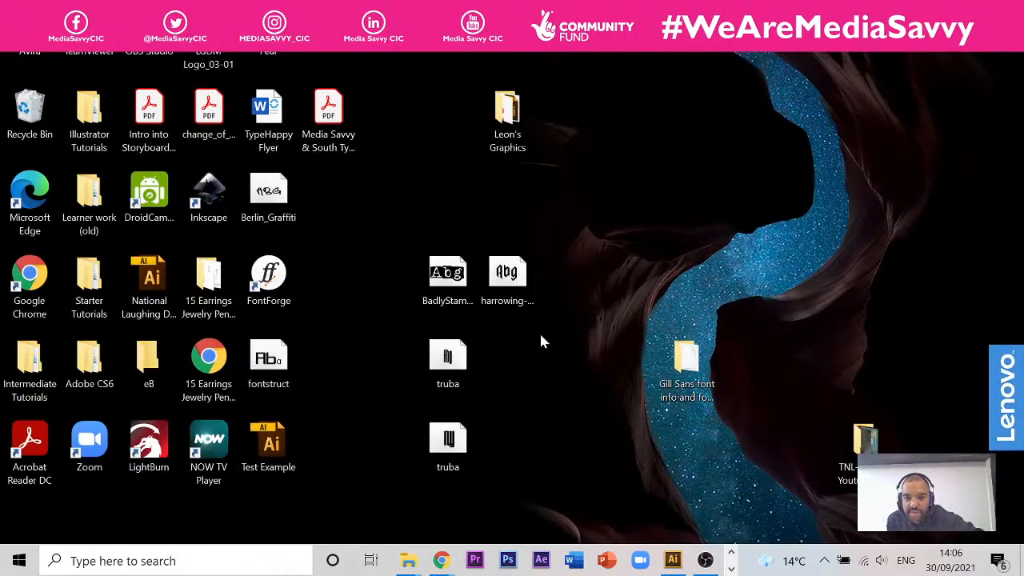
Move the fontstruct font file next to the upper truba file on the desktop and install it
left_click_drag(269, 359, 528, 376)
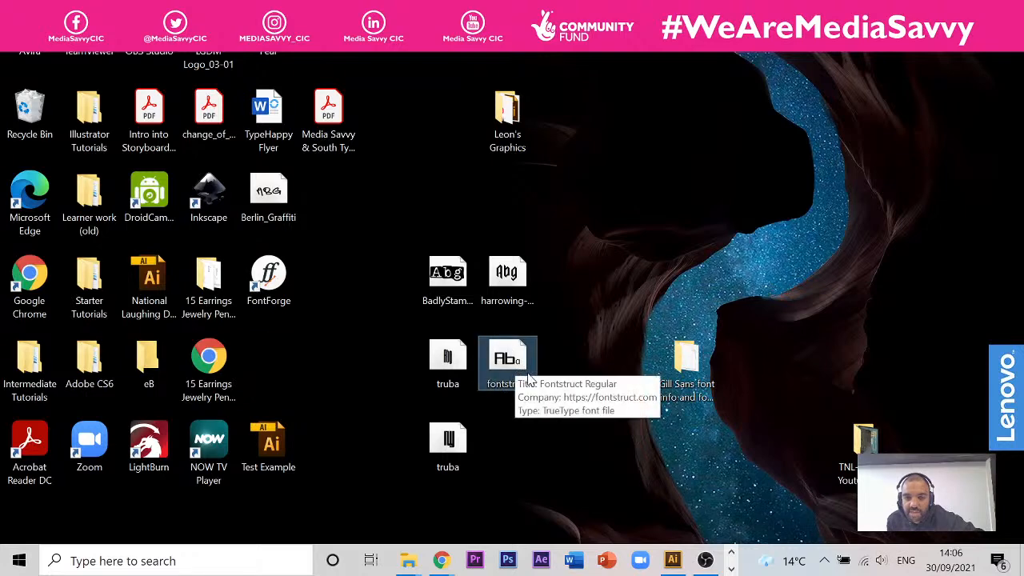
right_click(519, 370)
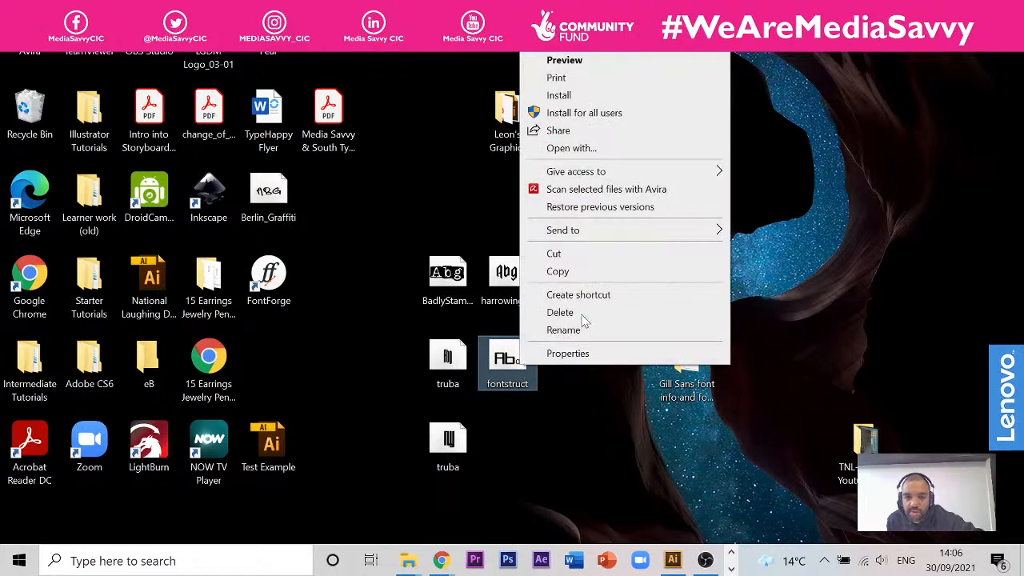
left_click(560, 94)
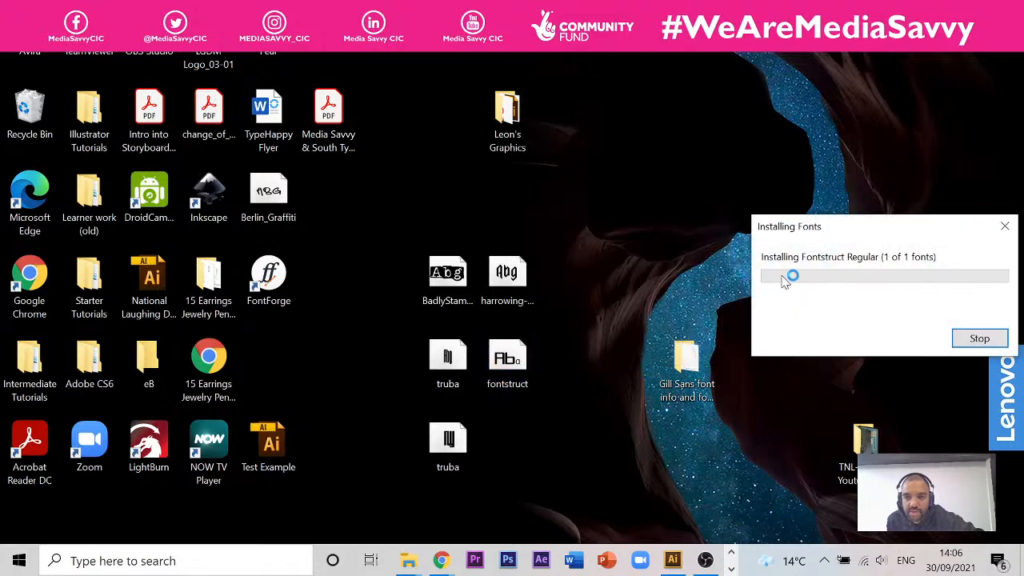
Switch to the WordPad document and apply the Fontstruct font to the selected word Hello
left_click(731, 568)
left_click(451, 559)
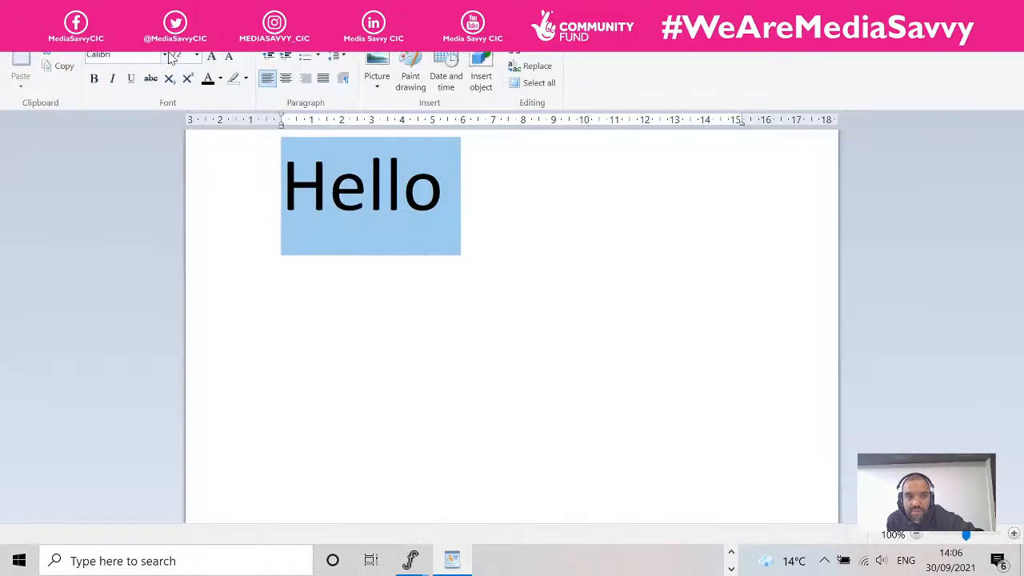
left_click(166, 56)
left_click(165, 56)
left_click(166, 56)
scroll(160, 310, "down", 13)
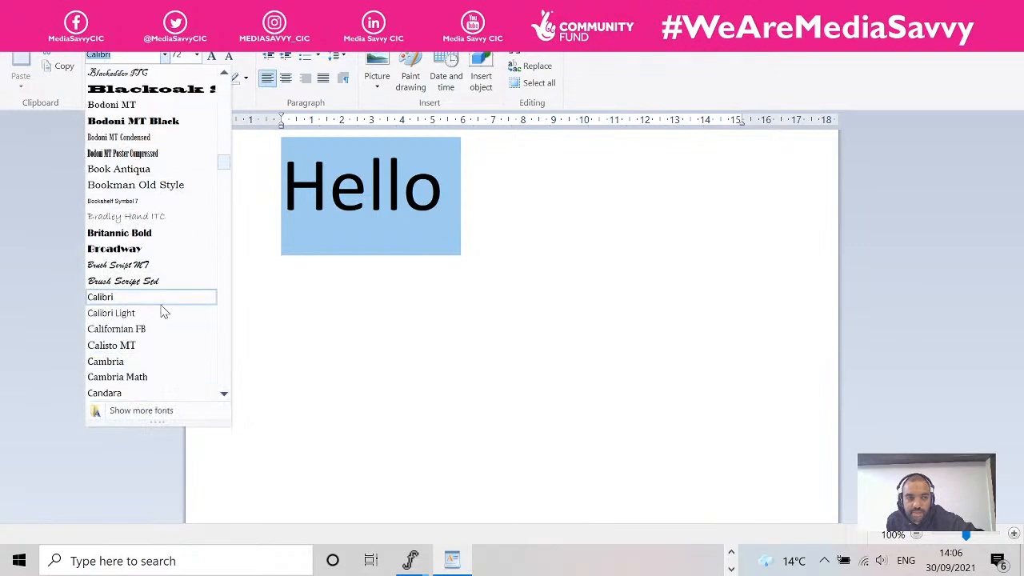
scroll(152, 303, "down", 5)
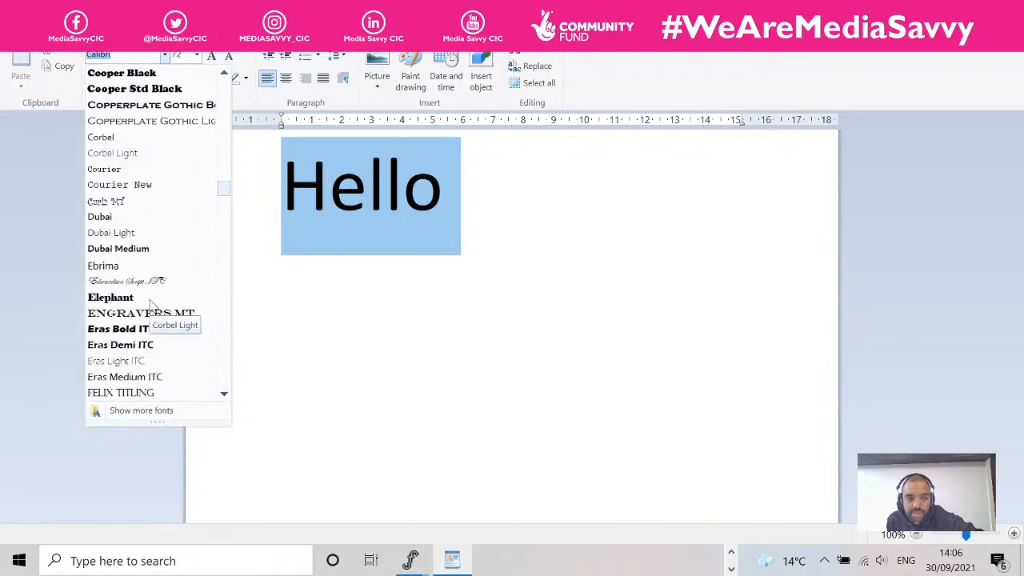
scroll(152, 304, "down", 1)
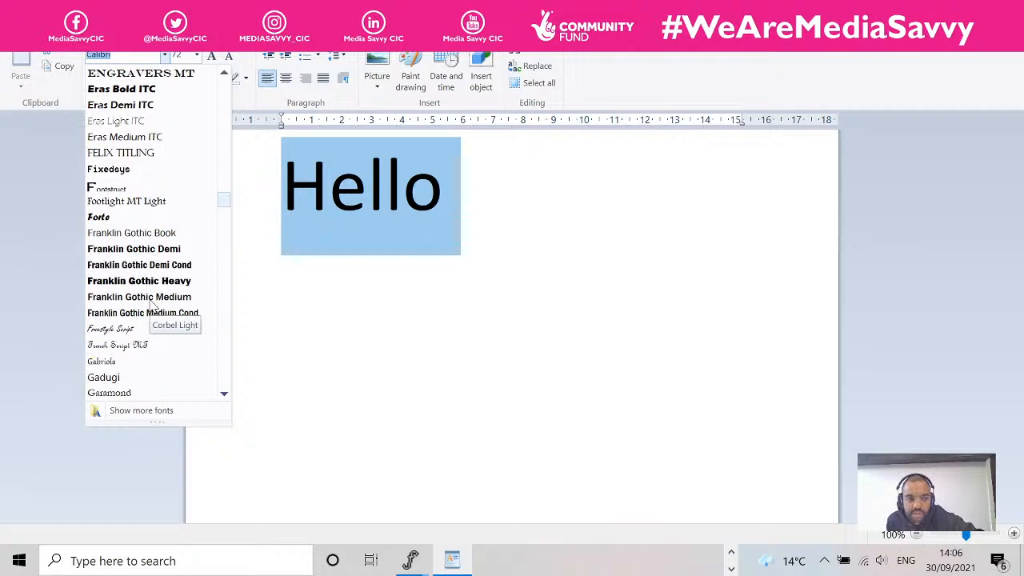
left_click(128, 192)
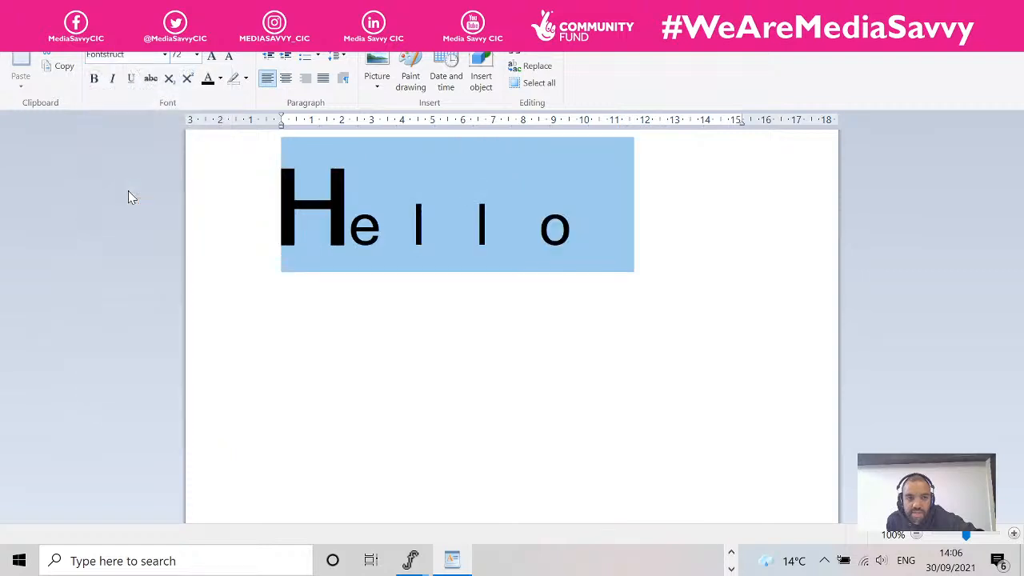
Replace the lowercase letters after the H with capitals so that the word reads HELLO
left_click(413, 192)
left_click_drag(349, 224, 580, 240)
left_click(581, 240)
left_click_drag(350, 224, 576, 237)
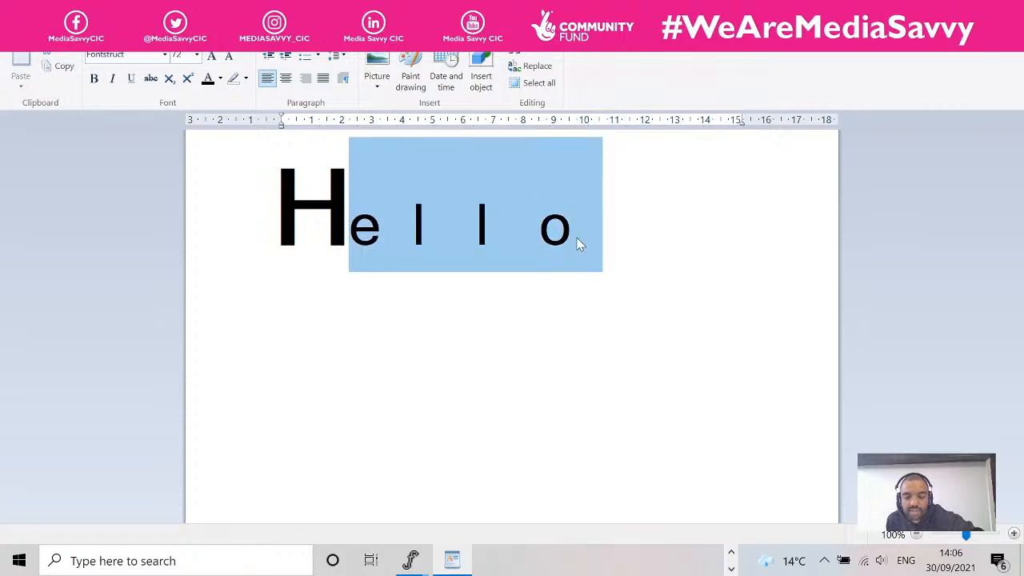
key("BackSpace")
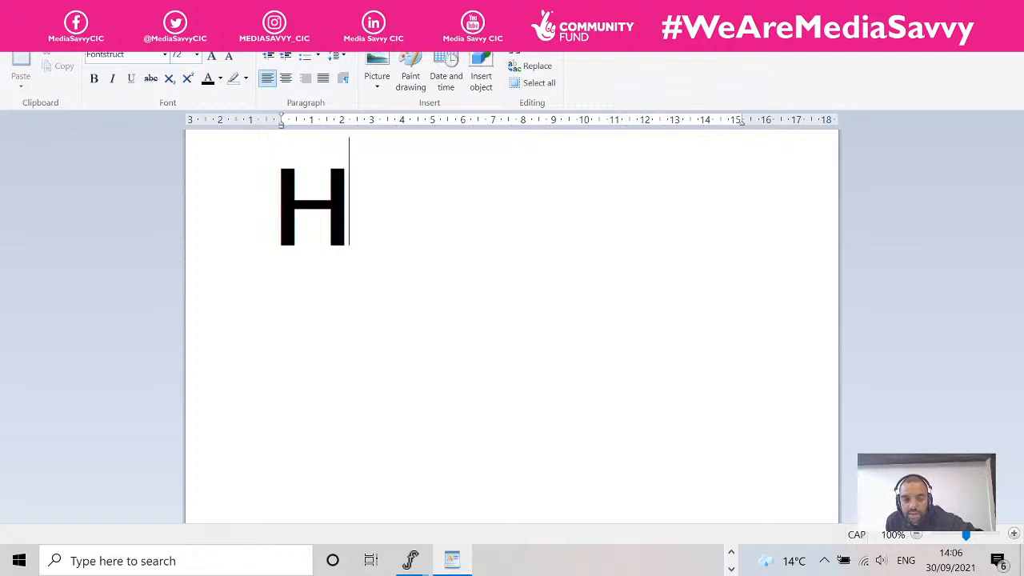
type("ELLO")
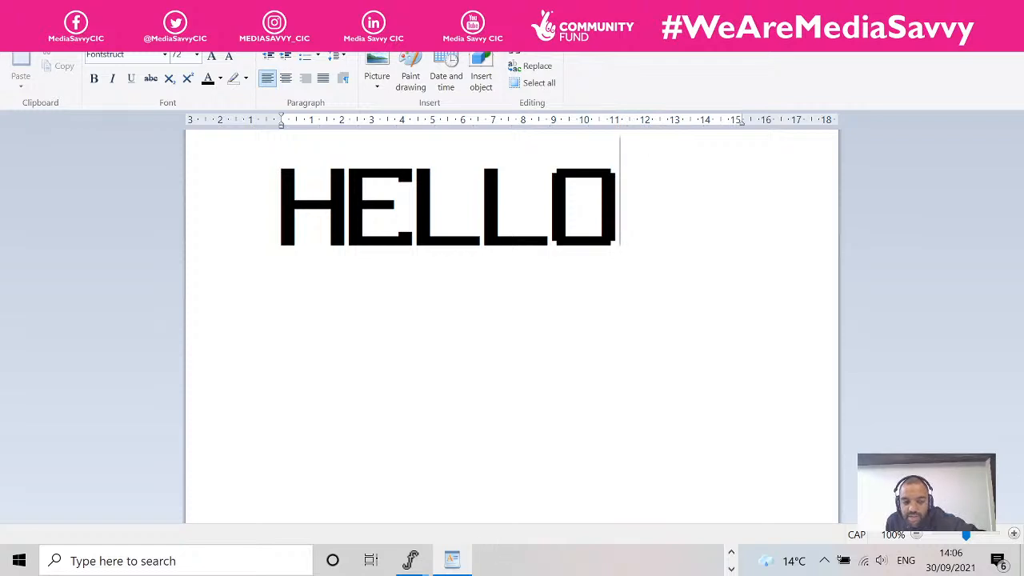
Add the lowercase letters abc on a new line below HELLO
key("Return")
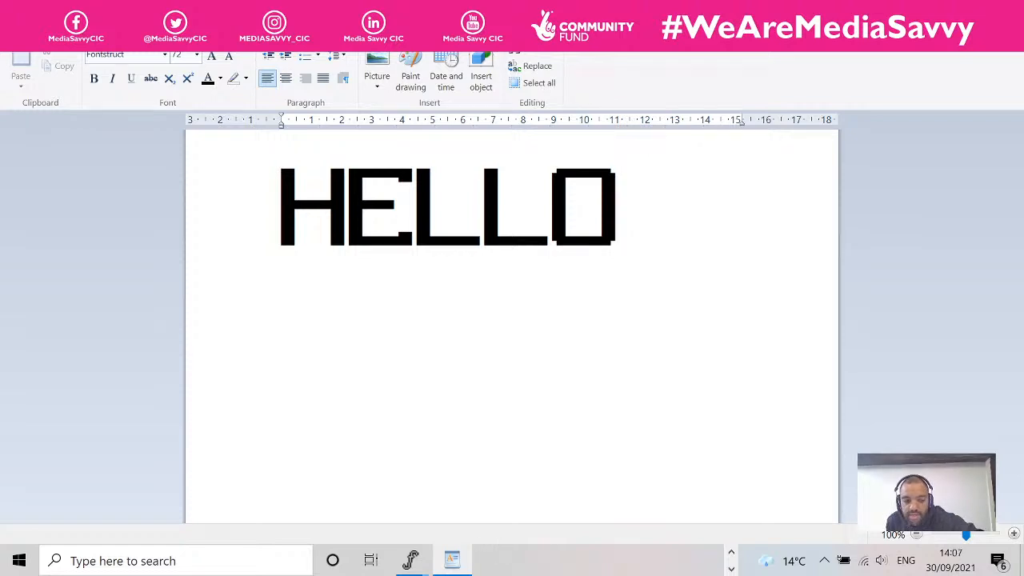
type("ab")
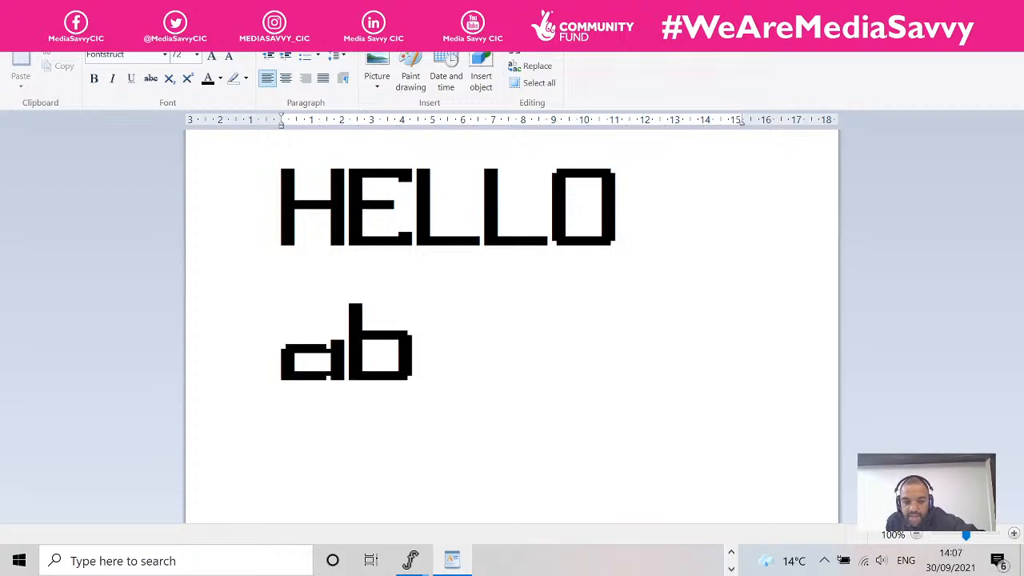
type("c")
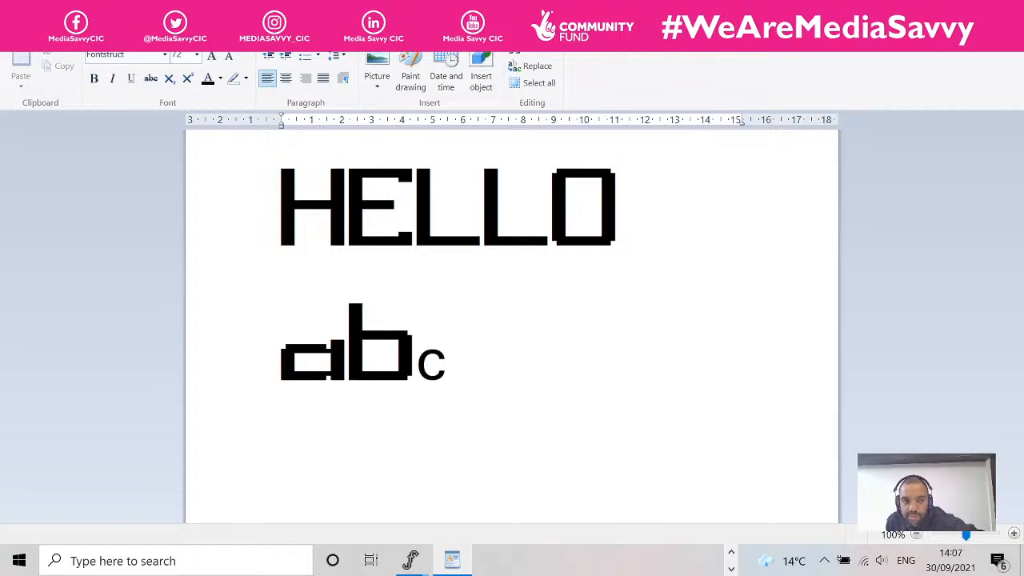
Replace the letter c at the end of the second line with a question mark
double_click(429, 373)
left_click(433, 374)
left_click(480, 352)
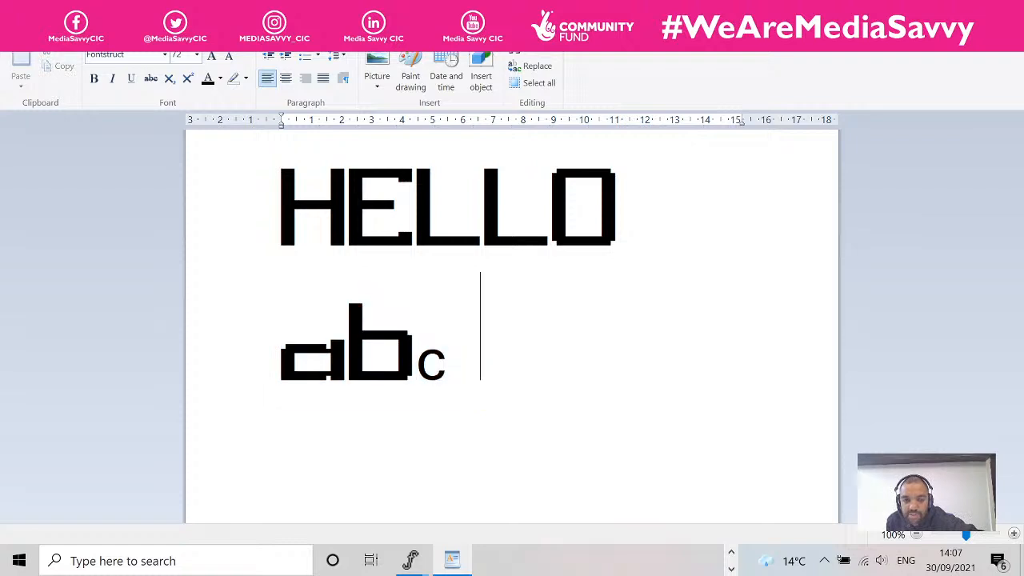
left_click(417, 360)
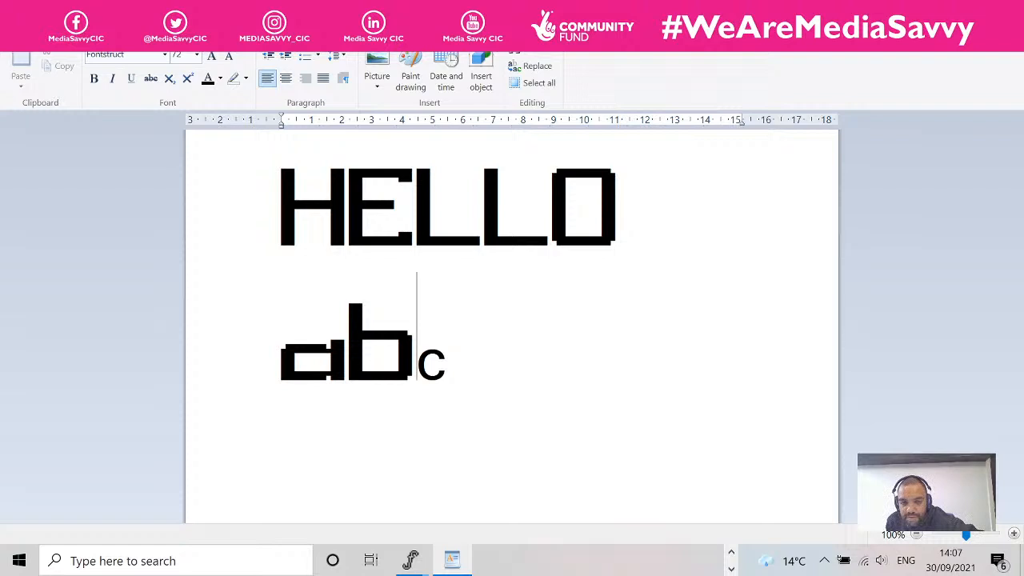
key("shift+End")
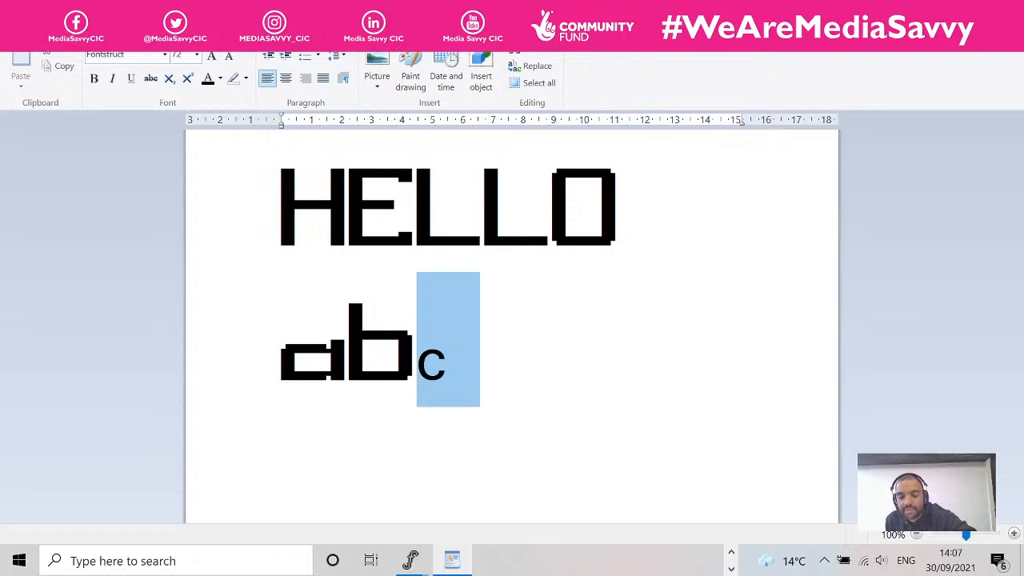
type("?")
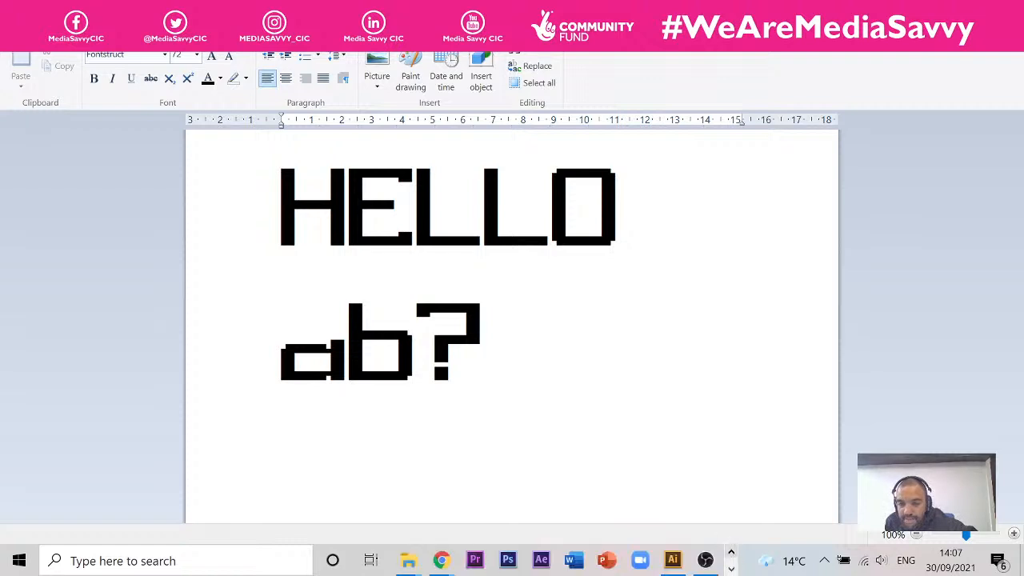
Return to the FontStruct site in Chrome and look through the account's own FontStructions list
mouse_move(440, 560)
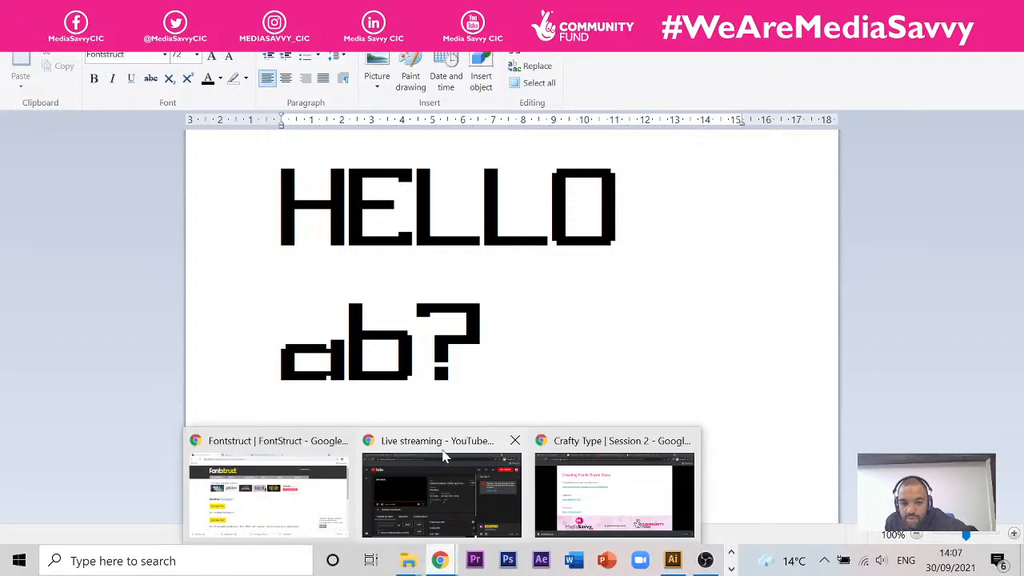
left_click(359, 452)
scroll(238, 327, "down", 2)
scroll(238, 327, "up", 2)
left_click(188, 162)
scroll(498, 365, "down", 6)
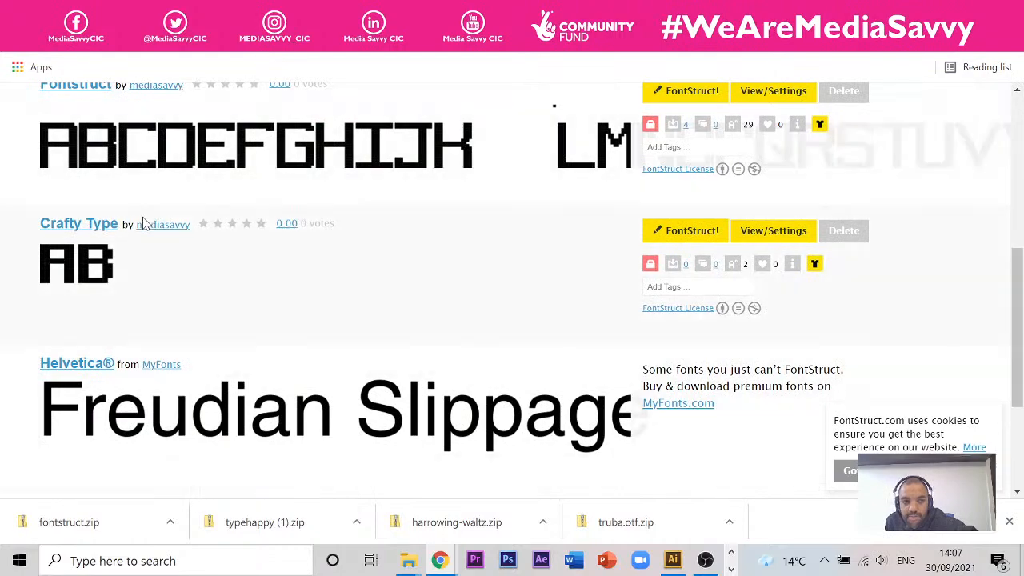
scroll(142, 228, "down", 3)
scroll(240, 236, "up", 8)
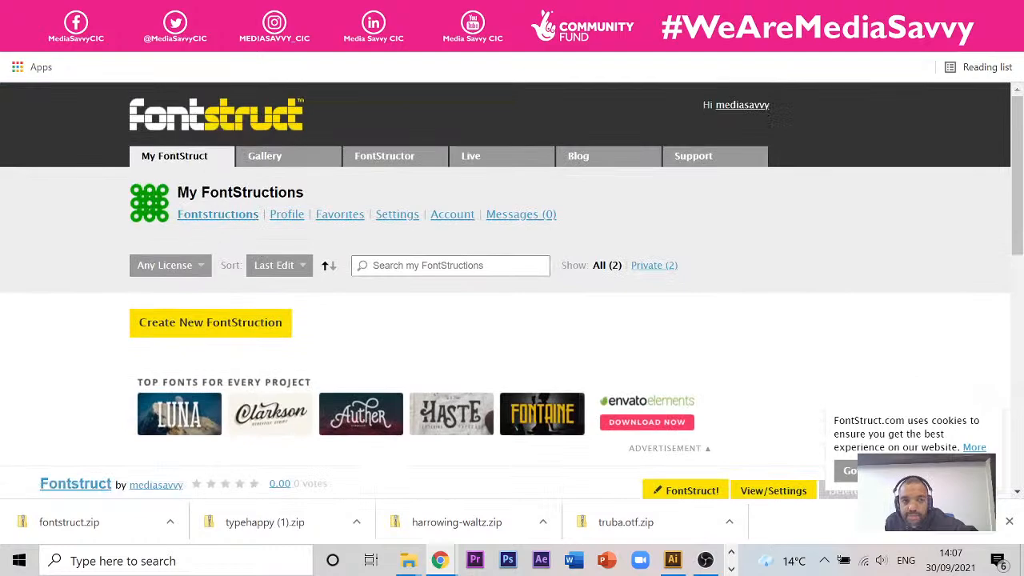
Open the font gallery and browse the staff-picked FontStructions for different font styles
mouse_move(272, 167)
left_click(306, 165)
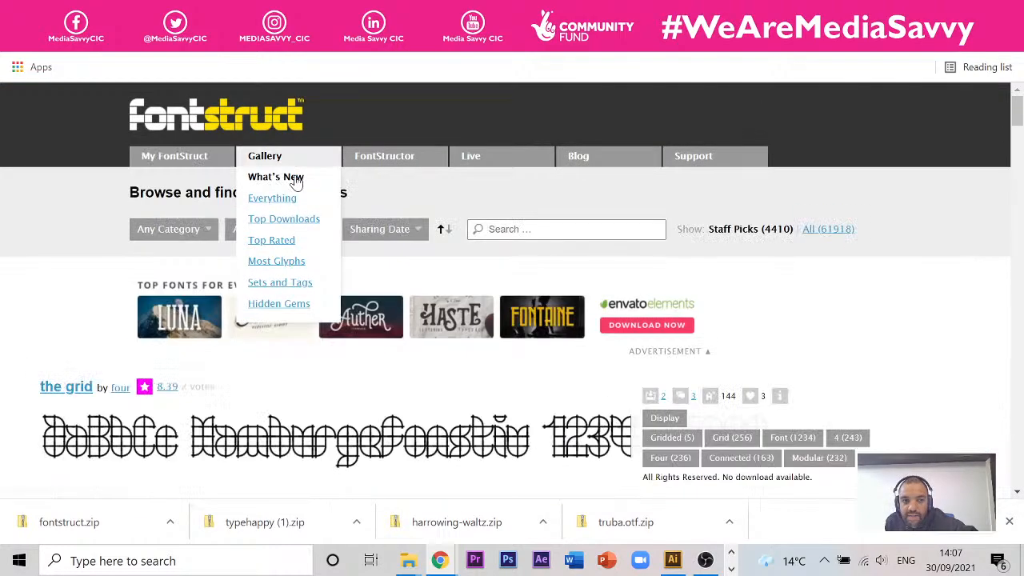
scroll(388, 331, "down", 4)
scroll(347, 310, "down", 4)
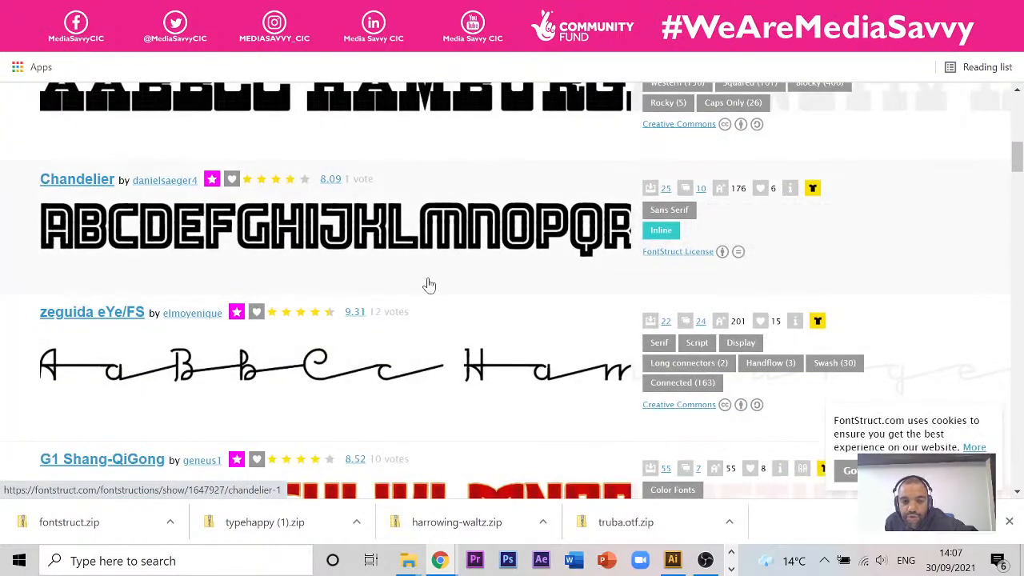
scroll(427, 282, "down", 7)
scroll(343, 264, "up", 3)
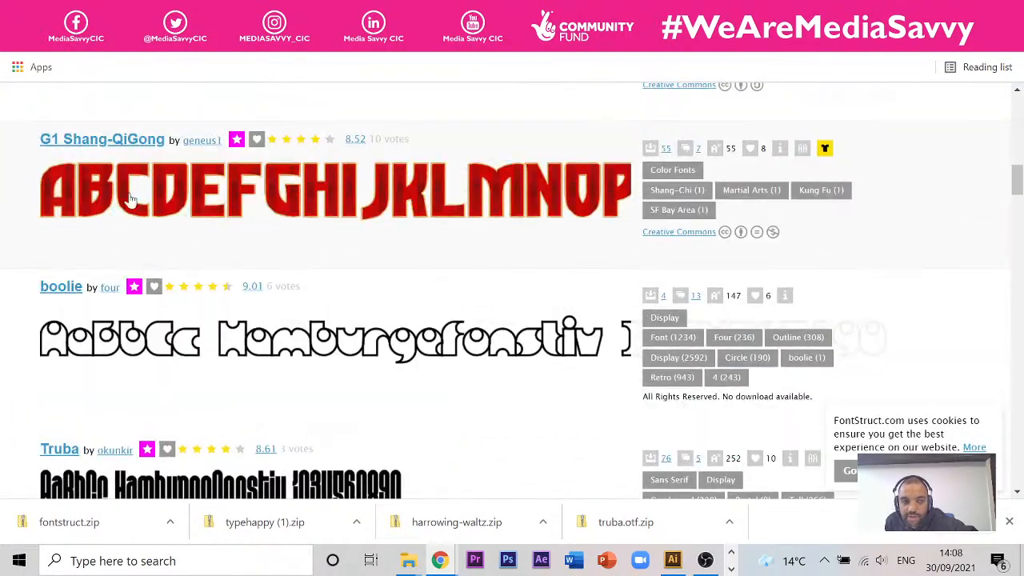
scroll(536, 247, "down", 7)
scroll(520, 251, "down", 9)
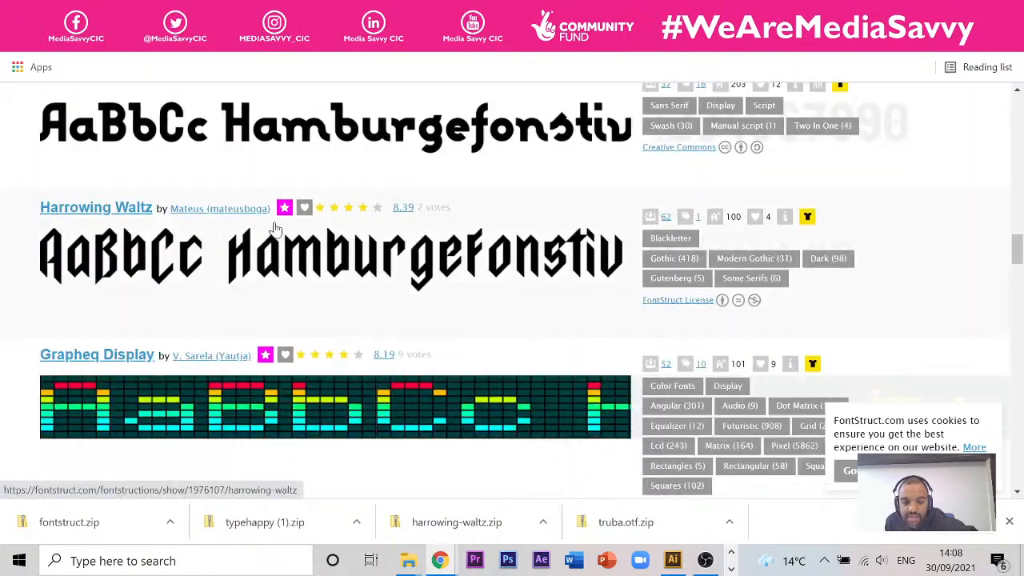
scroll(276, 230, "down", 4)
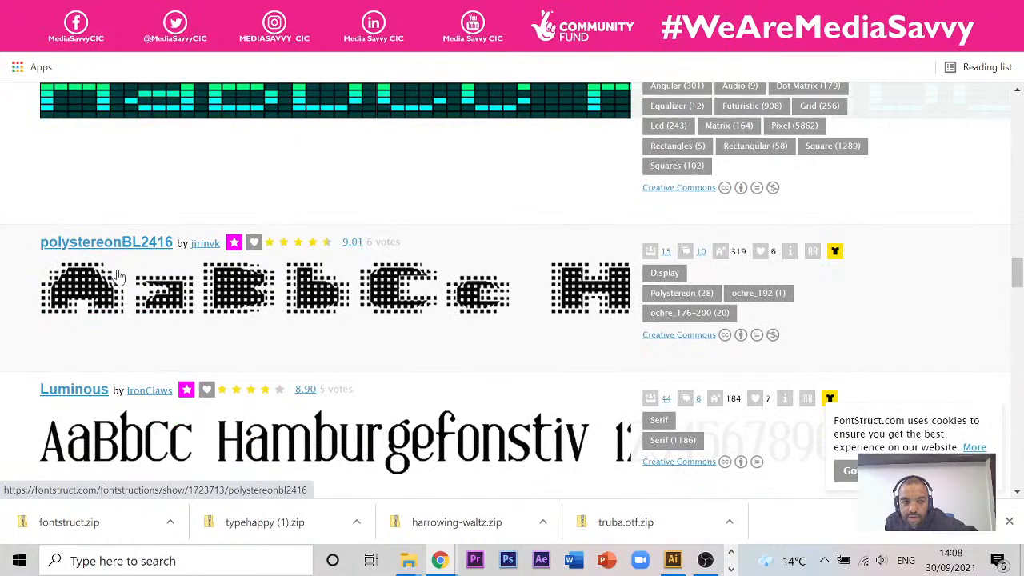
scroll(395, 309, "down", 10)
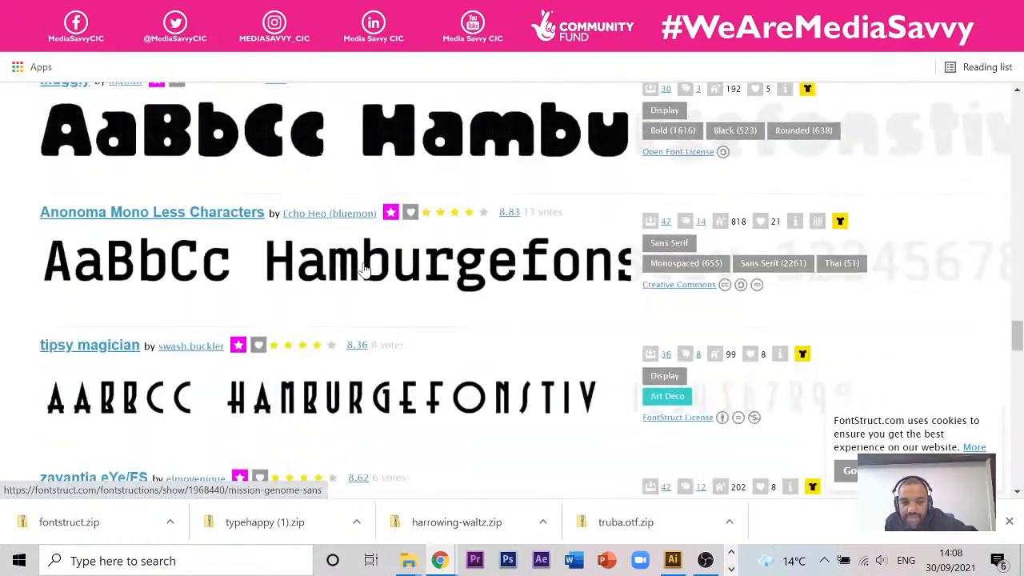
scroll(359, 272, "down", 4)
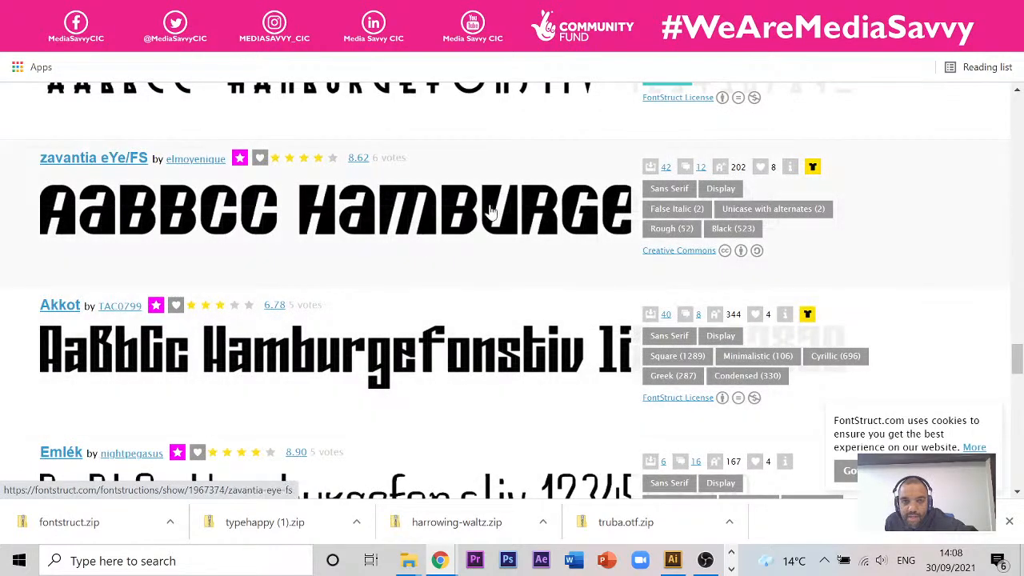
scroll(214, 199, "up", 15)
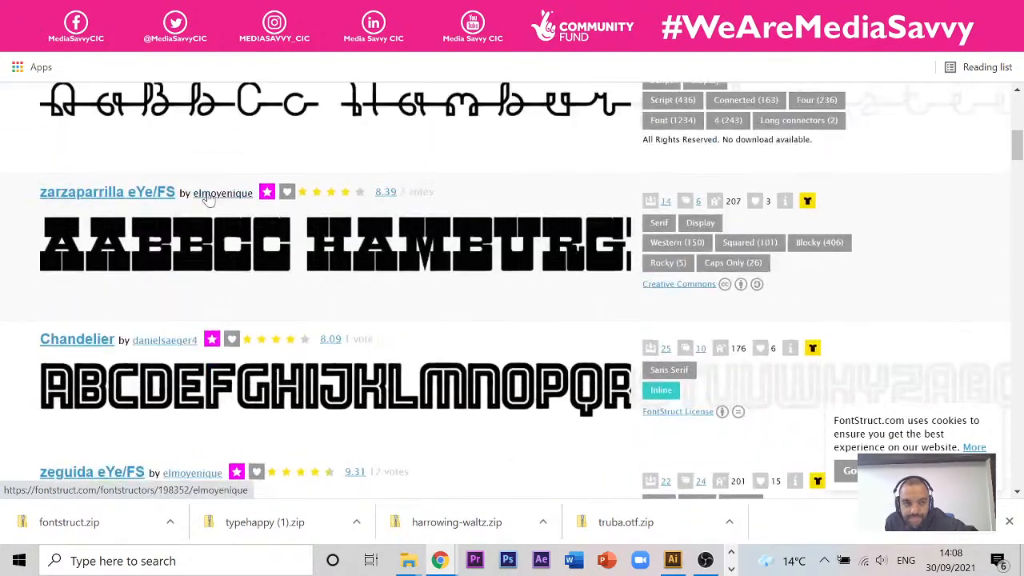
scroll(214, 198, "up", 10)
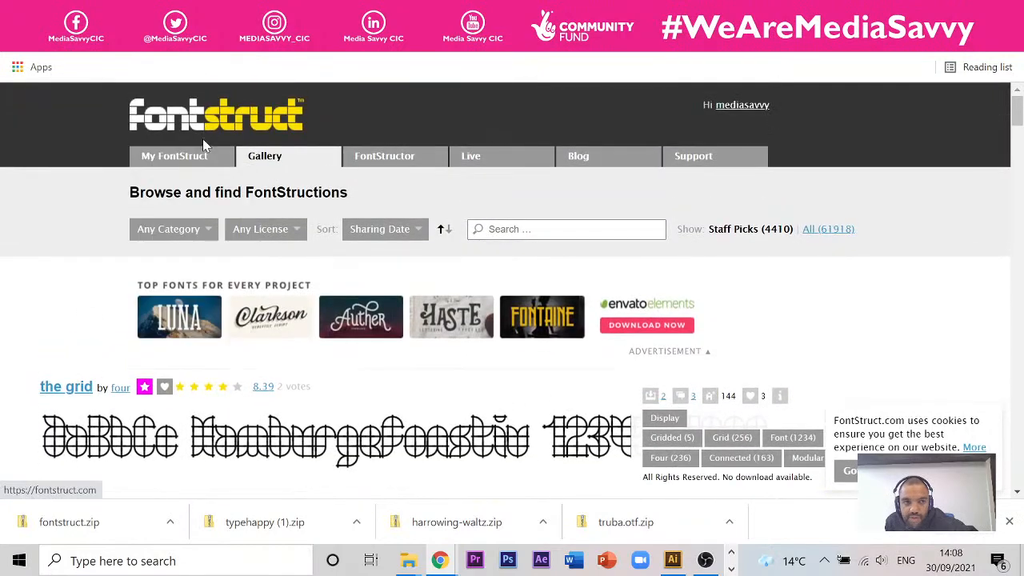
Go back to the account's own FontStructions and open the Fontstruct font's page to view its characters
left_click(195, 159)
left_click(310, 265)
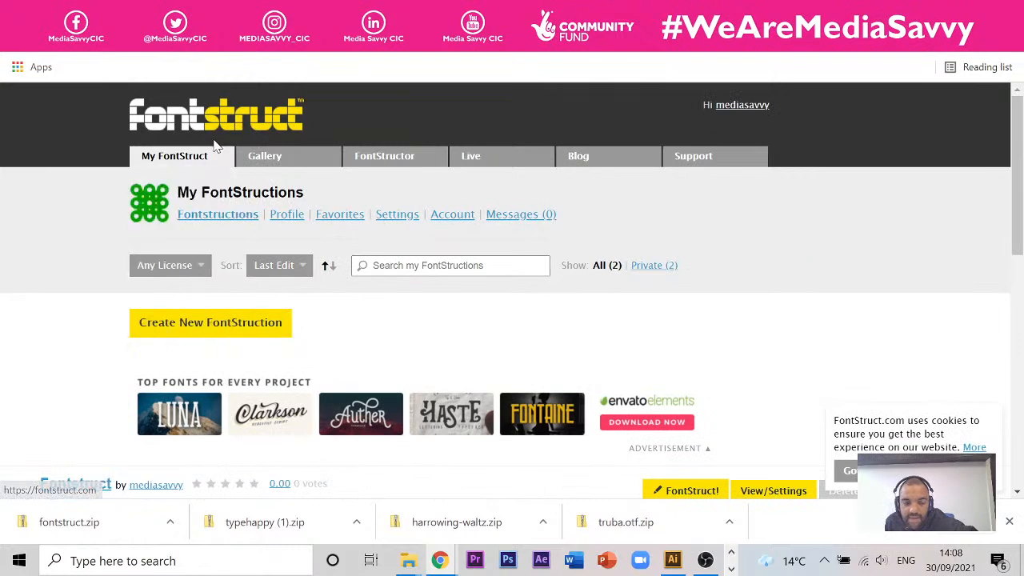
mouse_move(214, 153)
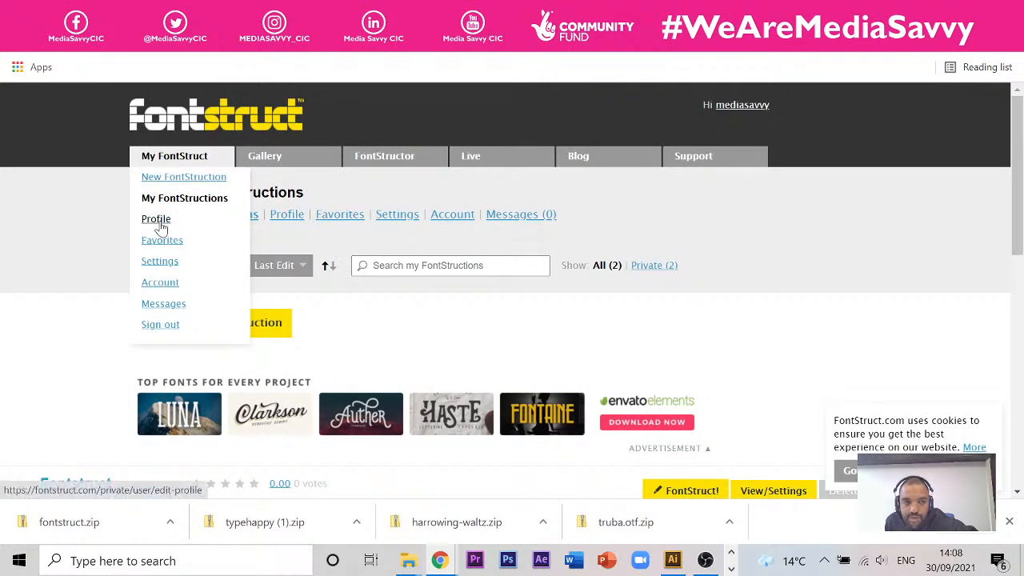
left_click(172, 200)
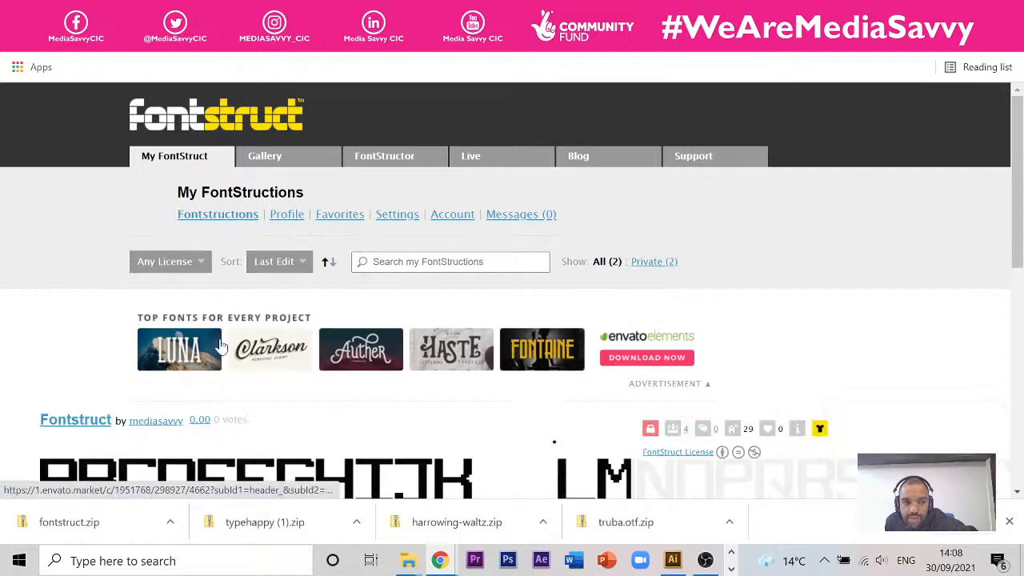
scroll(231, 342, "down", 2)
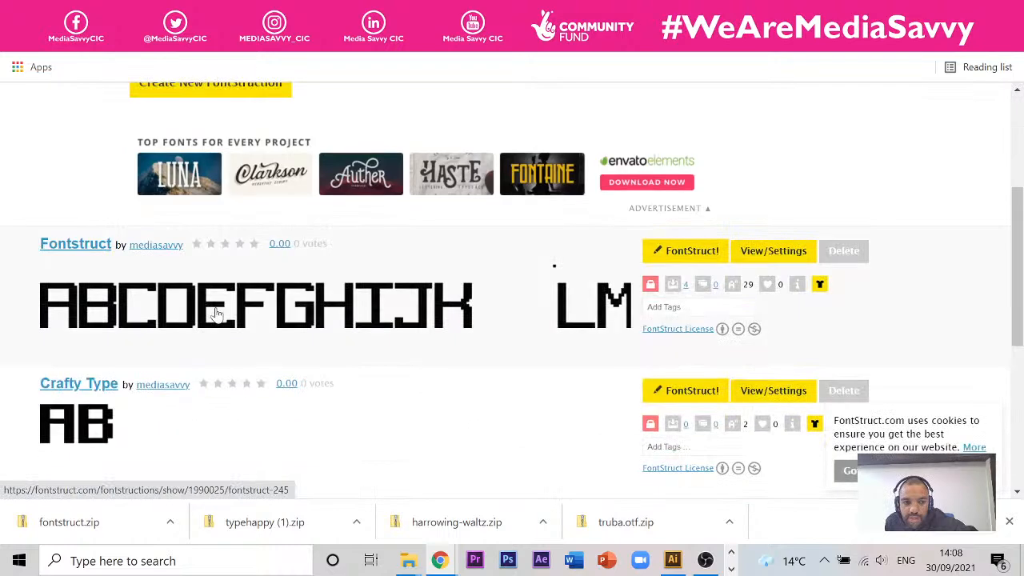
left_click(403, 301)
scroll(317, 320, "down", 4)
scroll(304, 328, "up", 4)
scroll(281, 338, "down", 4)
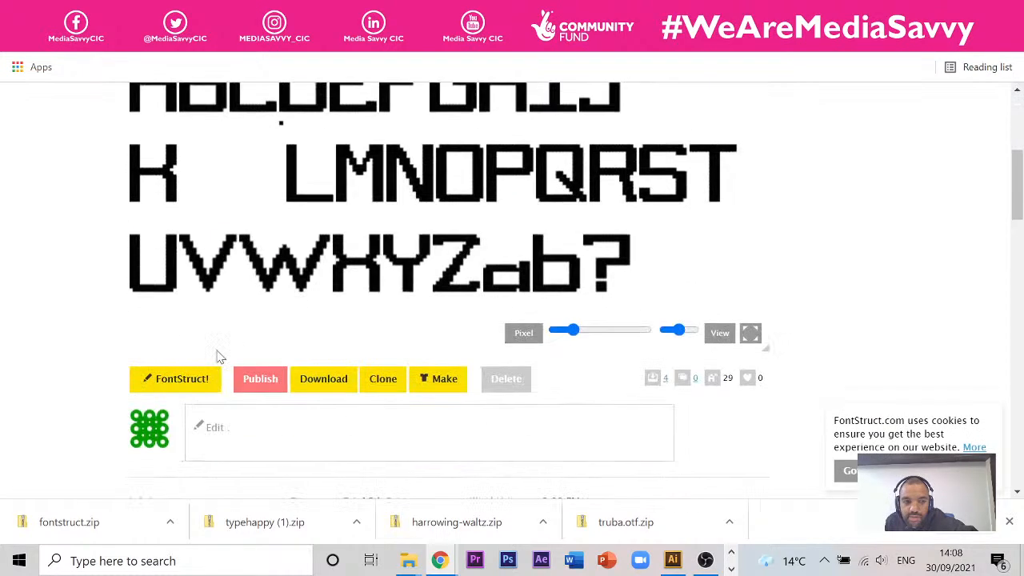
Open the Fontstruct font in the editor, leave its preview, and select all bricks of the capital A
left_click(194, 381)
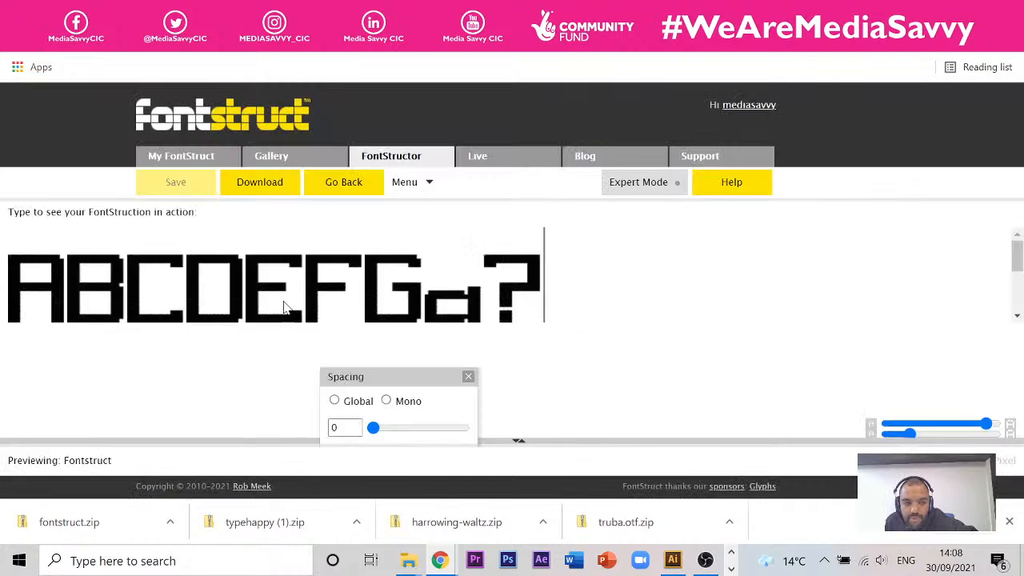
left_click(354, 189)
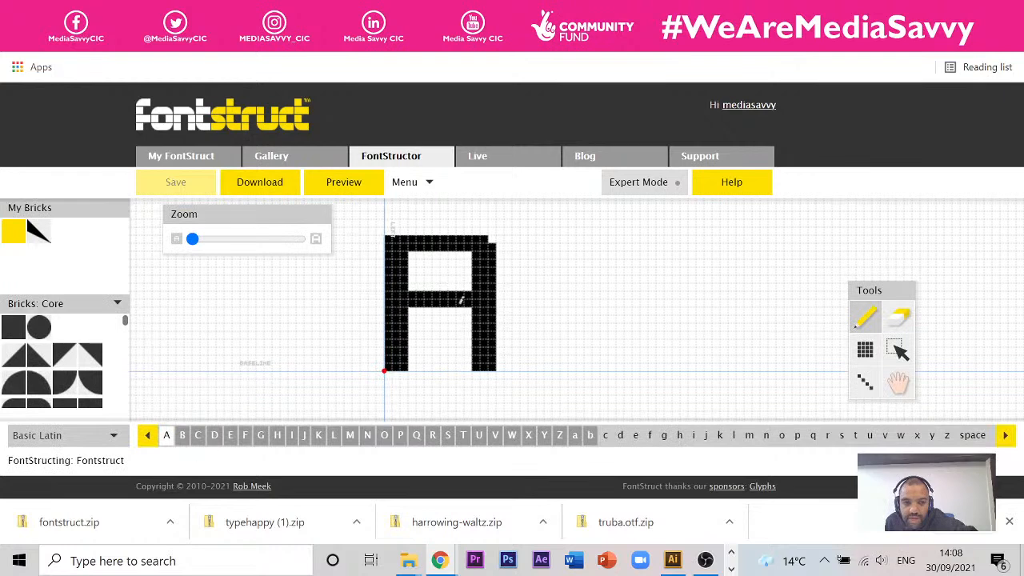
left_click(897, 349)
left_click_drag(564, 236, 320, 394)
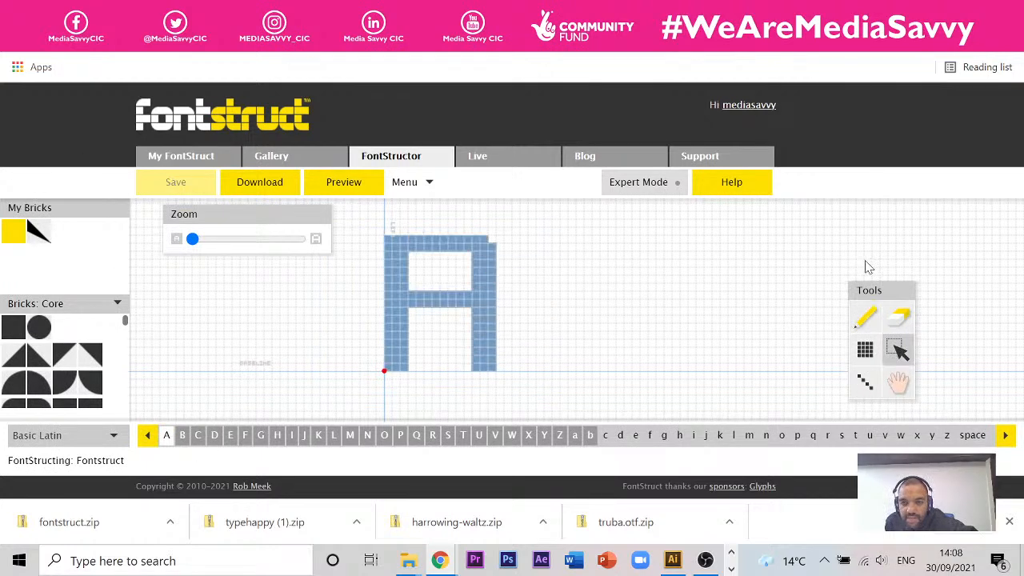
Copy the selected capital A, paste a duplicate, and move it away from the original to leave a wide gap
left_click(412, 182)
mouse_move(450, 213)
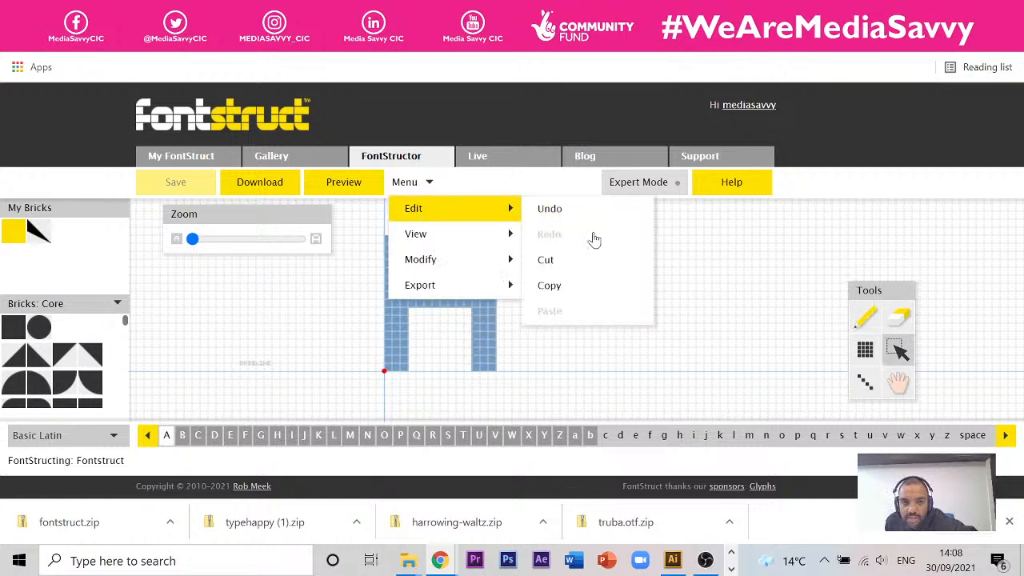
left_click(599, 287)
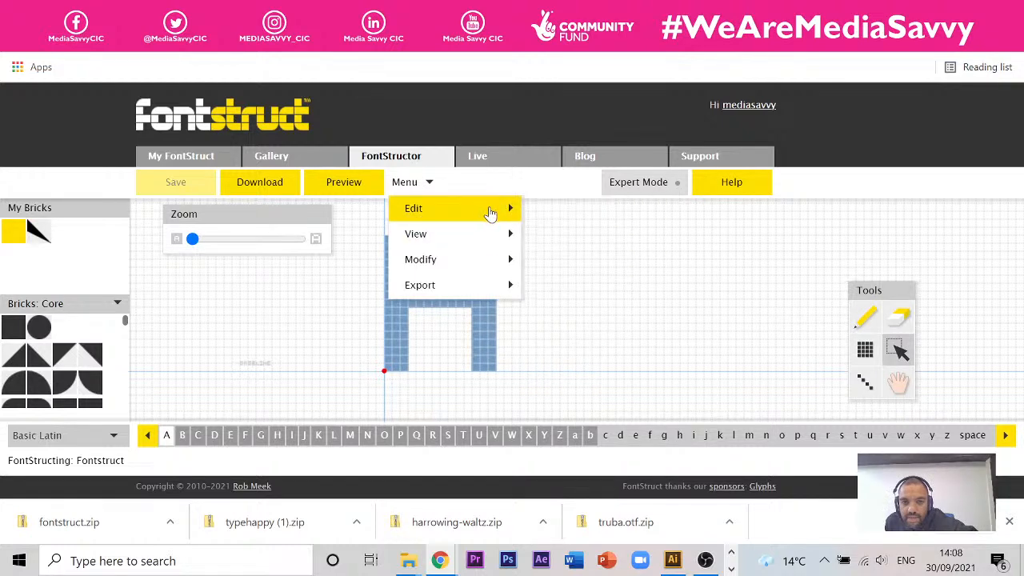
left_click(612, 317)
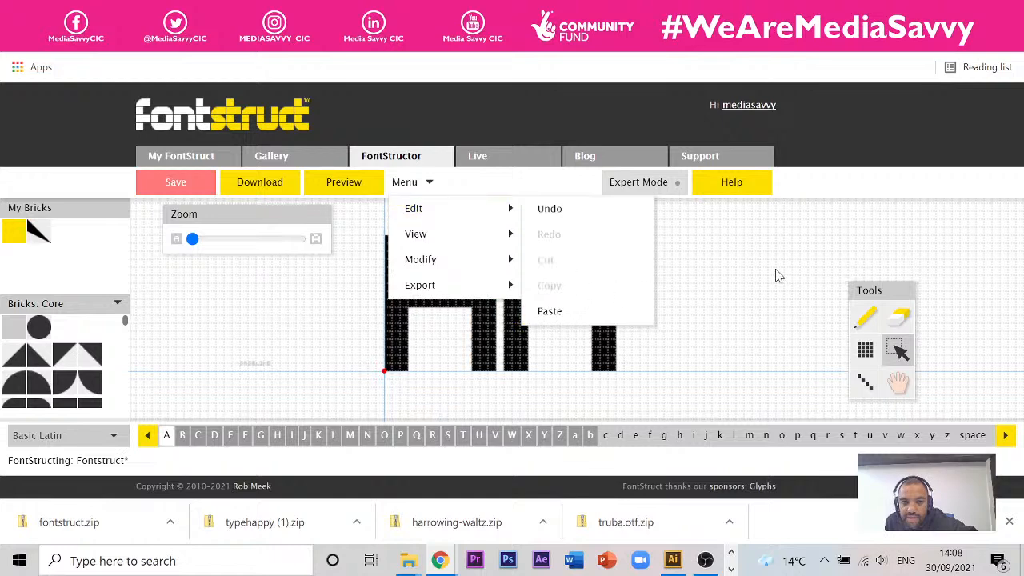
left_click_drag(633, 228, 505, 432)
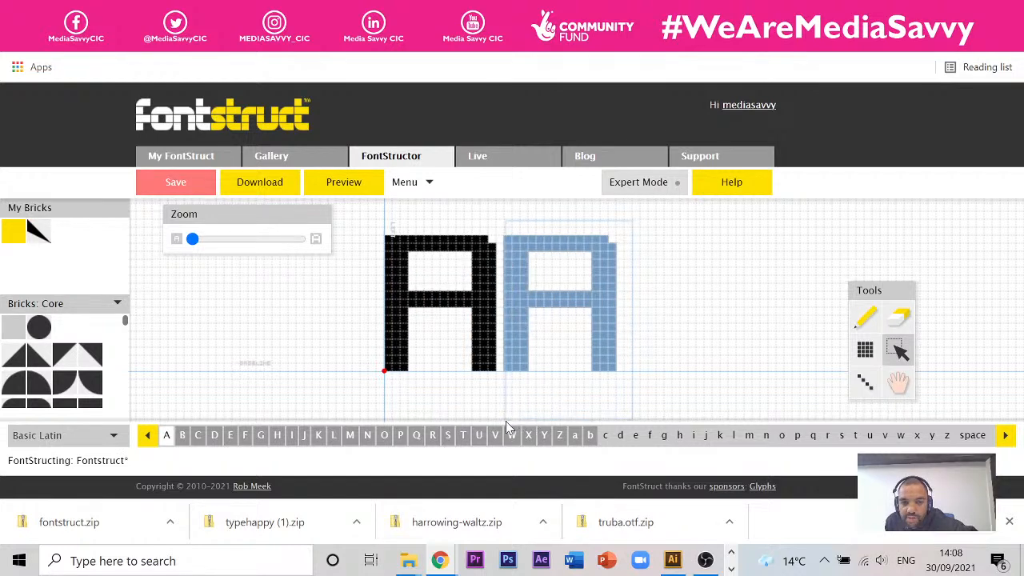
left_click_drag(511, 331, 595, 326)
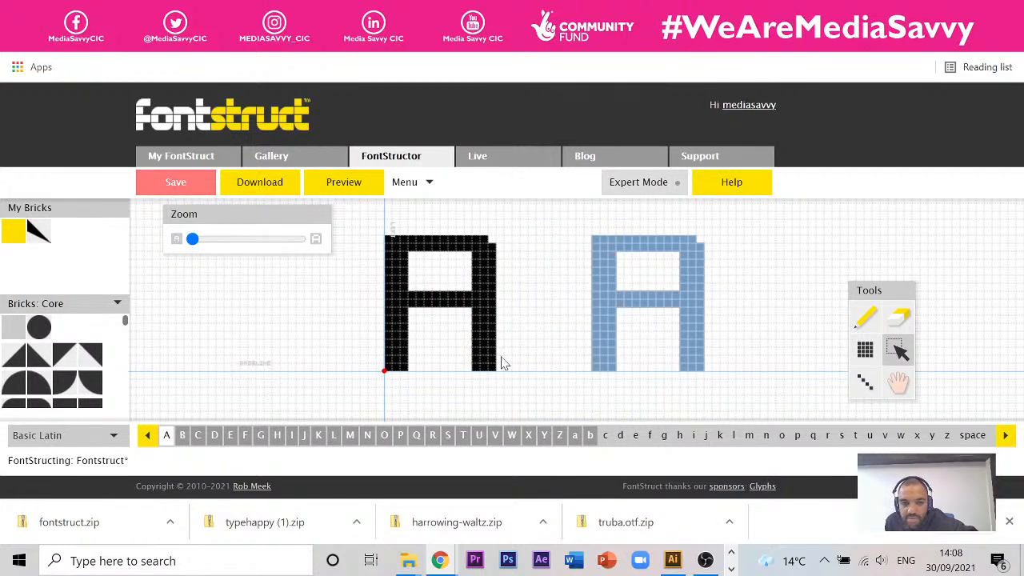
Round the bottom corners of both legs on the copied A with quarter-circle bricks
left_click(91, 382)
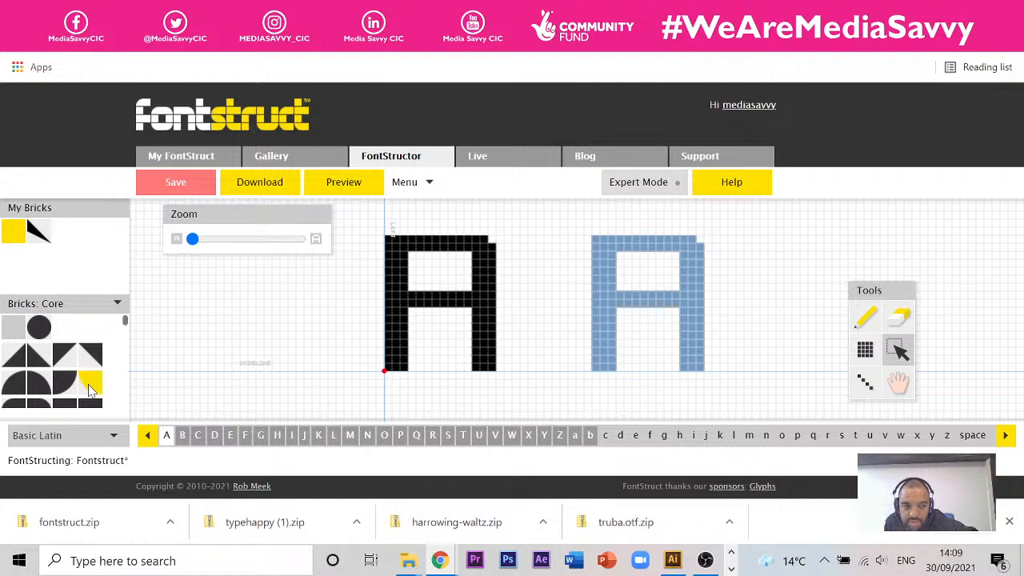
left_click(599, 364)
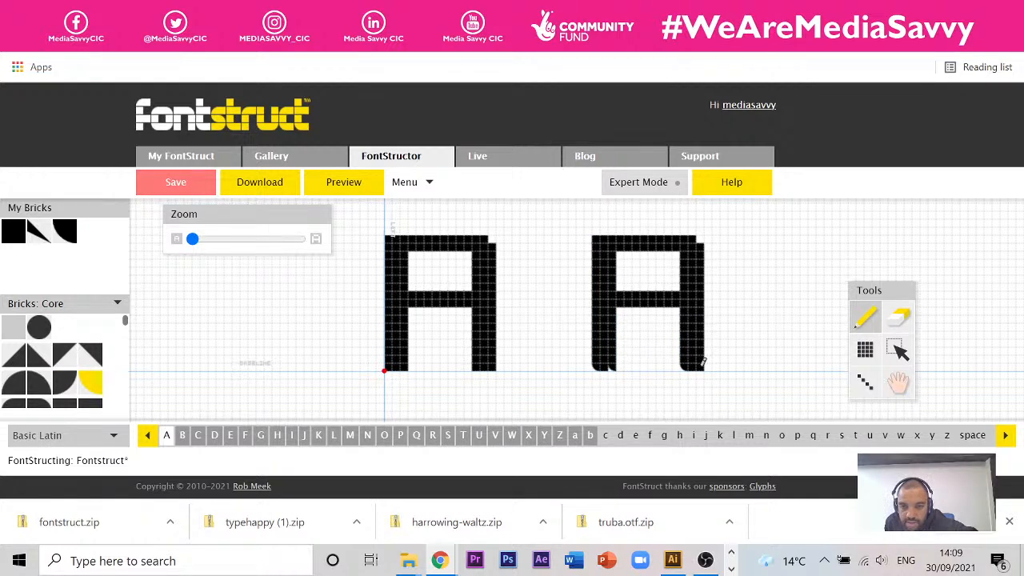
left_click(64, 382)
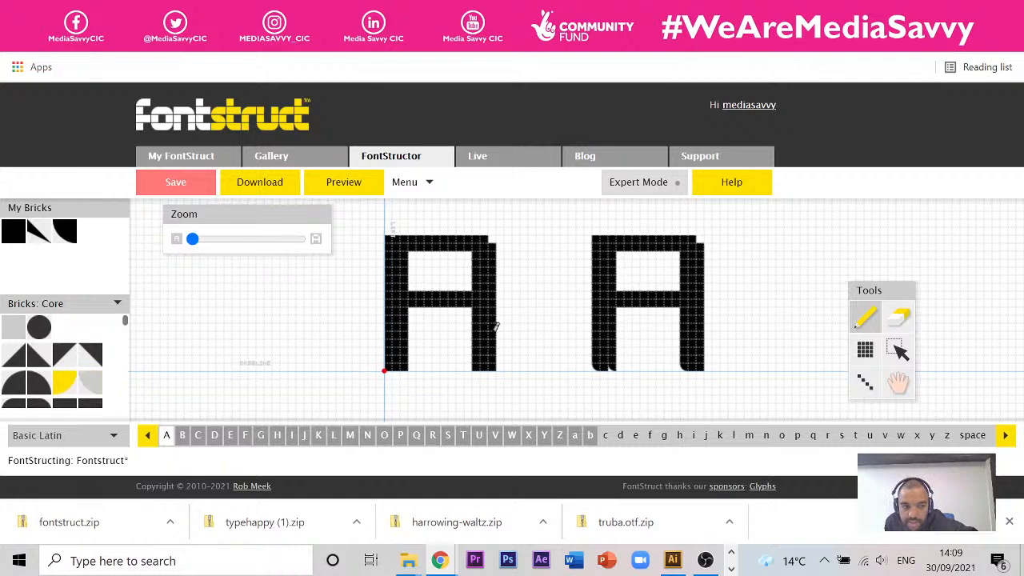
left_click(611, 364)
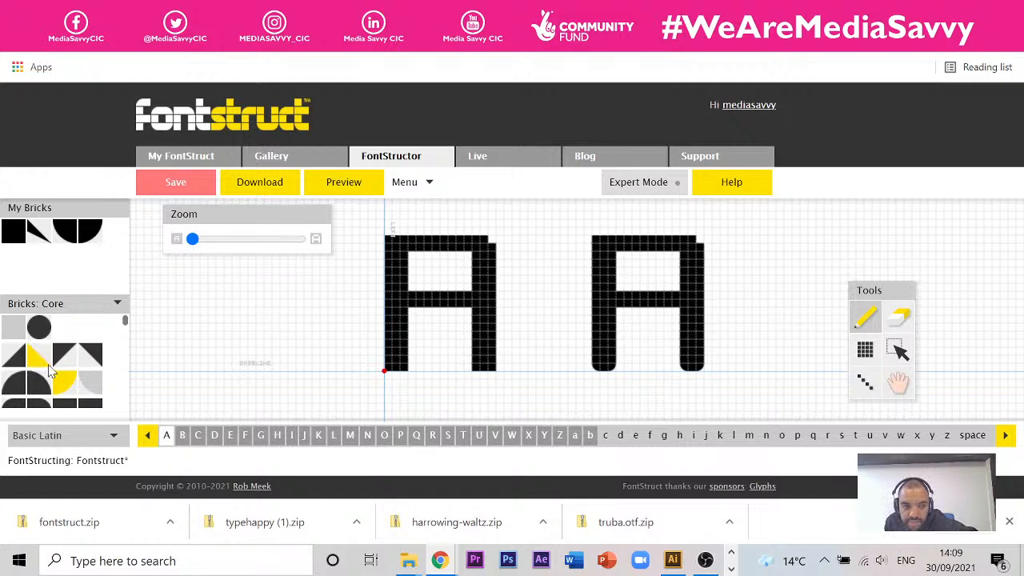
scroll(56, 368, "down", 1)
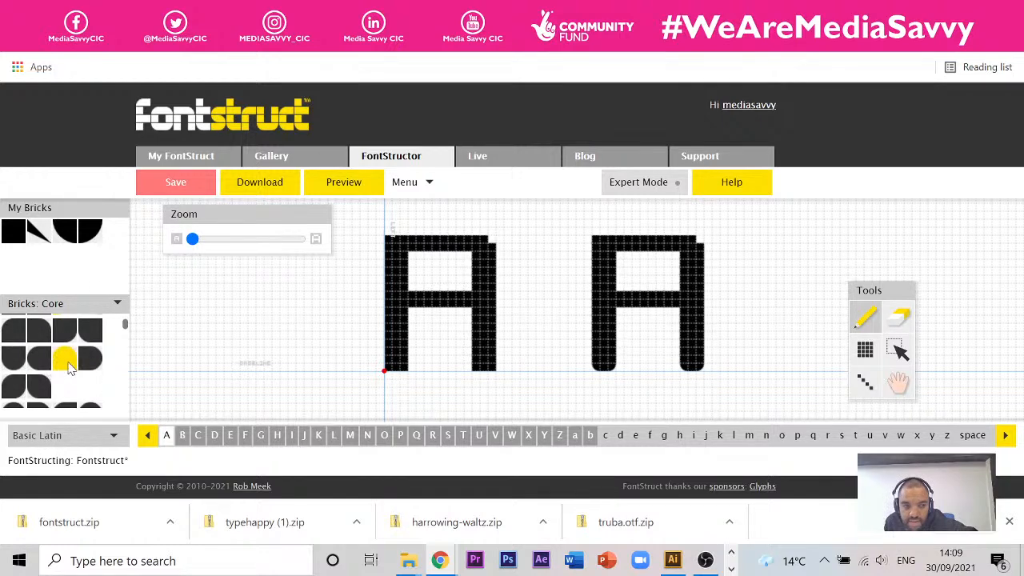
left_click(65, 360)
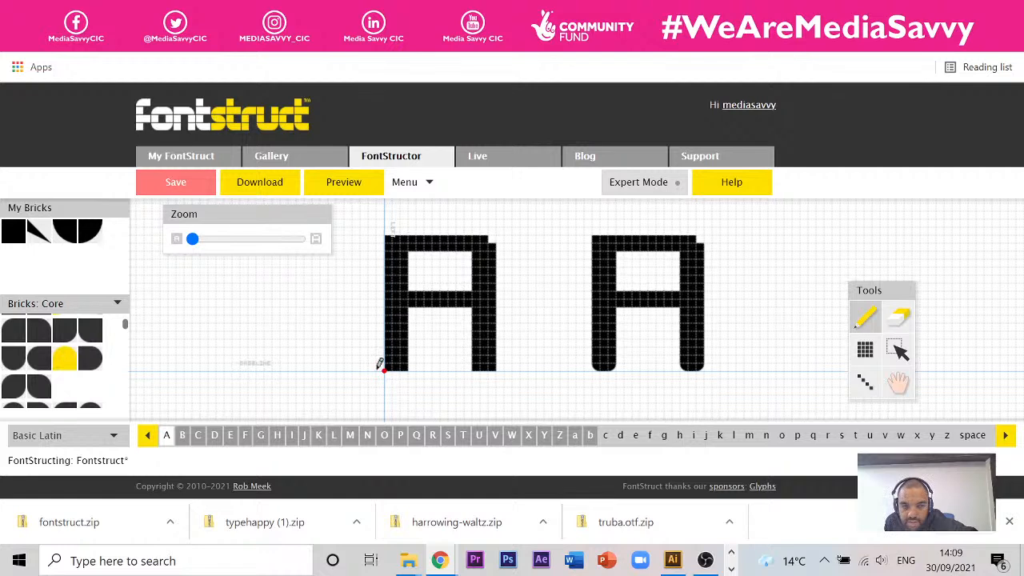
left_click(635, 343)
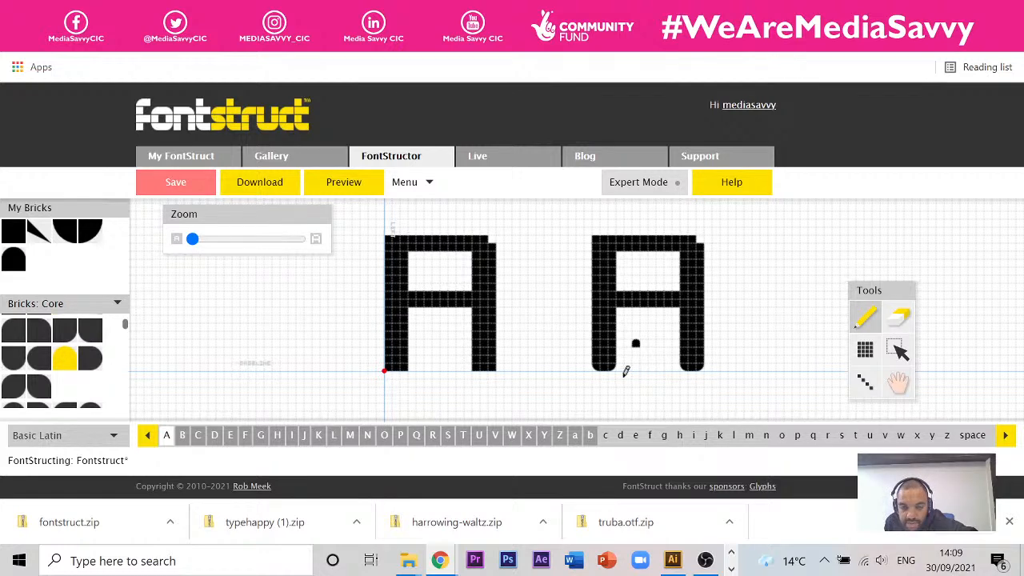
left_click(404, 177)
mouse_move(427, 210)
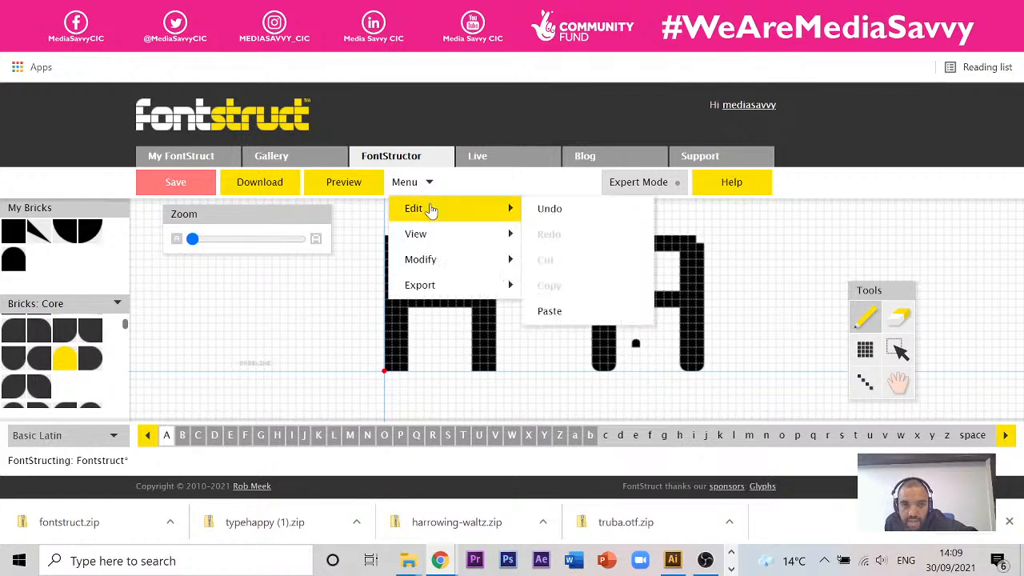
left_click(571, 216)
Round the upper inner corners of the copied A's enclosed opening and leg opening with concave corner bricks
left_click(41, 364)
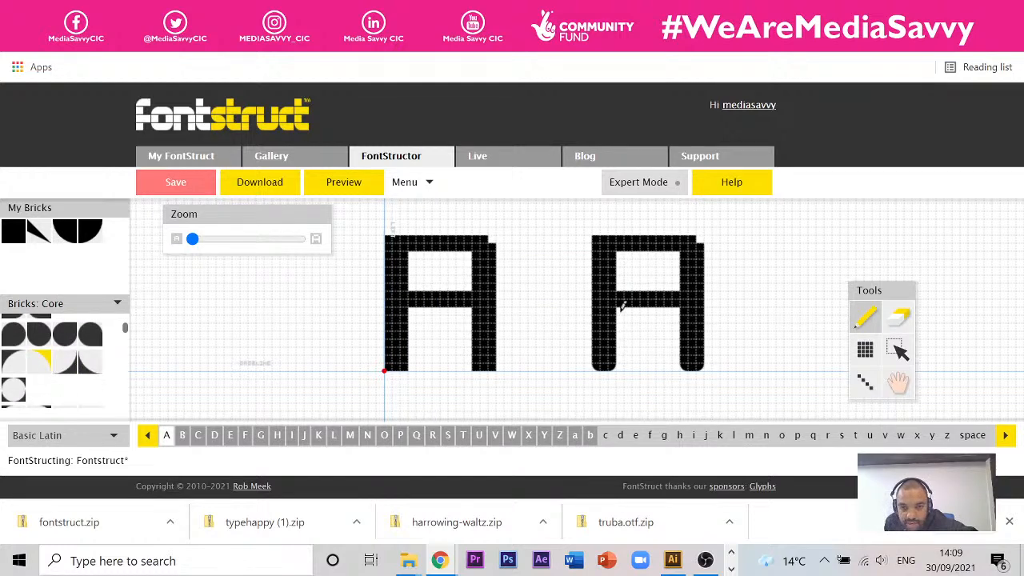
left_click(678, 299)
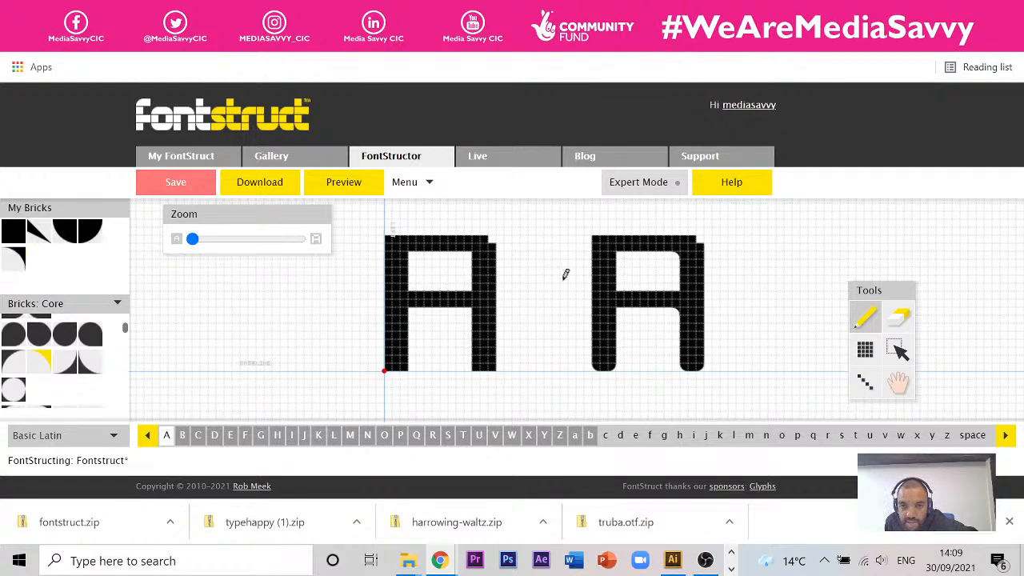
left_click(618, 309)
left_click(12, 362)
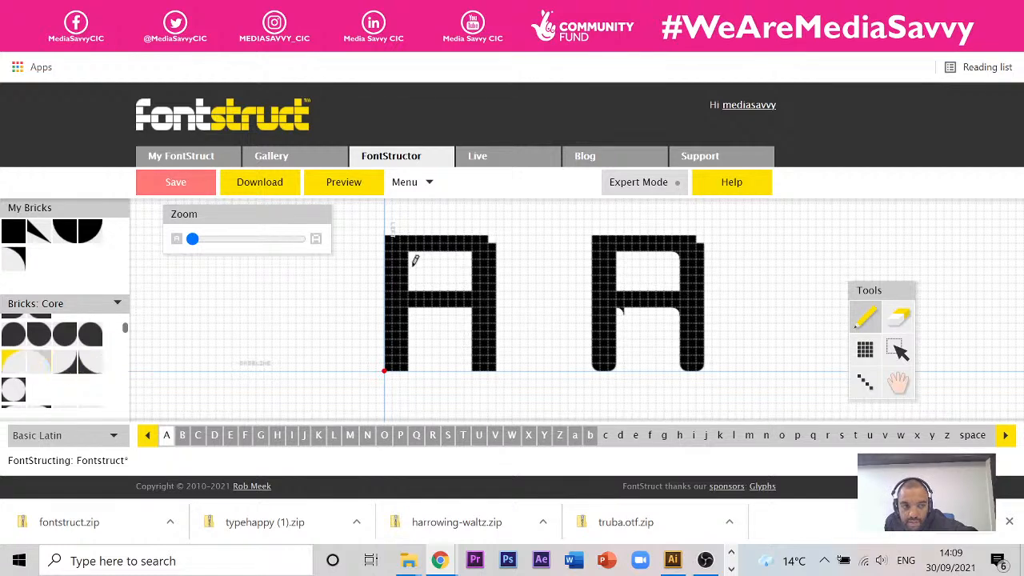
left_click(621, 253)
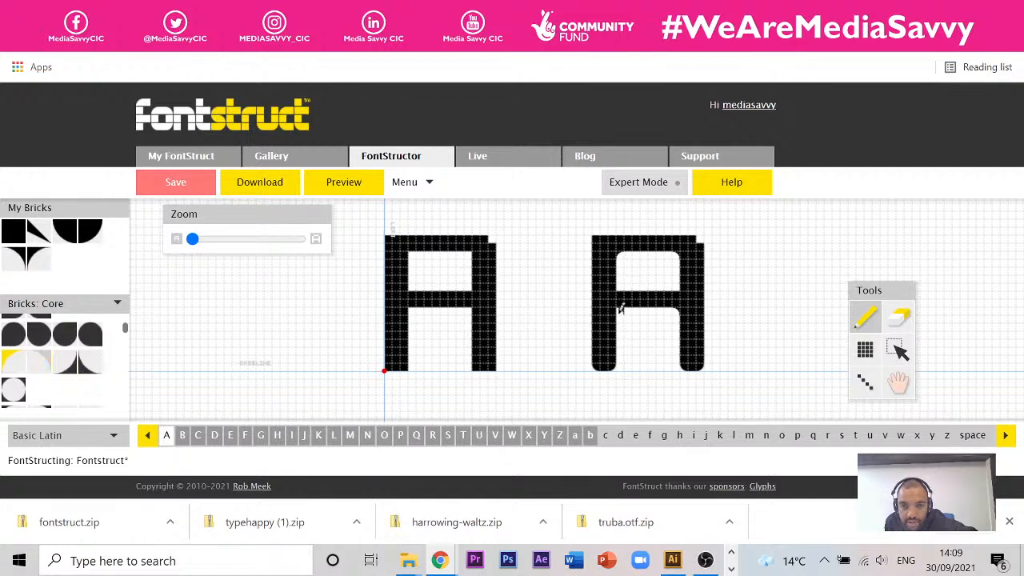
Round the two lower inner corners of the copied A's enclosed opening with matching concave corner bricks
left_click(65, 362)
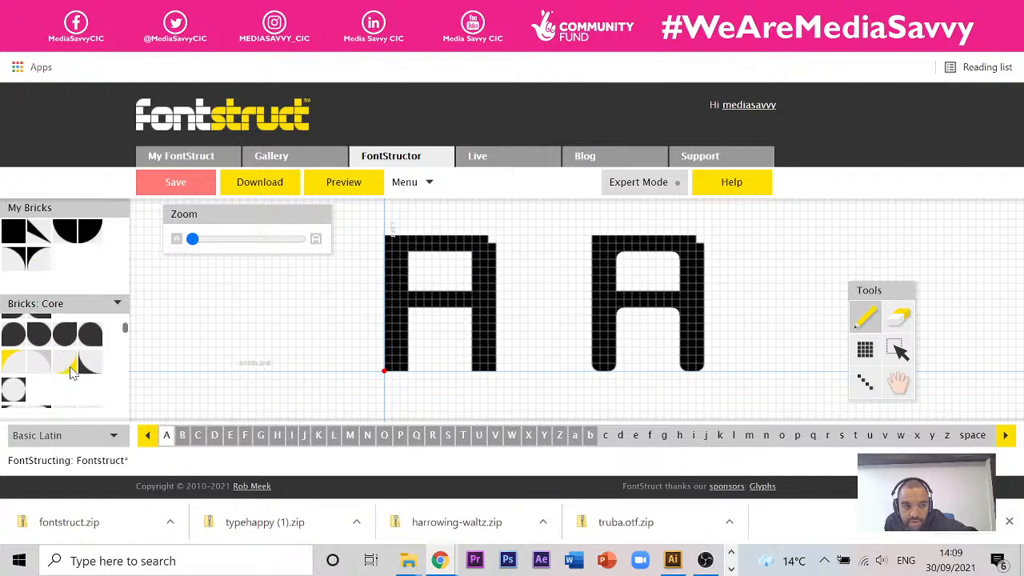
left_click(680, 285)
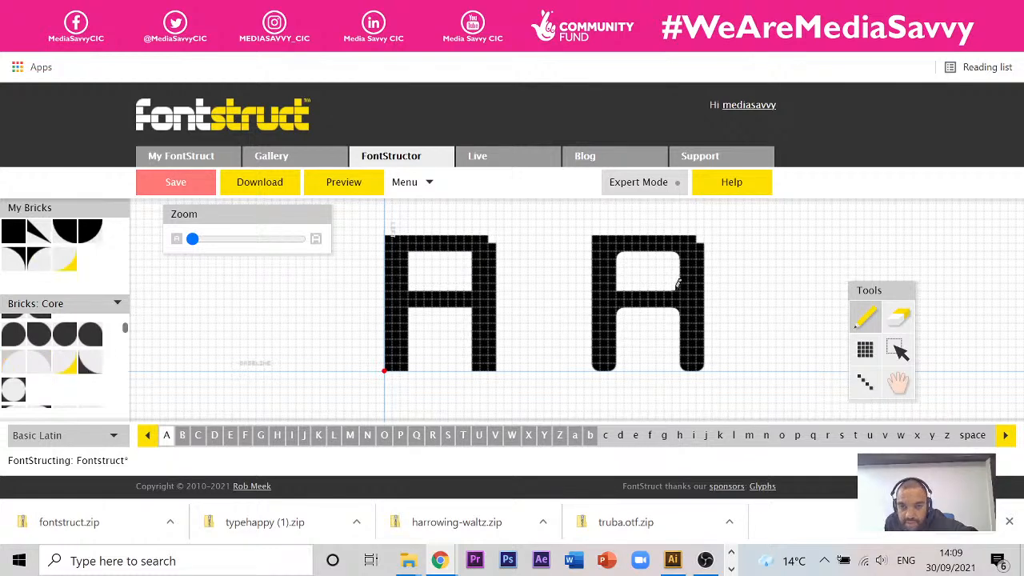
left_click(90, 362)
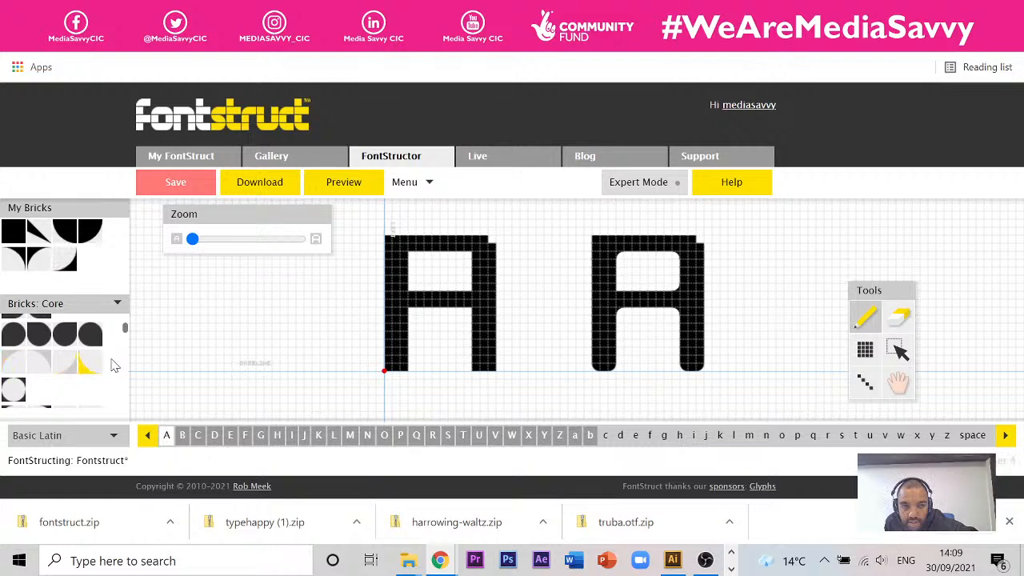
left_click(623, 284)
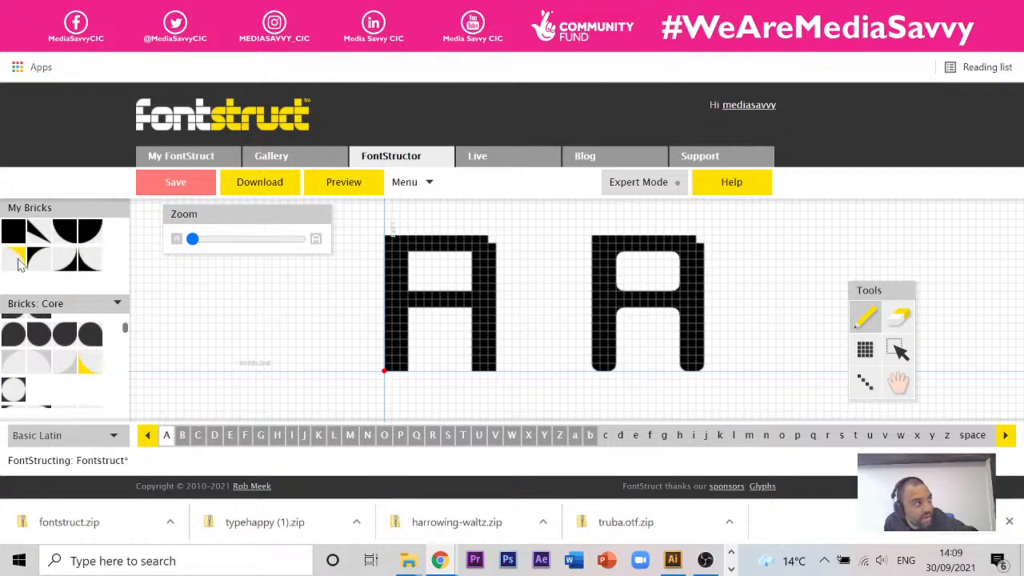
Round both outer top corners of the copied A with rounded-corner bricks
scroll(52, 350, "up", 2)
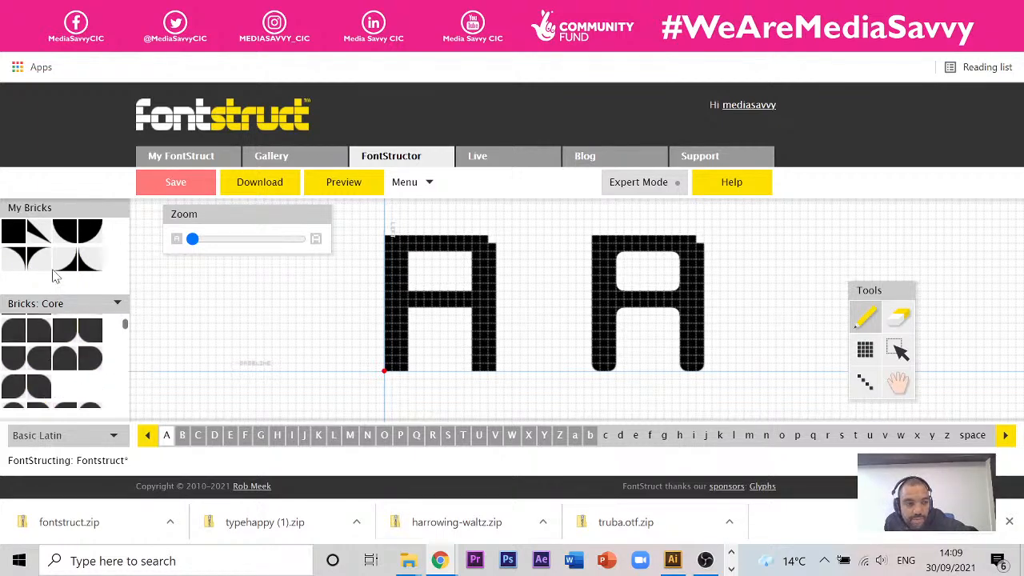
left_click(13, 331)
left_click(604, 235)
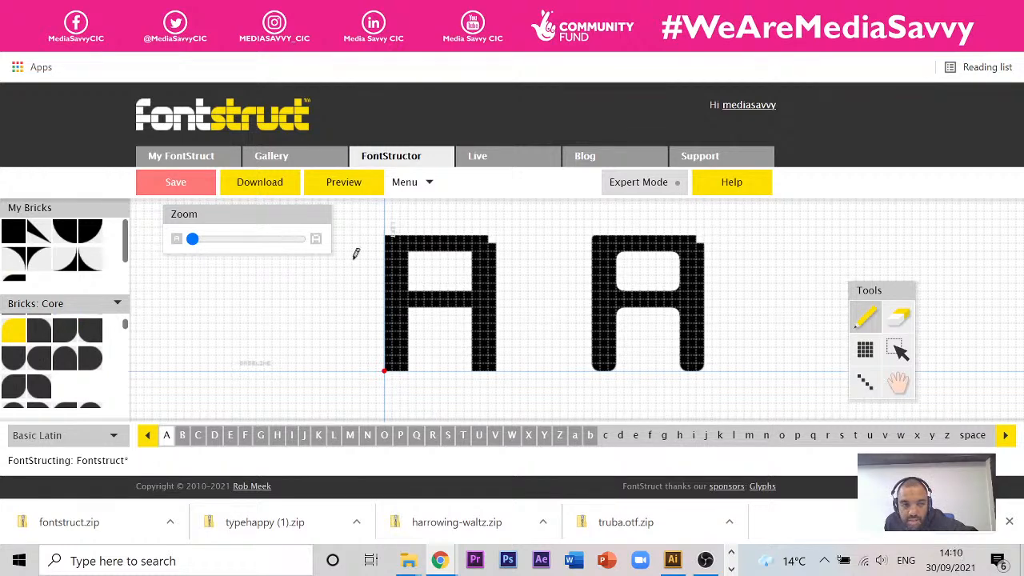
left_click(41, 334)
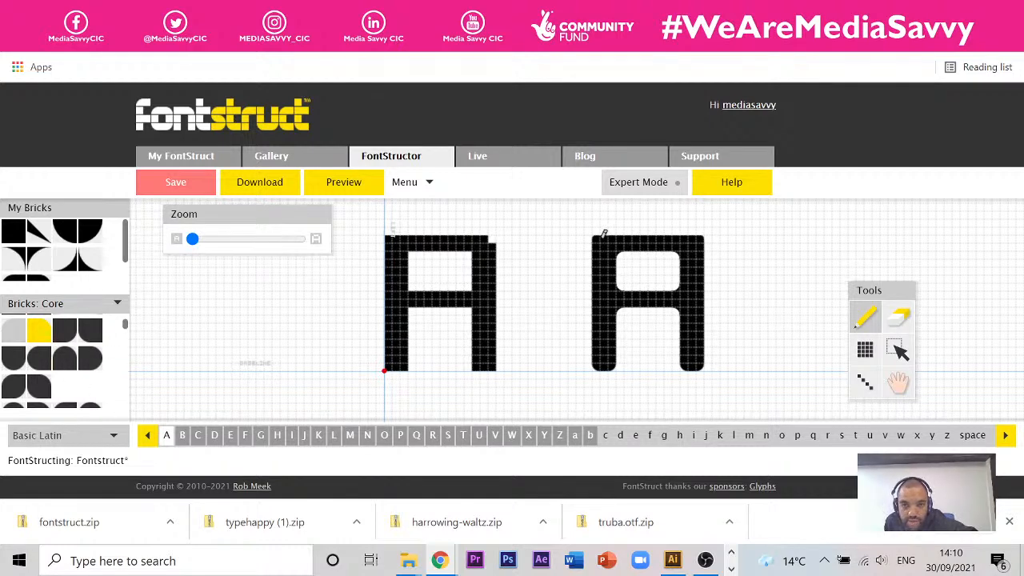
Examine the rounded corners of the copied A up close and look through the core bricks for other shapes
left_click_drag(192, 239, 203, 238)
left_click(897, 382)
mouse_move(731, 304)
left_mouse_down()
mouse_move(685, 327)
mouse_move(690, 315)
left_mouse_up()
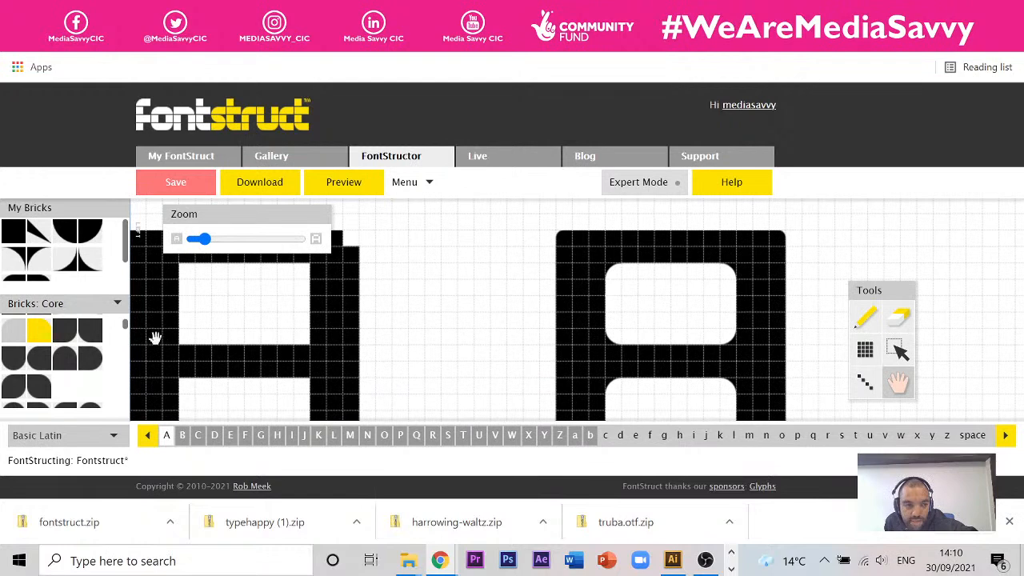
scroll(125, 344, "down", 6)
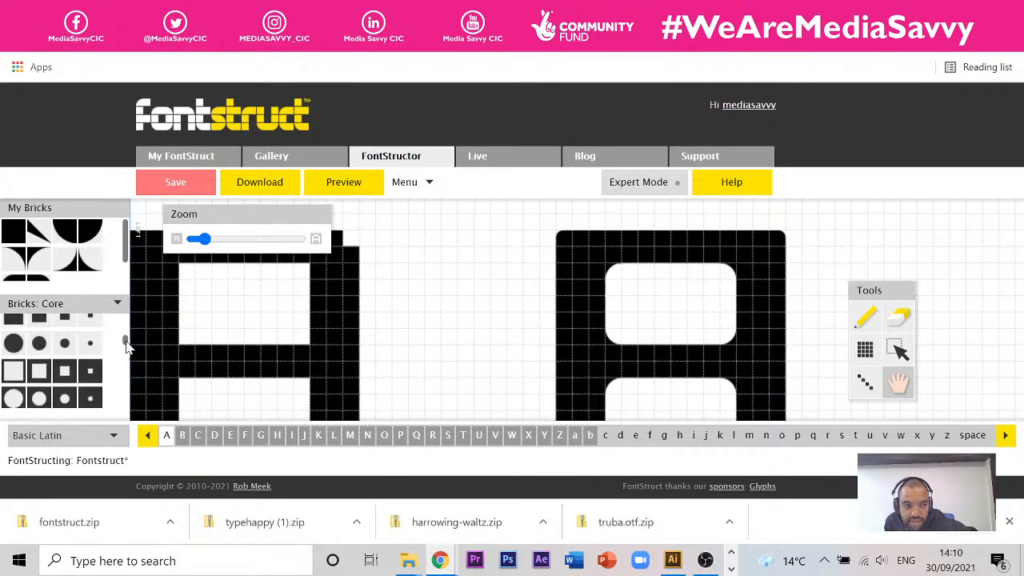
scroll(125, 344, "up", 1)
left_click_drag(126, 340, 126, 345)
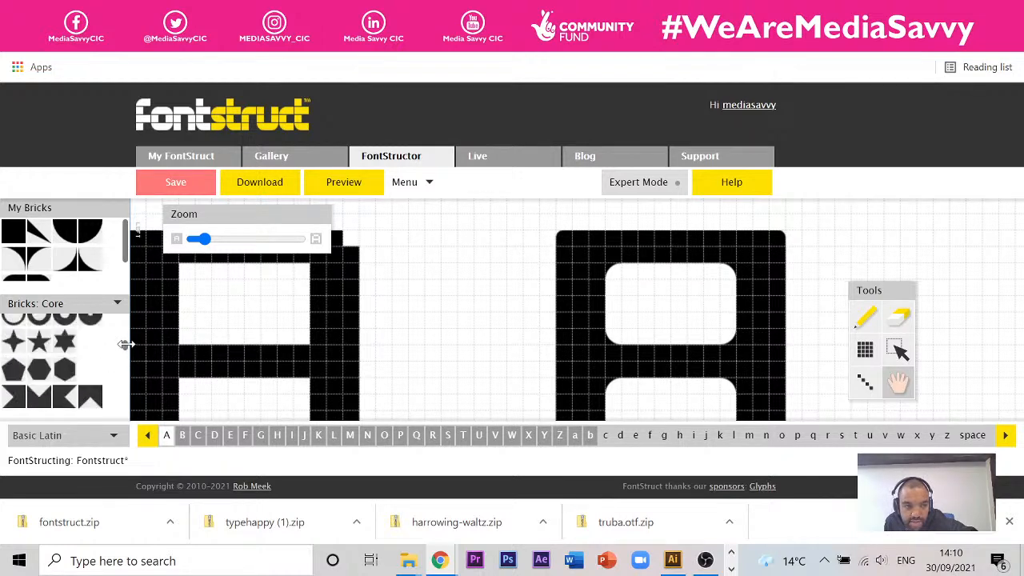
scroll(125, 350, "down", 3)
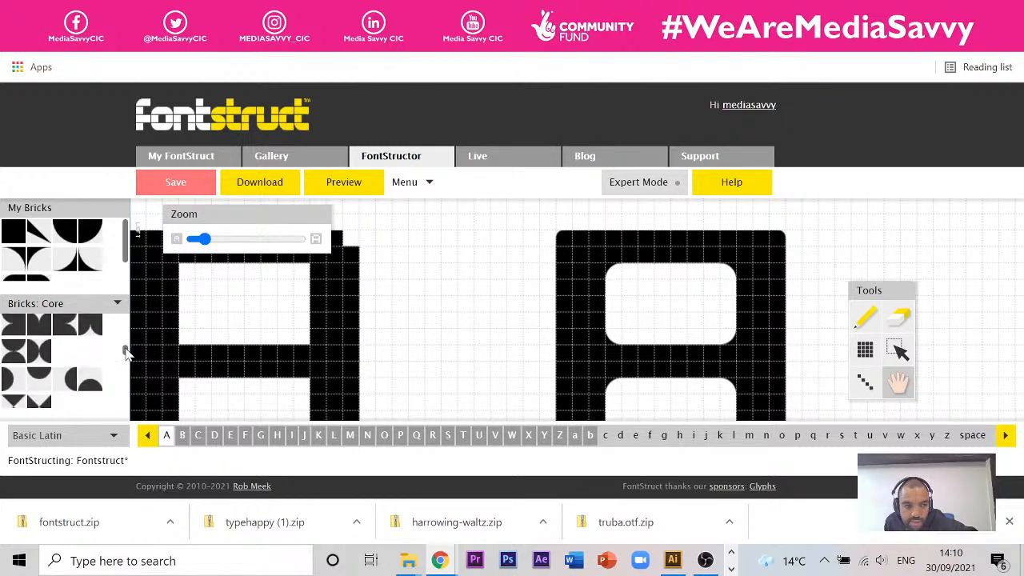
left_click_drag(128, 357, 126, 366)
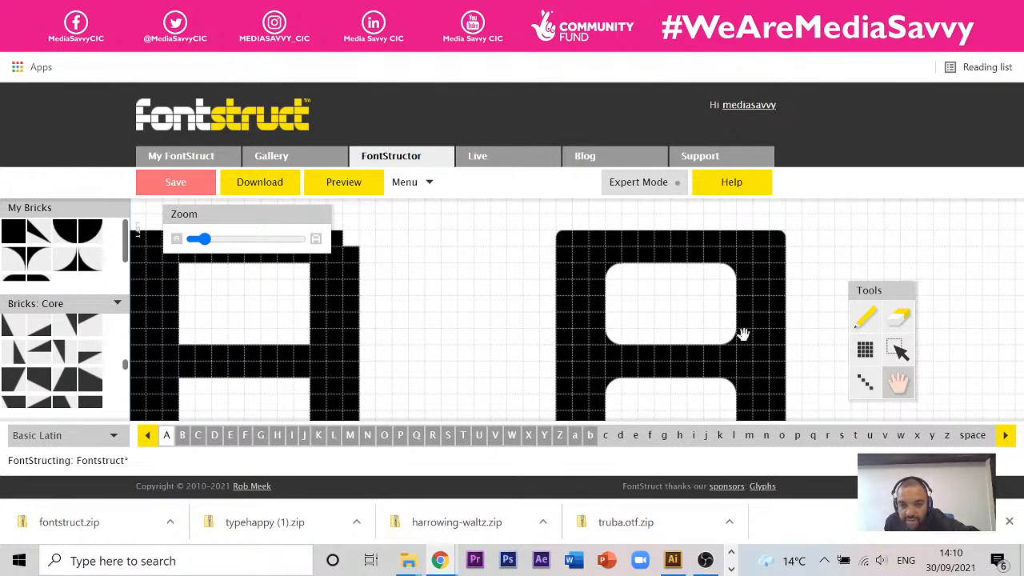
Place several thin triangular wedge bricks in the empty space between the two As
left_click(40, 329)
left_click(424, 305)
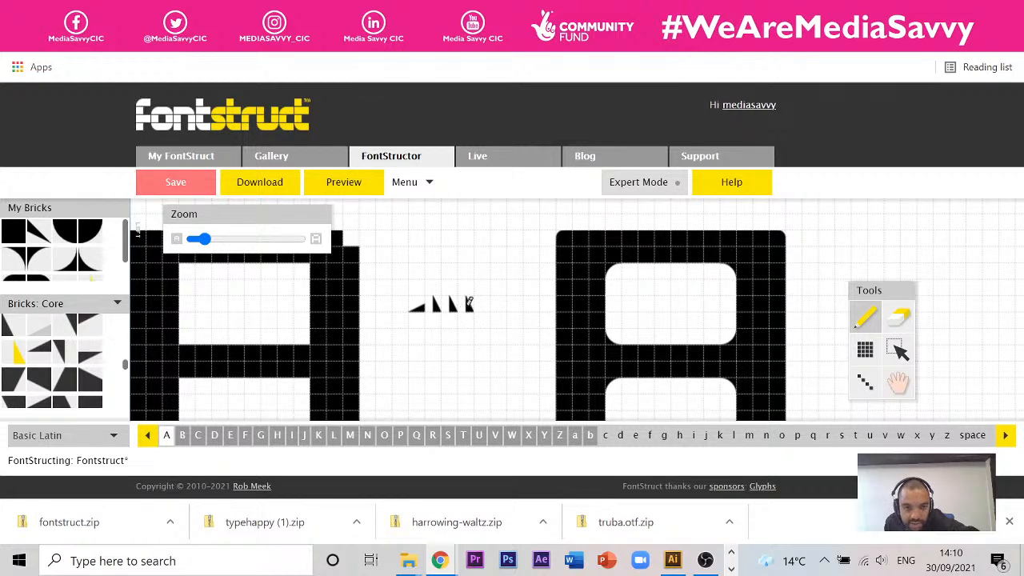
left_click(92, 322)
left_click(464, 284)
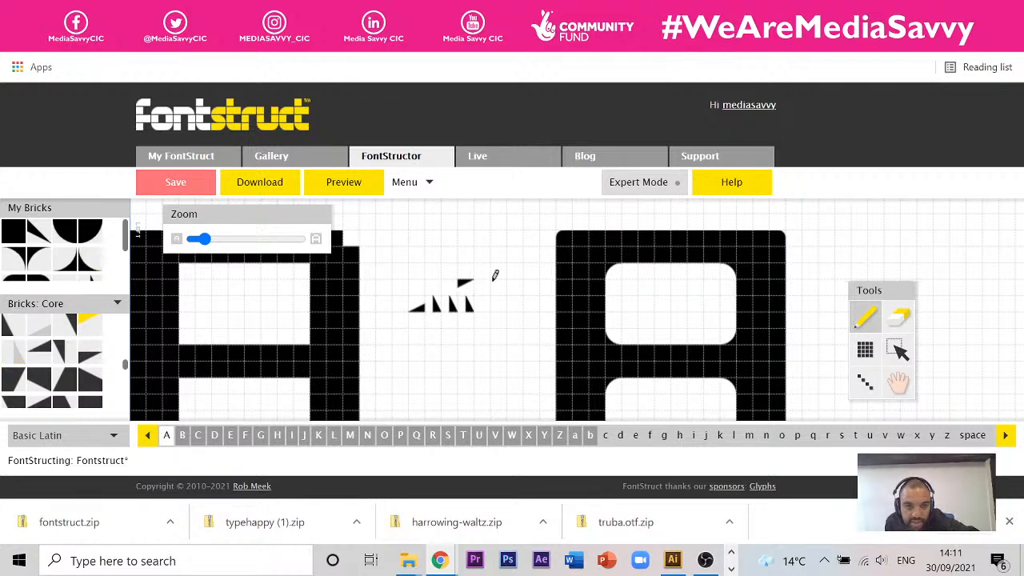
Add concave-curve bricks and two slanted-edge bricks beside the wedges between the two As
left_click(91, 265)
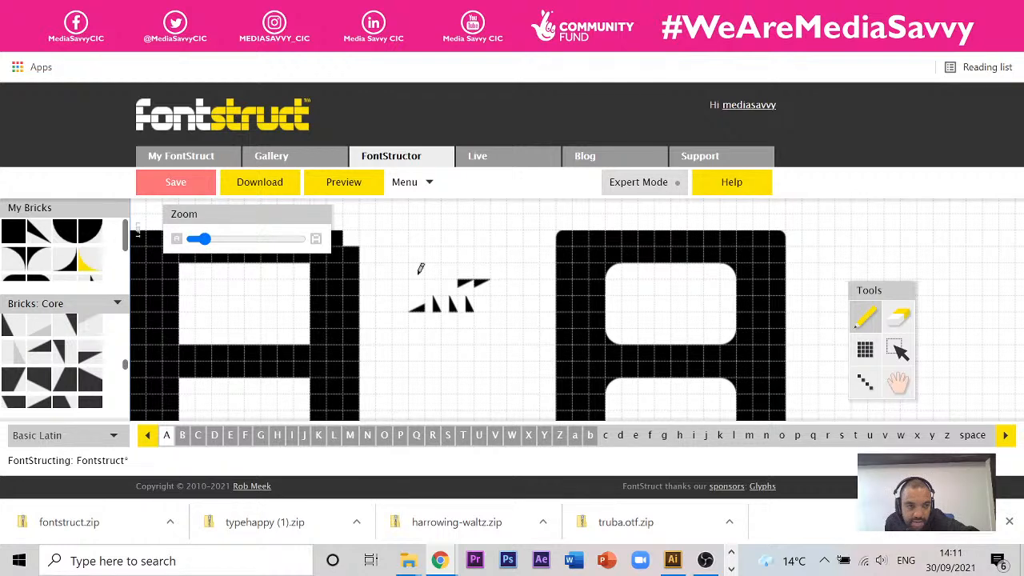
left_click(515, 289)
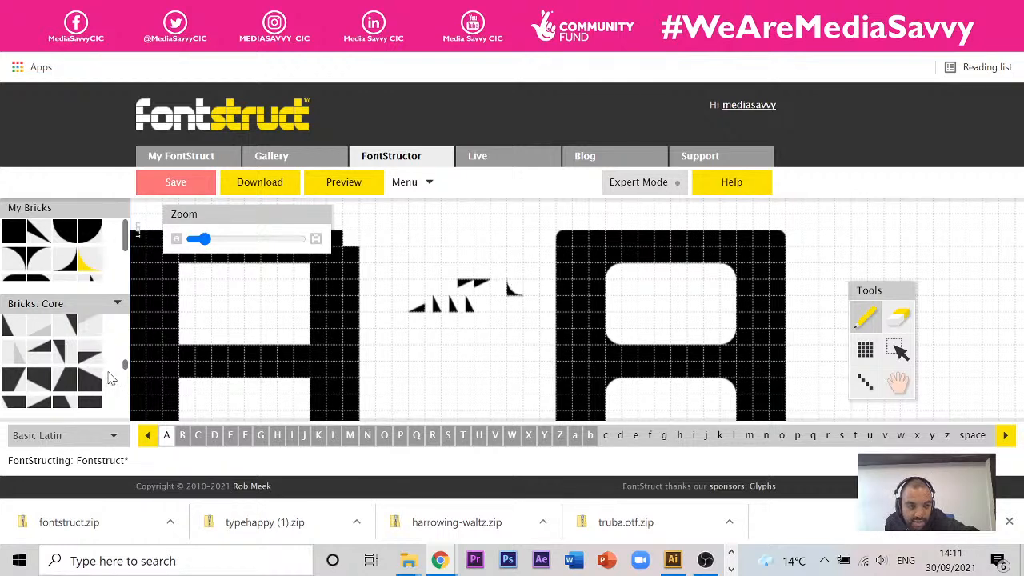
scroll(112, 367, "down", 2)
scroll(107, 347, "up", 1)
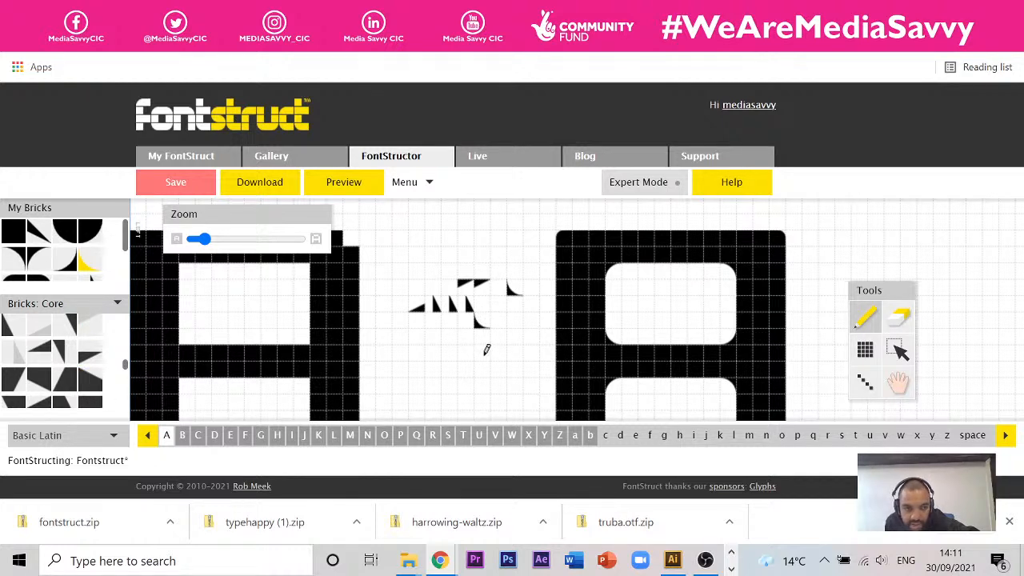
left_click(89, 381)
left_click(499, 352)
left_click(45, 387)
left_click(484, 336)
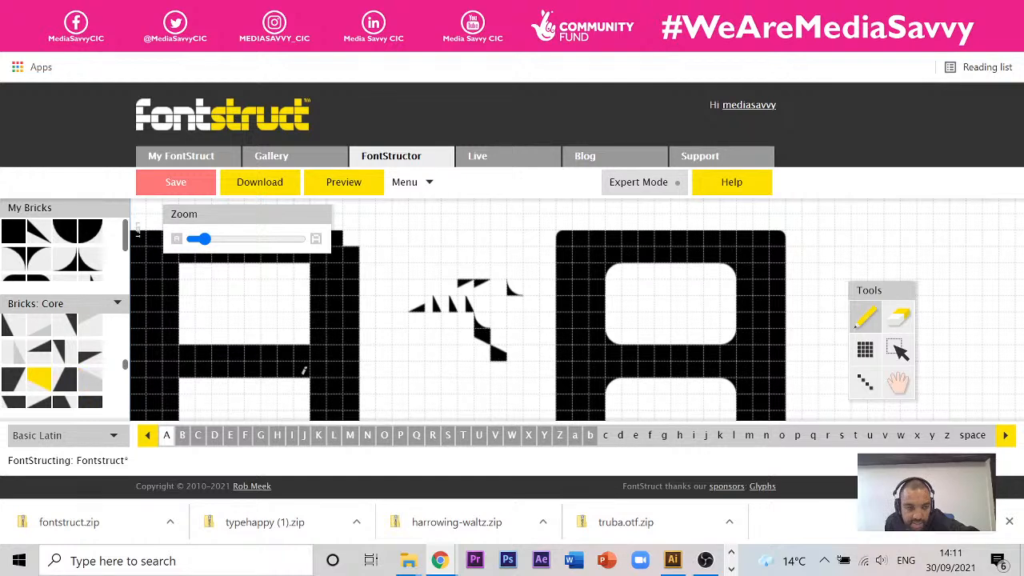
Place one more slanted-edge brick between the two As, and erase all the loose test bricks there
left_click(65, 373)
left_click(503, 332)
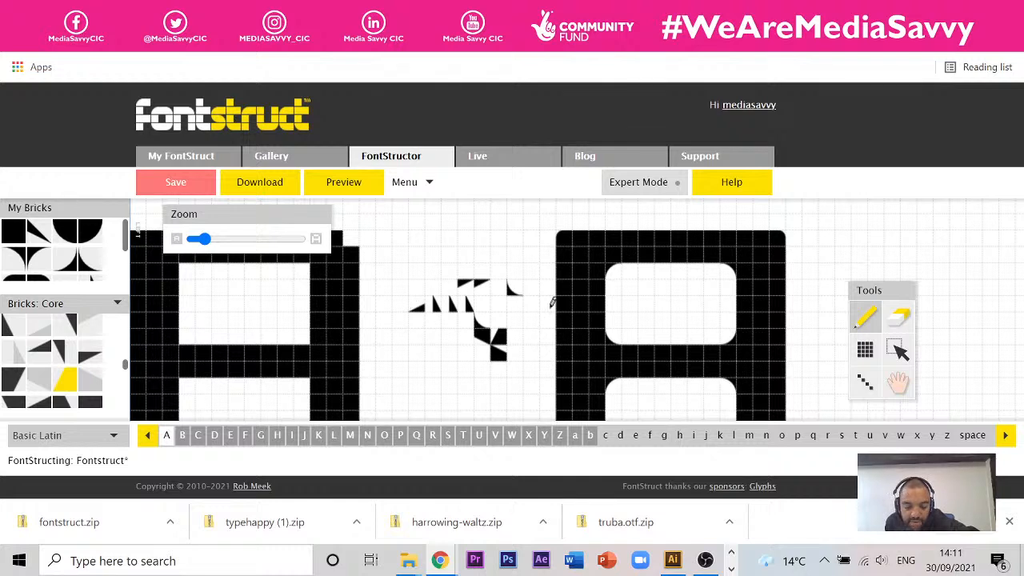
left_click(897, 349)
left_click_drag(400, 249, 541, 367)
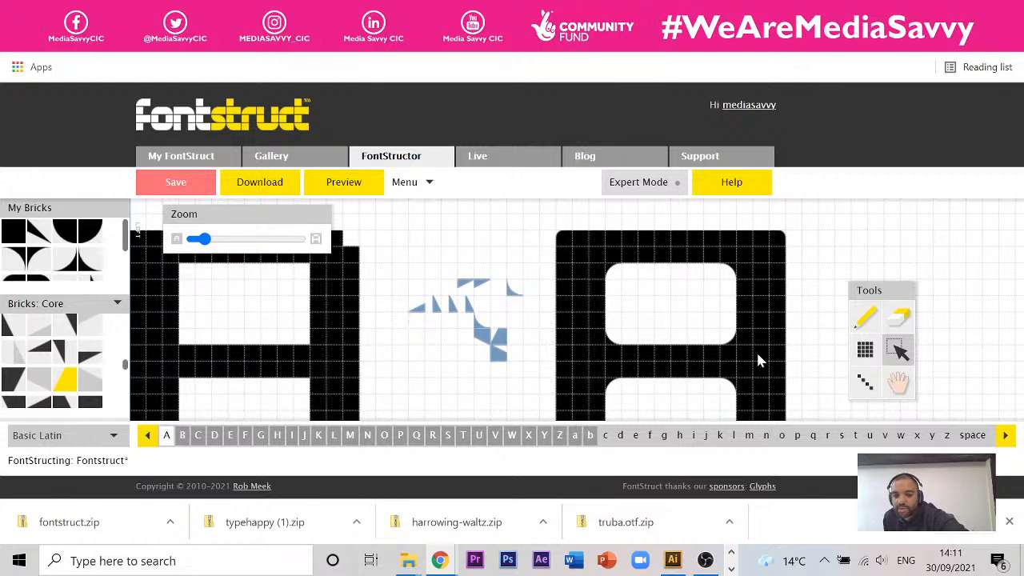
key("e")
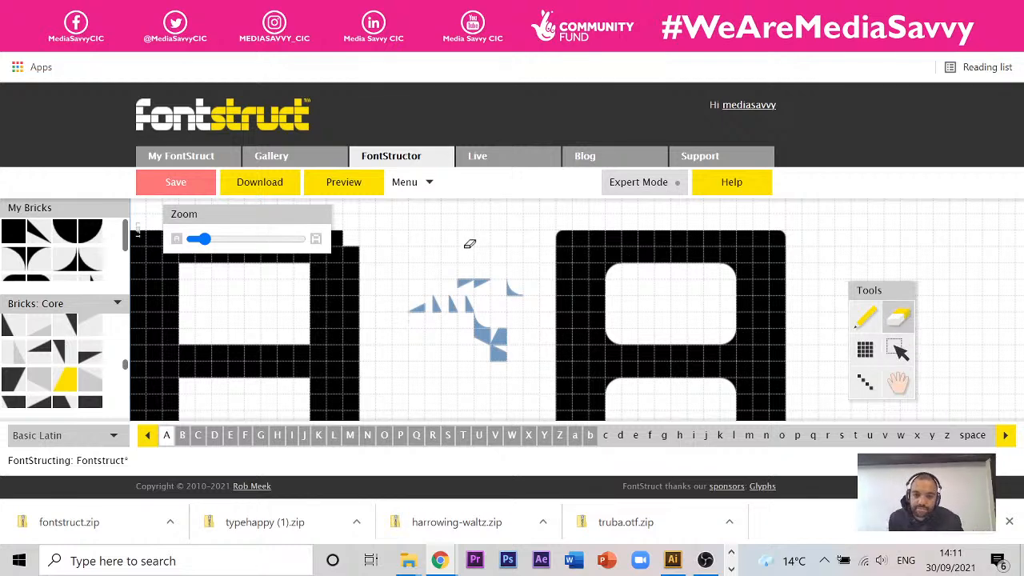
mouse_move(402, 254)
left_mouse_down()
mouse_move(488, 362)
mouse_move(529, 386)
left_mouse_up()
Look further through the core bricks for other shapes and choose a crescent-shaped brick
scroll(587, 339, "down", 1)
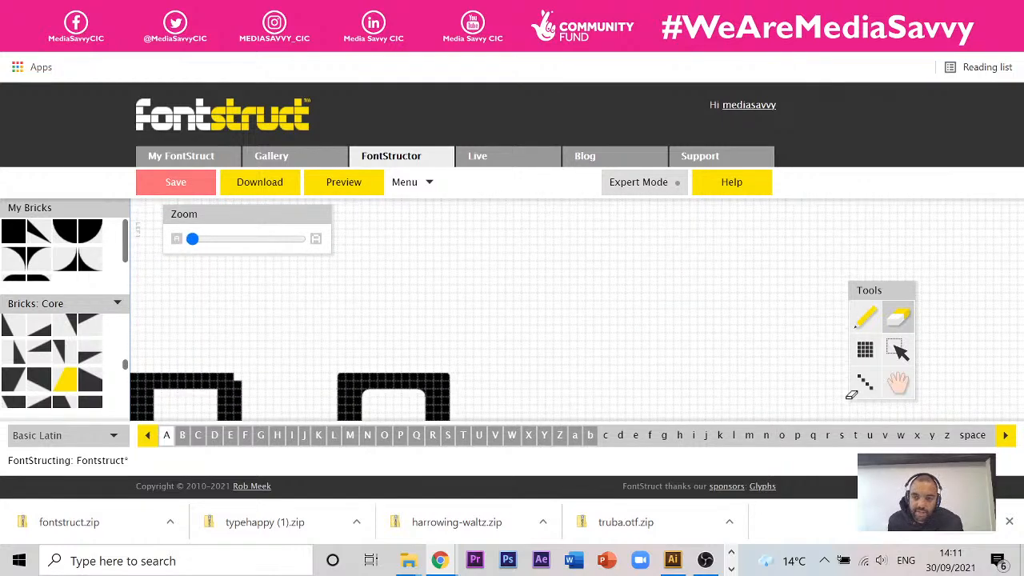
left_click(900, 388)
mouse_move(448, 364)
left_mouse_down()
mouse_move(573, 258)
mouse_move(637, 296)
left_mouse_up()
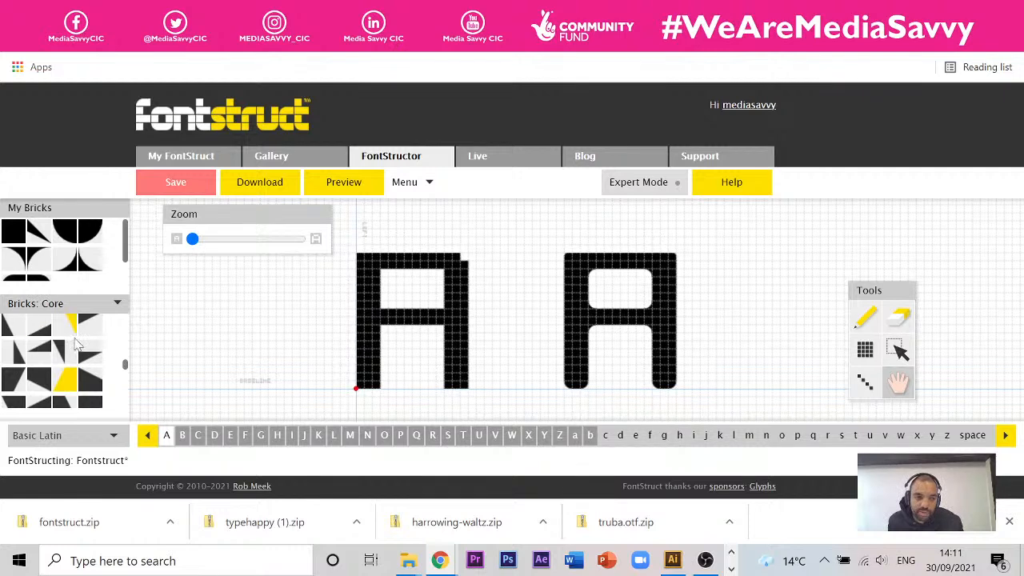
scroll(126, 373, "down", 3)
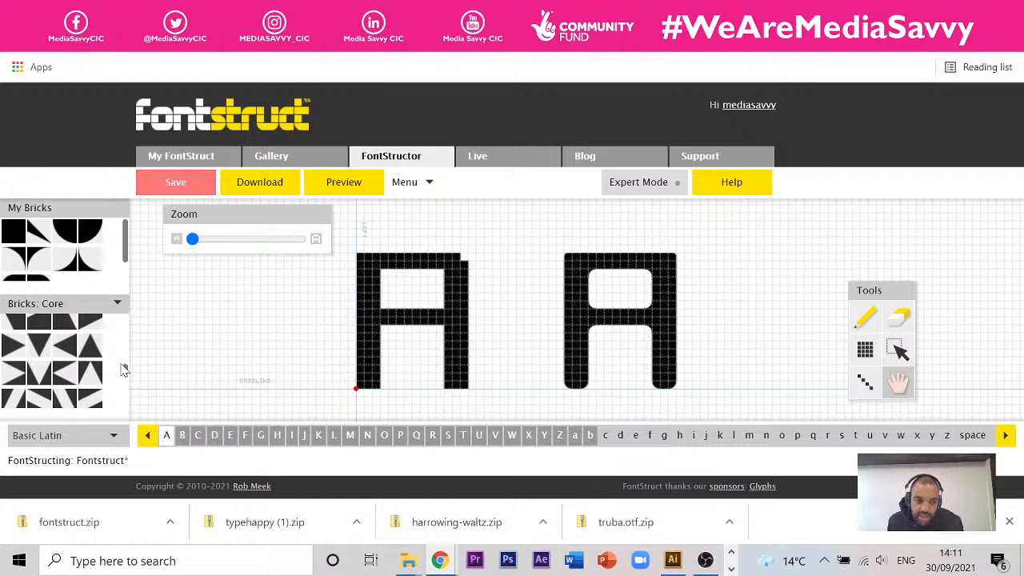
scroll(120, 368, "down", 10)
scroll(120, 376, "down", 5)
left_click(89, 340)
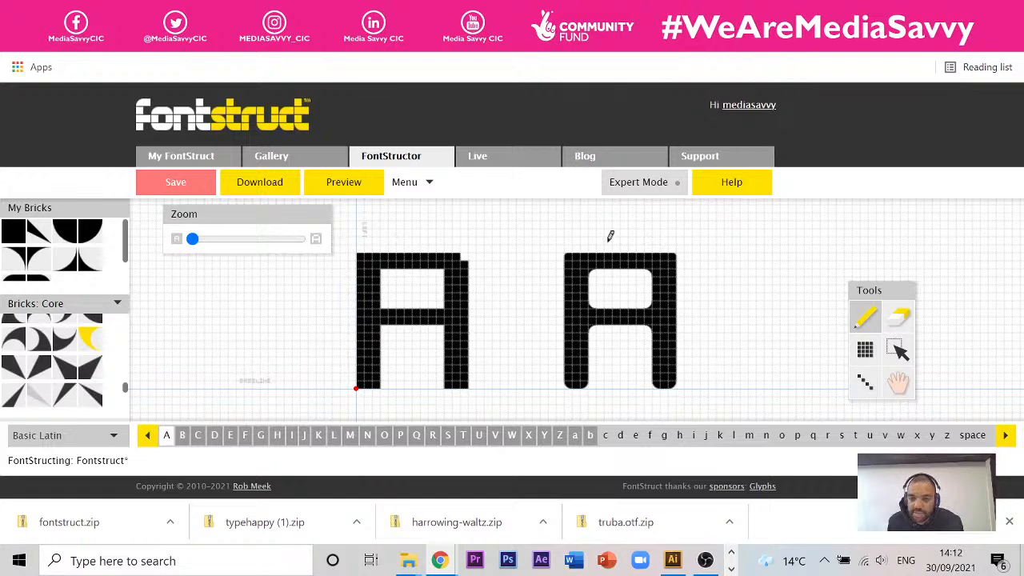
Erase the whole rounded copy of the A, leaving only the original letter
left_click(900, 322)
mouse_move(761, 246)
left_mouse_down()
mouse_move(594, 402)
mouse_move(543, 380)
mouse_move(552, 375)
left_mouse_up()
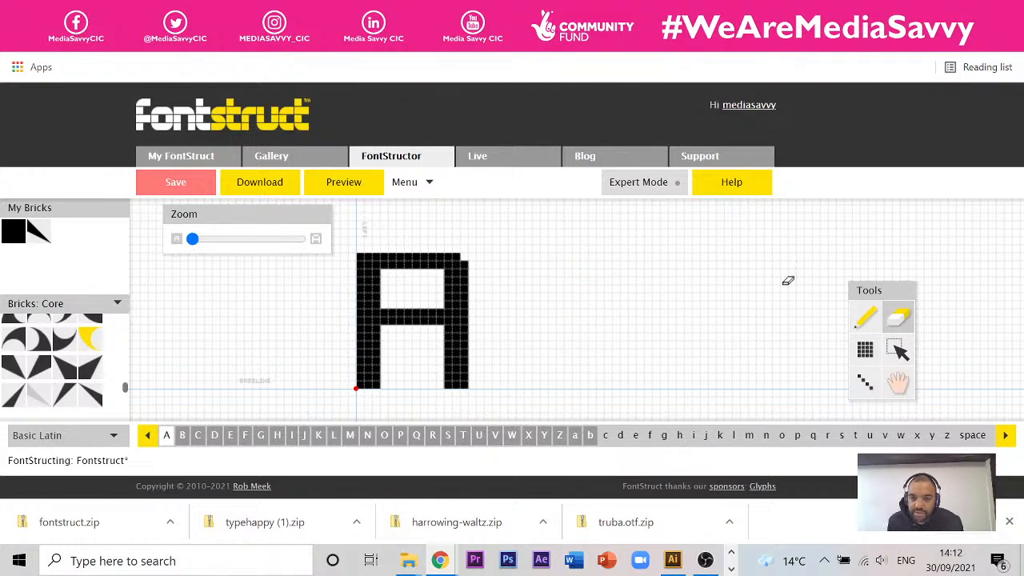
left_click(463, 261)
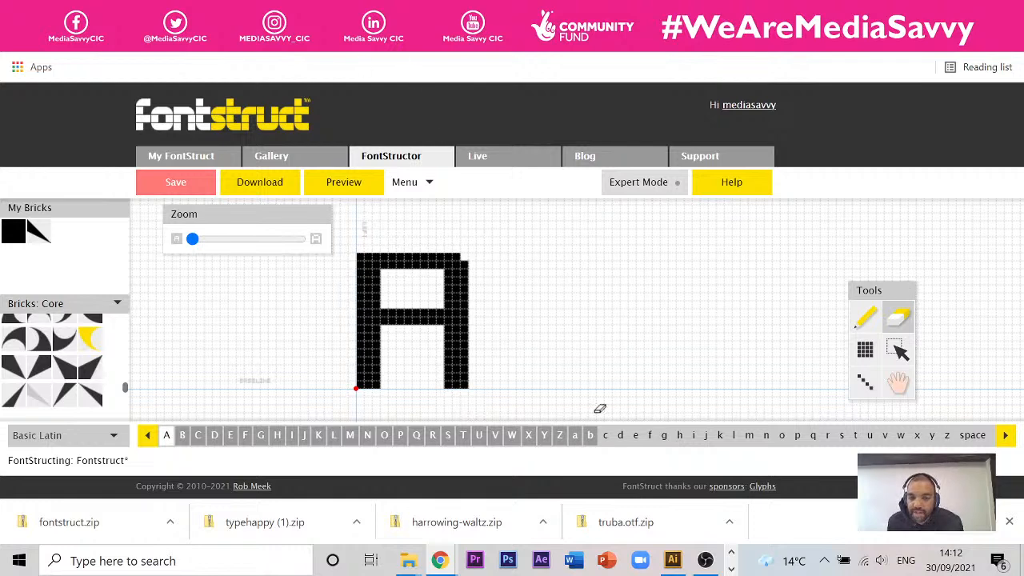
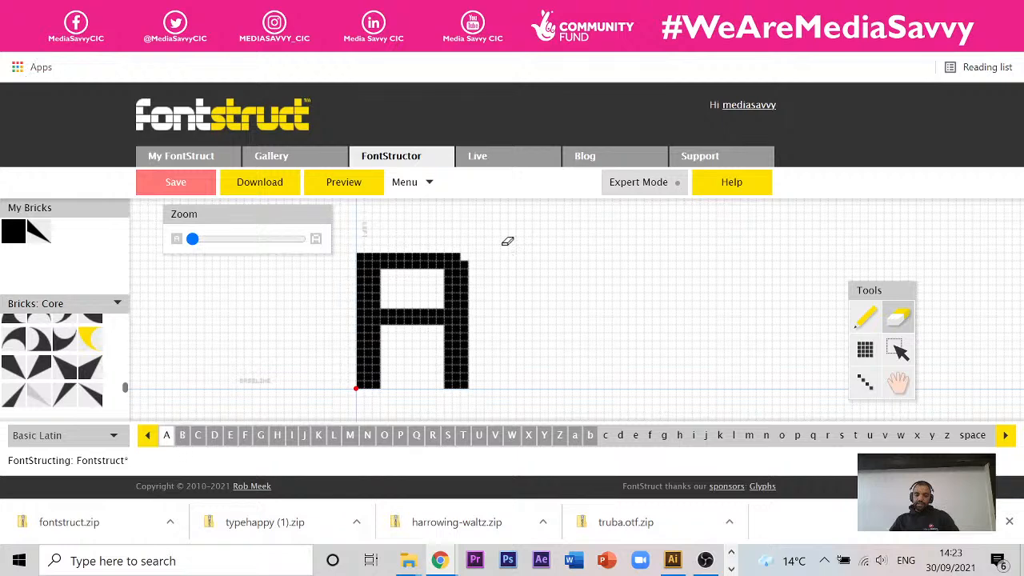
Review a range of the finished capital letters between B and Z one by one to compare their shapes
left_click(408, 181)
left_click(462, 257)
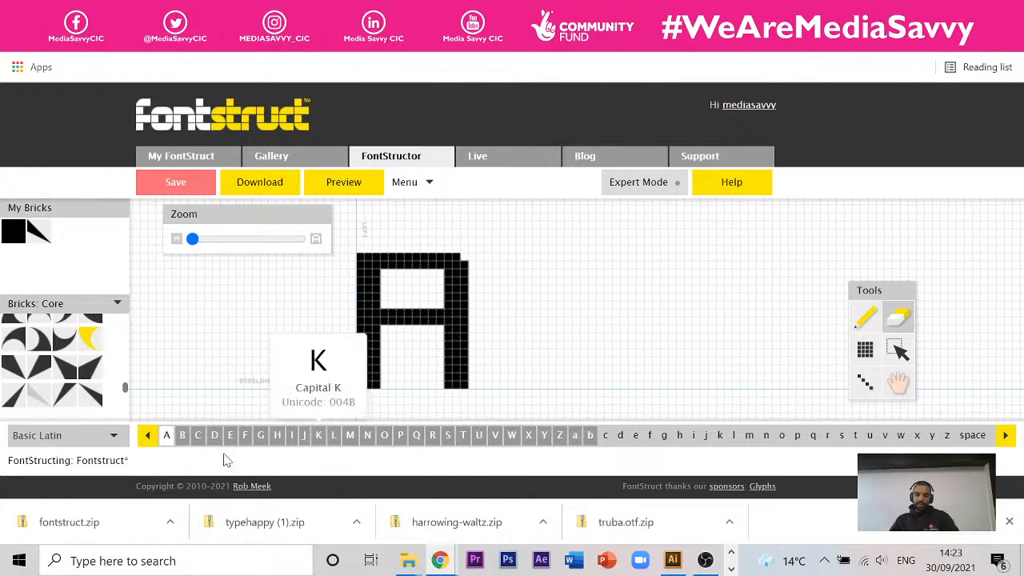
left_click(188, 442)
left_click(197, 442)
left_click(229, 441)
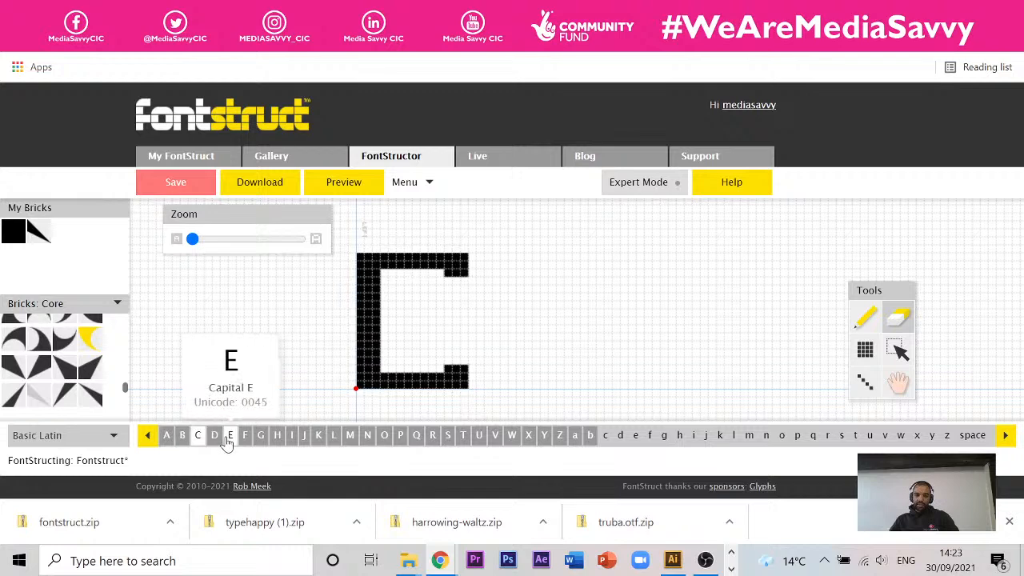
left_click(277, 441)
left_click(318, 442)
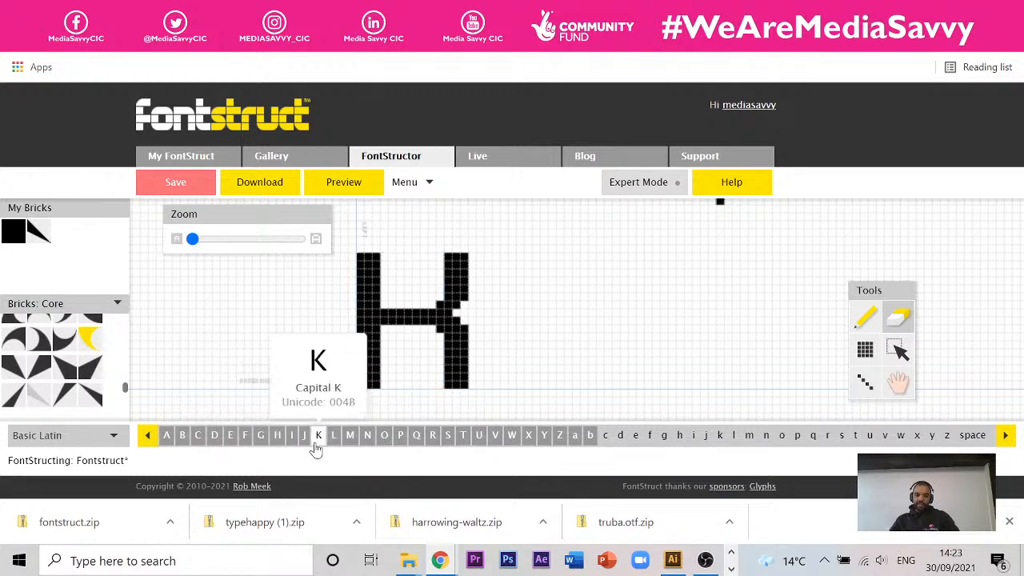
left_click(367, 440)
left_click(448, 441)
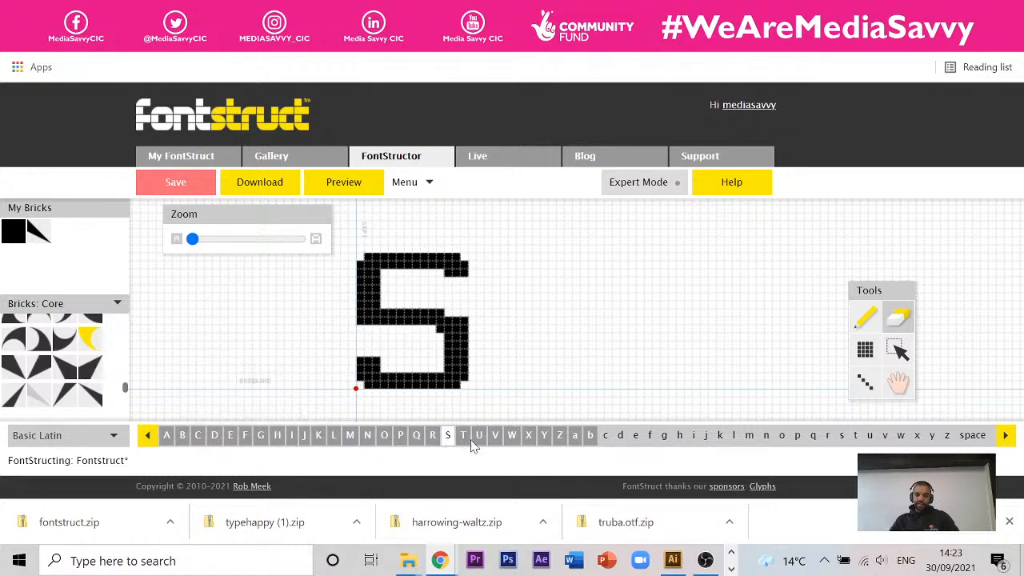
left_click(463, 441)
left_click(479, 441)
left_click(495, 442)
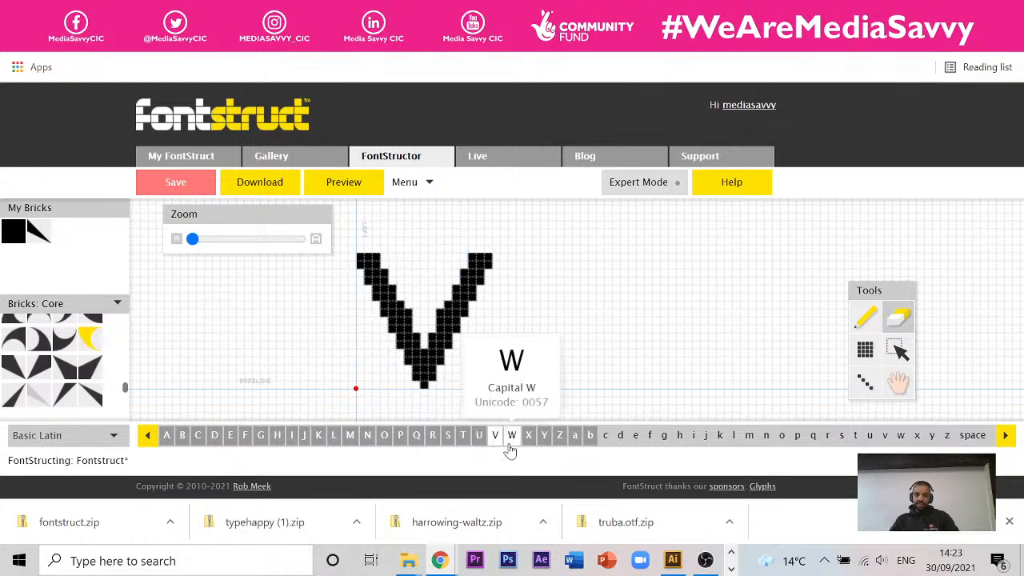
left_click(511, 442)
left_click(528, 442)
left_click(559, 439)
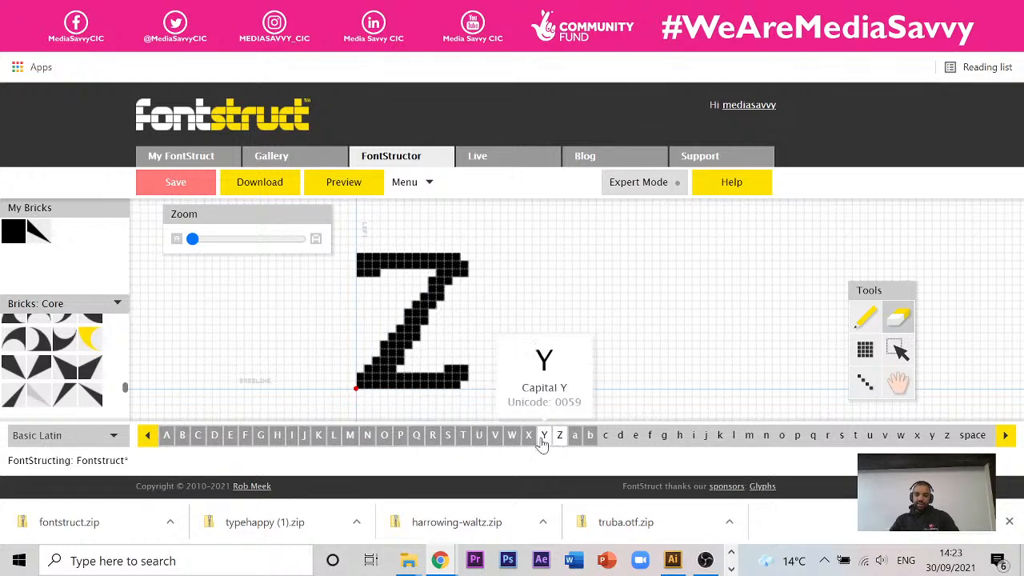
left_click(543, 439)
Switch to the WordPad document and examine the sample text HELLO and ab? set in the Fontstruct font
left_click(406, 182)
mouse_move(453, 300)
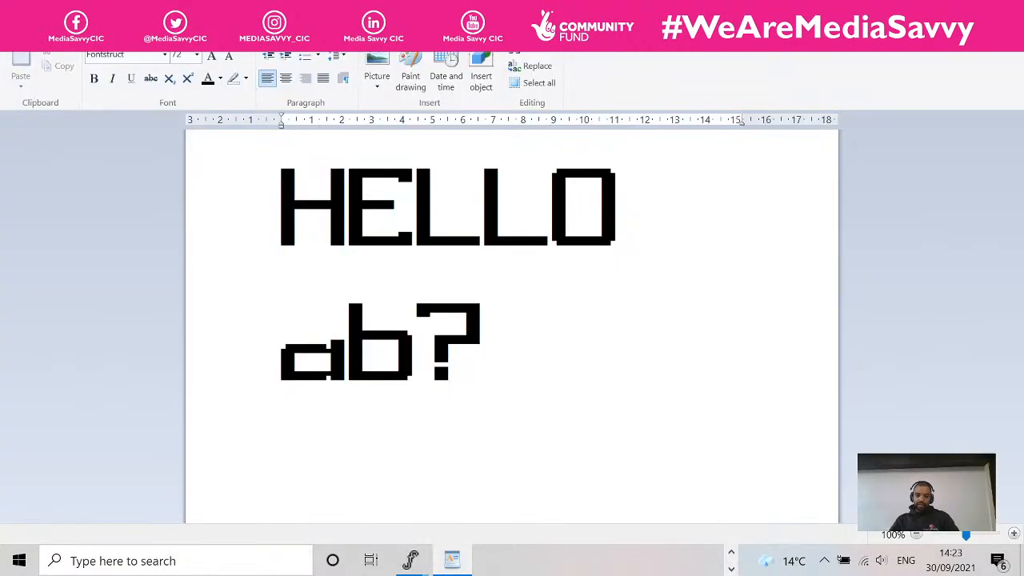
double_click(447, 244)
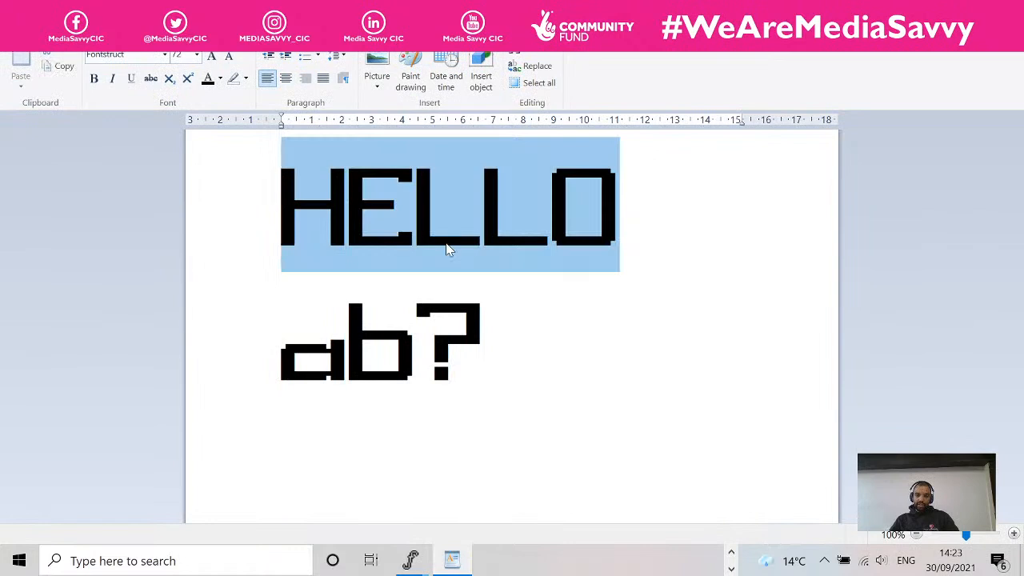
left_click(486, 328)
left_click(622, 216)
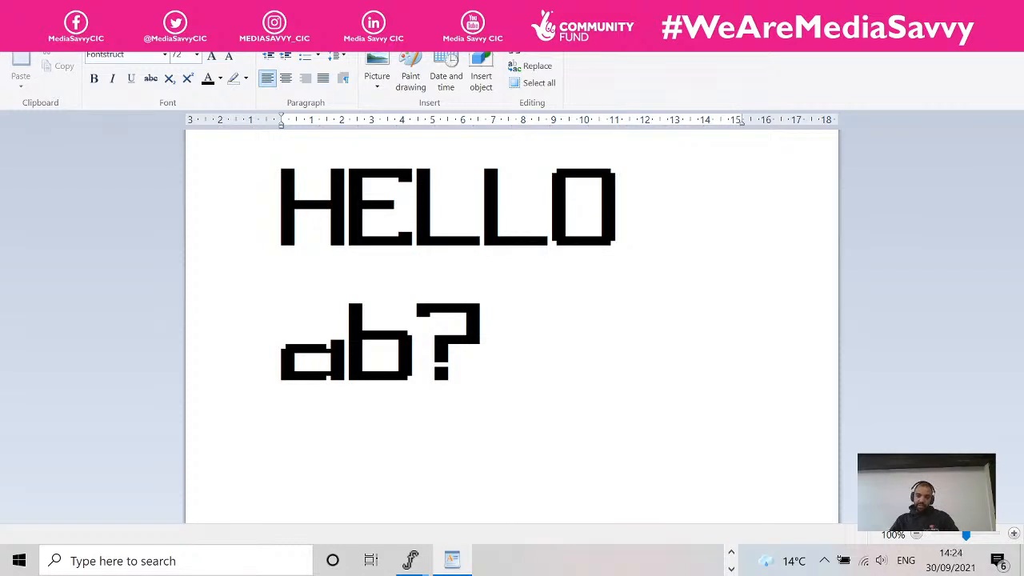
Switch to the FontStruct browser window and open the font Gallery, leaving the editor without saving
left_click(730, 563)
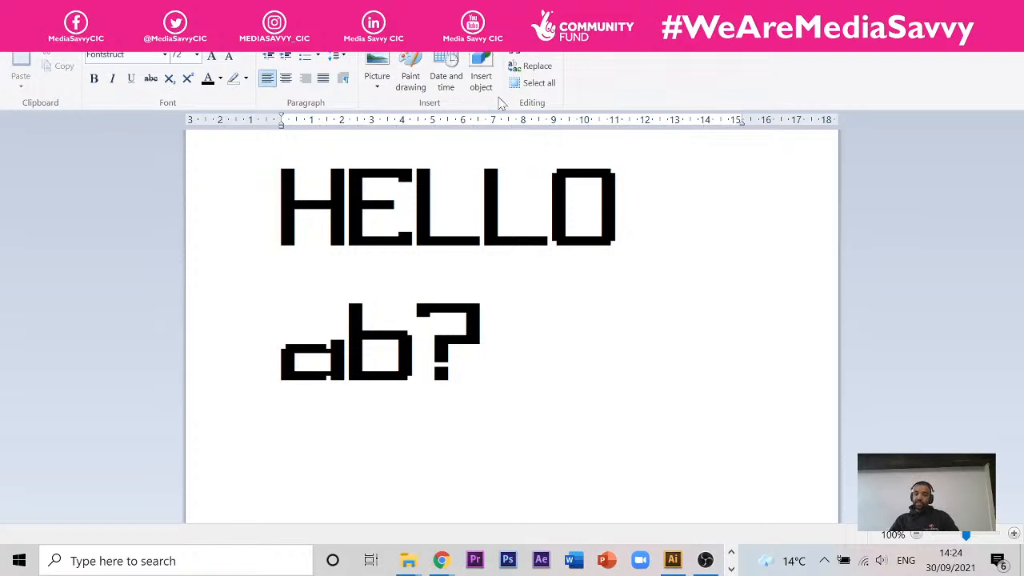
mouse_move(440, 559)
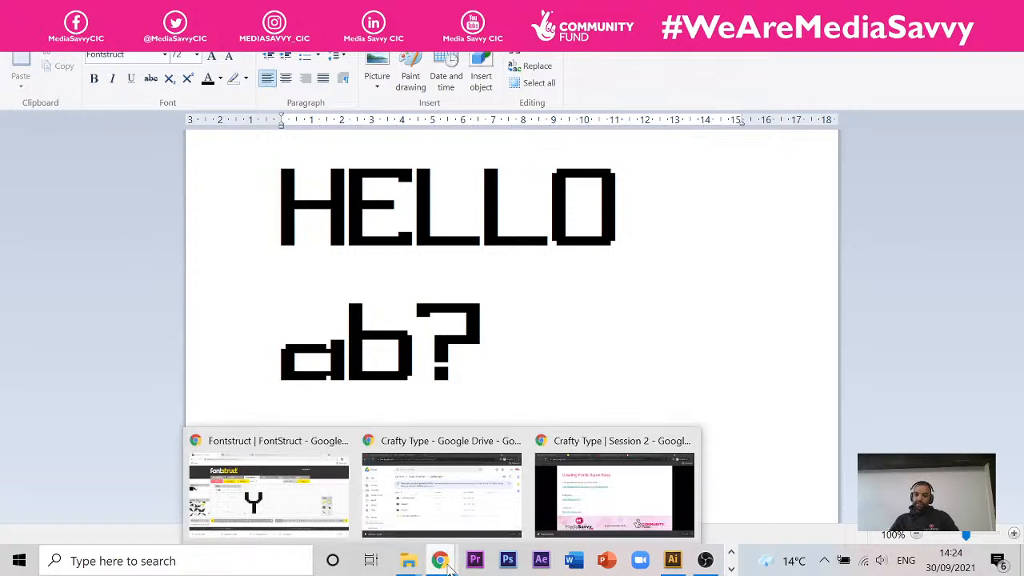
left_click(308, 500)
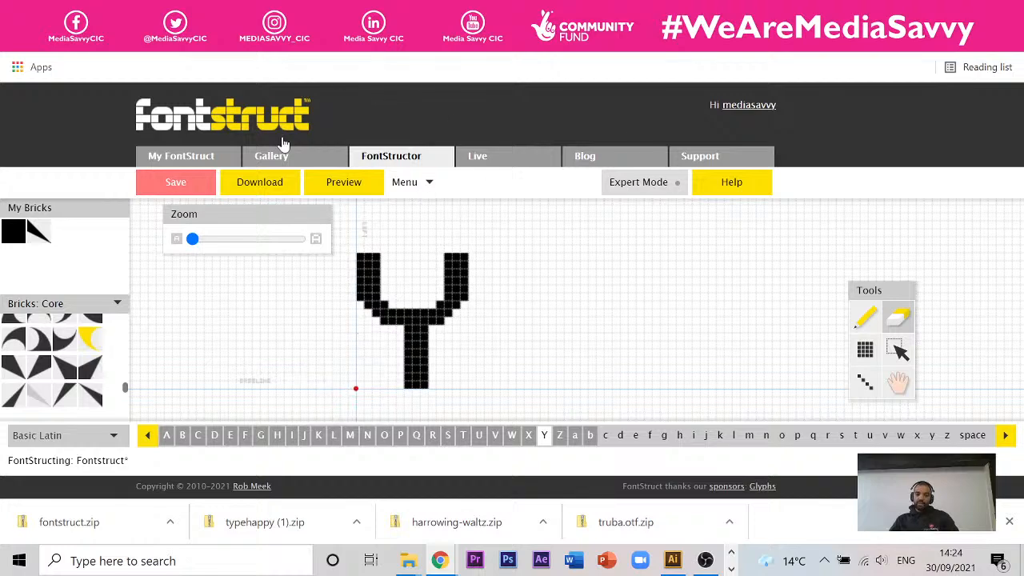
left_click(297, 158)
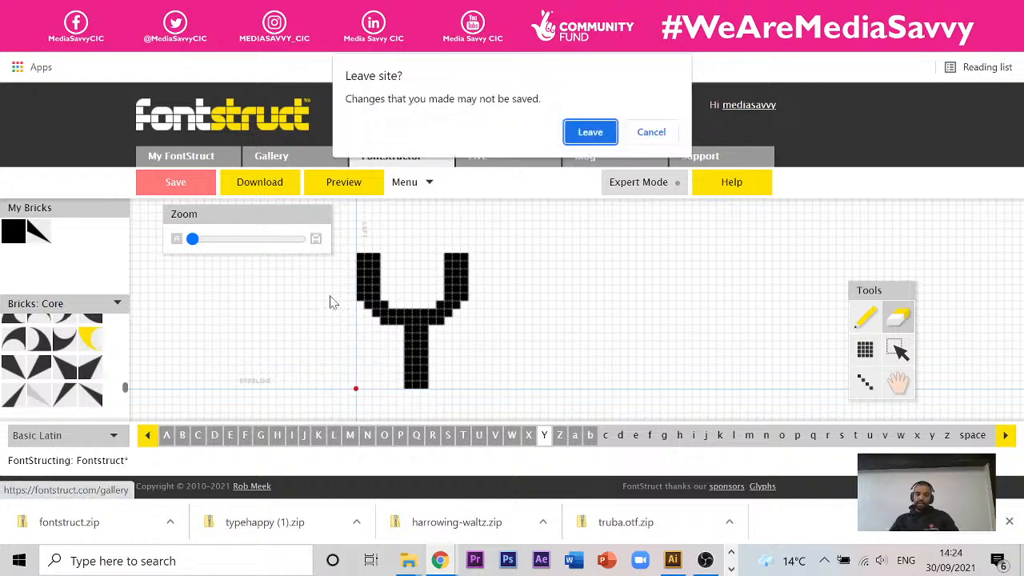
left_click(601, 136)
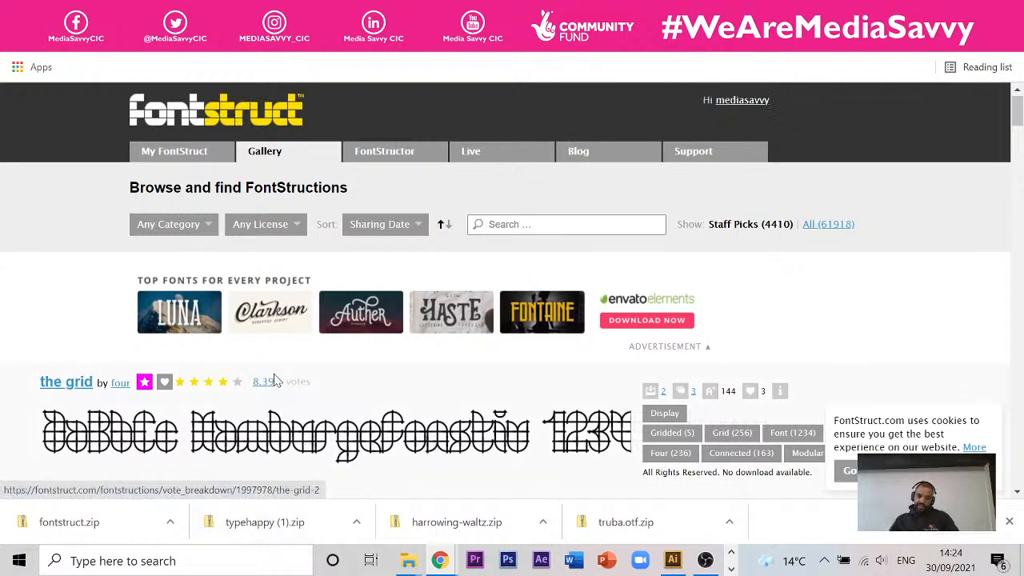
Browse the staff-picked fonts in the Gallery and open the page of the font "the grid"
scroll(274, 380, "down", 2)
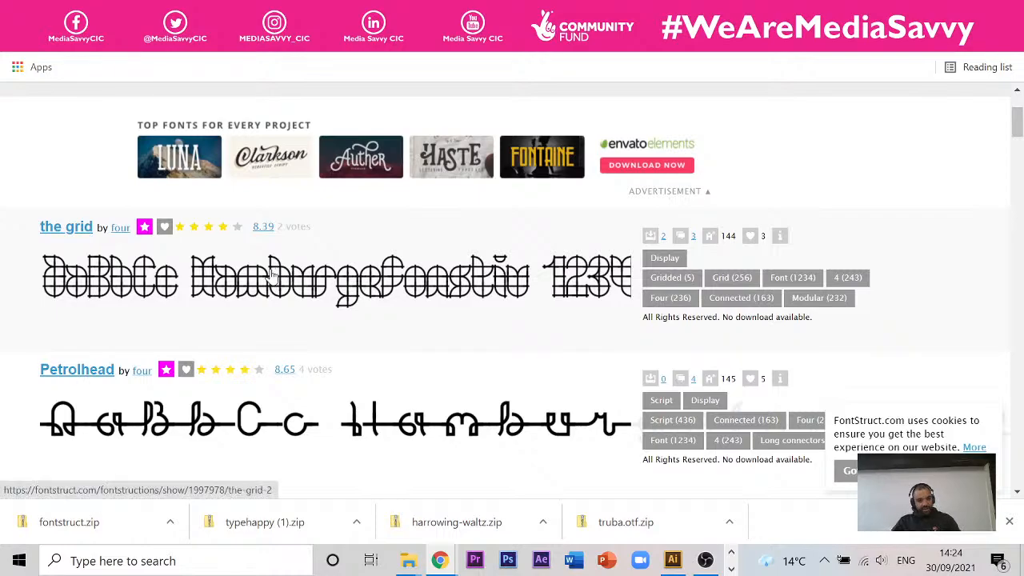
scroll(272, 276, "down", 5)
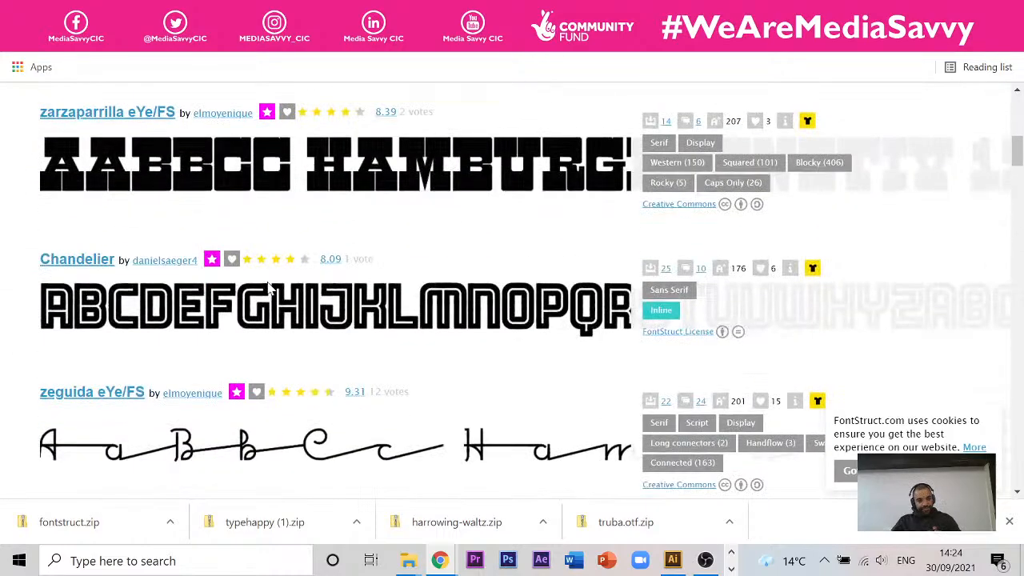
scroll(270, 289, "down", 1)
scroll(304, 282, "up", 6)
scroll(340, 290, "down", 3)
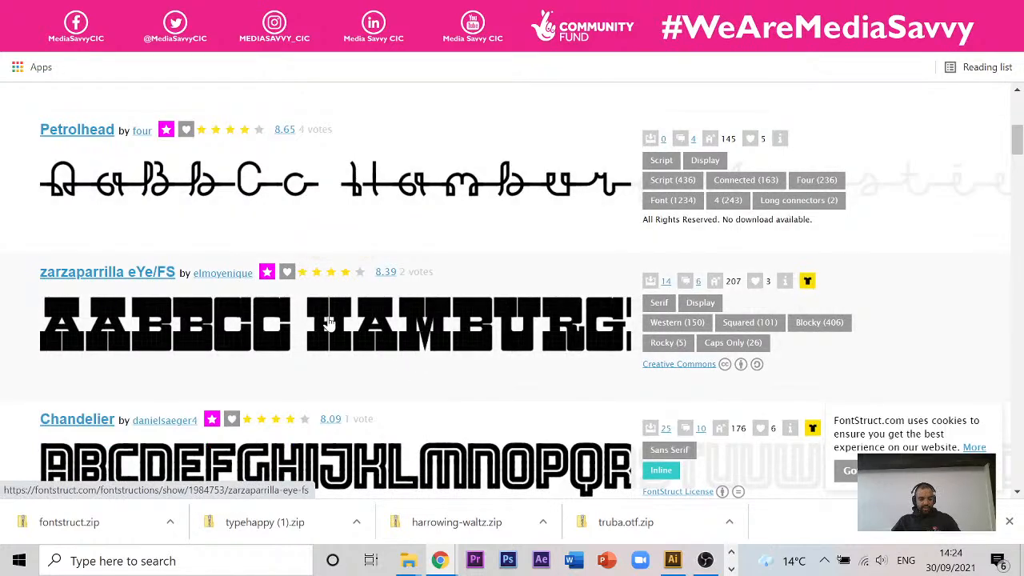
scroll(330, 321, "up", 2)
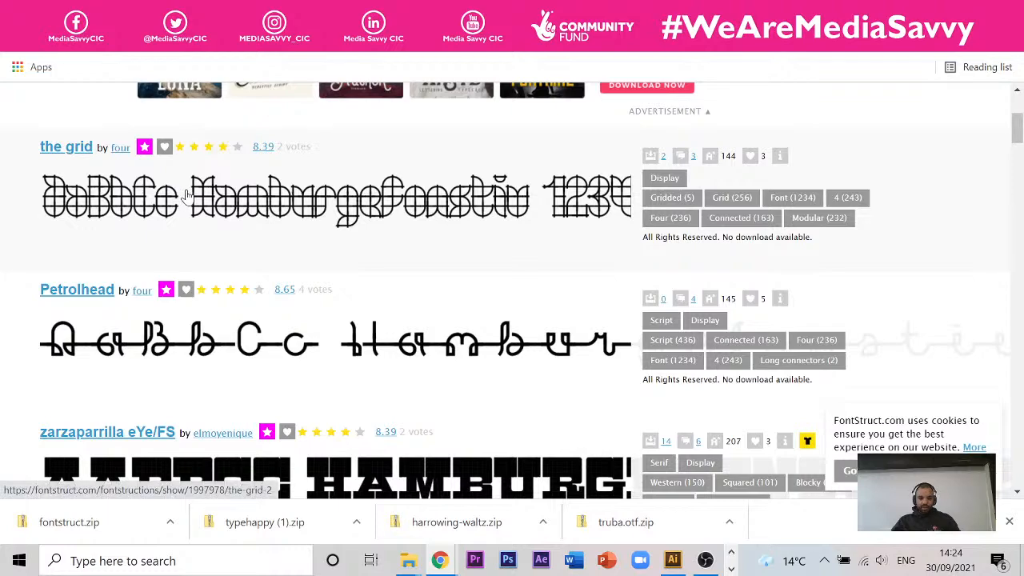
left_click(319, 232)
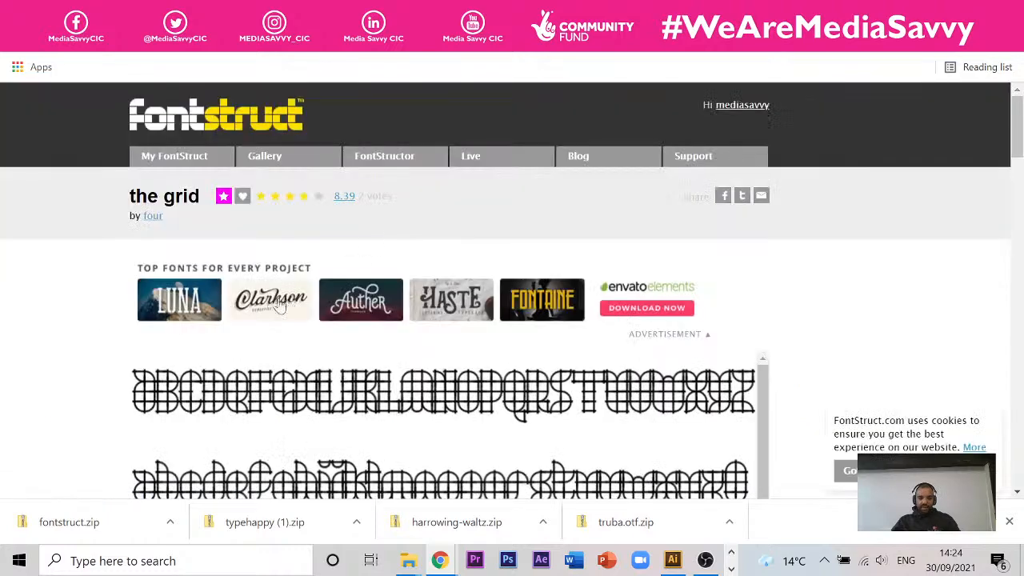
Examine the character preview, license details, tags and comments on the page of "the grid"
scroll(270, 302, "down", 7)
scroll(206, 258, "down", 3)
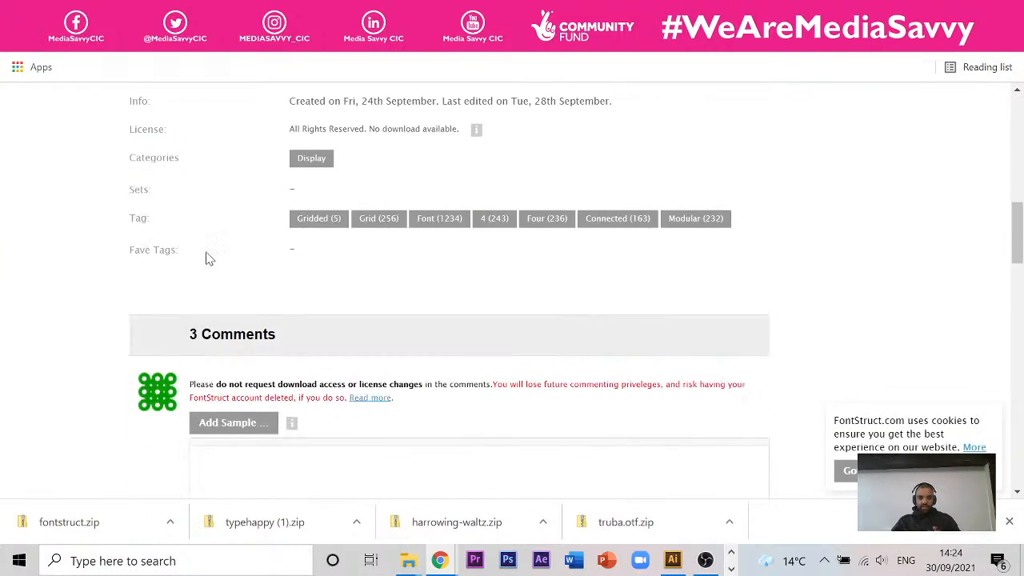
scroll(206, 258, "down", 3)
scroll(281, 278, "down", 5)
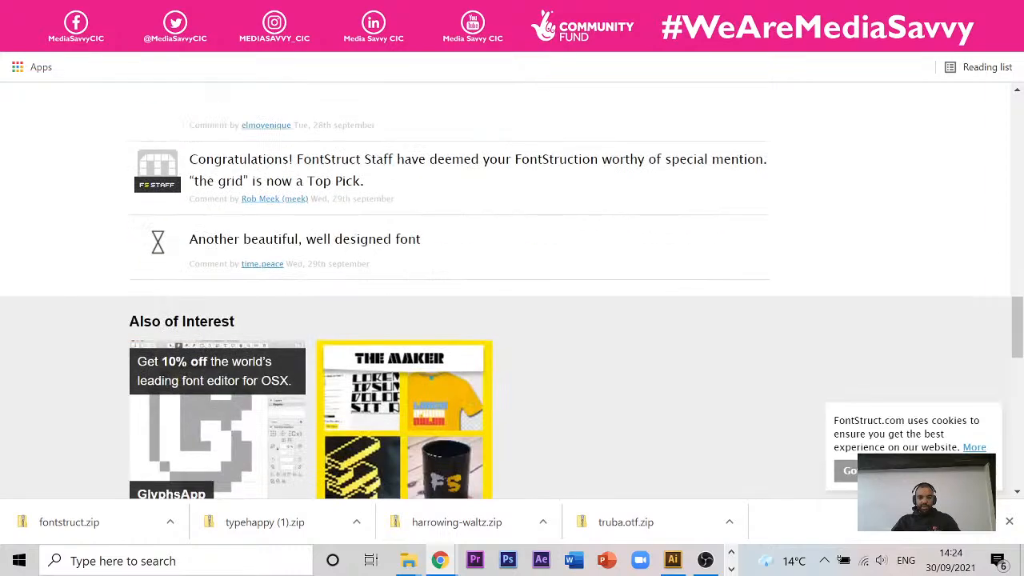
scroll(282, 279, "up", 10)
scroll(281, 278, "up", 3)
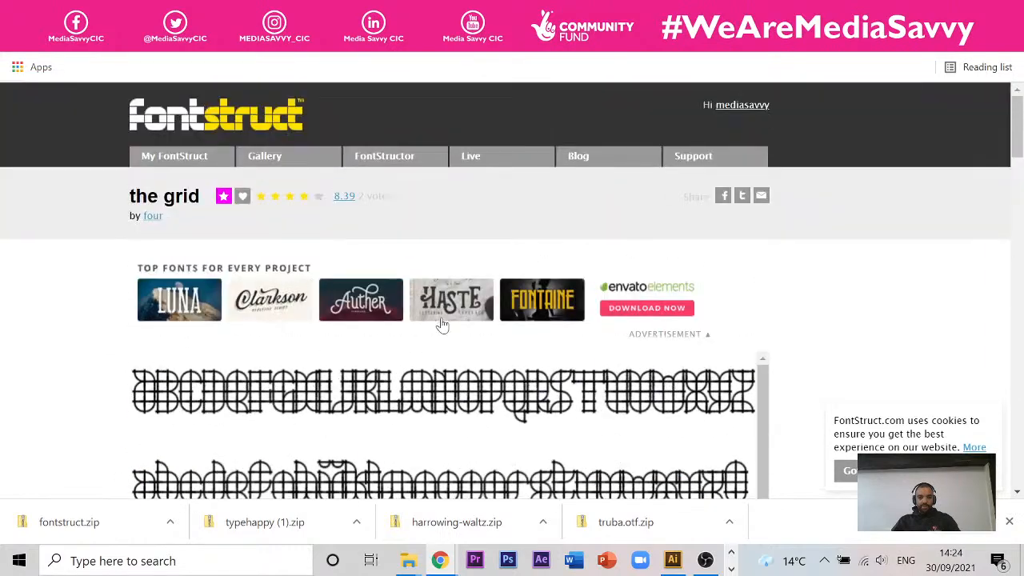
scroll(440, 323, "down", 1)
scroll(589, 343, "up", 1)
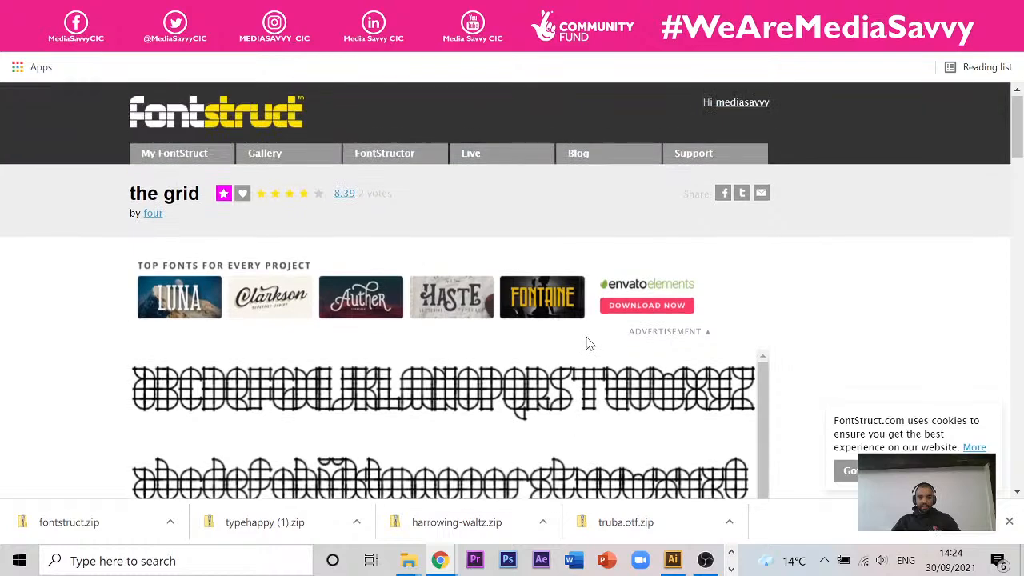
Return to the Gallery, look through further staff-picked fonts such as Truba and boolie, and show the license filter options
mouse_move(293, 162)
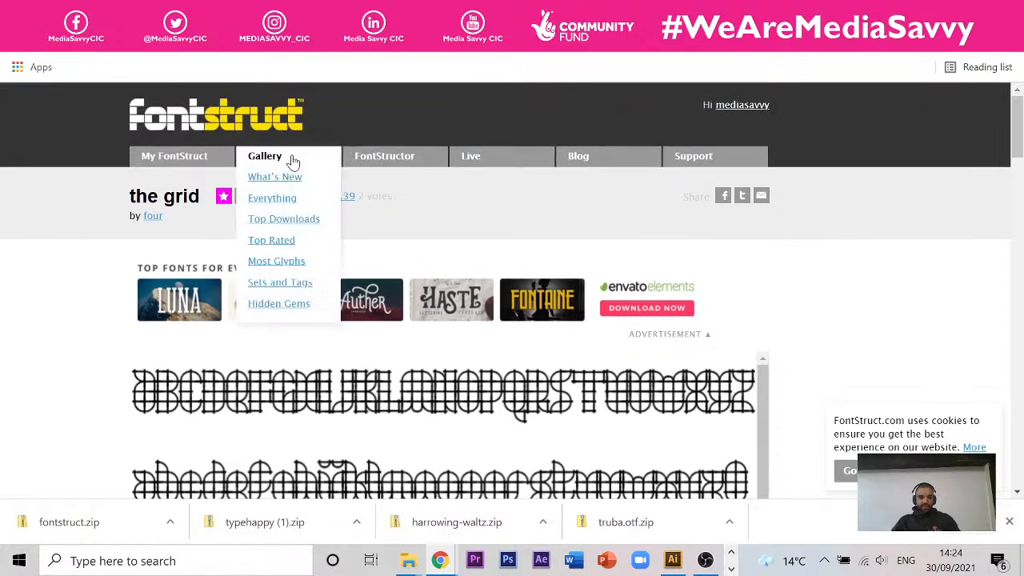
left_click(357, 164)
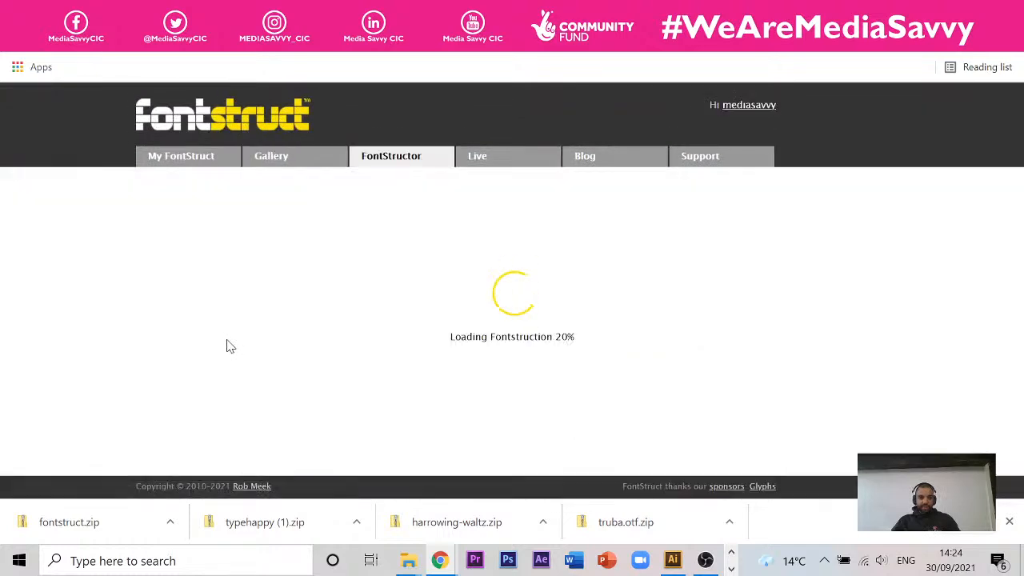
left_click(264, 158)
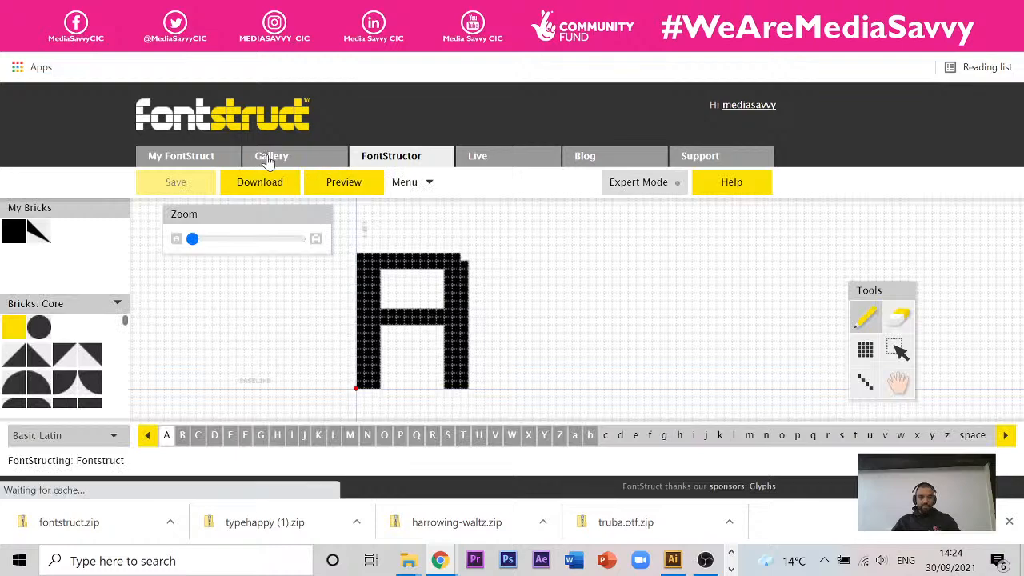
scroll(319, 383, "down", 10)
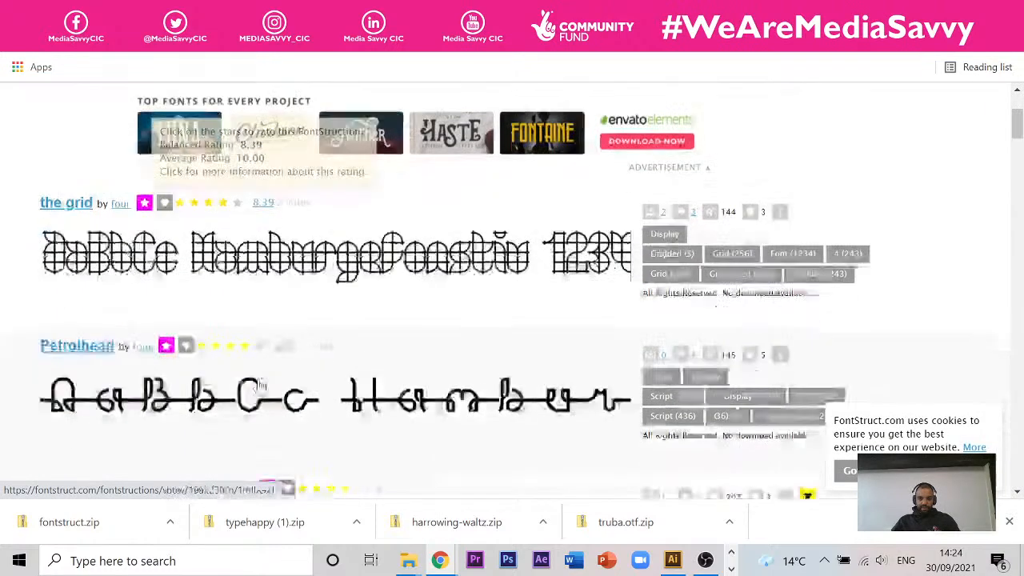
scroll(382, 349, "down", 6)
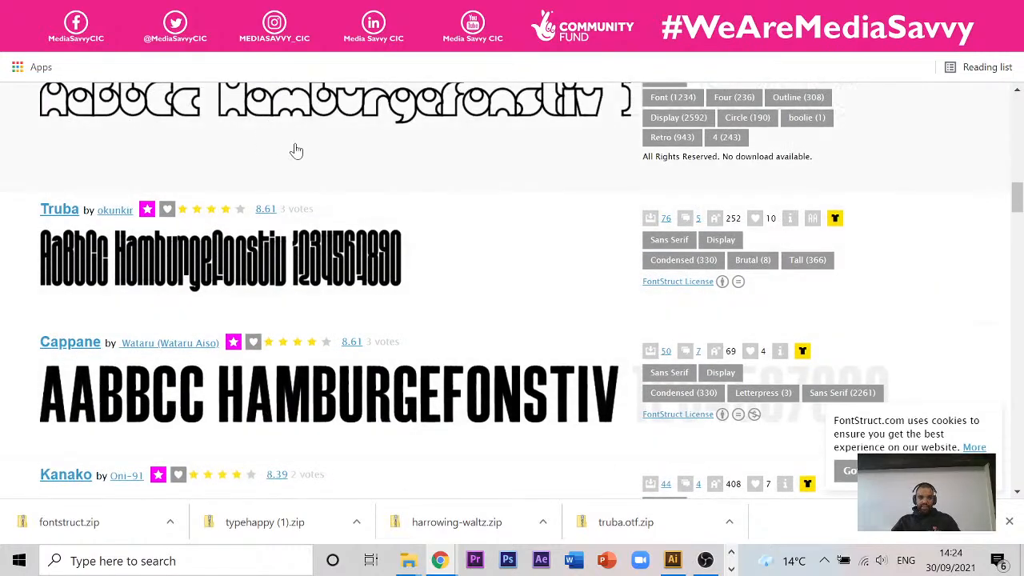
scroll(295, 152, "up", 2)
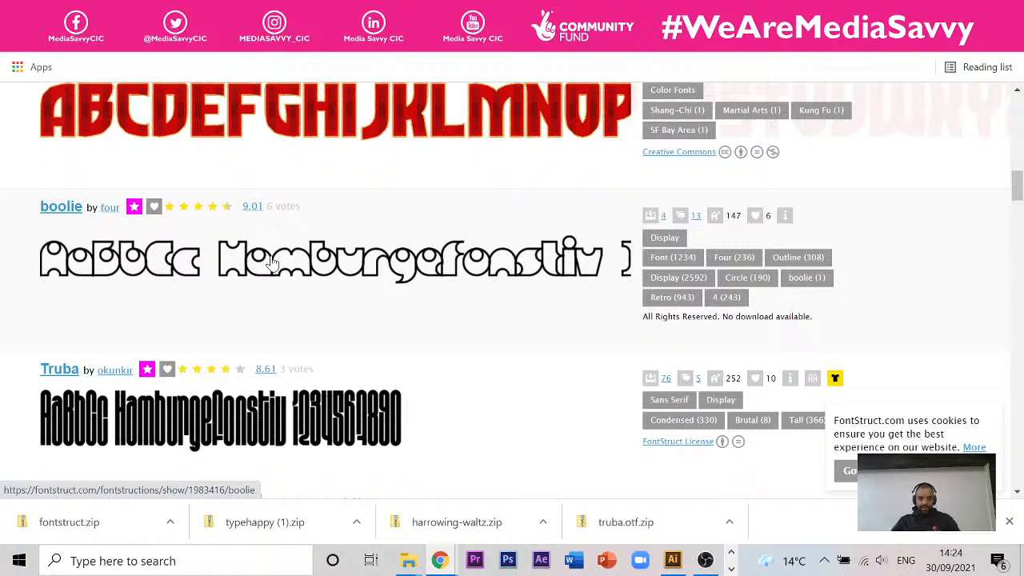
scroll(188, 152, "up", 2)
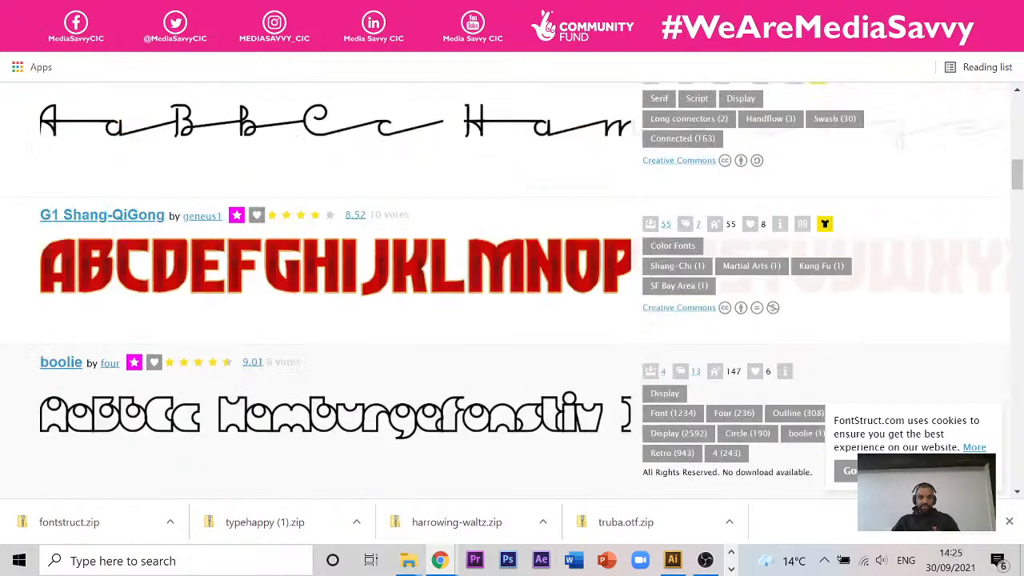
scroll(165, 285, "up", 10)
left_click(272, 229)
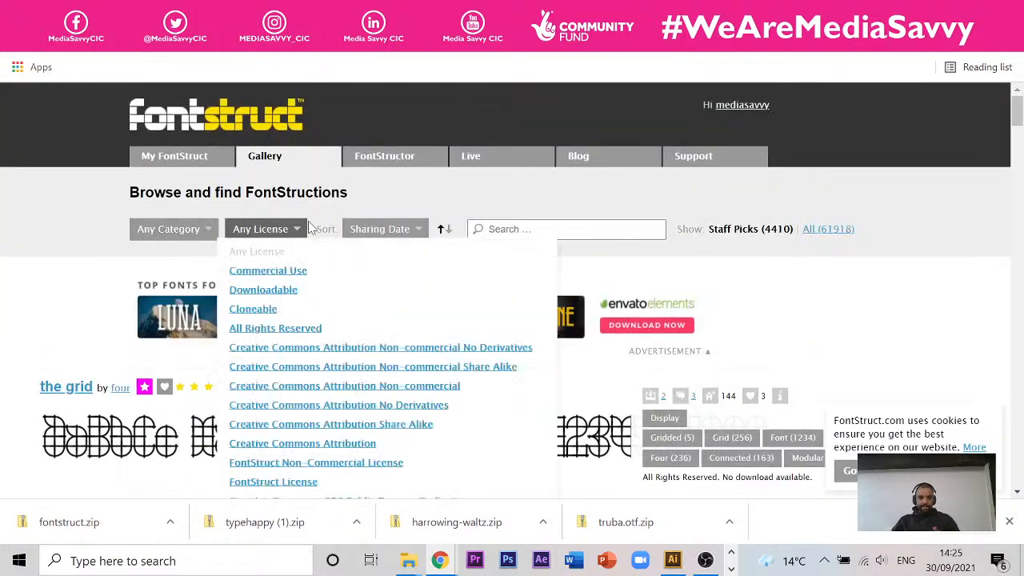
Open the detail page of the Fontstruct font from the account's own FontStructions
left_click(182, 157)
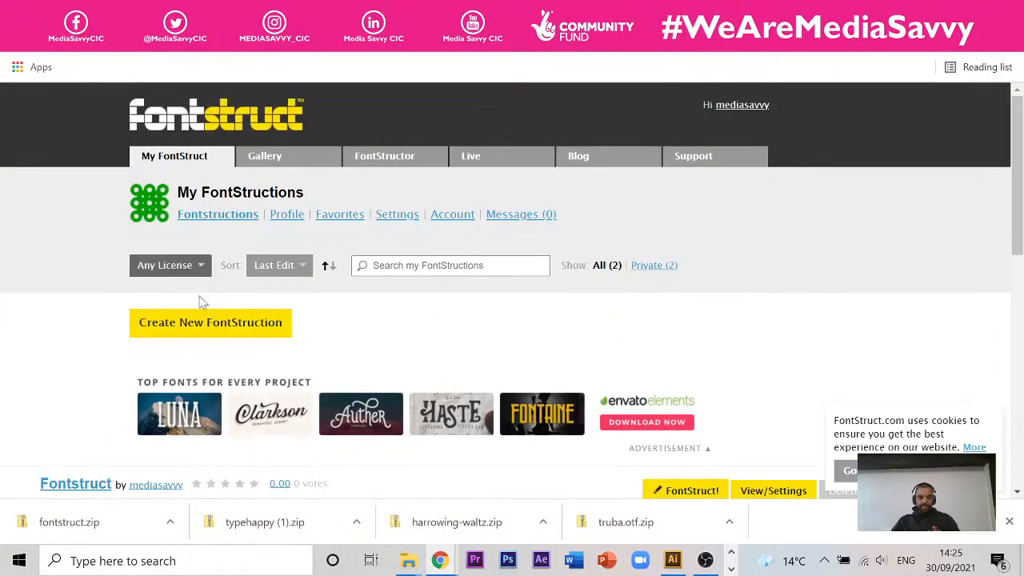
scroll(206, 328, "down", 4)
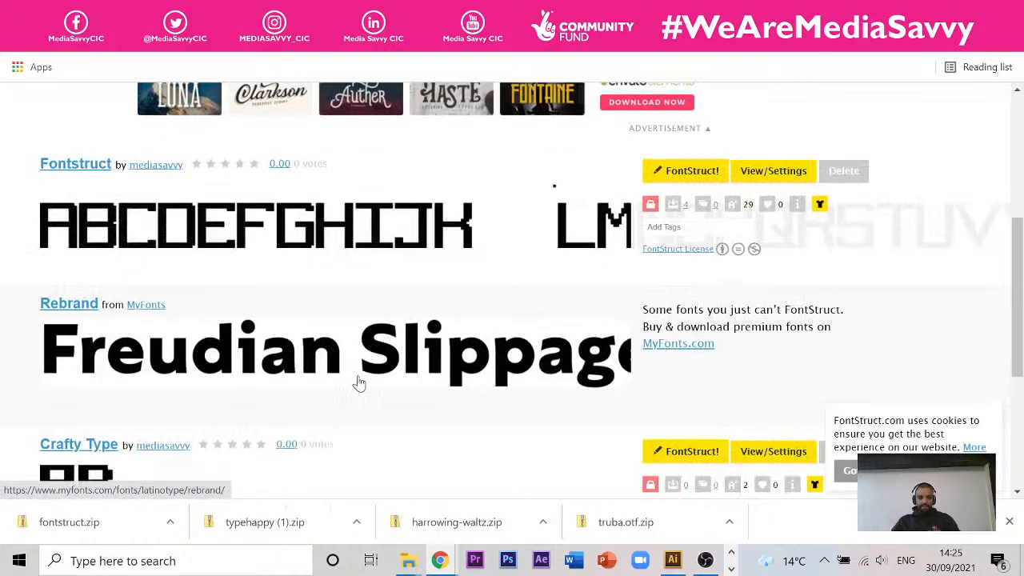
left_click(249, 224)
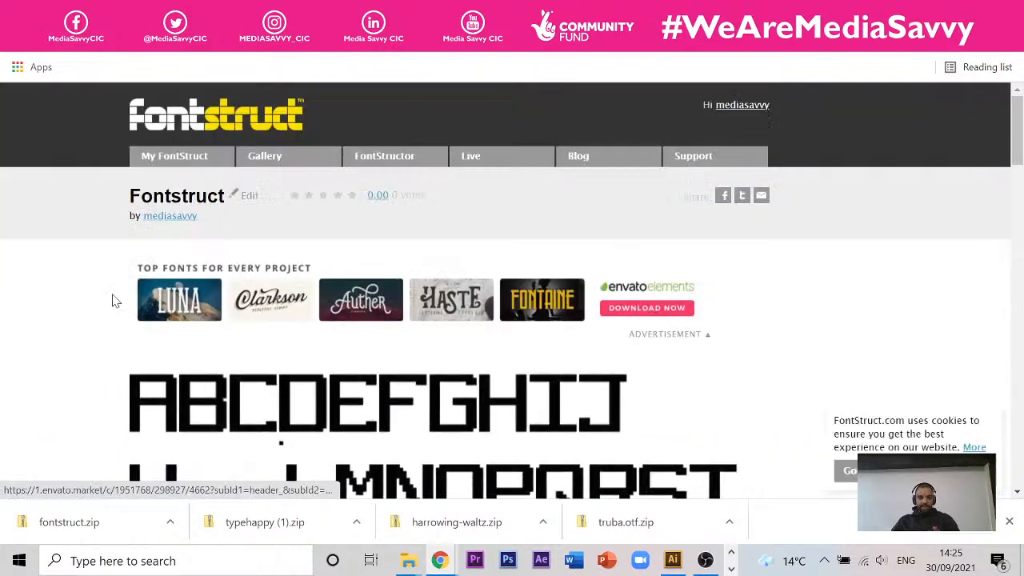
Open the Fontstruct font in the FontStructor editor and look through the Core bricks
scroll(254, 256, "down", 8)
scroll(210, 176, "up", 3)
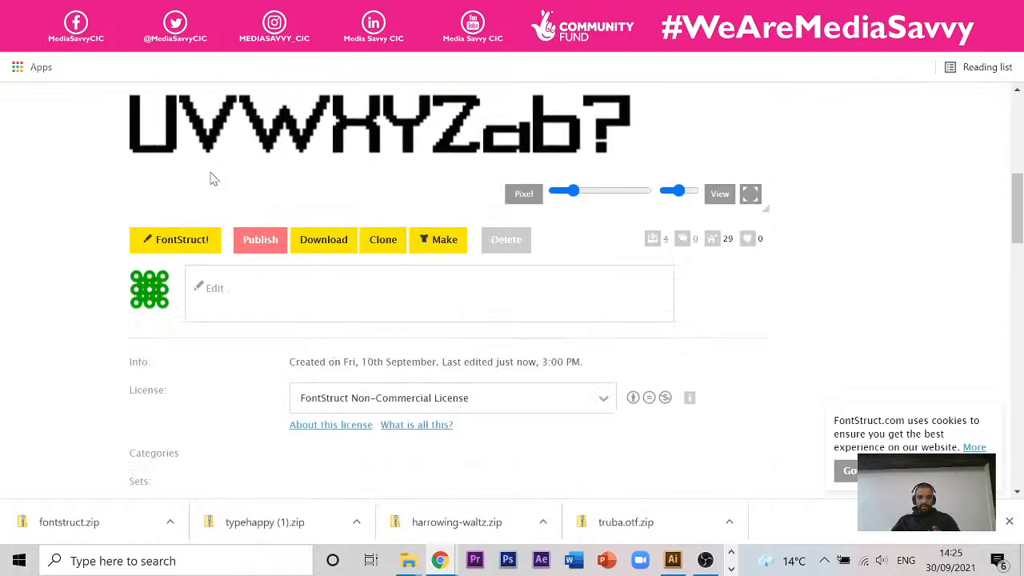
left_click(180, 299)
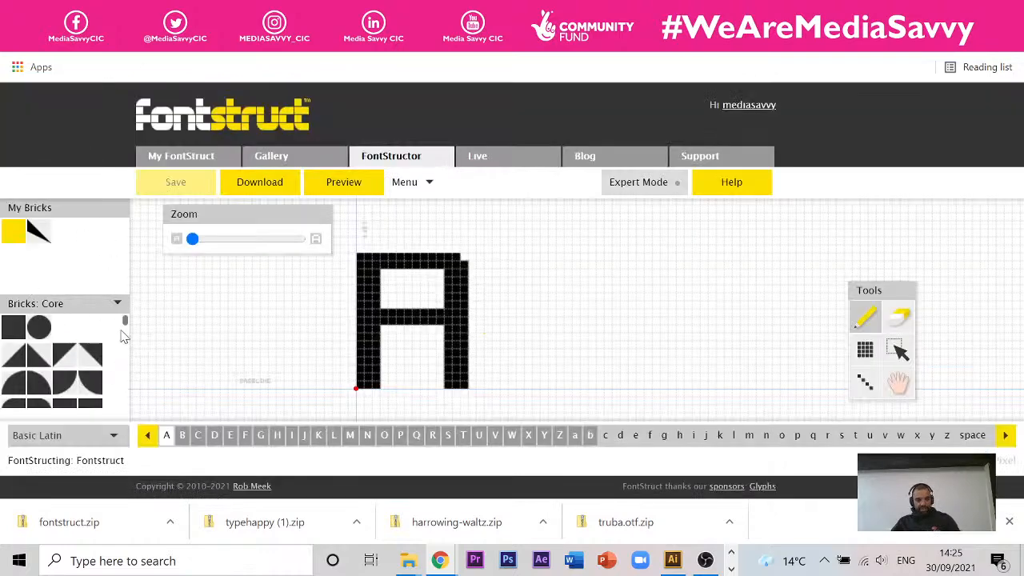
left_click_drag(126, 322, 130, 400)
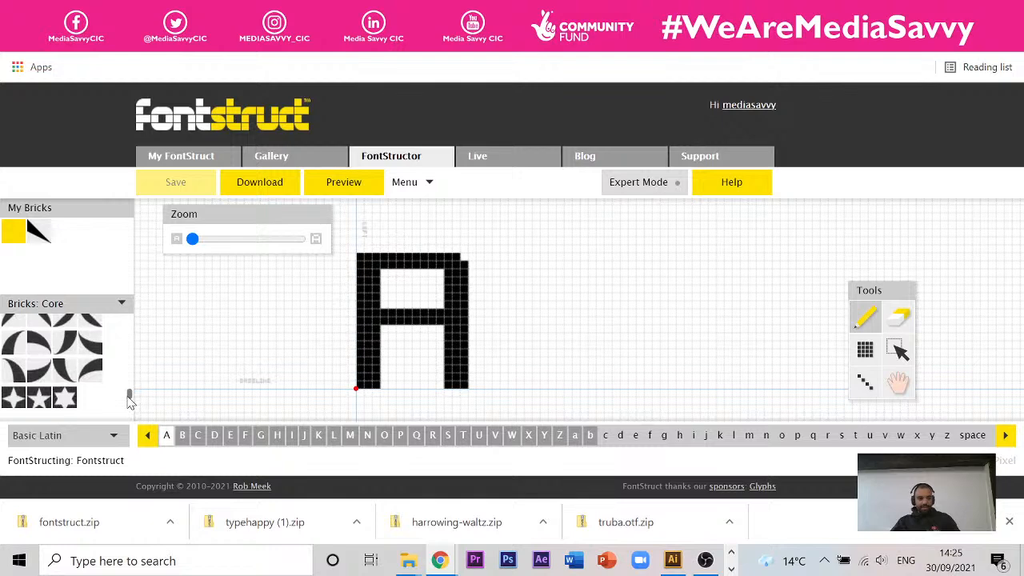
left_click_drag(131, 401, 130, 410)
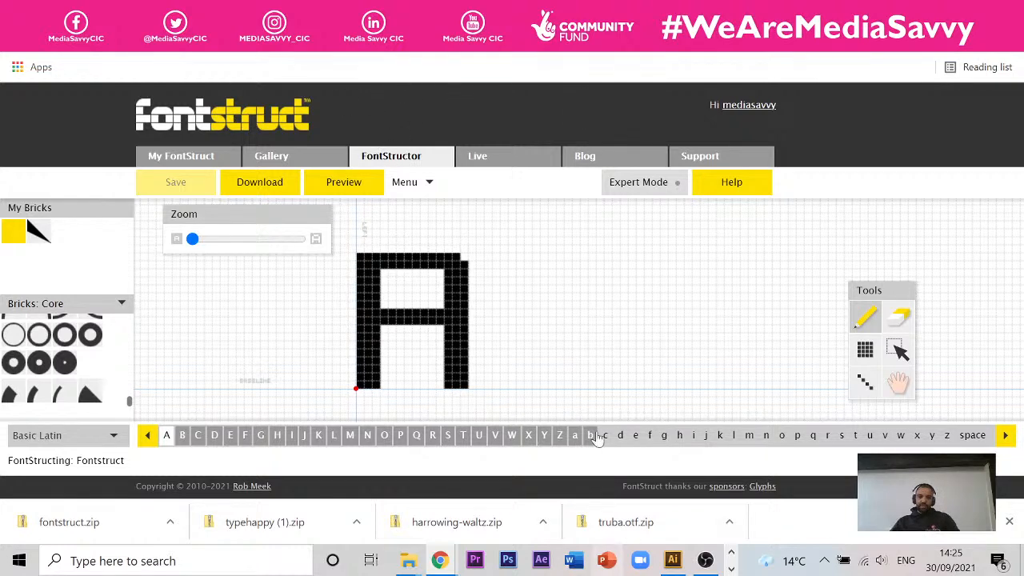
Switch to the Crafty Type Session 2 presentation and go to the "What is Typology?" slide
mouse_move(441, 560)
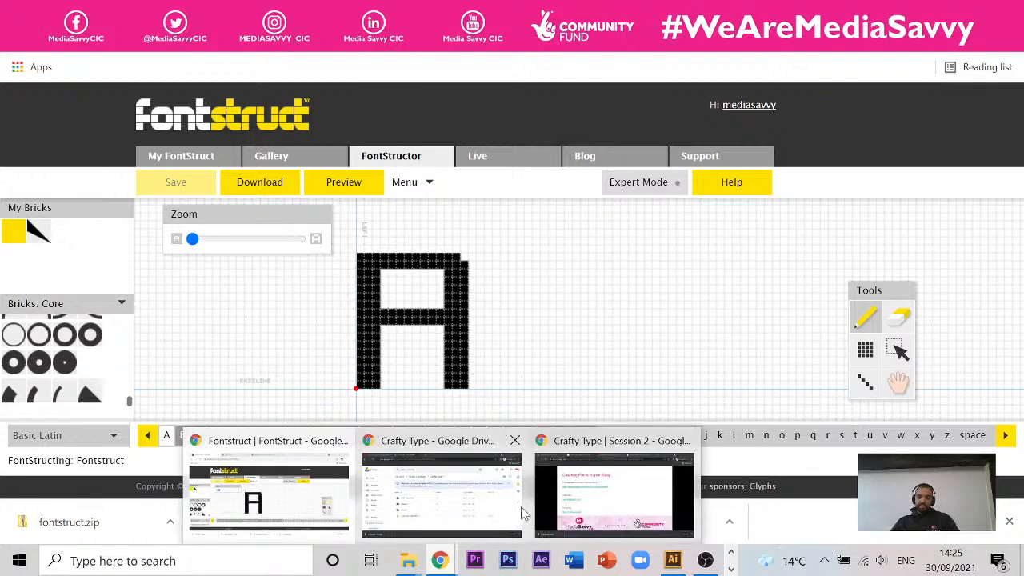
left_click(599, 510)
key("Left")
key("Left")
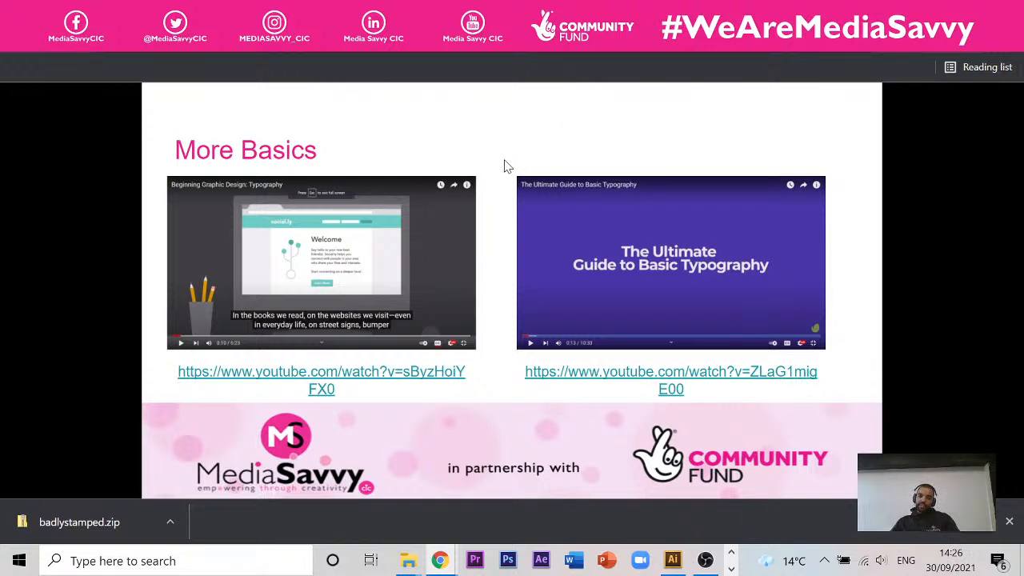
left_click(524, 155)
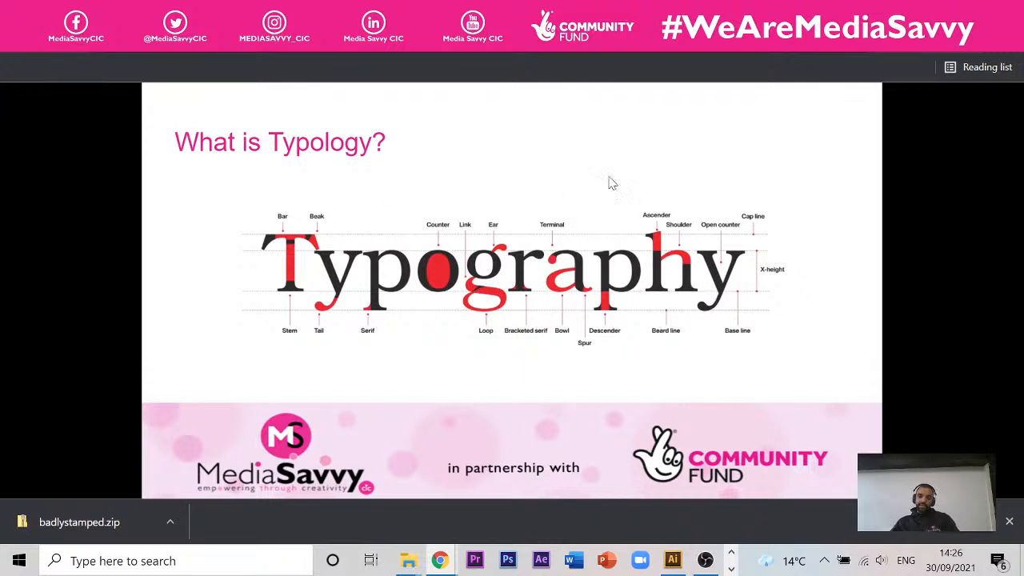
Go back through the slides to the "More Basics" slide with the logo design letterforms video
key("Left")
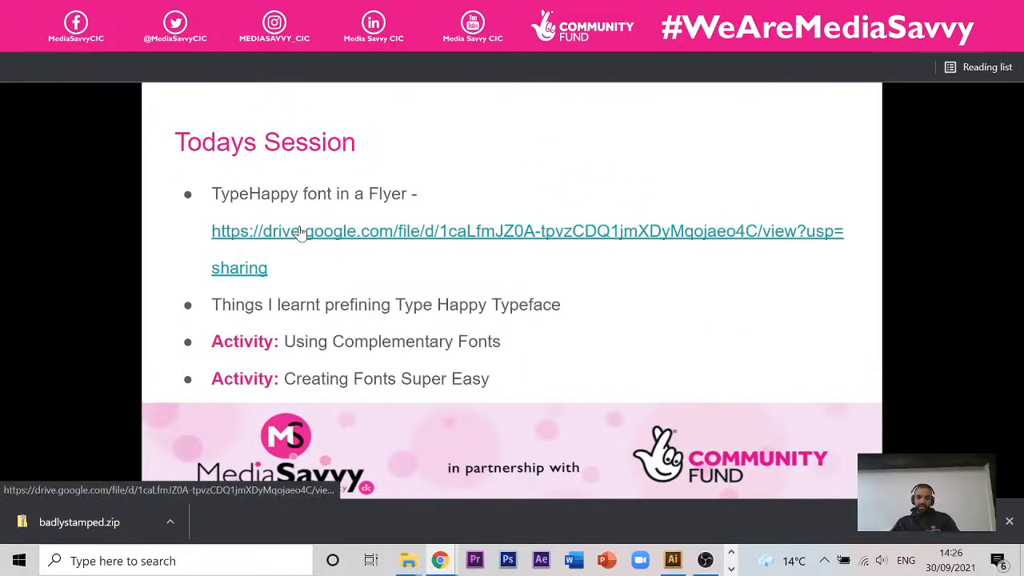
key("Left")
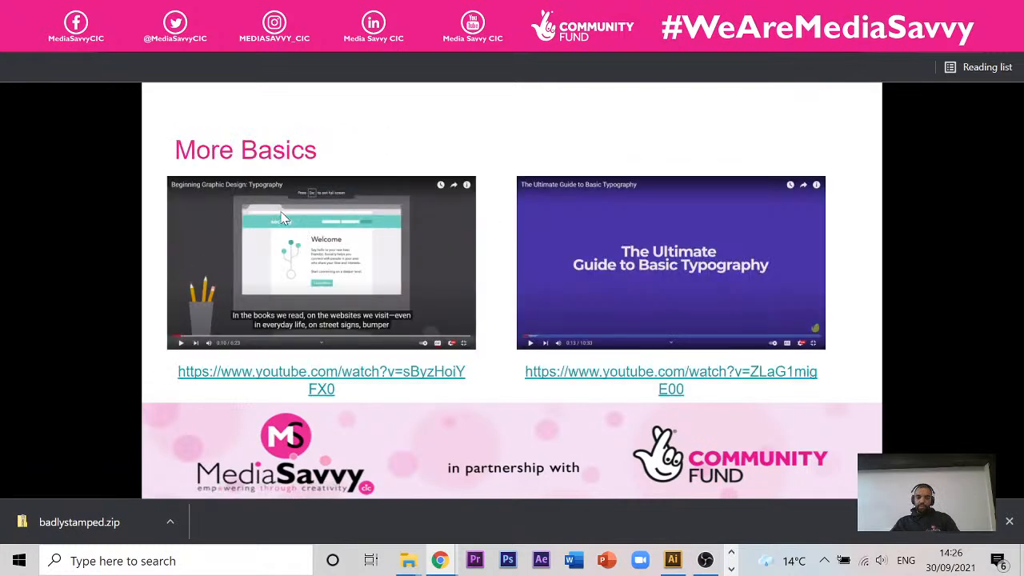
key("Left")
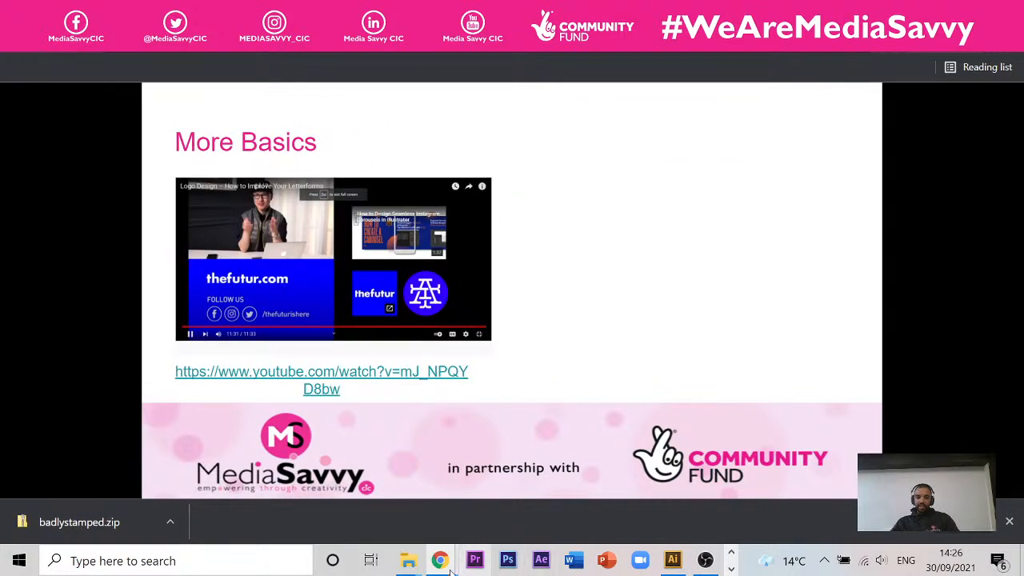
Switch to the browser window with the FontStruct editor and show the Type Happy 1 font in Calligraphr
mouse_move(450, 569)
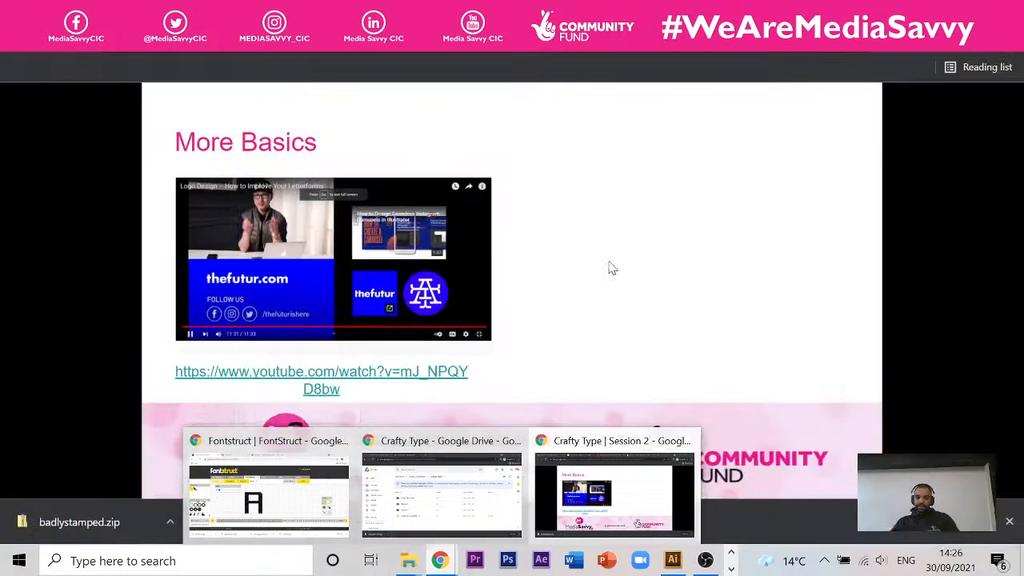
left_click(287, 488)
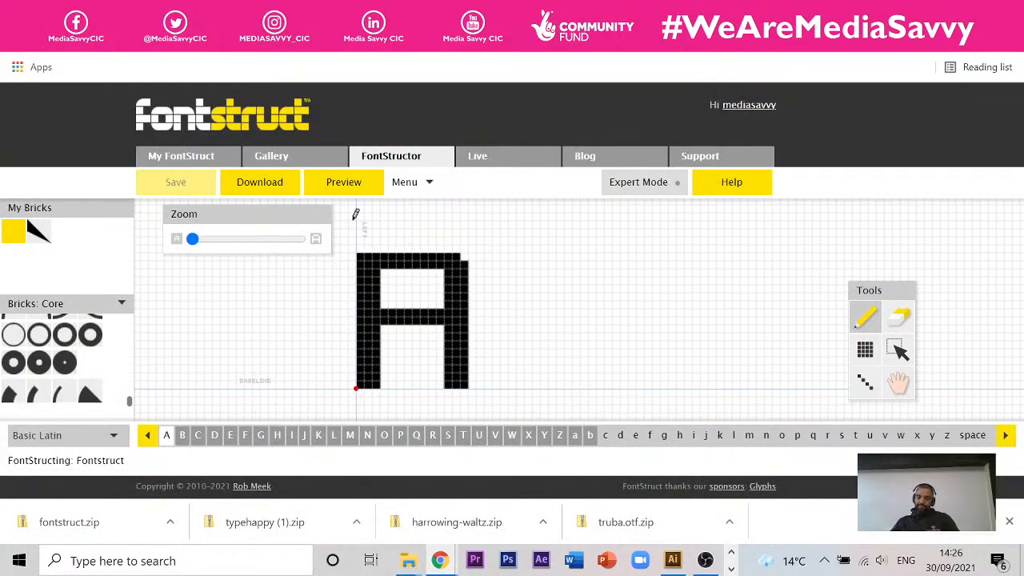
left_click(364, 13)
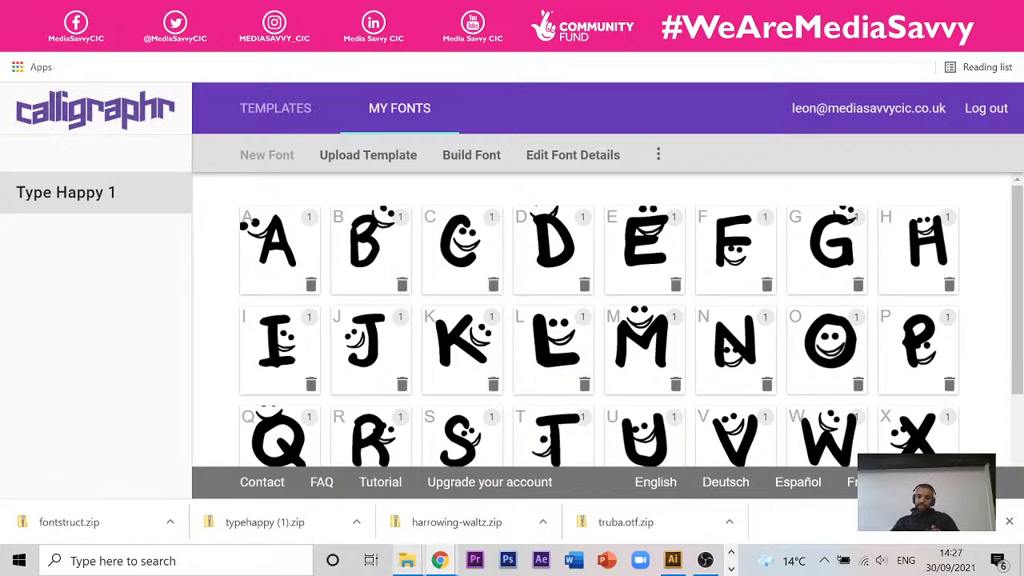
Open the Calligraphr login page in a new tab of the Crafty Type Google Drive window
mouse_move(440, 560)
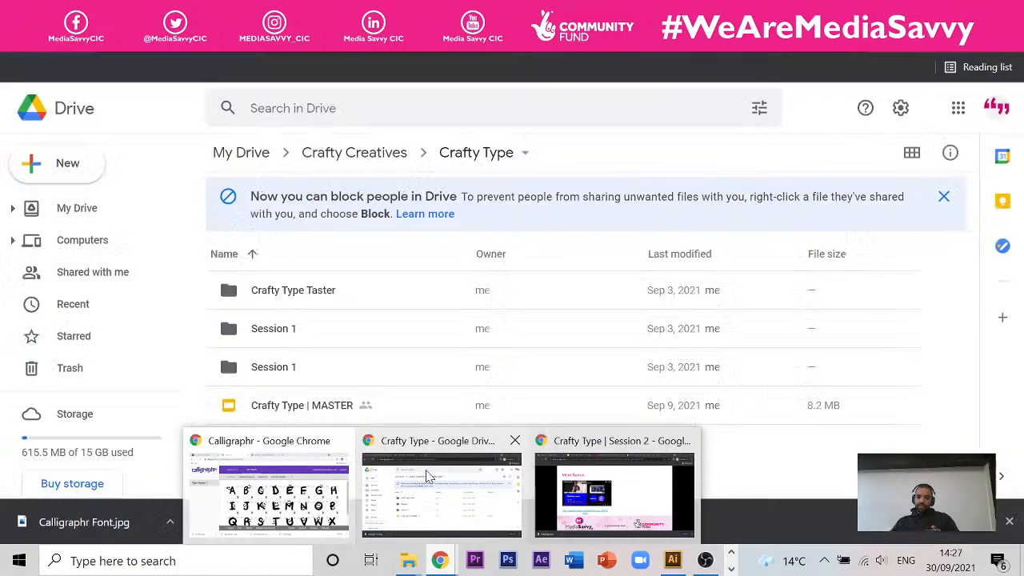
left_click(428, 476)
key("ctrl+shift+n")
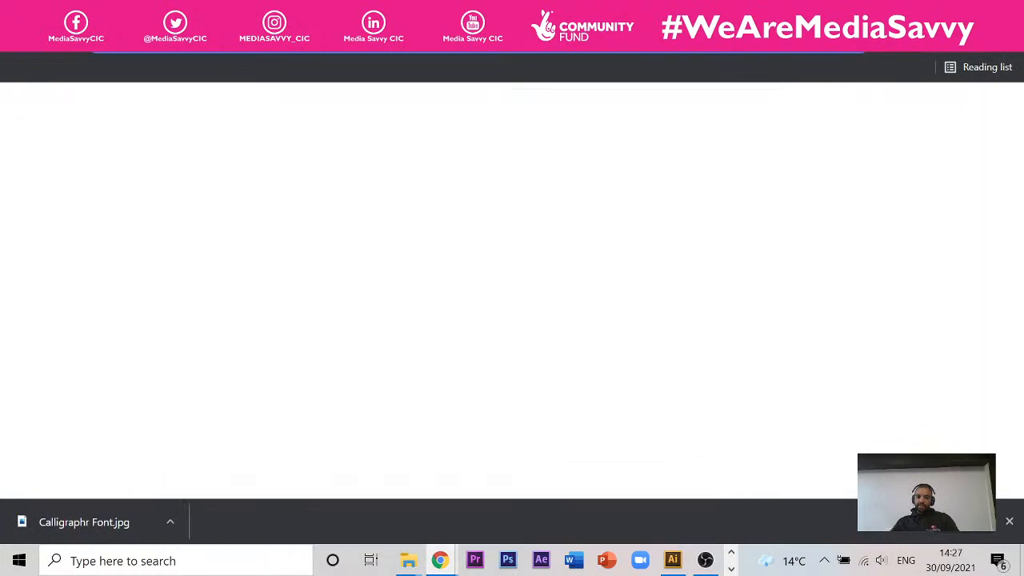
type("ca")
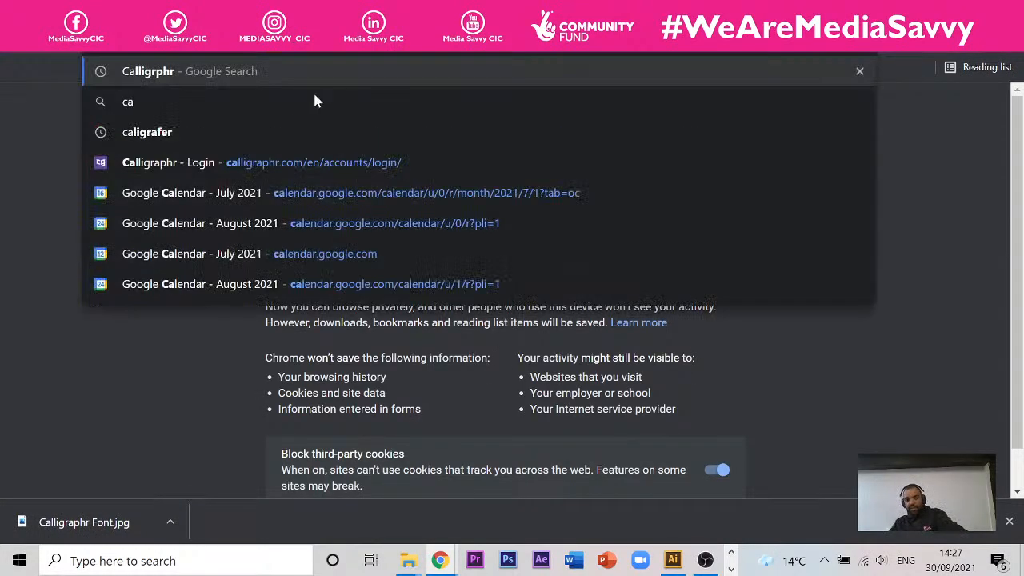
left_click(263, 166)
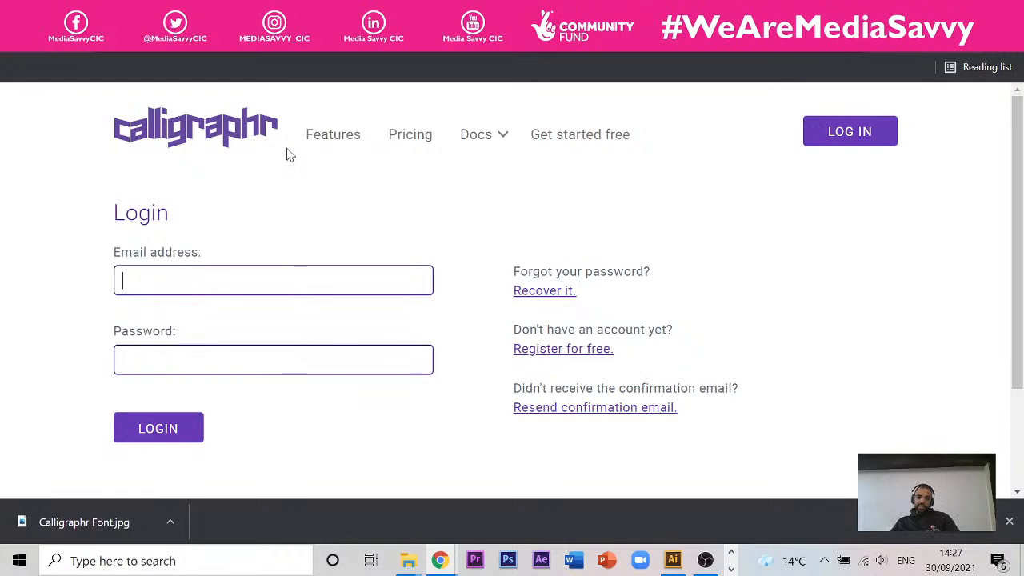
Open the Calligraphr pricing page and compare the Free and Pro plans
left_click(411, 137)
scroll(466, 329, "down", 1)
scroll(418, 238, "down", 4)
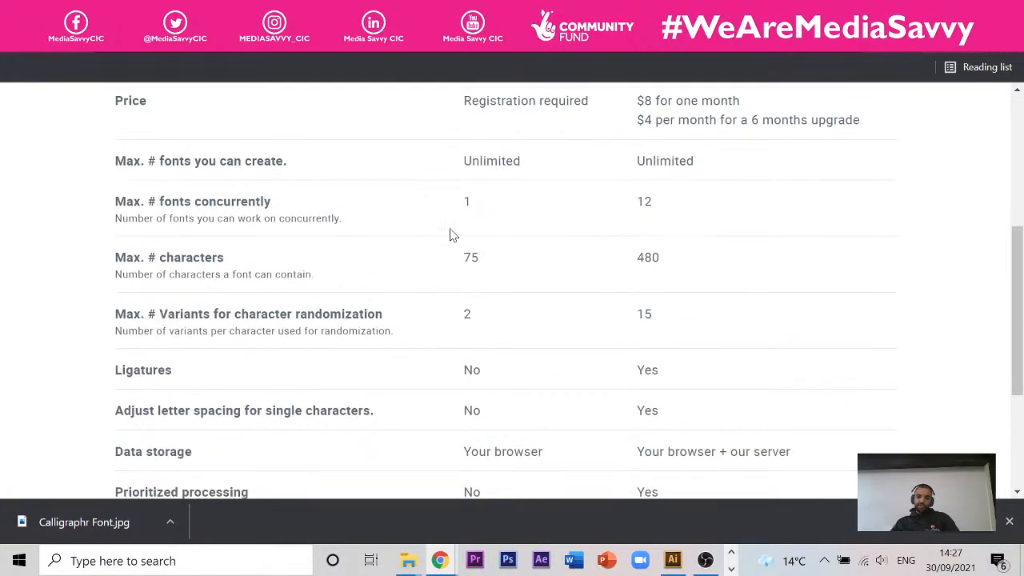
scroll(432, 240, "up", 2)
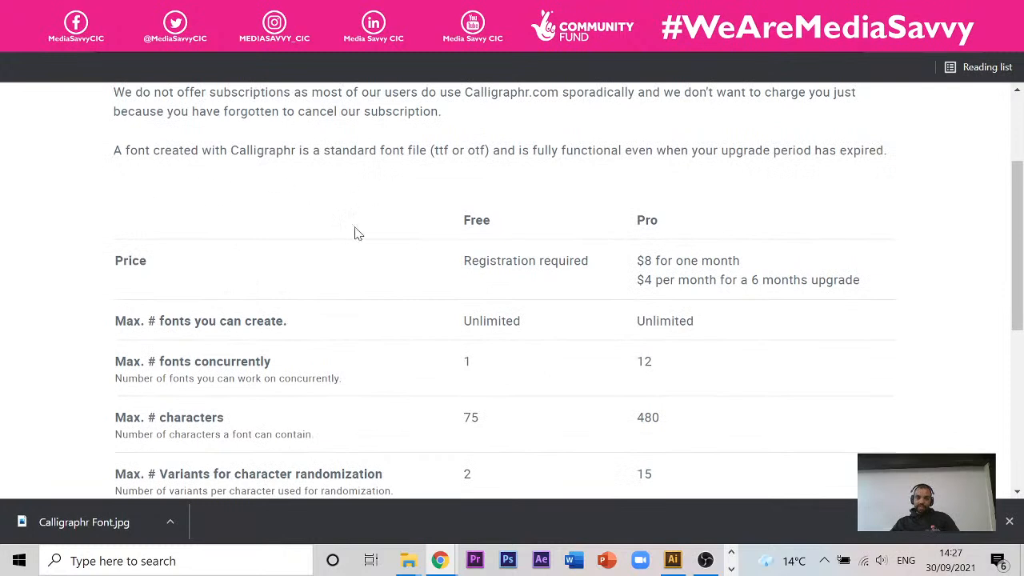
scroll(480, 208, "down", 2)
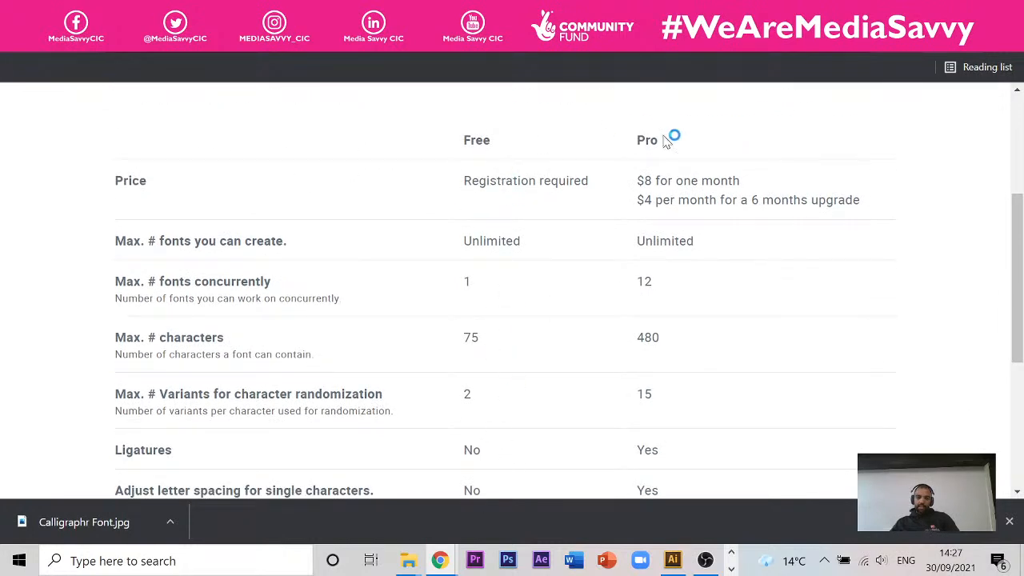
scroll(638, 413, "down", 2)
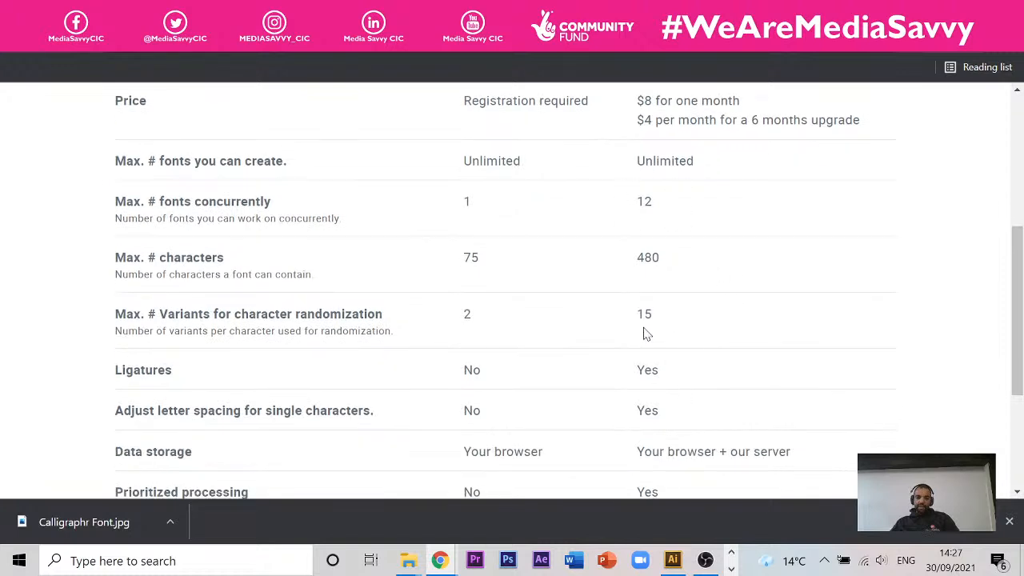
scroll(406, 330, "up", 2)
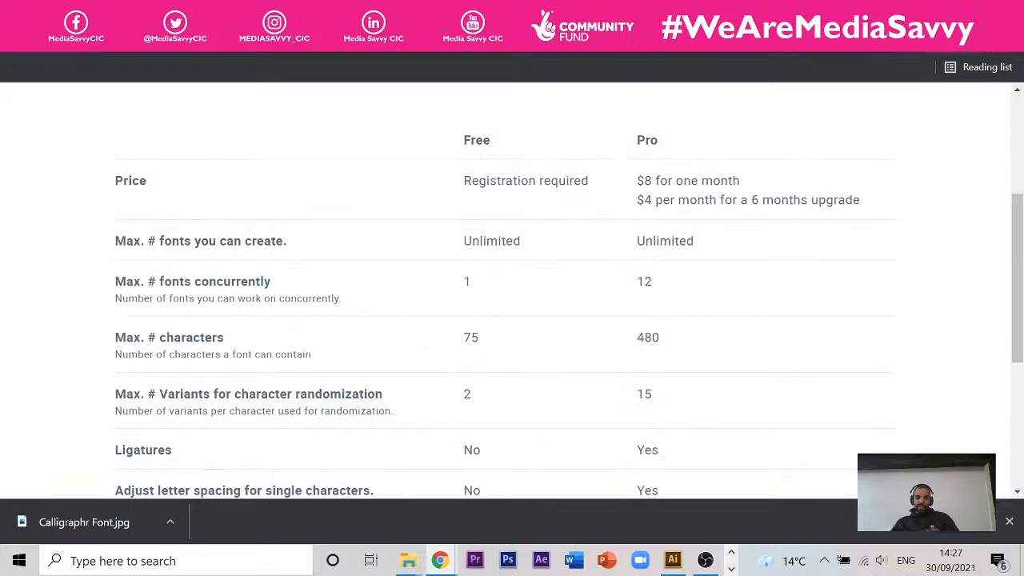
Highlight the Free plan's maximum number of characters and review the rest of the plan comparison
double_click(471, 337)
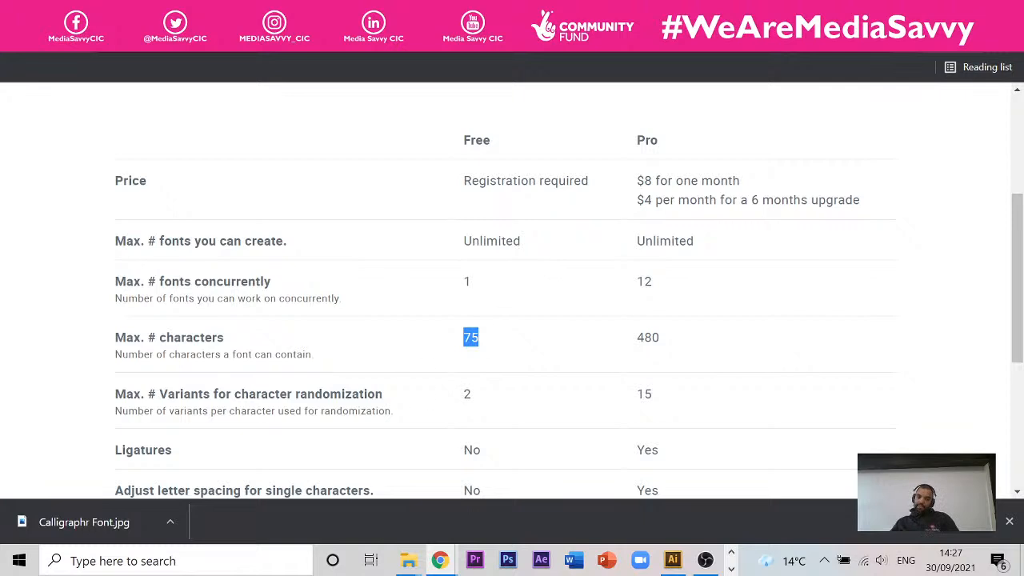
scroll(473, 415, "down", 1)
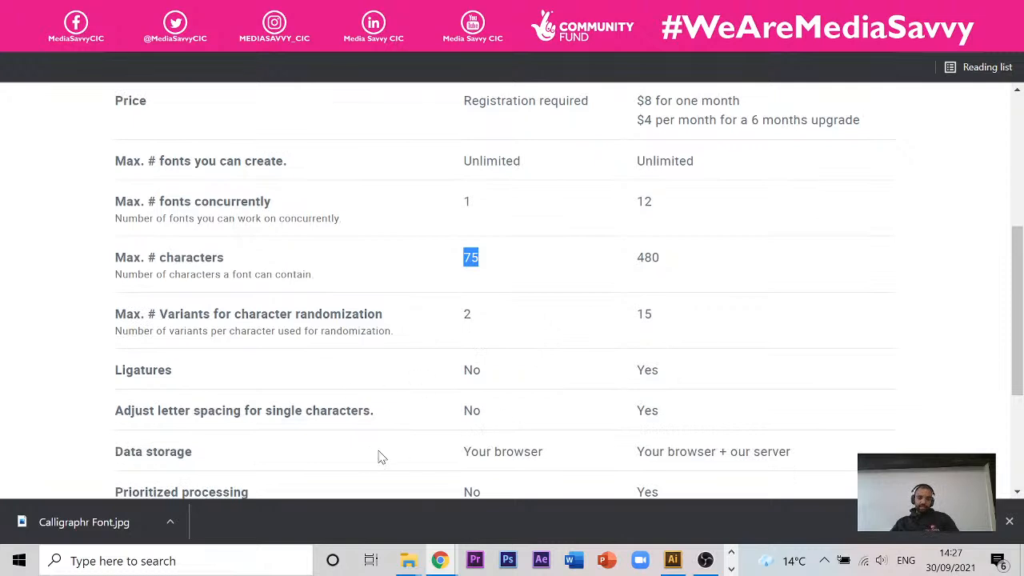
scroll(381, 457, "down", 1)
scroll(327, 409, "down", 1)
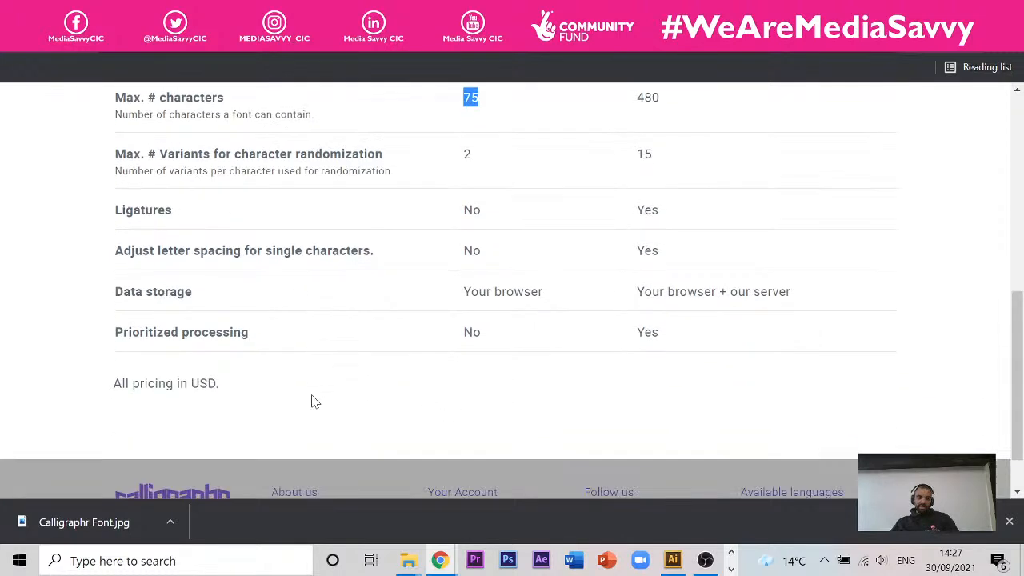
scroll(313, 399, "up", 3)
scroll(512, 287, "up", 1)
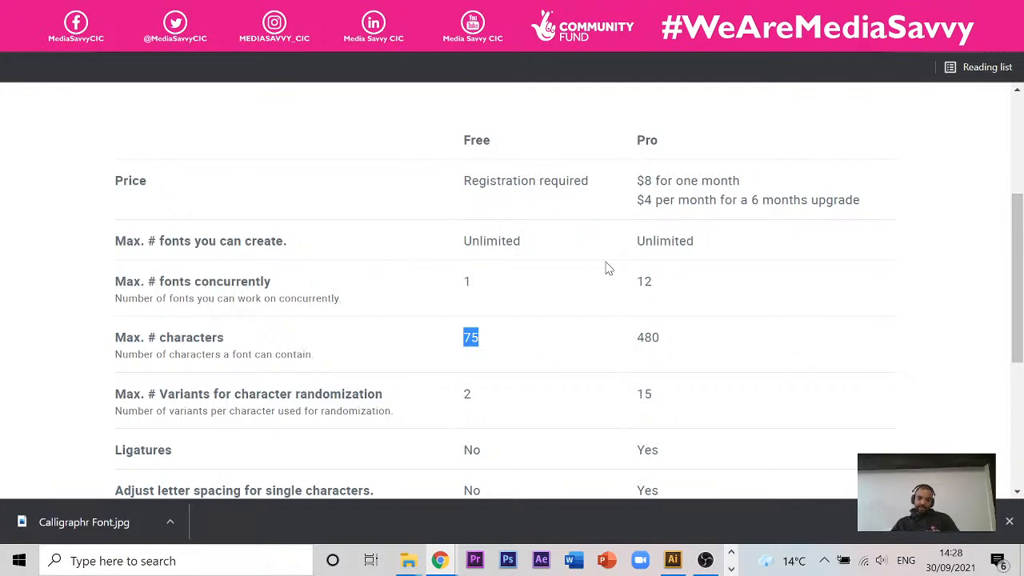
scroll(483, 304, "up", 3)
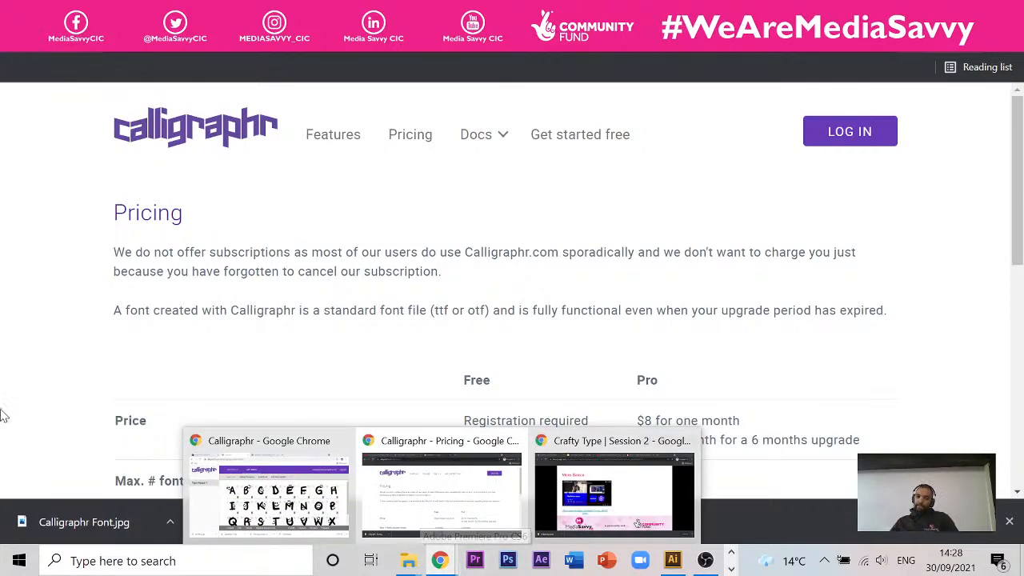
Return to the logged-in Calligraphr account and choose the Minimal English character set for the template
left_click(265, 452)
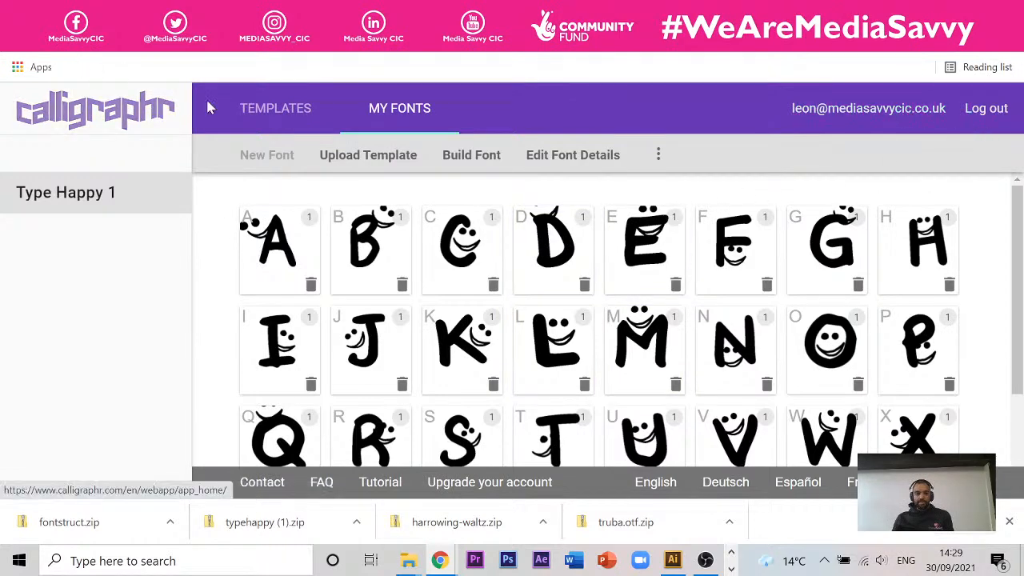
left_click(258, 109)
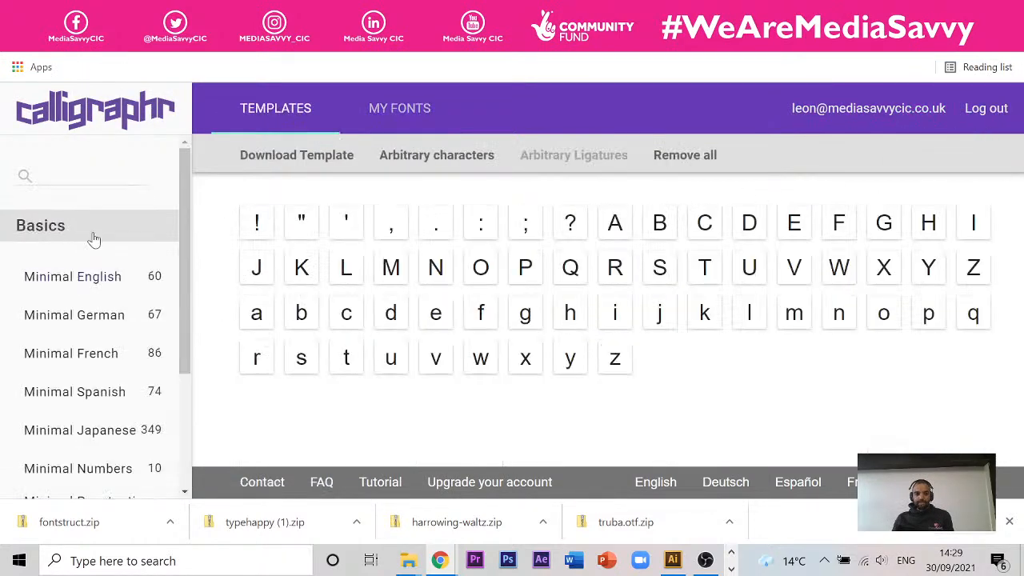
left_click(100, 275)
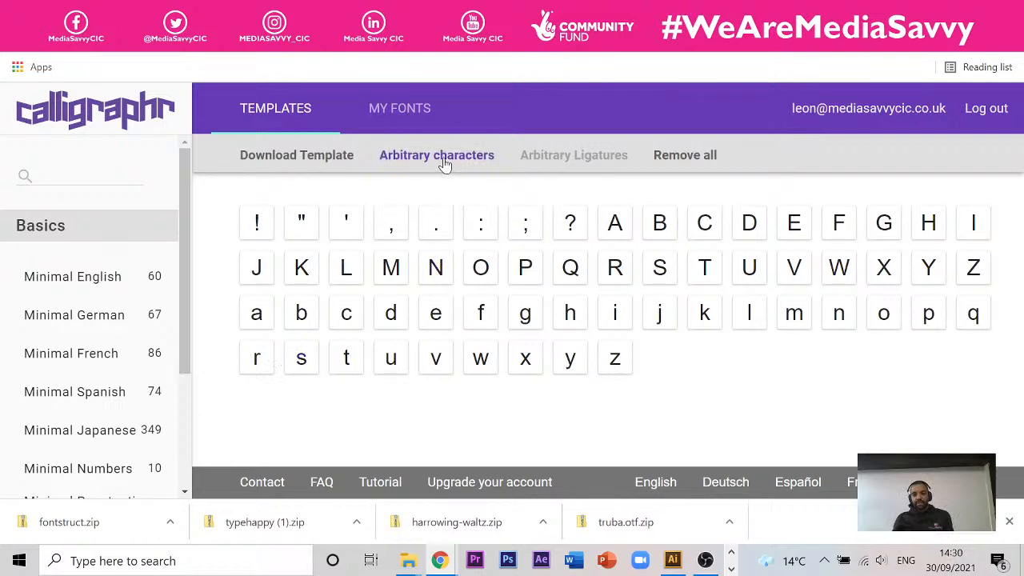
Look through the Armenian and Block Elements sets offered as arbitrary characters for the template
left_click(389, 158)
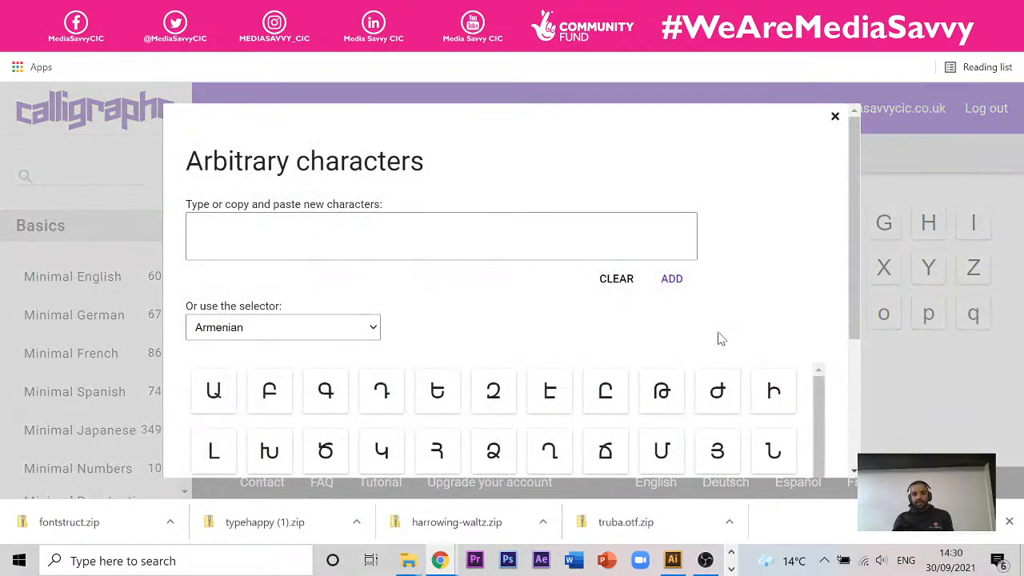
left_click_drag(846, 266, 873, 418)
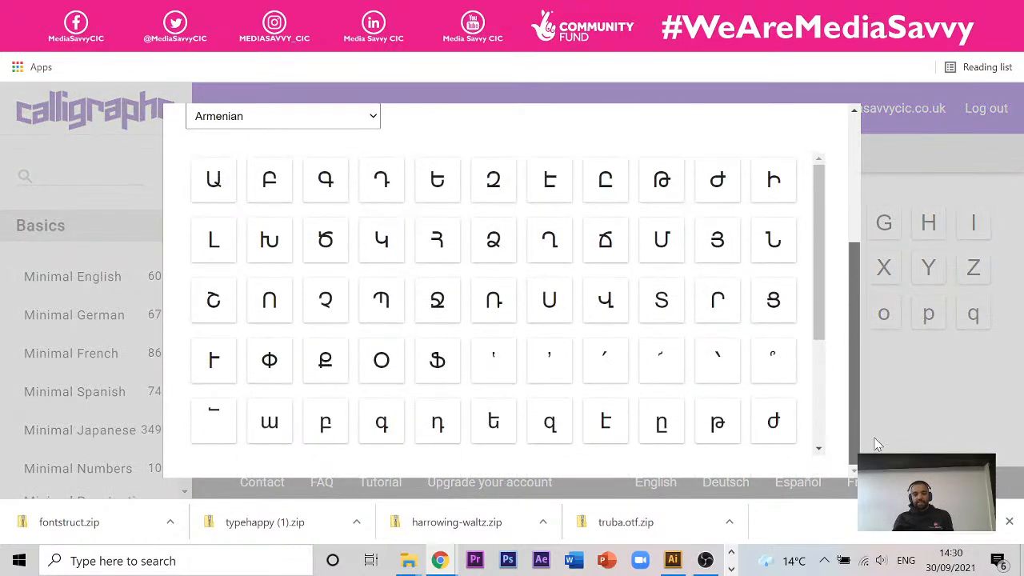
scroll(872, 416, "up", 2)
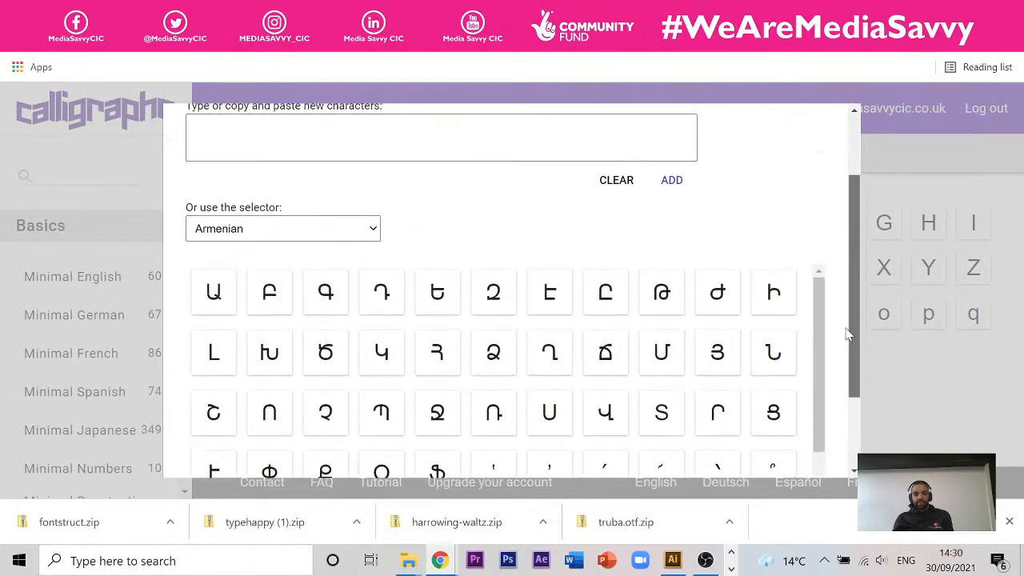
left_click(329, 231)
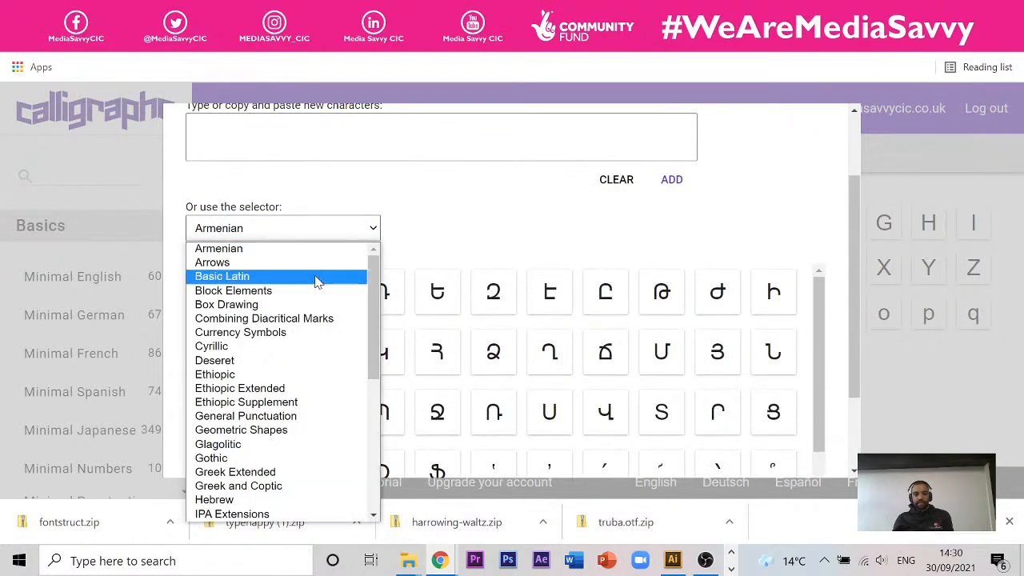
left_click(261, 291)
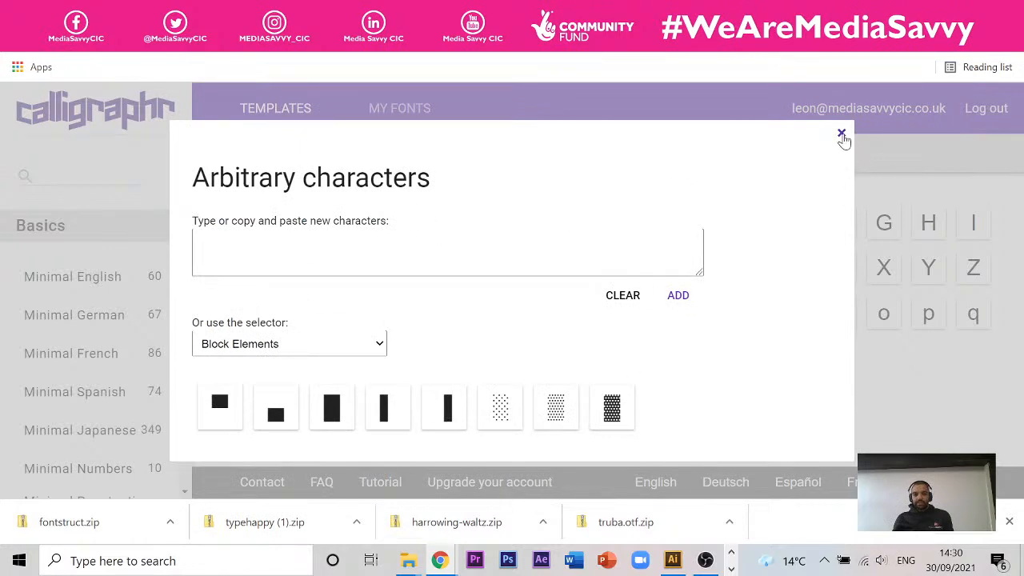
left_click(841, 133)
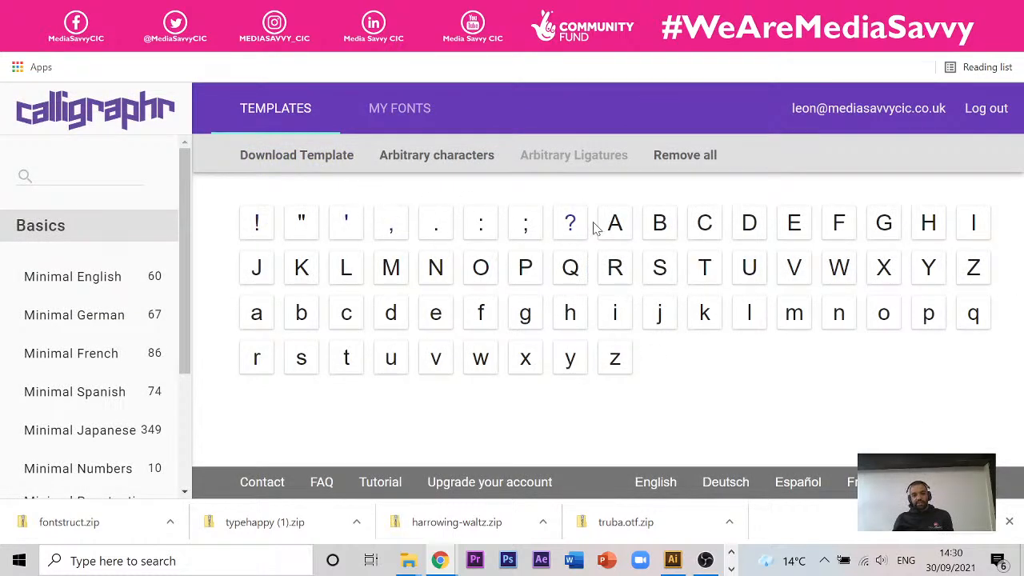
Delete the semicolon glyph from the template, keeping the letter A
left_click(621, 229)
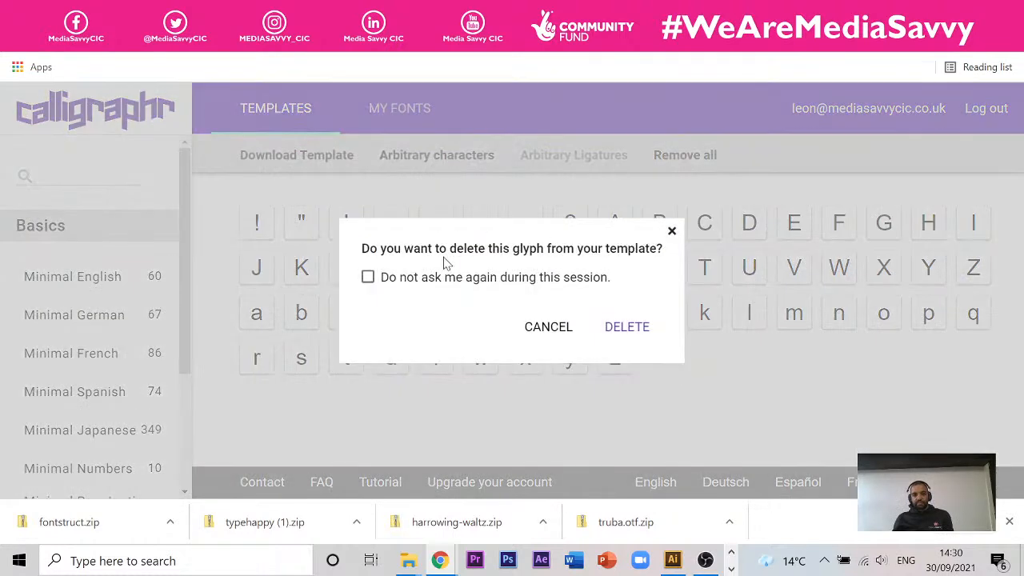
left_click(548, 328)
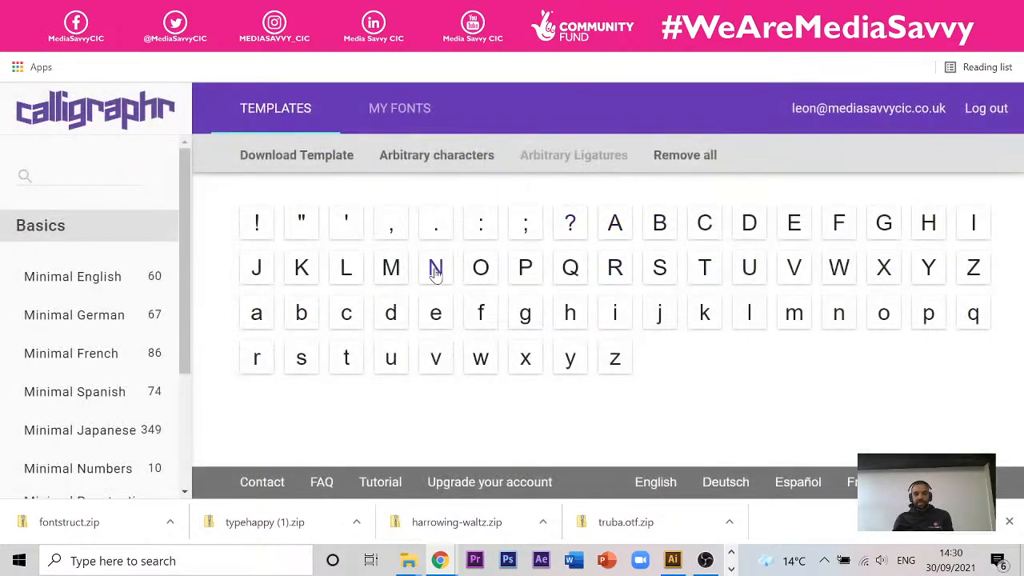
left_click(529, 230)
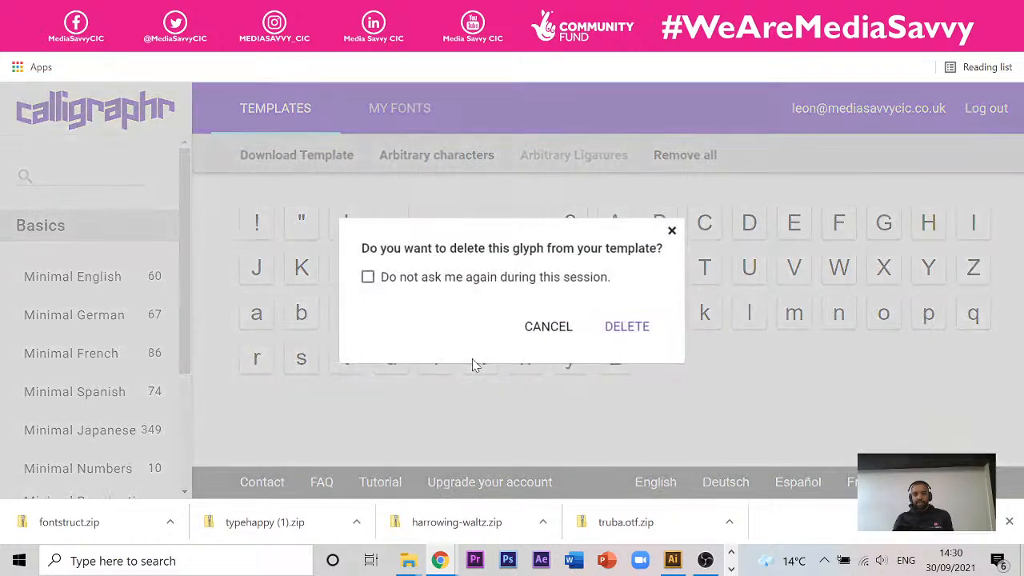
left_click(631, 329)
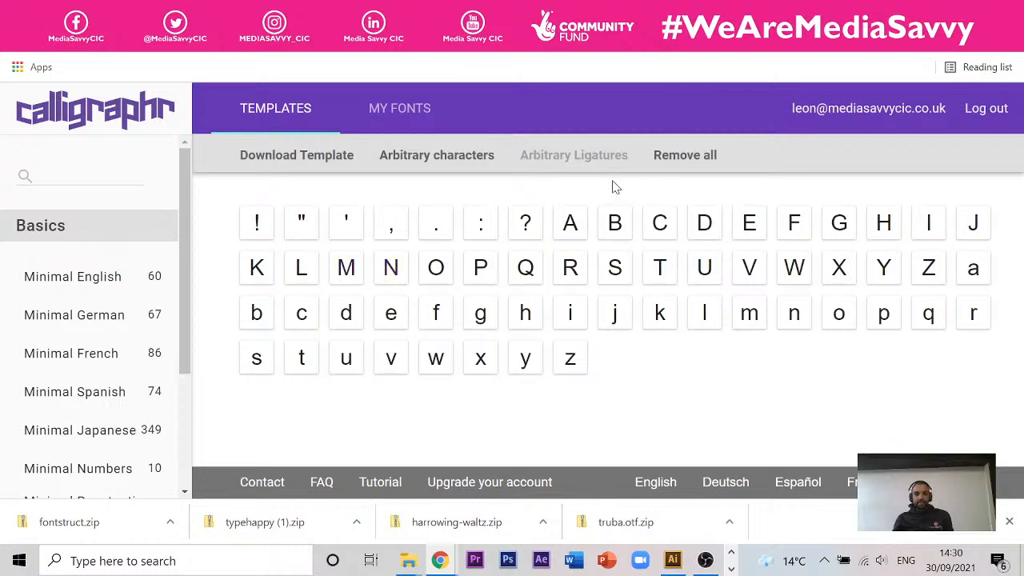
Add a question mark ("?") to the template as an arbitrary character
left_click(442, 162)
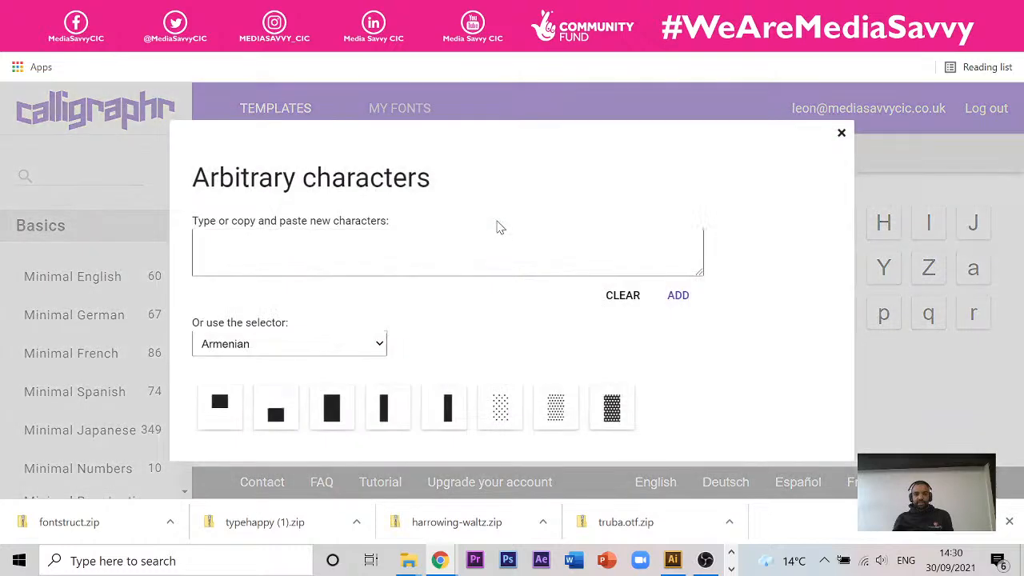
left_click(372, 344)
left_click(439, 287)
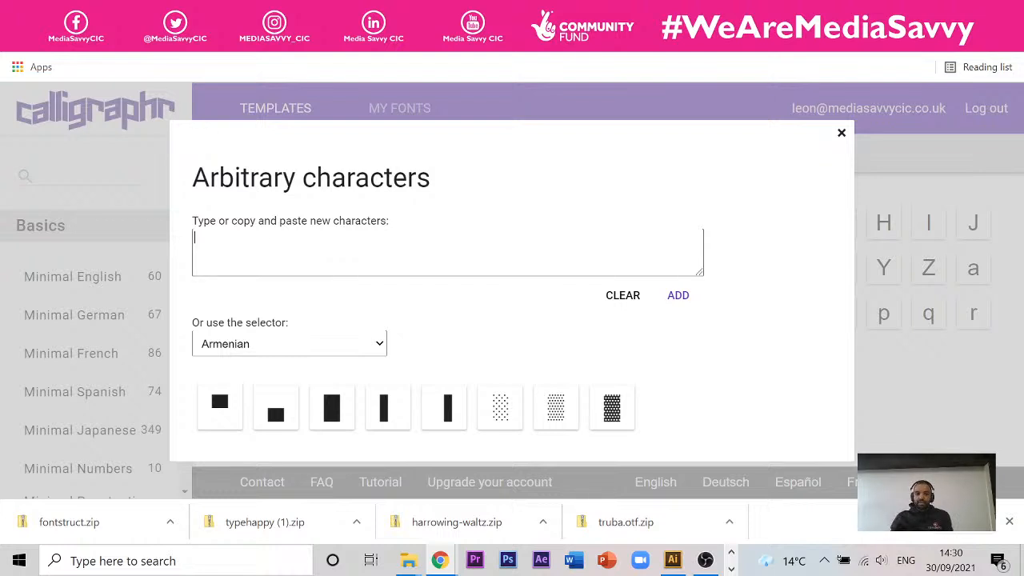
type("?")
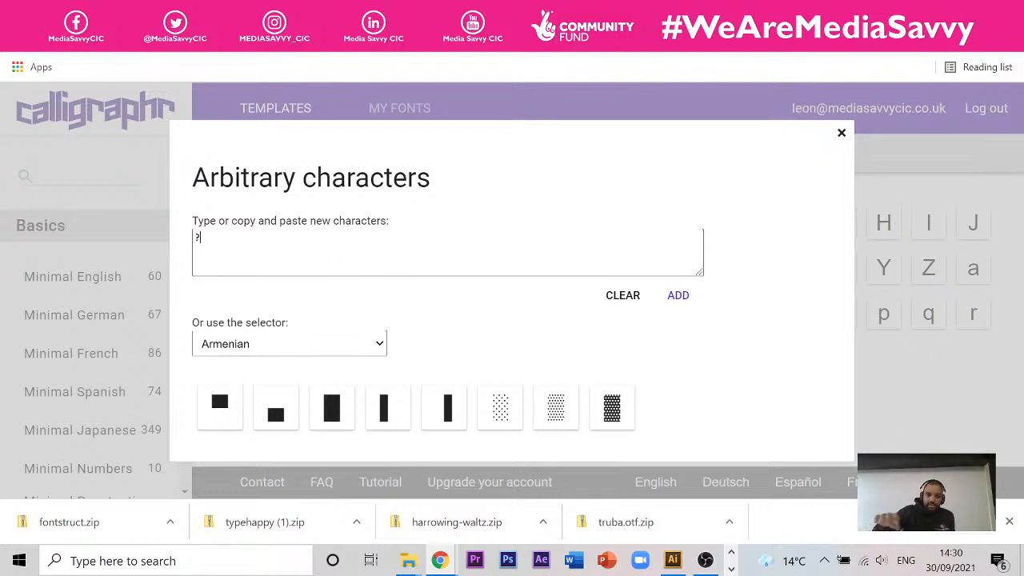
left_click(678, 295)
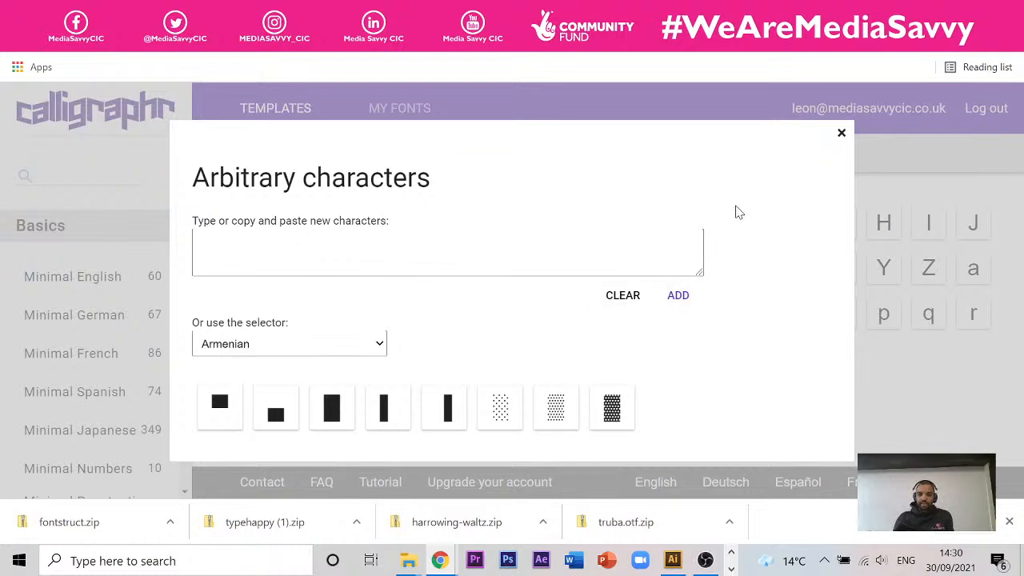
left_click(841, 134)
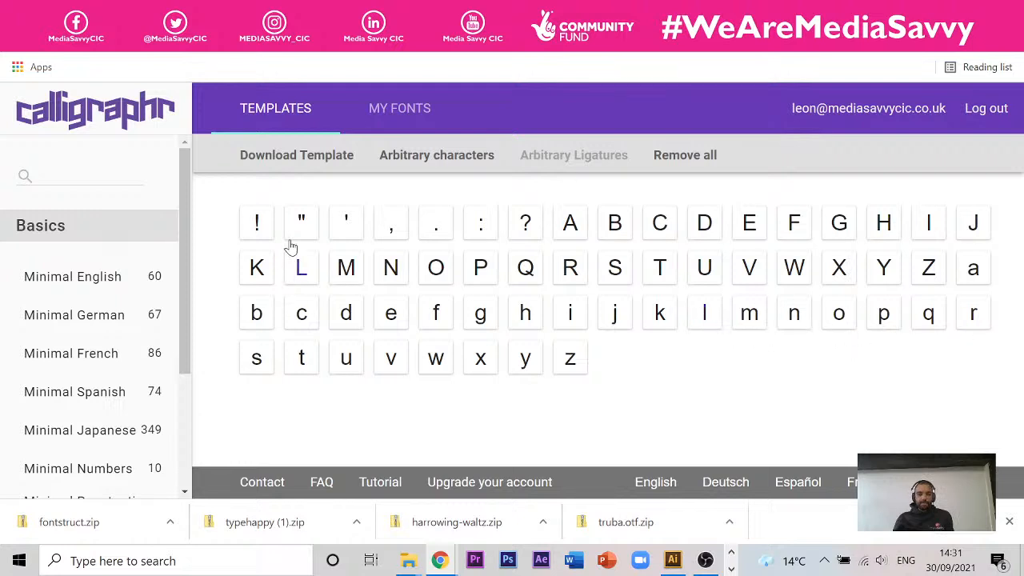
Download the template as a PNG named Calligraphr-Template with helplines drawn, and open the generated image
left_click(311, 160)
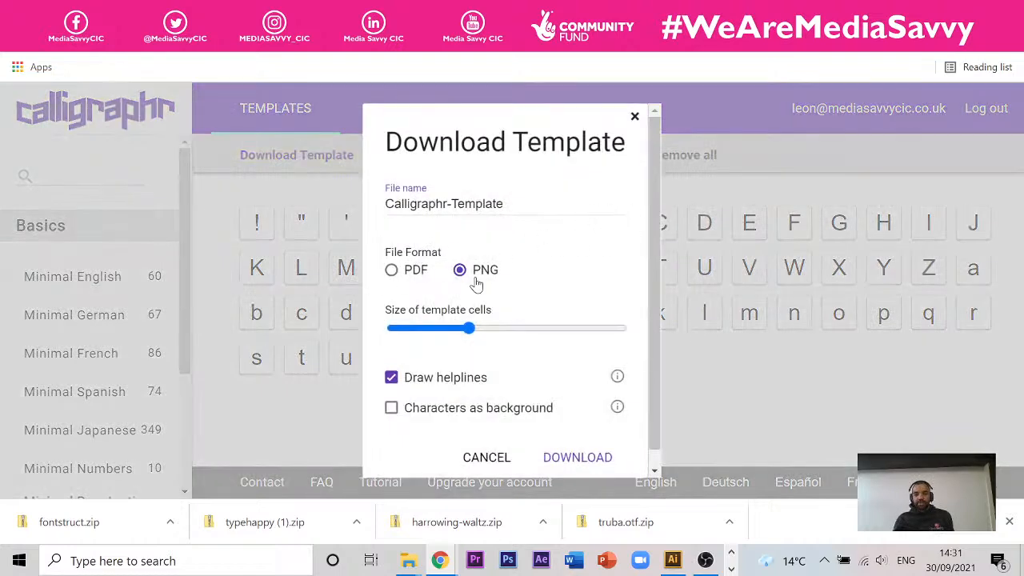
left_click(575, 462)
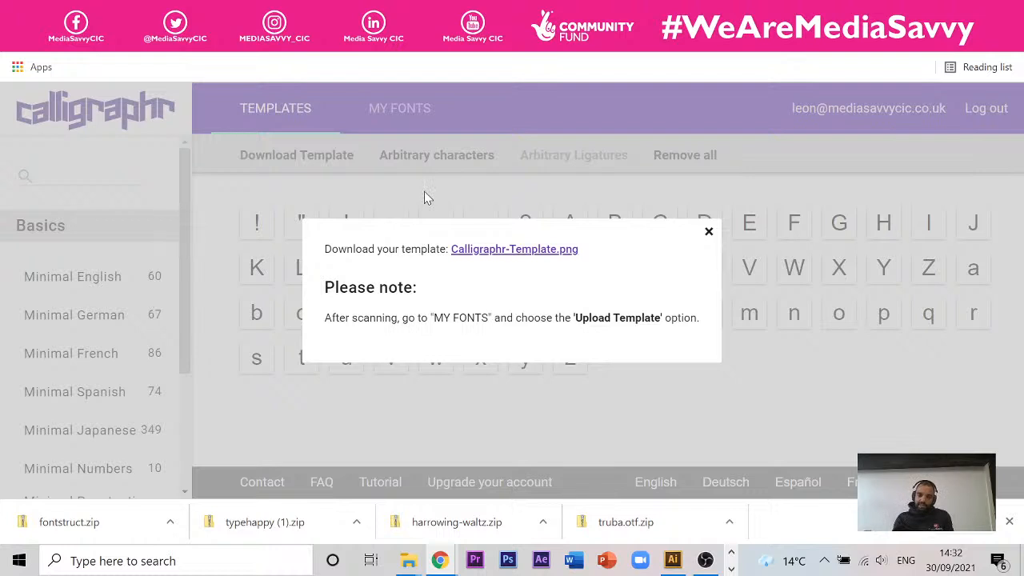
left_click(534, 250)
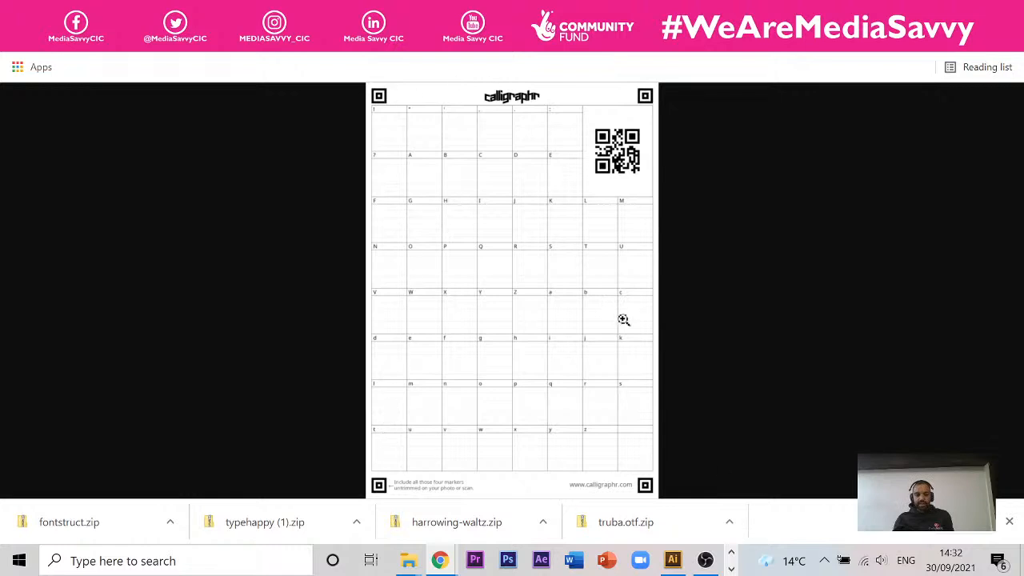
Examine the template image up close, including its character cells, writing guide lines and corner markers
left_click(423, 148)
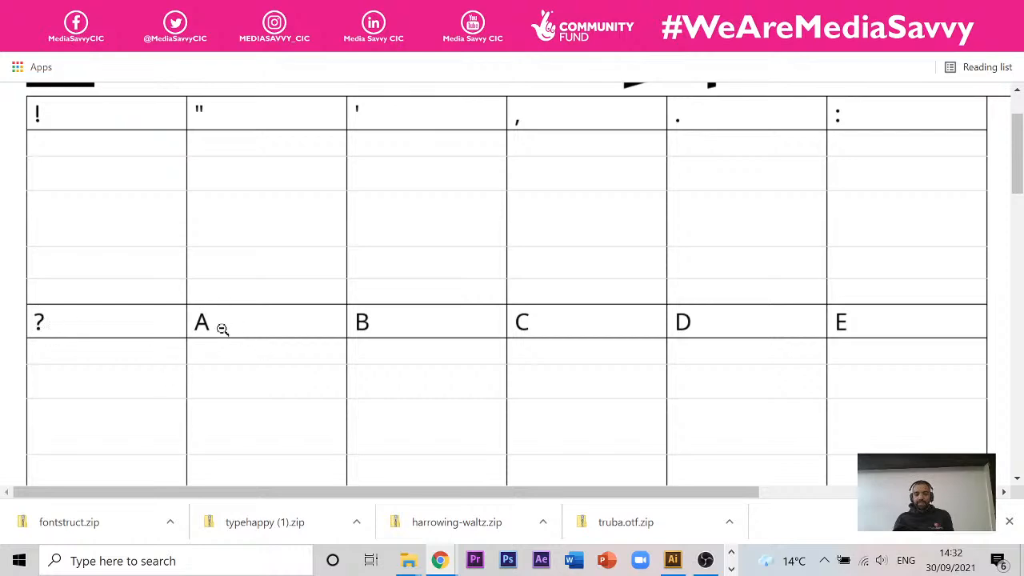
scroll(744, 328, "down", 20)
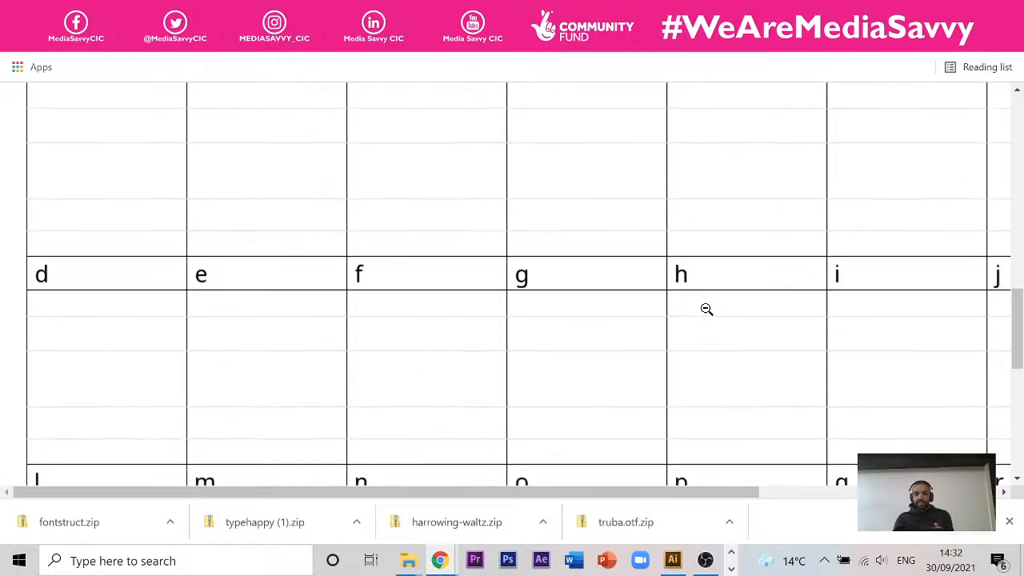
scroll(580, 347, "down", 3)
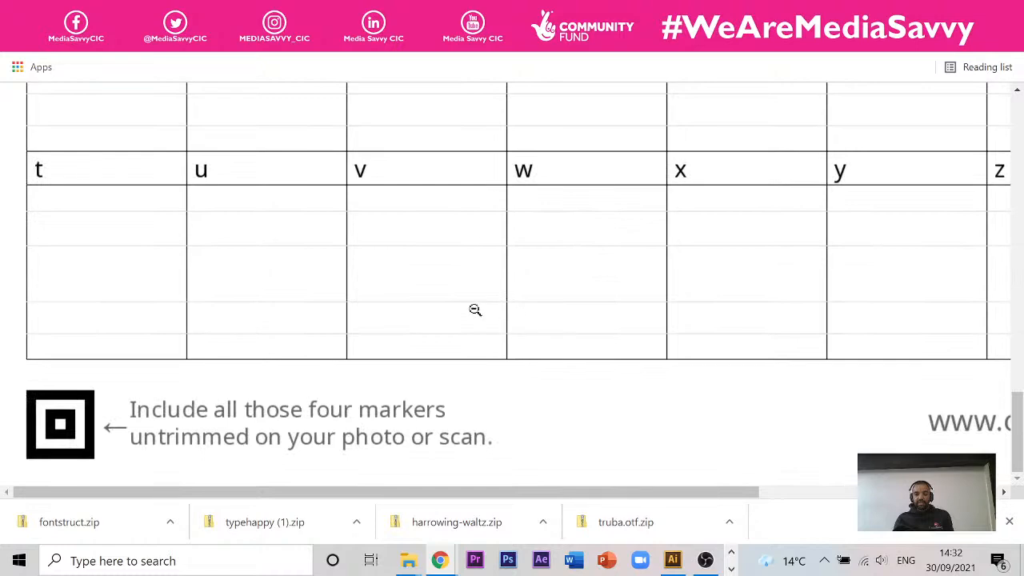
scroll(469, 306, "up", 15)
scroll(404, 320, "up", 6)
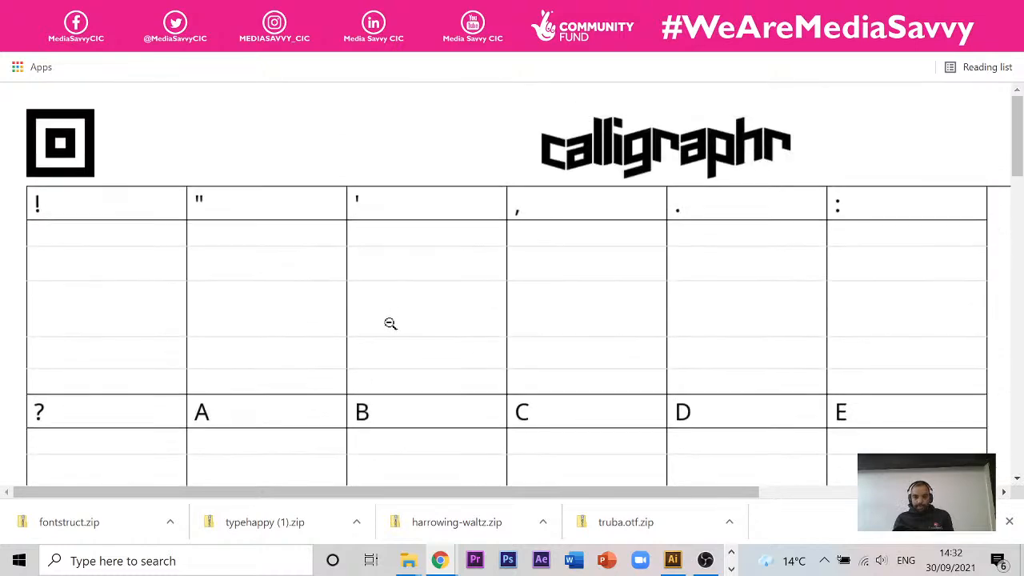
scroll(392, 228, "down", 1)
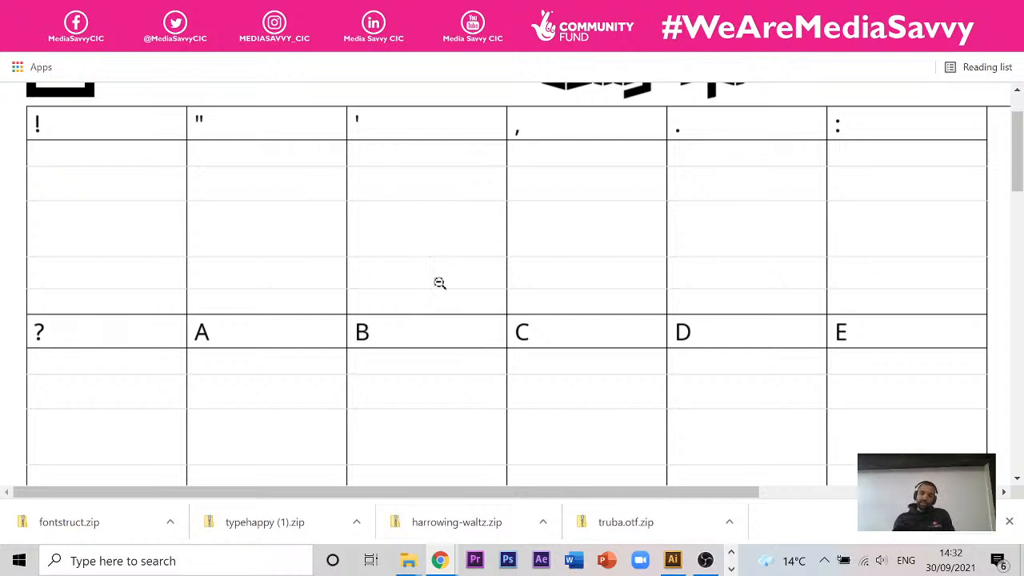
scroll(511, 237, "down", 3)
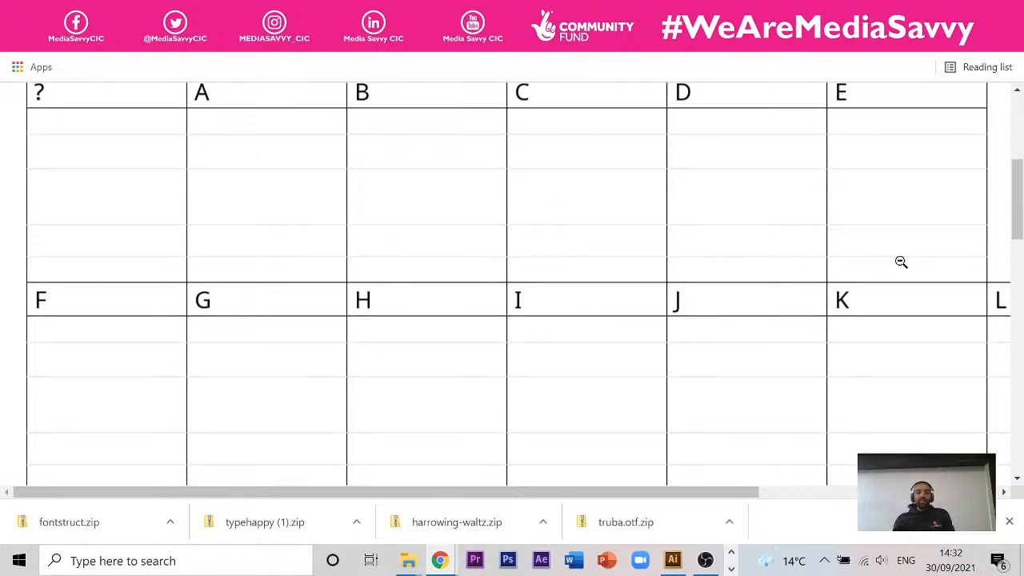
scroll(472, 228, "up", 4)
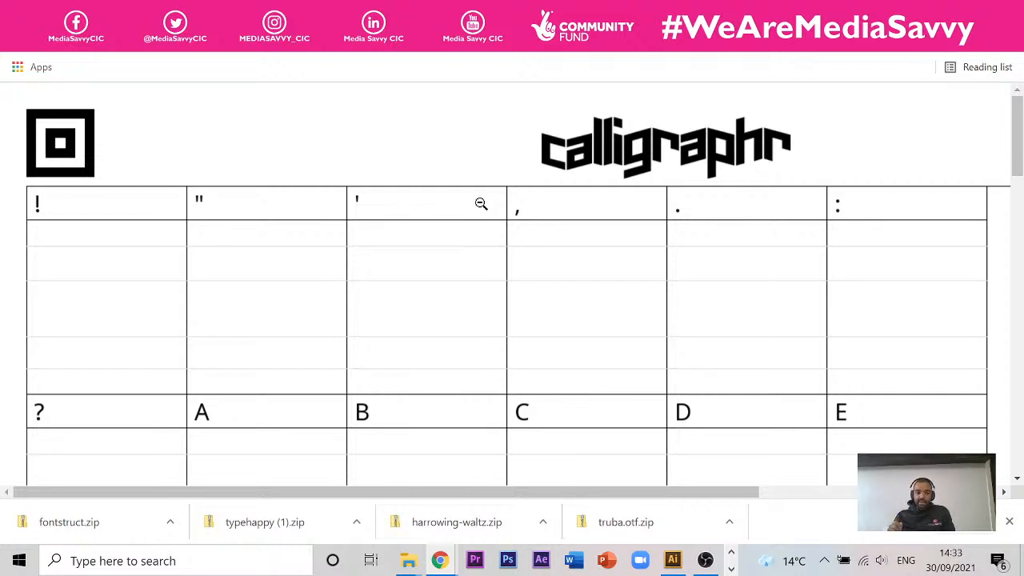
scroll(457, 245, "down", 4)
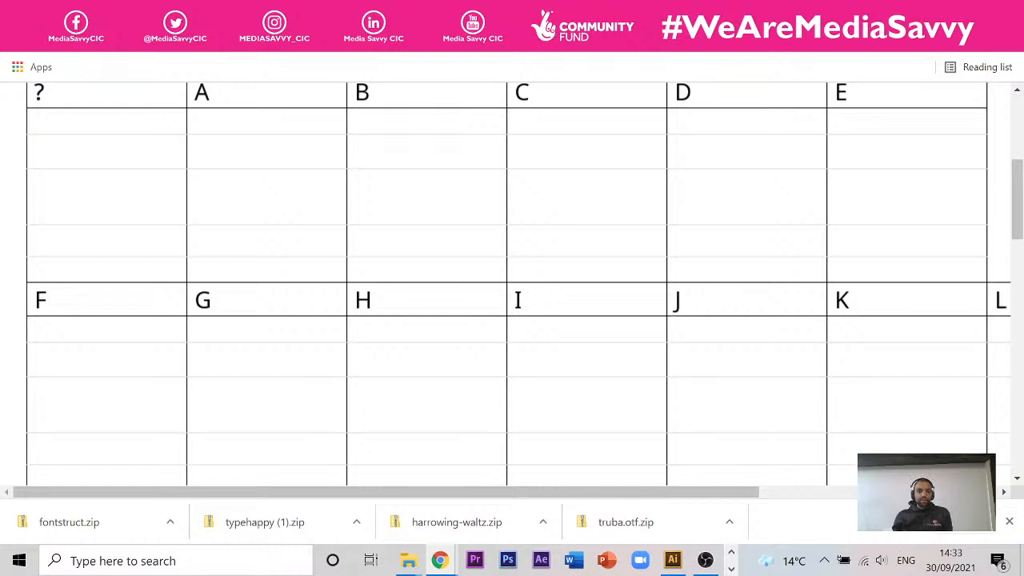
View the filled-in Calligraphr Font image from the Downloads folder in File Explorer
left_click(674, 561)
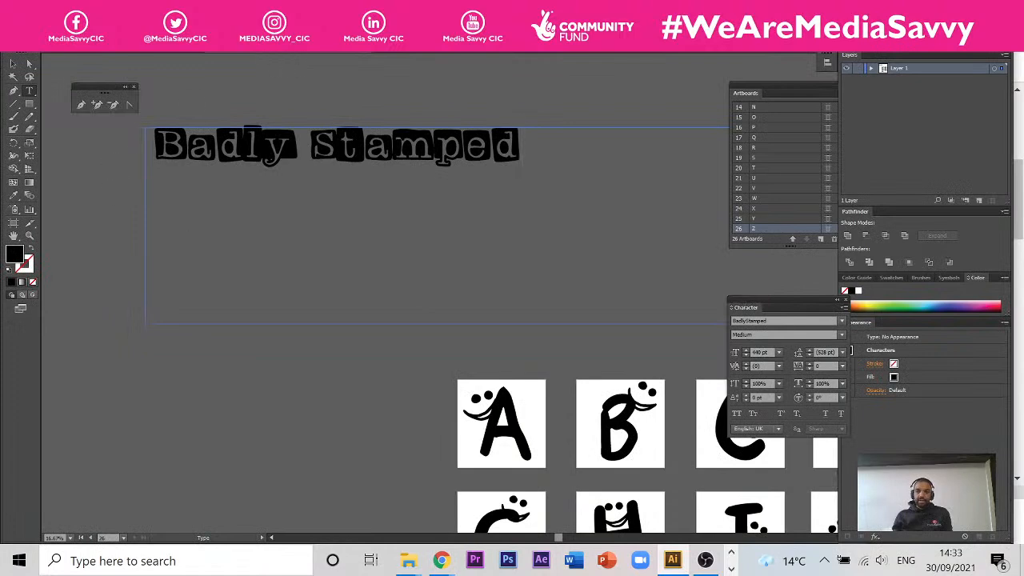
key("alt+Tab")
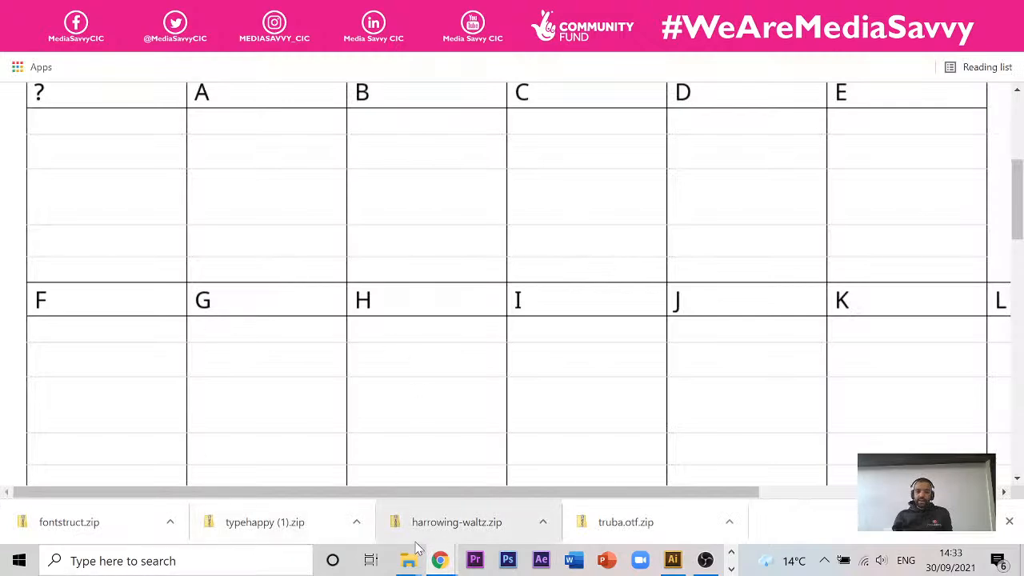
mouse_move(415, 559)
mouse_move(472, 534)
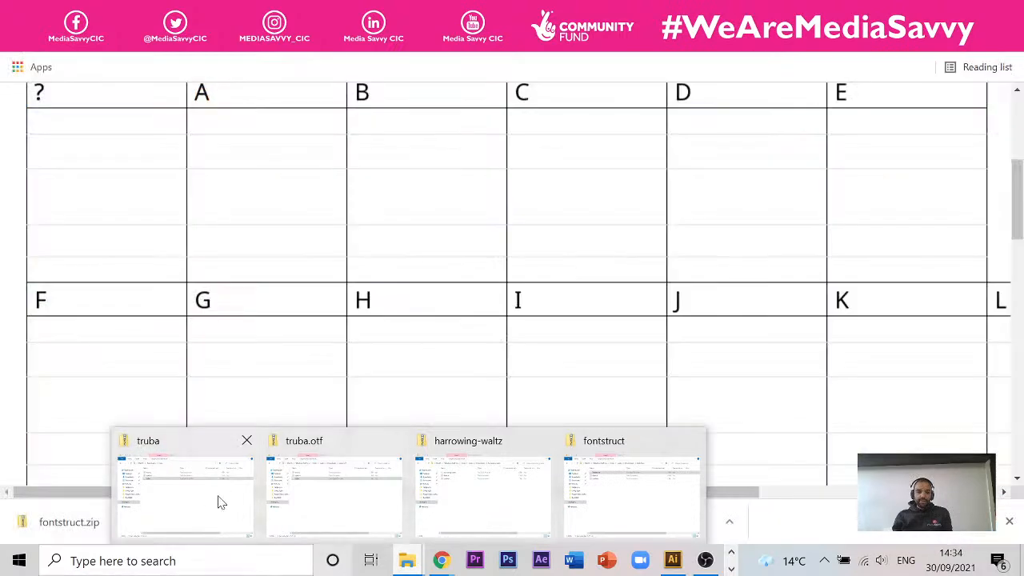
left_click(217, 500)
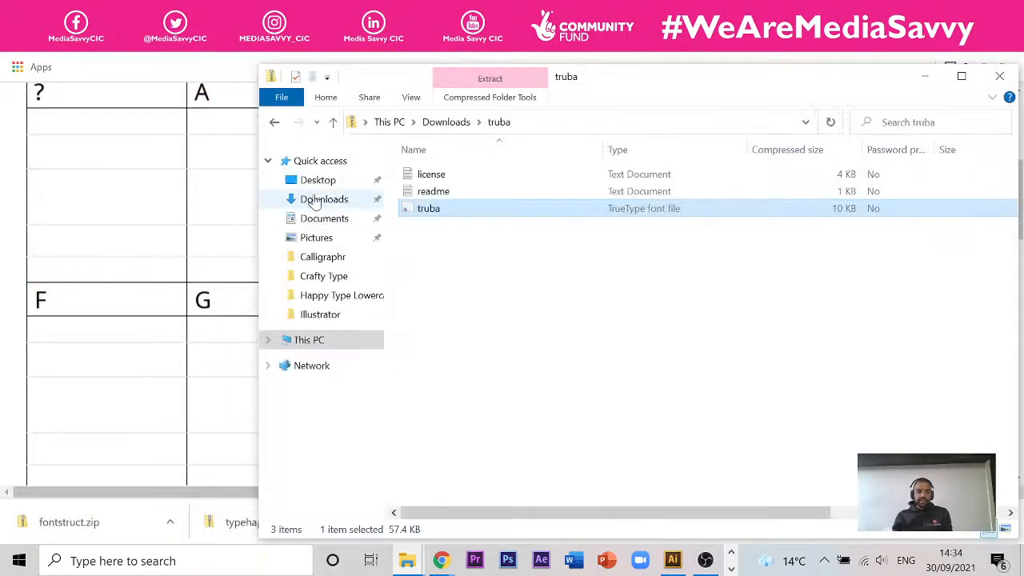
left_click(316, 200)
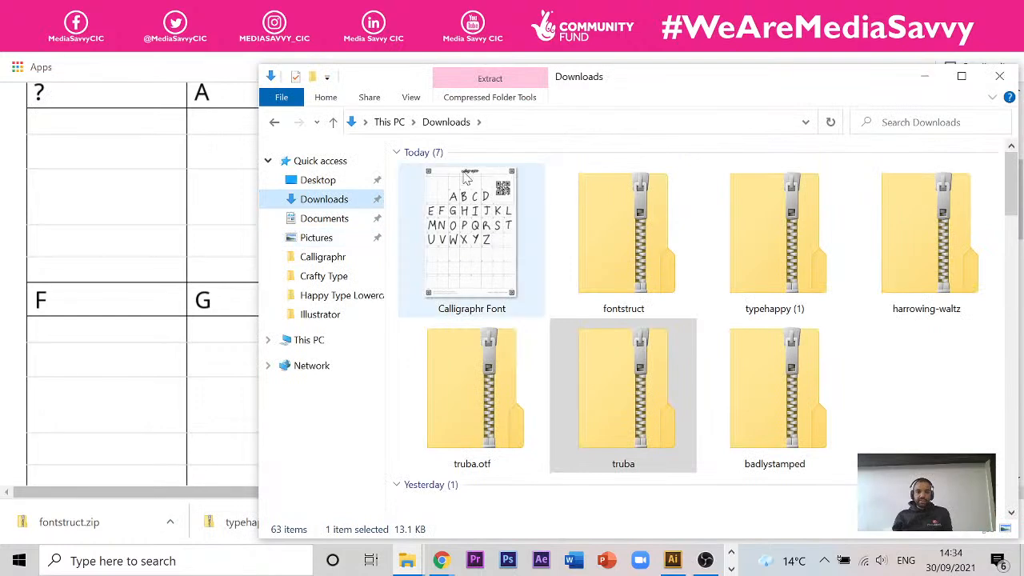
double_click(477, 240)
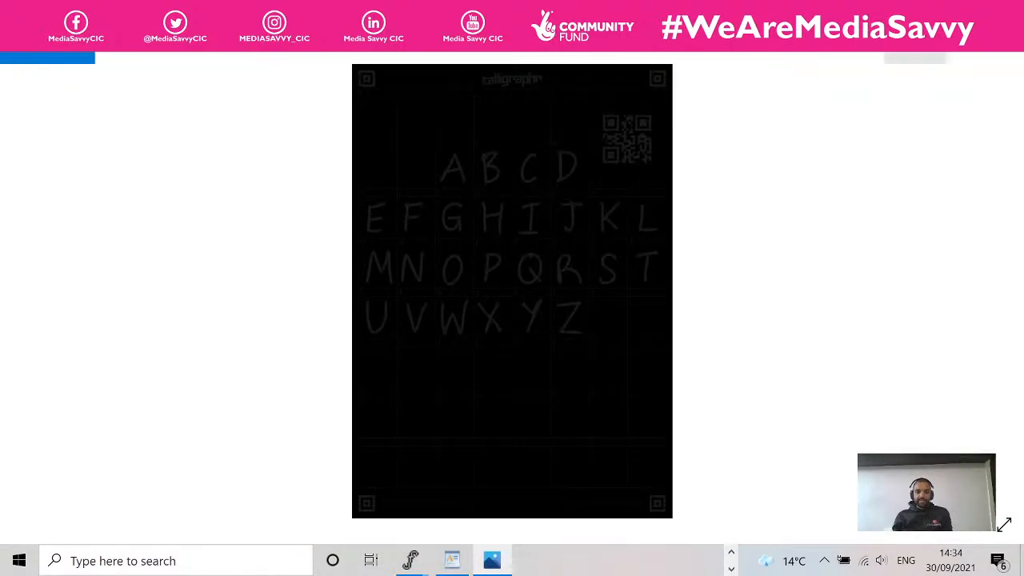
left_click(1004, 12)
Try to display the Calligraphr Font image using Photos
right_click(489, 221)
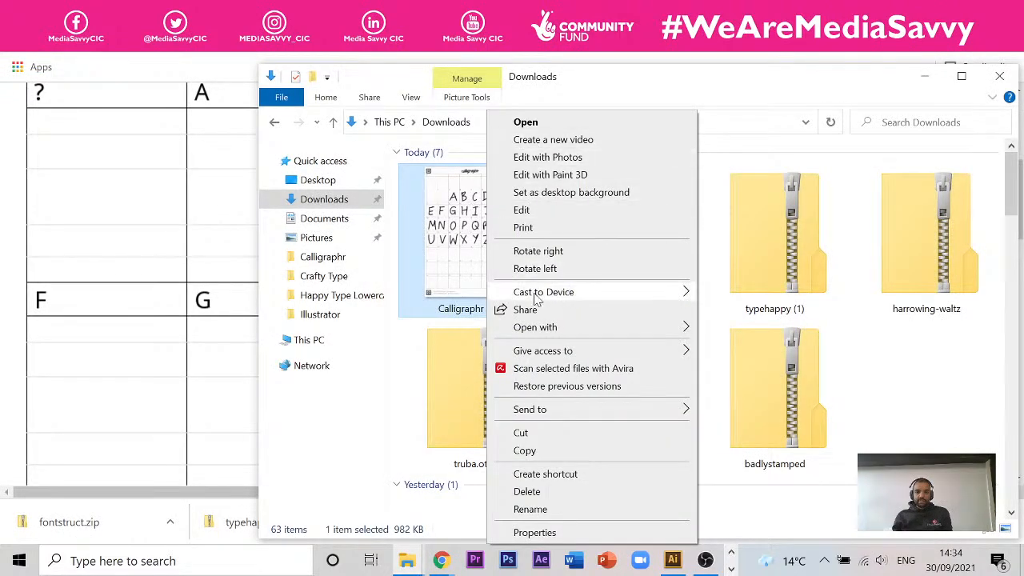
mouse_move(536, 300)
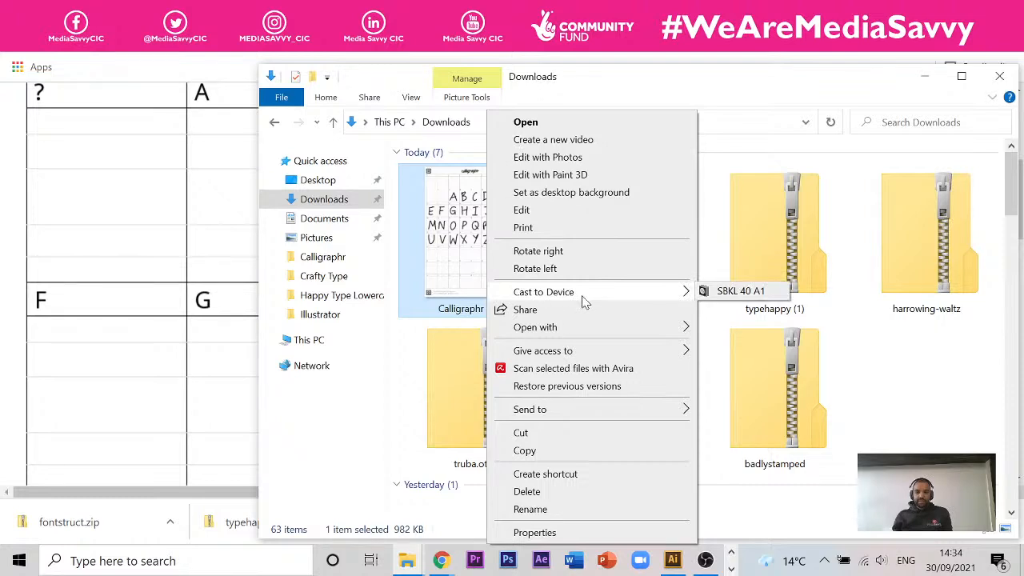
mouse_move(632, 328)
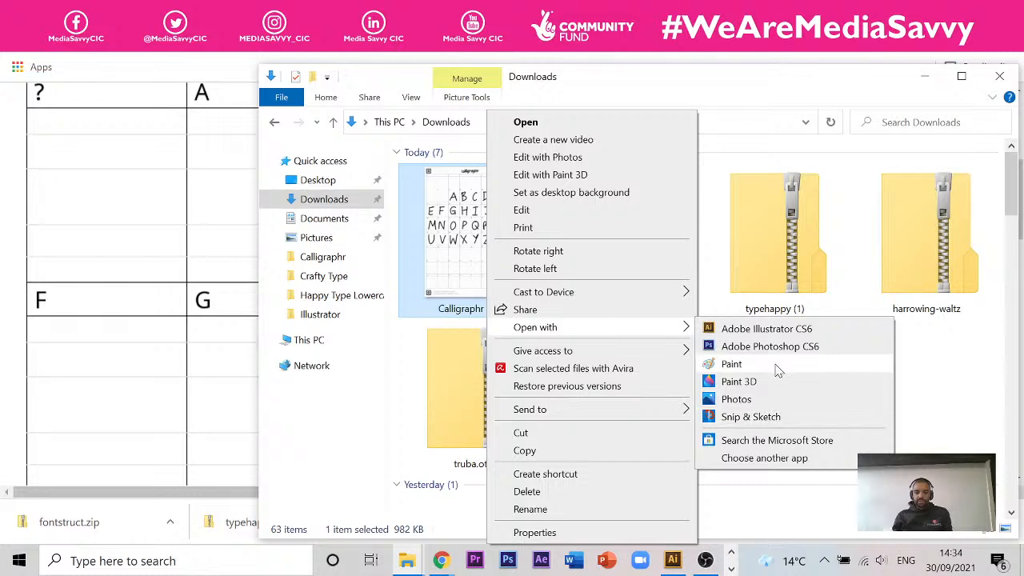
left_click(744, 398)
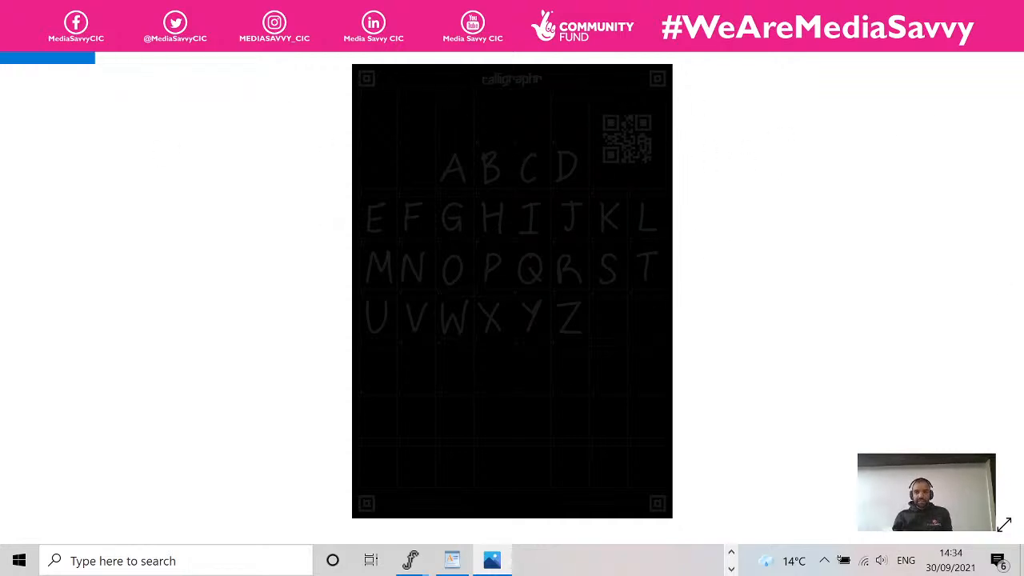
left_click(932, 13)
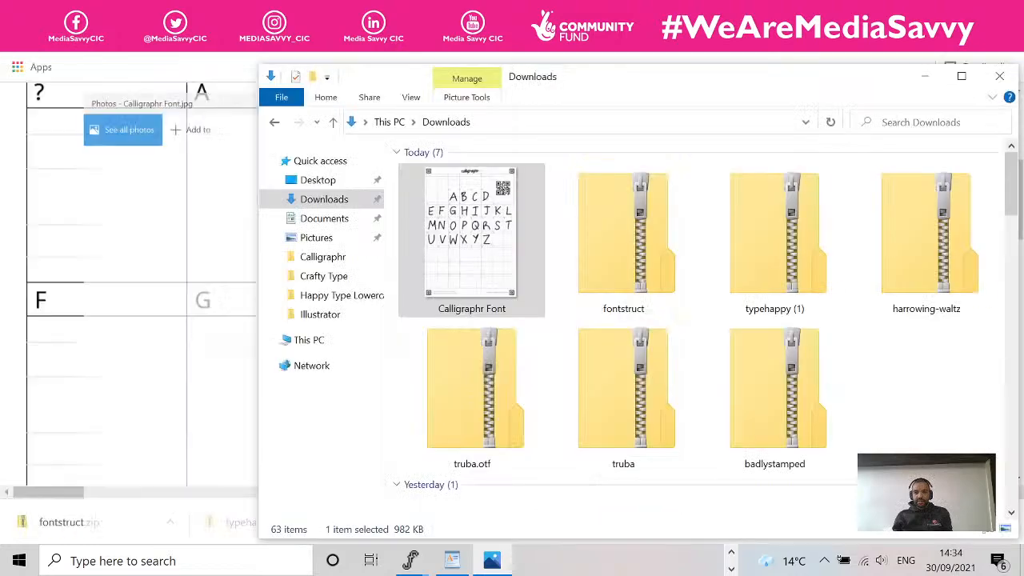
Open the Calligraphr Font image in Adobe Illustrator CS6 and view it alongside the smiley-letter TypeHappy template
right_click(490, 248)
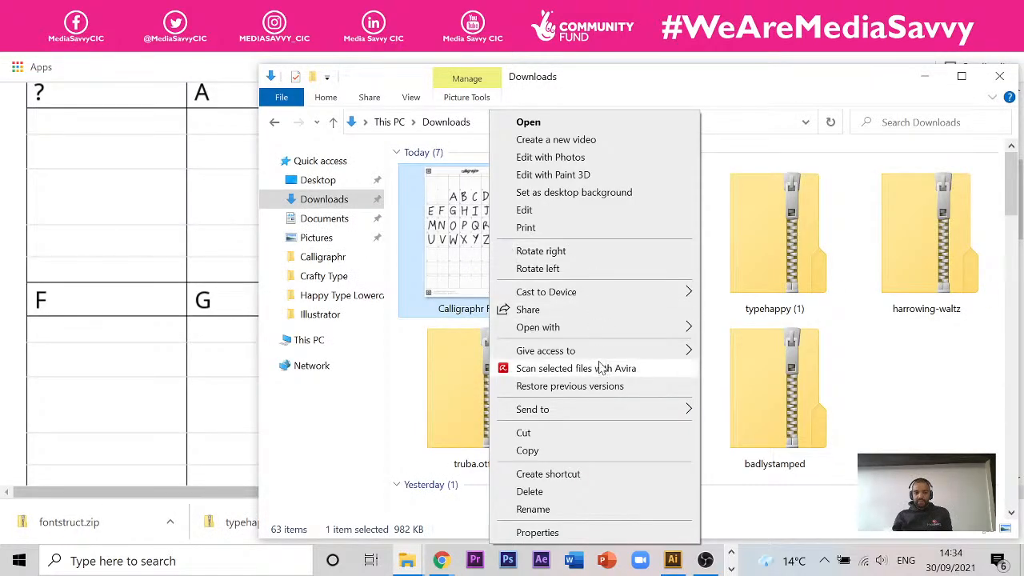
left_click(751, 334)
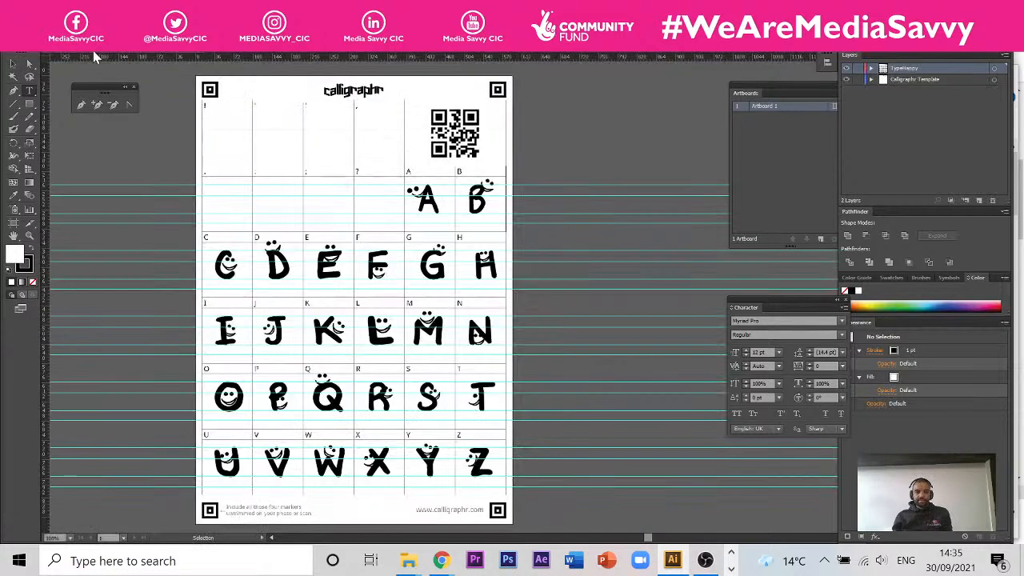
key("v")
left_click(34, 13)
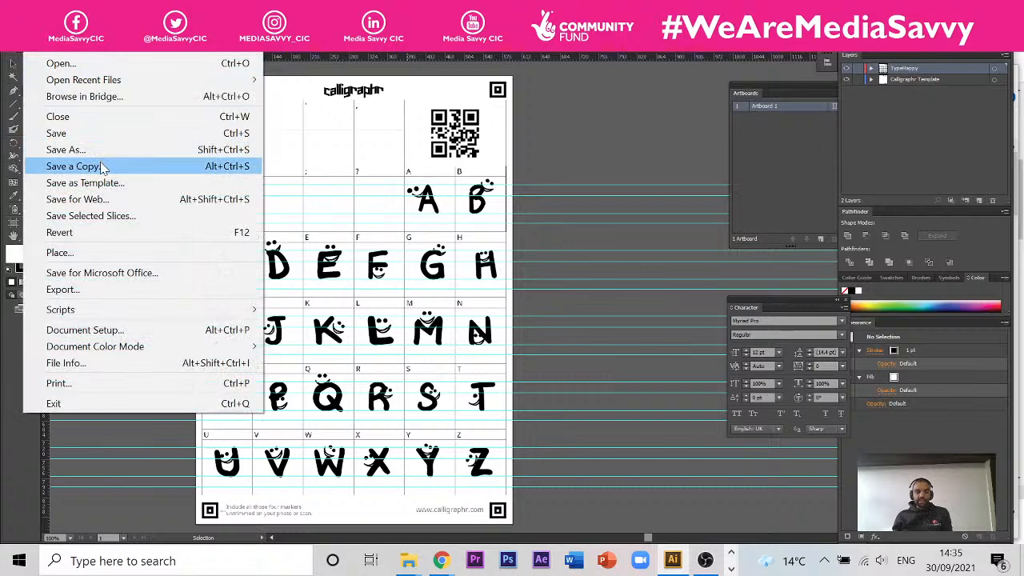
left_click(517, 108)
key("t")
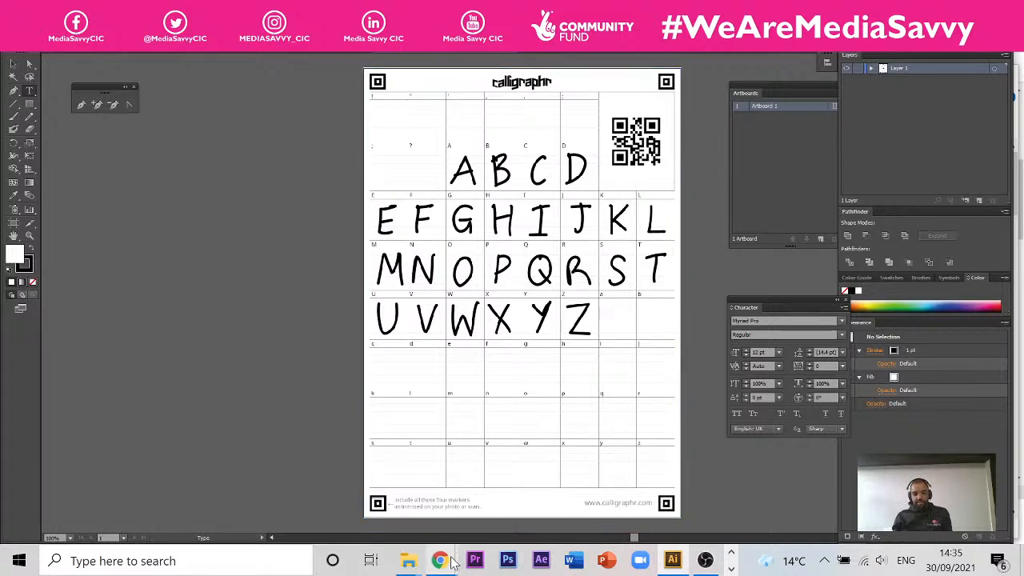
Return to the Calligraphr templates page in Chrome and dismiss the template download notice
mouse_move(439, 560)
left_click(437, 491)
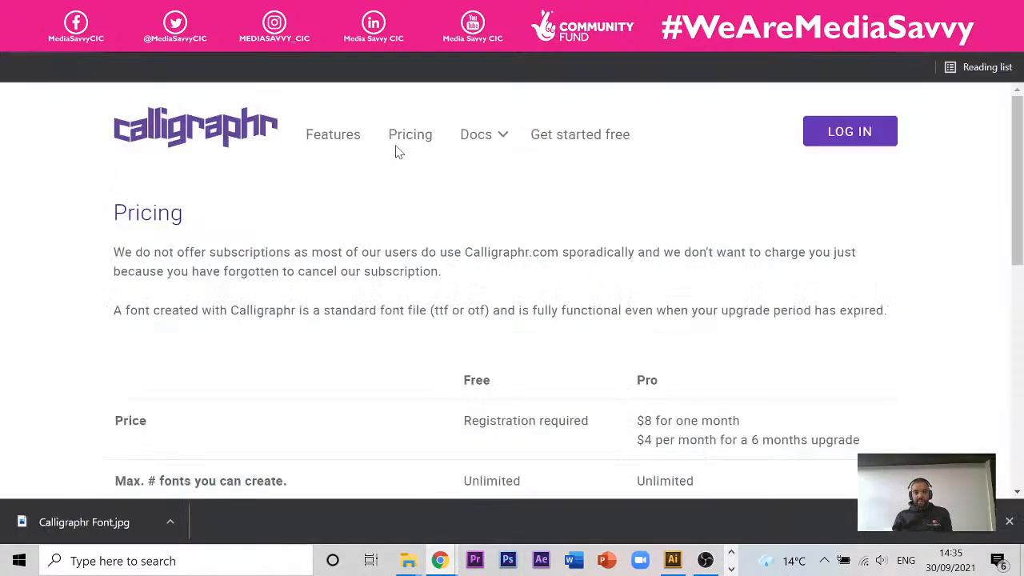
mouse_move(439, 560)
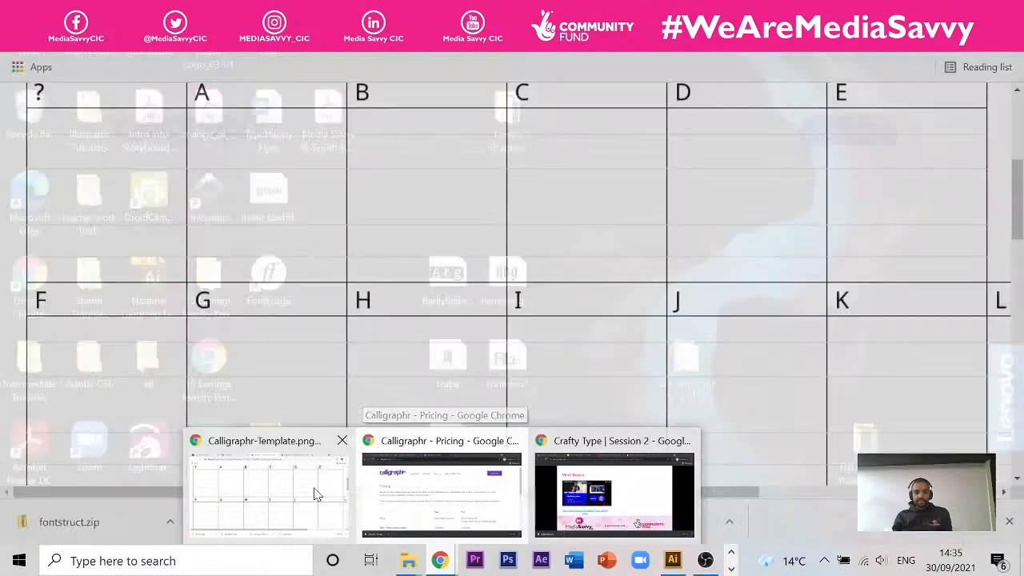
left_click(317, 489)
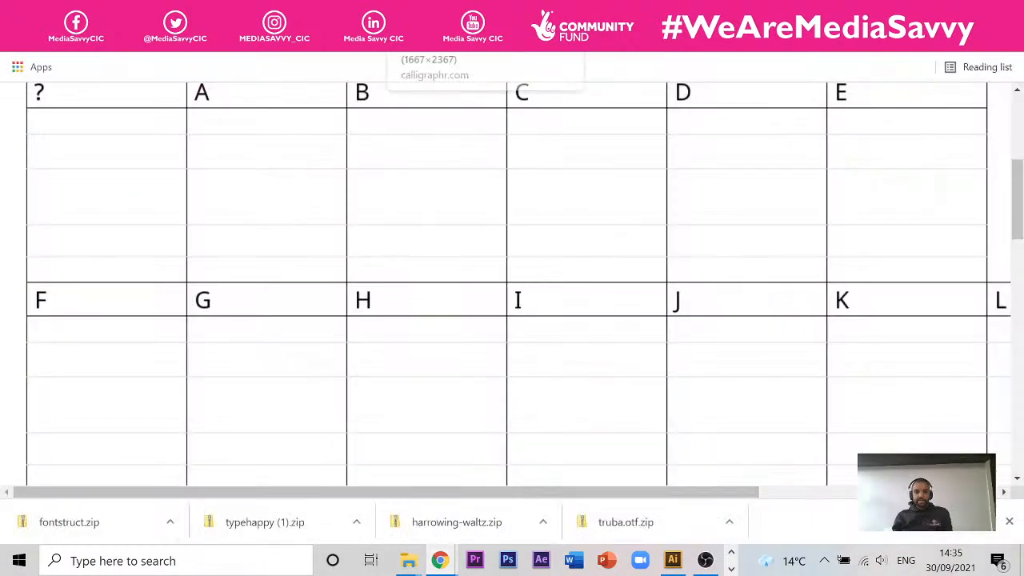
left_click(565, 13)
left_click(687, 13)
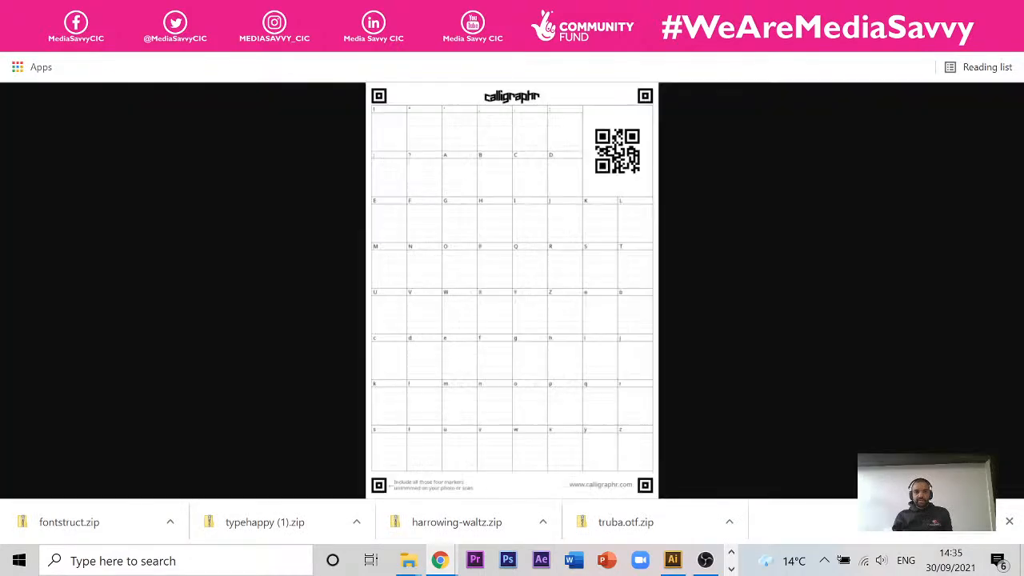
left_click(564, 14)
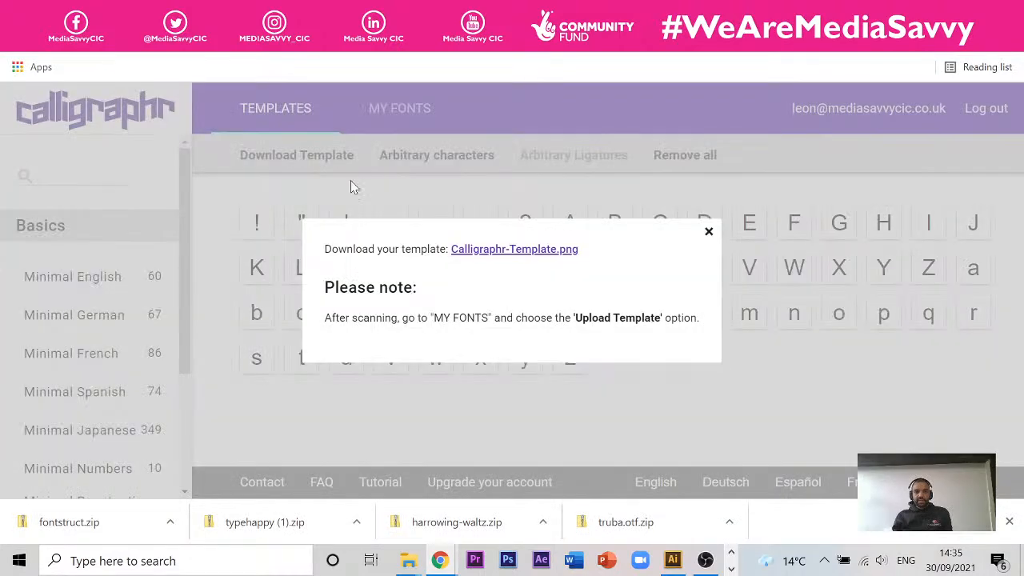
left_click(709, 232)
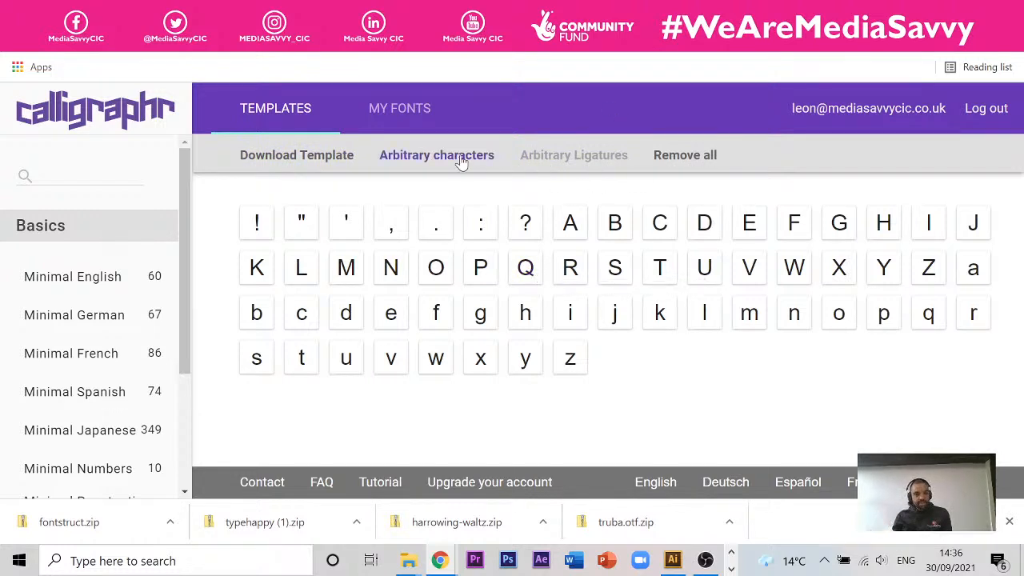
Open the saved fonts and upload Calligraphr Font.jpg as a template to Type Happy 1 with automatic cleaning enabled
left_click(416, 116)
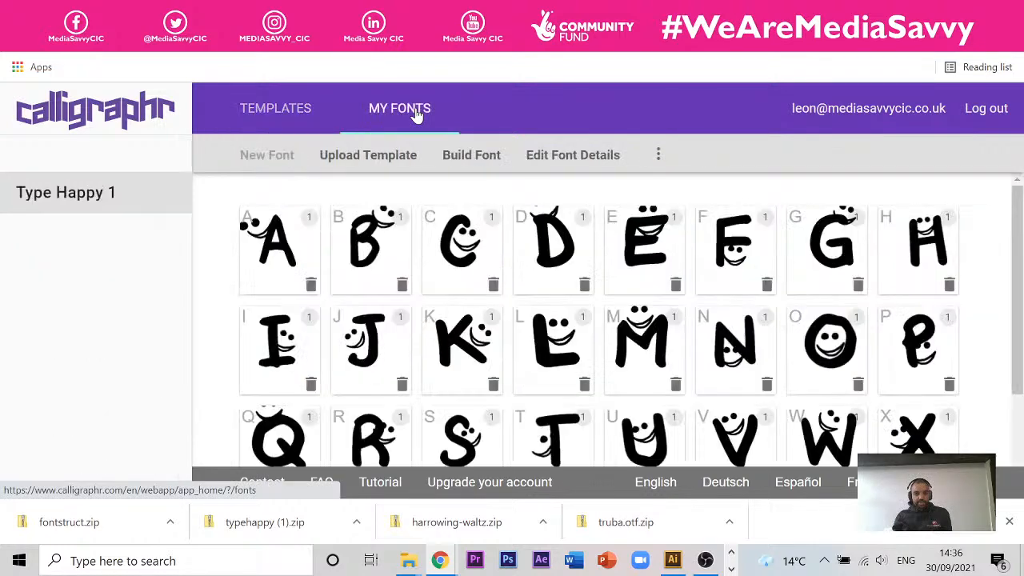
left_click(400, 160)
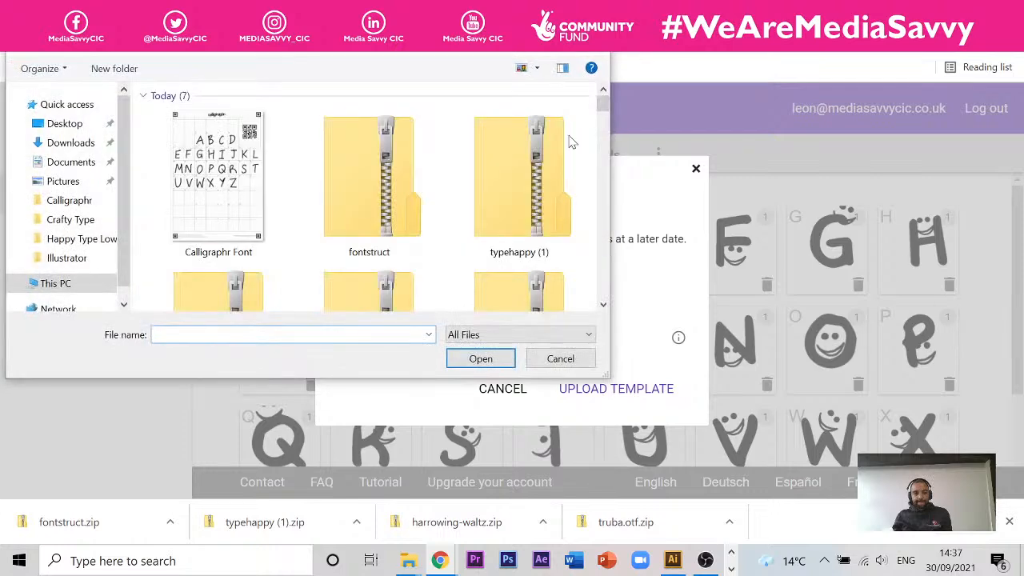
left_click(232, 176)
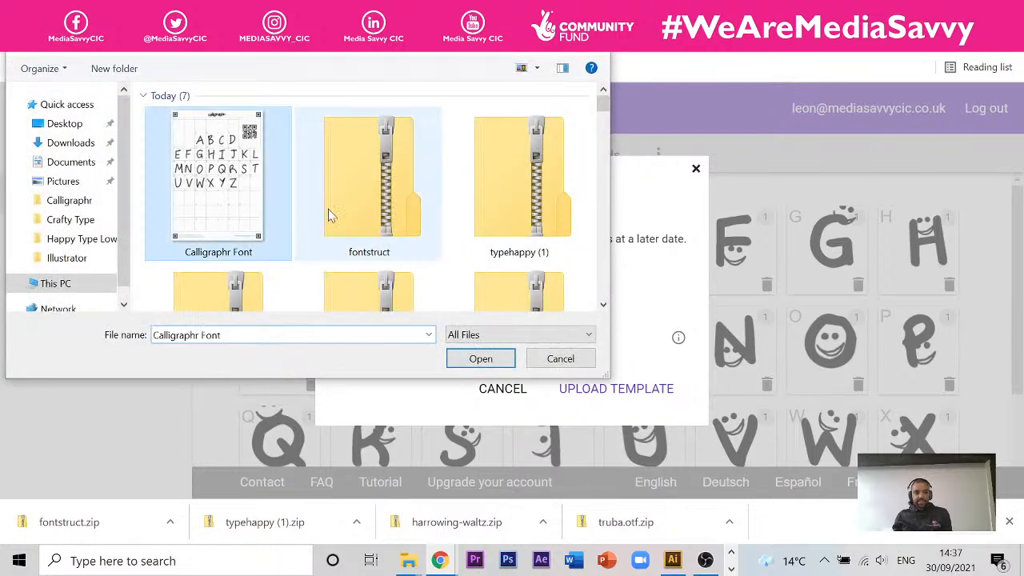
left_click(480, 359)
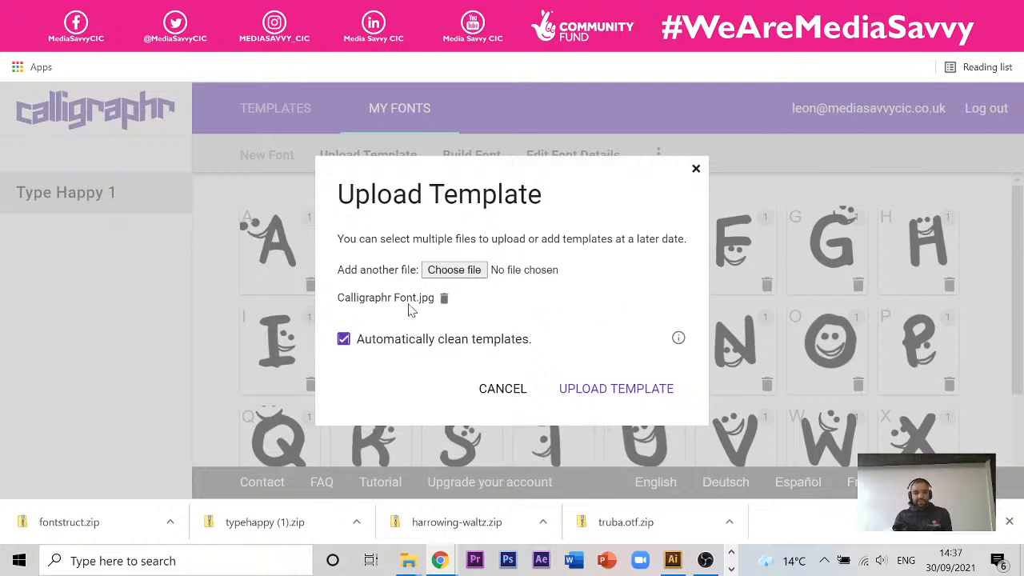
left_click(632, 393)
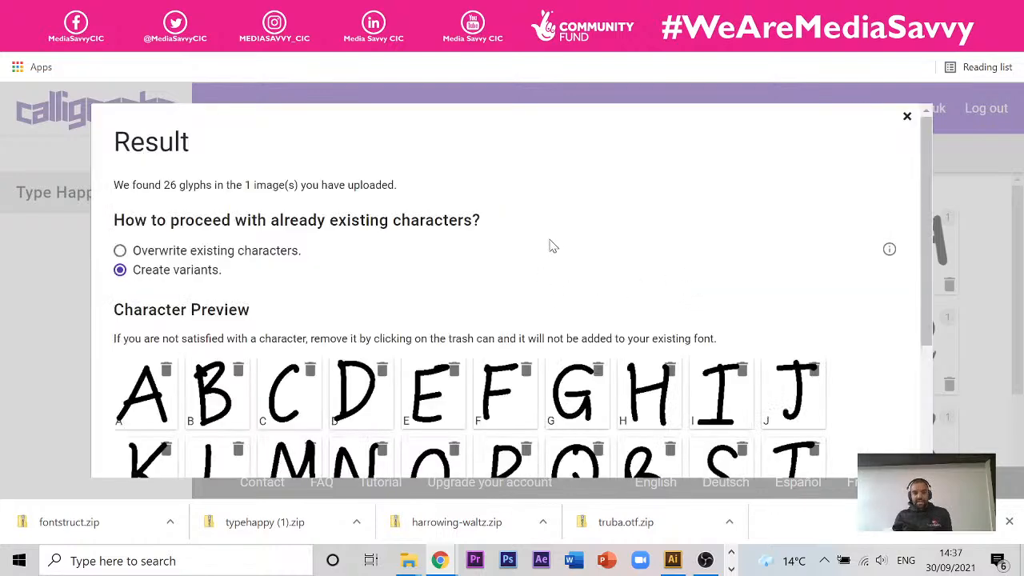
Check the previewed characters and add them to the Type Happy 1 font using the Create variants option
scroll(550, 246, "down", 3)
scroll(551, 247, "up", 2)
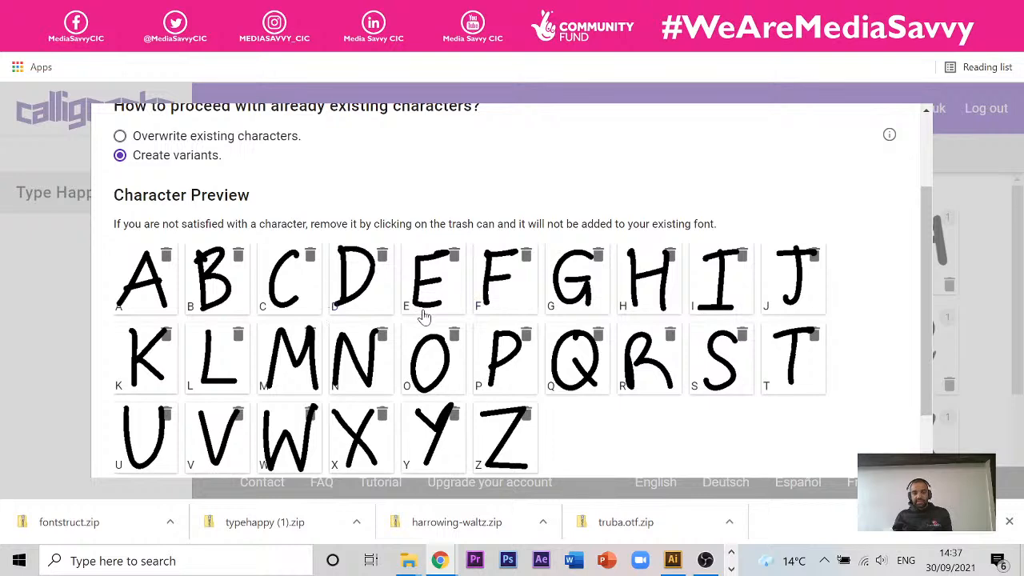
scroll(192, 236, "up", 1)
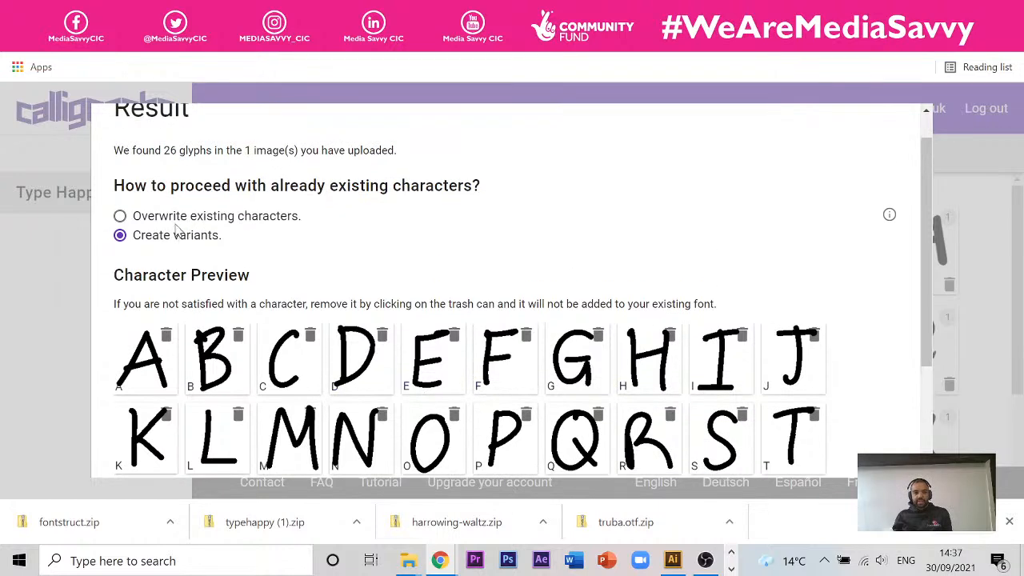
scroll(192, 209, "up", 1)
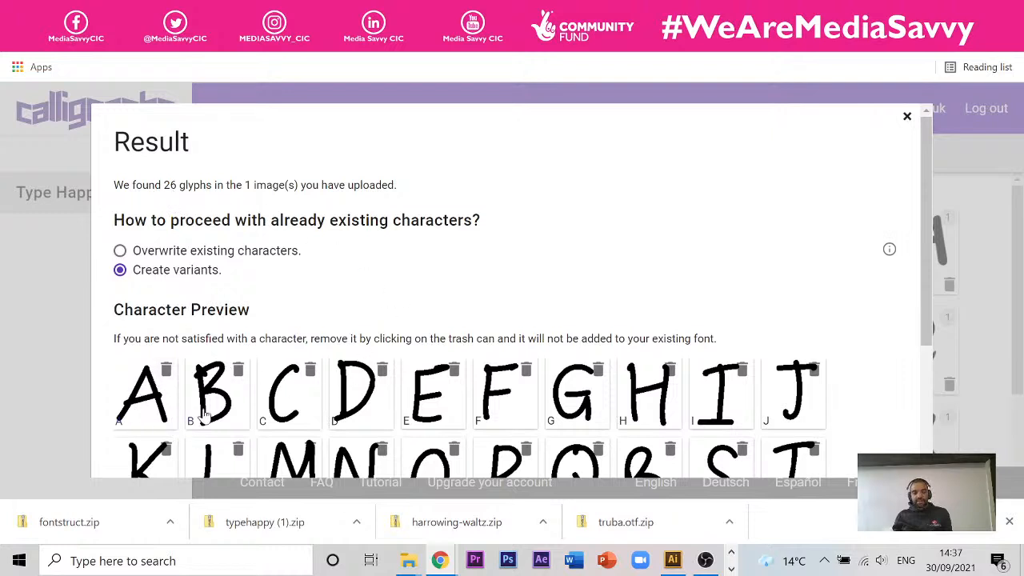
scroll(687, 336, "down", 1)
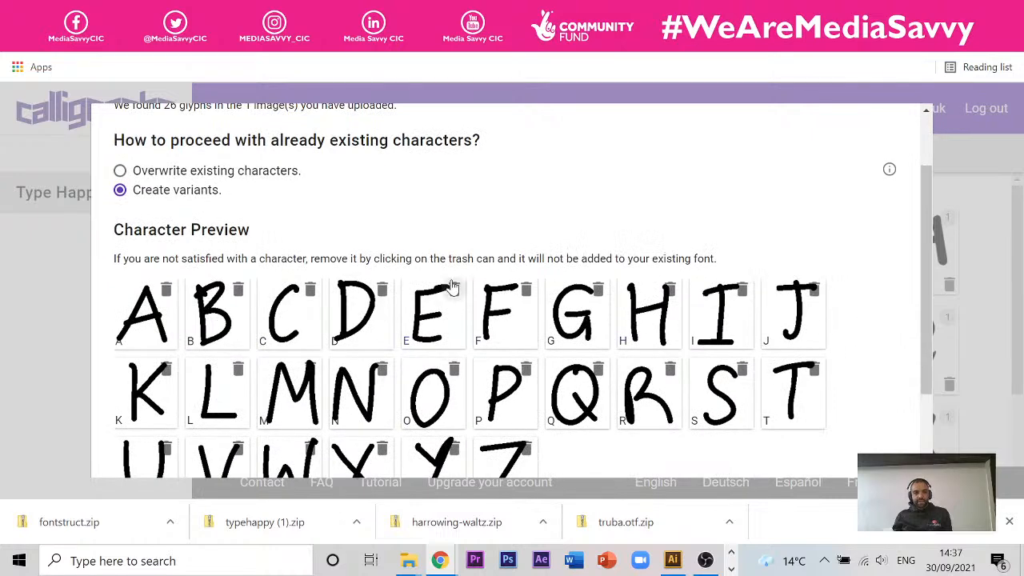
scroll(452, 286, "down", 2)
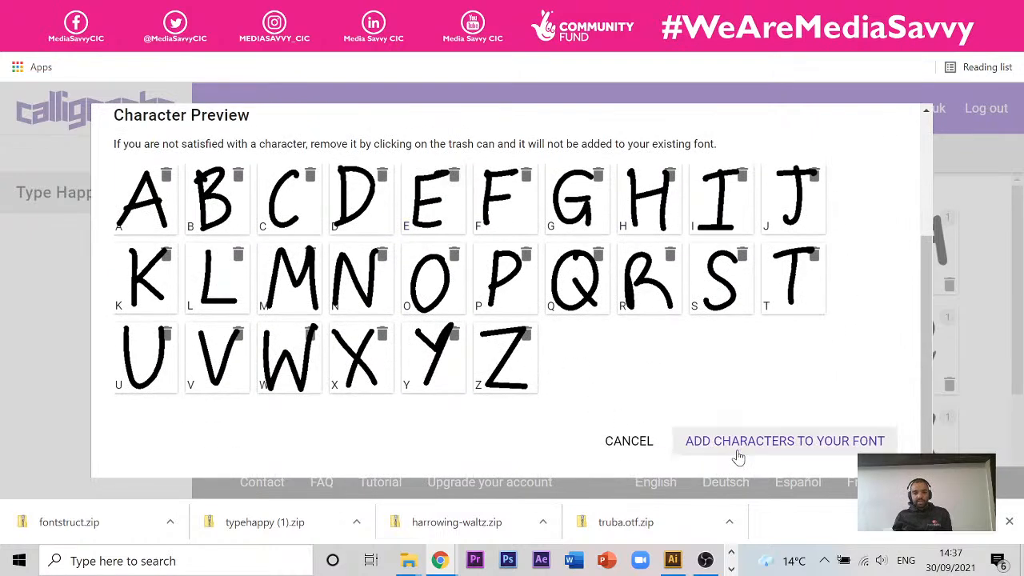
left_click(817, 455)
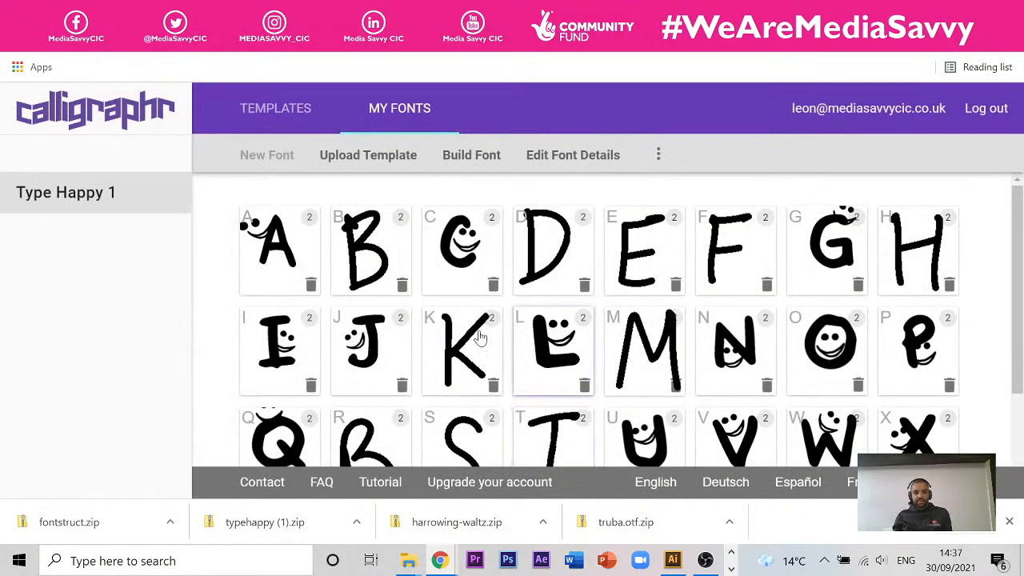
scroll(460, 308, "down", 1)
scroll(460, 308, "down", 2)
scroll(458, 306, "up", 3)
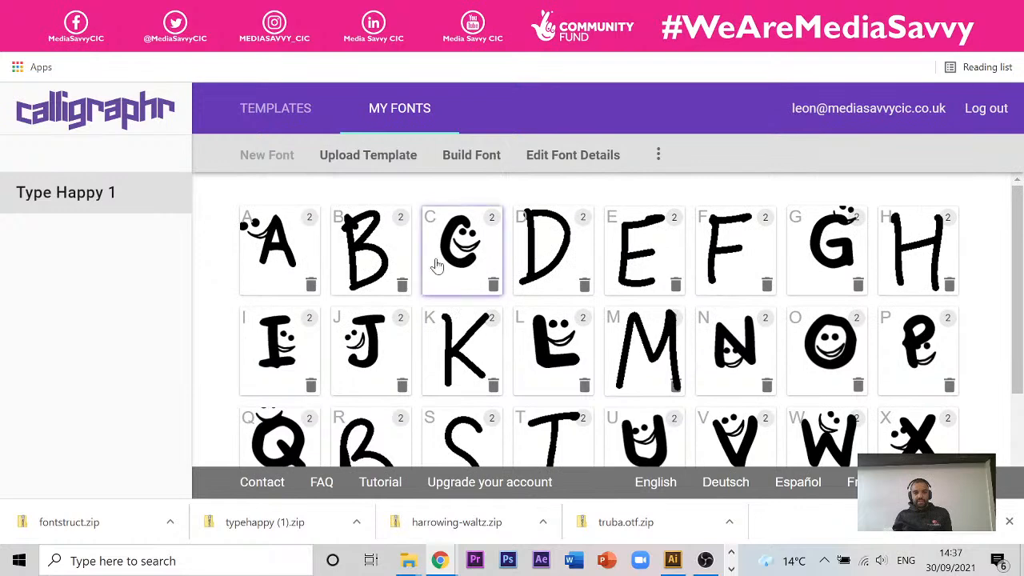
left_click(472, 155)
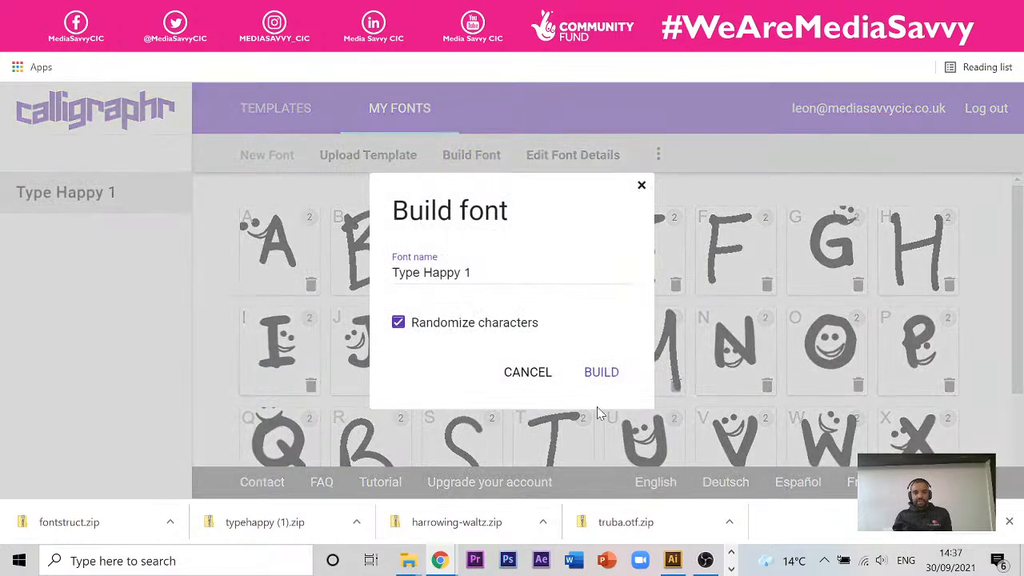
left_click(550, 376)
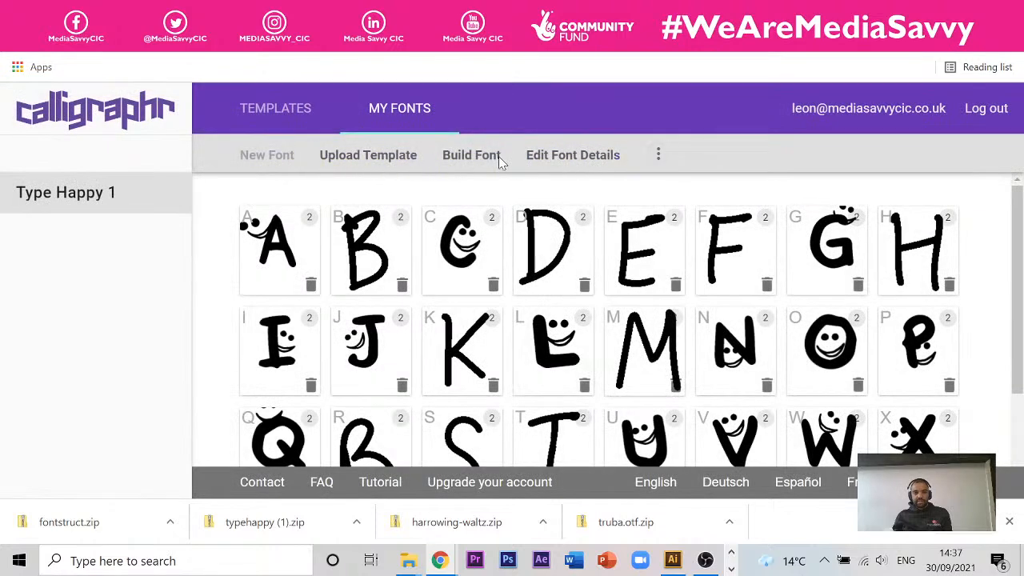
scroll(560, 352, "down", 2)
scroll(551, 348, "up", 2)
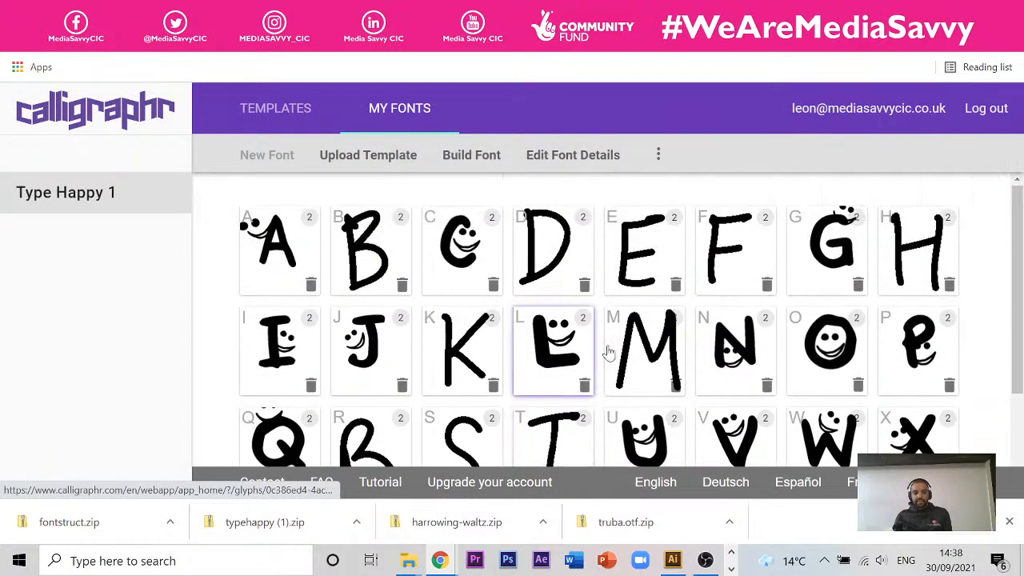
scroll(679, 338, "down", 1)
scroll(680, 337, "up", 1)
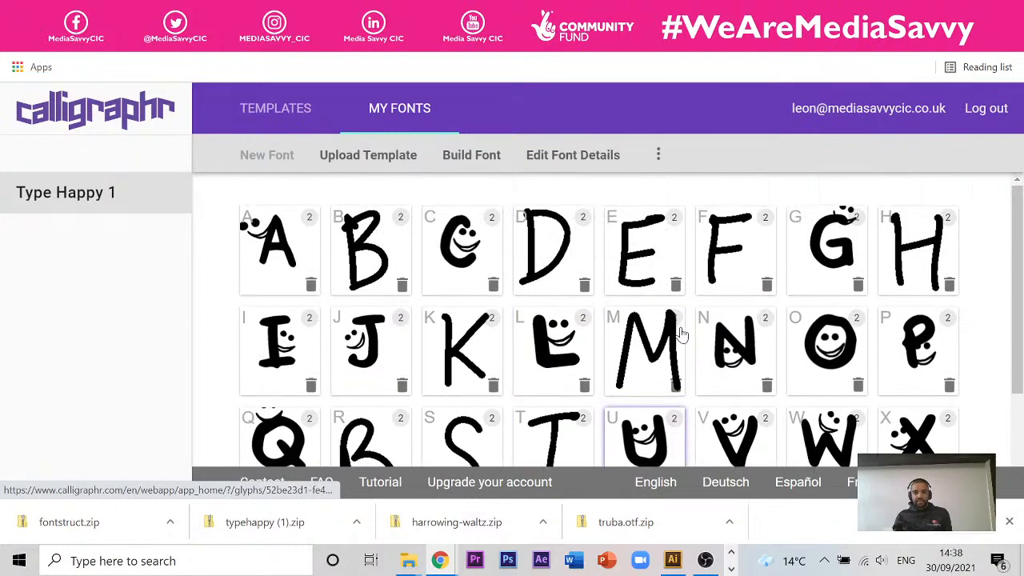
left_click(948, 284)
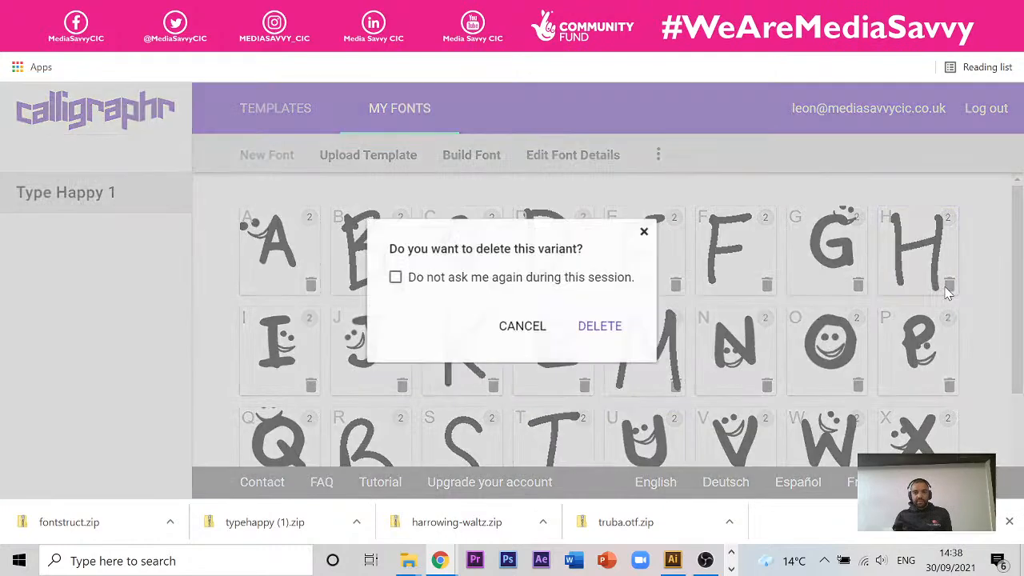
left_click(549, 328)
Delete the whole Type Happy 1 font from the saved fonts
left_click(659, 154)
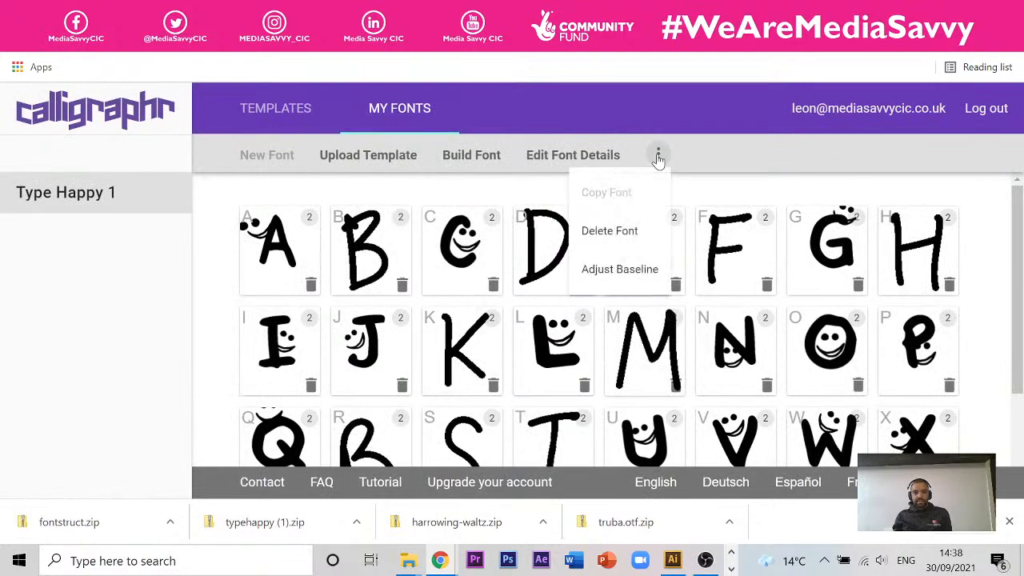
left_click(626, 231)
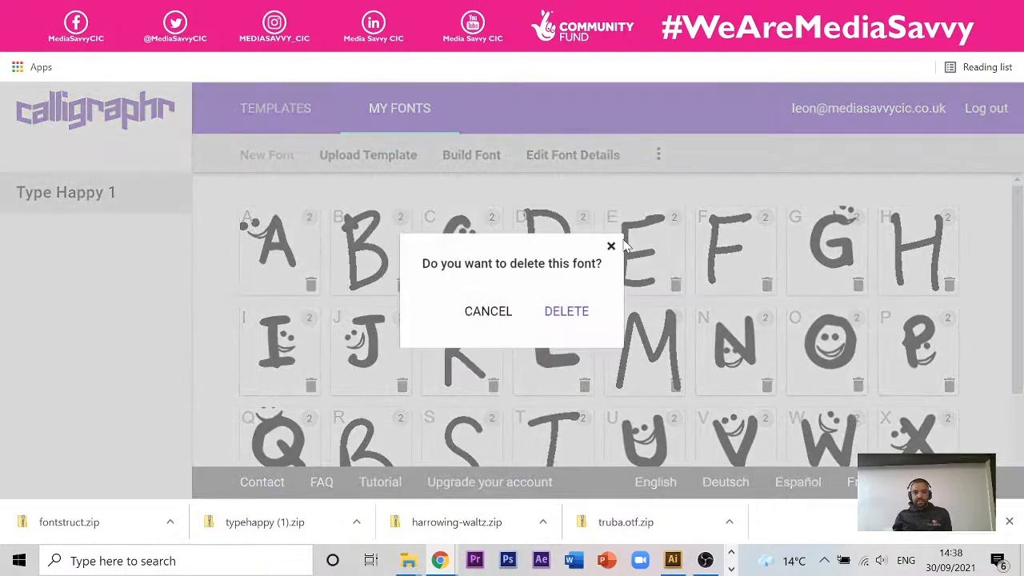
left_click(569, 312)
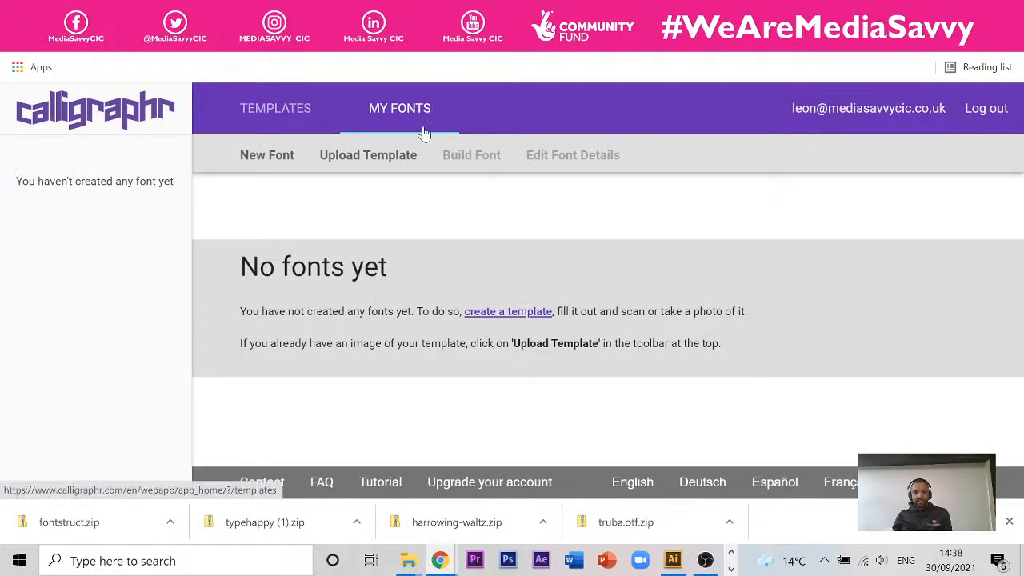
Upload Calligraphr Font.jpg as a template for a new font, keeping automatic template cleaning enabled
left_click(366, 155)
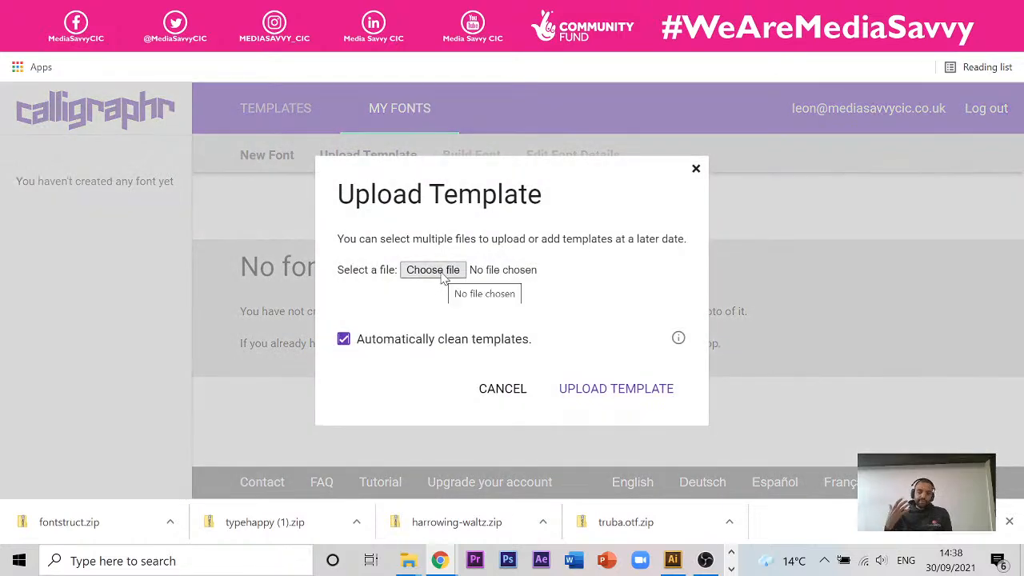
left_click(442, 274)
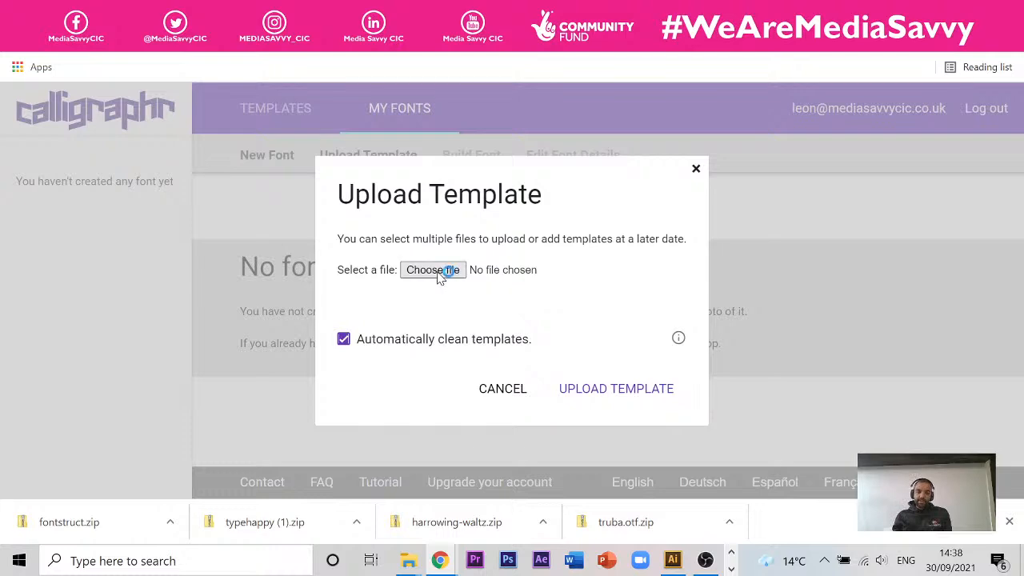
left_click(238, 163)
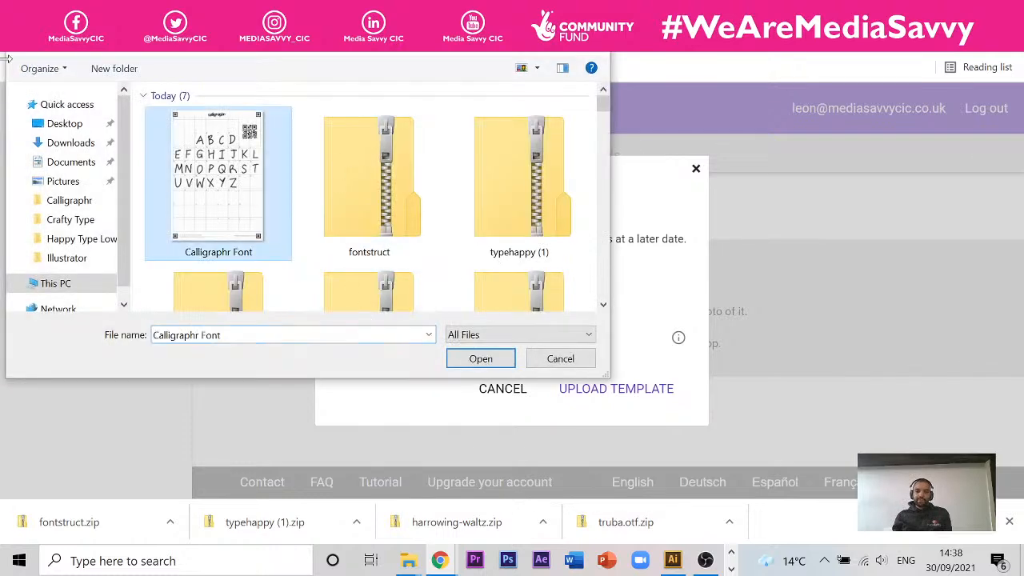
left_click(479, 360)
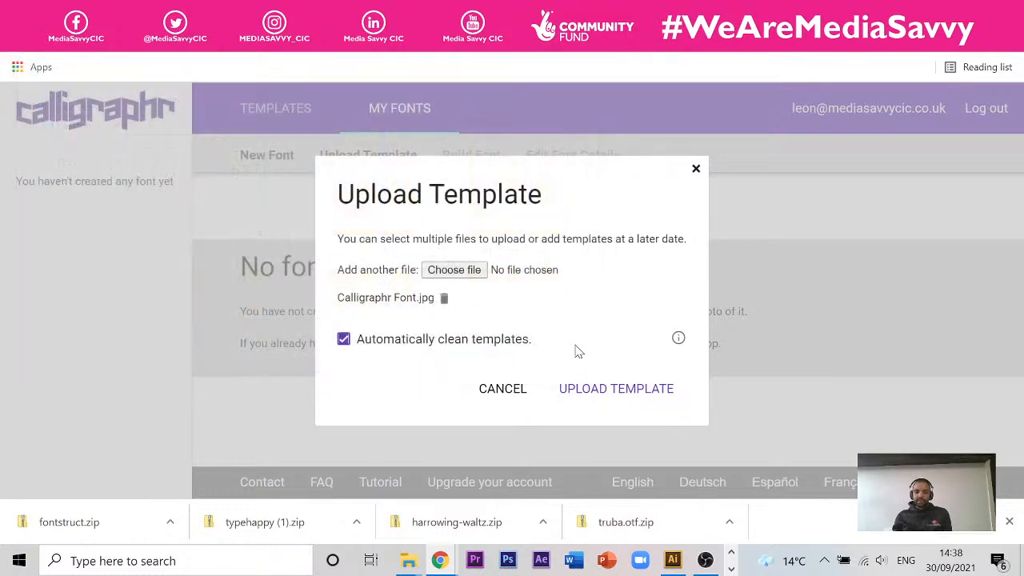
left_click(592, 397)
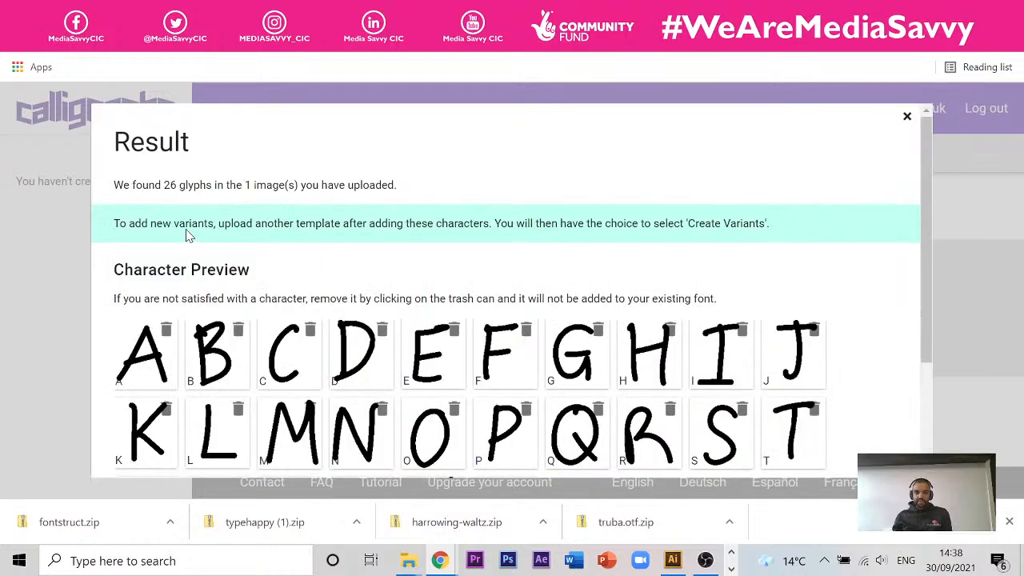
Add all the previewed handwritten capital letters to the new font and look over its character grid
scroll(185, 235, "down", 3)
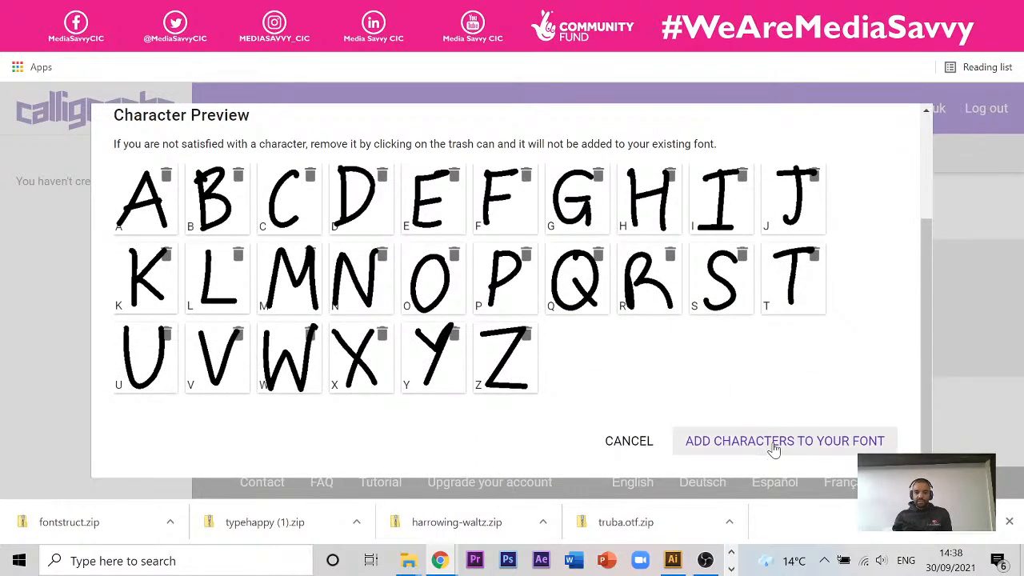
left_click(773, 445)
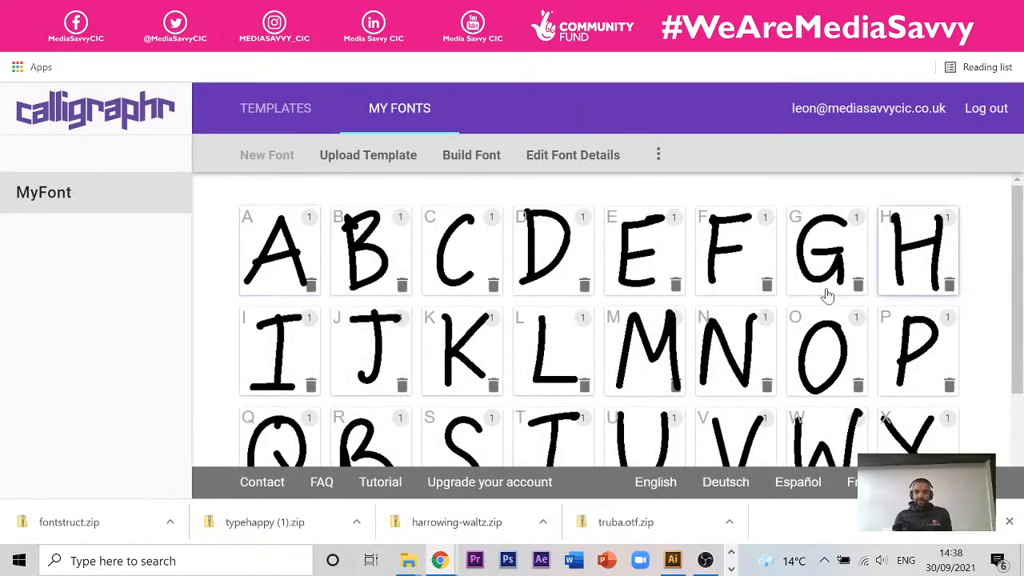
scroll(827, 296, "down", 2)
scroll(786, 276, "up", 2)
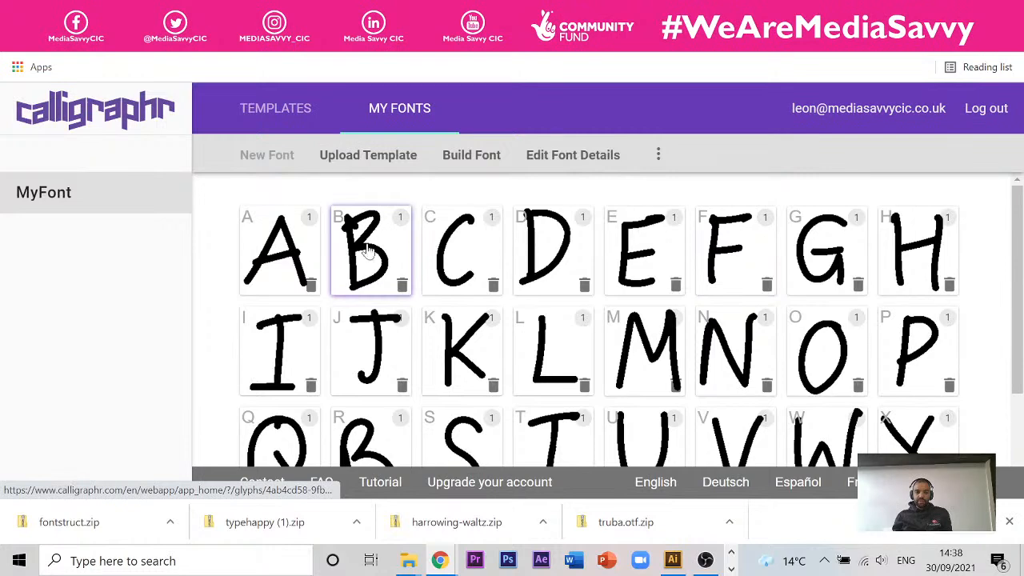
left_click(660, 158)
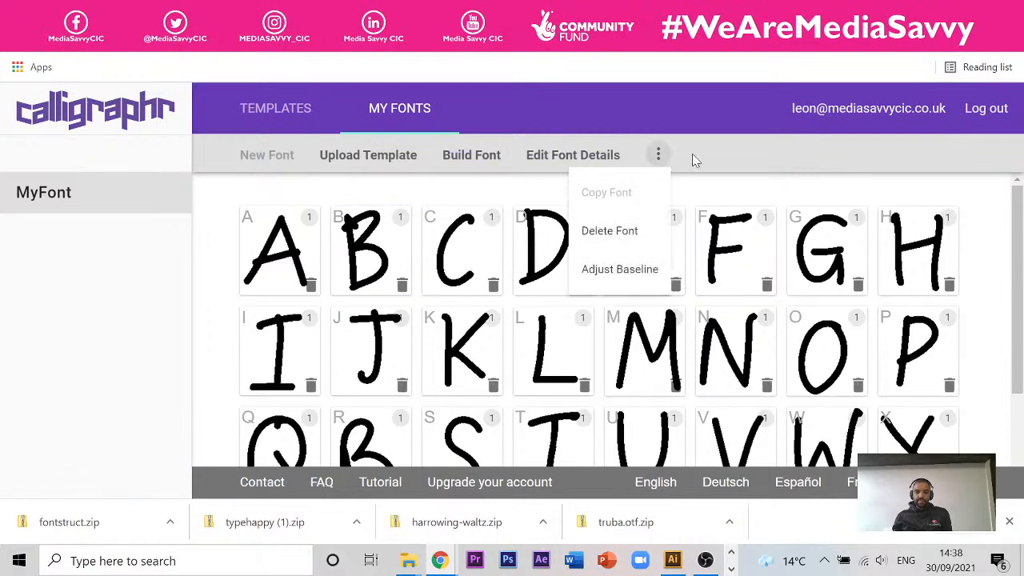
left_click(694, 160)
left_click(658, 156)
left_click(698, 152)
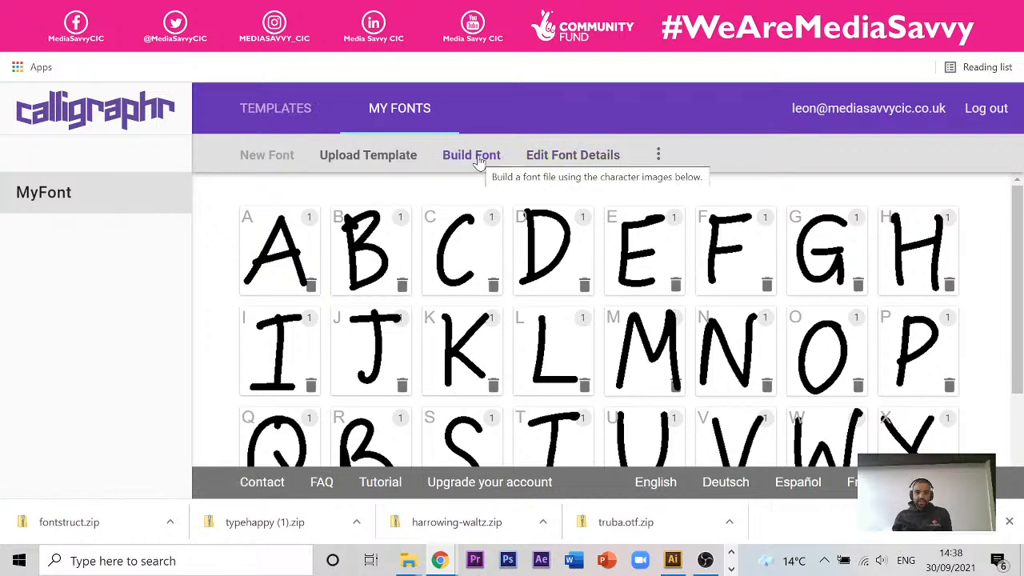
Try to rename the font as Calligraphr Font in its font details, reviewing the letter, size and word spacing settings
left_click(547, 159)
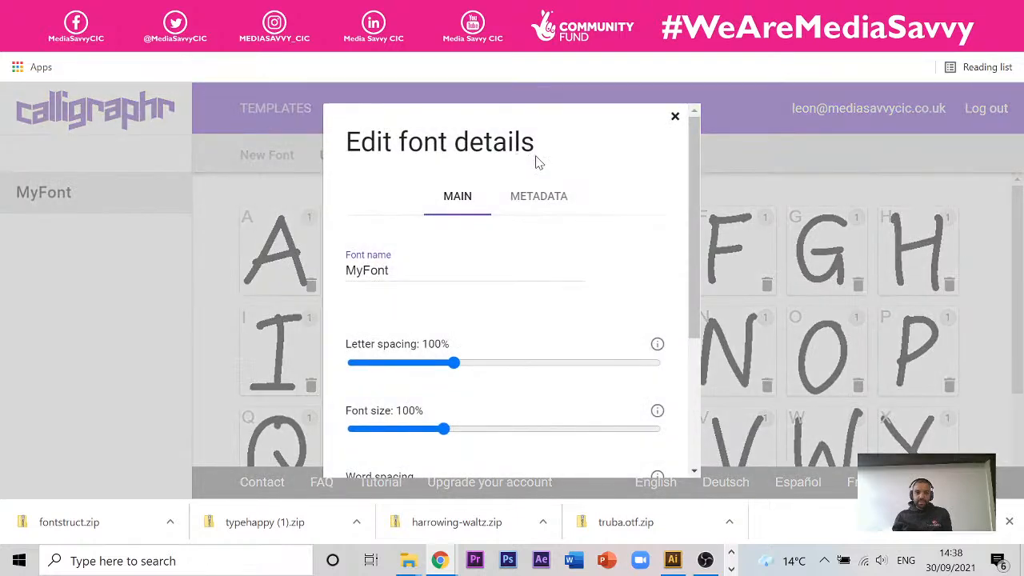
left_click_drag(393, 271, 271, 280)
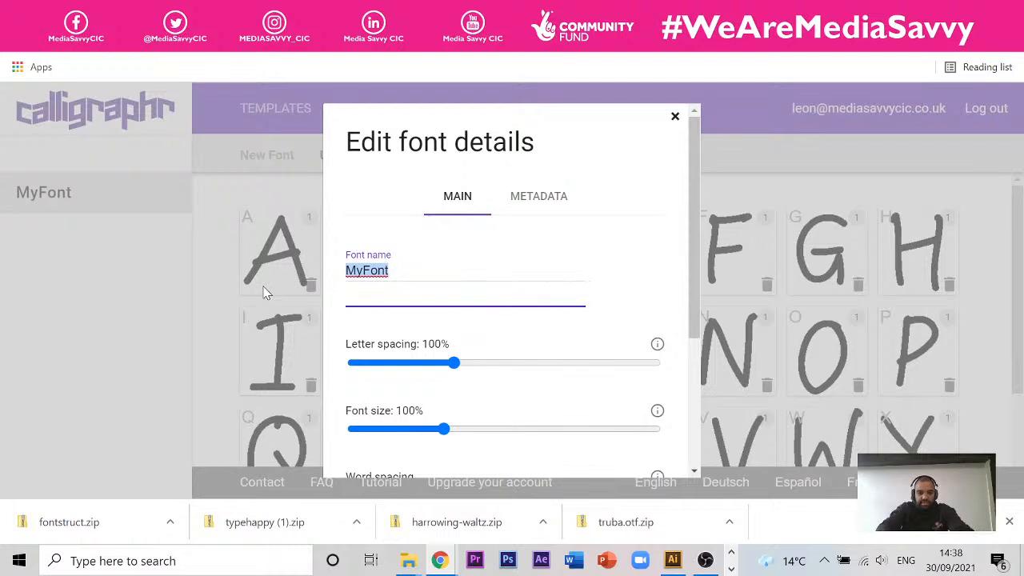
type("C")
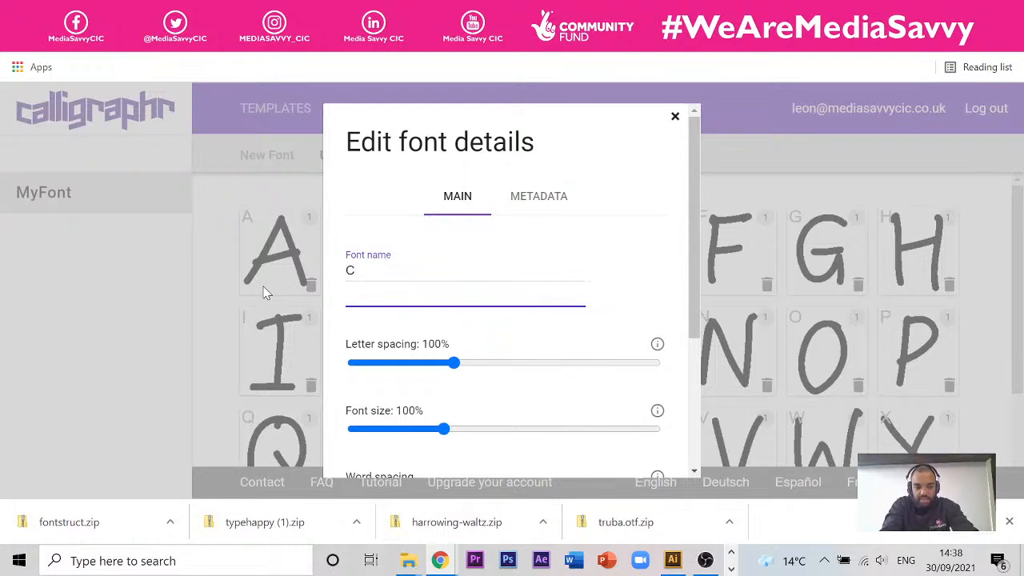
type("alligraphr")
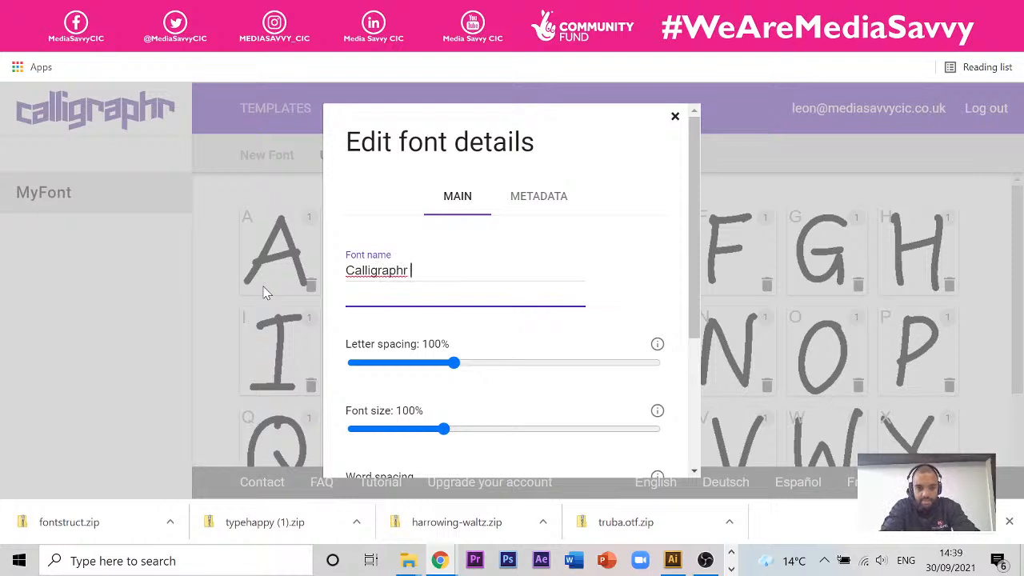
type(" Fon")
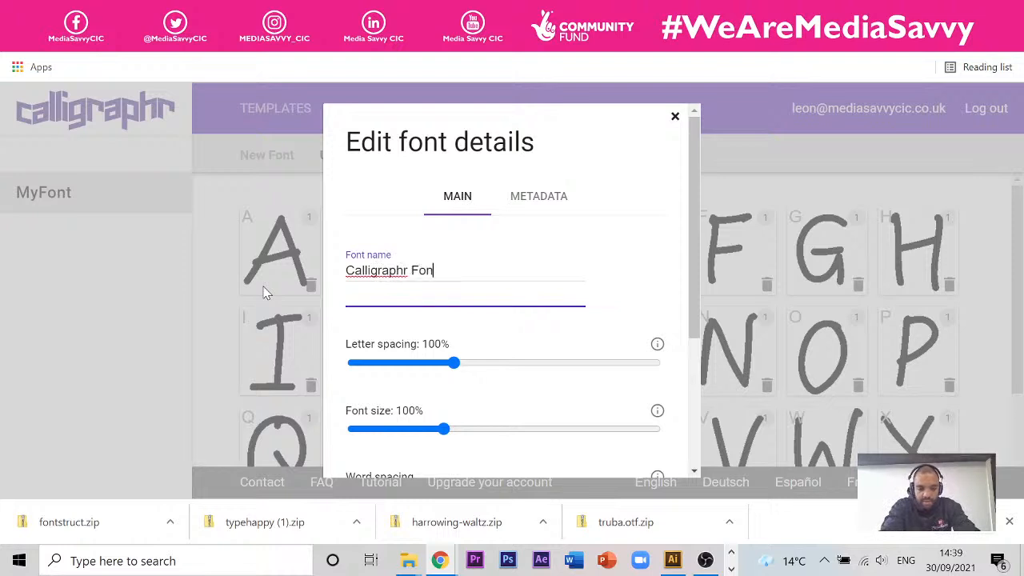
type("t")
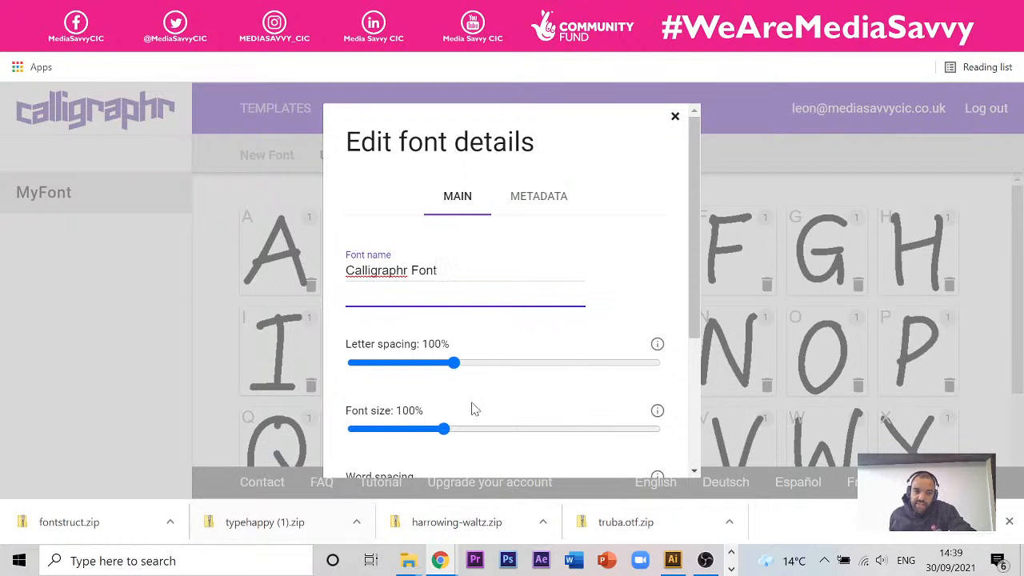
scroll(456, 383, "down", 2)
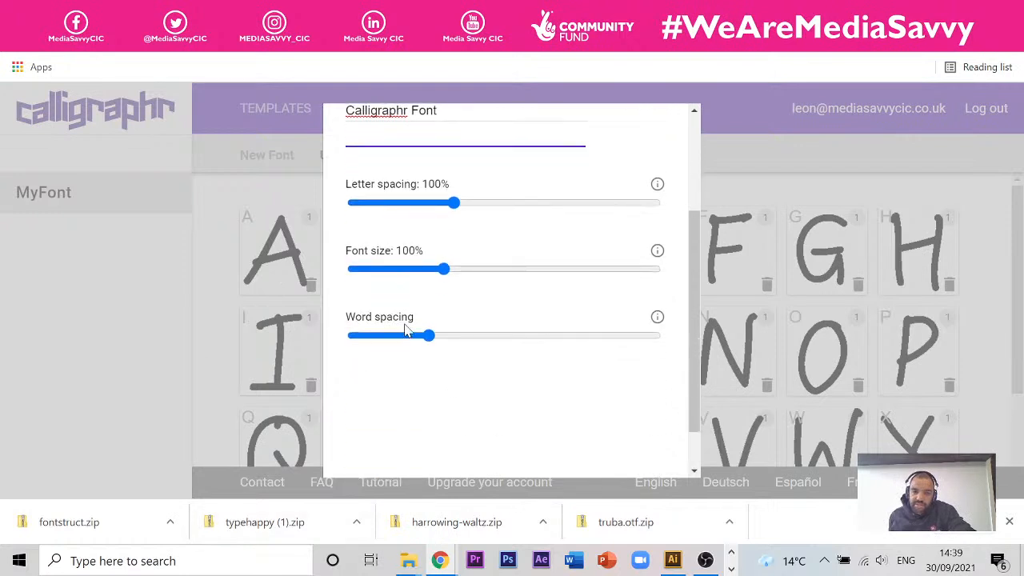
scroll(581, 246, "up", 2)
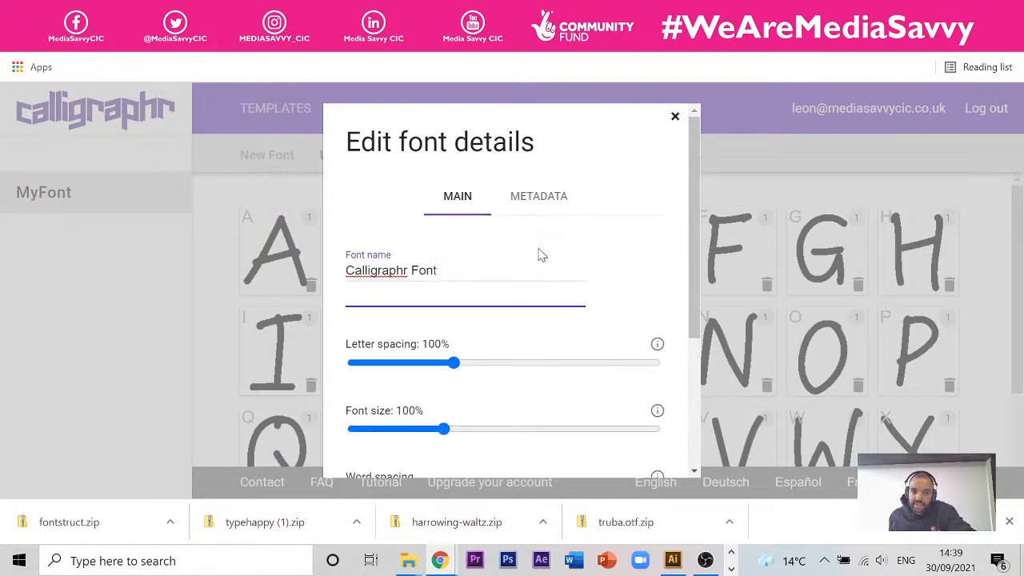
mouse_move(454, 362)
left_mouse_down()
mouse_move(468, 365)
mouse_move(430, 366)
mouse_move(454, 367)
left_mouse_up()
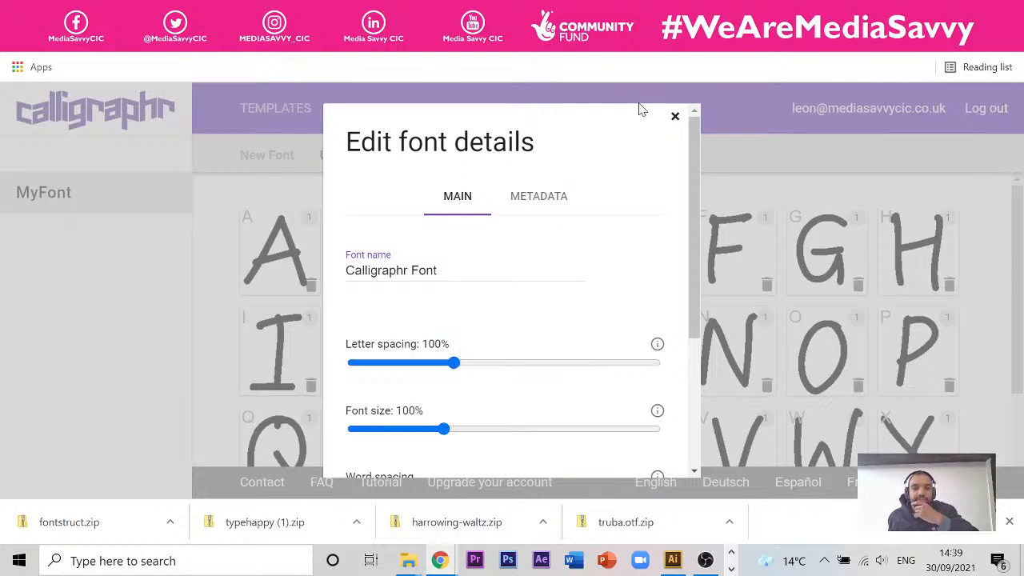
left_click(674, 118)
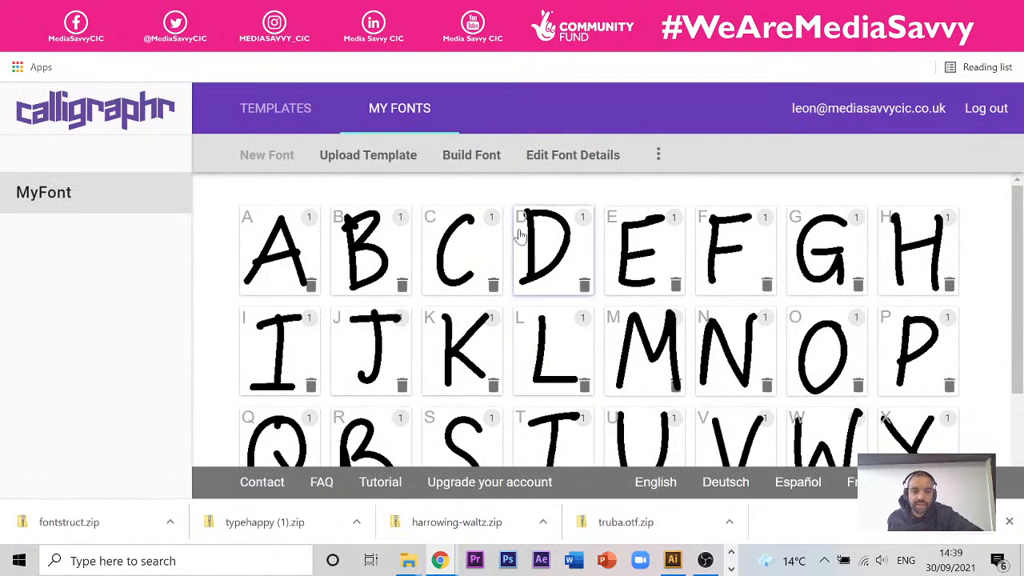
Build the font under the name MyFont and examine its alphabet preview at a slightly larger preview size
left_click(471, 155)
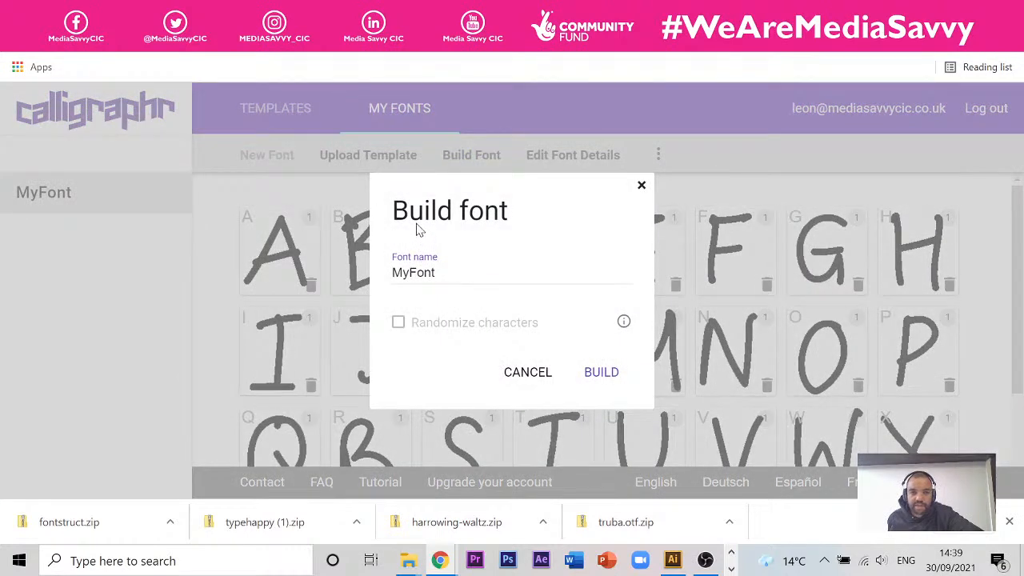
left_click(601, 374)
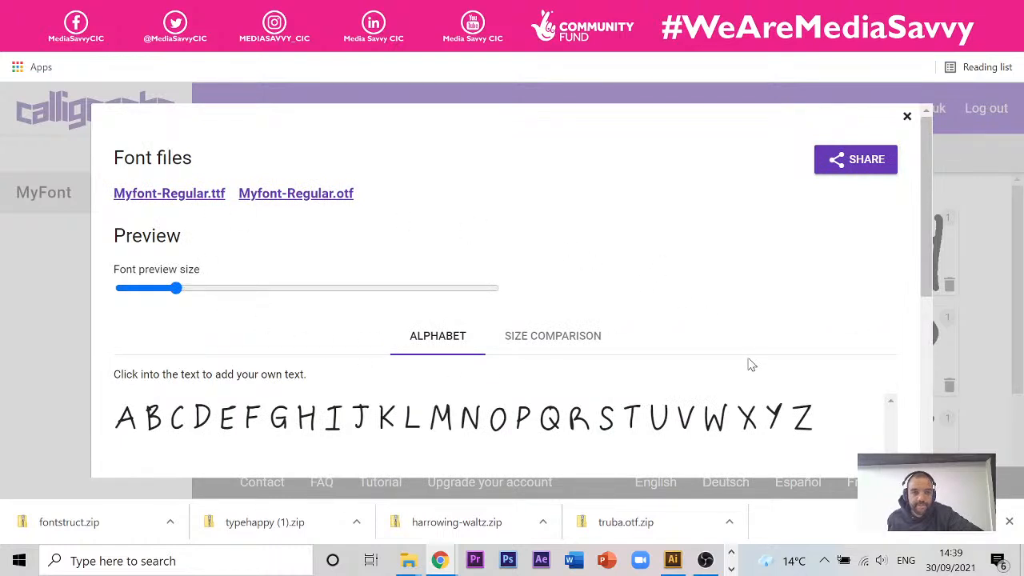
mouse_move(178, 289)
left_mouse_down()
mouse_move(442, 315)
mouse_move(179, 306)
left_mouse_up()
scroll(225, 302, "down", 3)
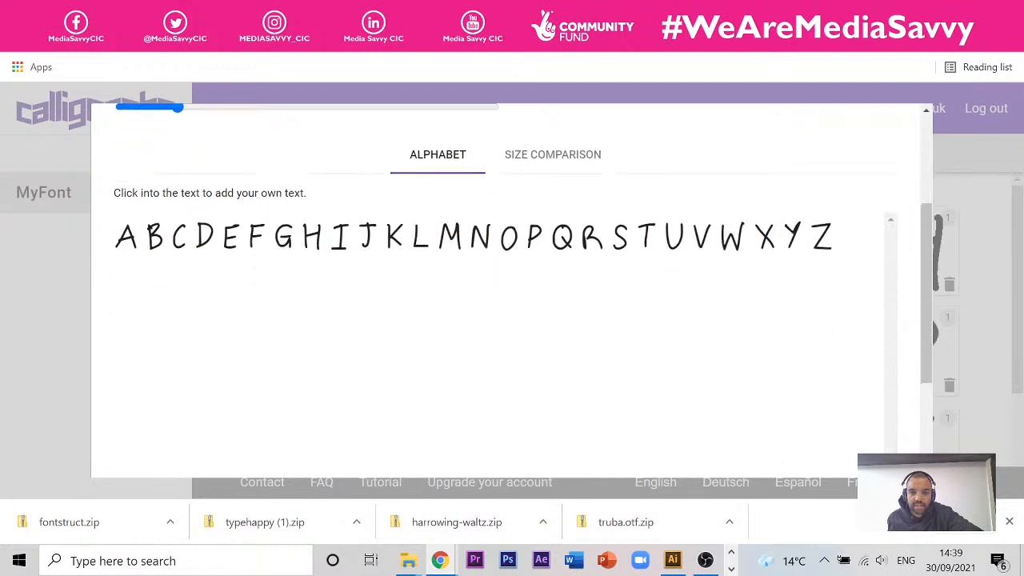
scroll(225, 302, "up", 2)
scroll(226, 303, "down", 5)
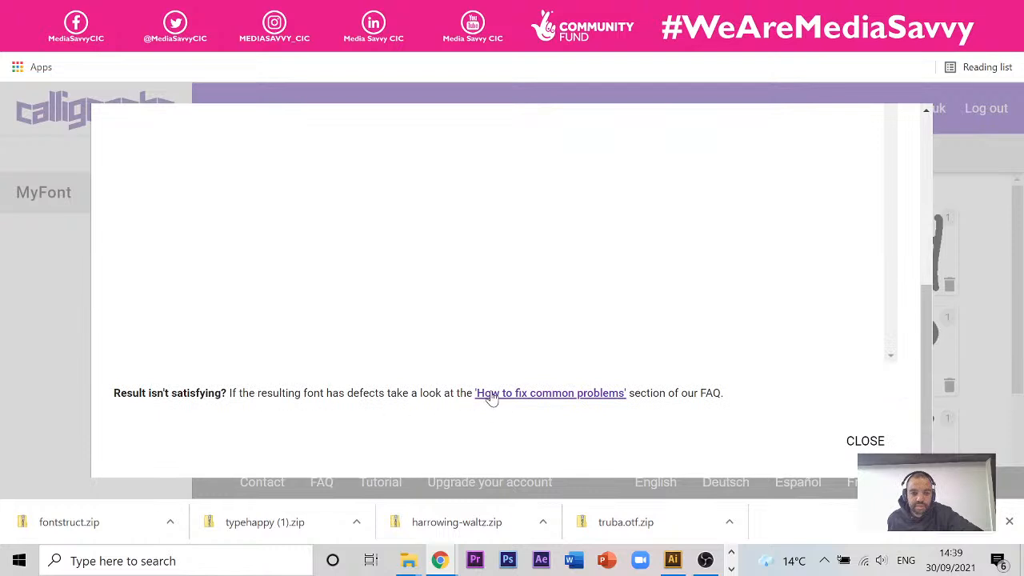
scroll(491, 397, "up", 5)
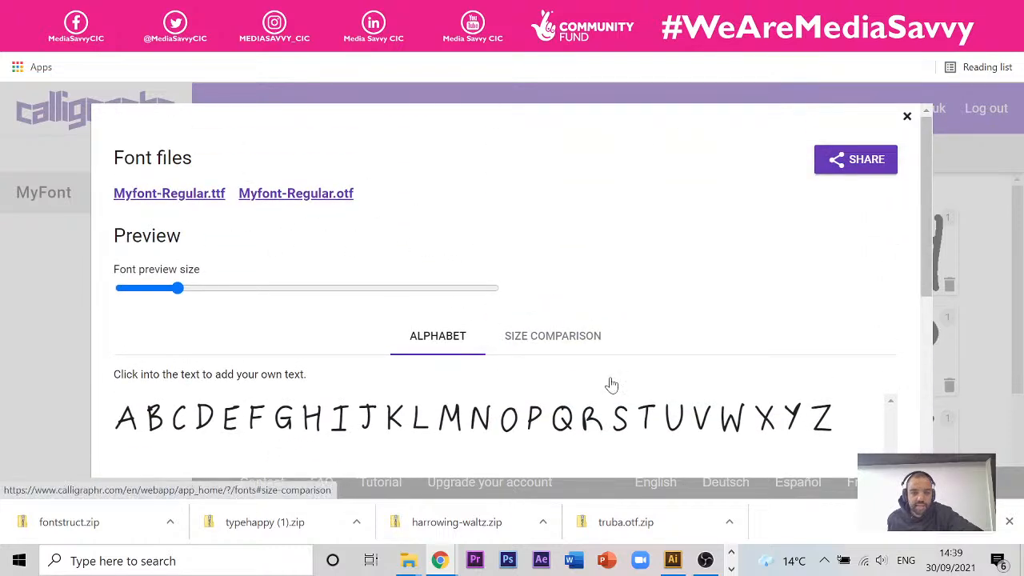
Download the font as Myfont-Regular.ttf, show it in the Downloads folder and copy the file
left_click(203, 201)
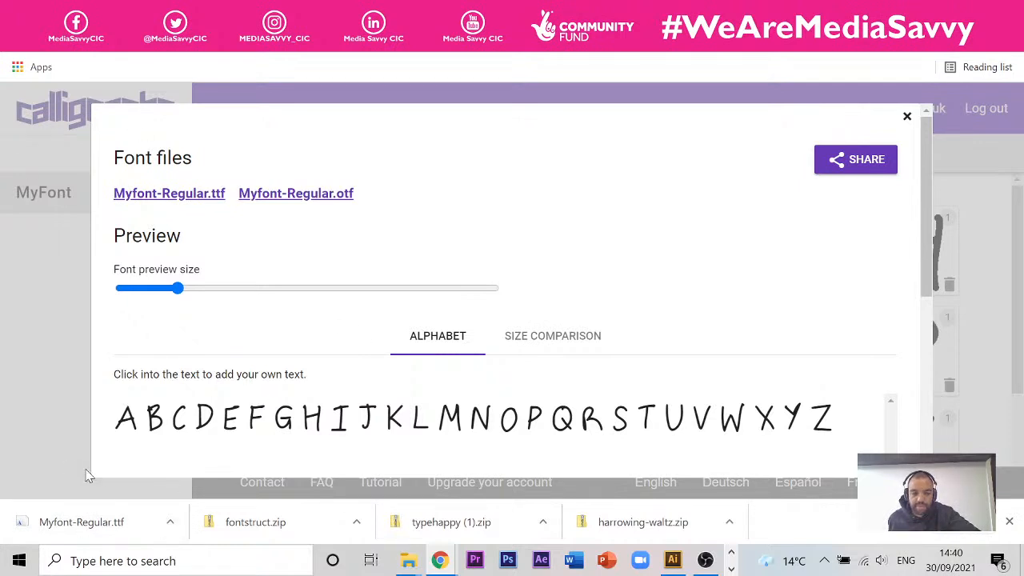
left_click(172, 524)
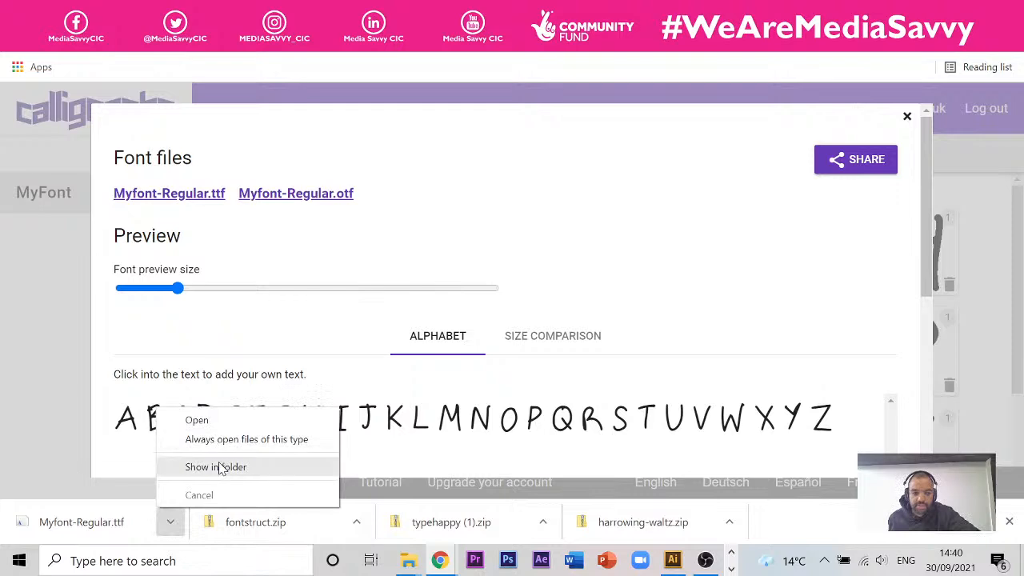
left_click(221, 466)
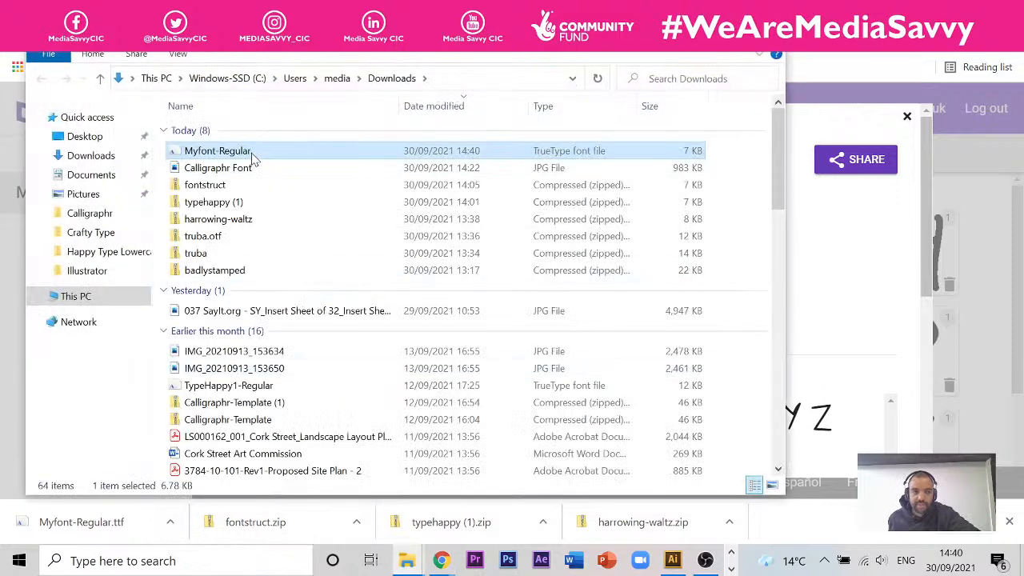
right_click(252, 153)
right_click(269, 155)
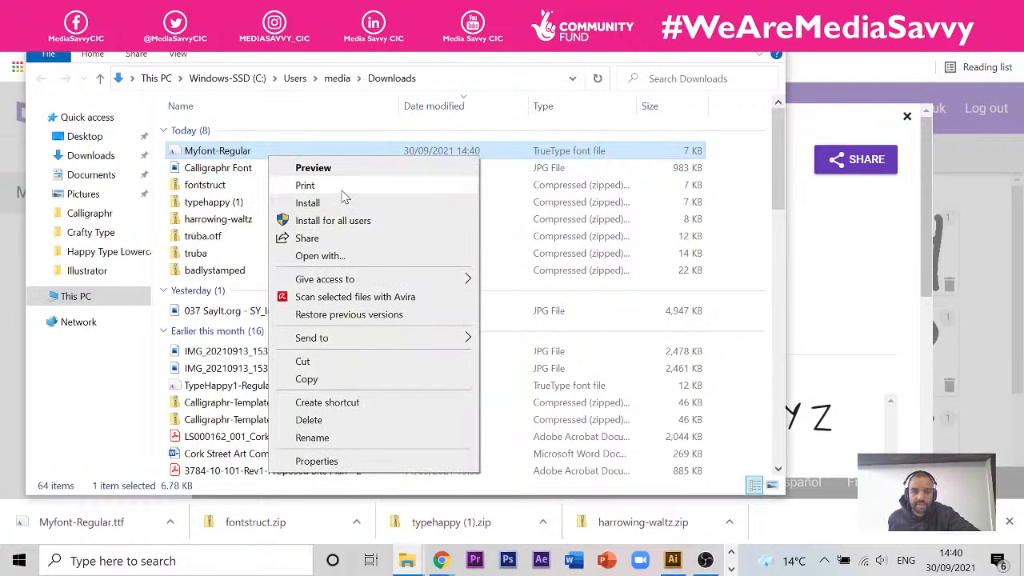
left_click(306, 379)
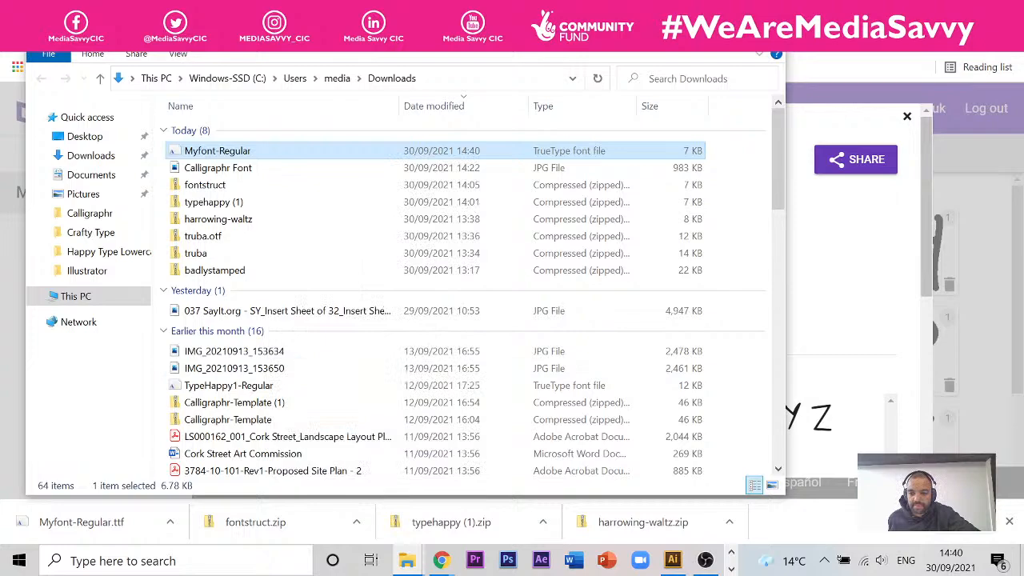
Clear the open windows to reach the desktop and paste the copied Myfont-Regular file there
key("alt+Tab")
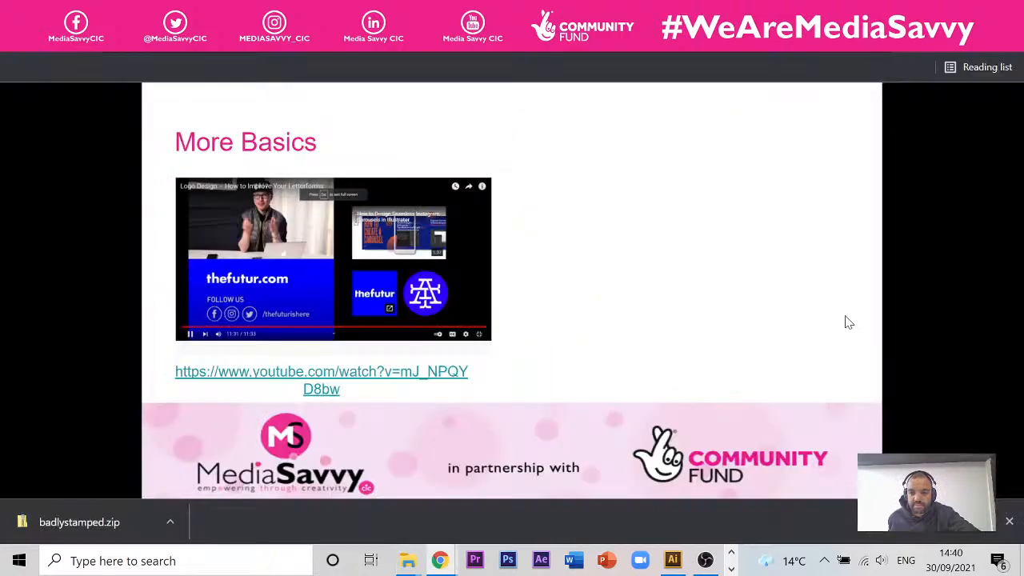
left_click(931, 9)
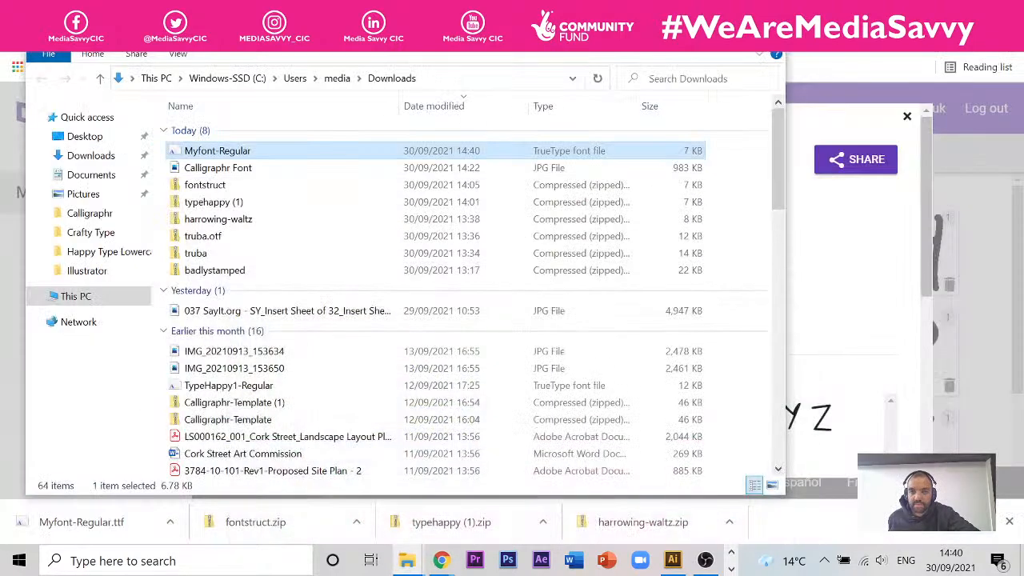
left_click(932, 9)
left_click(932, 9)
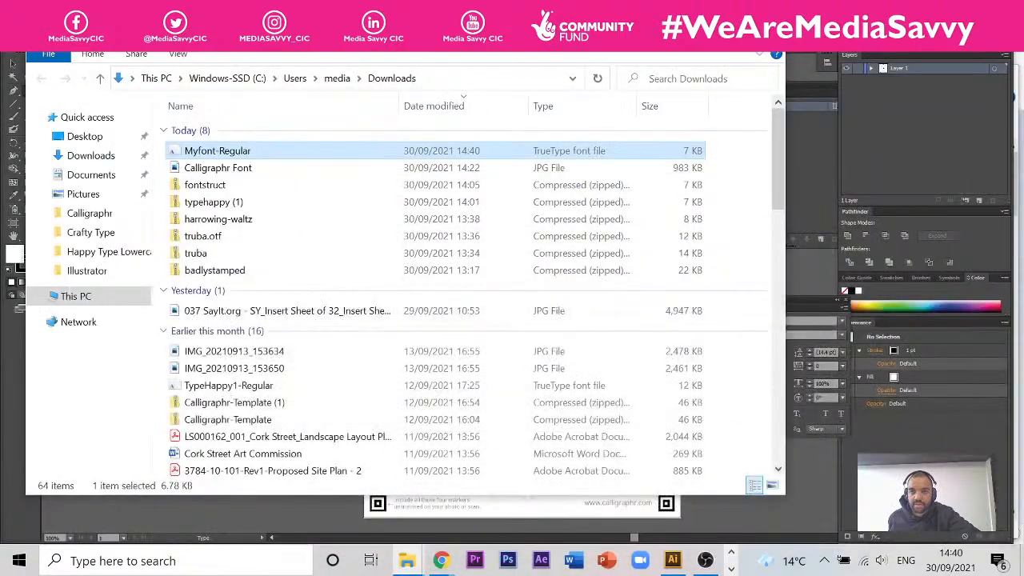
left_click(931, 9)
left_click(959, 10)
left_click(959, 10)
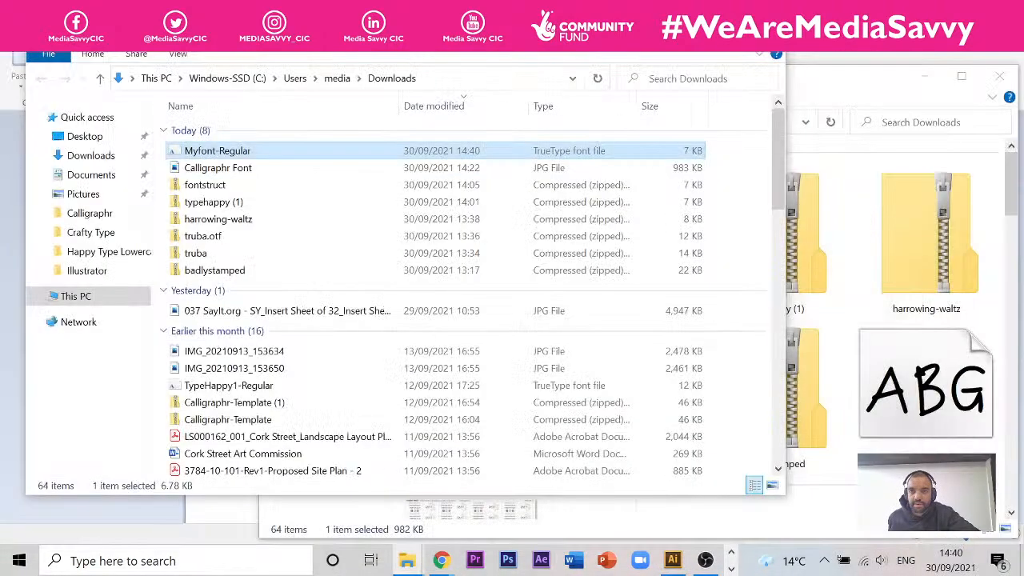
left_click(1021, 562)
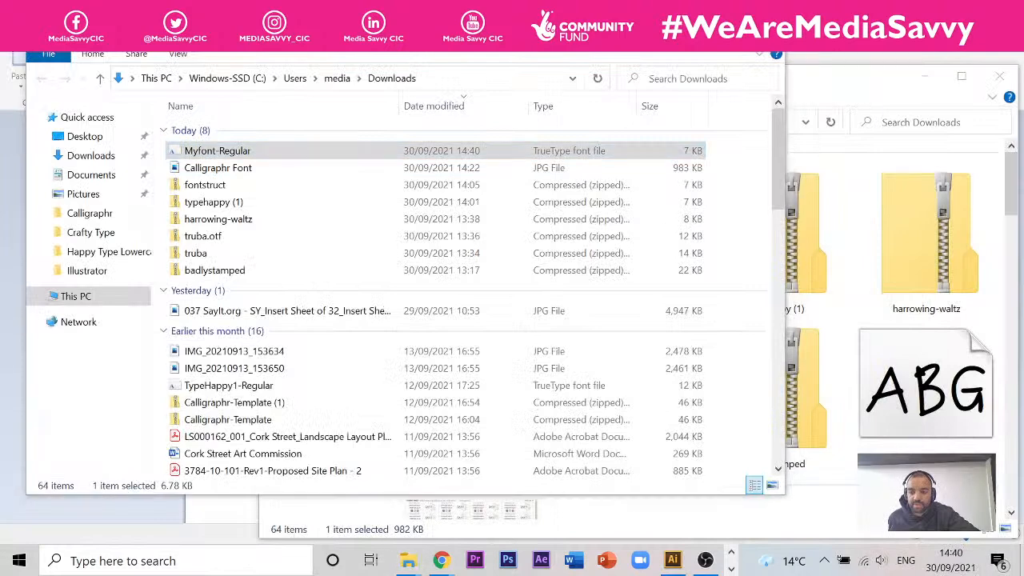
left_click(1021, 562)
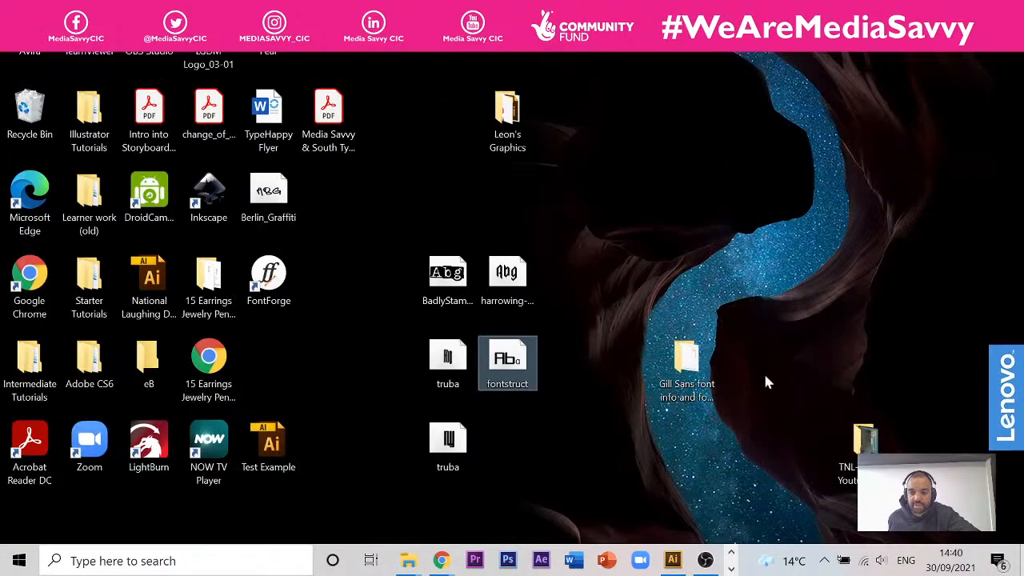
right_click(613, 192)
left_click(669, 277)
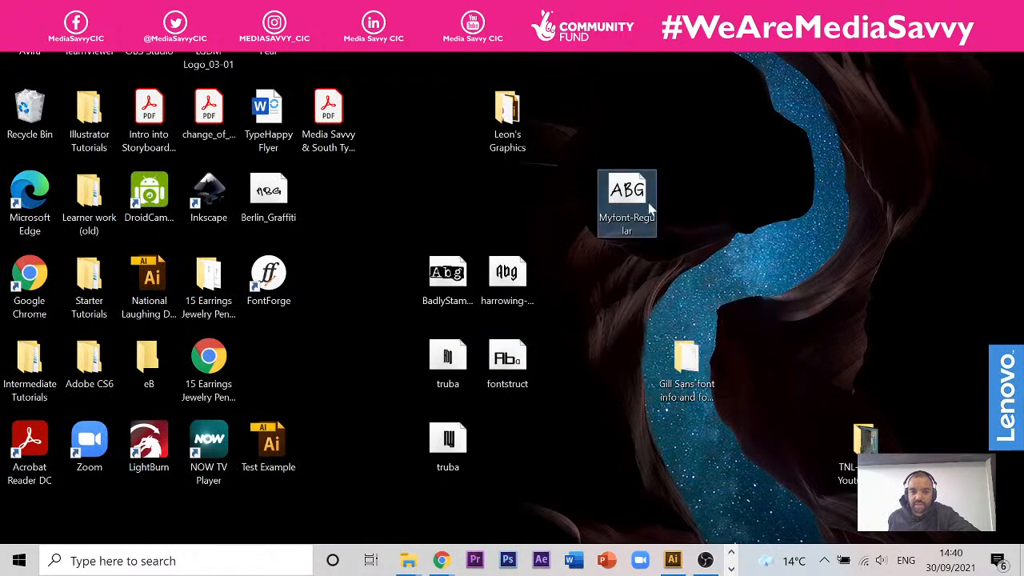
Move the Myfont-Regular file below the fontstruct file on the desktop and install the font
left_click_drag(650, 207, 526, 478)
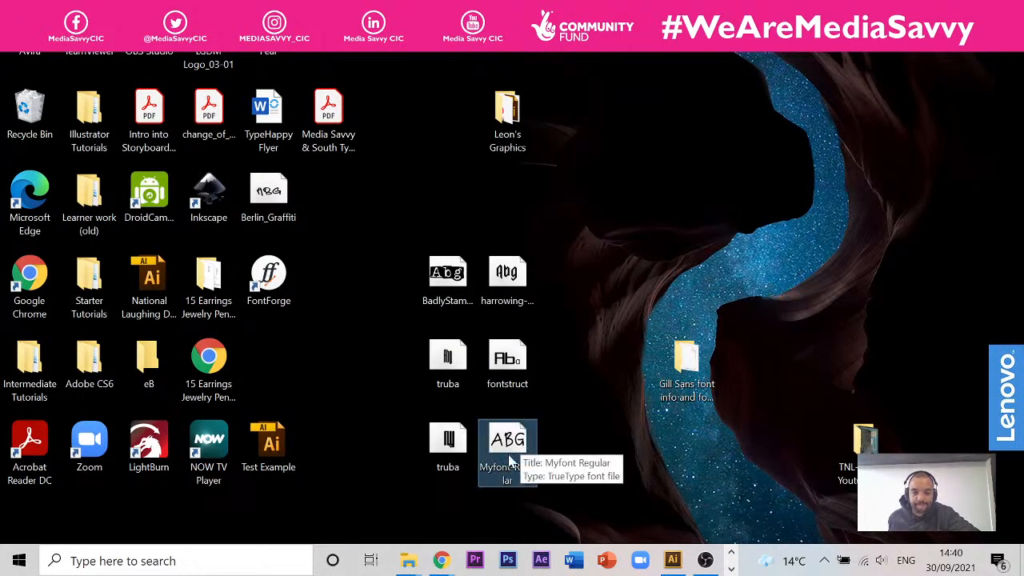
right_click(524, 442)
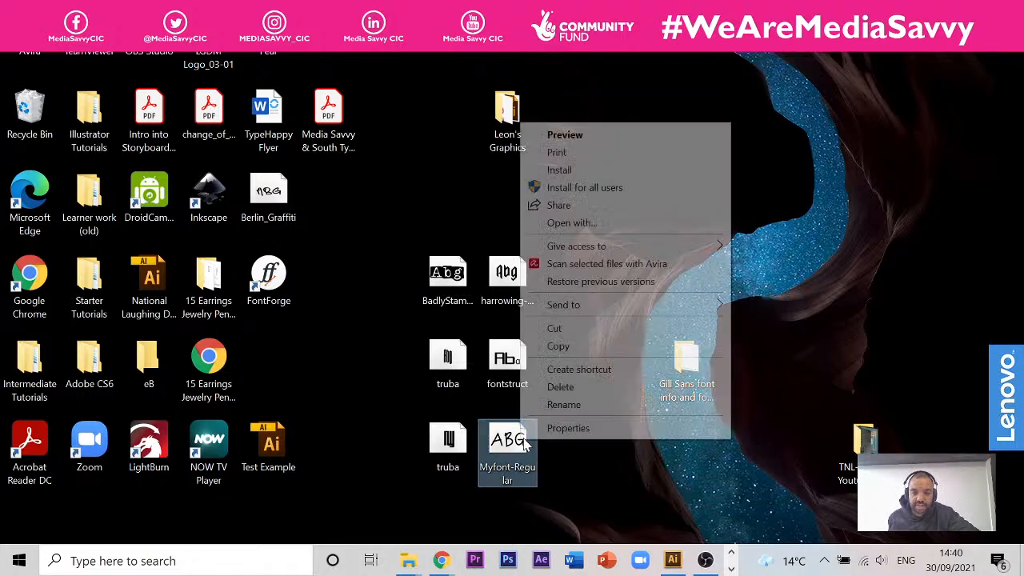
left_click(559, 170)
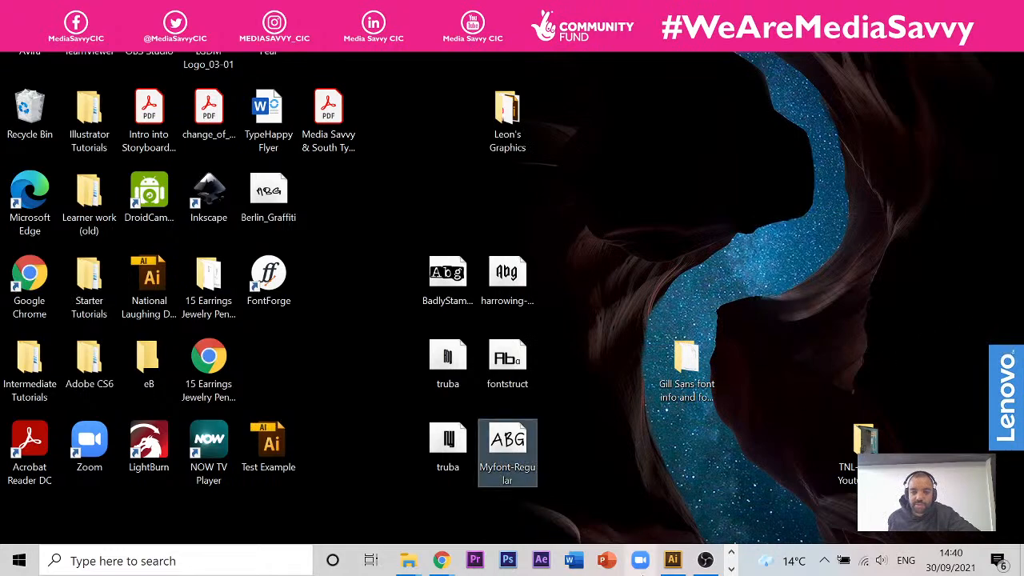
Switch to the WordPad document and add a new line reading HELLO below the ab? line
left_click(730, 569)
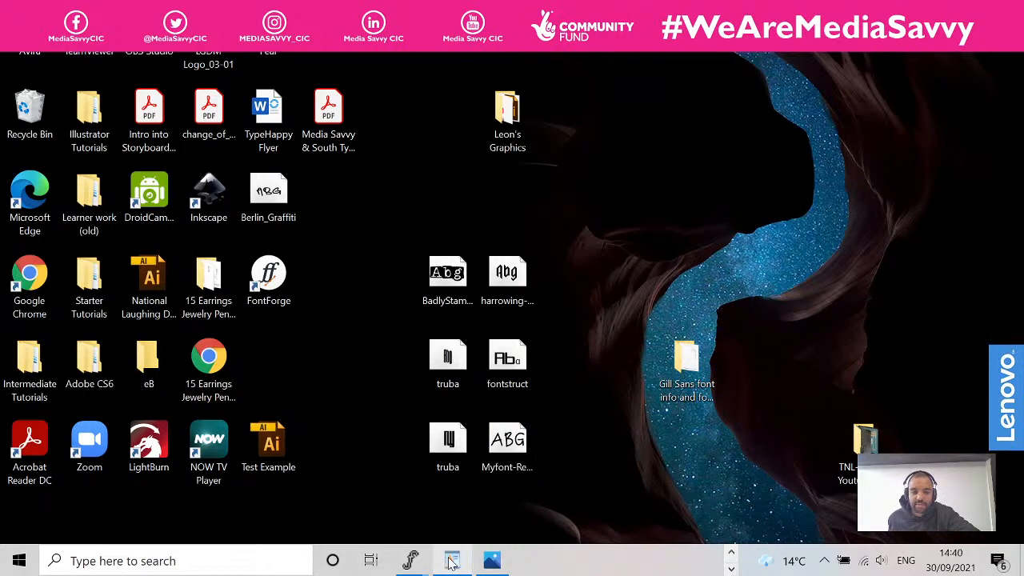
left_click(452, 560)
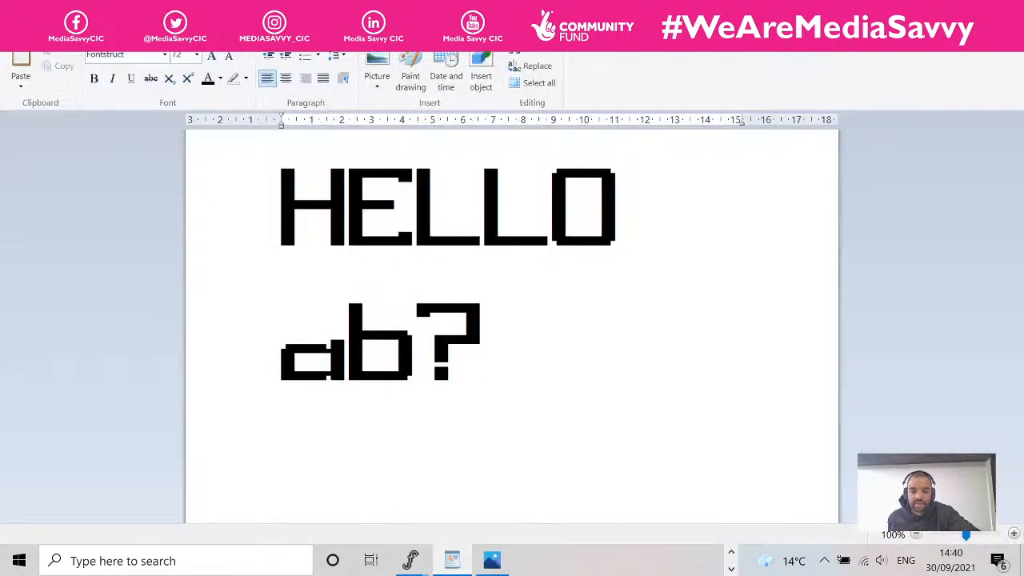
key("Return")
key("Return")
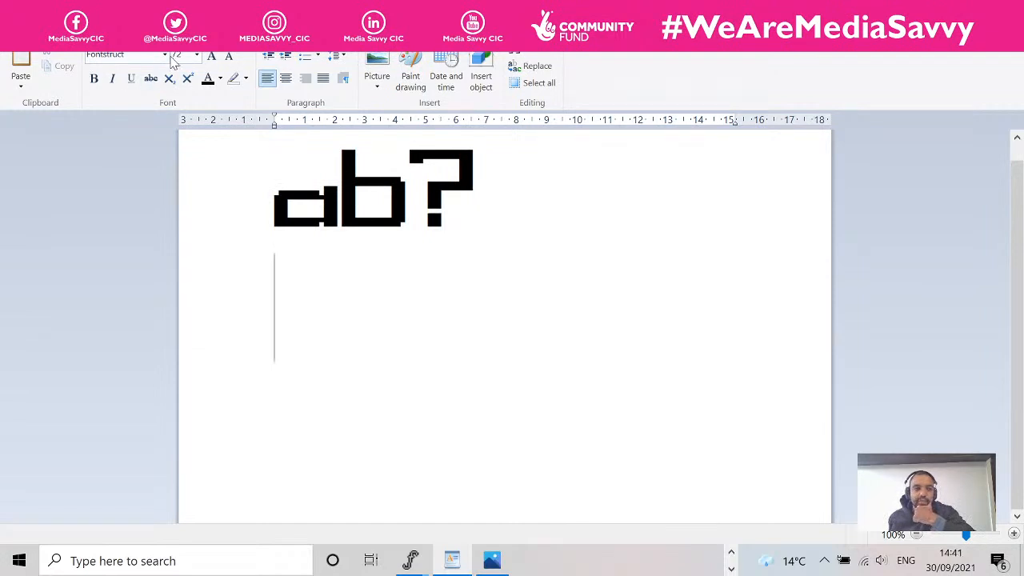
key("Caps_Lock")
type("H")
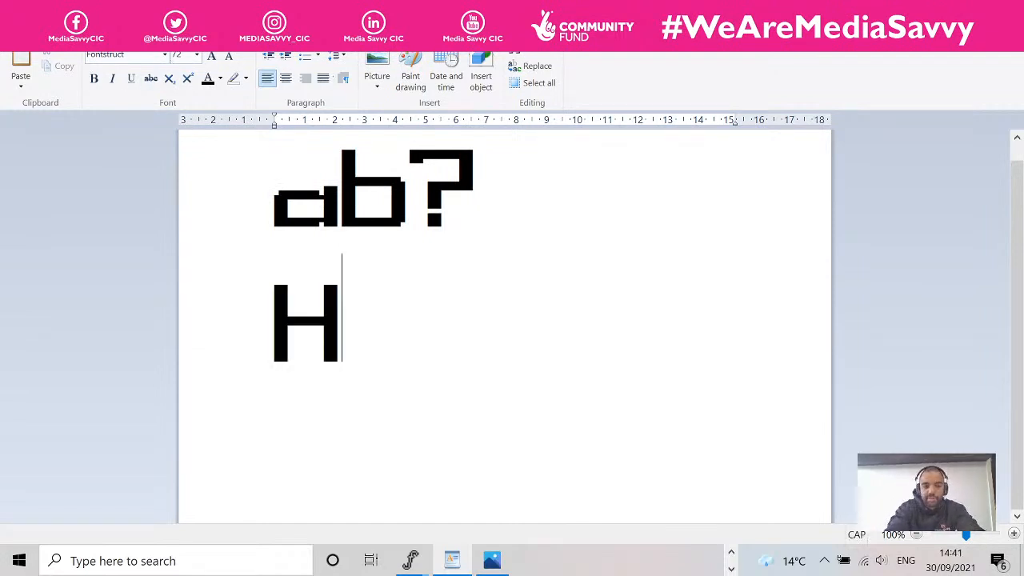
type("ELL")
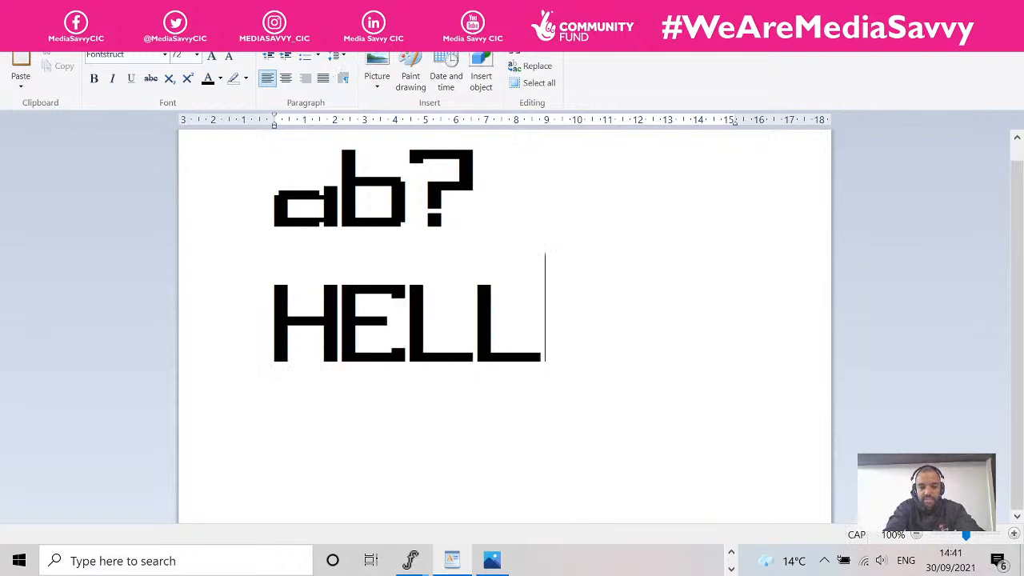
type("O")
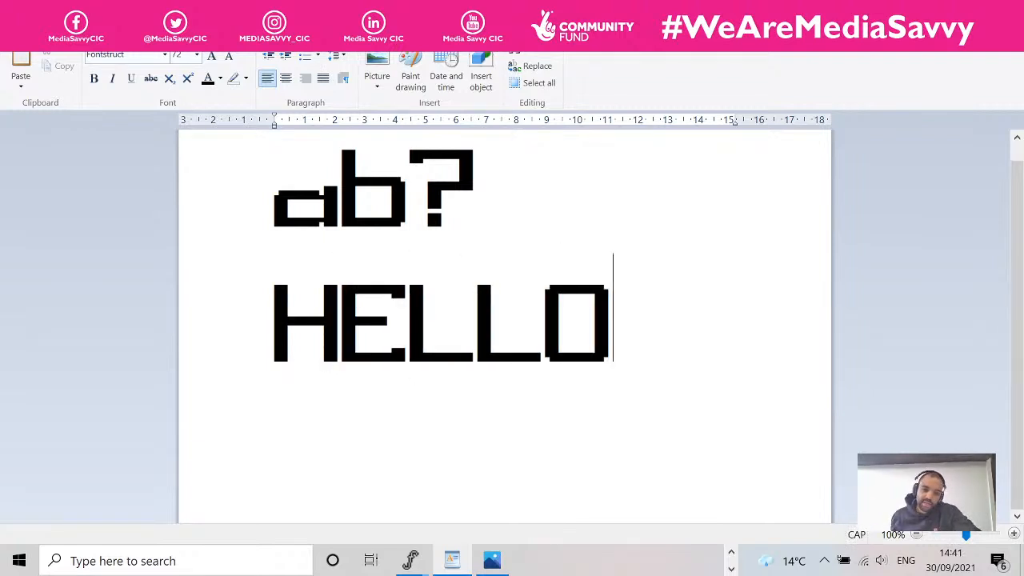
Apply the Myfont font to the new HELLO line below ab?
key("shift+Home")
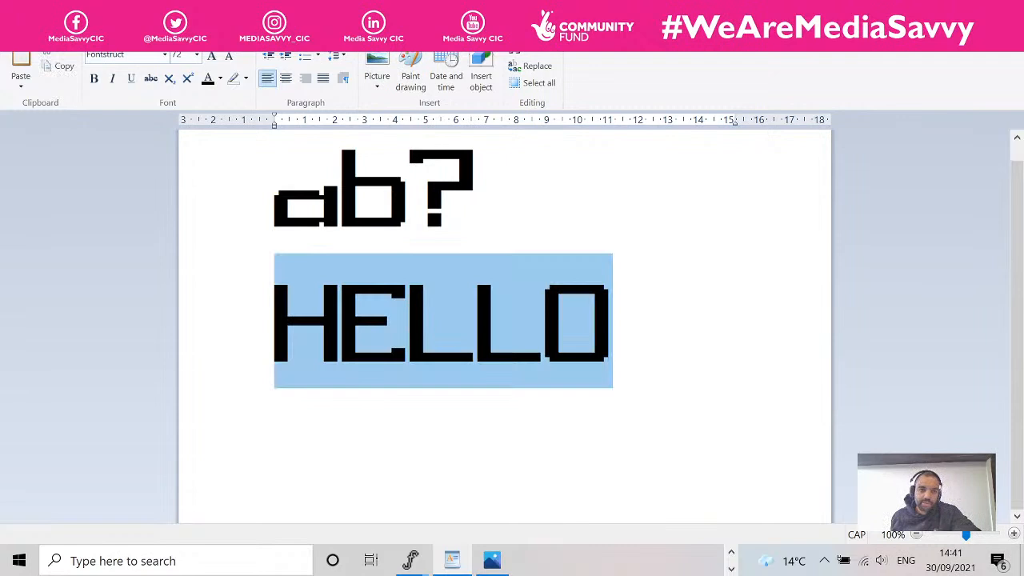
left_click(166, 56)
left_click(167, 57)
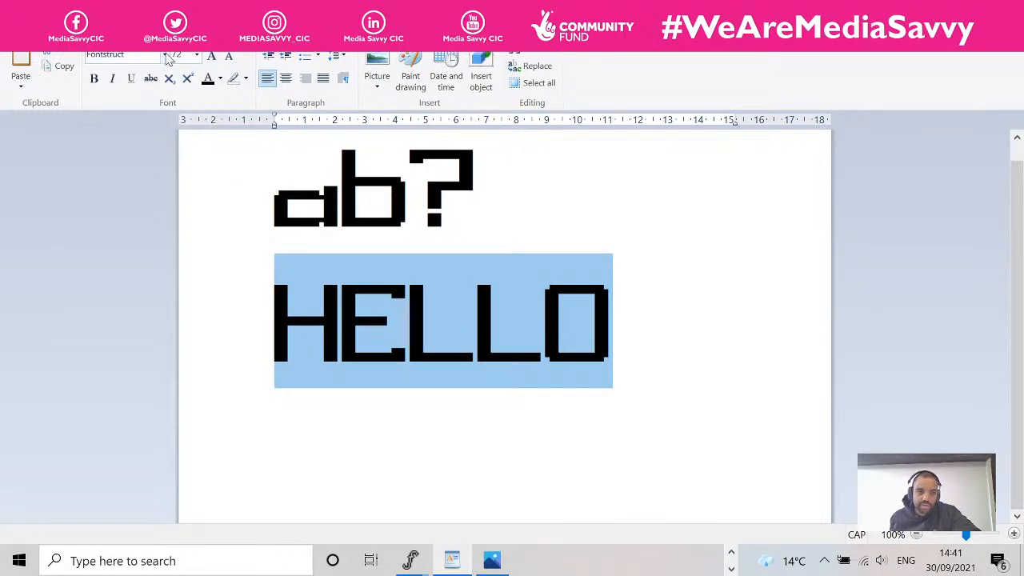
left_click(166, 56)
scroll(223, 200, "down", 4)
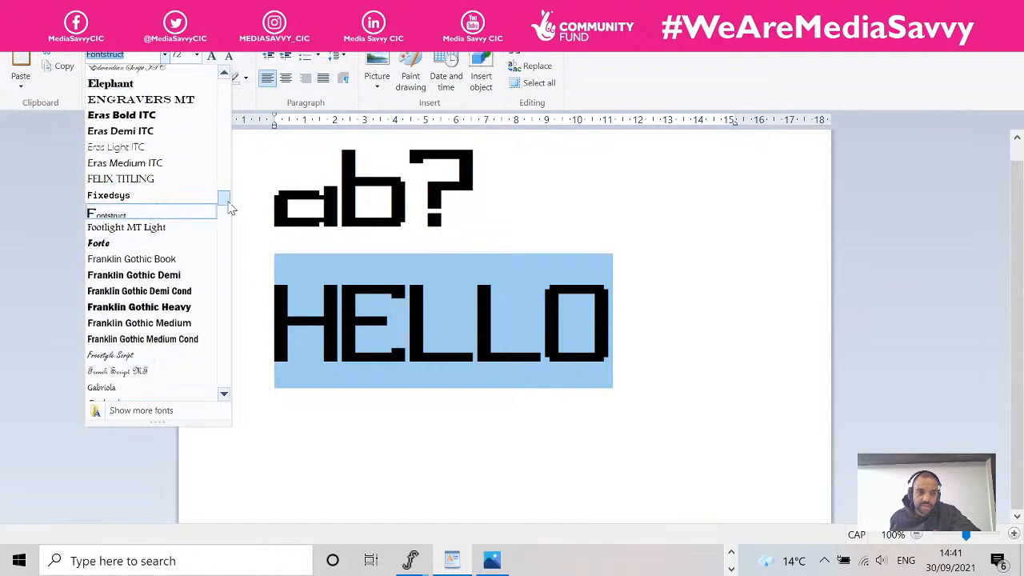
scroll(230, 209, "down", 2)
left_click_drag(228, 209, 237, 317)
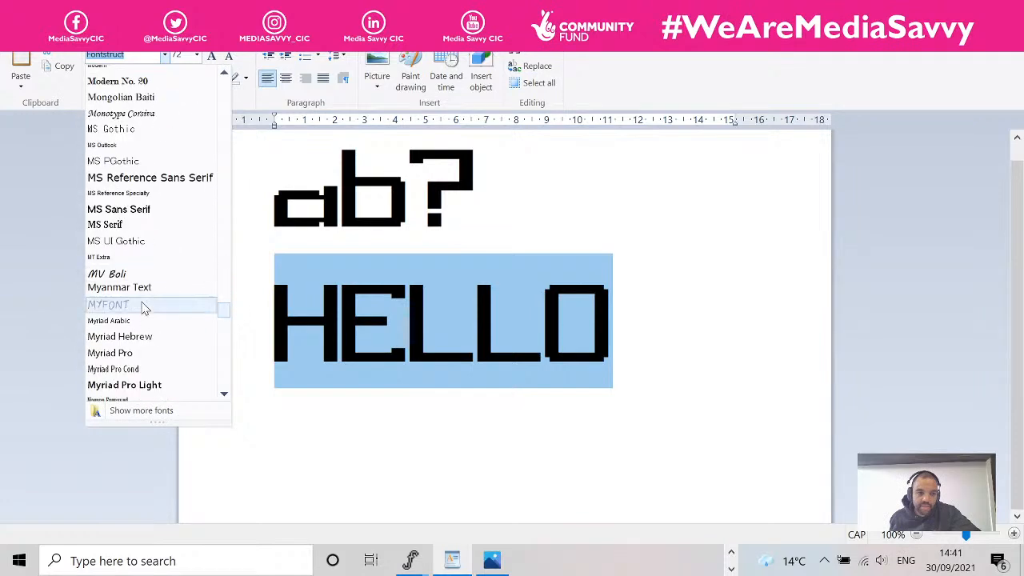
left_click(143, 306)
left_click(531, 446)
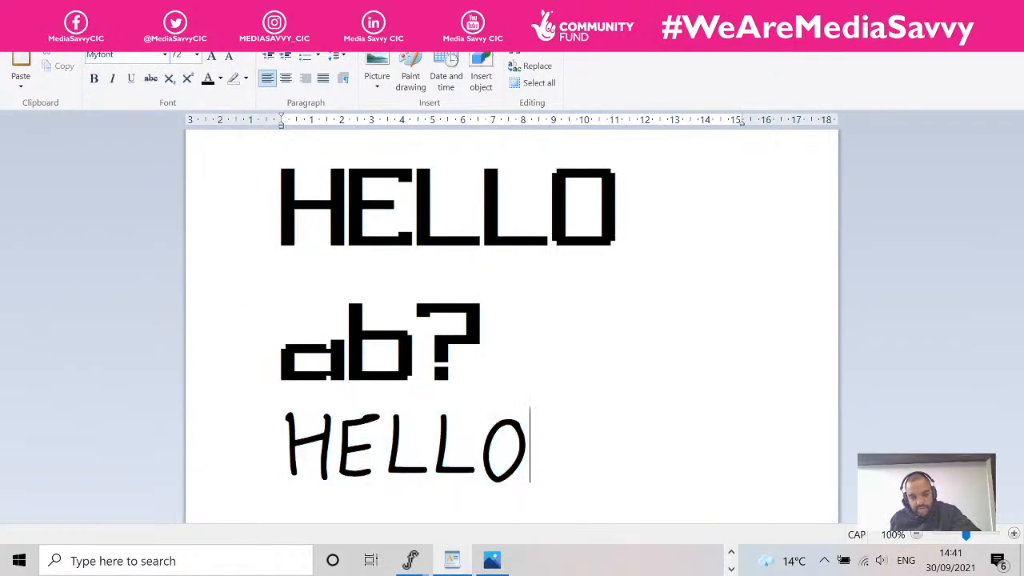
double_click(399, 434)
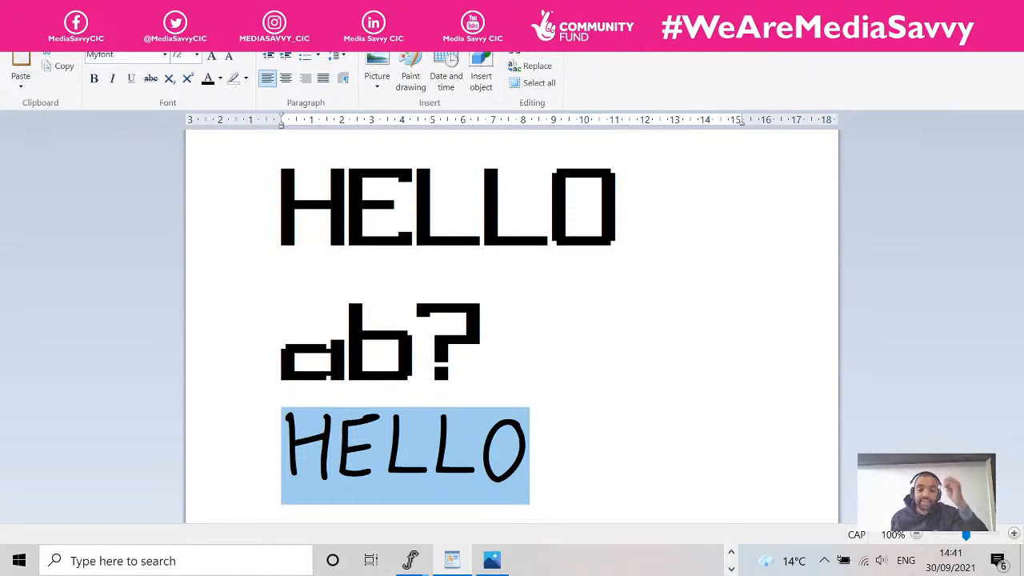
left_click(524, 438)
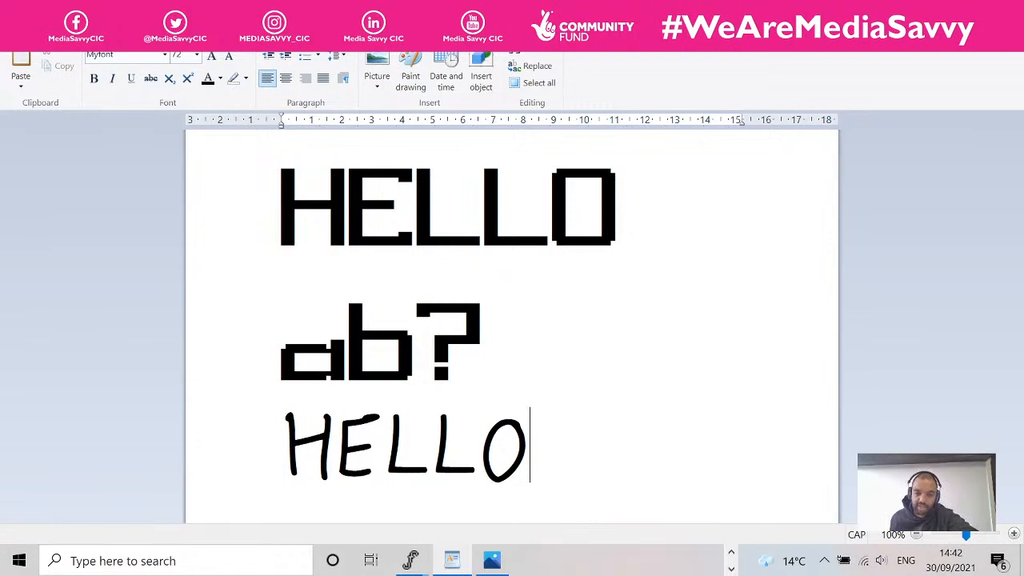
key("Left")
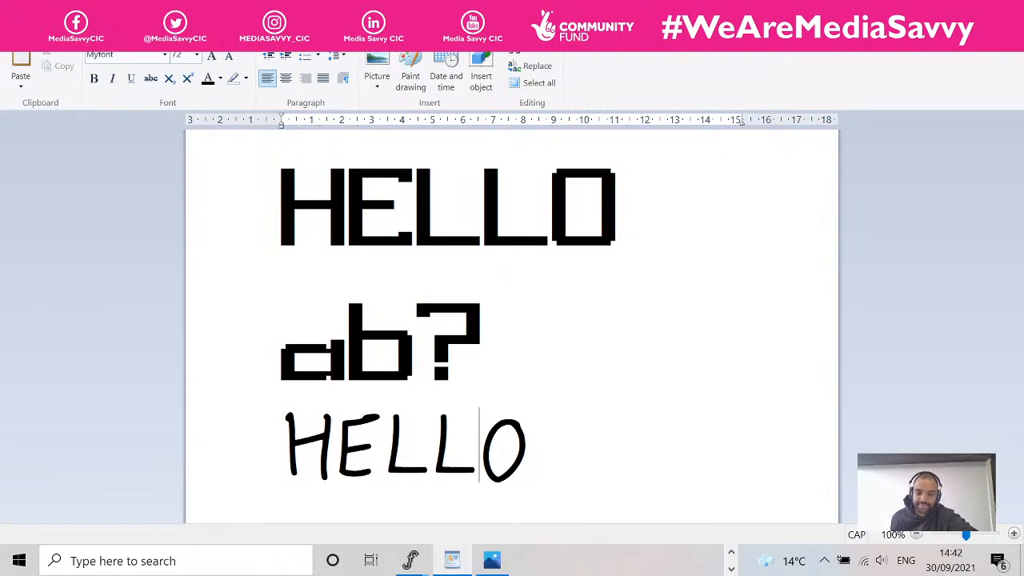
Switch to Illustrator, show the smiley-letter template document and toggle the Calligraphr Template layer's visibility off and on
left_click(730, 552)
left_click(671, 561)
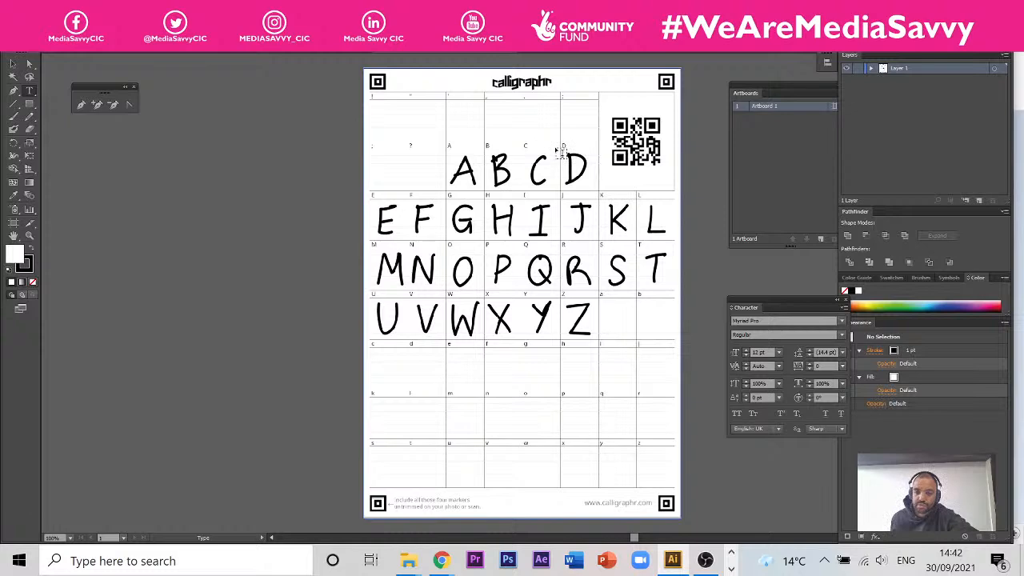
left_click(109, 50)
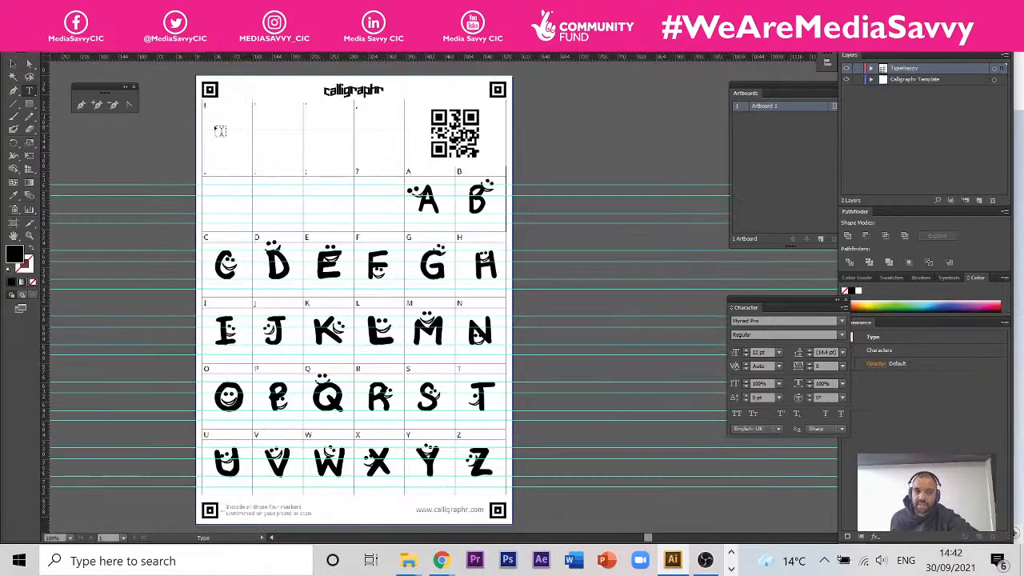
left_click(847, 80)
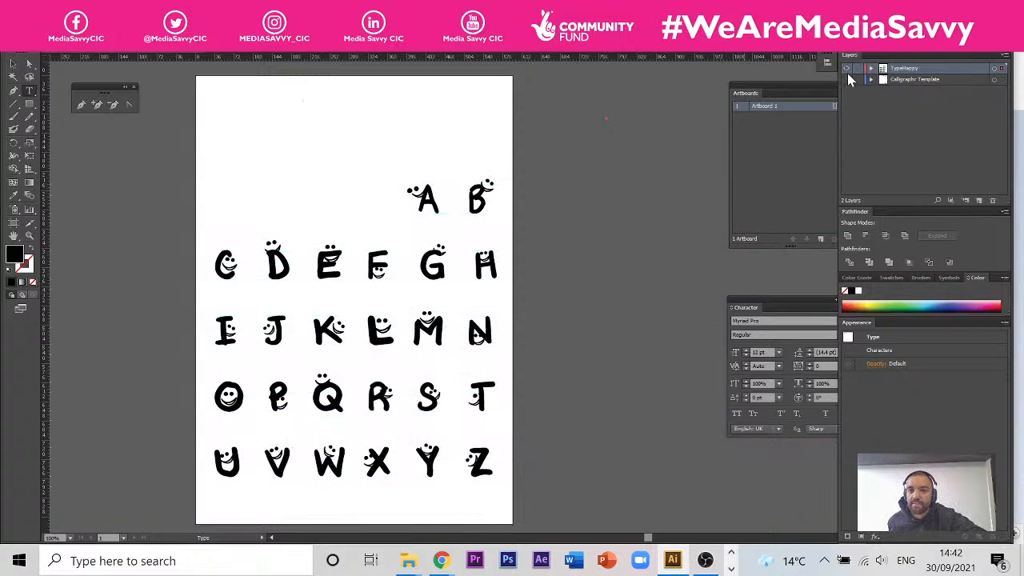
left_click(847, 80)
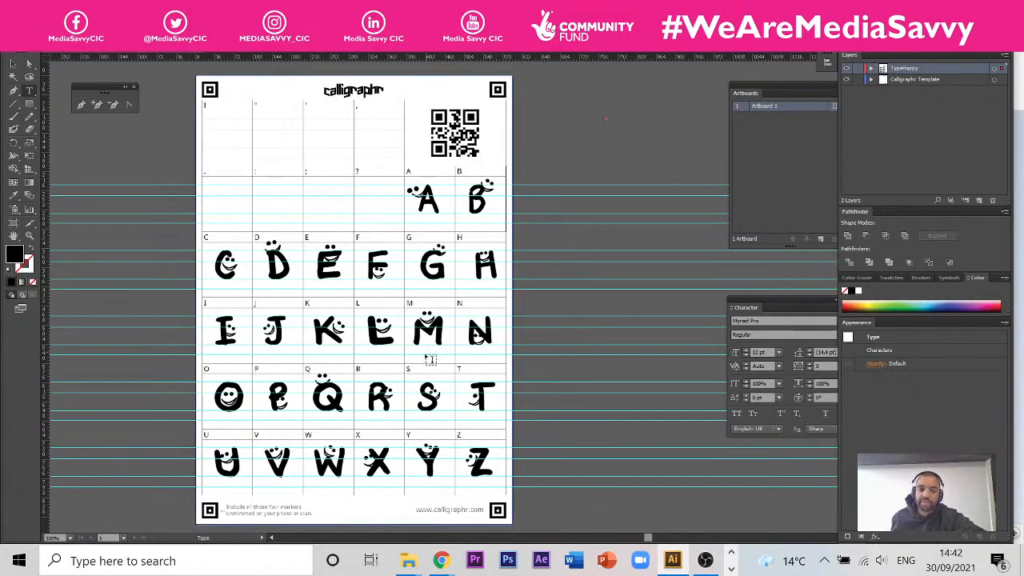
Deselect the stray text object beside the artboard and examine the smiley letters in their template cells up close
left_click(13, 64)
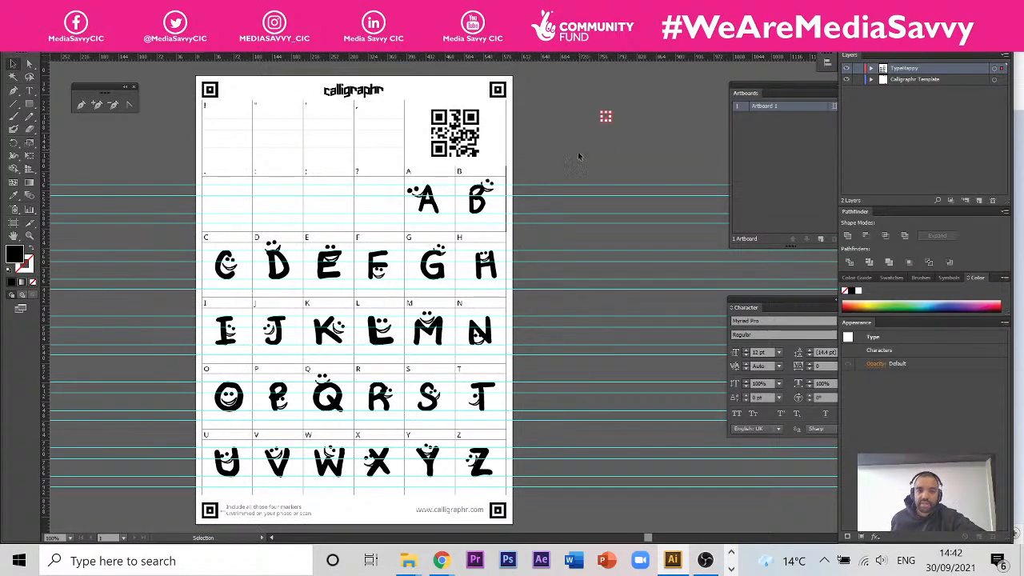
left_click(521, 131)
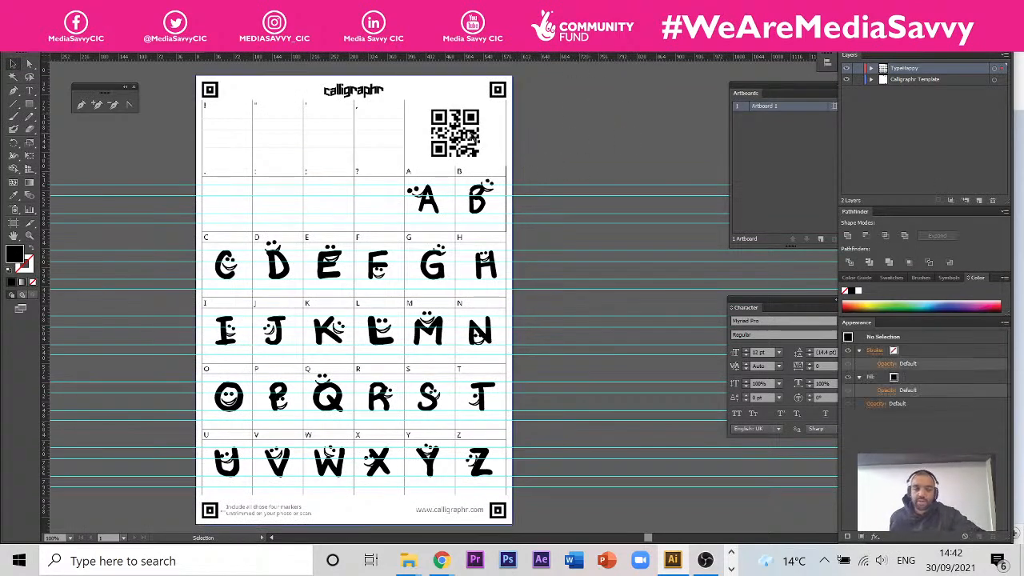
scroll(460, 180, "up", 1)
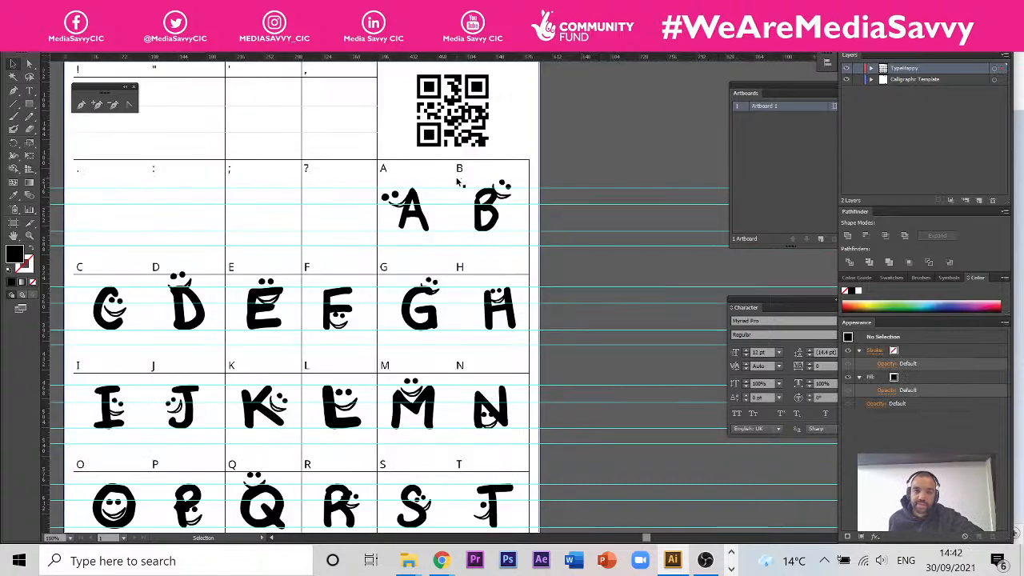
scroll(500, 216, "down", 4)
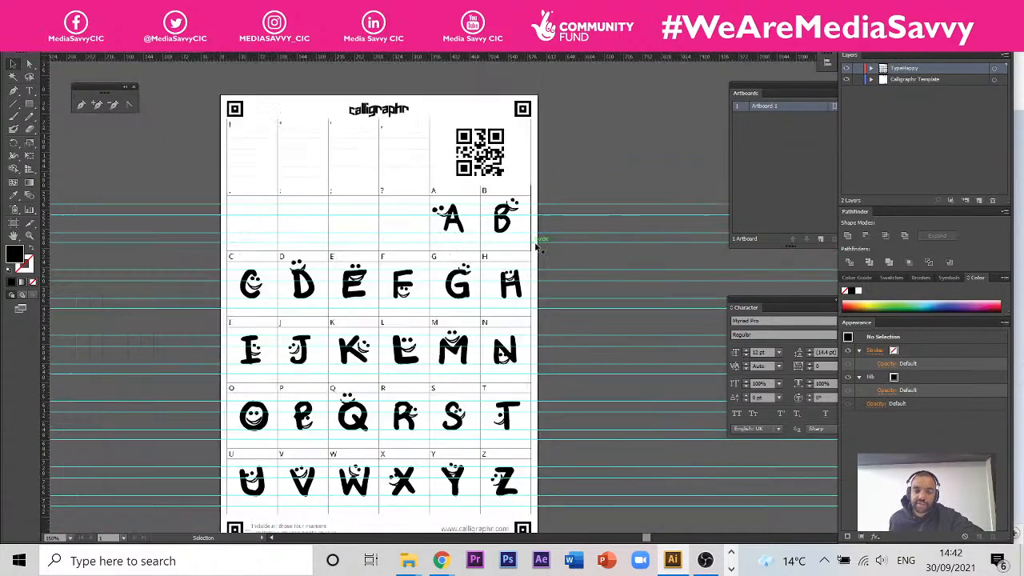
scroll(507, 236, "up", 2)
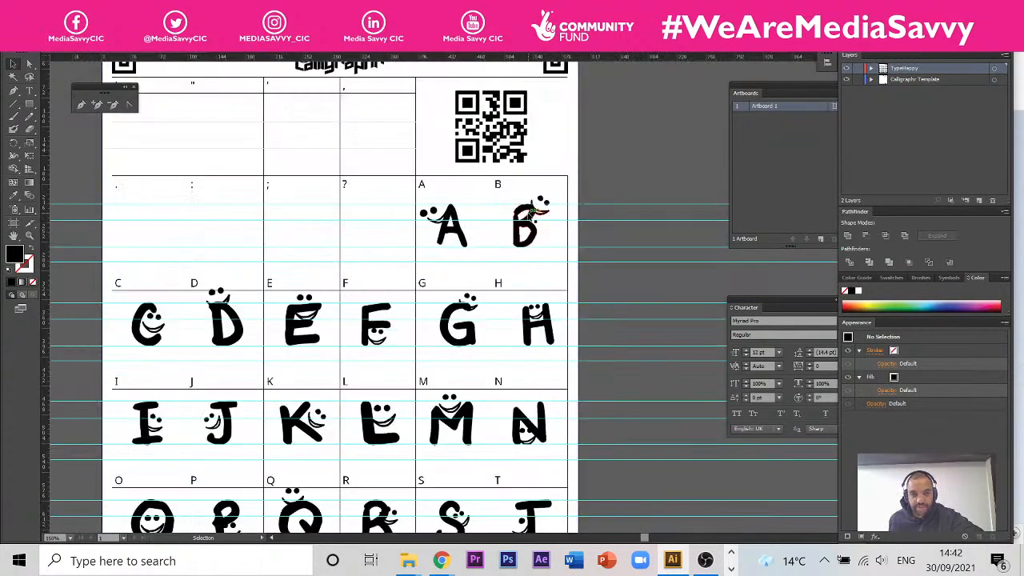
scroll(507, 236, "up", 1)
scroll(531, 209, "down", 3)
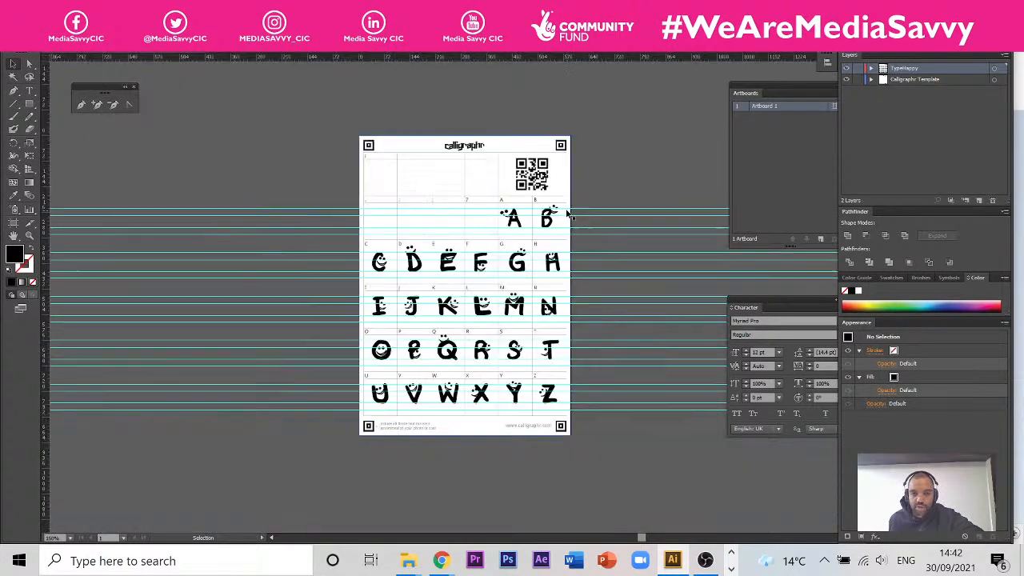
scroll(539, 232, "up", 2)
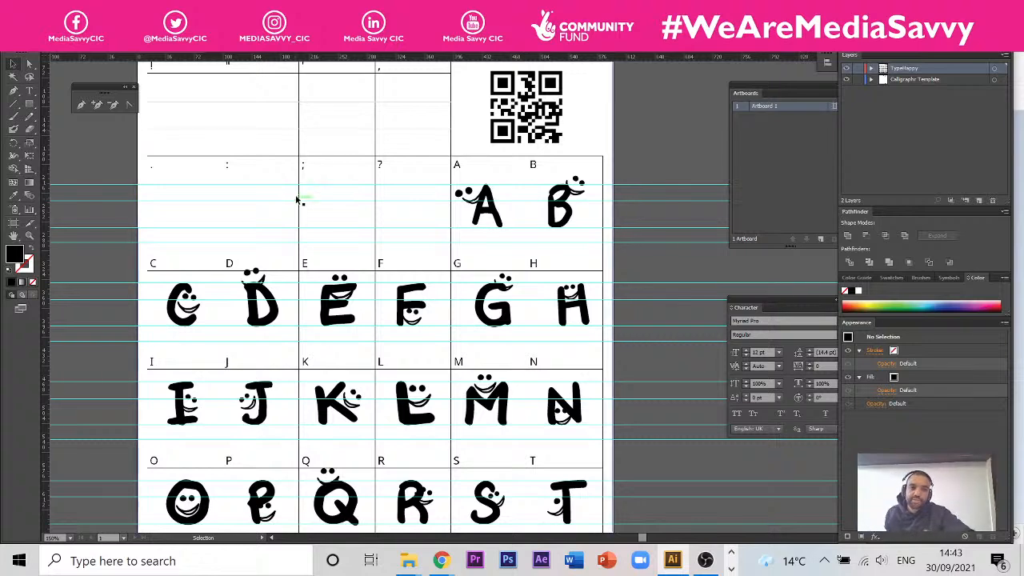
Show the handwritten-alphabet template document and examine its letters up close
left_click(426, 47)
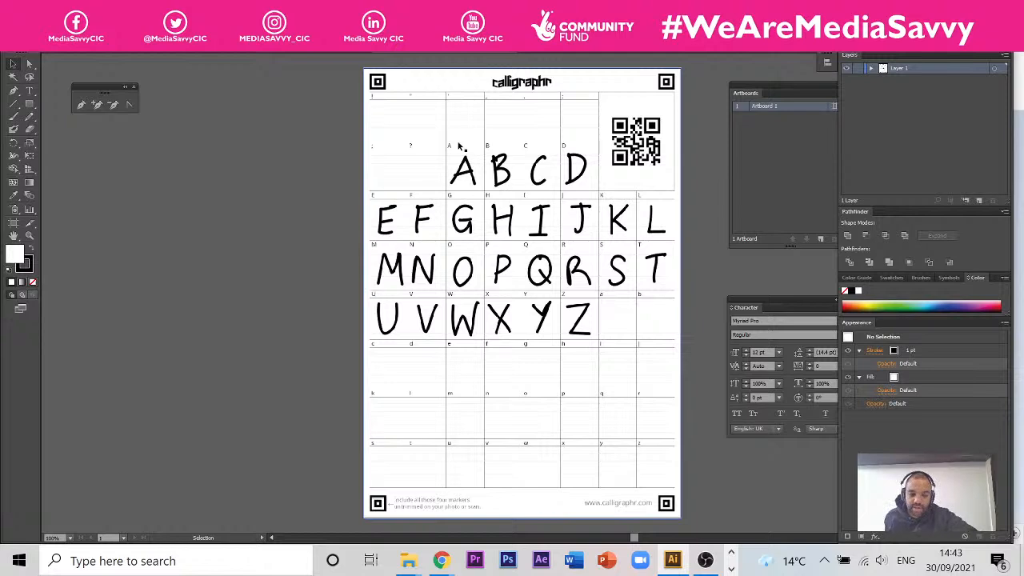
scroll(461, 147, "up", 5)
scroll(460, 146, "down", 4)
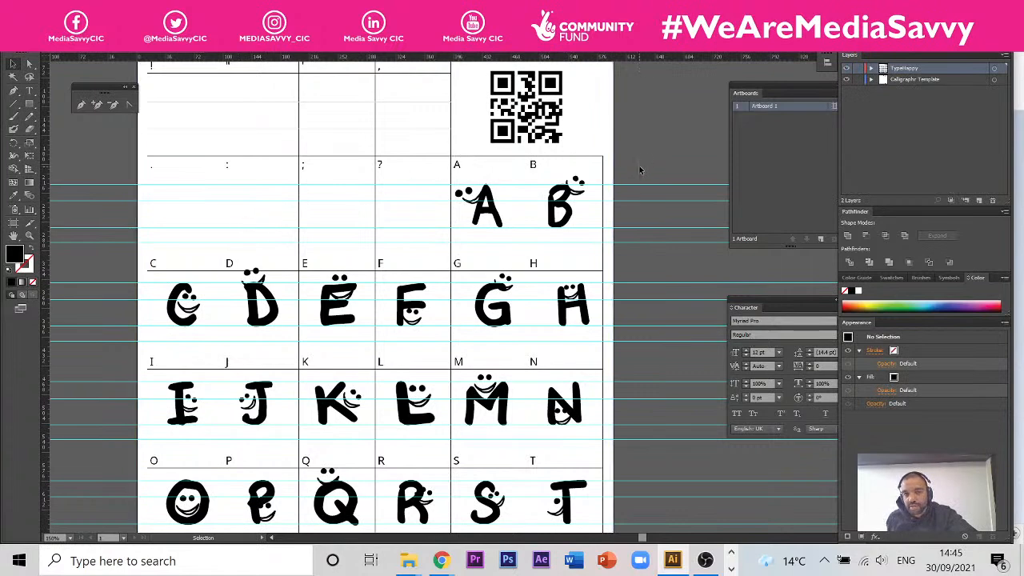
In the smiley-letter document, undo the accidental move of the template image and lock the Calligraphr Template layer
left_click_drag(602, 195, 587, 204)
key("ctrl+z")
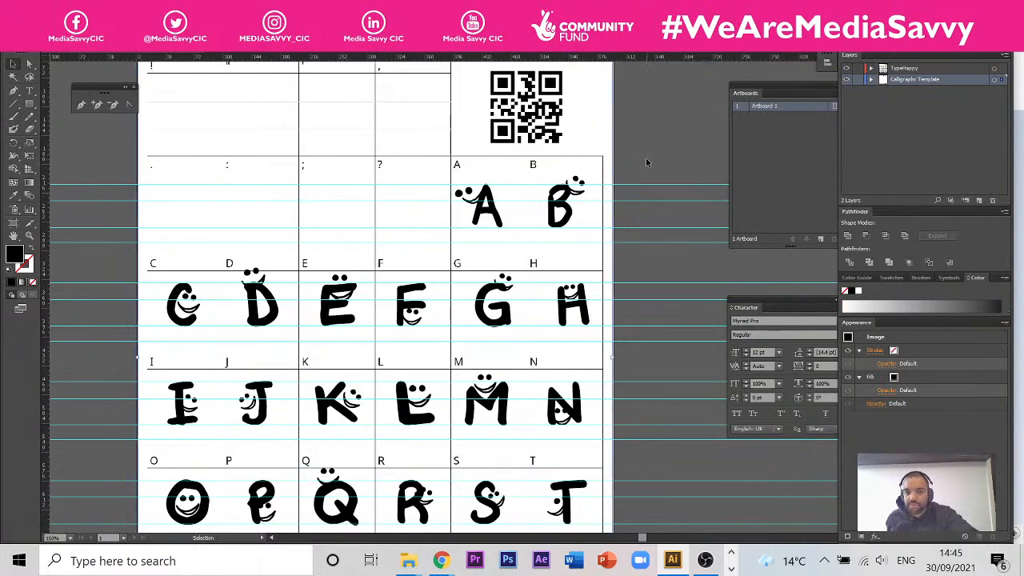
left_click(858, 79)
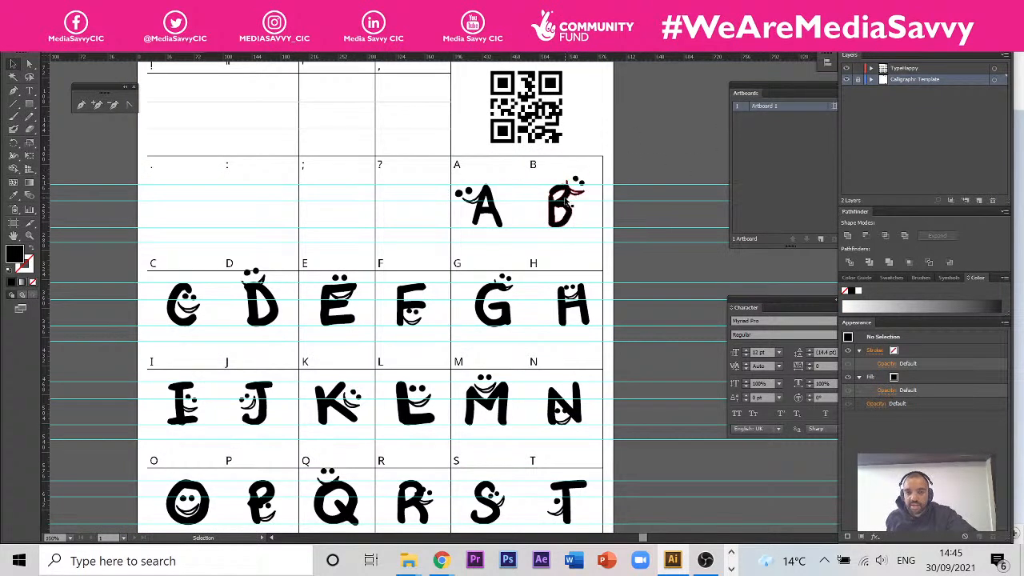
Select the smiley letter B group and examine its vector outline and the empty area beside the artboard
scroll(563, 197, "up", 2)
scroll(603, 202, "down", 1)
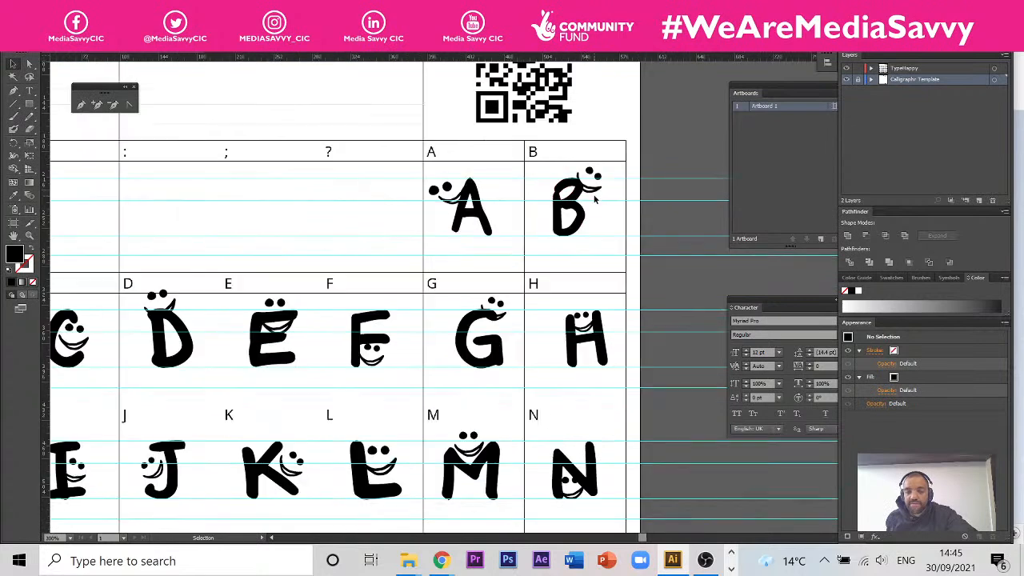
scroll(616, 134, "up", 2)
left_click(564, 280)
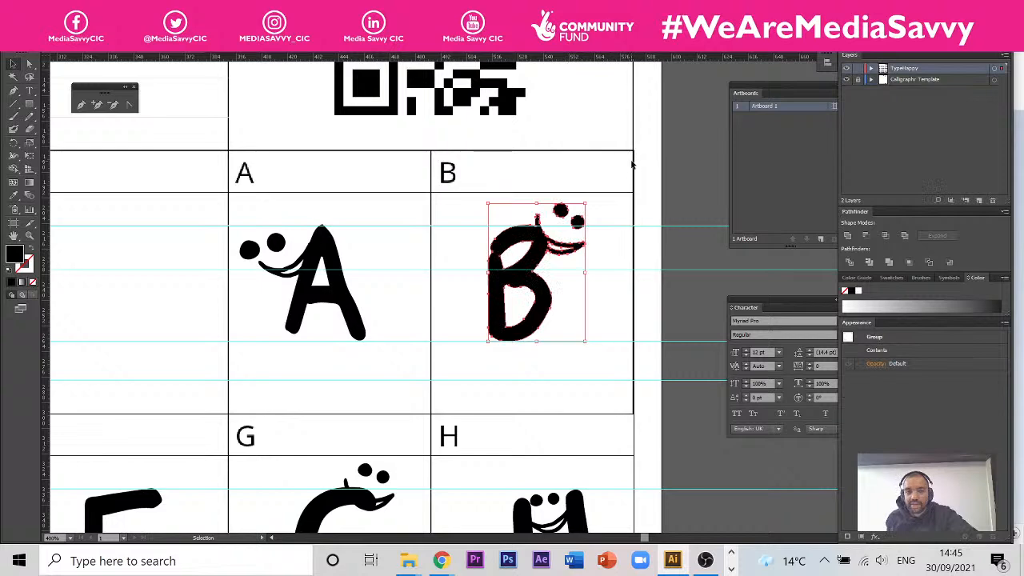
left_click_drag(604, 182, 164, 157)
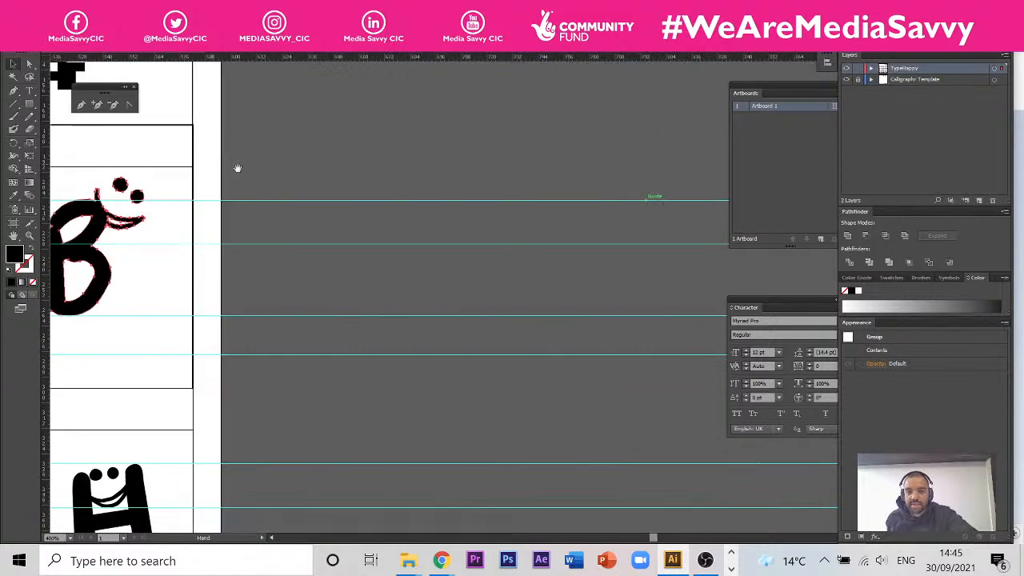
left_click_drag(413, 161, 394, 273)
scroll(430, 251, "down", 2)
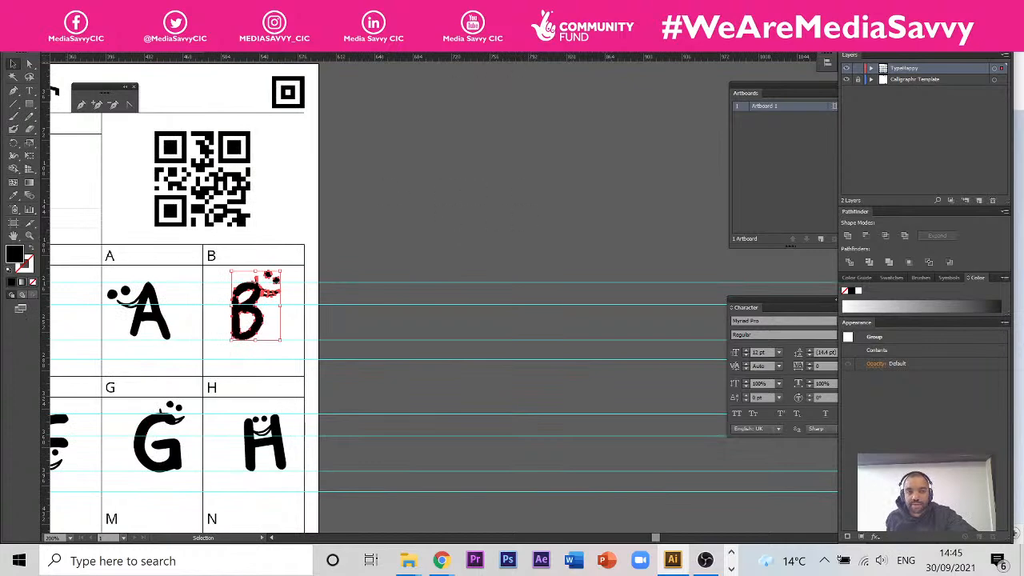
In the handwritten-alphabet document, convert the template image to vectors with Image Trace using the default Make option
left_click(483, 52)
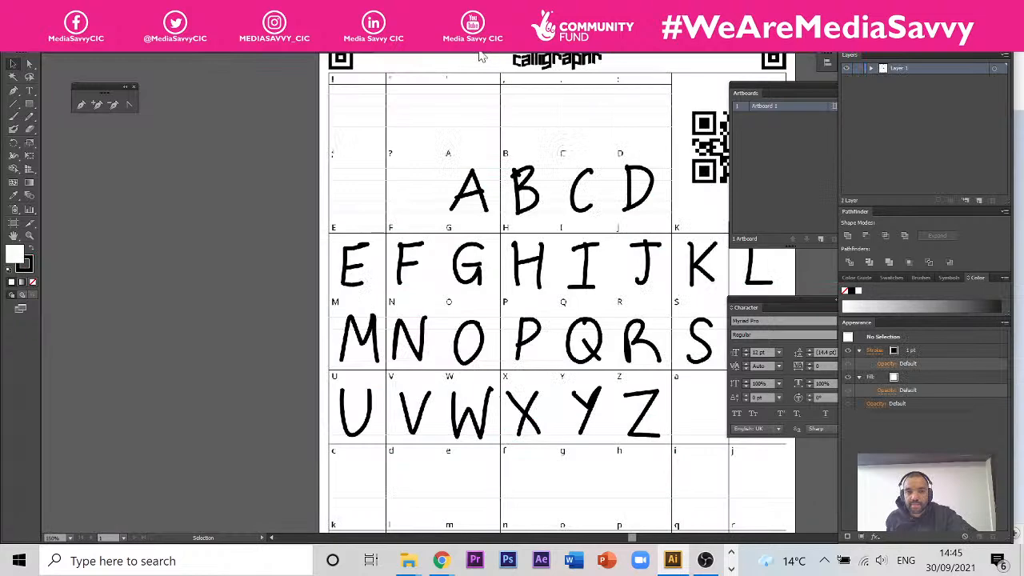
left_click(483, 192)
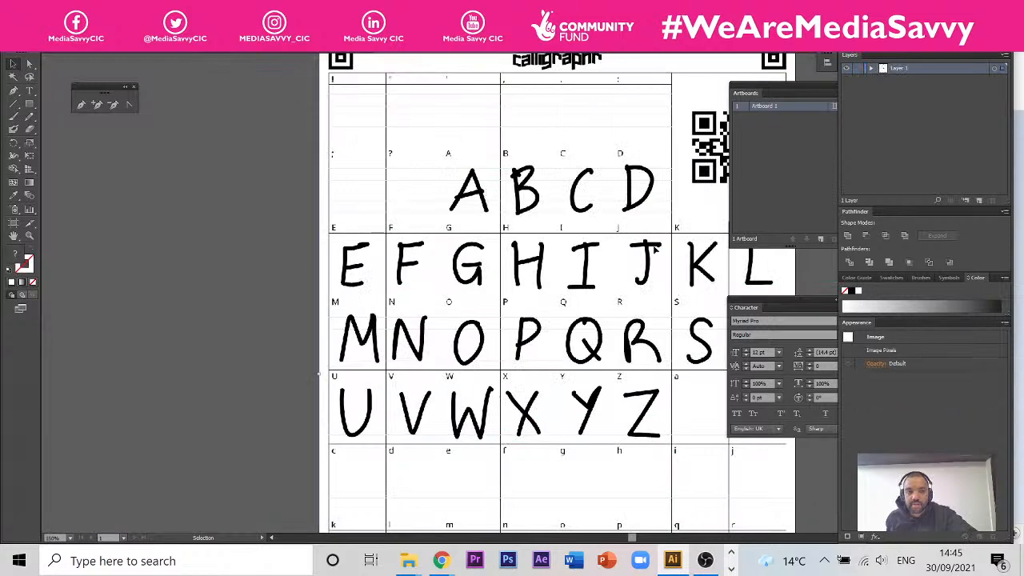
left_click_drag(696, 223, 589, 222)
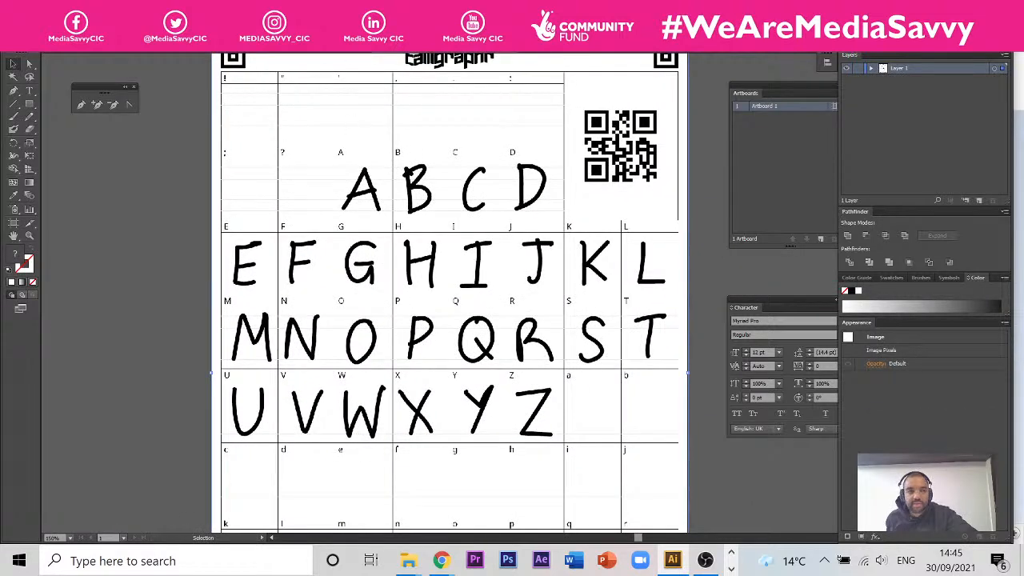
left_click(97, 10)
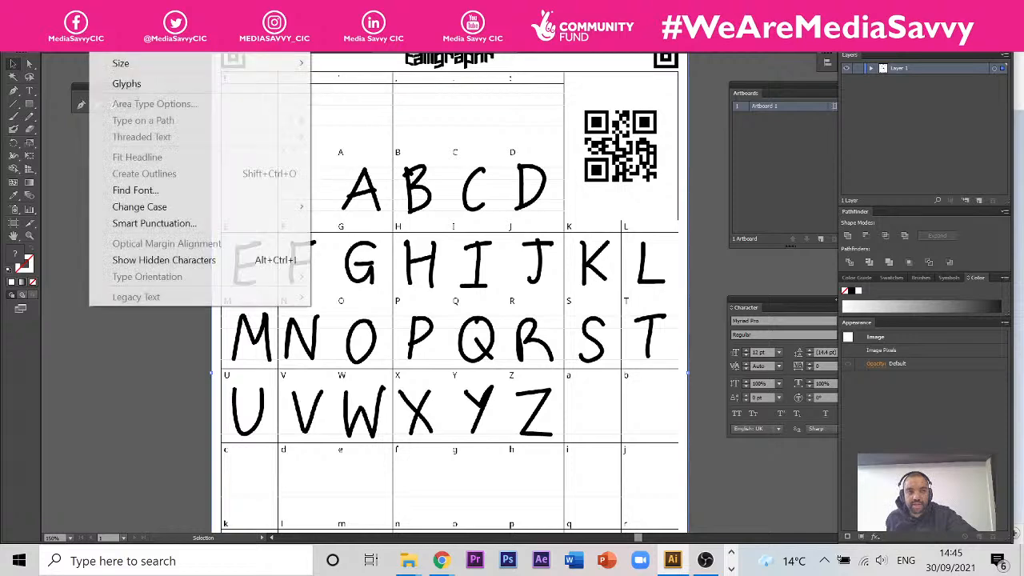
mouse_move(74, 10)
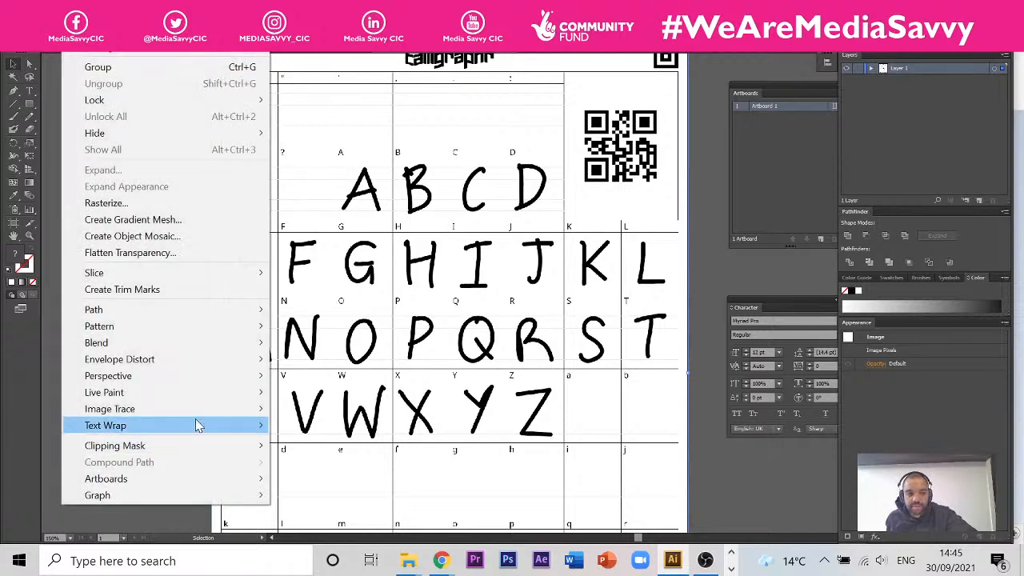
mouse_move(199, 414)
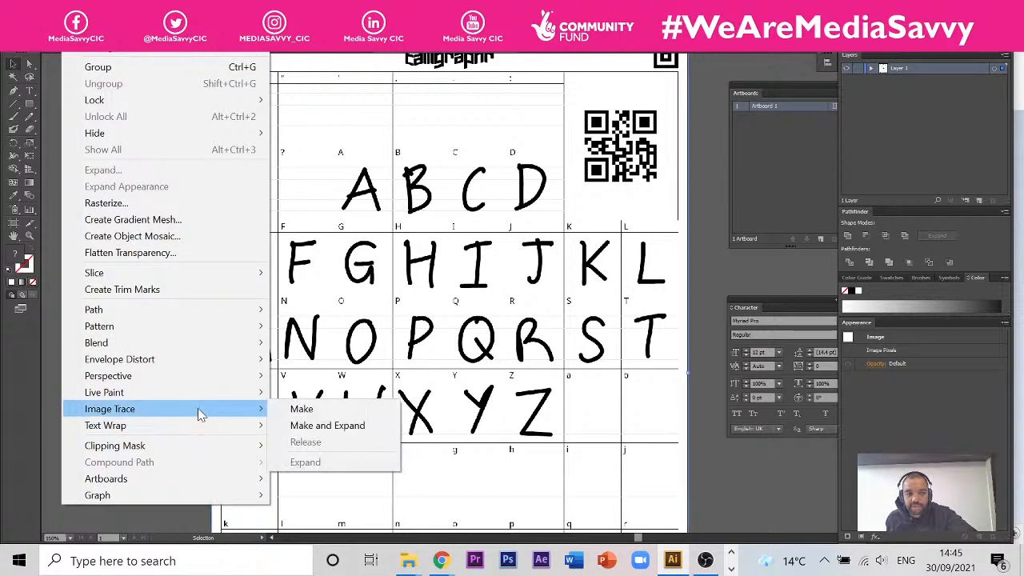
left_click(301, 413)
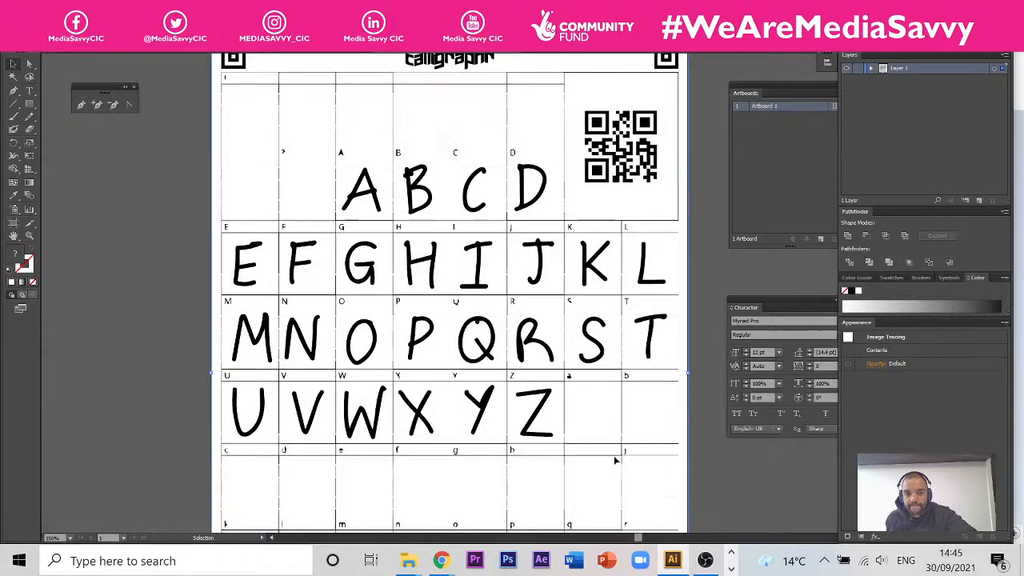
Expand the traced alphabet into editable paths and delete all its white areas, selecting them with the Magic Wand
scroll(438, 197, "up", 3)
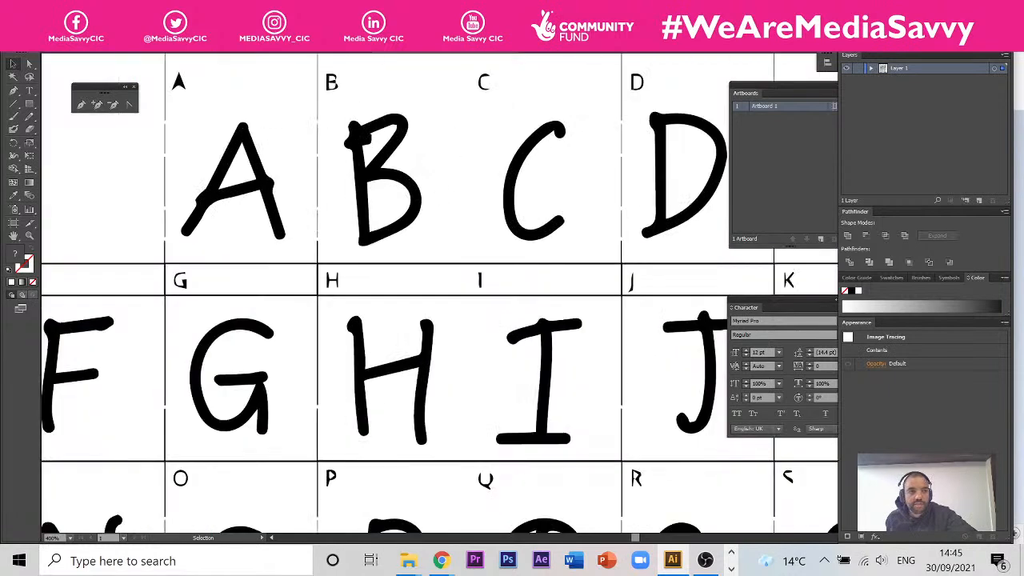
left_click(294, 35)
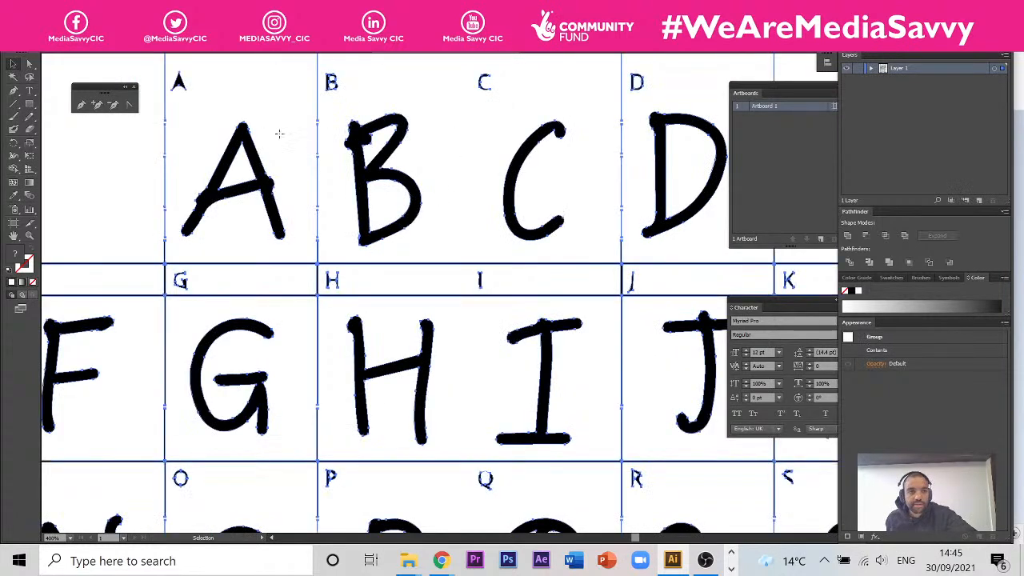
left_click(29, 64)
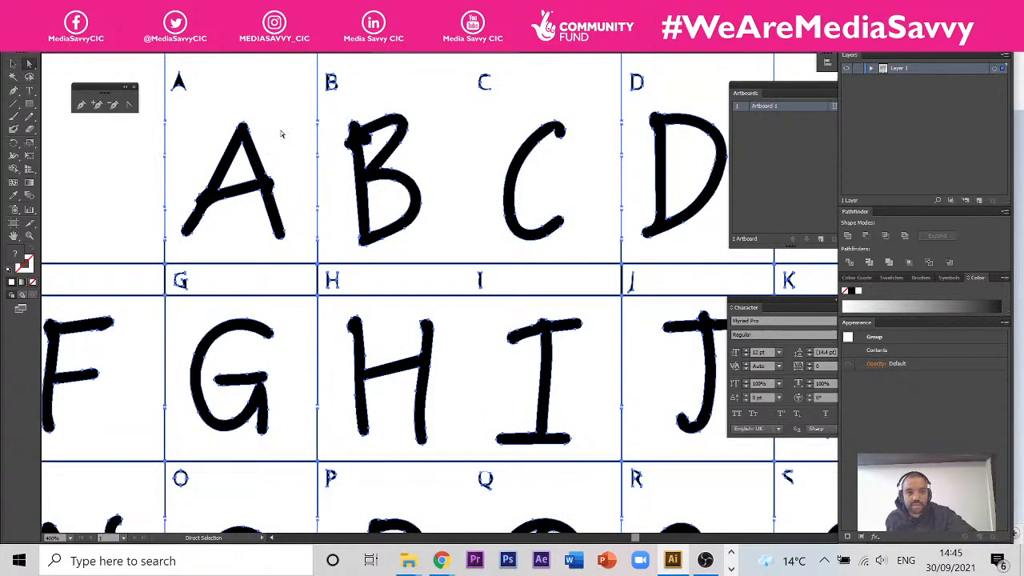
left_click(12, 76)
left_click(322, 144)
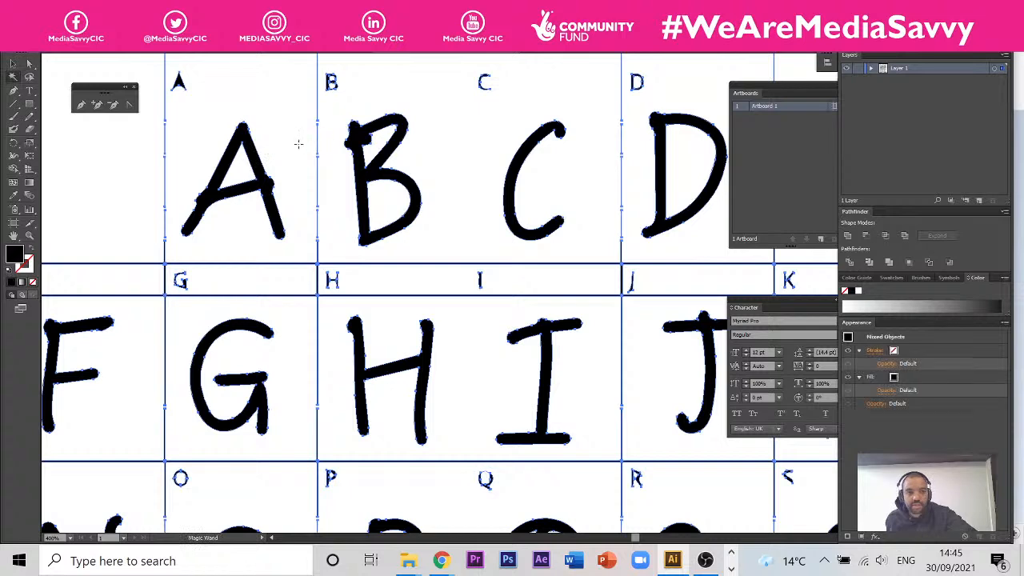
left_click(300, 145)
key("Delete")
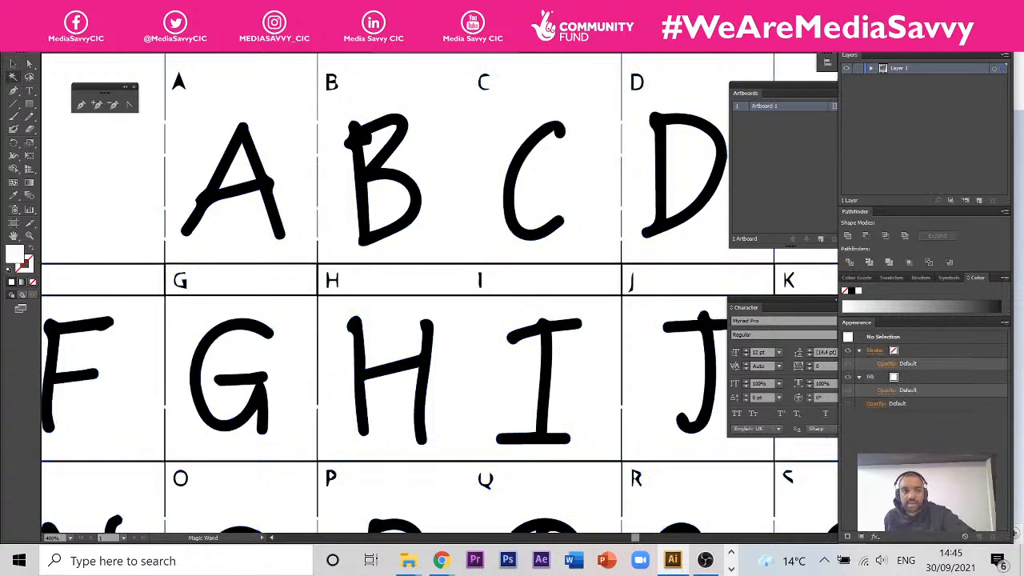
Select the traced letters A, B and C together and copy them
left_click(29, 64)
left_click(256, 156)
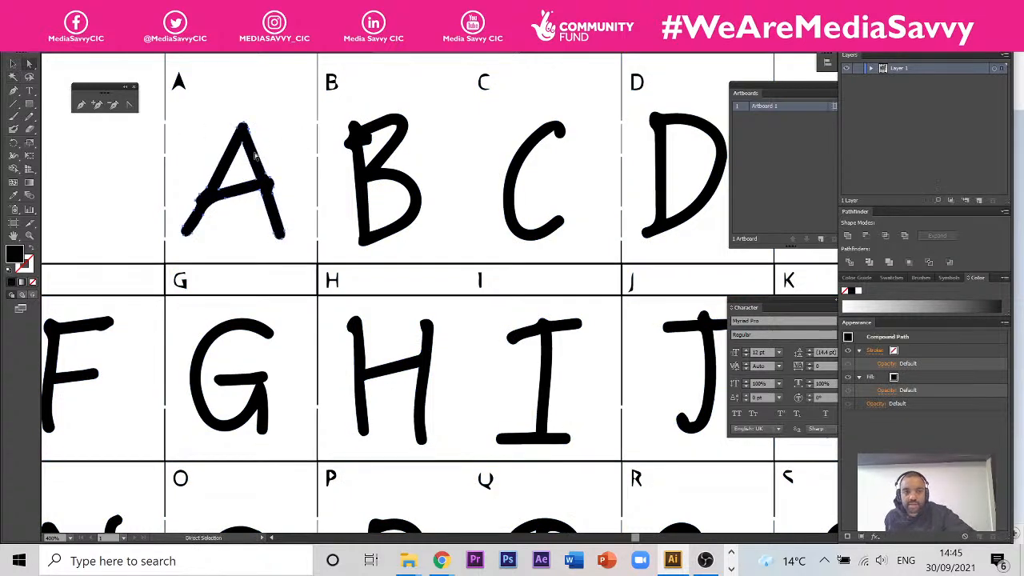
left_click(352, 176, "shift")
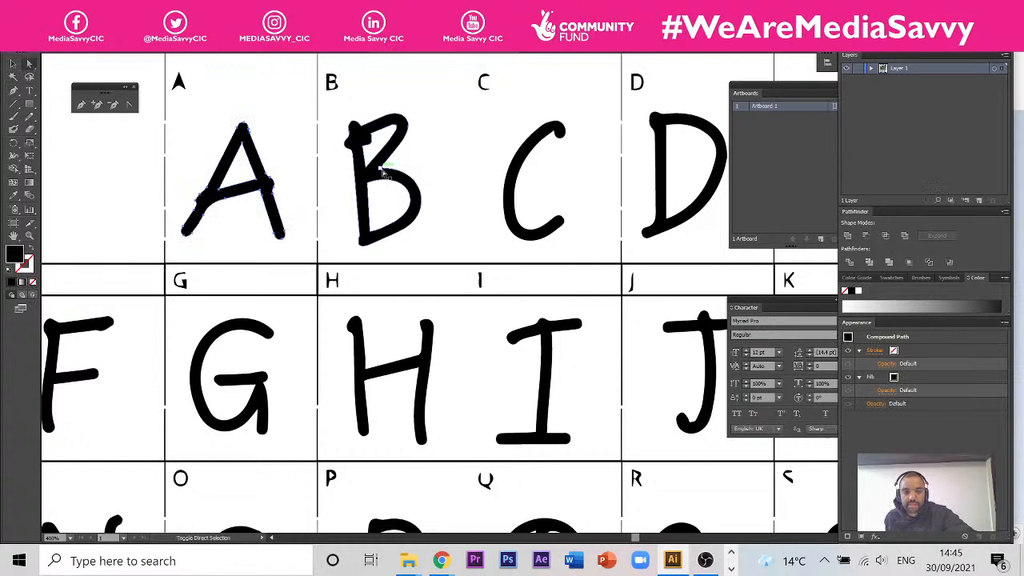
left_click(515, 199, "shift")
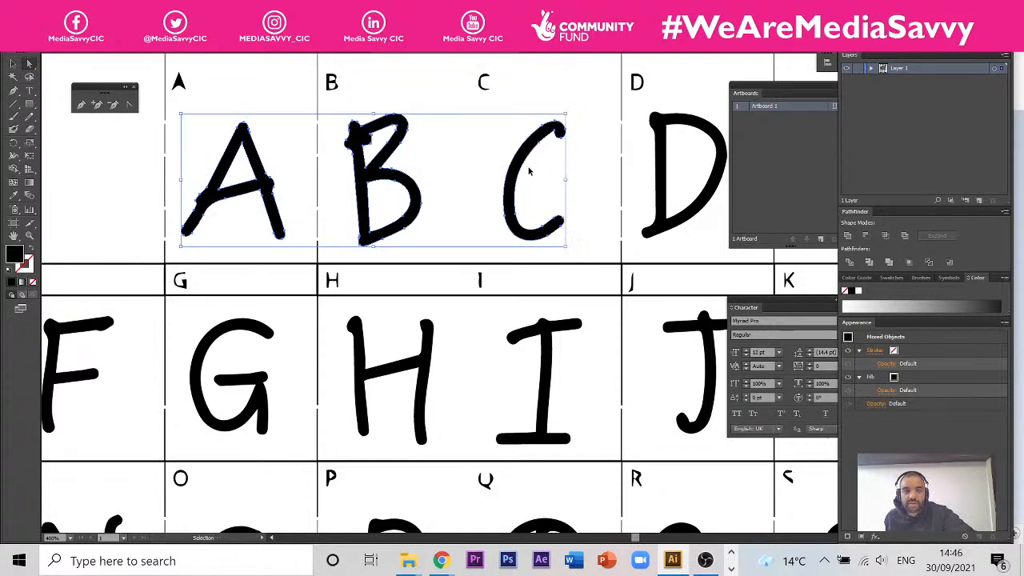
key("a")
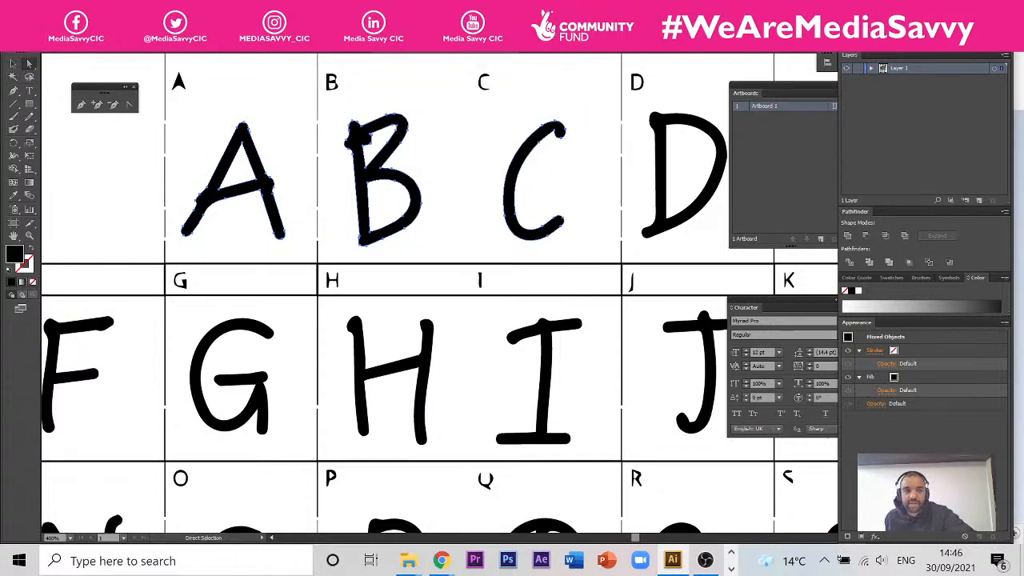
In the smiley-letter document, hide the TypeHappy layer so only the blank Calligraphr template shows on the artboard
left_click(108, 55)
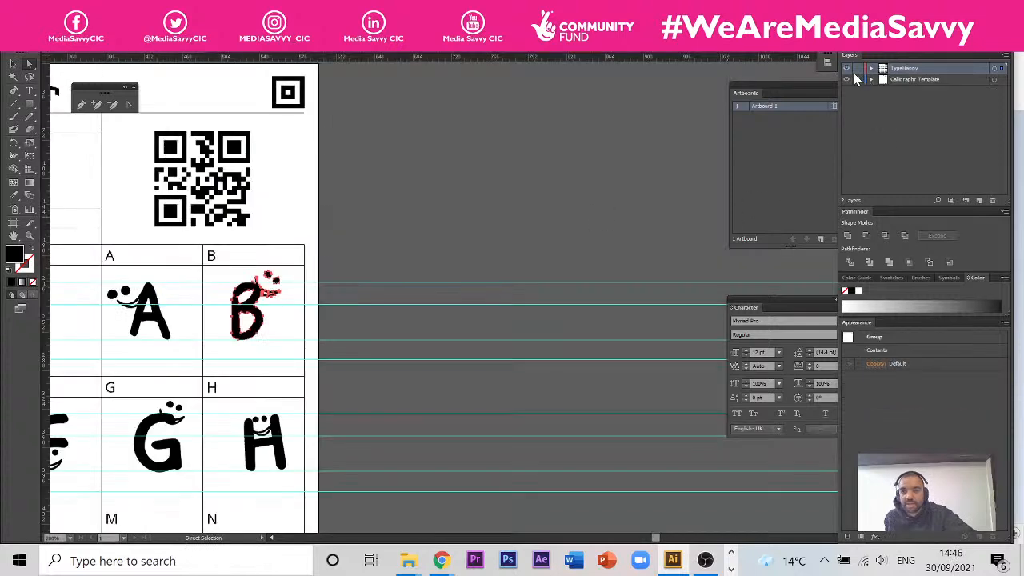
left_click(846, 68)
scroll(480, 290, "down", 3)
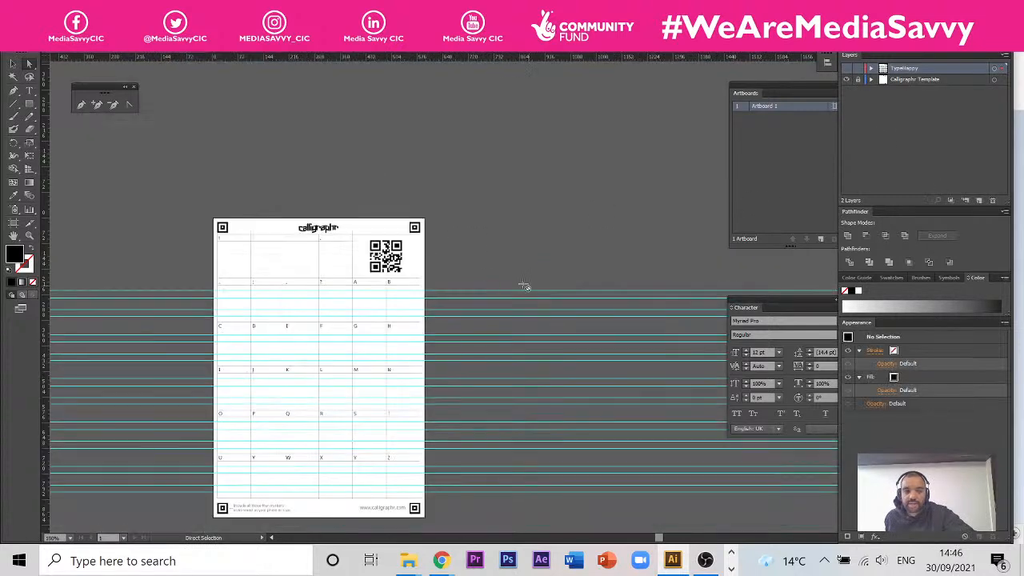
scroll(524, 286, "up", 2)
left_click_drag(265, 288, 385, 256)
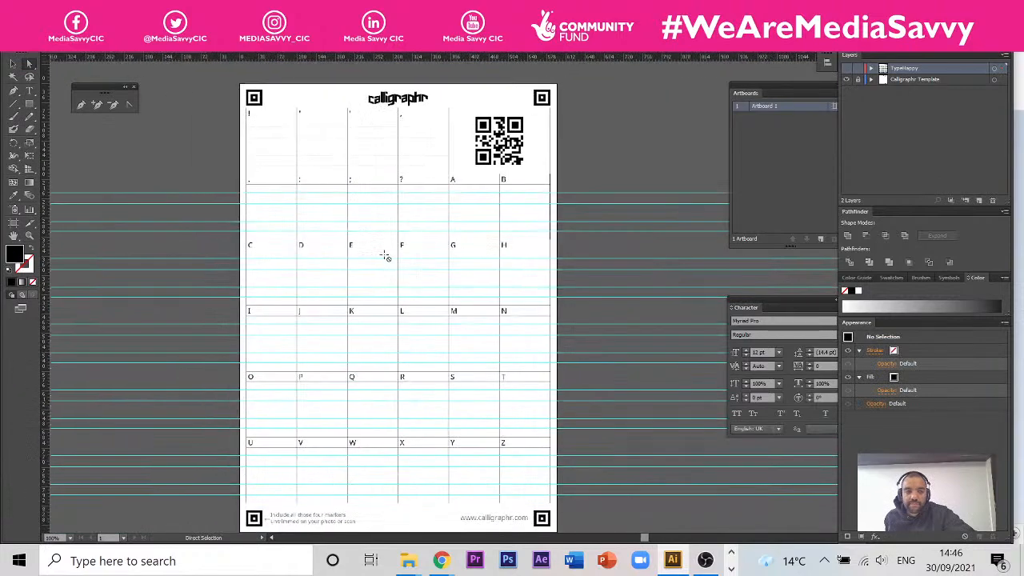
Try to paste the copied letters into the hidden TypeHappy layer, allowing it to be shown, and undo the paste
key("ctrl+v")
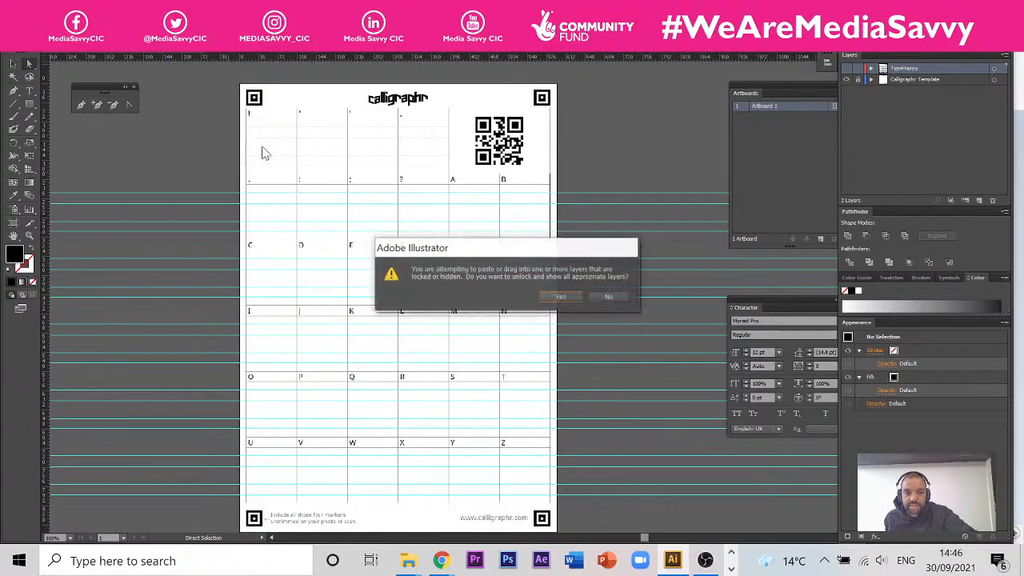
left_click(571, 295)
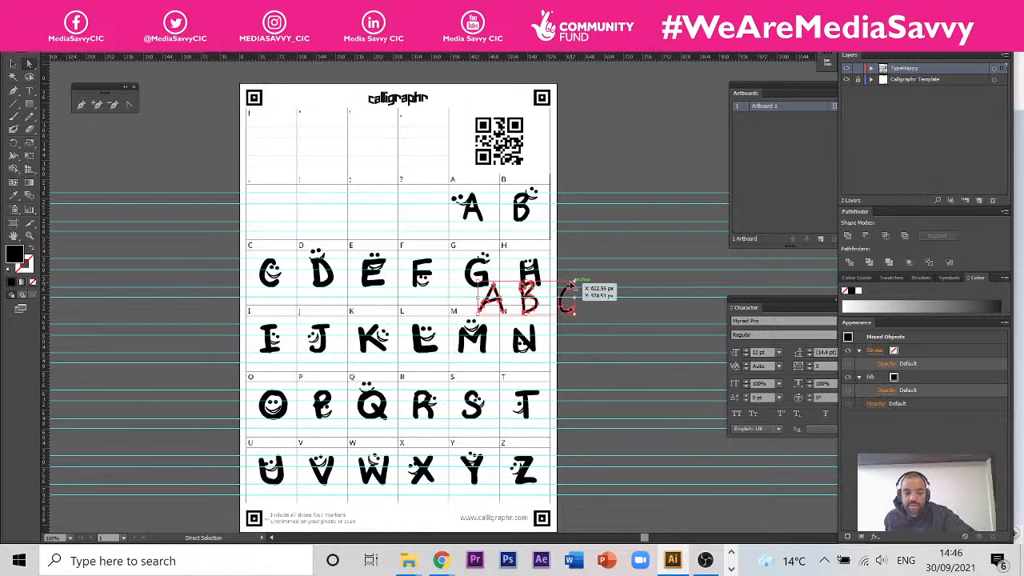
key("ctrl+z")
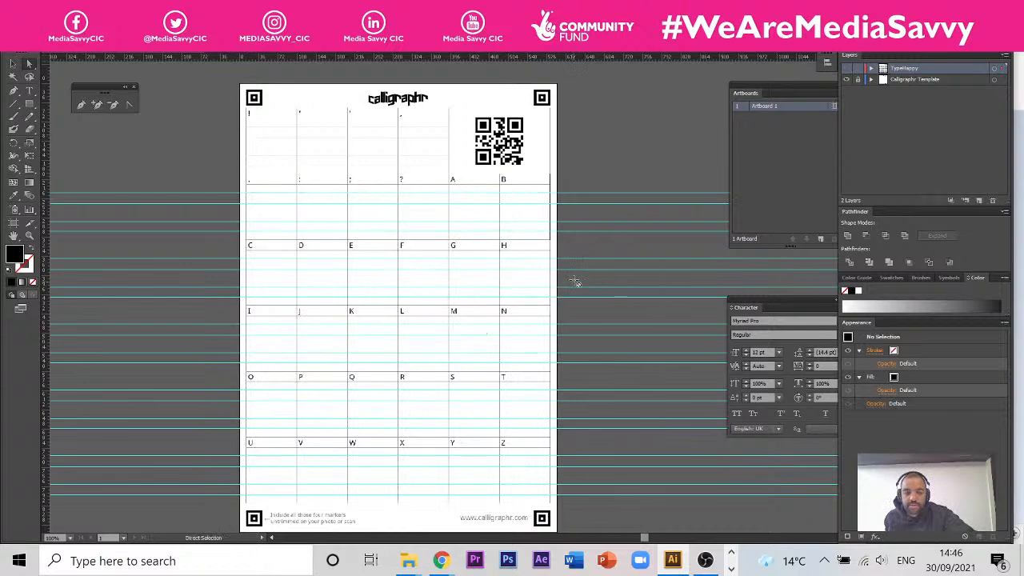
Add a new layer above TypeHappy and paste the handwritten letters A, B and C into it
left_click(974, 200)
key("v")
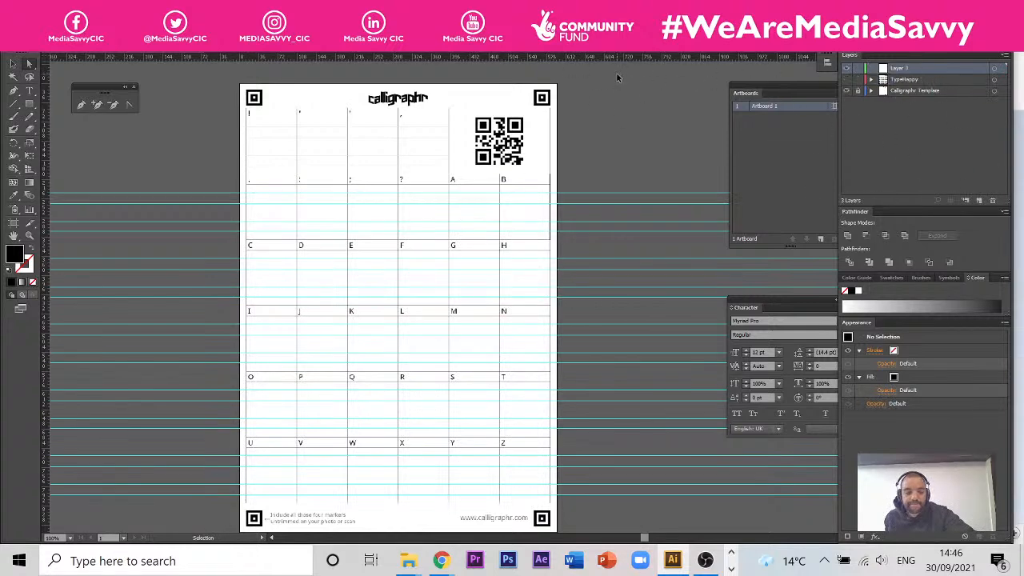
key("ctrl+v")
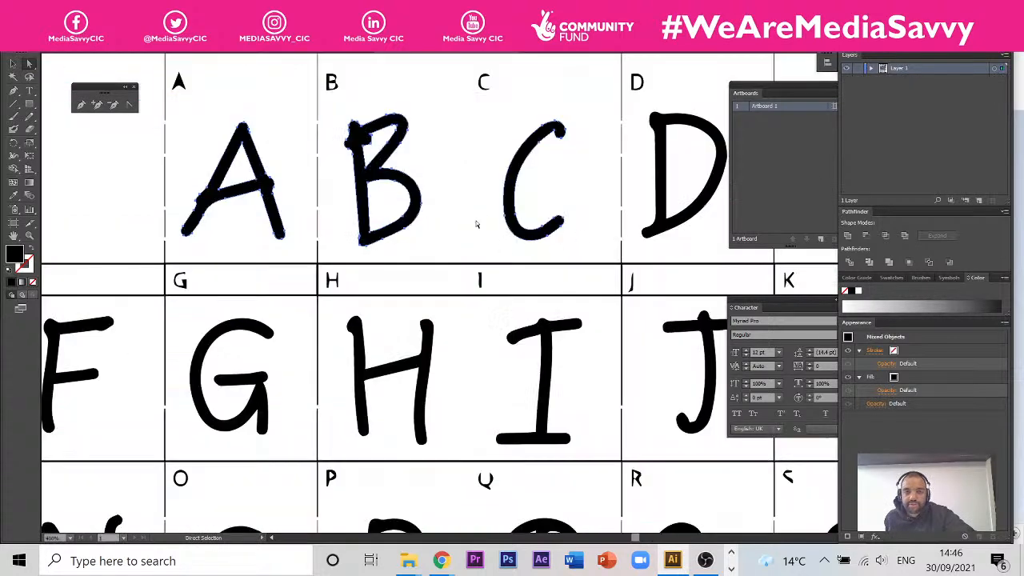
Return to the blank template document, deselect the pasted letters and move the handwritten A into the A cell
scroll(512, 270, "down", 4)
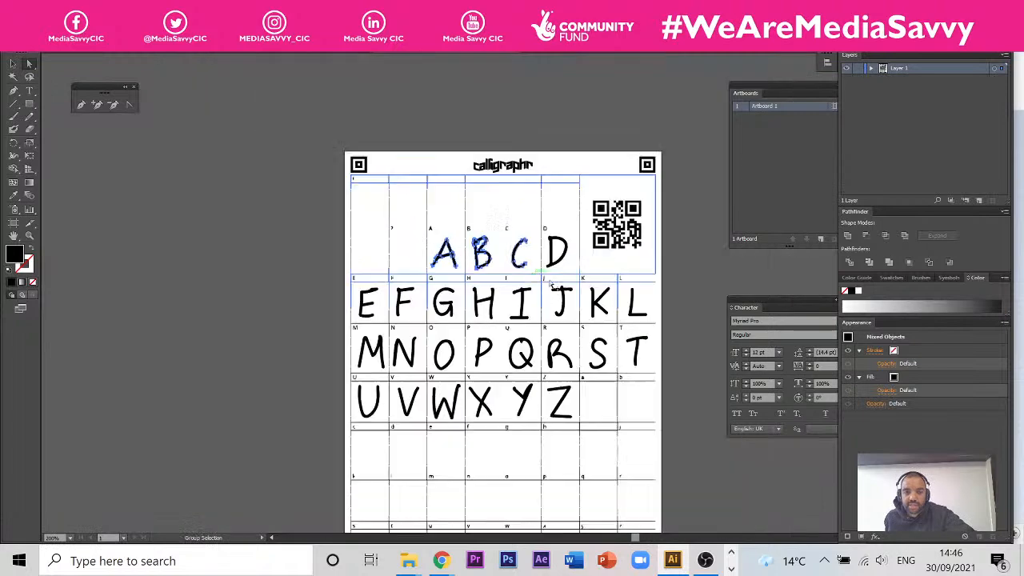
scroll(566, 265, "up", 1)
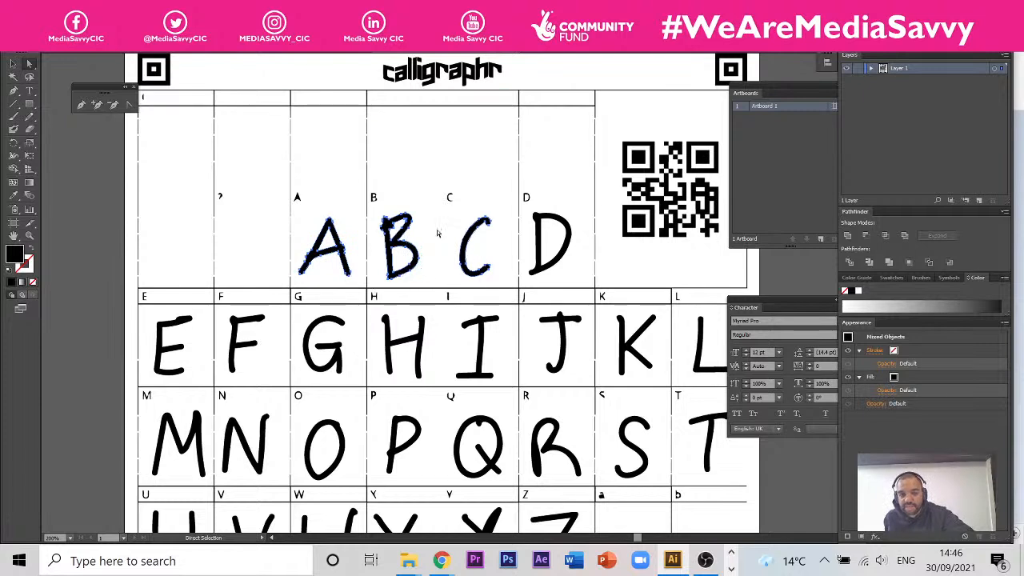
left_click(172, 50)
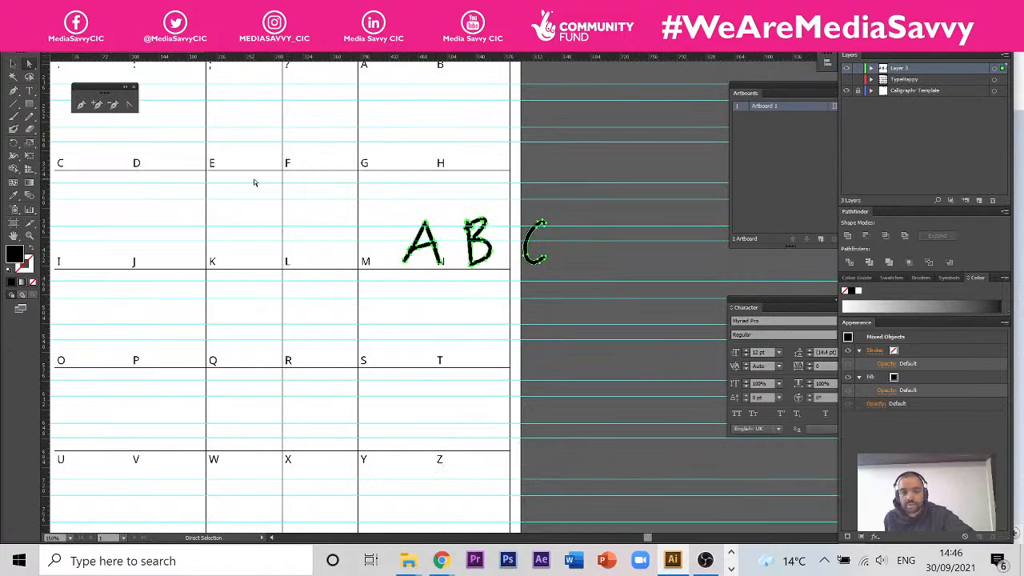
scroll(373, 221, "up", 2)
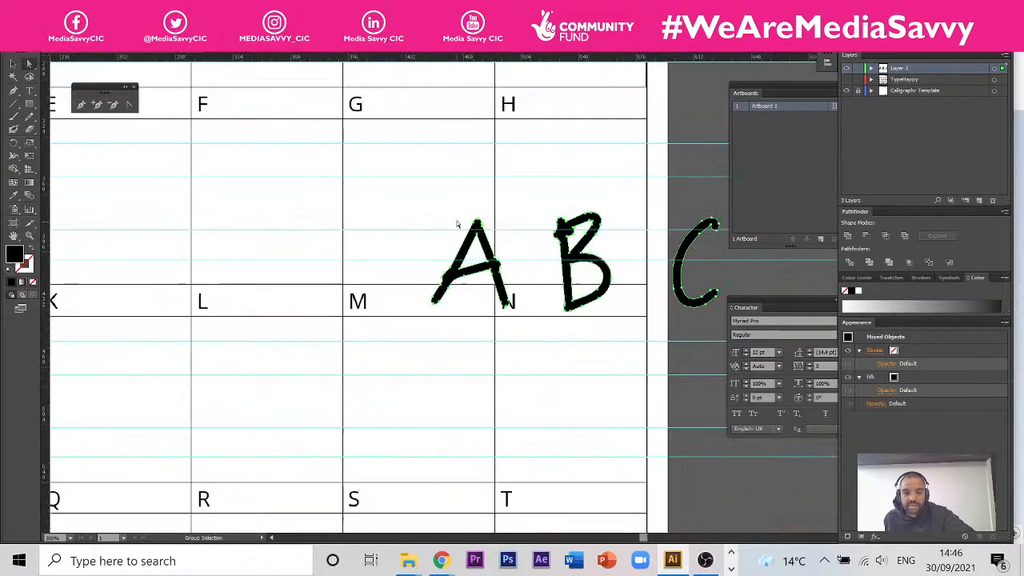
key("v")
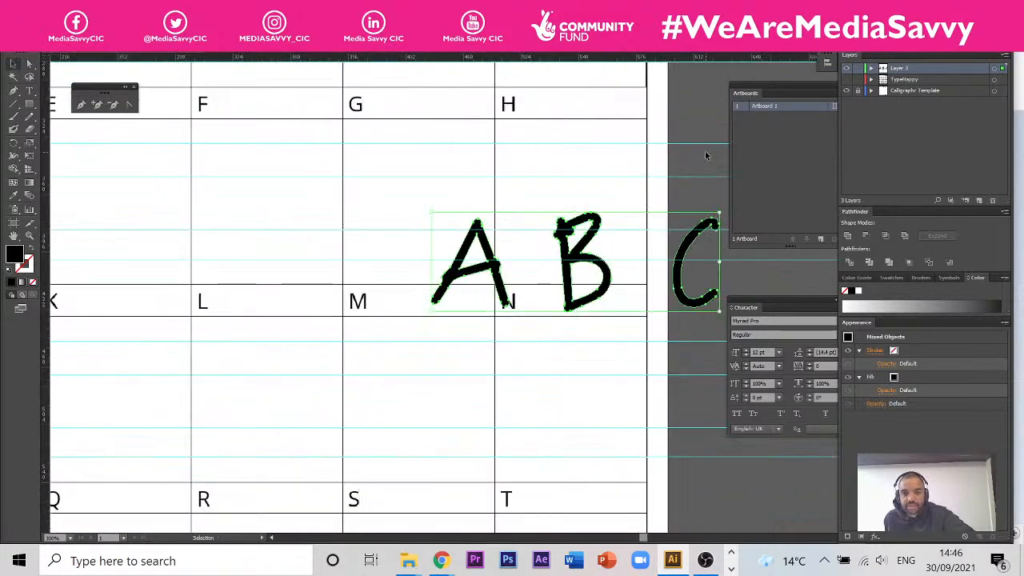
left_click(705, 155)
left_click_drag(494, 283, 310, 229)
key("space")
left_click_drag(286, 146, 465, 328)
left_click_drag(485, 393, 625, 178)
Move the handwritten B into the B cell and lower both A and B onto the row's lowest guide
key("space")
left_click_drag(644, 229, 368, 223)
left_click_drag(497, 436, 480, 179)
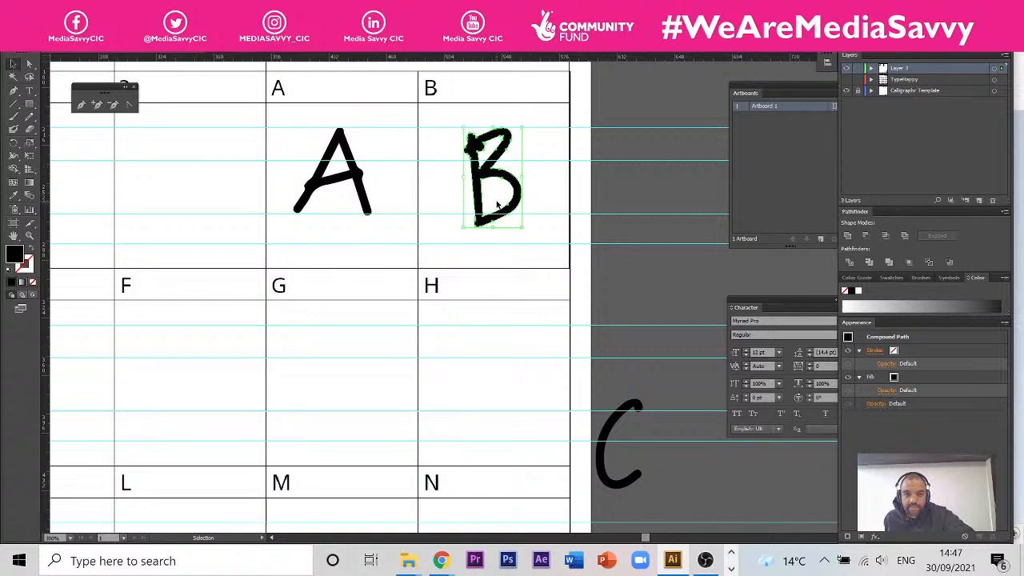
left_click_drag(495, 216, 494, 234)
left_click_drag(373, 218, 374, 233)
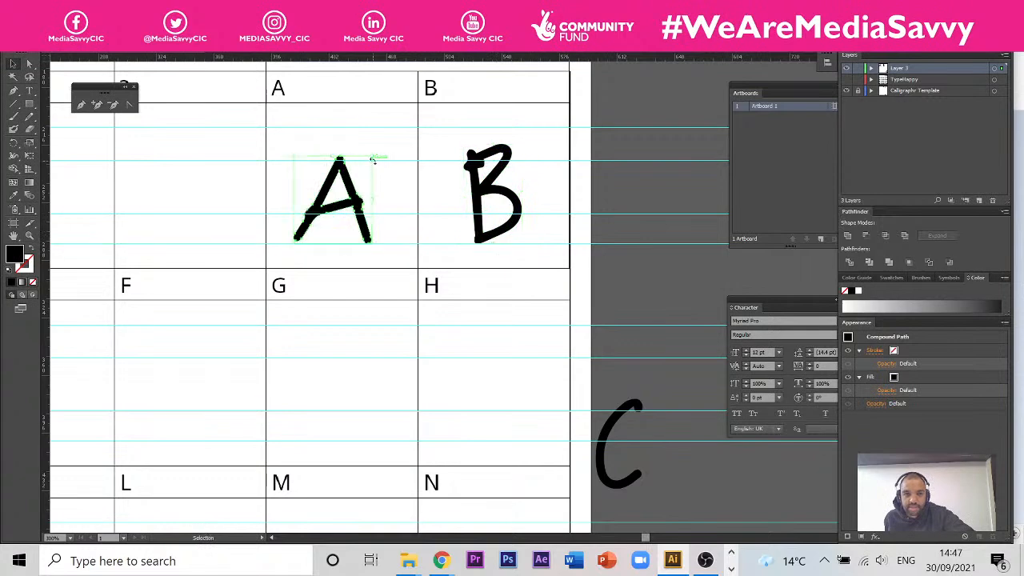
Stretch the handwritten A and B upward to the row's top guide and deselect them
left_click_drag(333, 158, 336, 128)
left_click(497, 152)
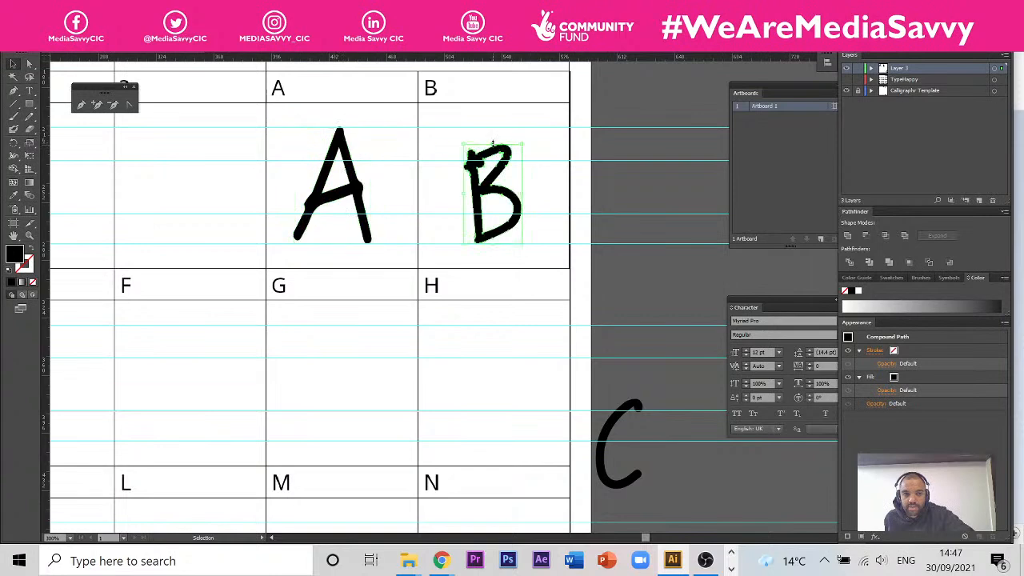
left_click_drag(493, 144, 493, 128)
left_click(672, 169)
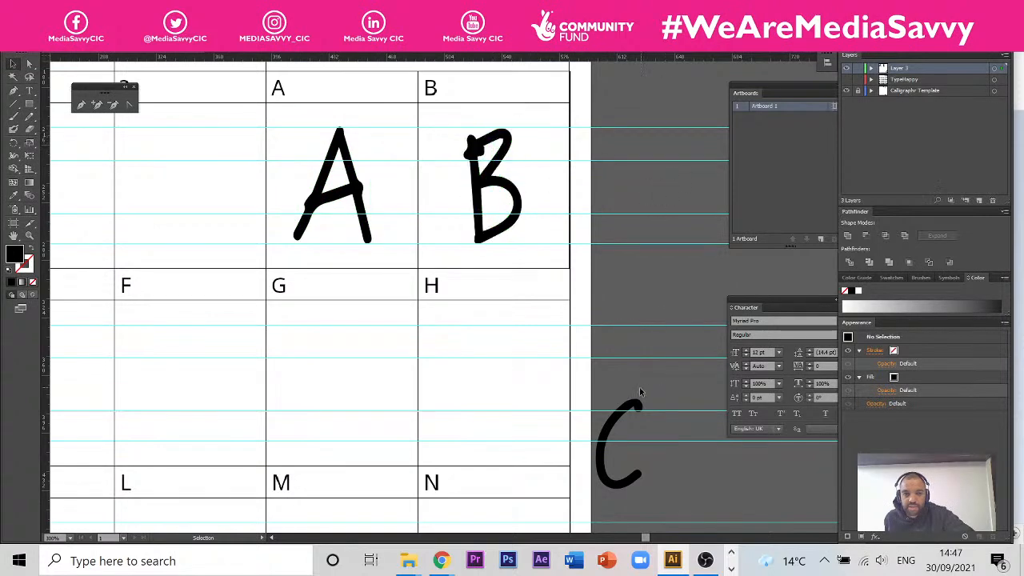
Move the handwritten C next to B at the top guide and stretch it down to the row's lowest guide
left_click_drag(604, 460, 565, 192)
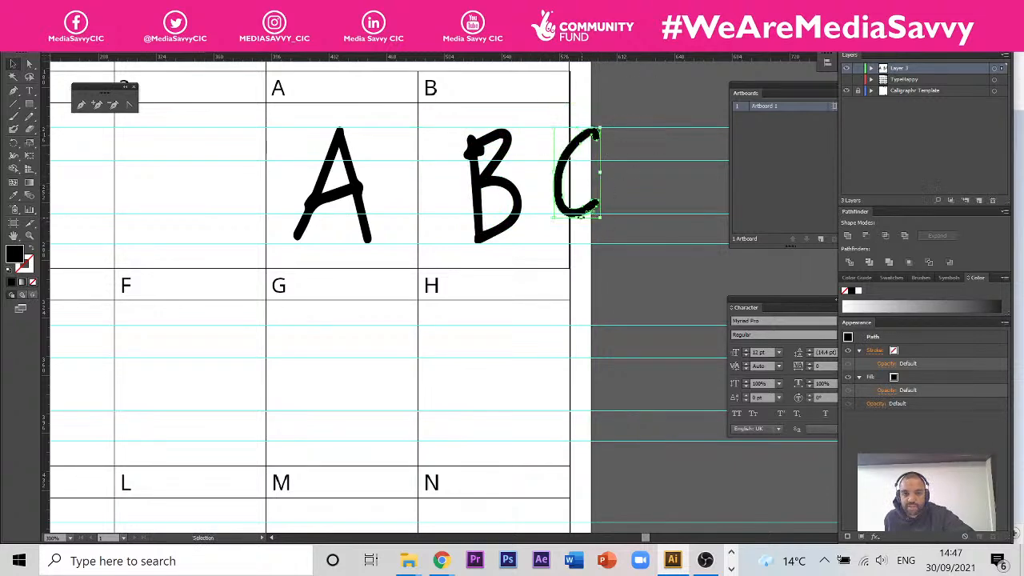
left_click_drag(599, 216, 599, 244)
left_click(616, 164)
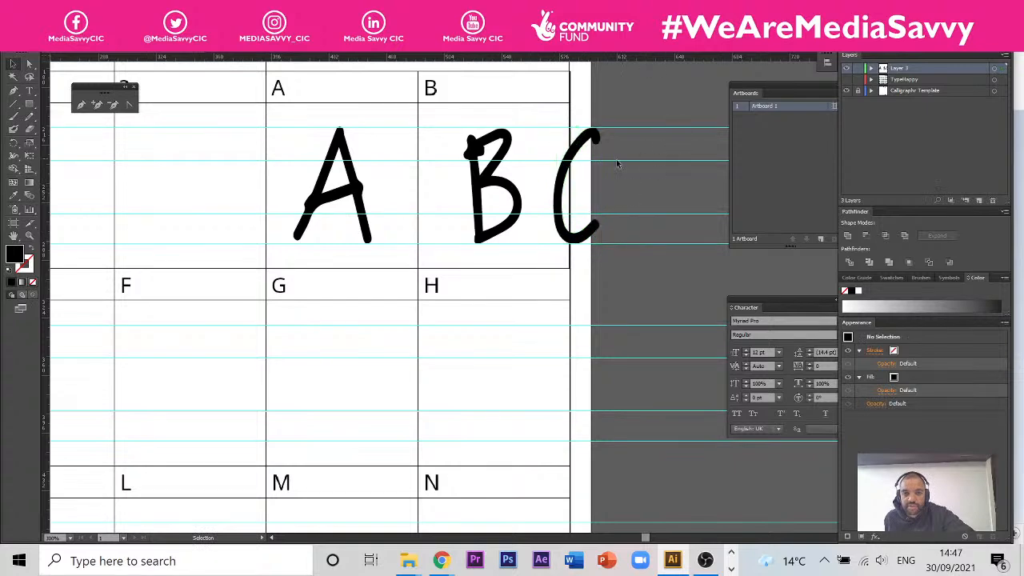
Select the handwritten C and try to export the template in JPEG format as Calligraphr-Template_1.jpg
left_click(571, 157)
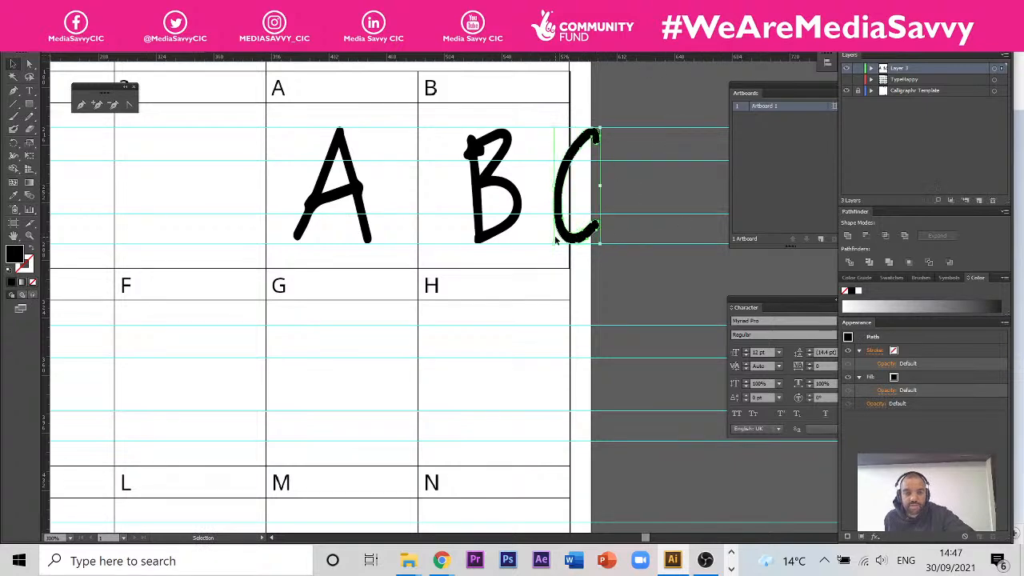
scroll(578, 222, "down", 2)
scroll(498, 211, "up", 1)
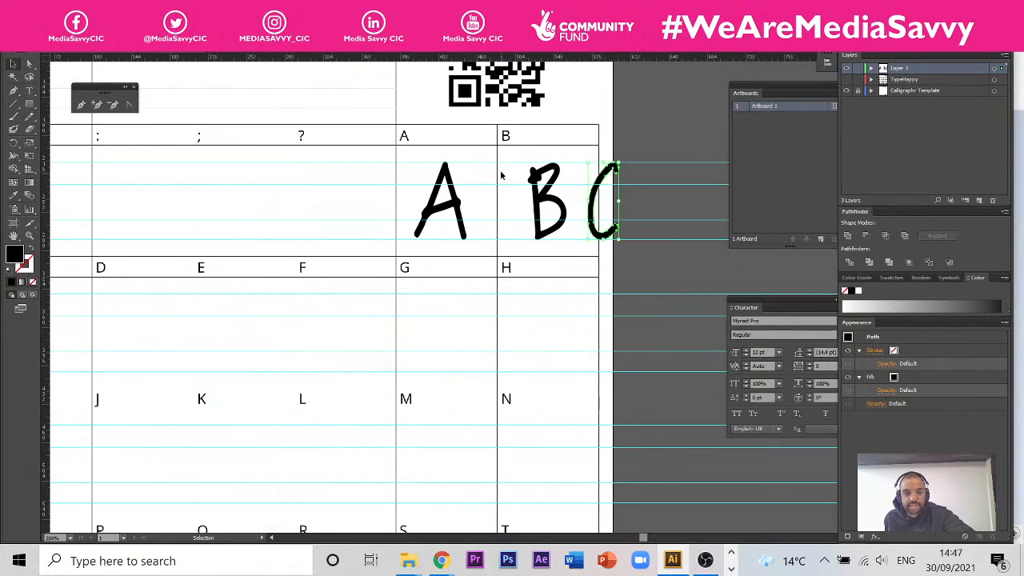
left_click(36, 44)
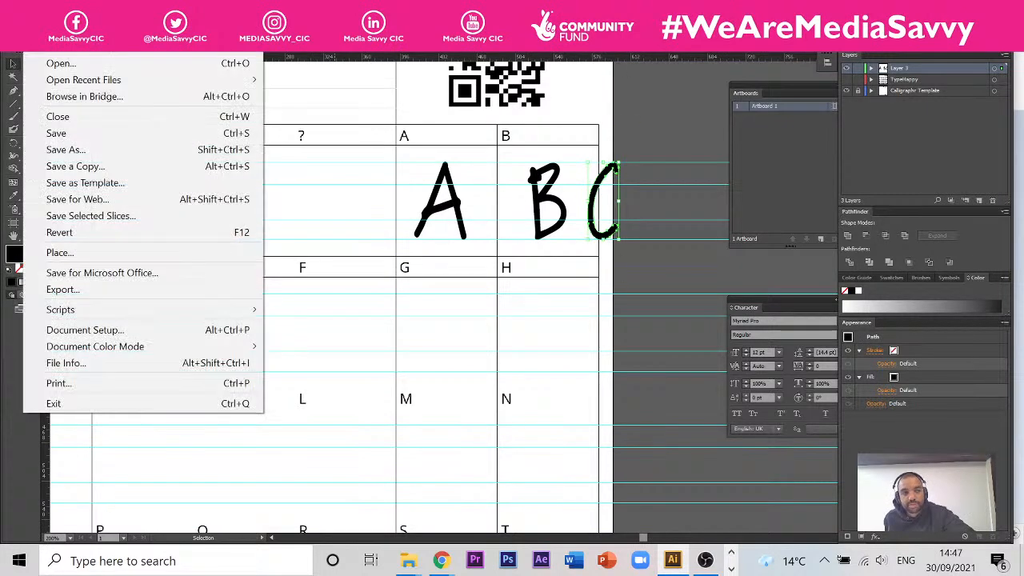
left_click(143, 290)
left_click(350, 439)
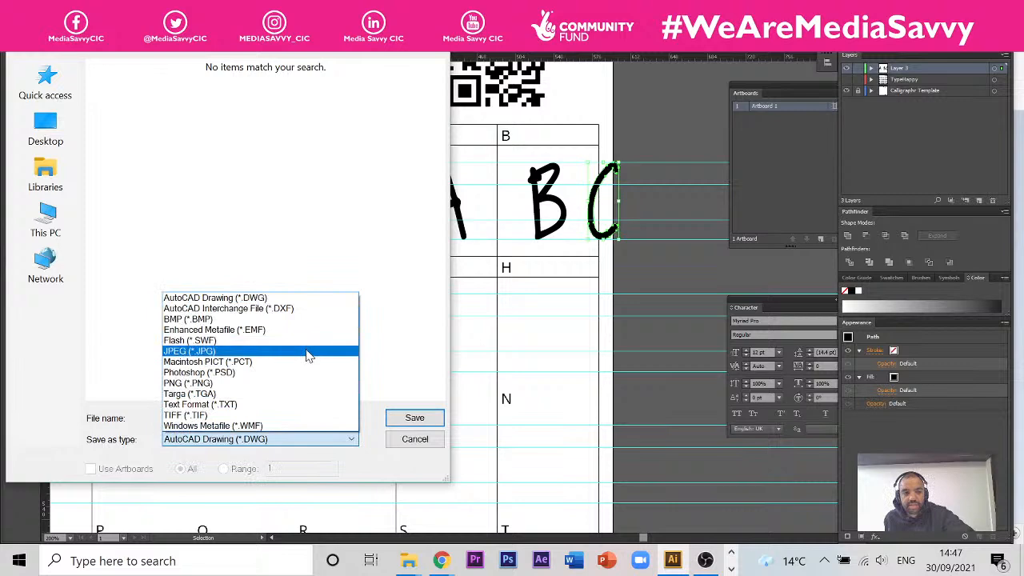
left_click(308, 351)
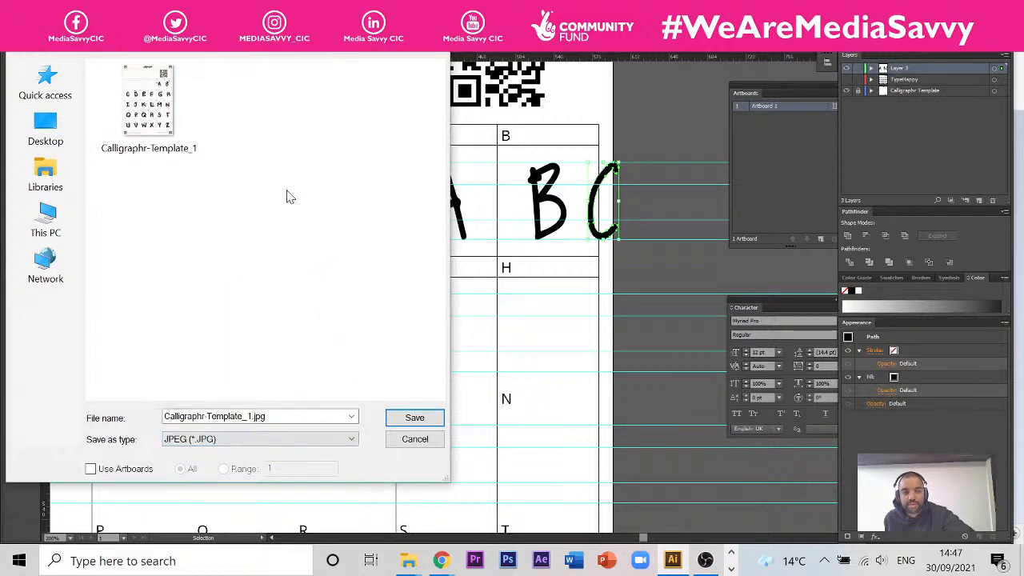
left_click(408, 421)
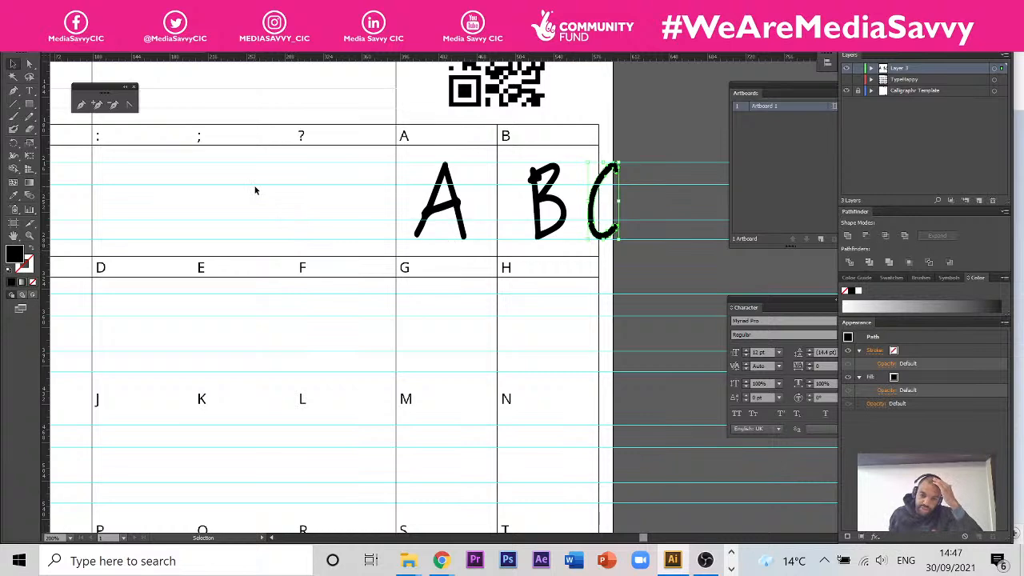
Switch to Chrome and bring up the Calligraphr window with the MyFont font files and alphabet preview
mouse_move(440, 561)
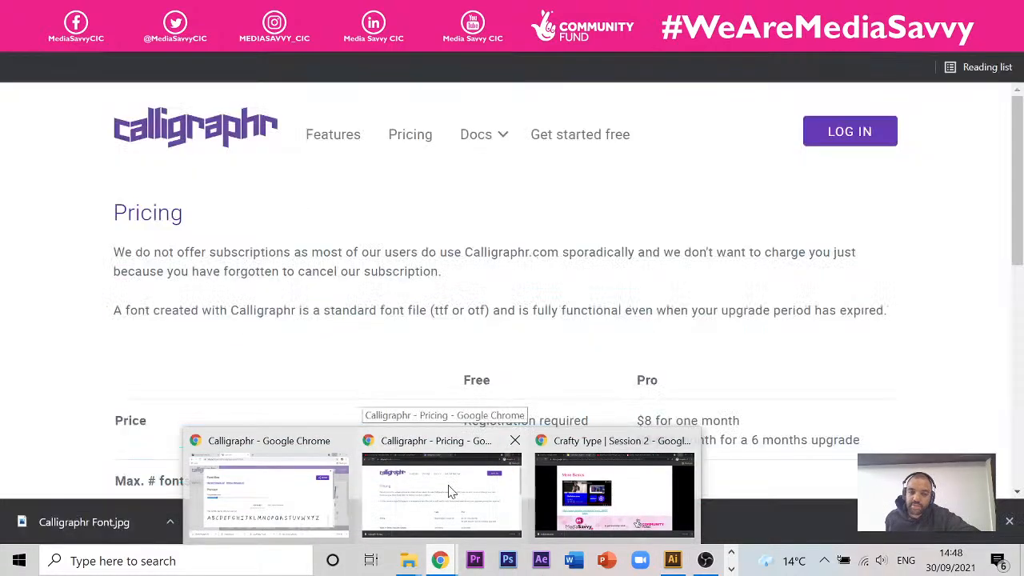
left_click(451, 491)
mouse_move(440, 560)
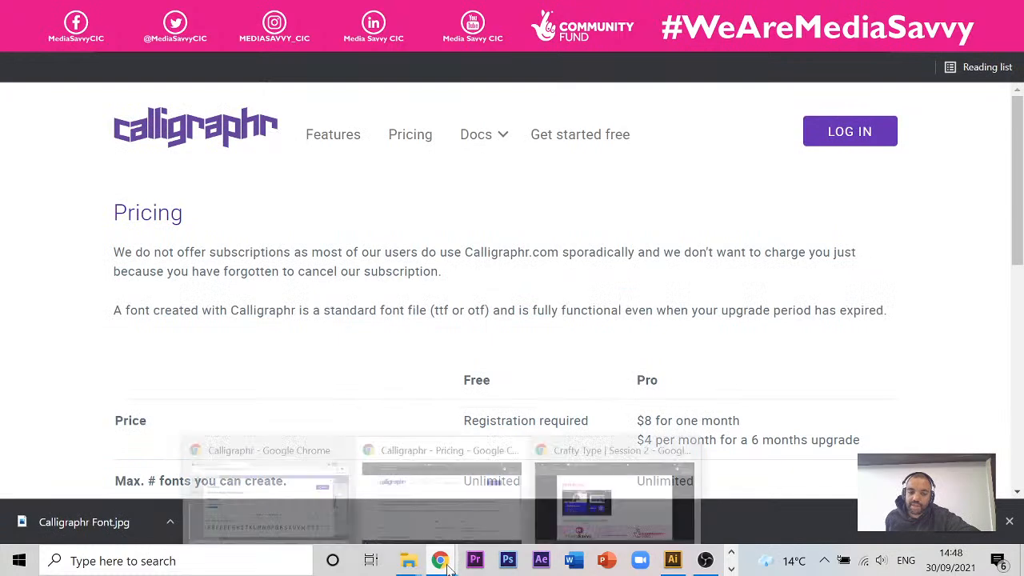
left_click(296, 506)
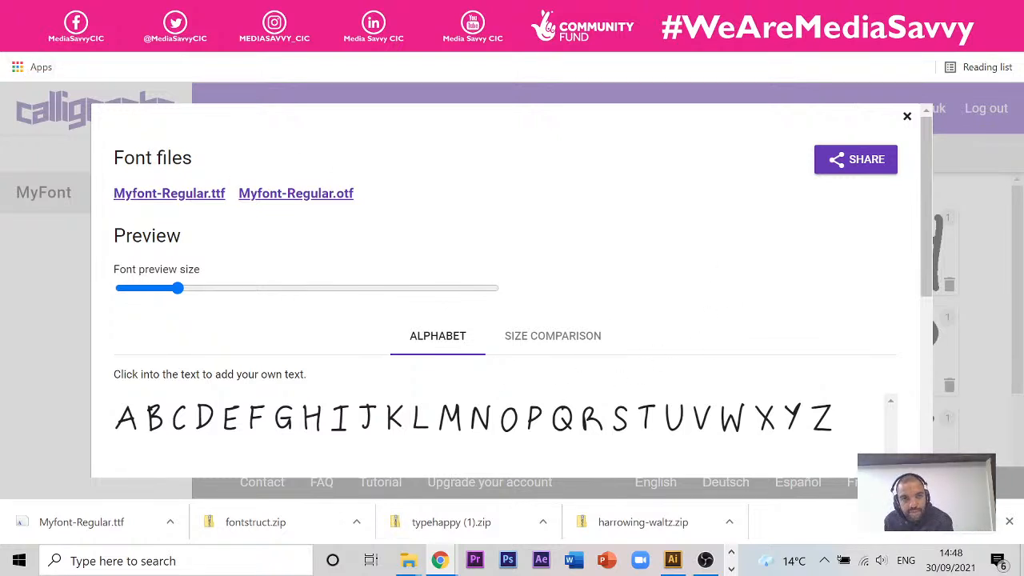
key("ctrl+t")
left_click(320, 38)
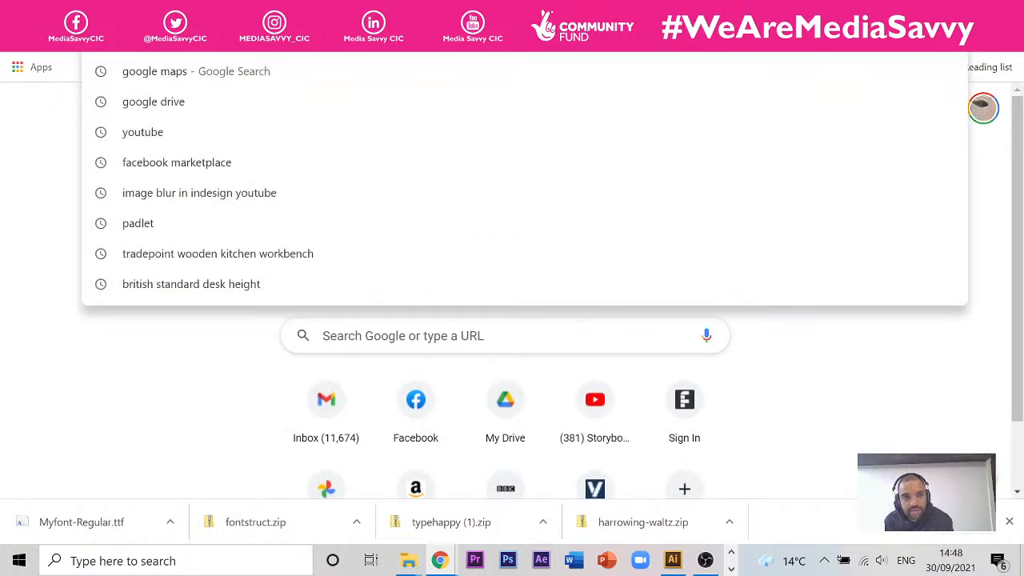
key("ctrl+w")
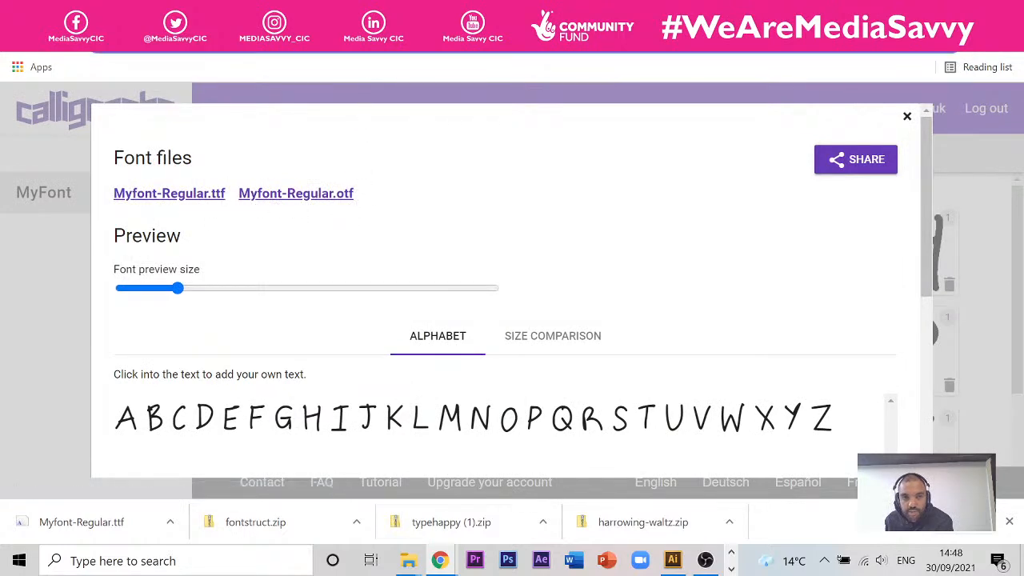
Enter the start of a web search in a new tab: "YOUTUBE WHAT IS THE DIFFERENCE BETWEEN A TTF"
key("ctrl+t")
left_click(320, 40)
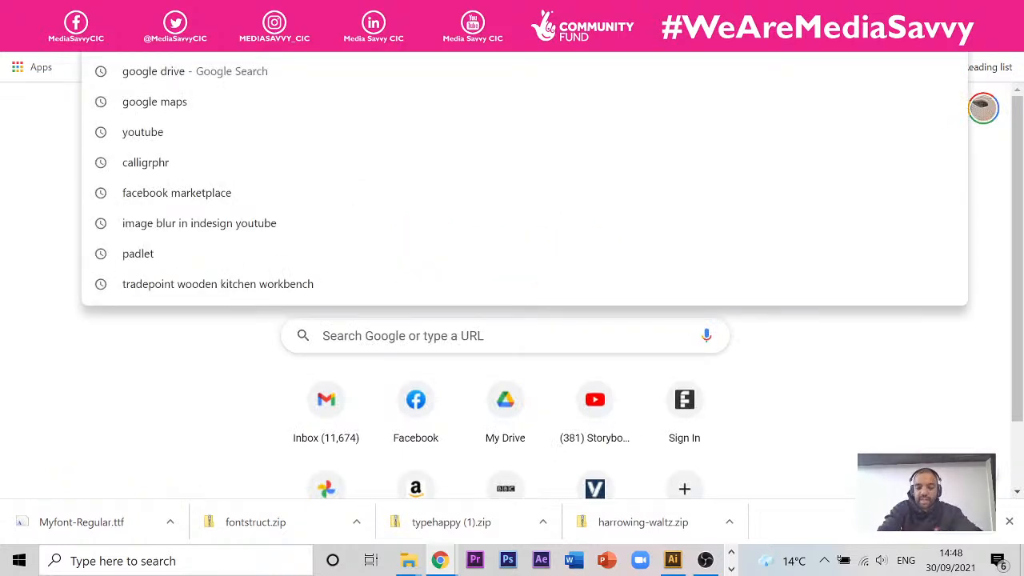
type("YOUTUB")
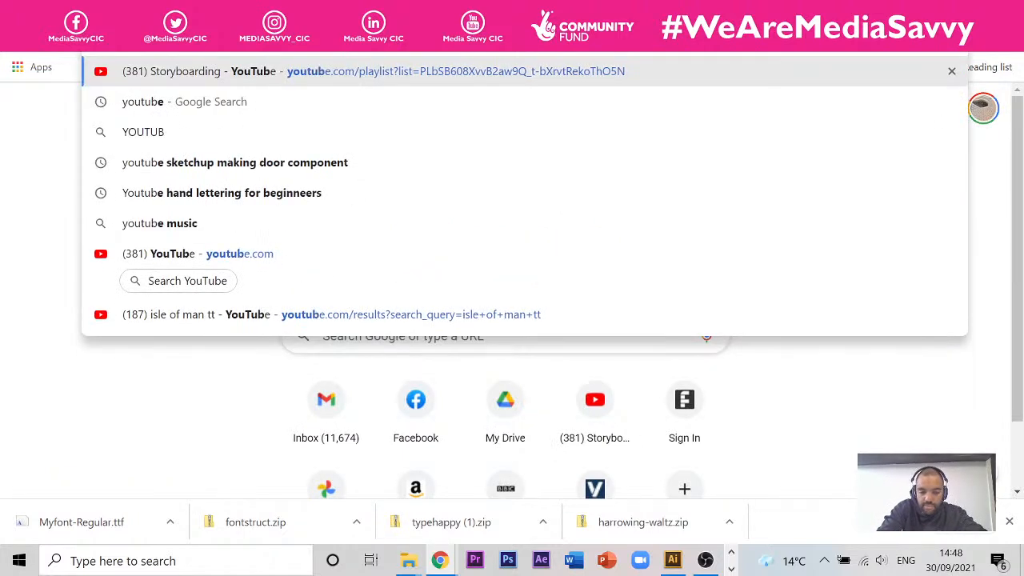
type("E")
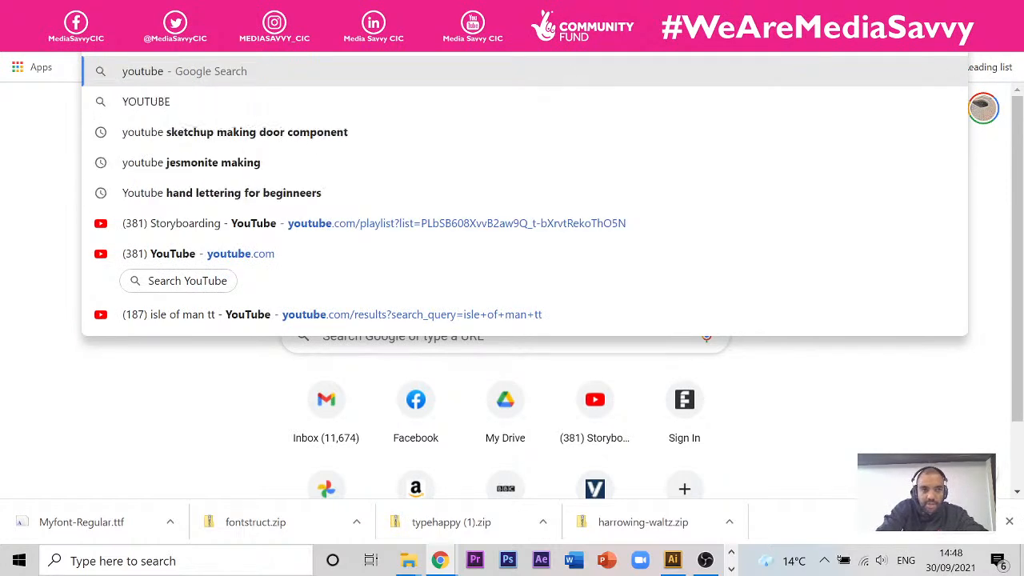
type(" W")
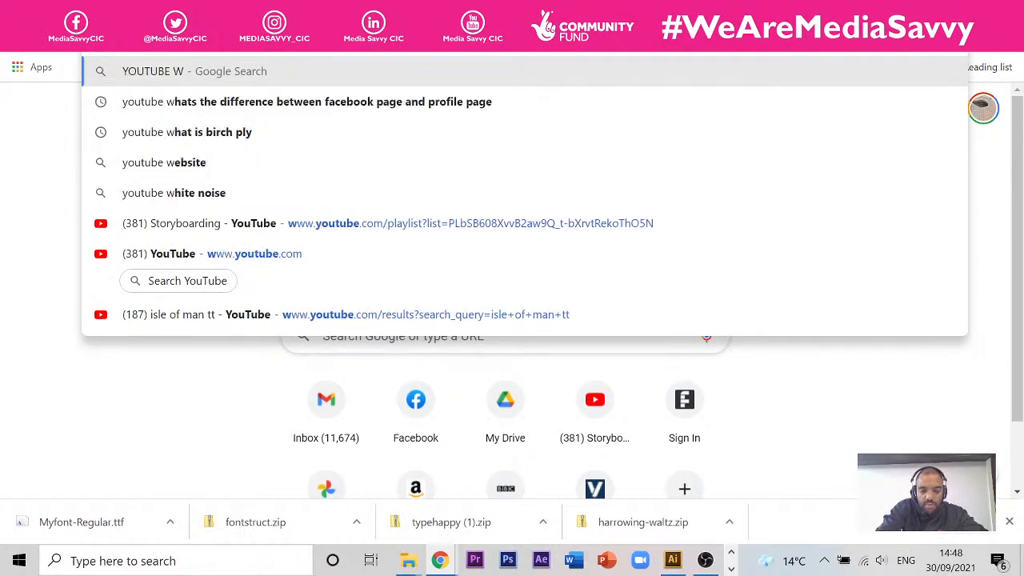
type("HAT IS YH")
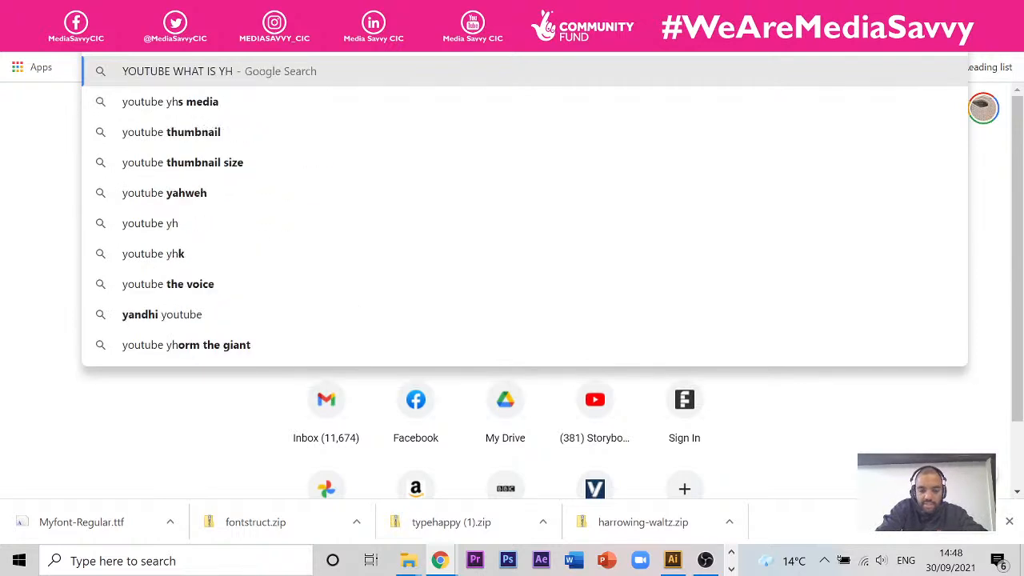
key("BackSpace")
key("BackSpace")
type("THE")
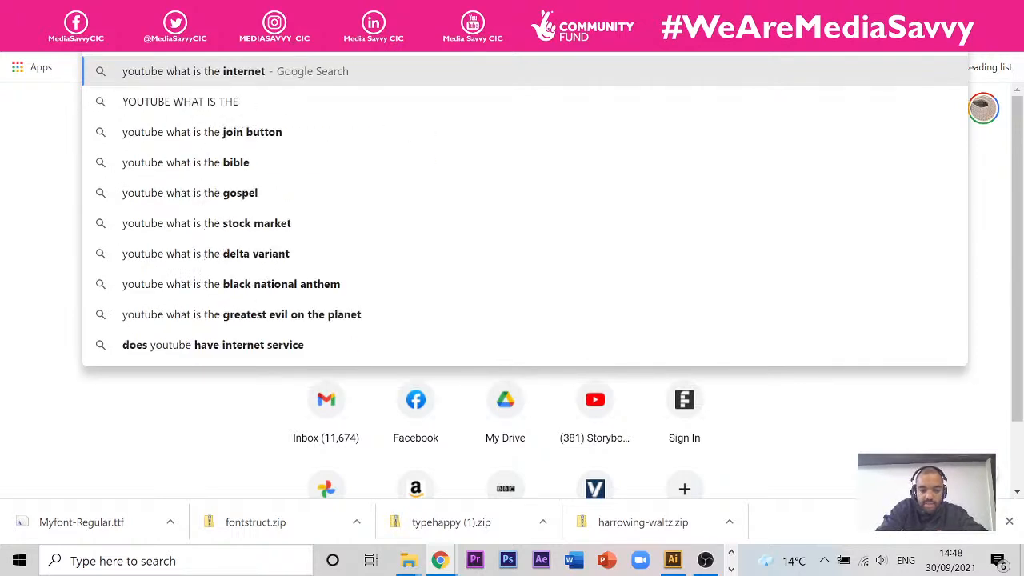
type(" DIFFERENCE")
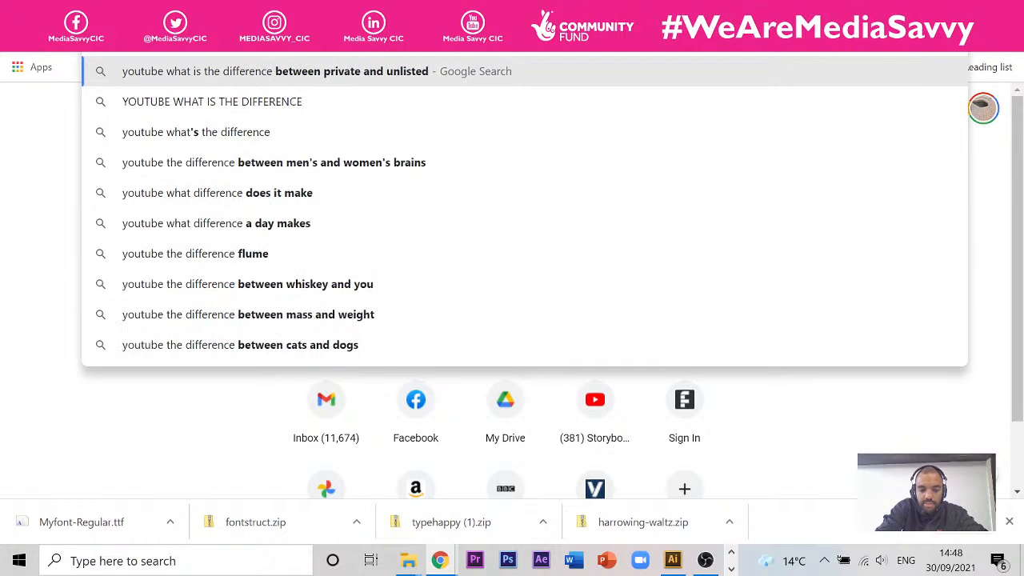
type(" BETWEEN A")
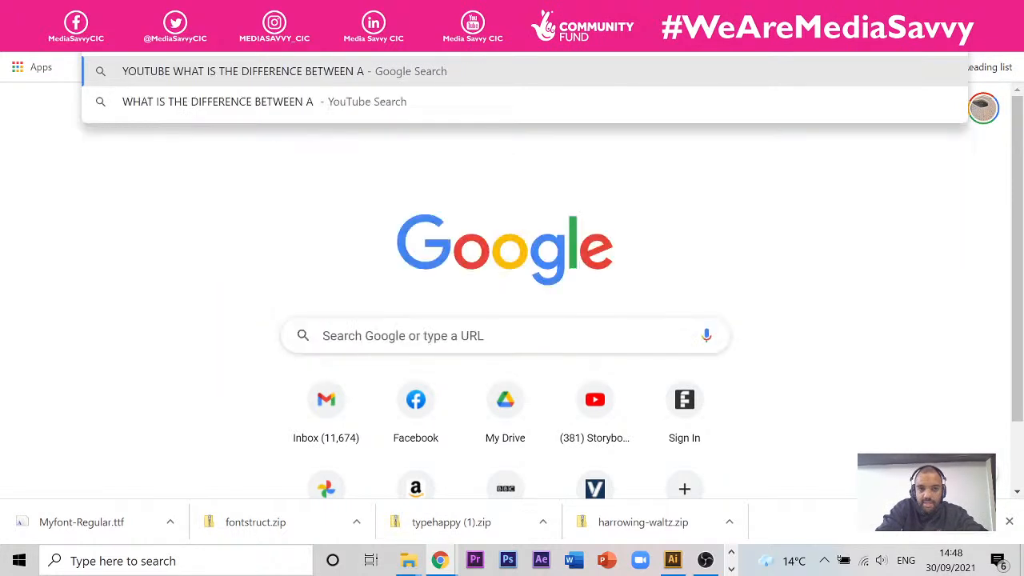
type(" TTF")
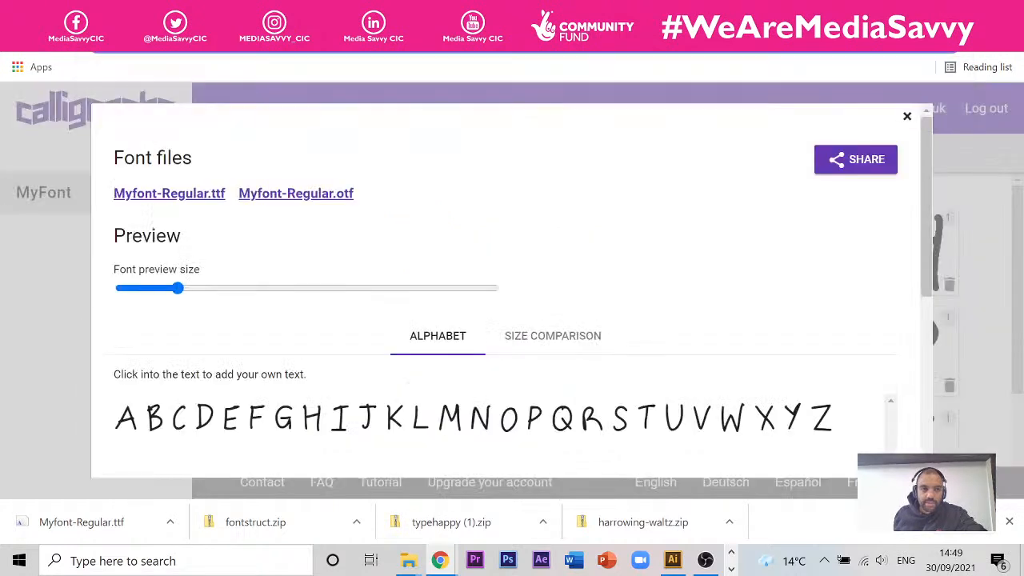
Return to the unfinished search after checking the font file formats, complete it with "AND OTF FONT" and run it
key("ctrl+t")
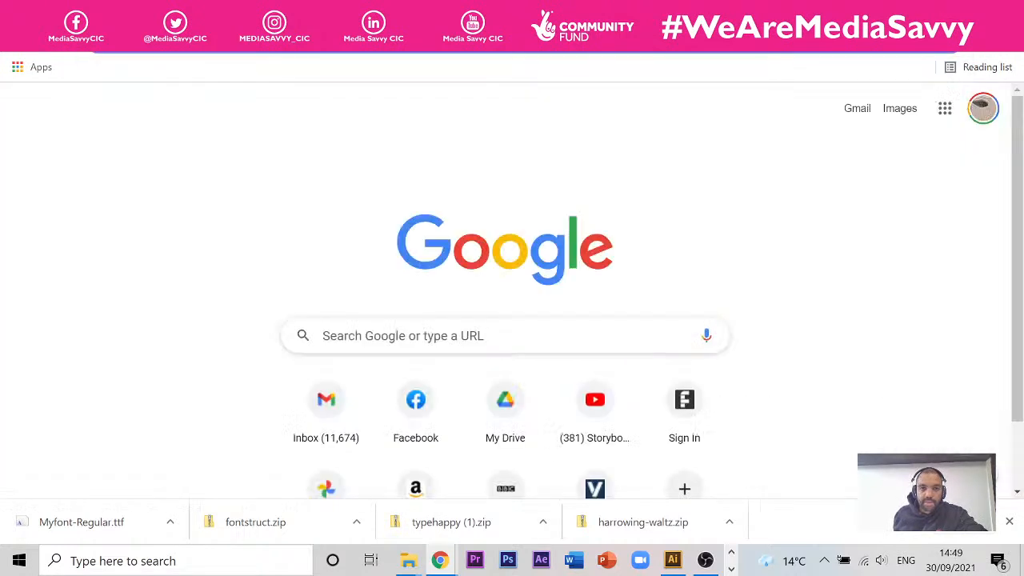
type("AN")
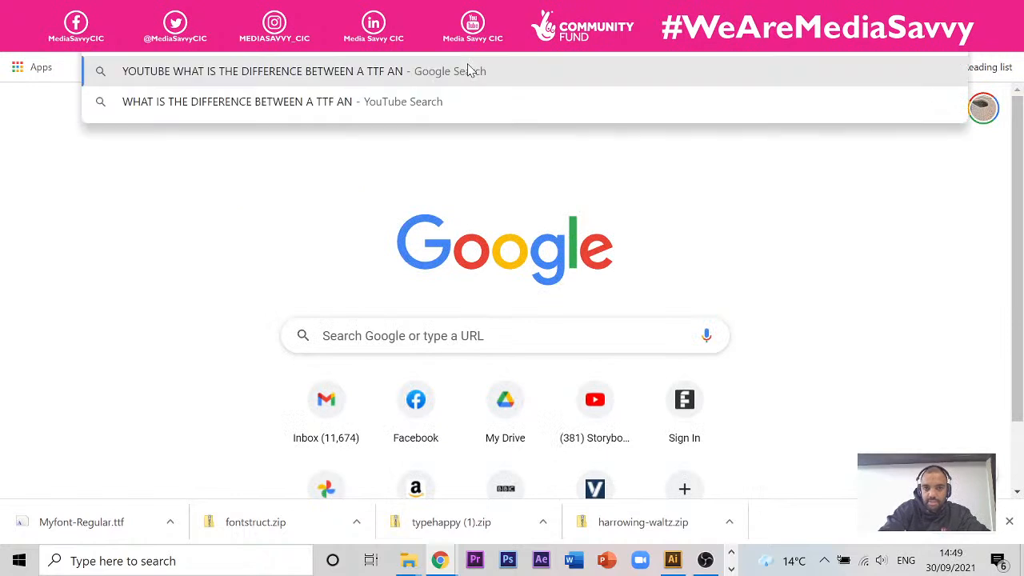
type("D OTF")
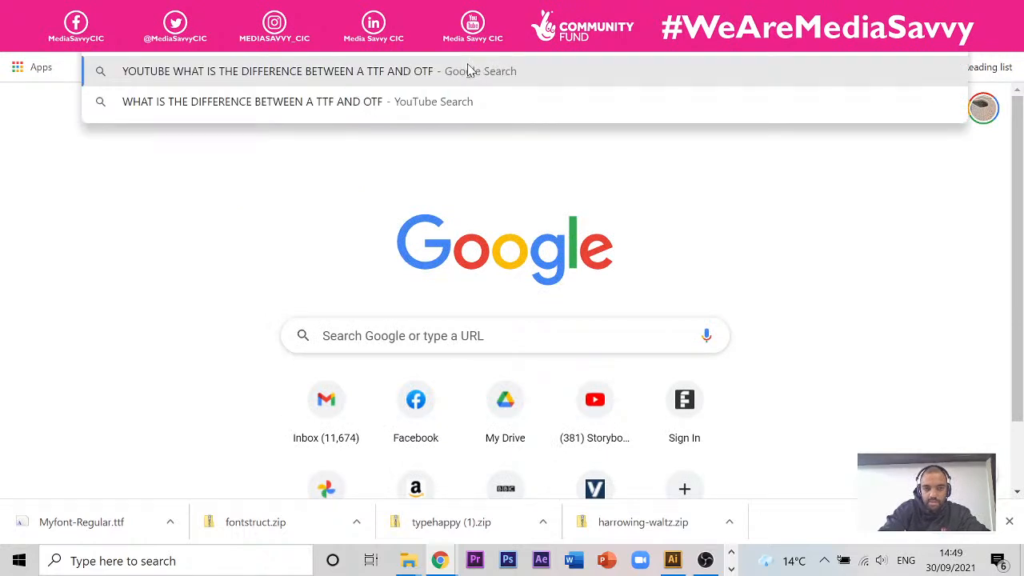
type(" FONT")
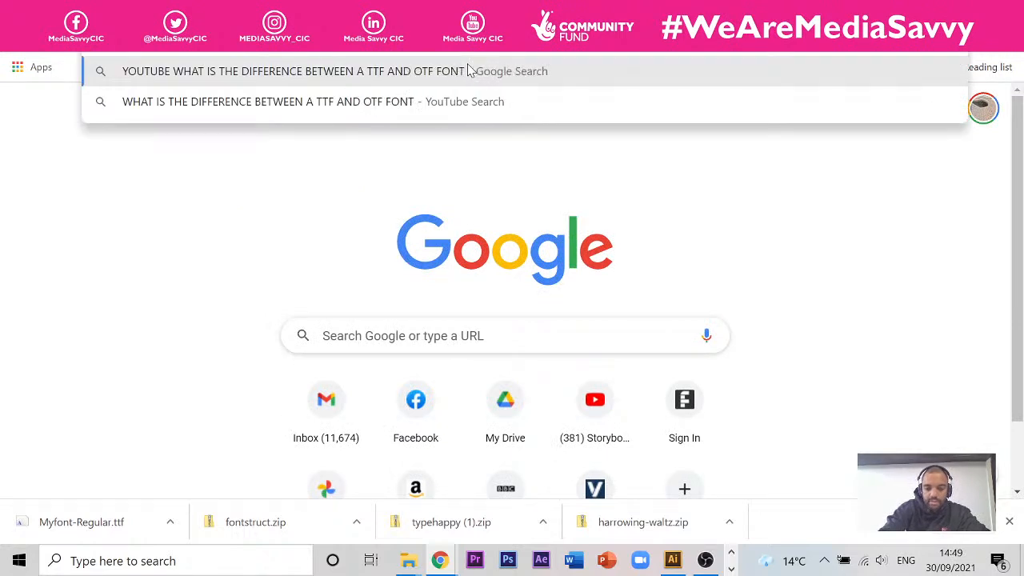
key("Return")
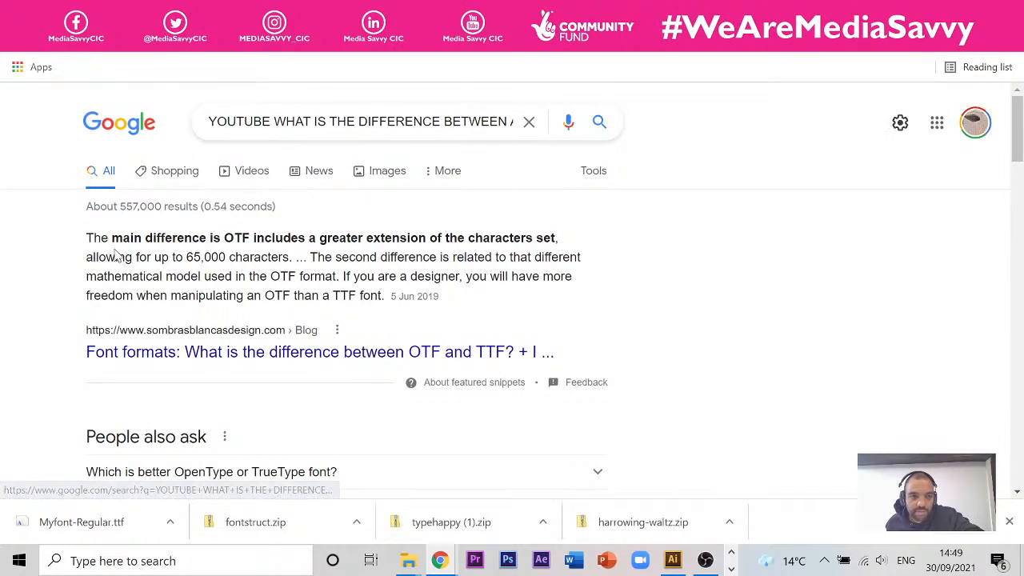
Restrict the results to videos and open "Difference between OTF (Open Type) or TTF (True Type) font formats?" on YouTube
scroll(316, 218, "down", 2)
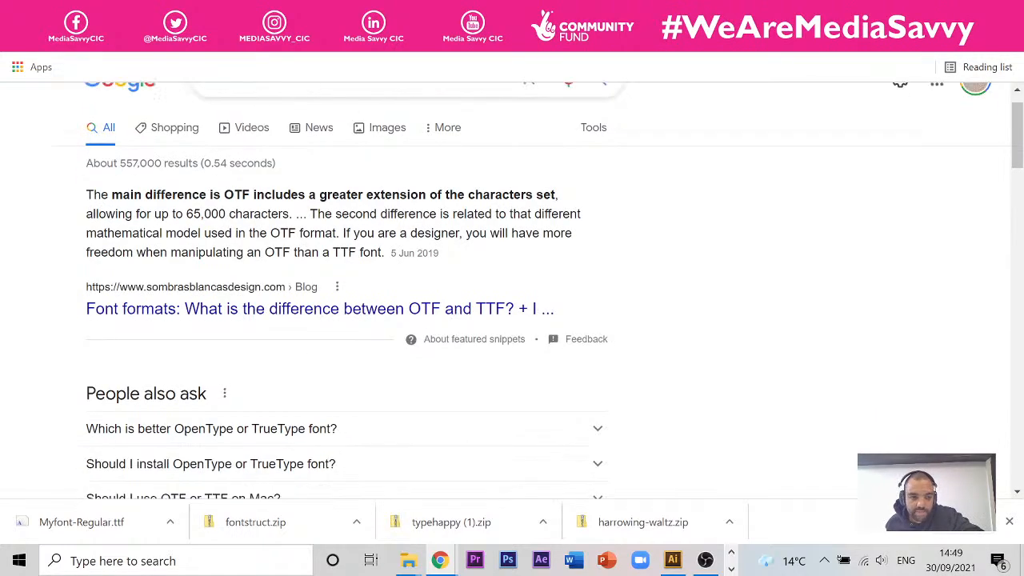
scroll(320, 219, "up", 2)
left_click(250, 173)
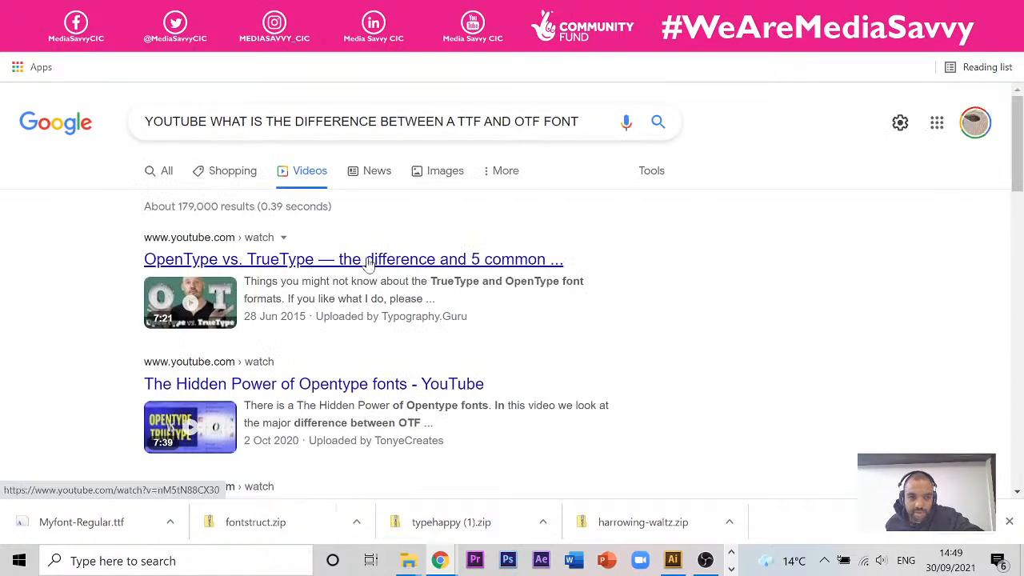
left_click(384, 264)
scroll(383, 264, "down", 2)
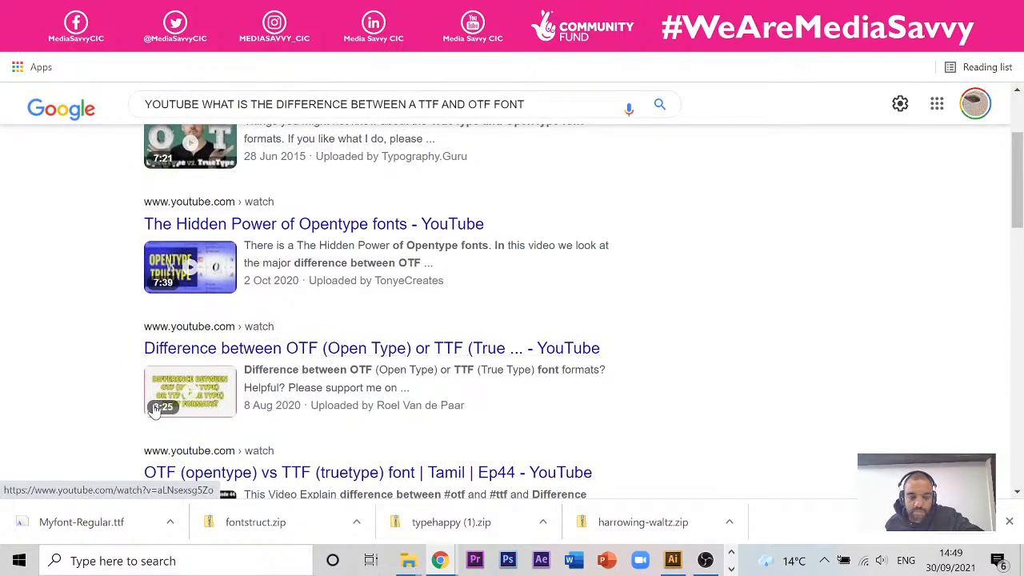
scroll(230, 341, "down", 1)
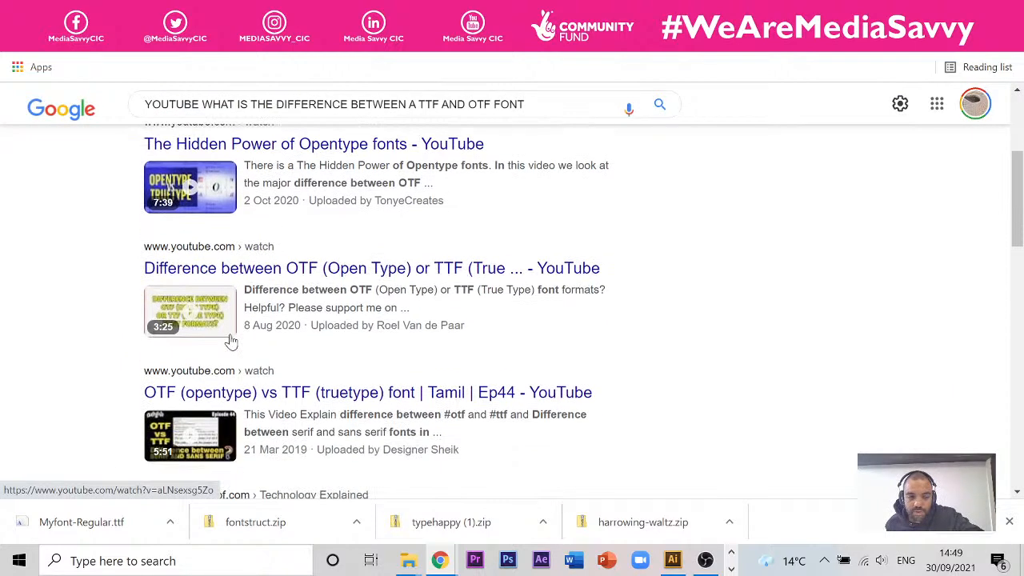
left_click(250, 268)
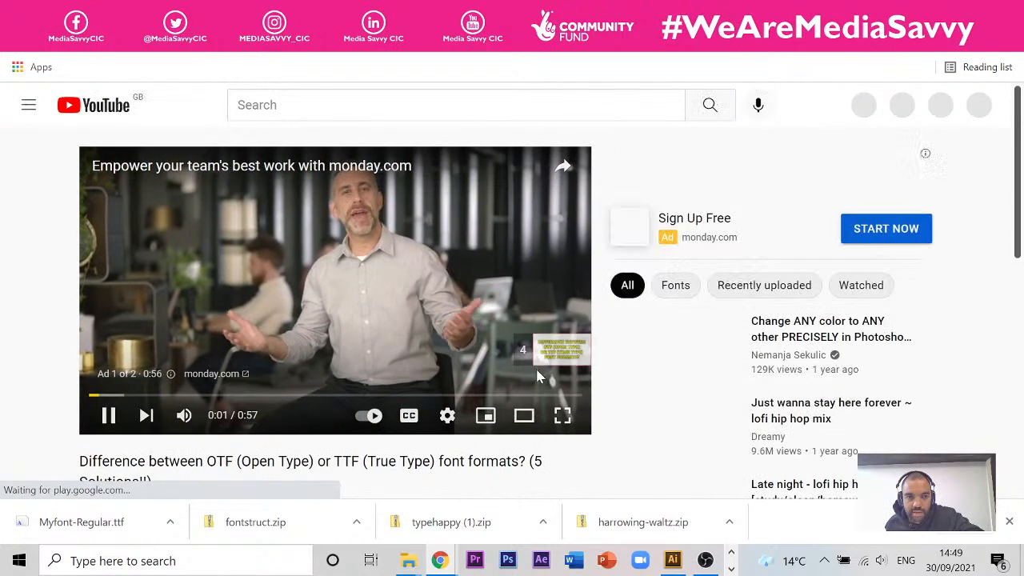
Skip the advert, watch the start of the OTF or TTF video in full screen and pause it
left_click(106, 417)
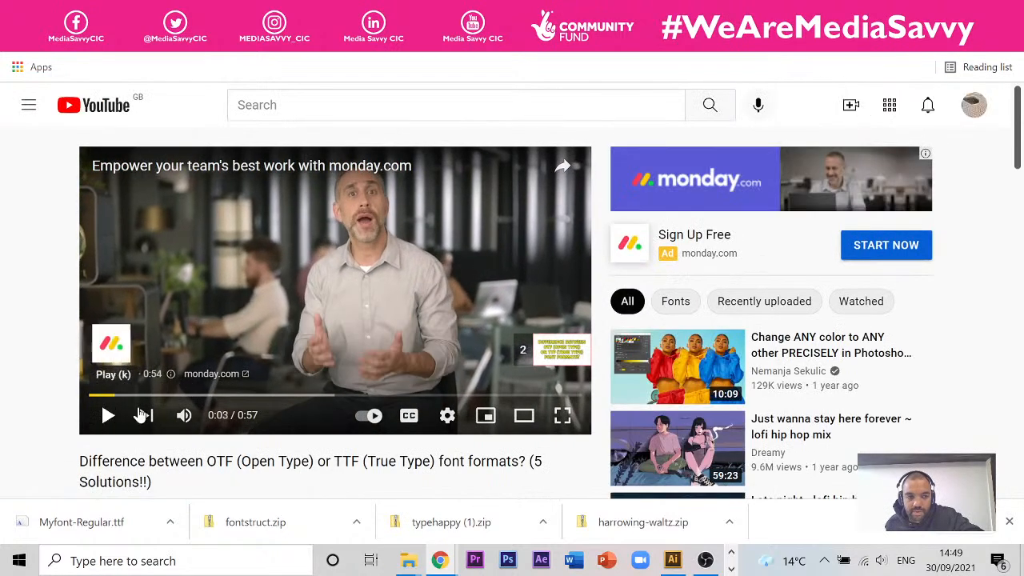
left_click(104, 415)
left_click(112, 414)
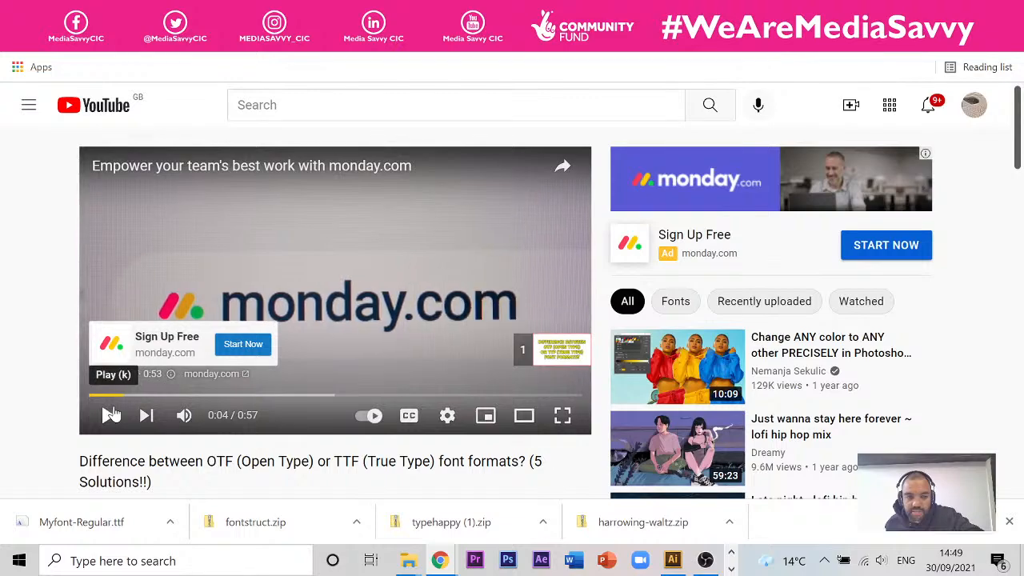
left_click(112, 414)
left_click(543, 352)
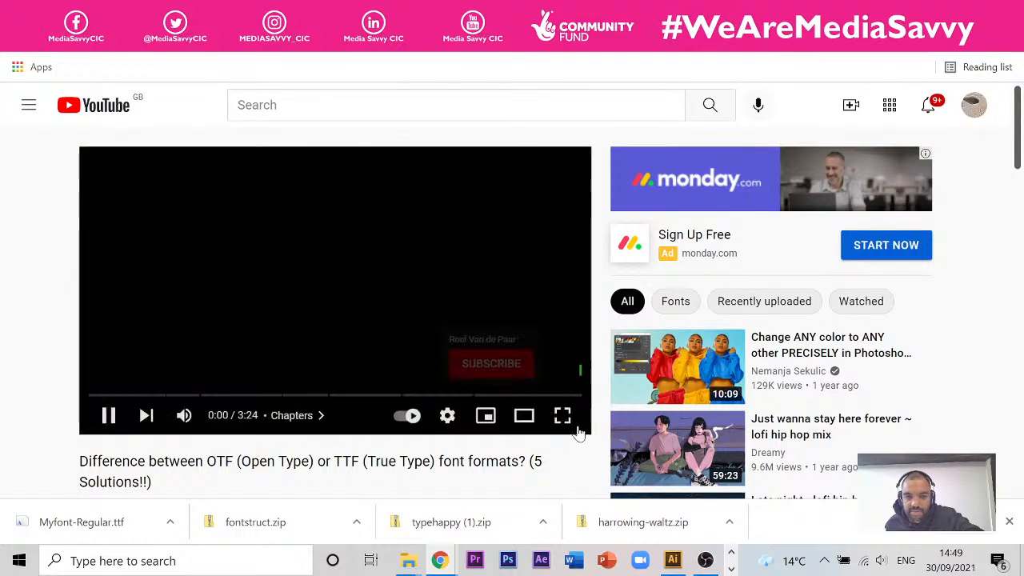
left_click(563, 415)
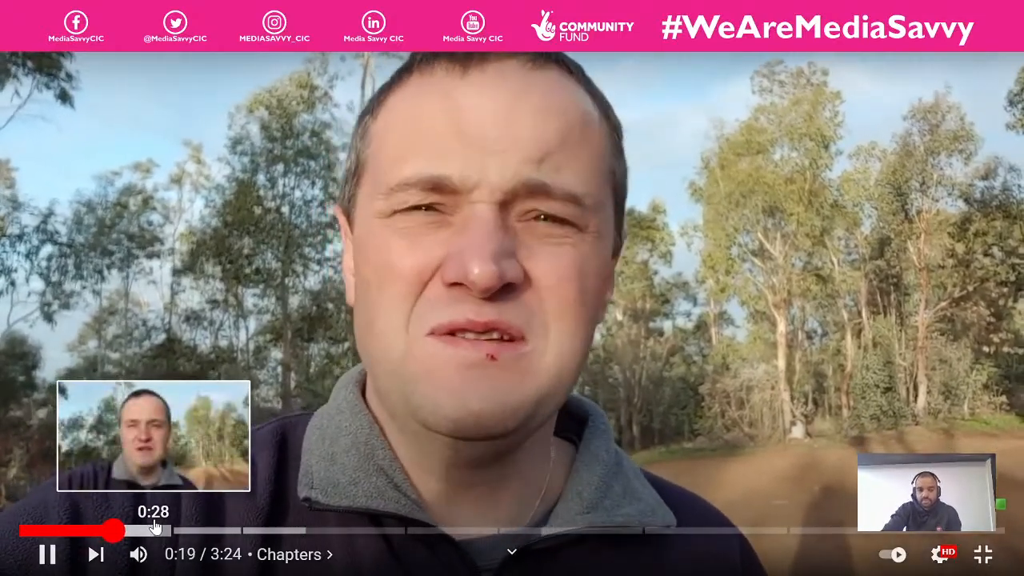
left_click(315, 361)
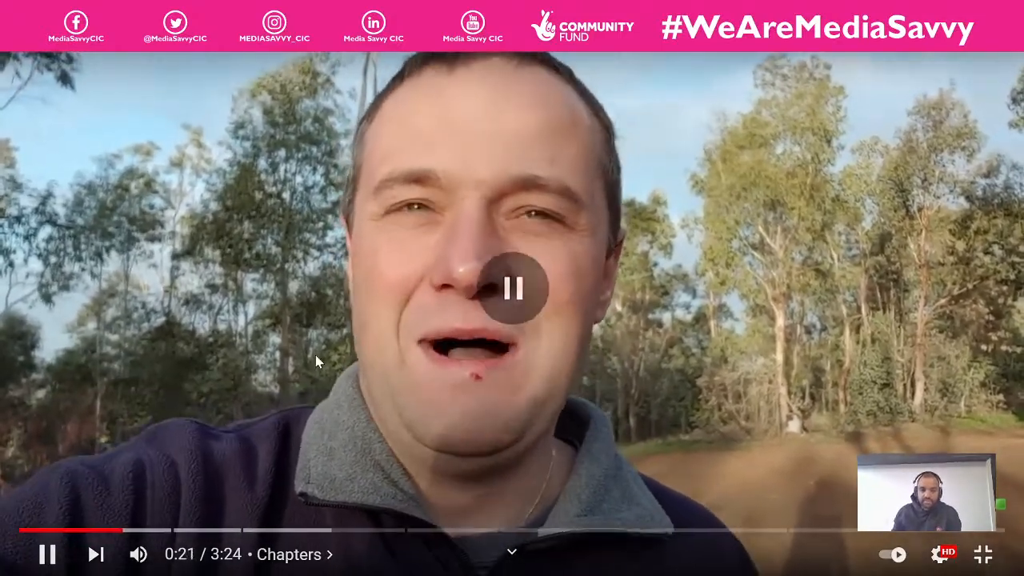
Resume the OTF or TTF video, skip ahead through its first solutions to solution 2 of 5, and leave full screen
left_click(315, 358)
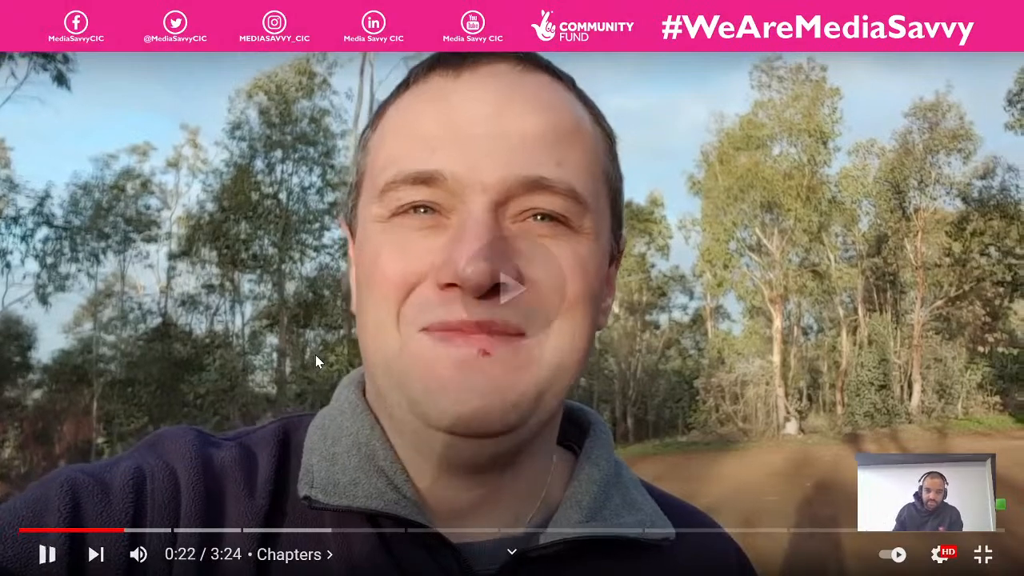
key("Right")
key("Right")
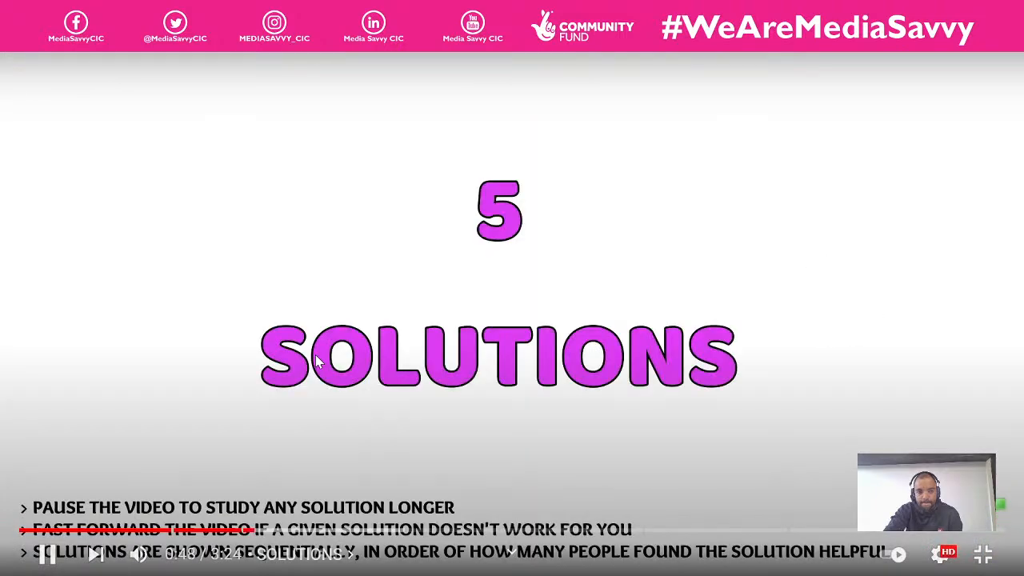
key("Right")
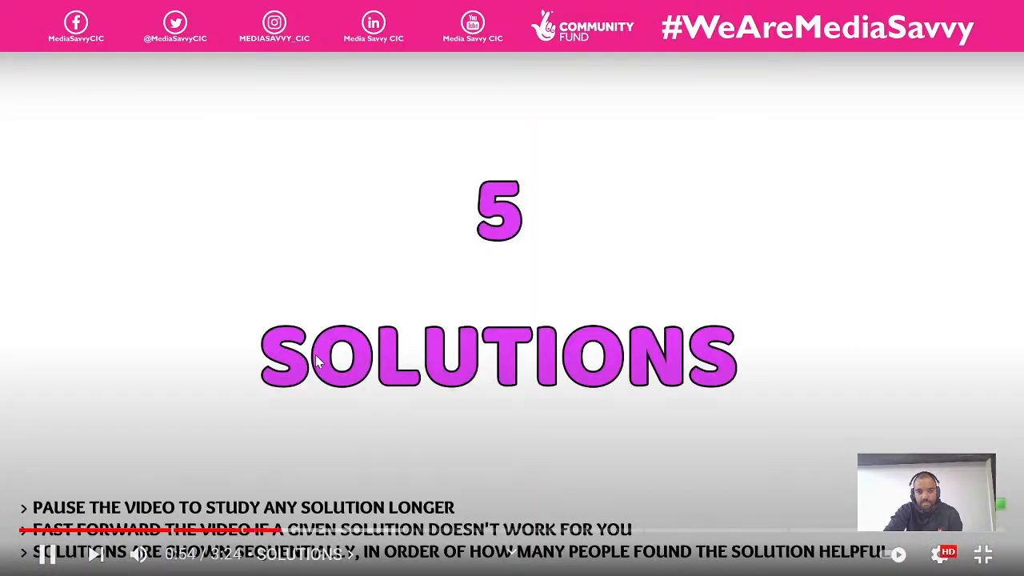
key("Right")
key("Right")
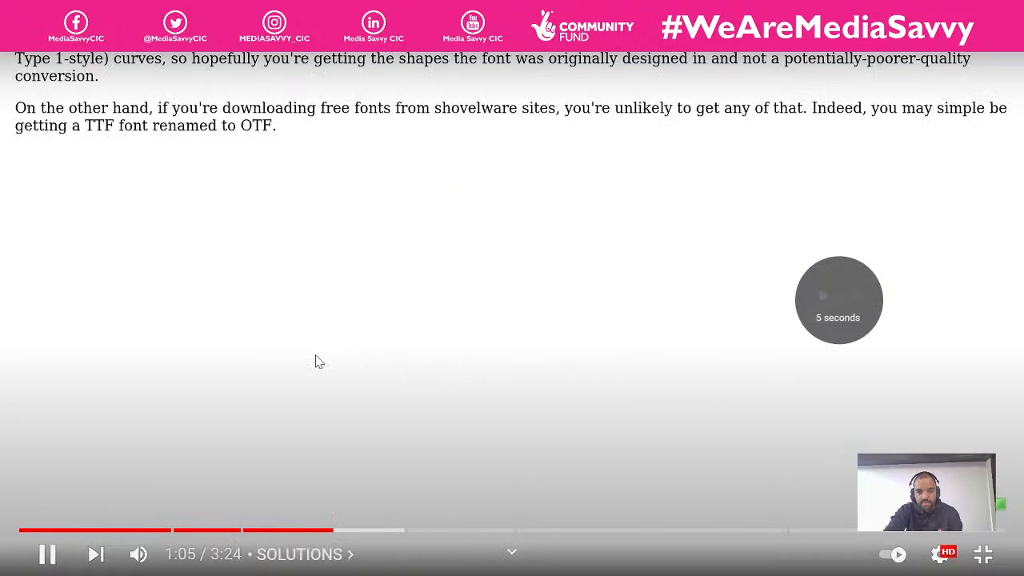
key("Right")
key("Right")
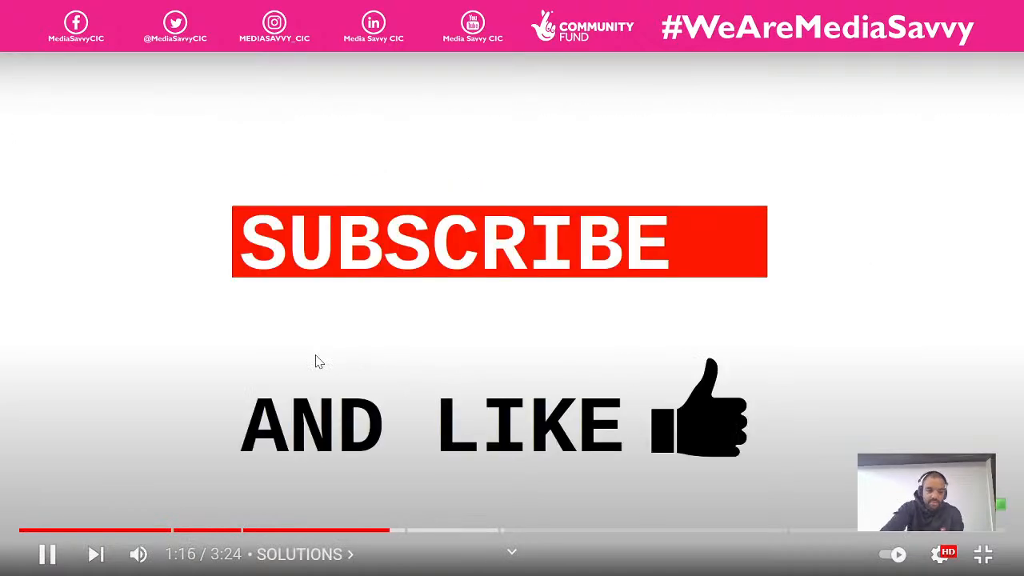
key("Right")
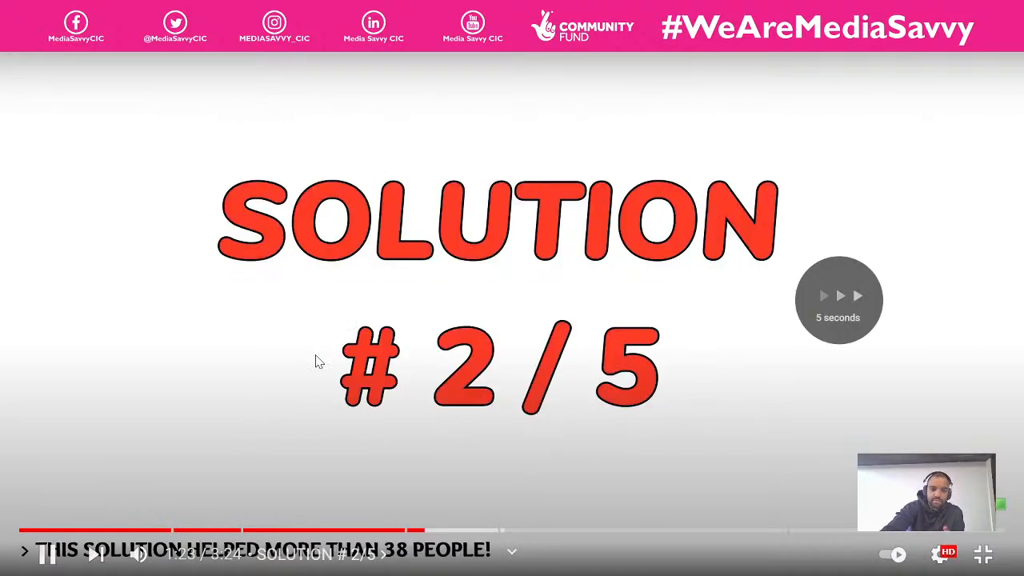
key("Right")
key("Escape")
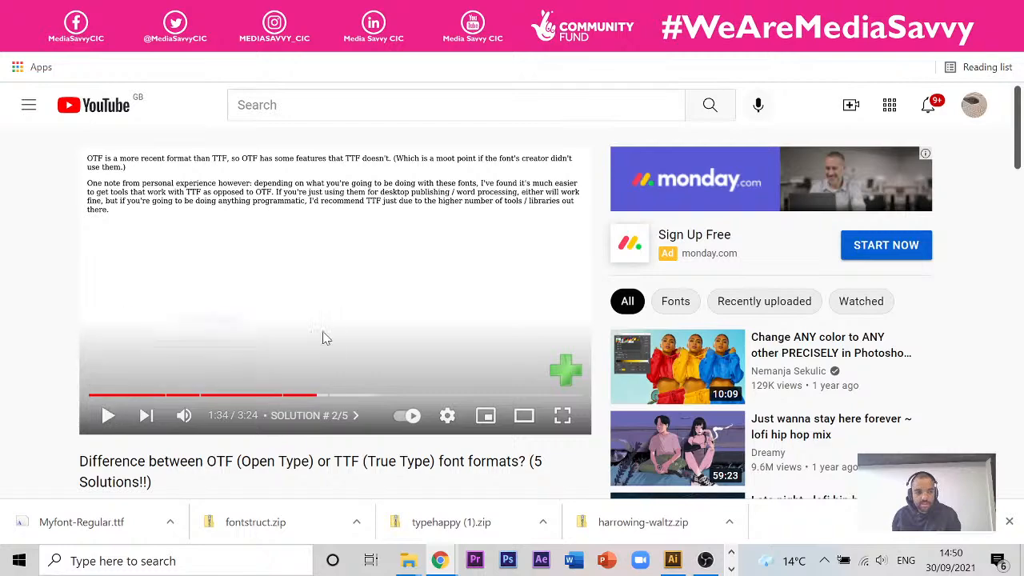
Return to the video search results and open "OpenType vs. TrueType — the difference and 5 common misconceptions"
scroll(322, 338, "down", 2)
scroll(322, 337, "up", 2)
left_click(19, 50)
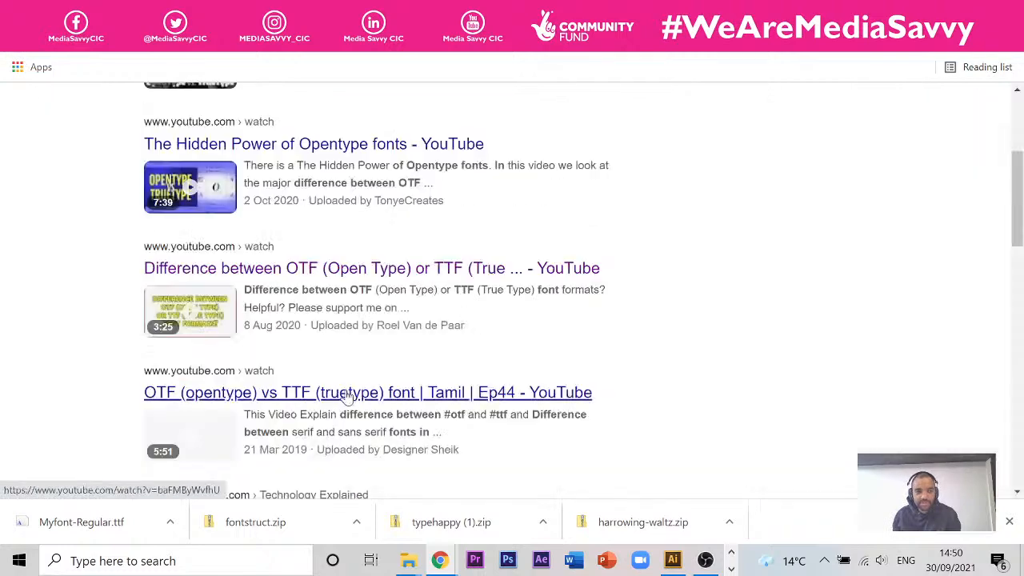
scroll(340, 404, "up", 3)
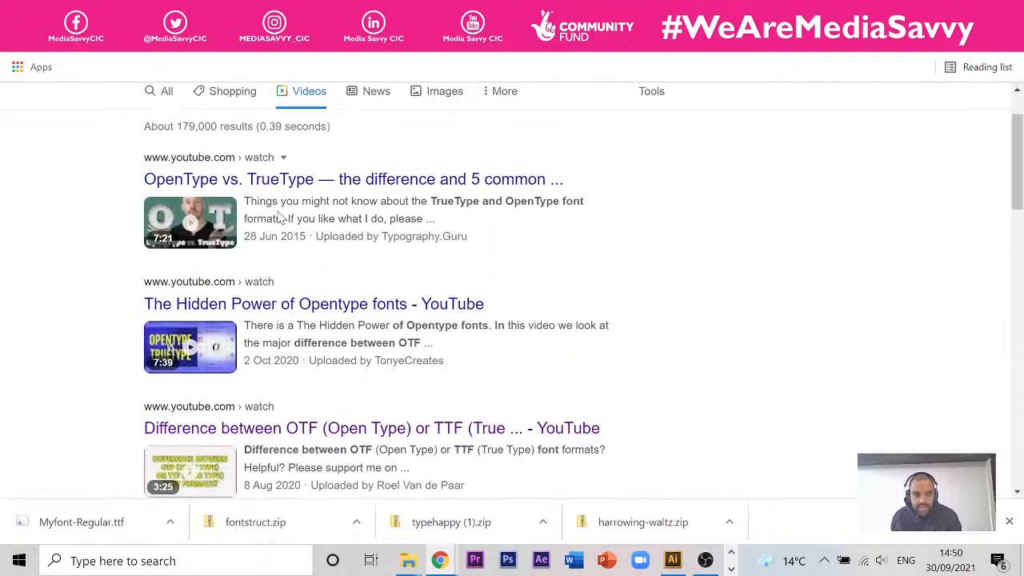
left_click(285, 182)
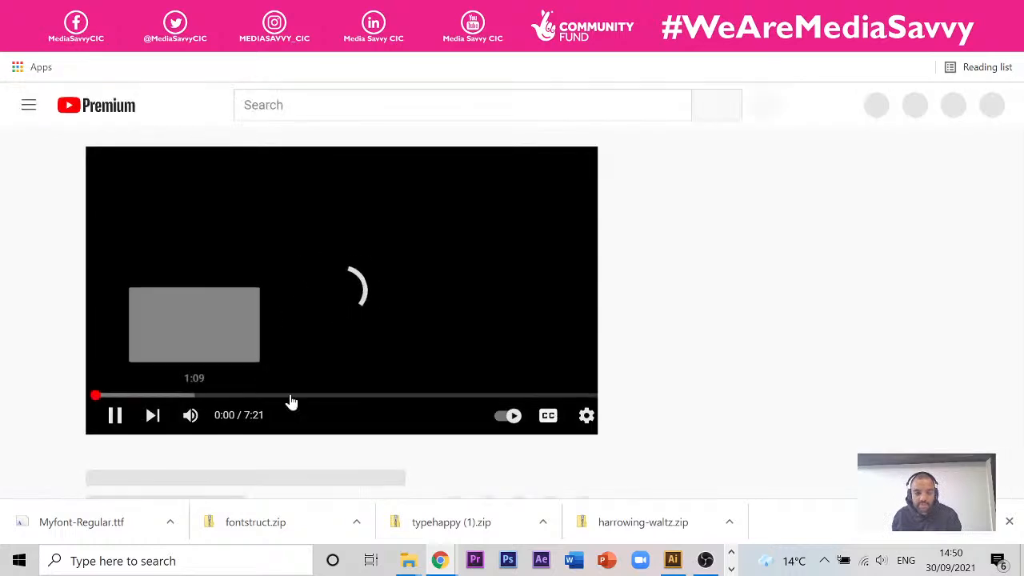
Pause the OpenType vs. TrueType video briefly at its start, resume it and play it in full screen
left_click(112, 415)
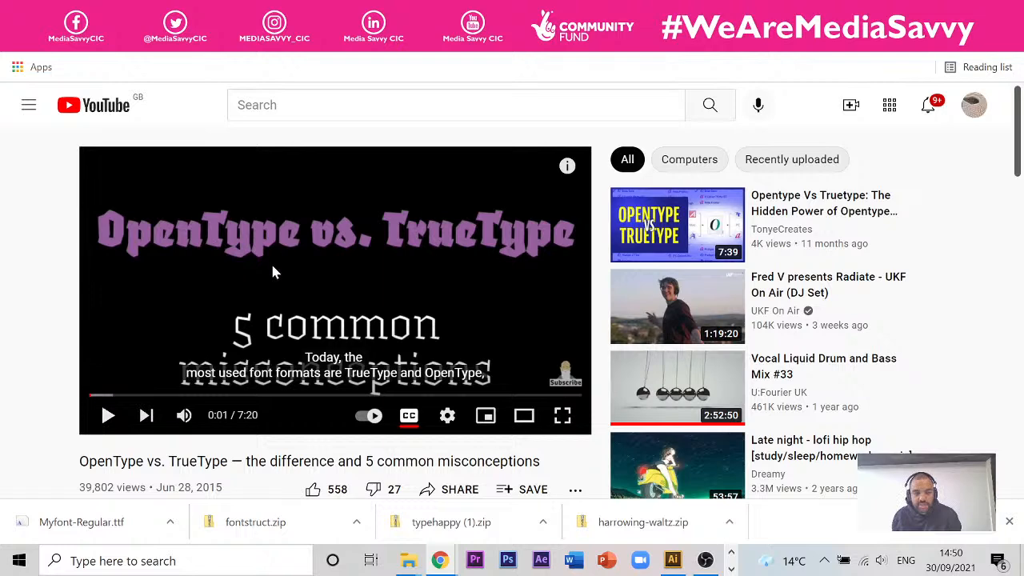
left_click(112, 415)
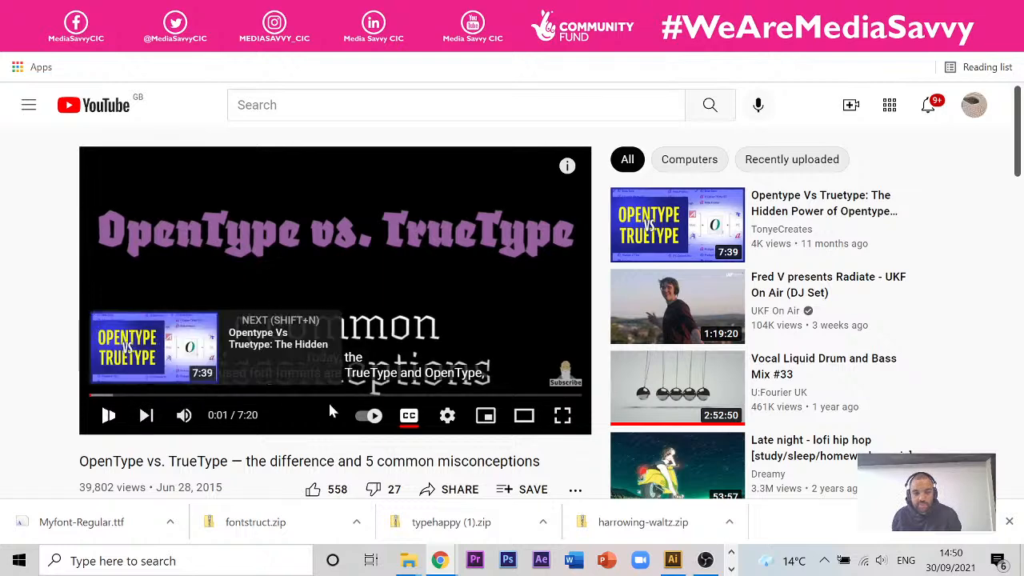
left_click(562, 415)
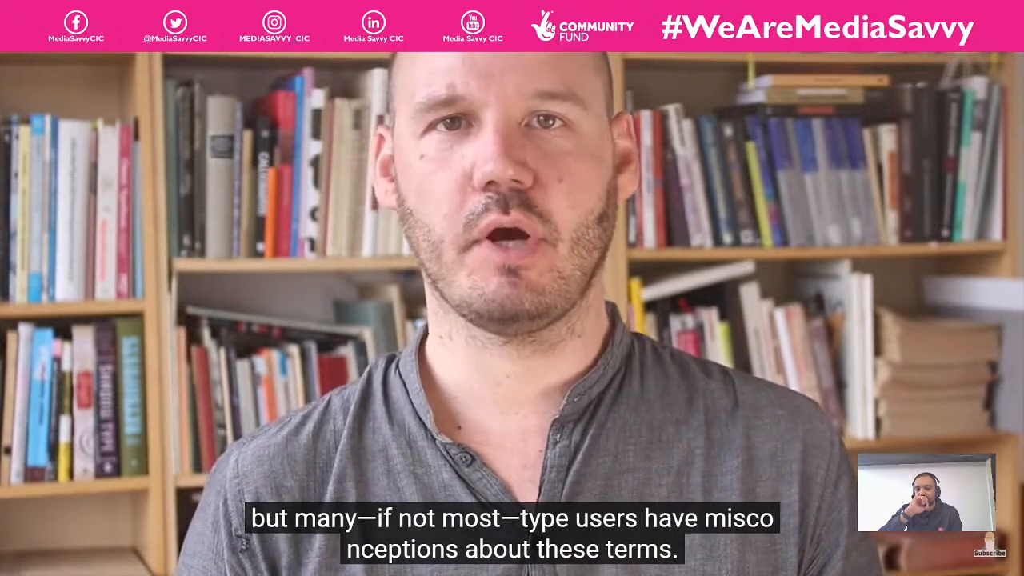
Watch the OpenType vs. TrueType video, skipping forward in short jumps through the history of the competing font formats
key("Right")
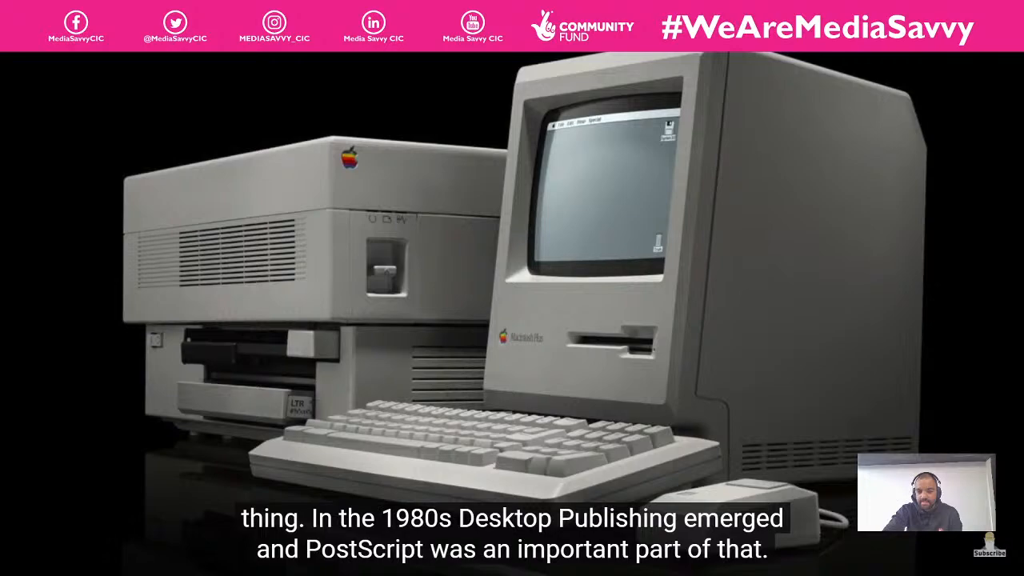
key("Right")
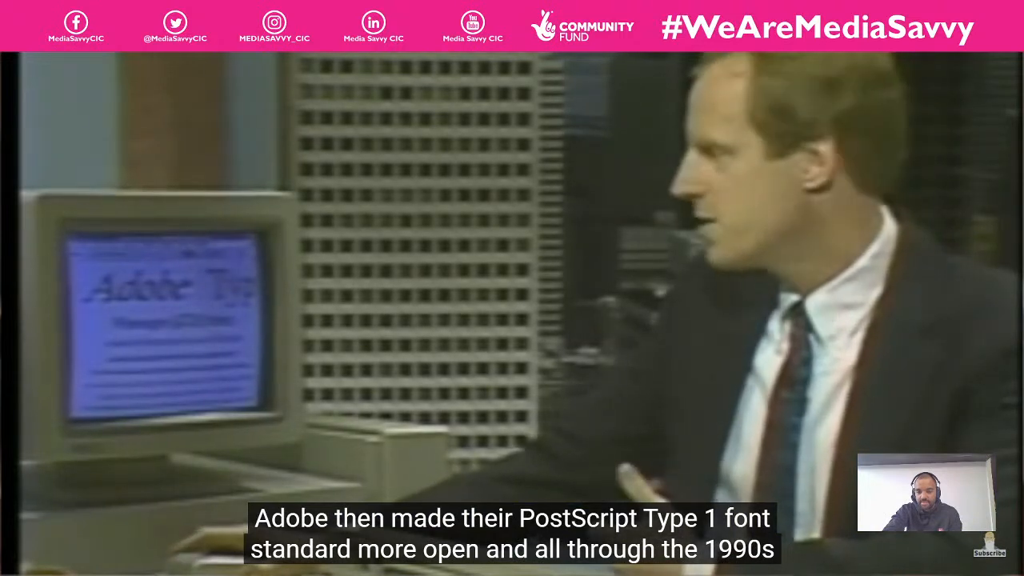
key("Right")
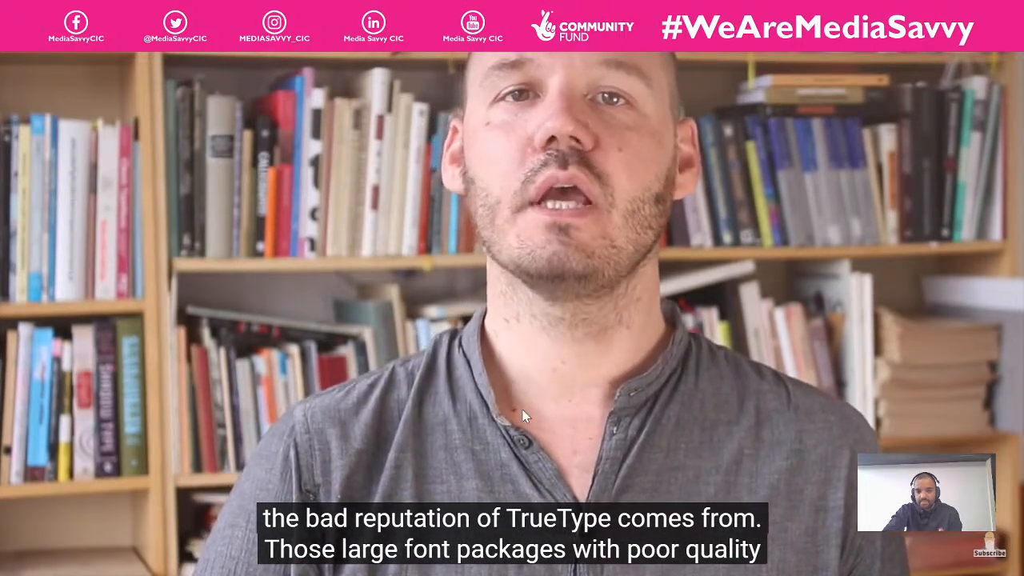
key("Right")
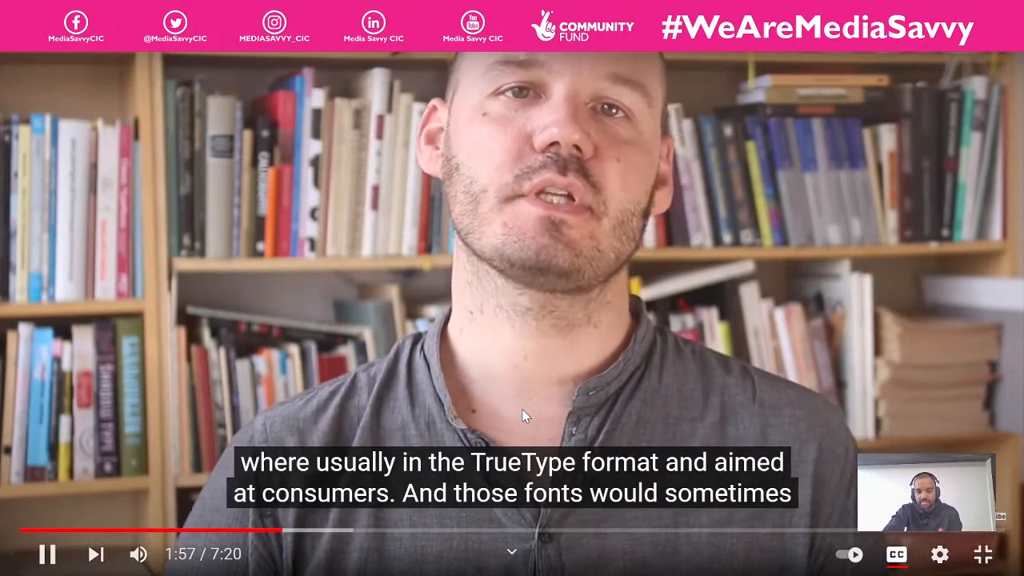
key("Right")
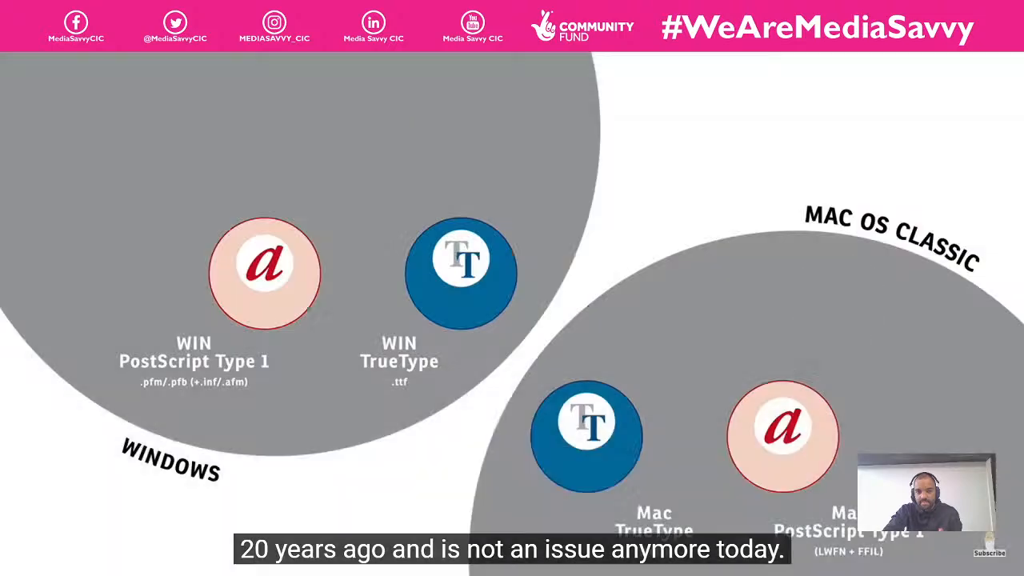
key("Right")
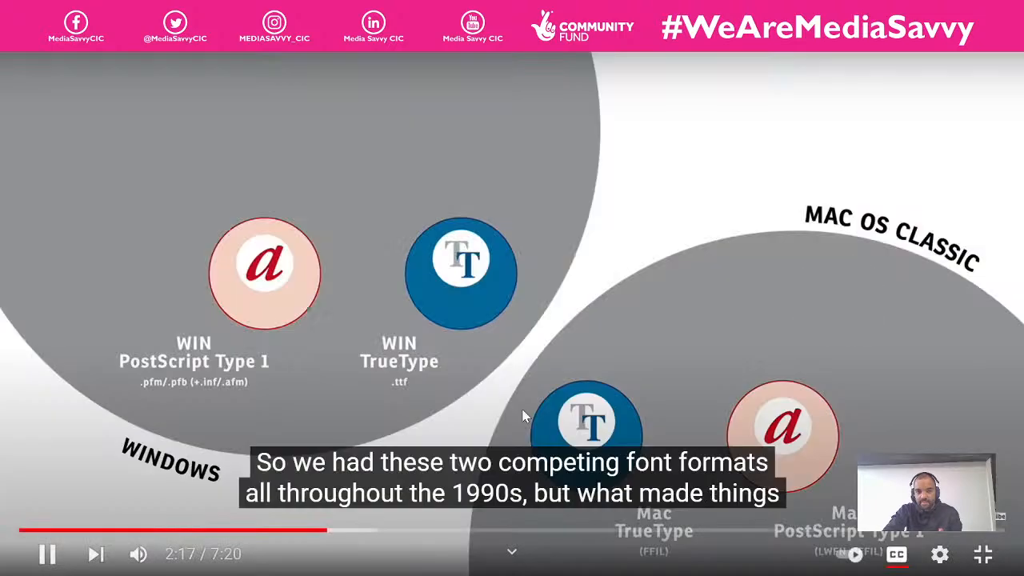
key("Right")
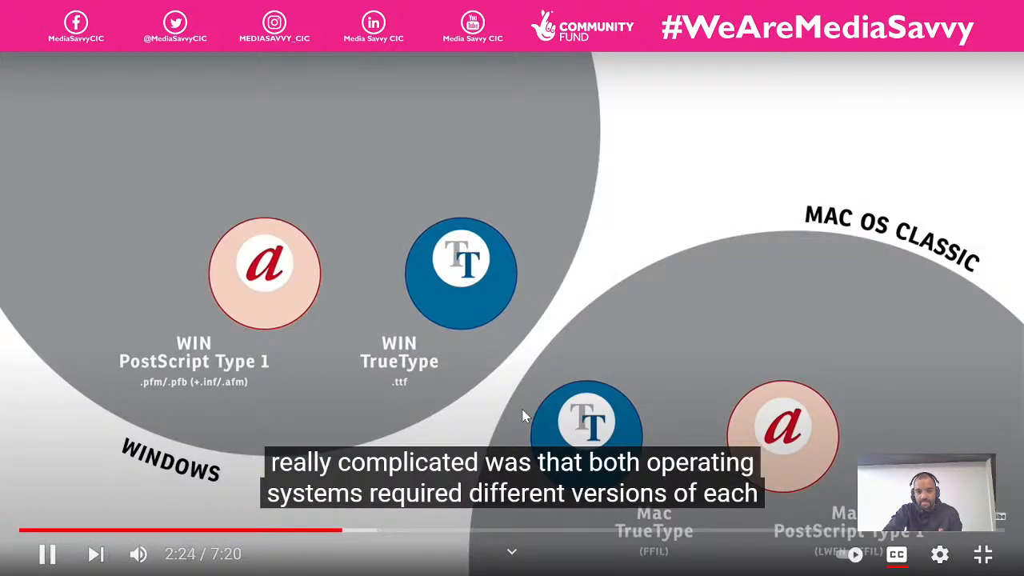